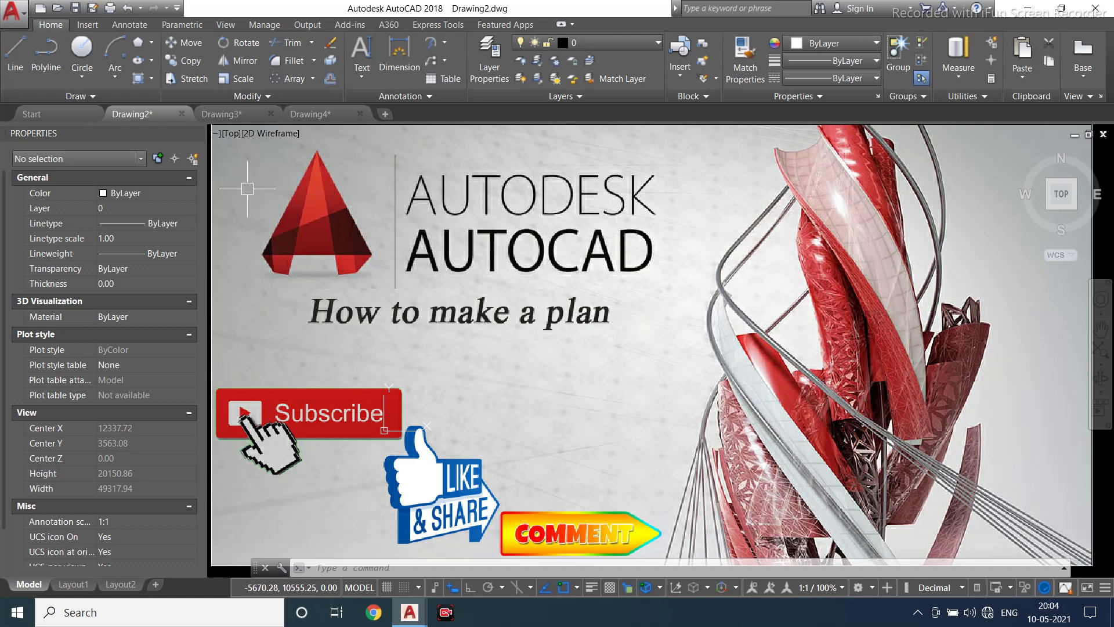
# Switch to Drawing3 and accept Architectural length units with 0'-0 1/2" precision and Inches as the insertion scale
pyautogui.click(253, 114)
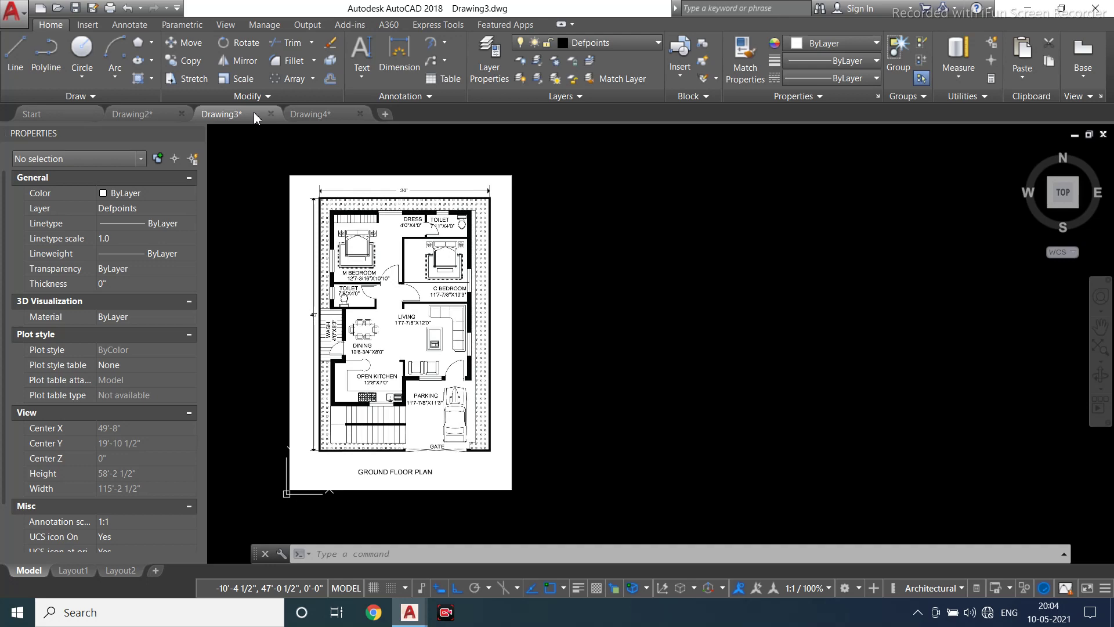
pyautogui.scroll(3, 463, 344)
pyautogui.scroll(-3, 465, 348)
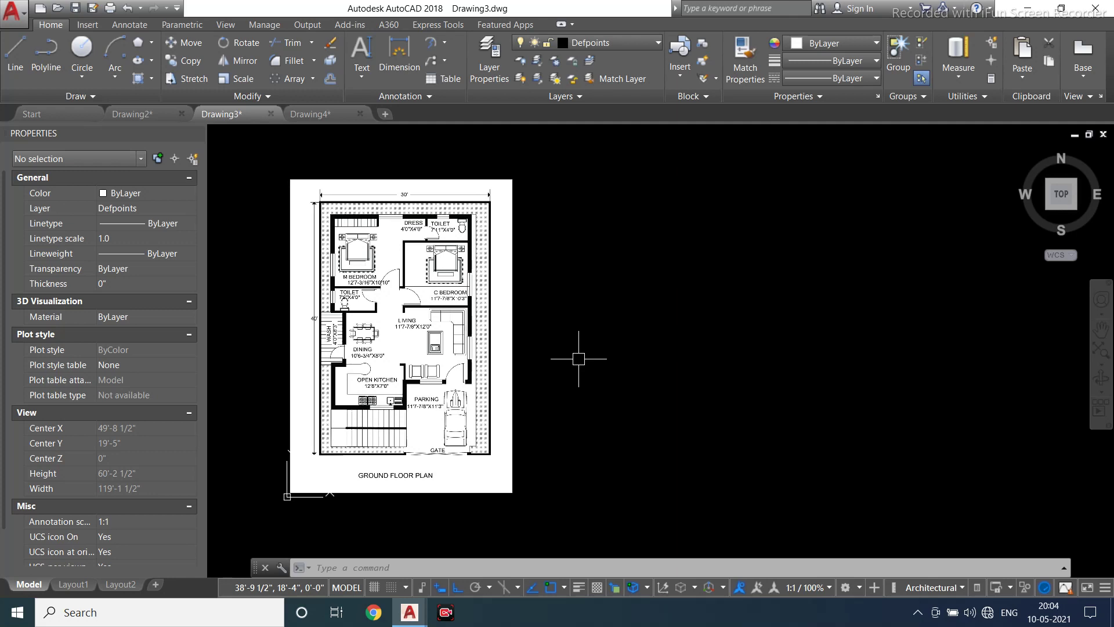
pyautogui.write('UN')
pyautogui.press('Return')
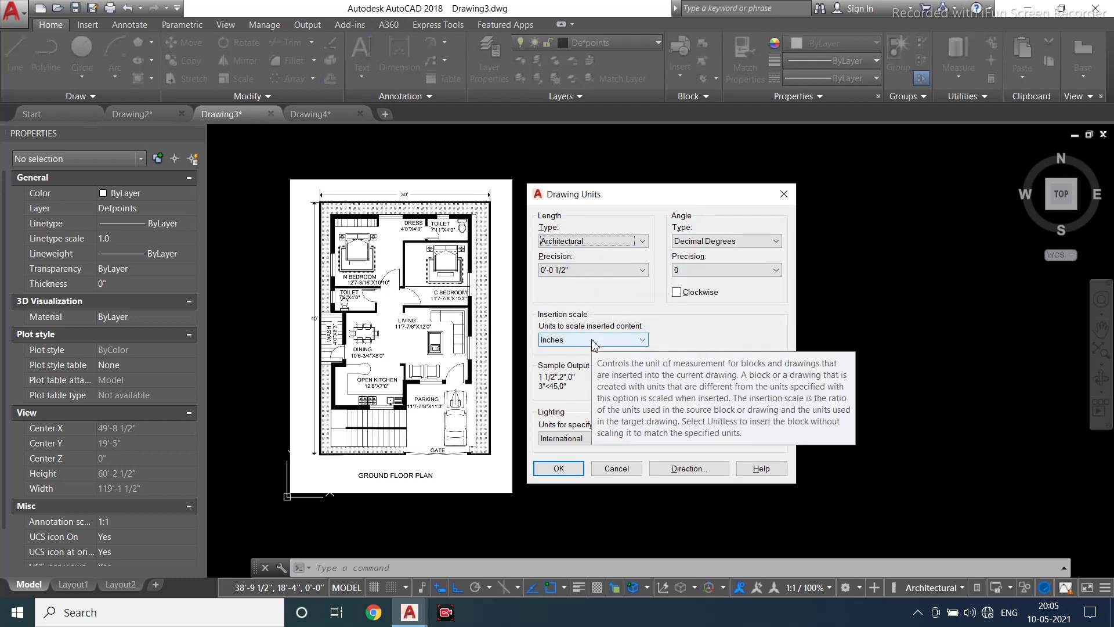
pyautogui.click(558, 468)
# Check the arrow size and text height of the Standard dimension style, and set its text color to ByLayer
pyautogui.write('d')
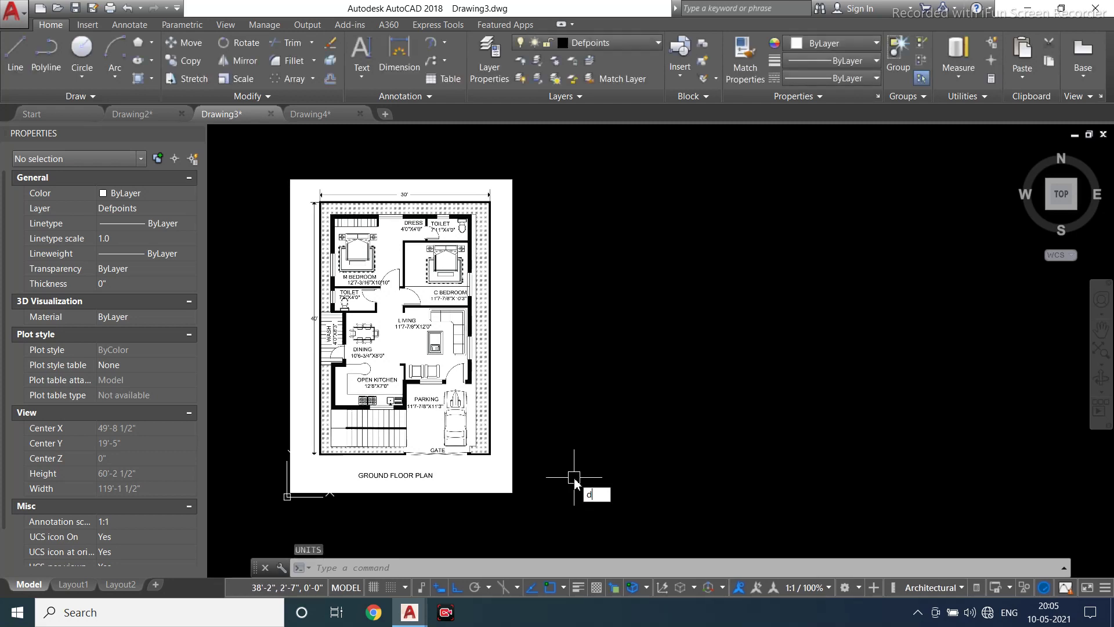
pyautogui.press('Return')
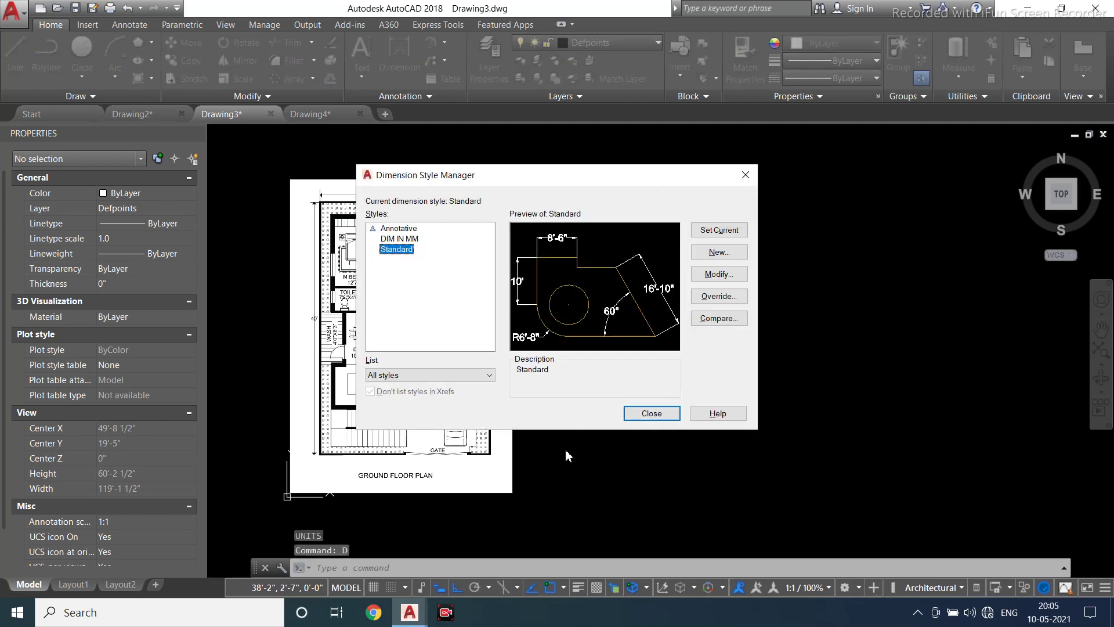
pyautogui.click(721, 280)
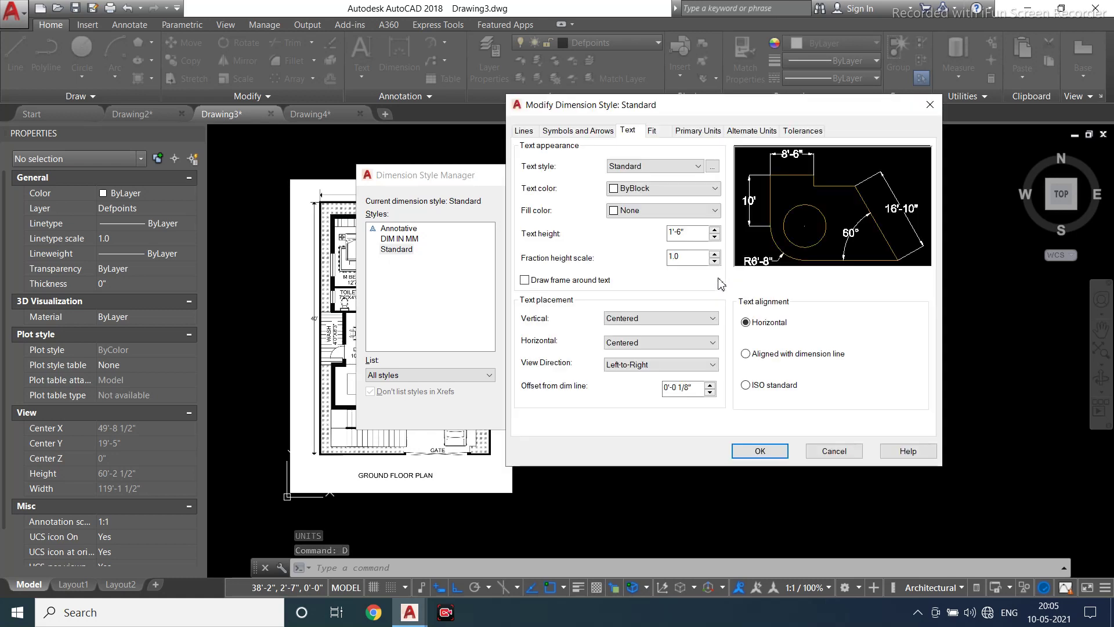
pyautogui.click(546, 131)
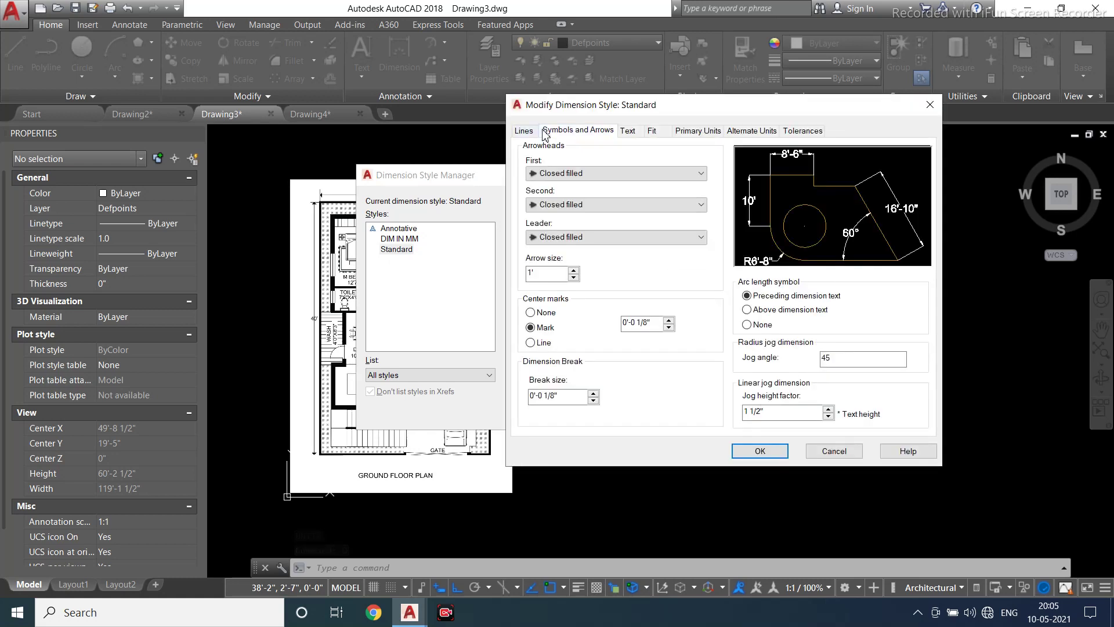
pyautogui.click(567, 274)
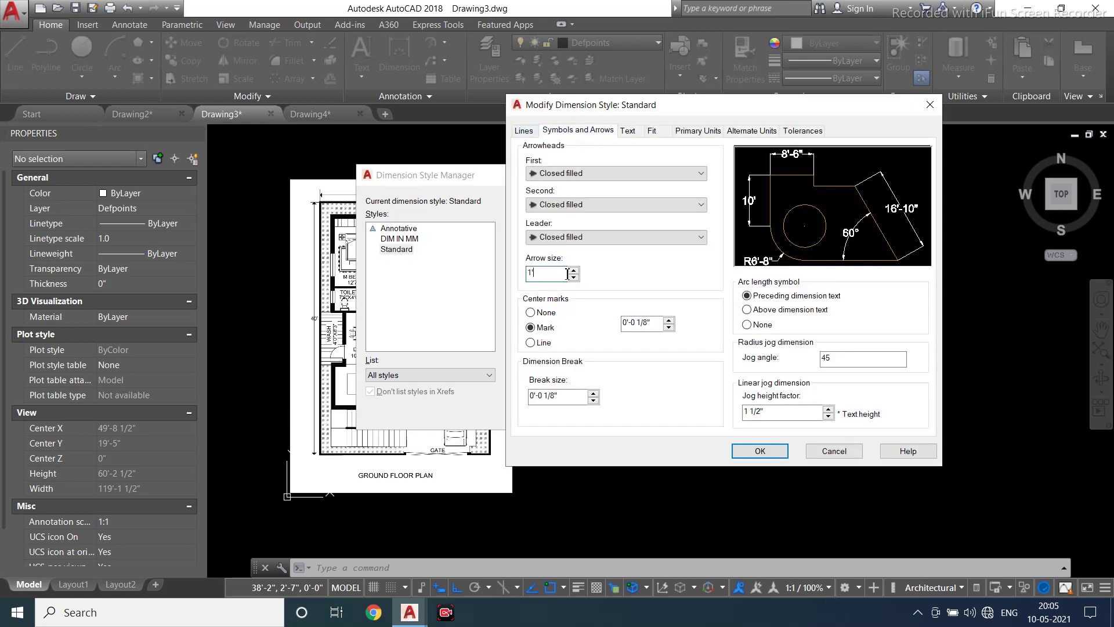
pyautogui.click(639, 134)
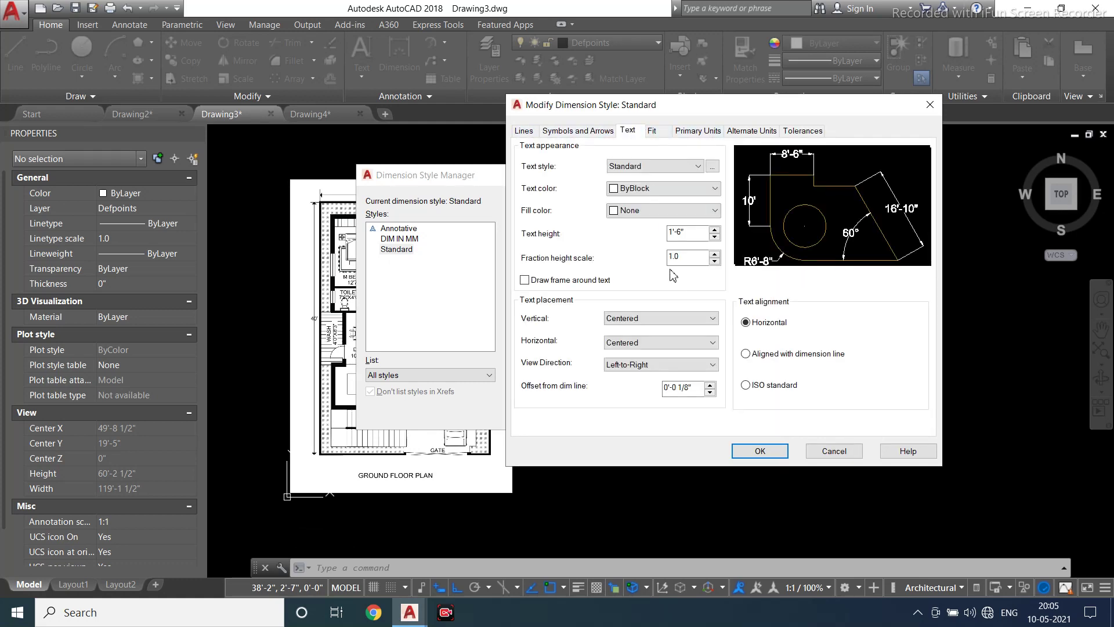
pyautogui.click(689, 236)
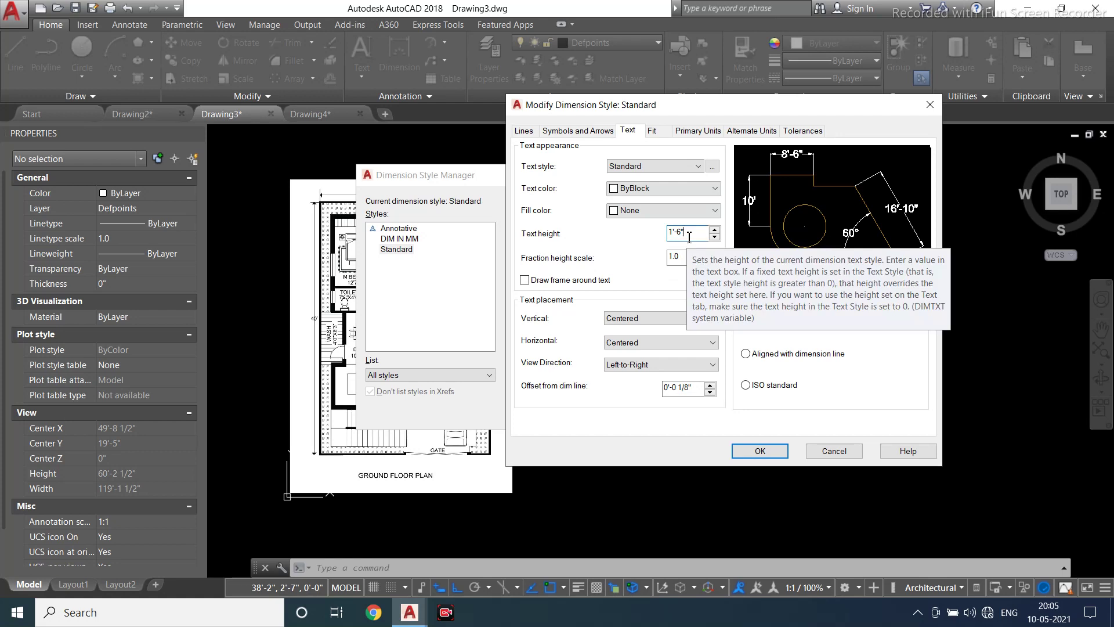
pyautogui.click(694, 190)
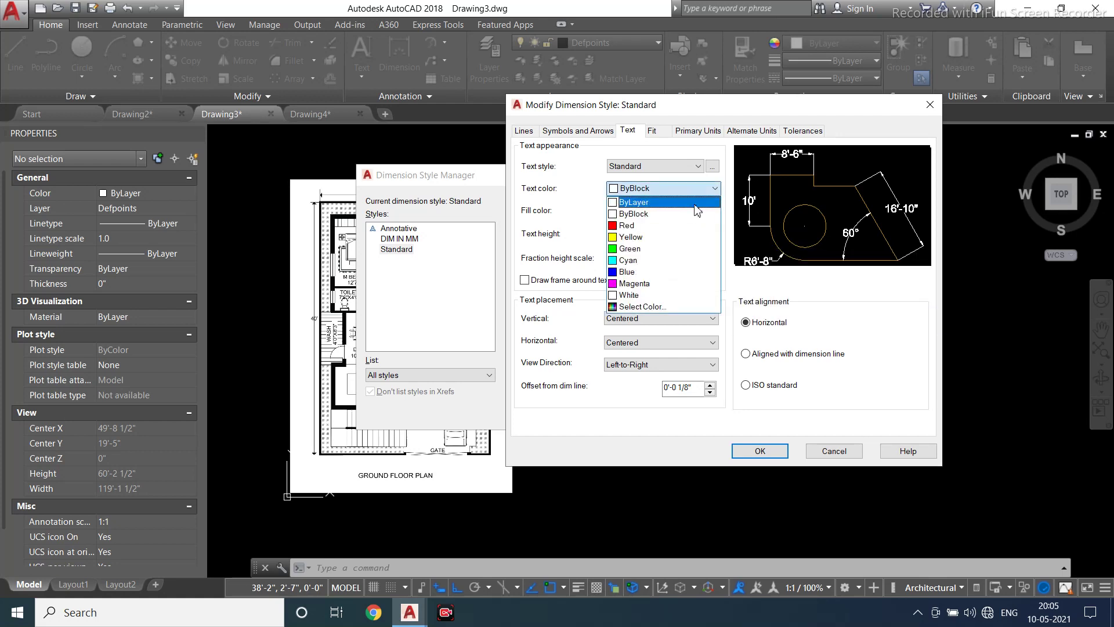
pyautogui.click(695, 203)
pyautogui.click(565, 130)
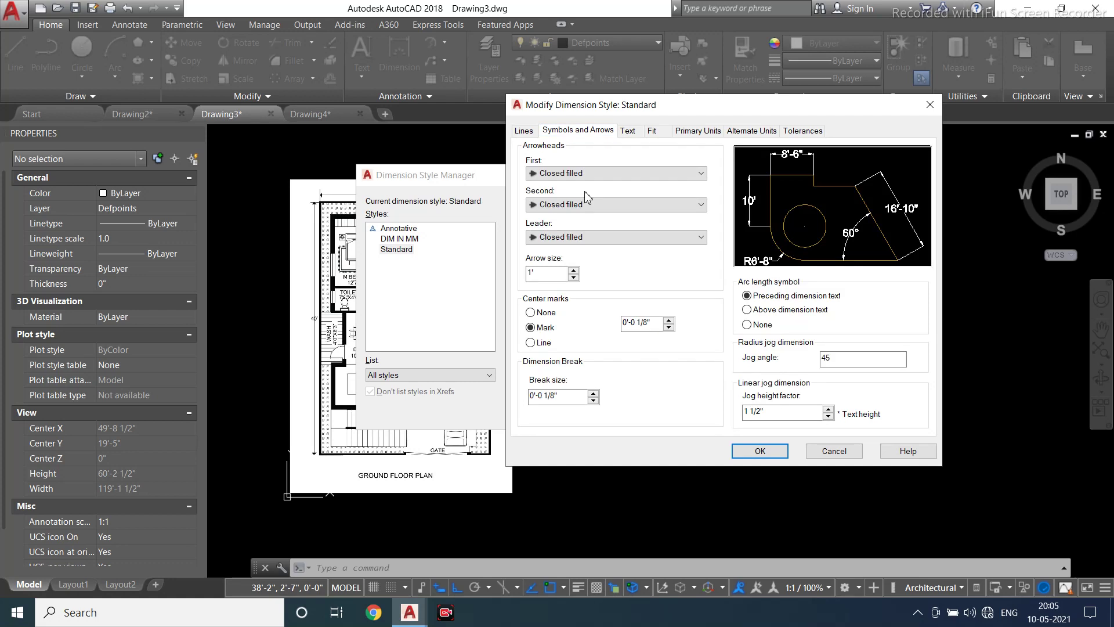
pyautogui.click(622, 132)
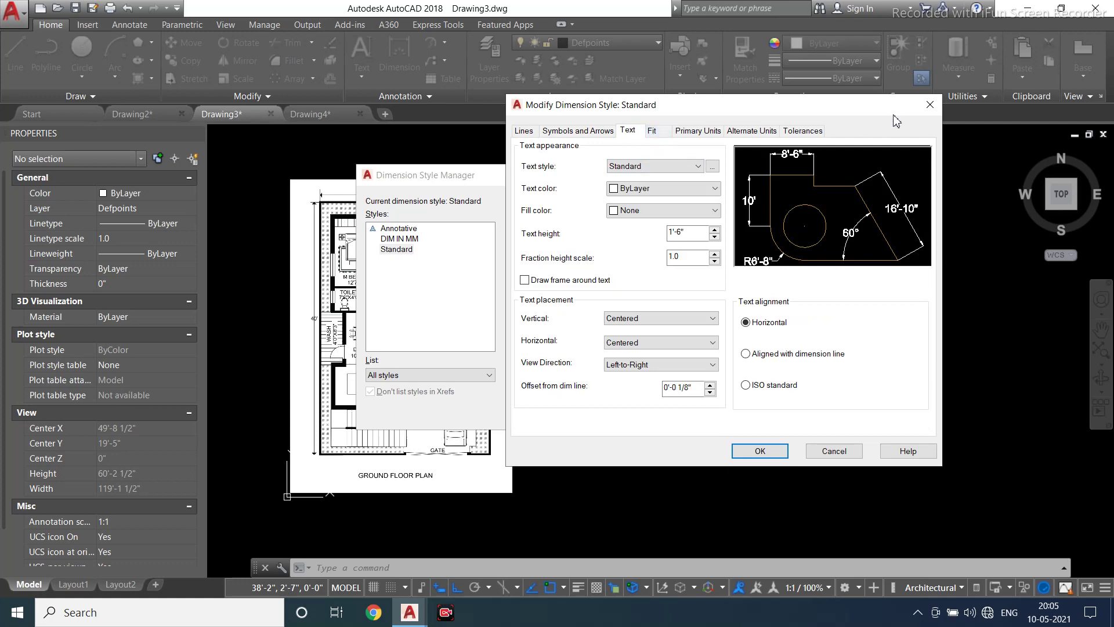
pyautogui.click(760, 450)
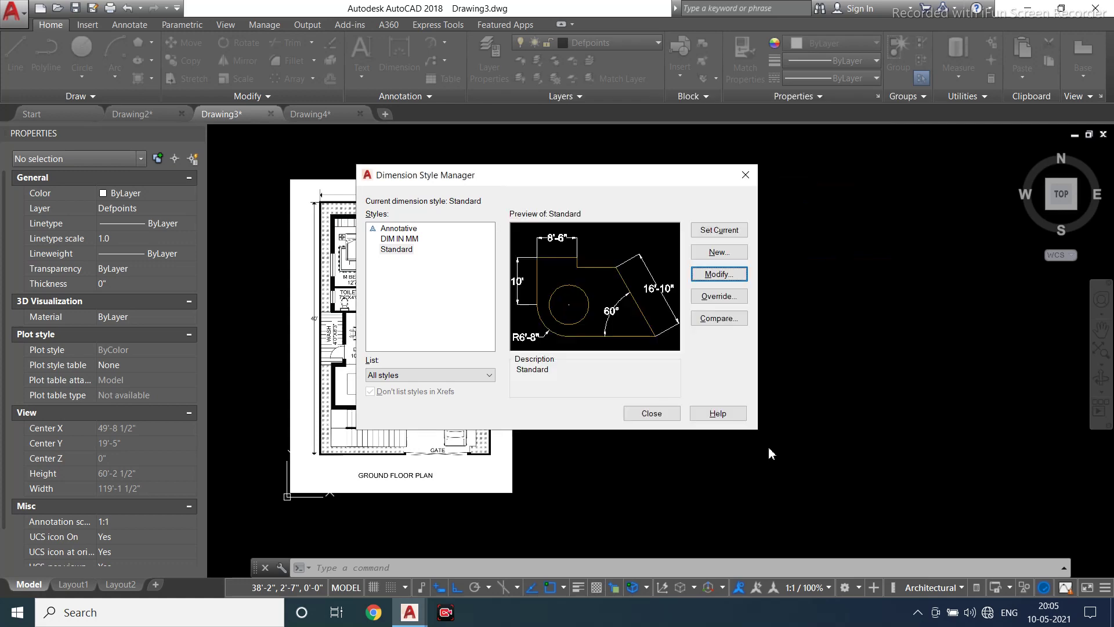
pyautogui.click(651, 412)
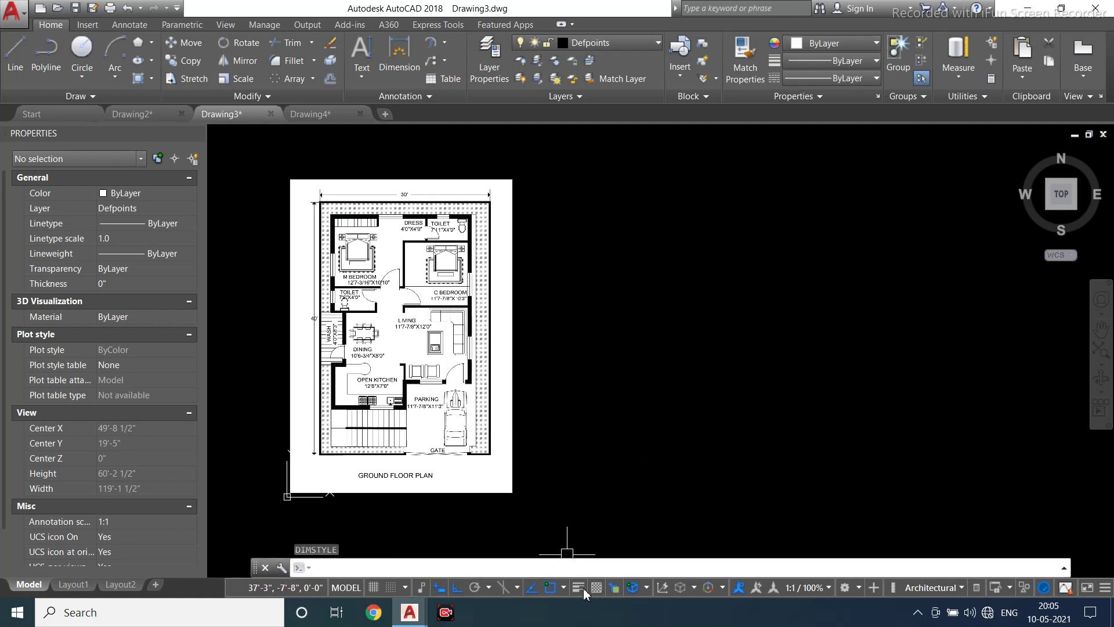
# Set the model space limits from 0,0 to 20,20 and zoom to show all of the drawing
pyautogui.write('limit')
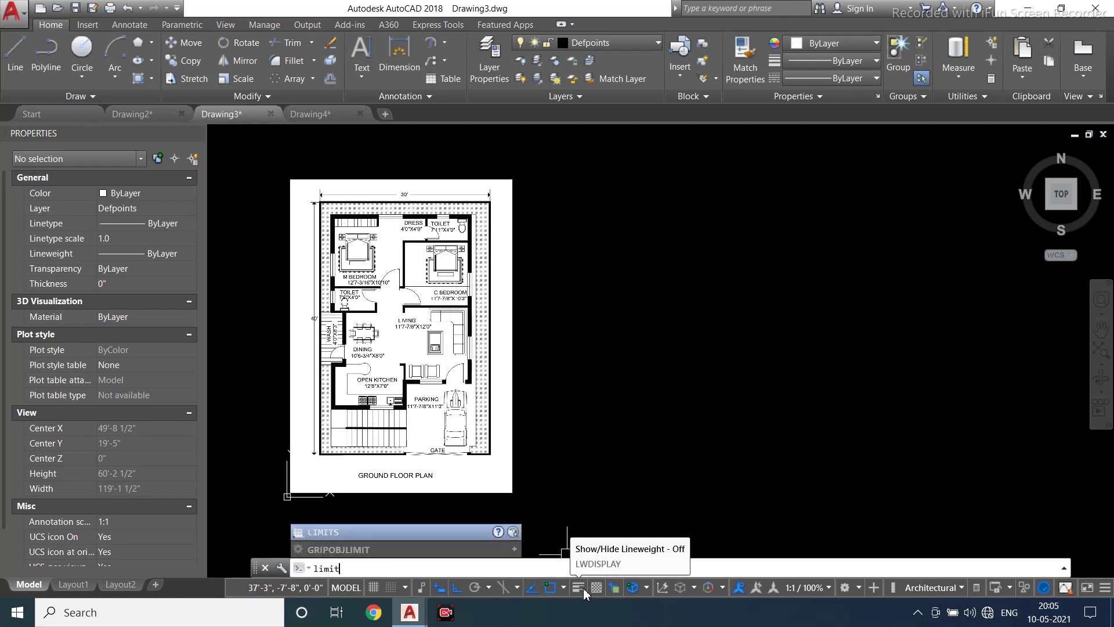
pyautogui.press('Return')
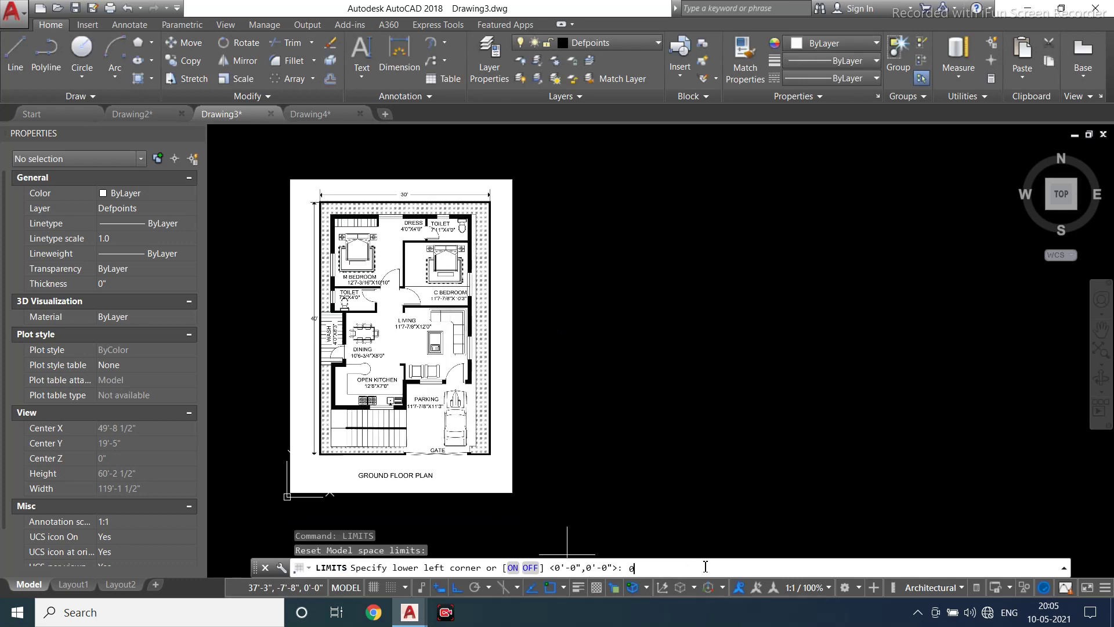
pyautogui.write('0,0')
pyautogui.press('Return')
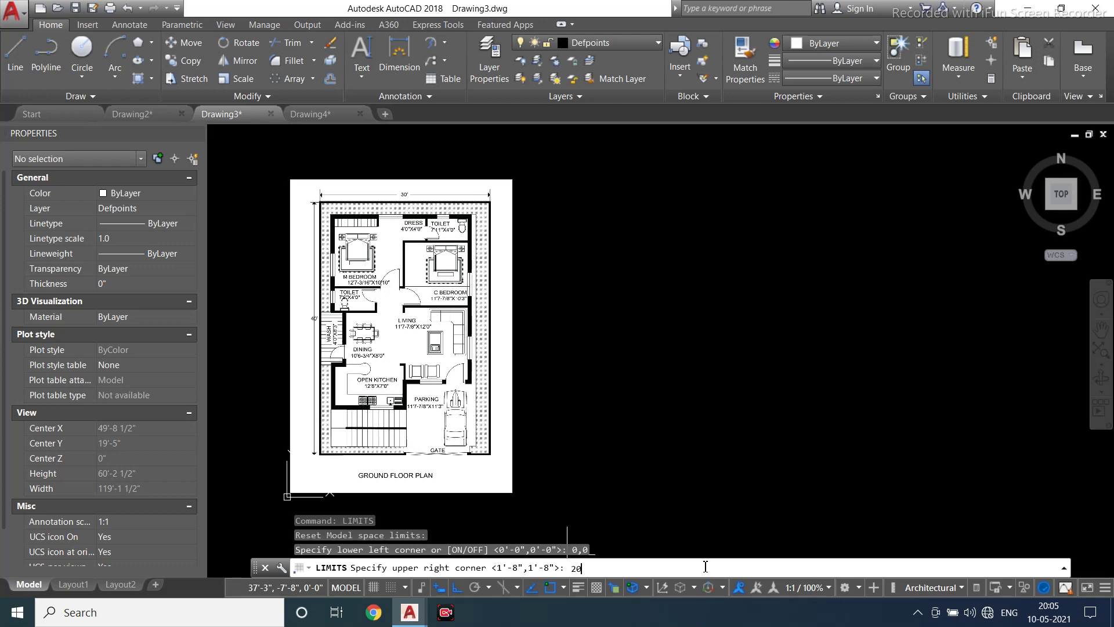
pyautogui.write('20,20')
pyautogui.press('Return')
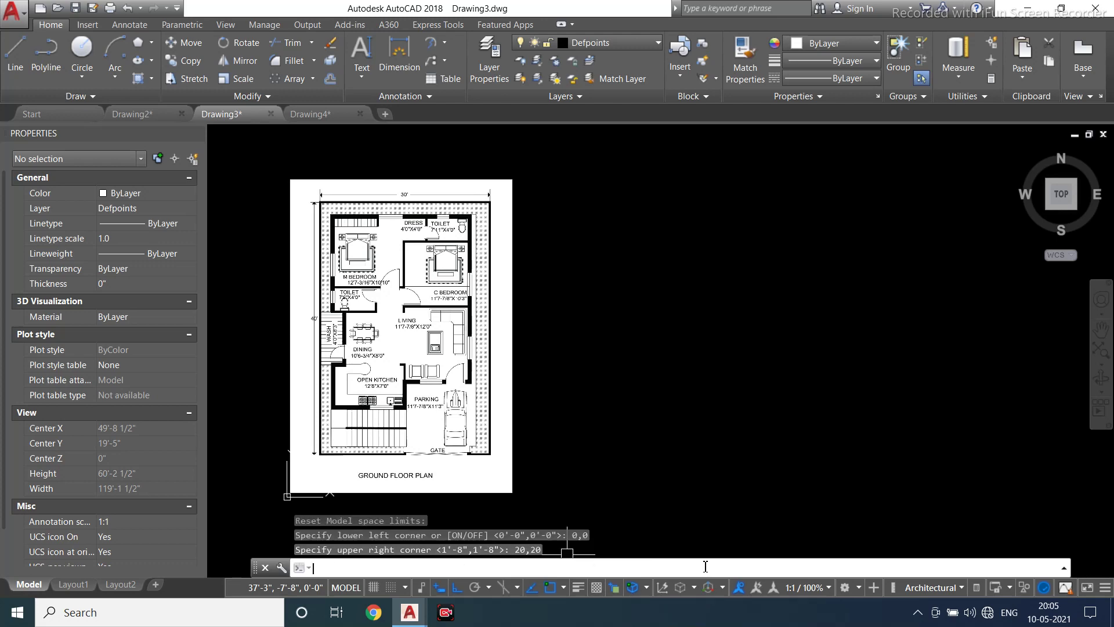
pyautogui.write('z')
pyautogui.press('Return')
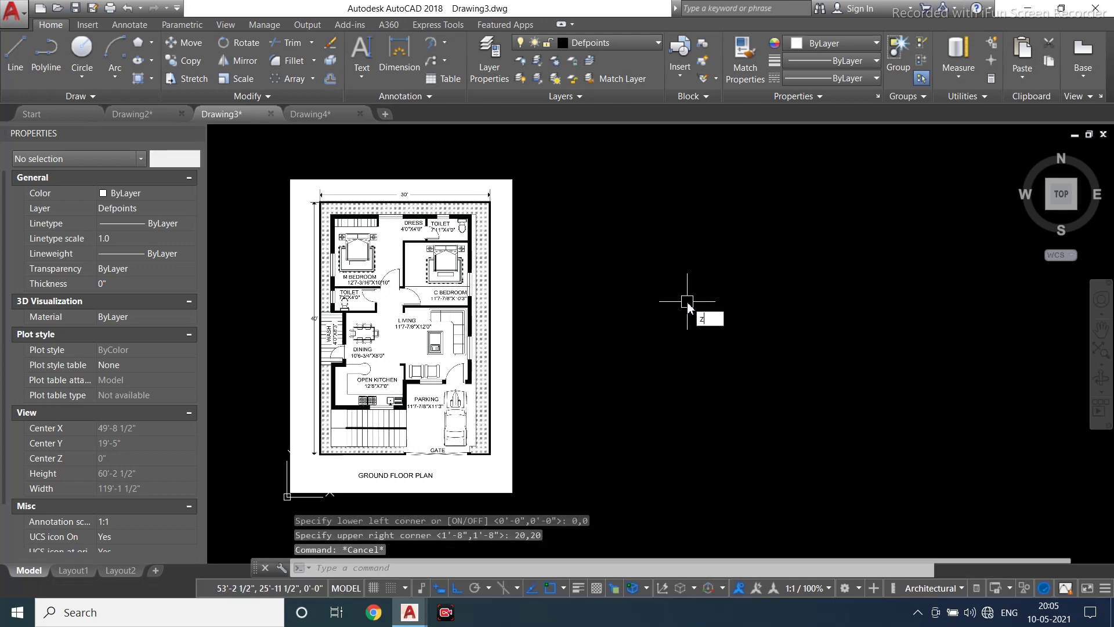
pyautogui.write('a')
pyautogui.press('Return')
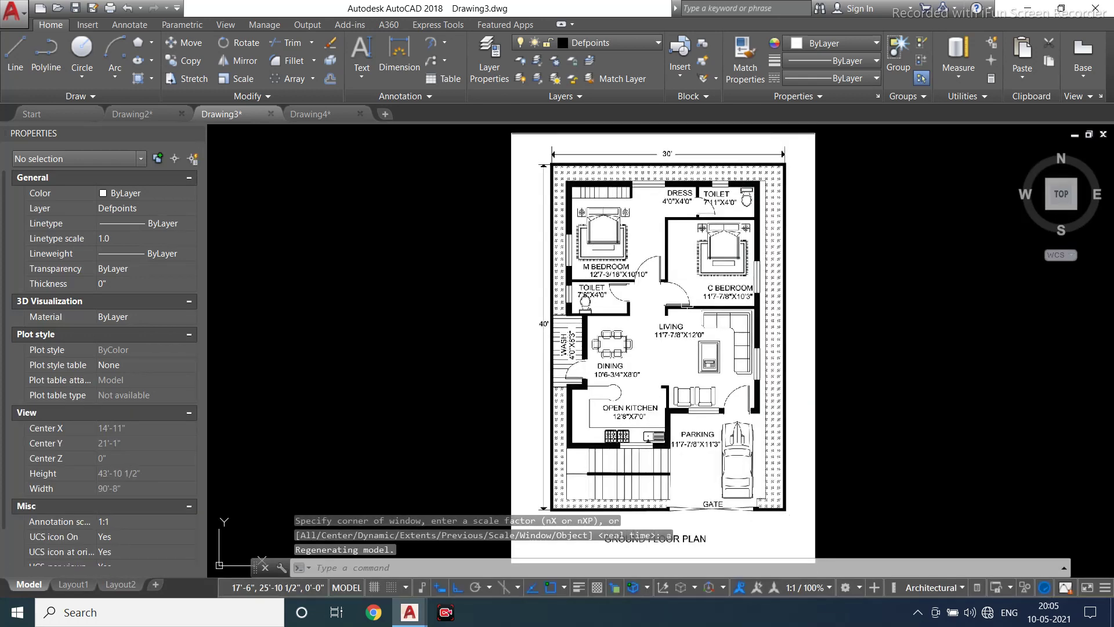
# Draw the closed plot boundary with the Line tool, 30' wide and 40' high, to the right of the reference floor plan
pyautogui.scroll(-2, 343, 278)
pyautogui.moveTo(760, 335); pyautogui.dragTo(599, 369, button='middle')
pyautogui.scroll(2, 497, 390)
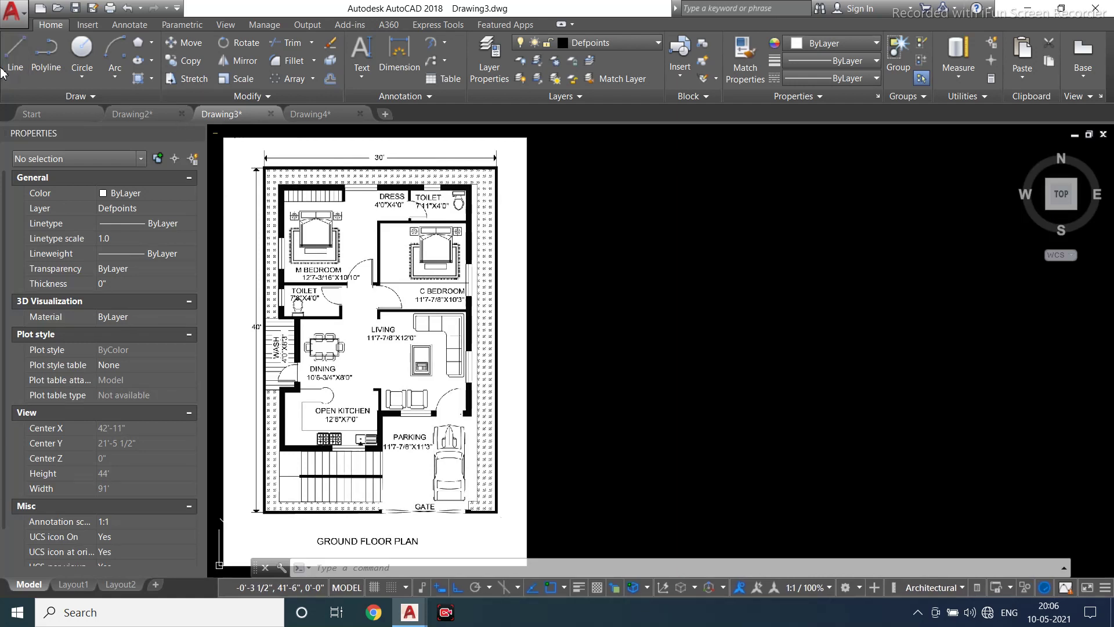
pyautogui.click(10, 75)
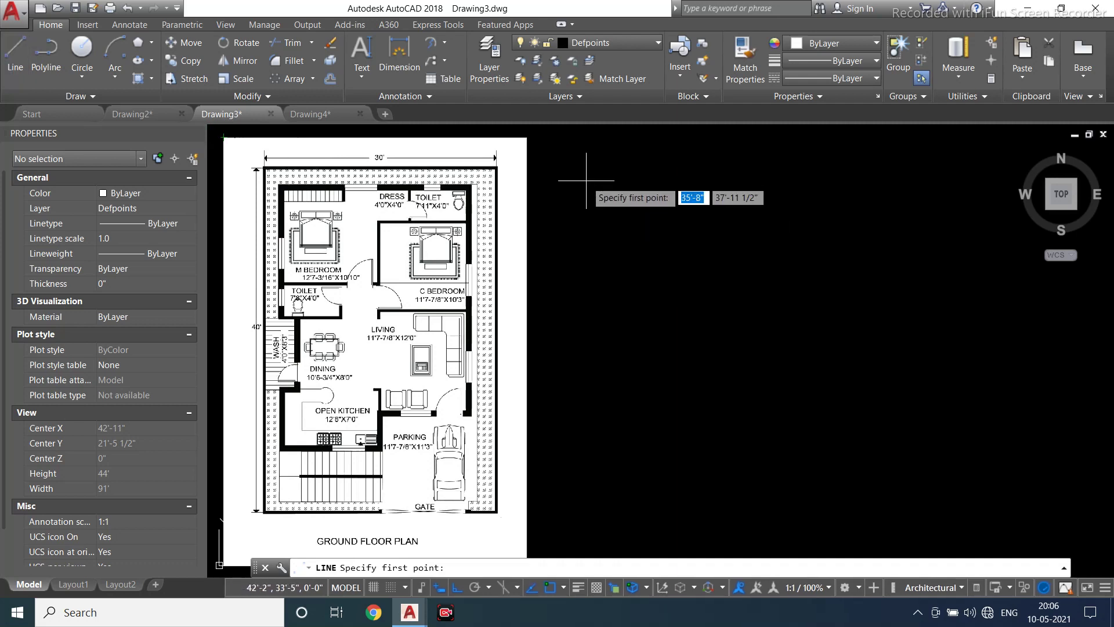
pyautogui.click(591, 167)
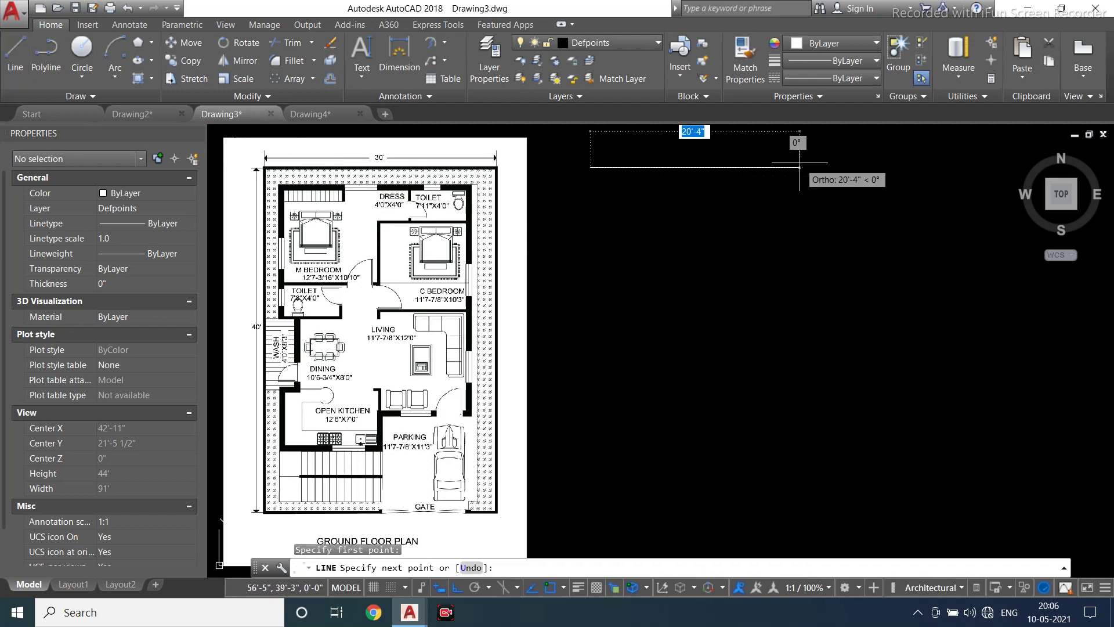
pyautogui.write('30')
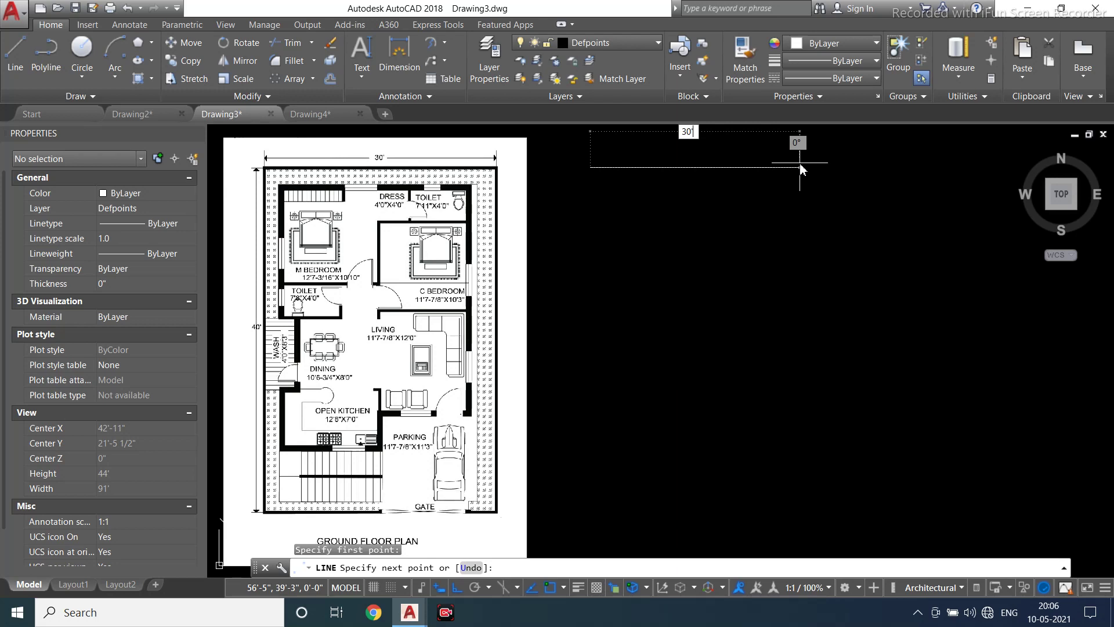
pyautogui.press('Return')
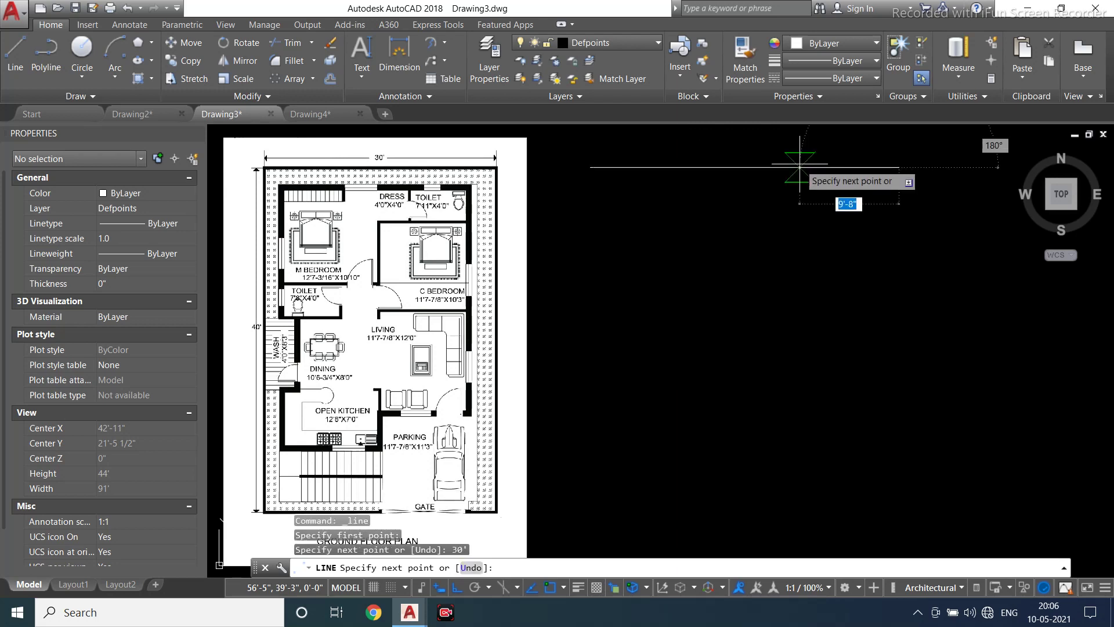
pyautogui.scroll(-2, 685, 313)
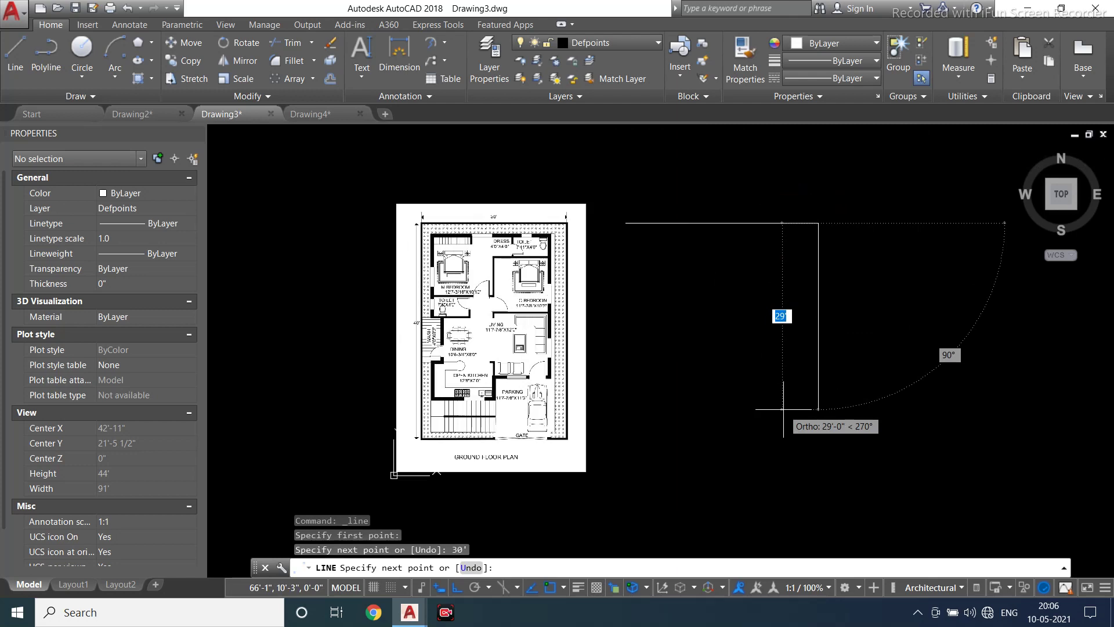
pyautogui.write('40')
pyautogui.press('Return')
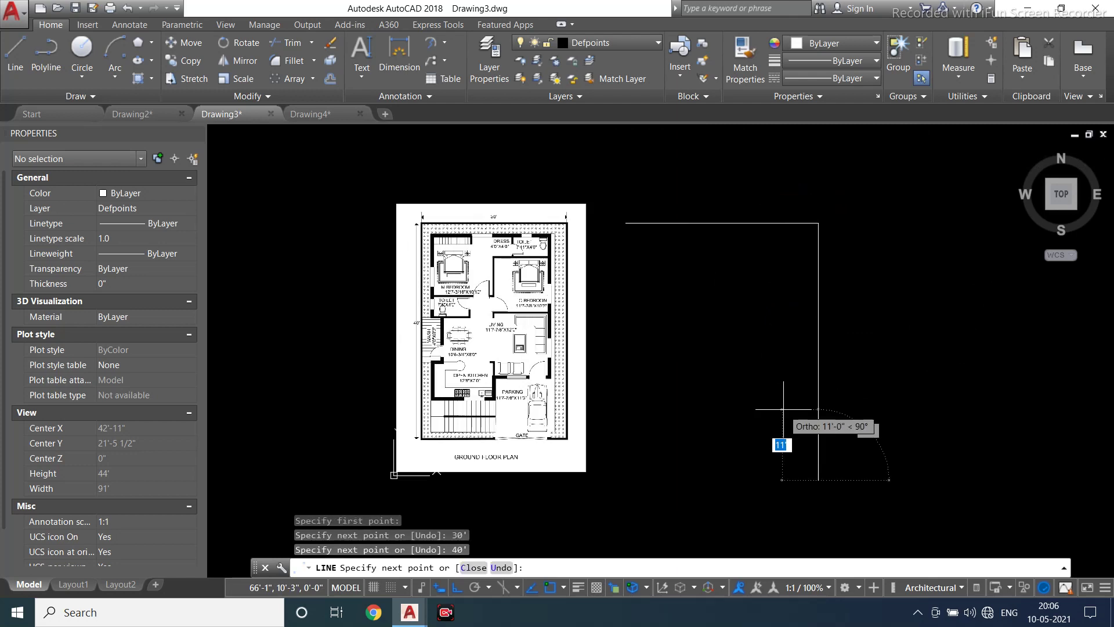
pyautogui.write('30')
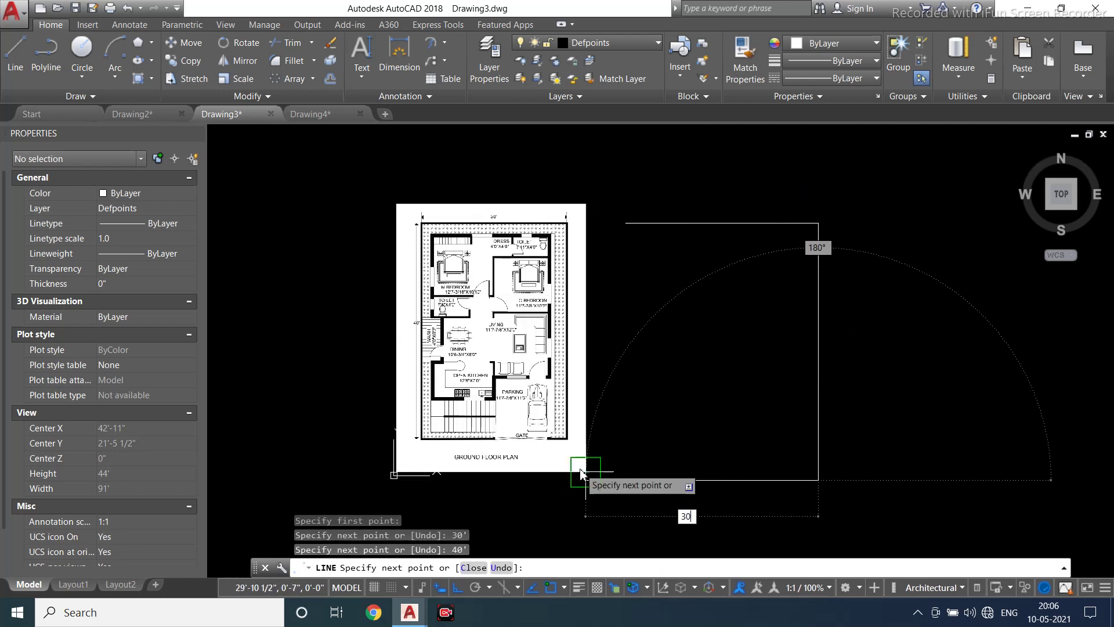
pyautogui.press('Return')
pyautogui.write('40')
pyautogui.press('Return')
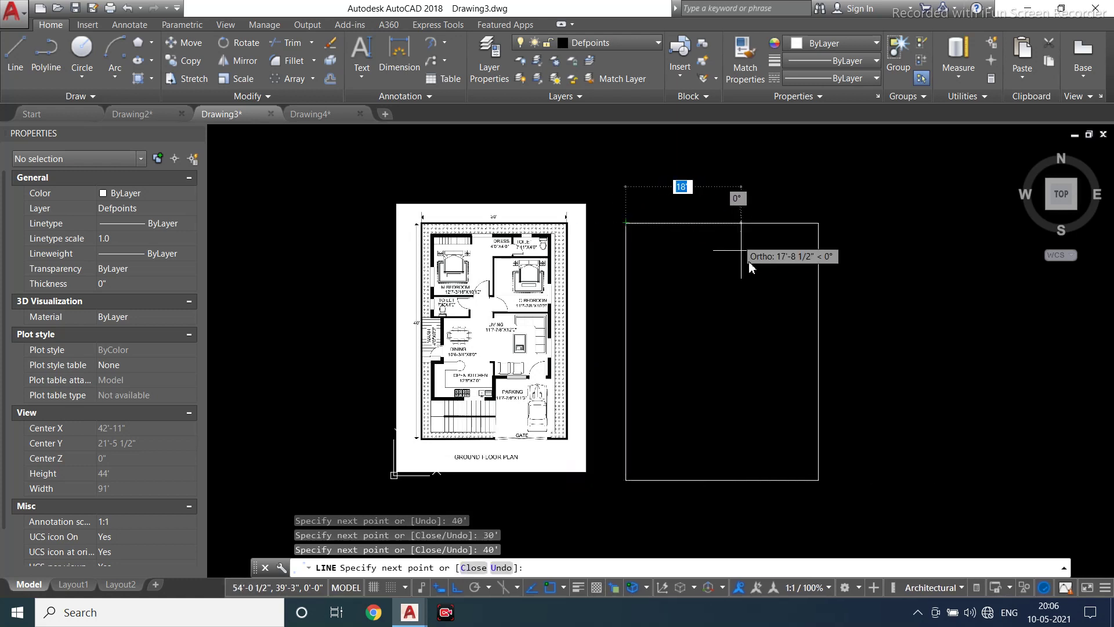
pyautogui.press('Escape')
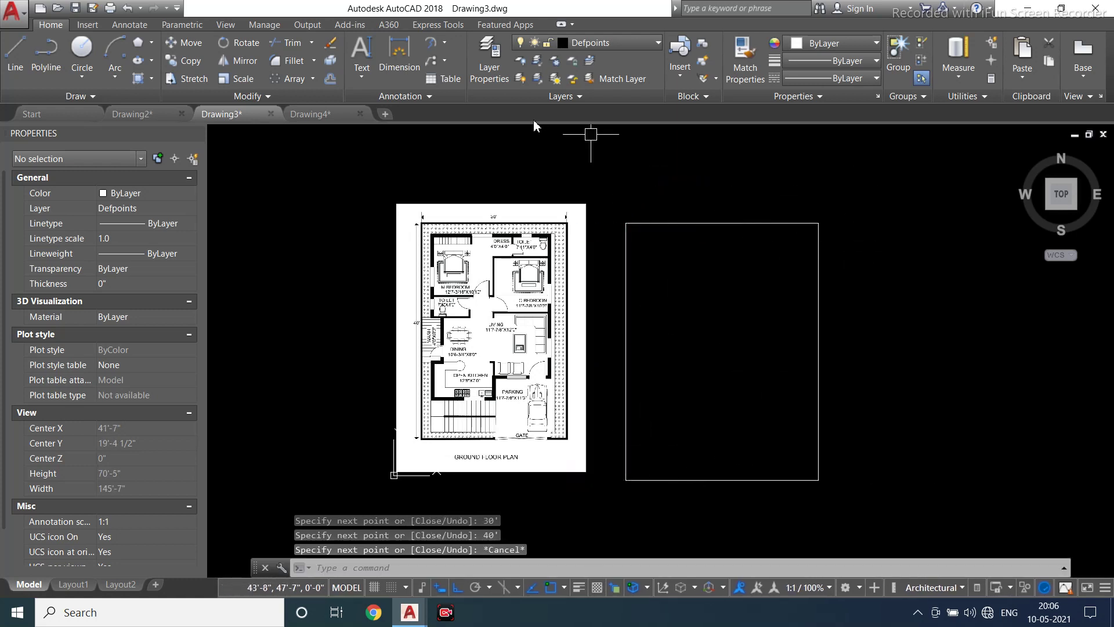
pyautogui.click(445, 48)
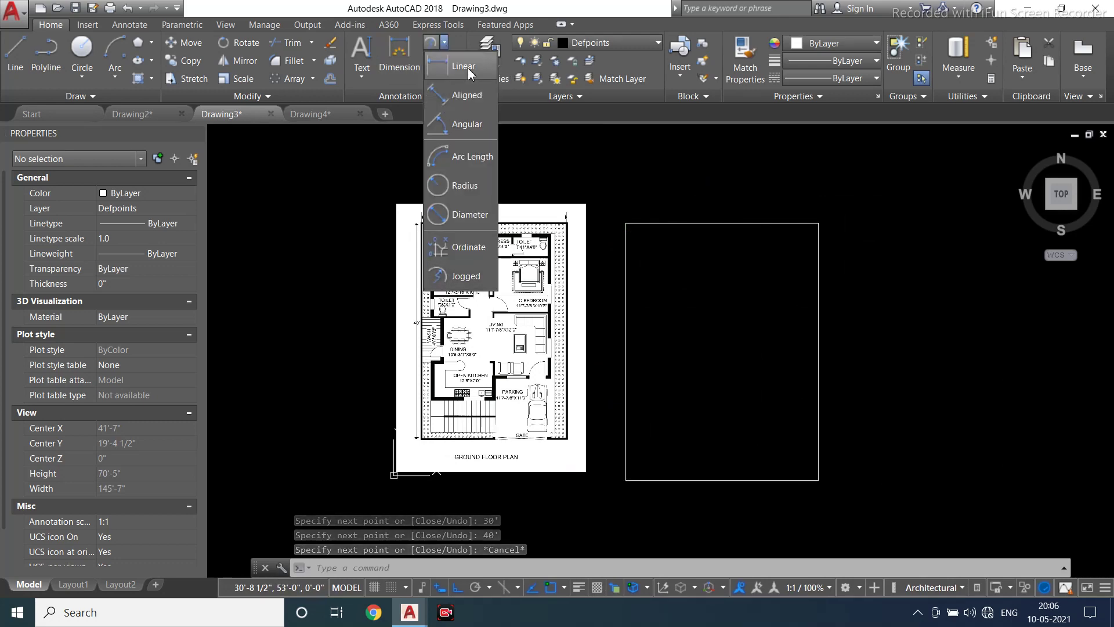
pyautogui.click(464, 92)
pyautogui.scroll(3, 652, 204)
pyautogui.click(555, 243)
pyautogui.press('Escape')
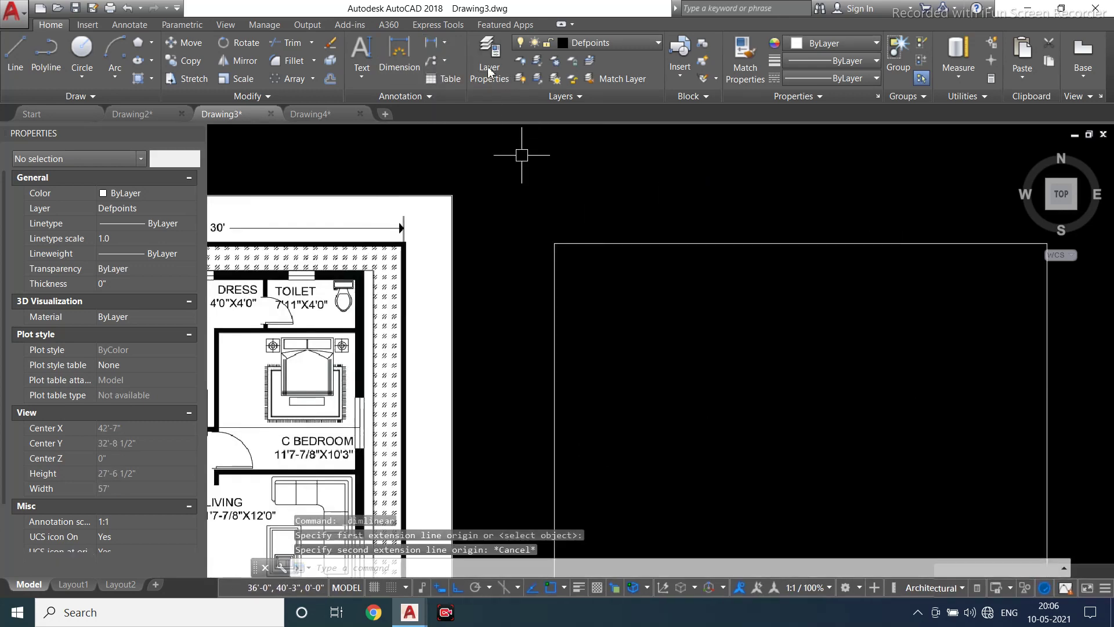
# Add a horizontal linear dimension above the top edge of the new plot boundary
pyautogui.click(430, 42)
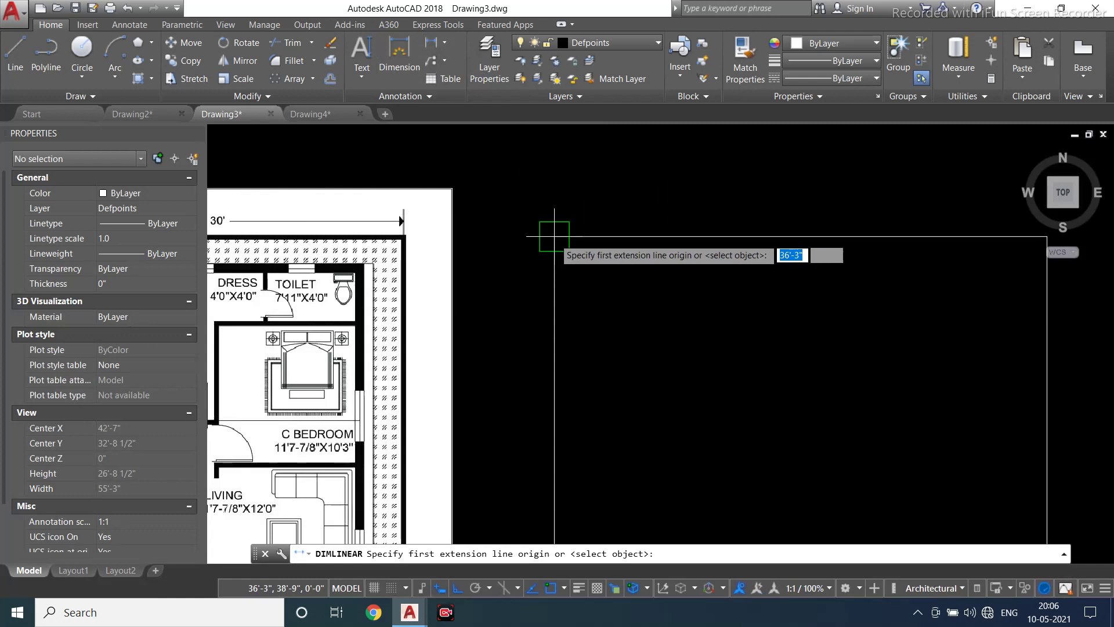
pyautogui.click(554, 237)
pyautogui.scroll(-4, 554, 237)
pyautogui.click(748, 236)
pyautogui.scroll(4, 635, 186)
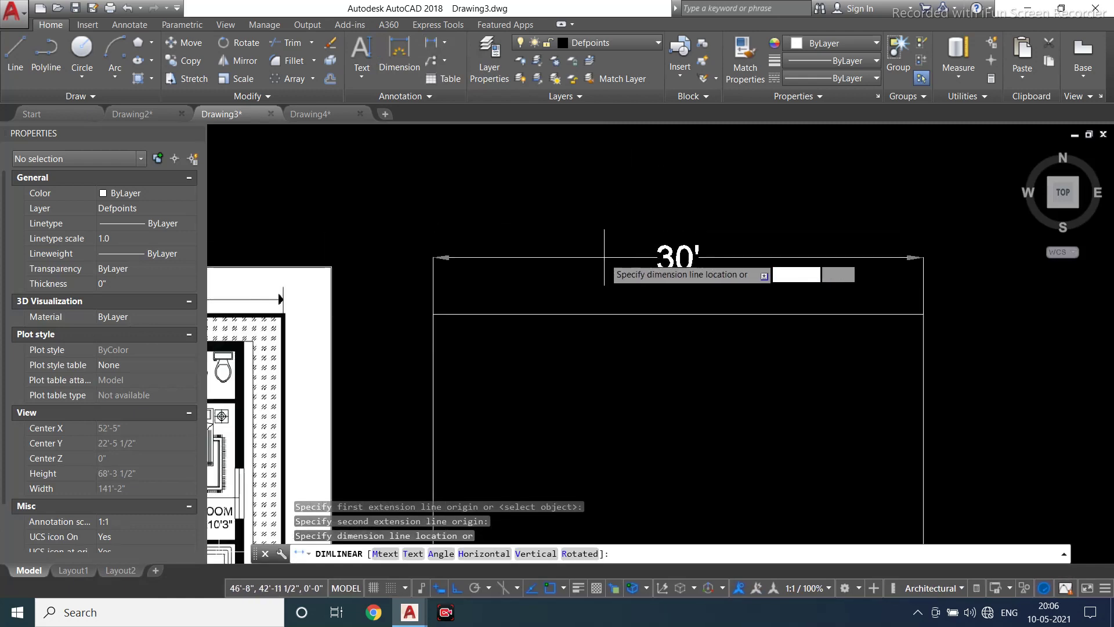
pyautogui.click(592, 281)
pyautogui.moveTo(548, 283); pyautogui.dragTo(522, 201, button='middle')
# Add a vertical linear dimension outside the right edge of the plot boundary, from its upper to its lower corner
pyautogui.click(430, 41)
pyautogui.scroll(-4, 523, 186)
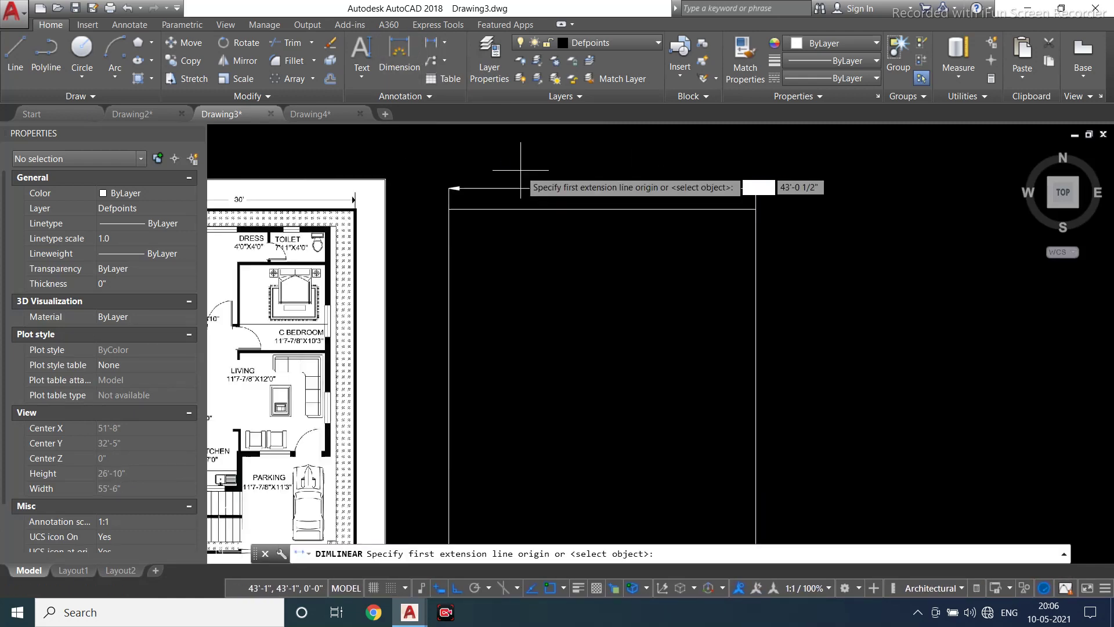
pyautogui.click(668, 194)
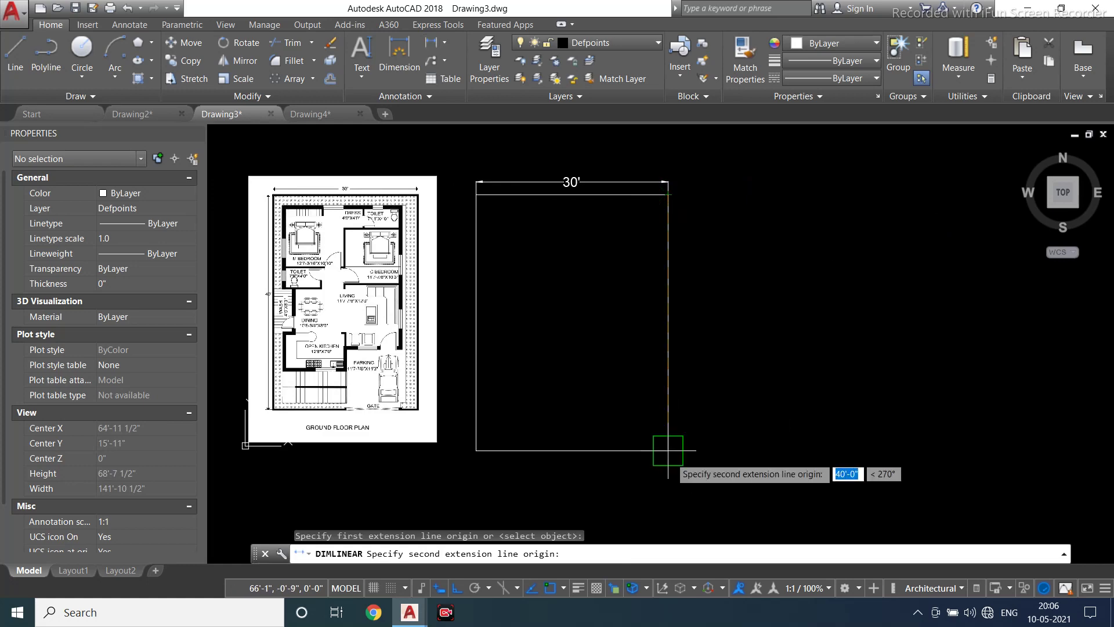
pyautogui.click(667, 450)
pyautogui.scroll(4, 712, 363)
pyautogui.click(644, 346)
pyautogui.scroll(-4, 650, 337)
pyautogui.press('Escape')
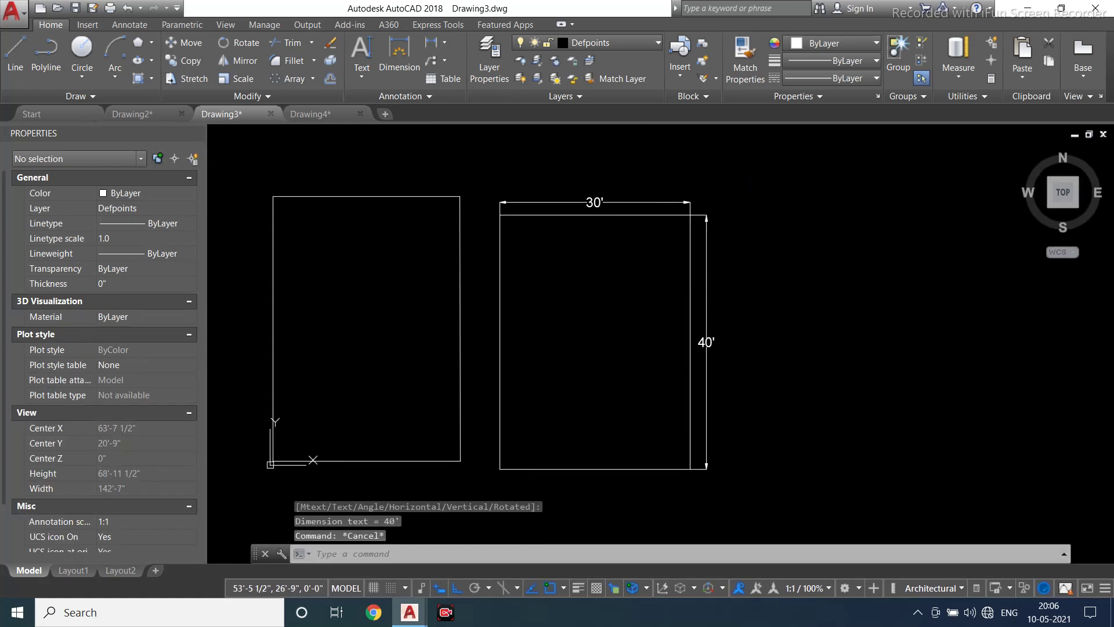
pyautogui.scroll(4, 319, 257)
pyautogui.scroll(-3, 414, 156)
pyautogui.moveTo(522, 381)
pyautogui.mouseDown(button='middle')
pyautogui.moveTo(522, 349)
pyautogui.moveTo(515, 364)
pyautogui.mouseUp(button='middle')
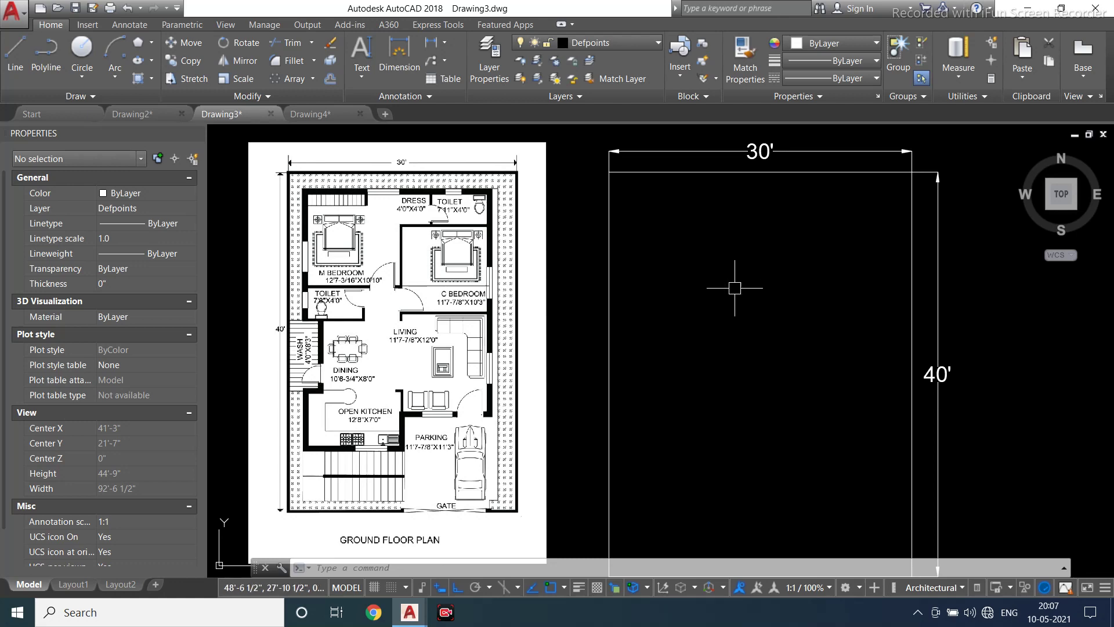
# Offset all four plot boundary lines 6" inward to form the compound wall thickness
pyautogui.moveTo(720, 294); pyautogui.dragTo(696, 281, button='middle')
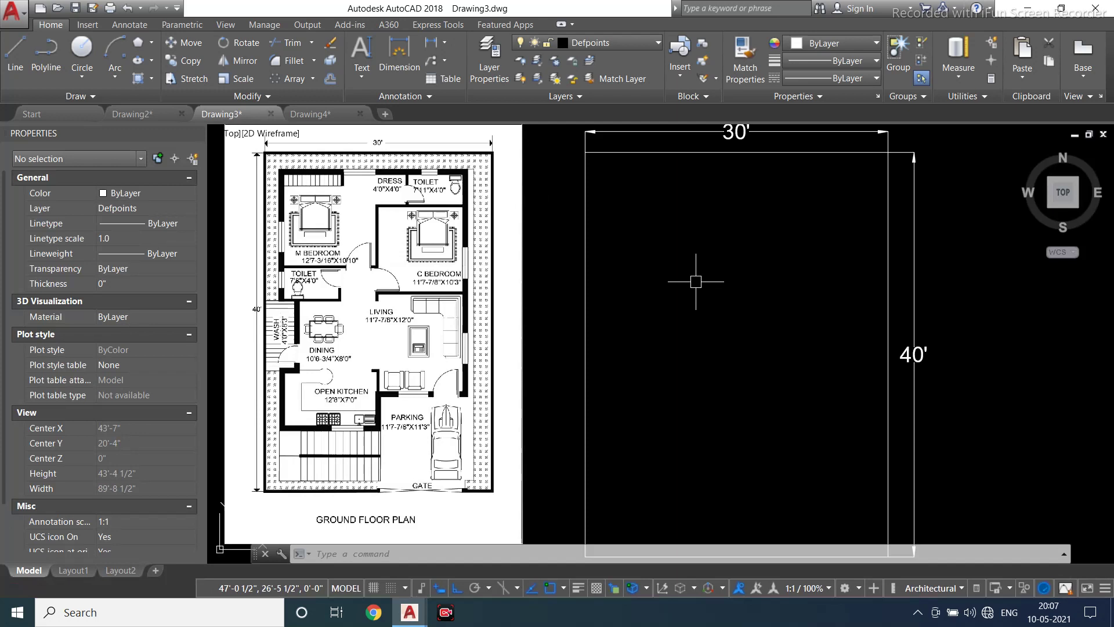
pyautogui.press('Escape')
pyautogui.press('Escape')
pyautogui.press('Escape')
pyautogui.write('O')
pyautogui.press('Return')
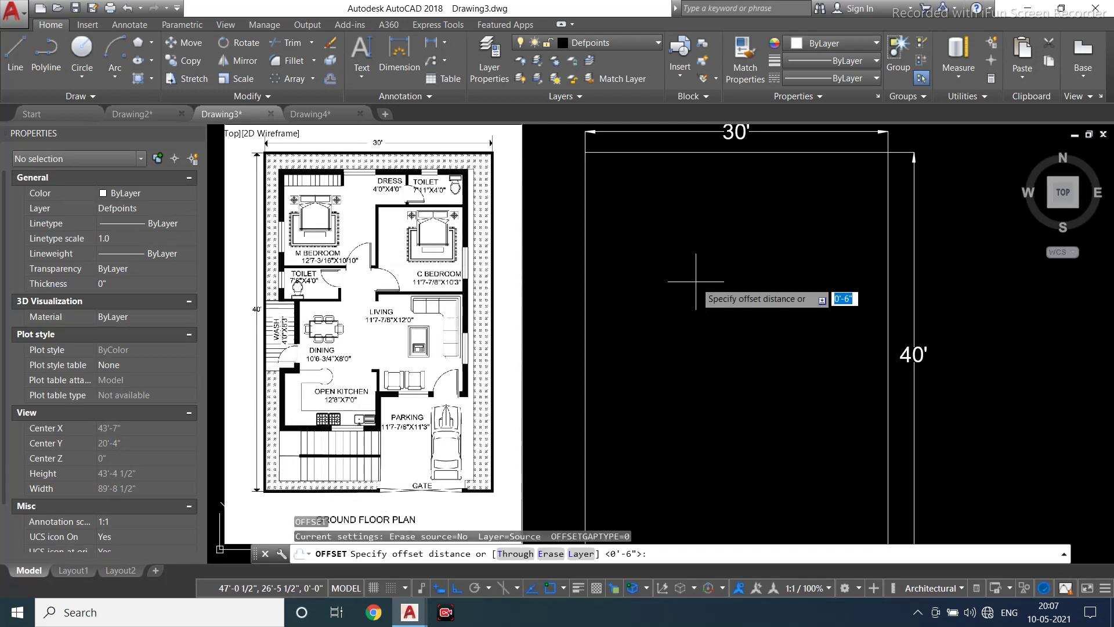
pyautogui.write('6"')
pyautogui.press('Return')
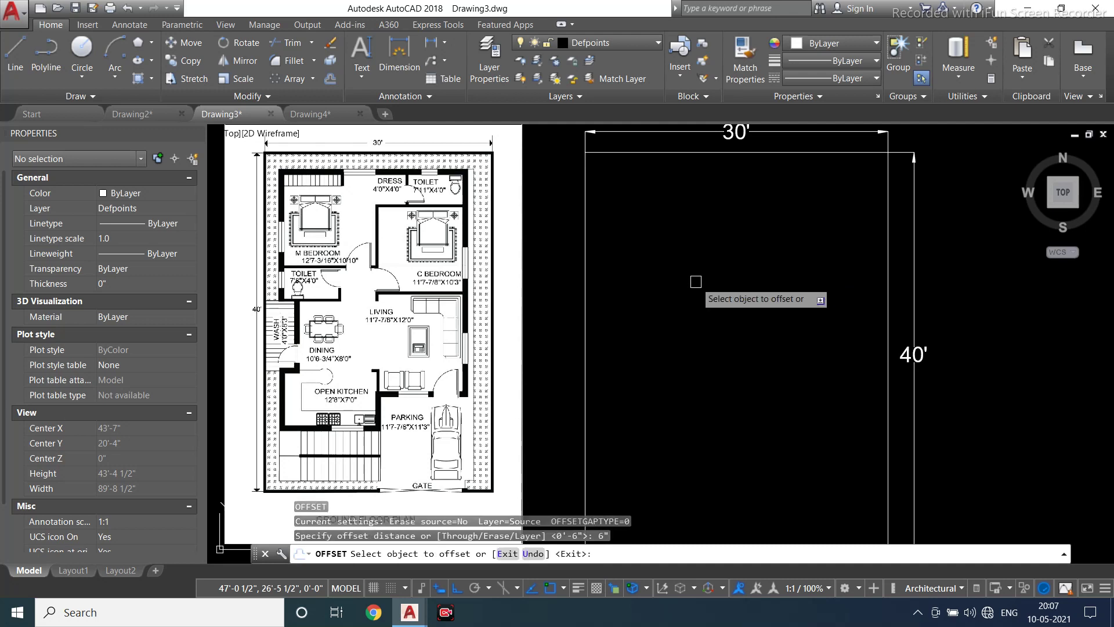
pyautogui.click(738, 155)
pyautogui.click(708, 209)
pyautogui.click(586, 259)
pyautogui.click(691, 288)
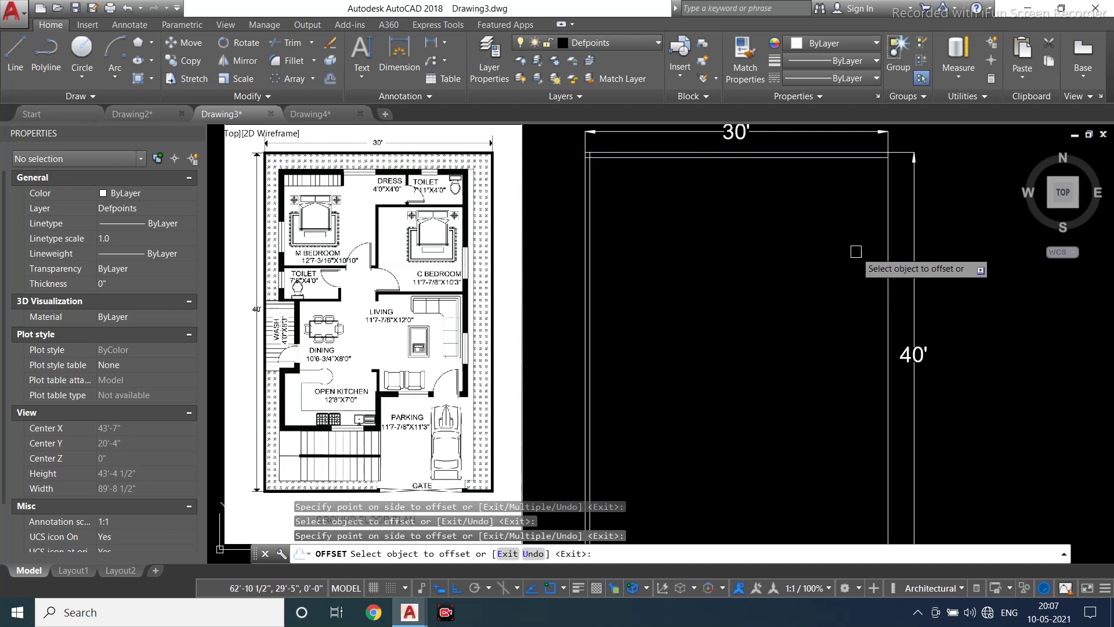
pyautogui.click(887, 237)
pyautogui.click(769, 372)
pyautogui.moveTo(741, 558); pyautogui.dragTo(724, 425, button='middle')
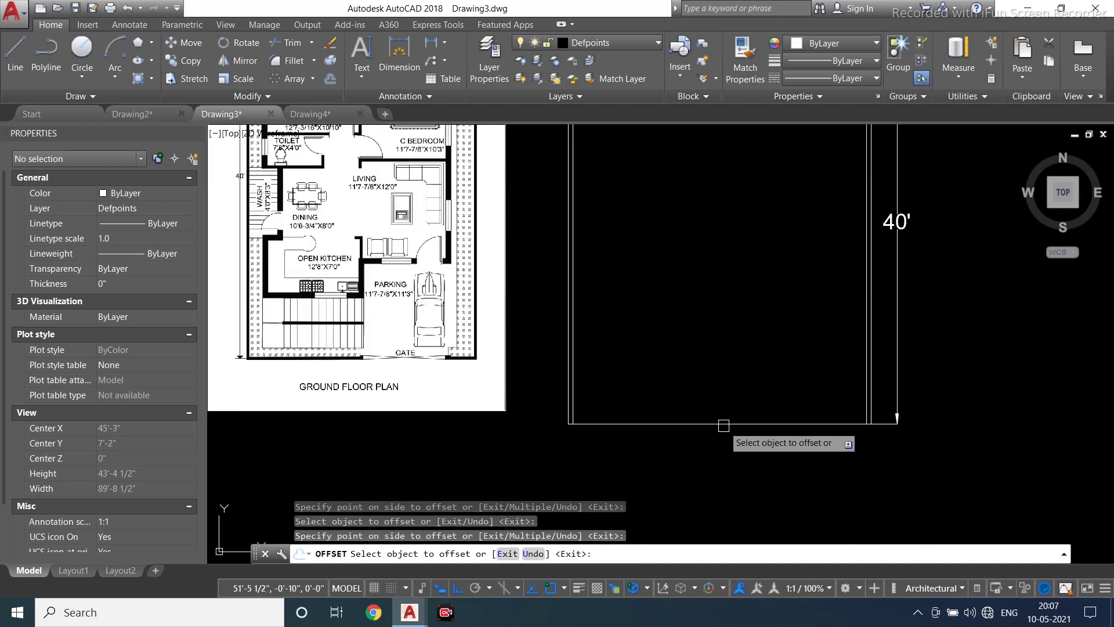
pyautogui.scroll(-3, 719, 348)
pyautogui.press('Escape')
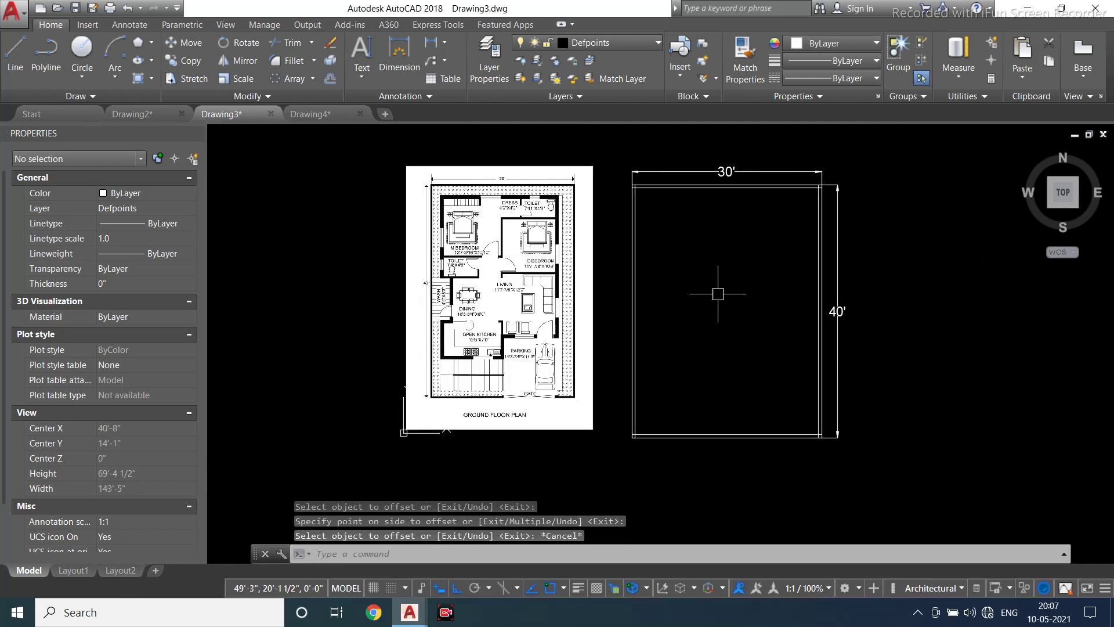
# Fillet the inner compound wall lines at the upper-left corner with zero radius so they meet squarely
pyautogui.scroll(2, 726, 273)
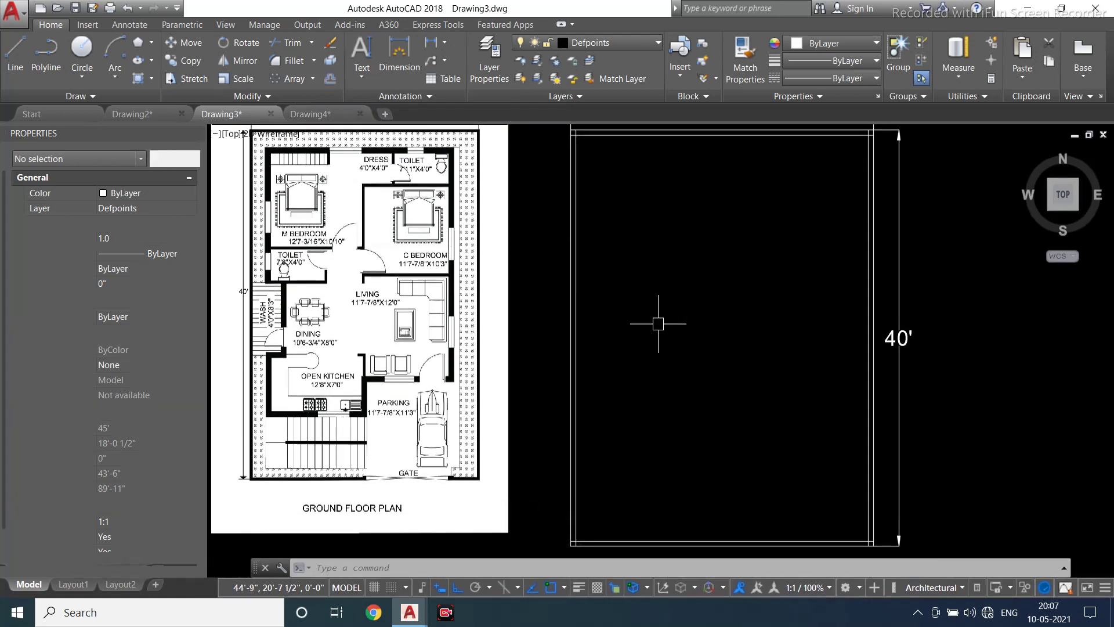
pyautogui.moveTo(659, 317); pyautogui.dragTo(664, 368, button='middle')
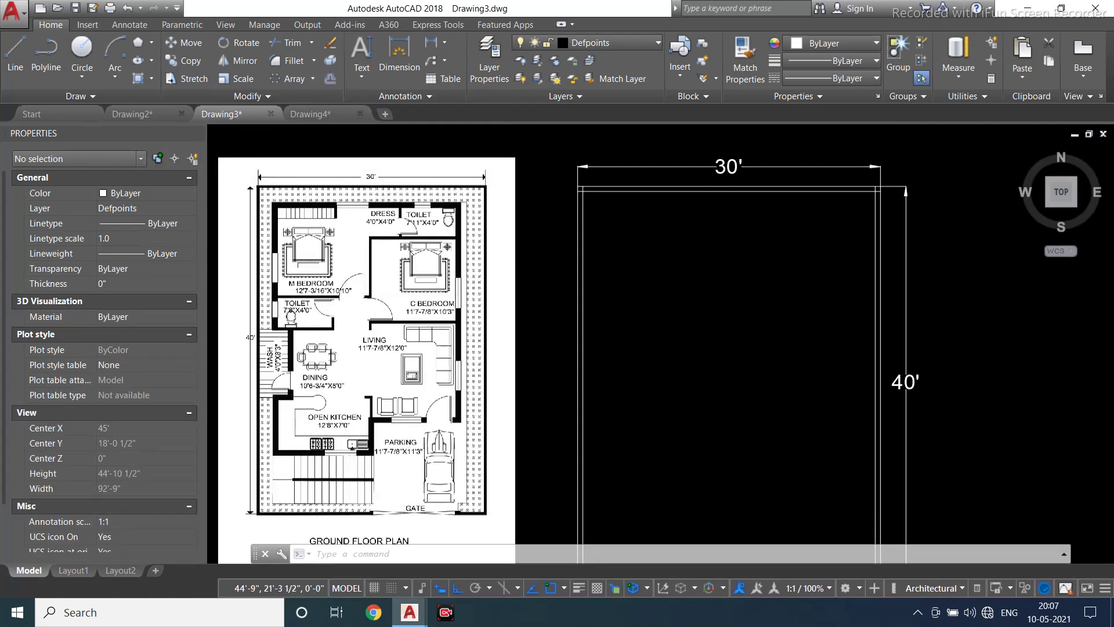
pyautogui.scroll(2, 618, 189)
pyautogui.scroll(2, 558, 177)
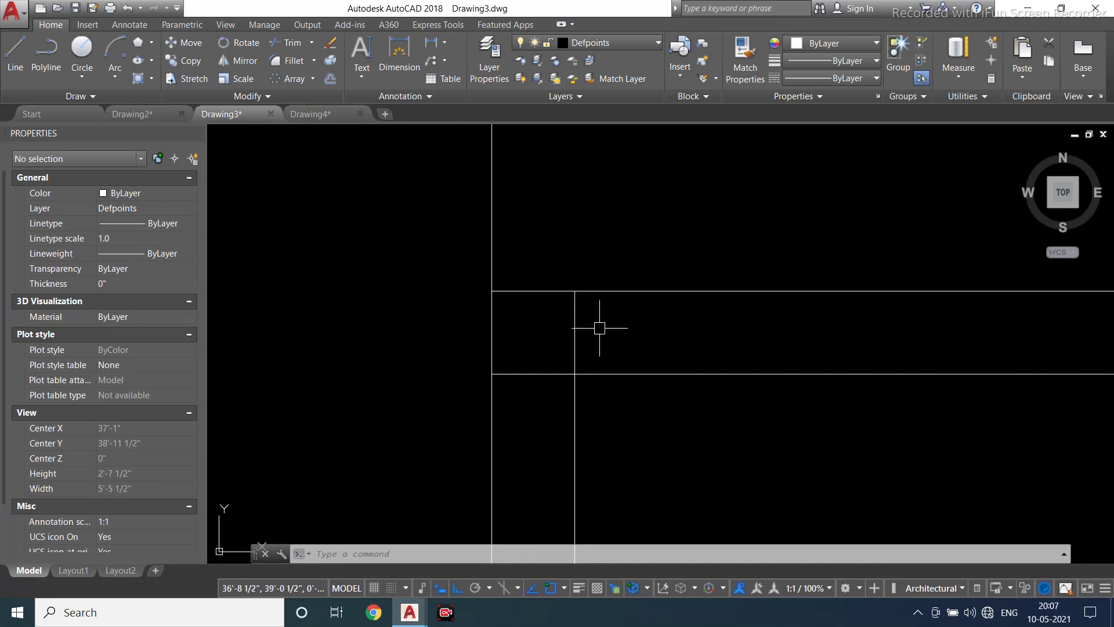
pyautogui.click(568, 336)
pyautogui.scroll(5, 557, 270)
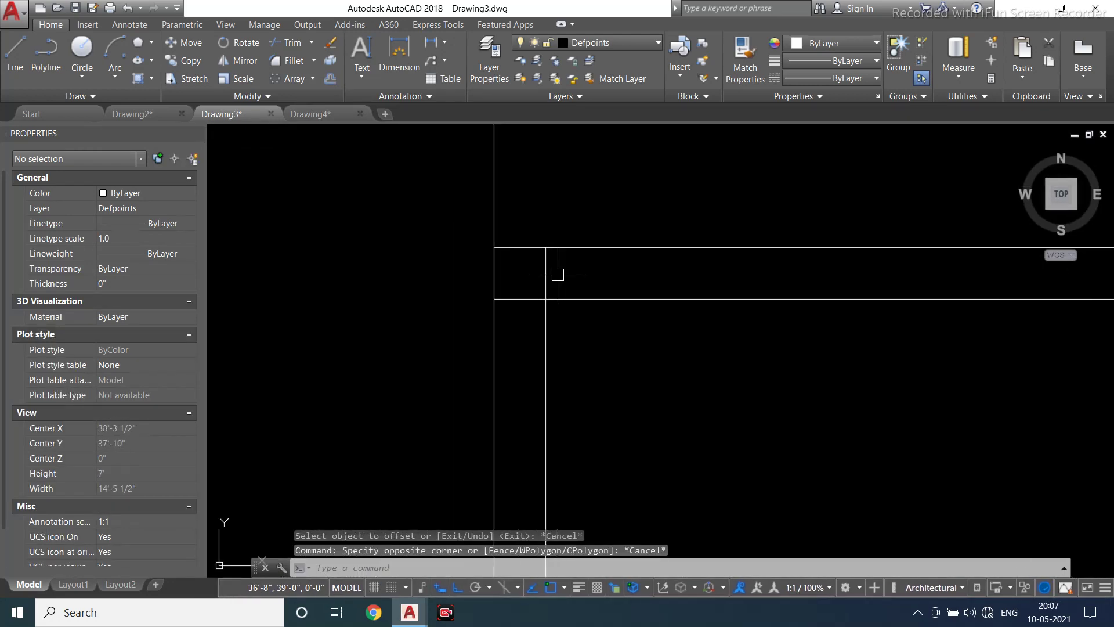
pyautogui.scroll(-4, 496, 236)
pyautogui.scroll(5, 499, 255)
pyautogui.scroll(-5, 447, 209)
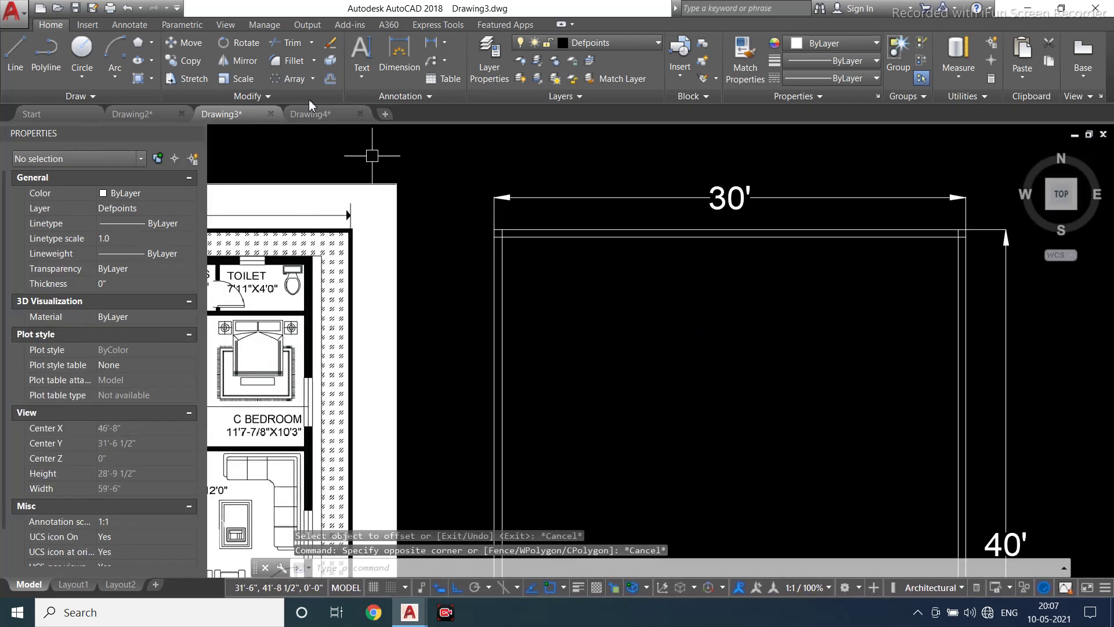
pyautogui.scroll(-3, 516, 129)
pyautogui.scroll(3, 517, 127)
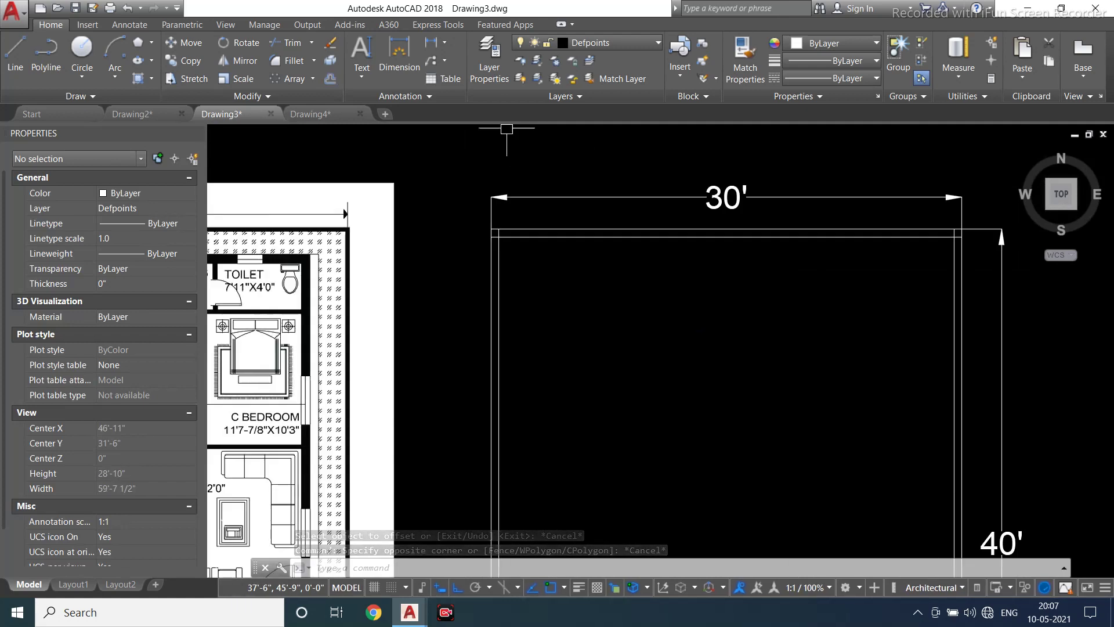
pyautogui.click(295, 61)
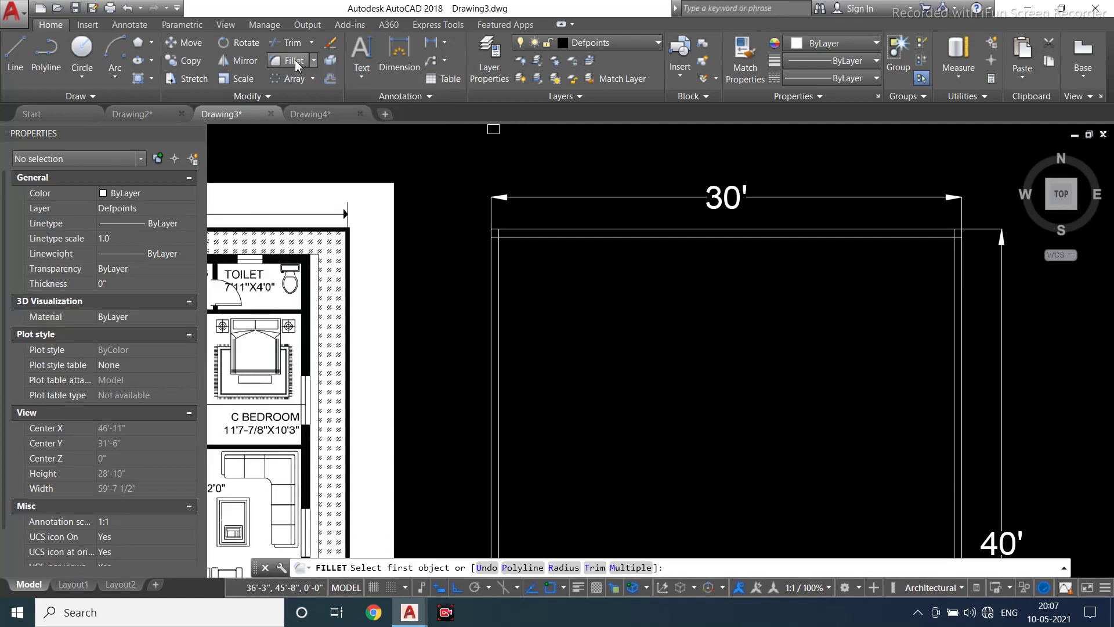
pyautogui.scroll(2, 504, 267)
pyautogui.click(500, 265)
pyautogui.click(537, 218)
pyautogui.scroll(-3, 659, 277)
pyautogui.press('Escape')
pyautogui.press('Escape')
pyautogui.press('Escape')
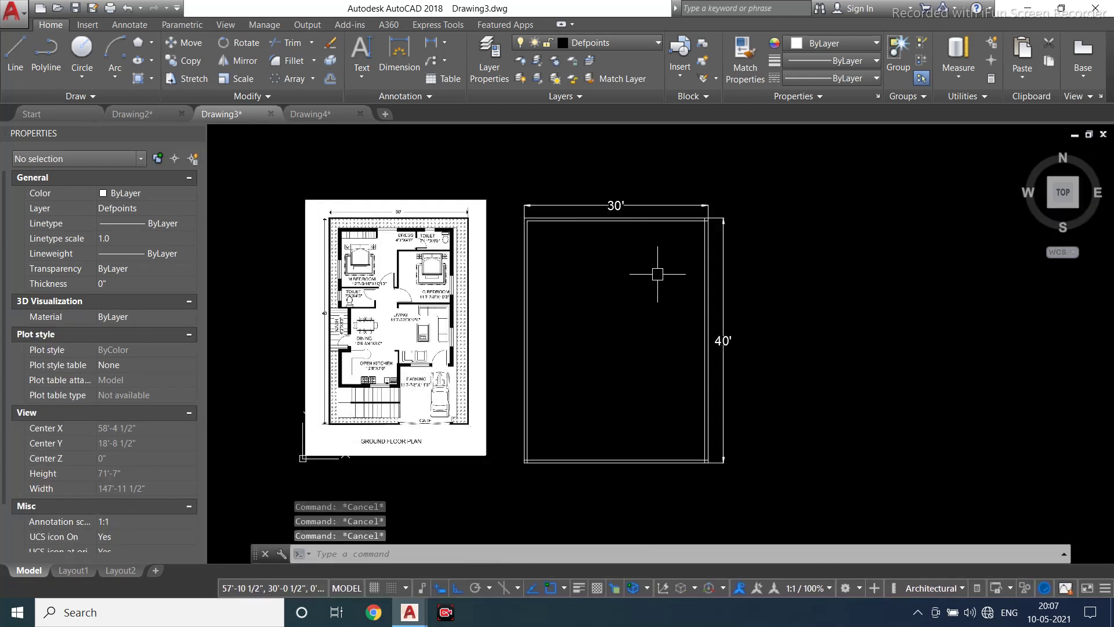
# Fillet the inner compound wall lines at the upper-right corner with zero radius
pyautogui.press('space')
pyautogui.scroll(6, 671, 249)
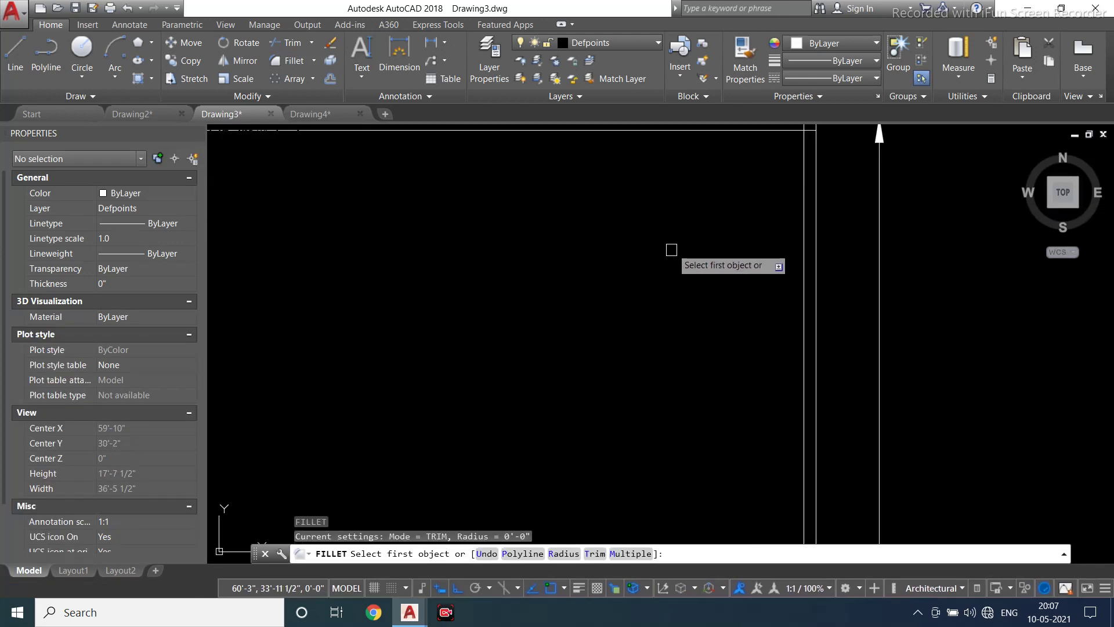
pyautogui.click(747, 133)
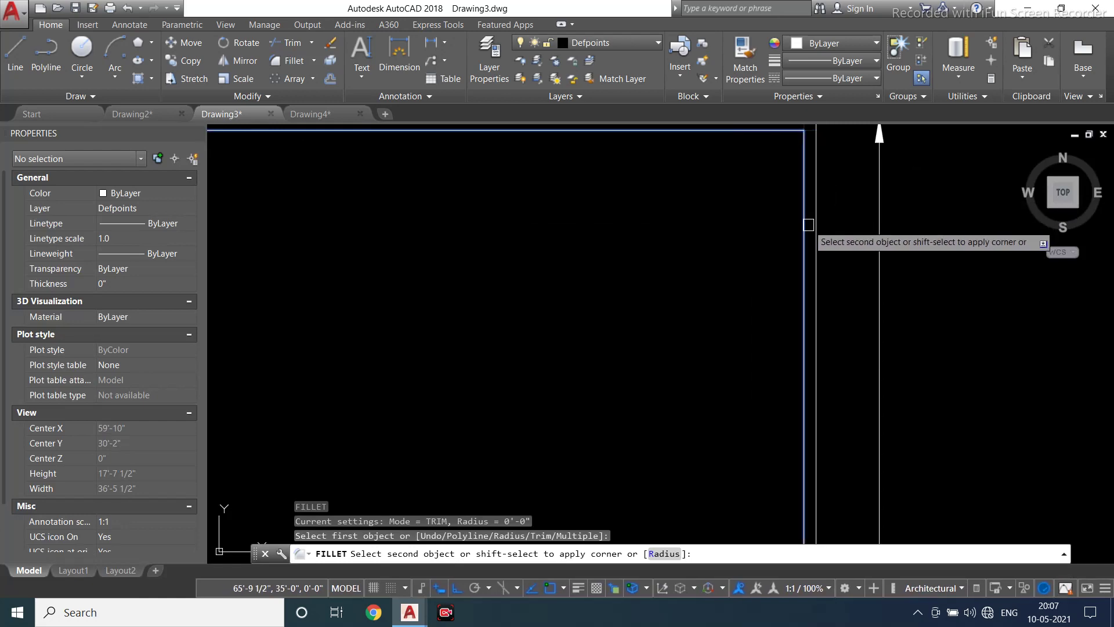
pyautogui.click(808, 174)
pyautogui.scroll(-6, 808, 174)
pyautogui.scroll(4, 753, 261)
pyautogui.press('Escape')
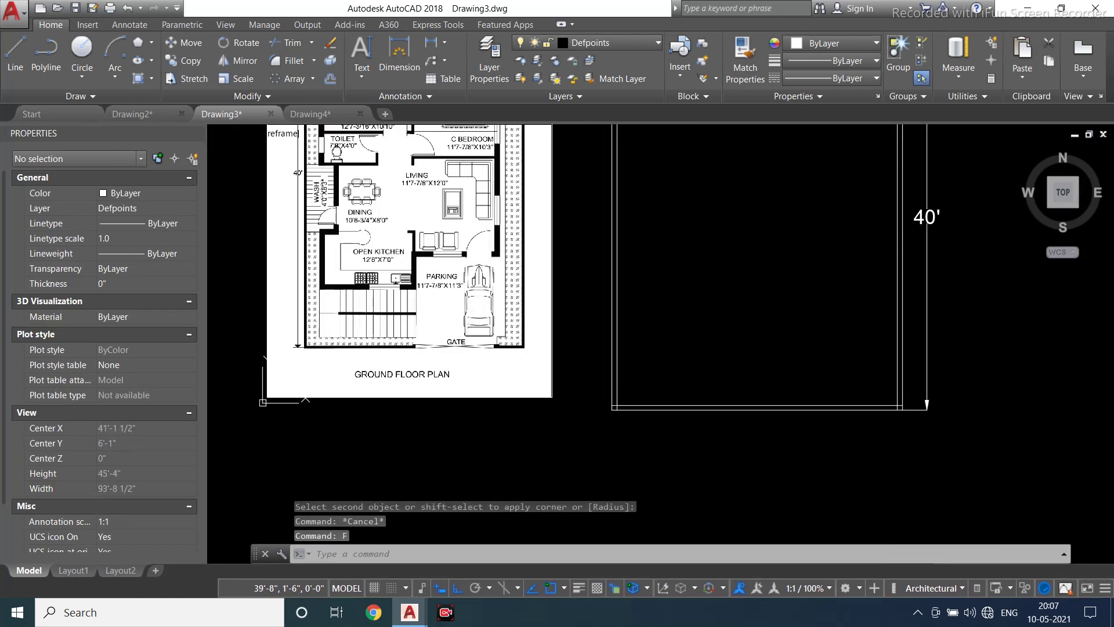
# Fillet the inner compound wall lines at the lower-left and lower-right corners with zero radius
pyautogui.press('Return')
pyautogui.scroll(2, 647, 388)
pyautogui.click(599, 407)
pyautogui.moveTo(798, 430); pyautogui.dragTo(681, 391, button='middle')
pyautogui.press('Return')
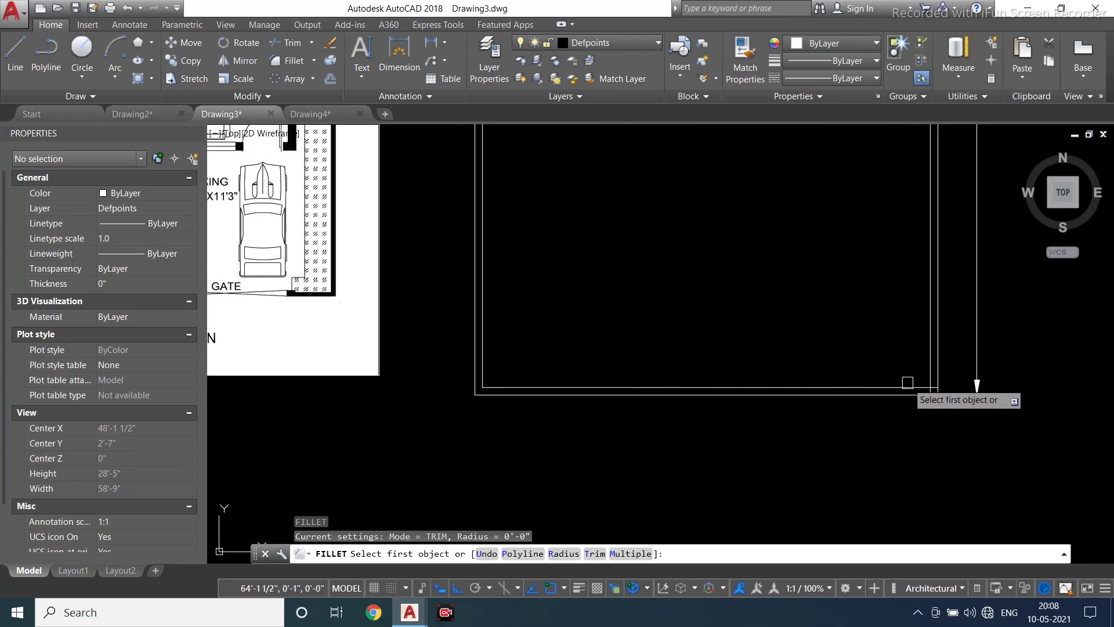
pyautogui.click(908, 383)
pyautogui.click(976, 381)
pyautogui.scroll(-6, 820, 348)
pyautogui.moveTo(834, 232); pyautogui.dragTo(820, 234, button='middle')
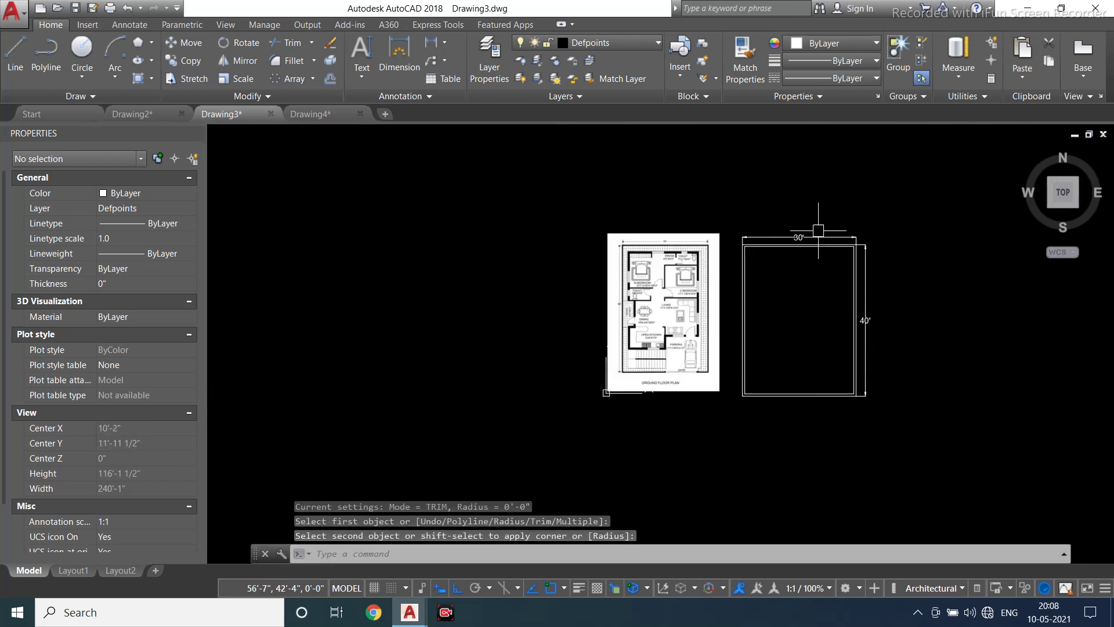
# Offset the outer top, left and right boundary lines 2'6" inward to set the house's outer wall lines
pyautogui.scroll(3, 820, 234)
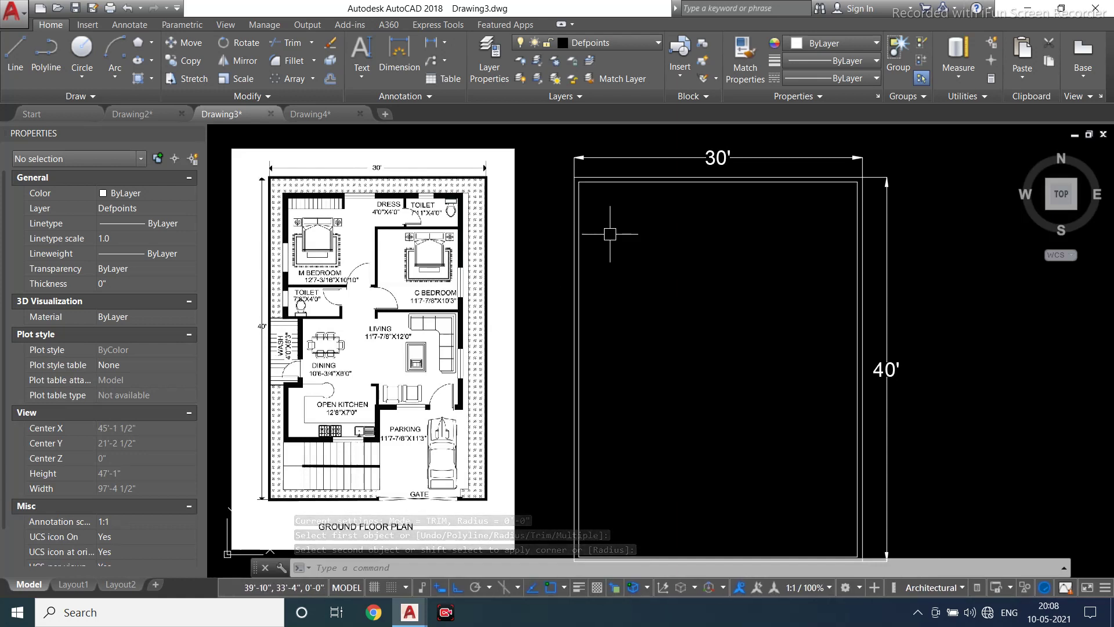
pyautogui.write('o')
pyautogui.press('Return')
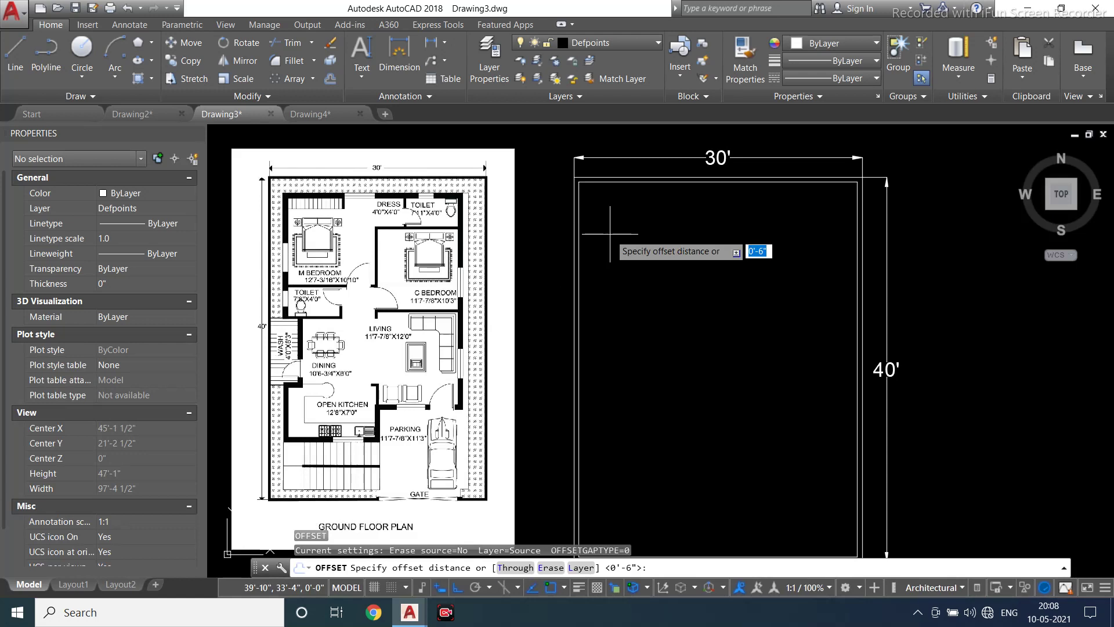
pyautogui.press('Return')
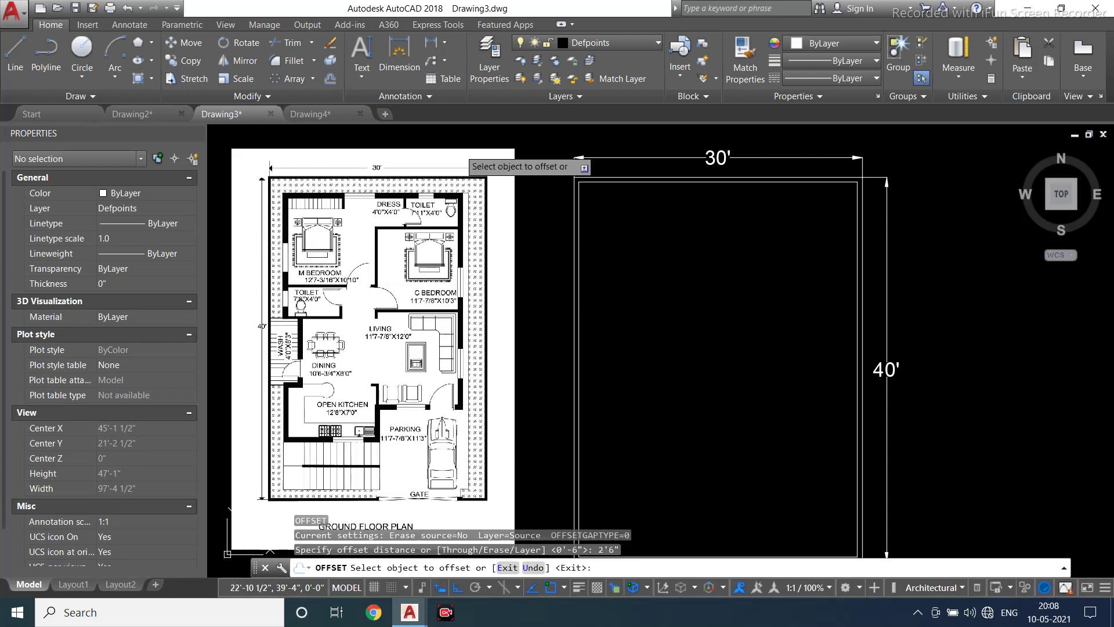
pyautogui.click(674, 176)
pyautogui.click(677, 246)
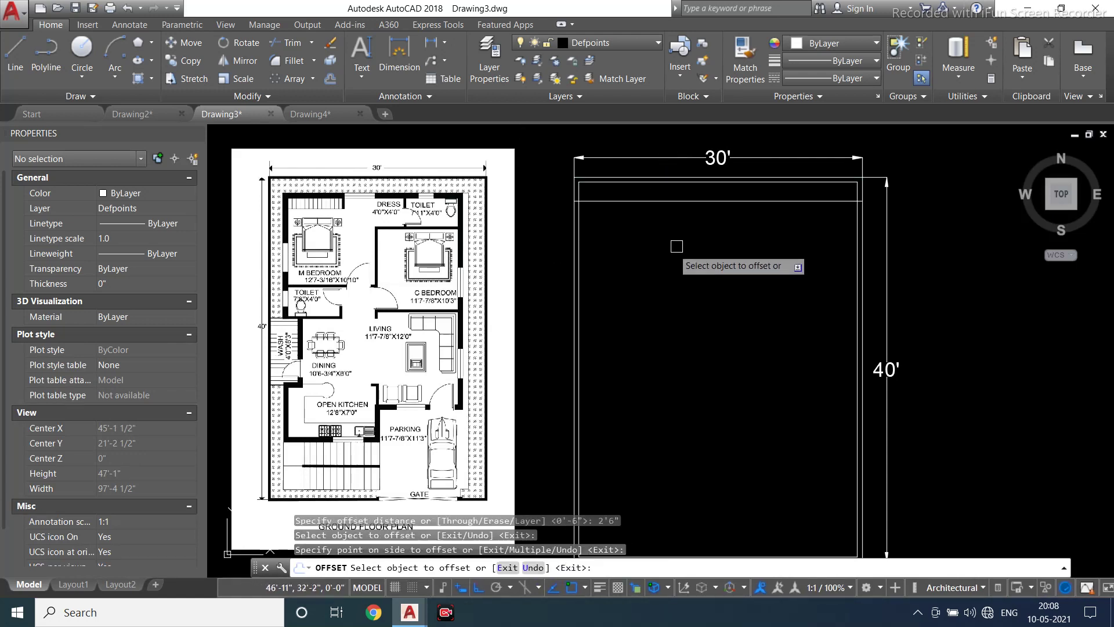
pyautogui.click(569, 284)
pyautogui.click(602, 290)
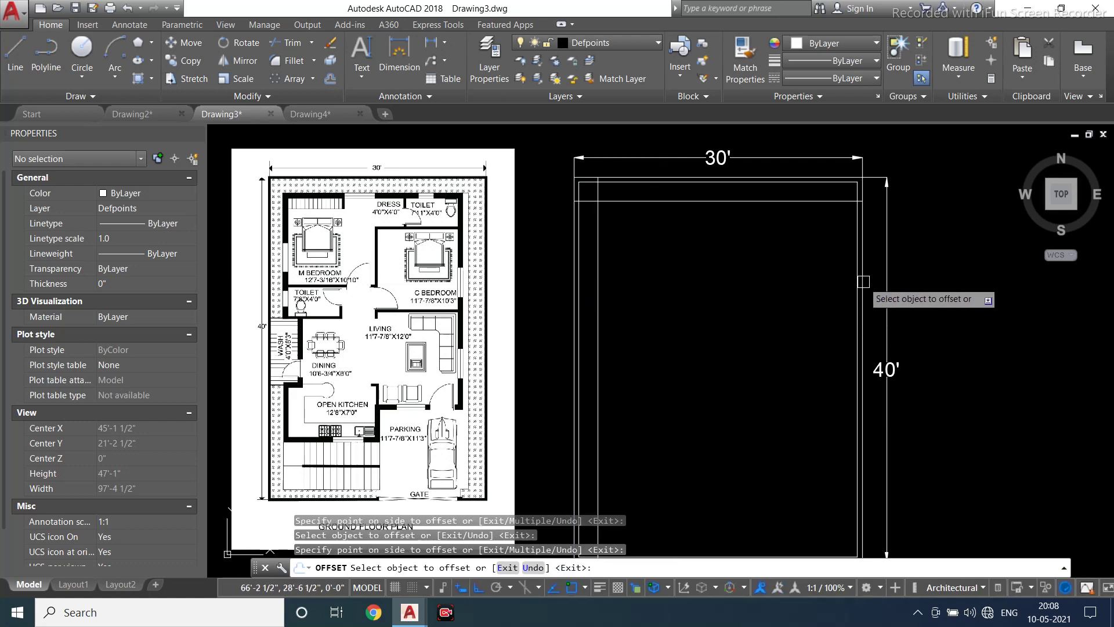
pyautogui.click(864, 282)
pyautogui.click(836, 354)
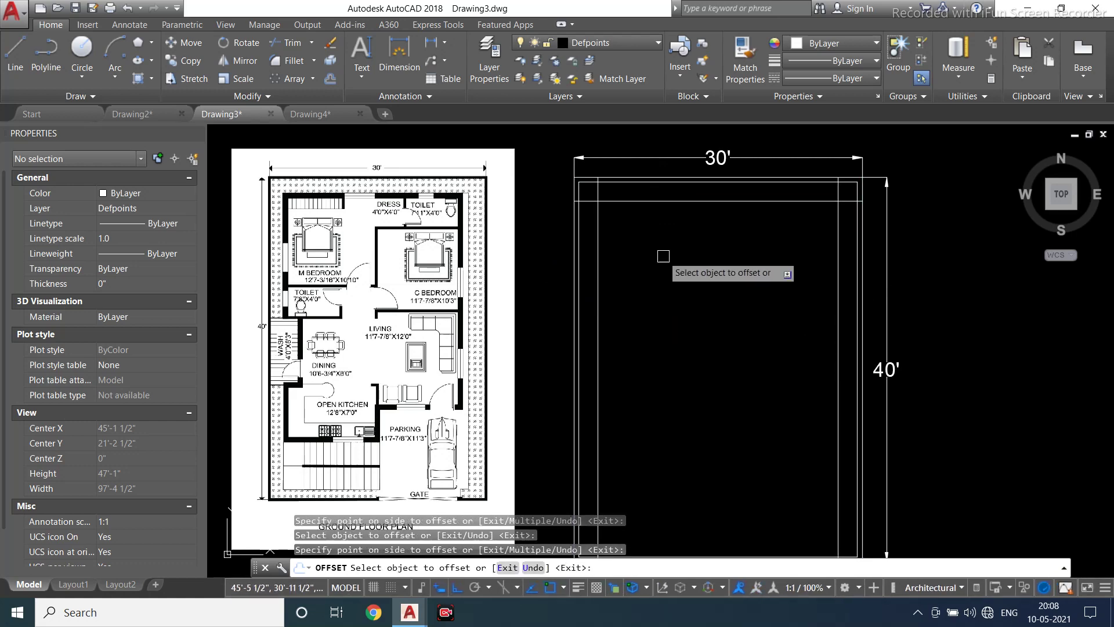
# Fillet the upper-left and upper-right corners of the 2'6" offset lines with zero radius
pyautogui.press('Escape')
pyautogui.press('Escape')
pyautogui.write('f')
pyautogui.press('Return')
pyautogui.click(597, 239)
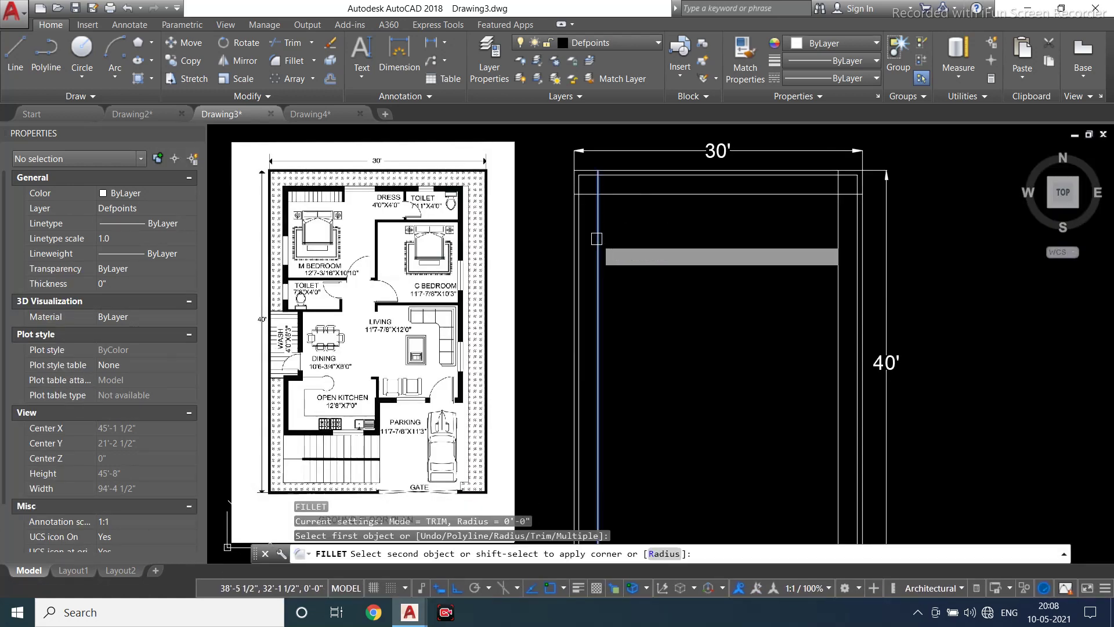
pyautogui.click(631, 193)
pyautogui.press('Return')
pyautogui.click(781, 201)
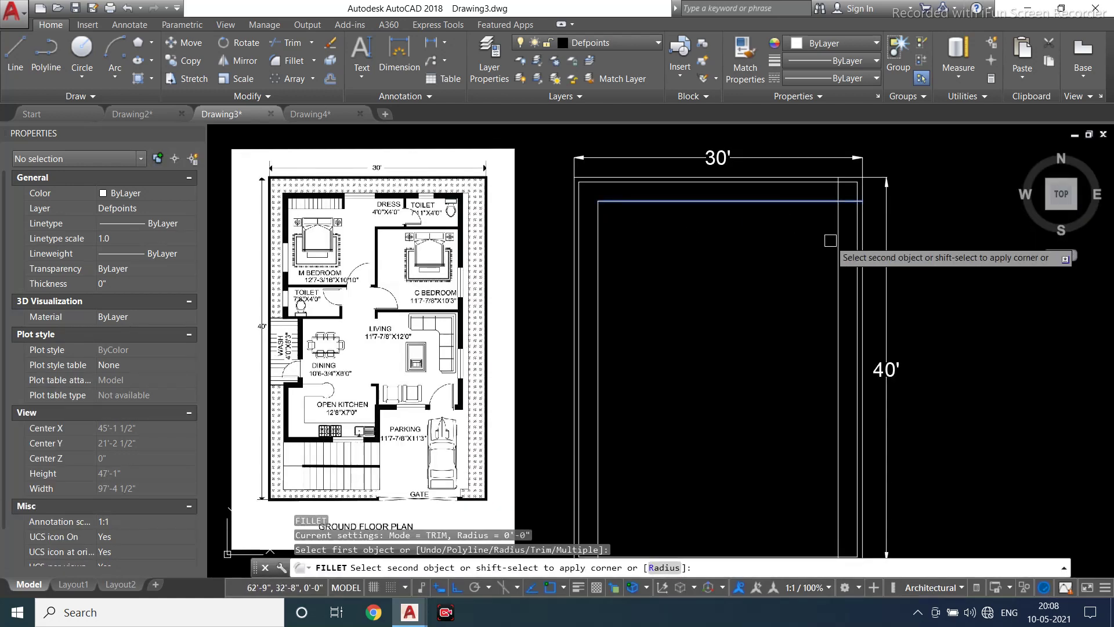
pyautogui.click(832, 240)
pyautogui.press('Escape')
pyautogui.press('Escape')
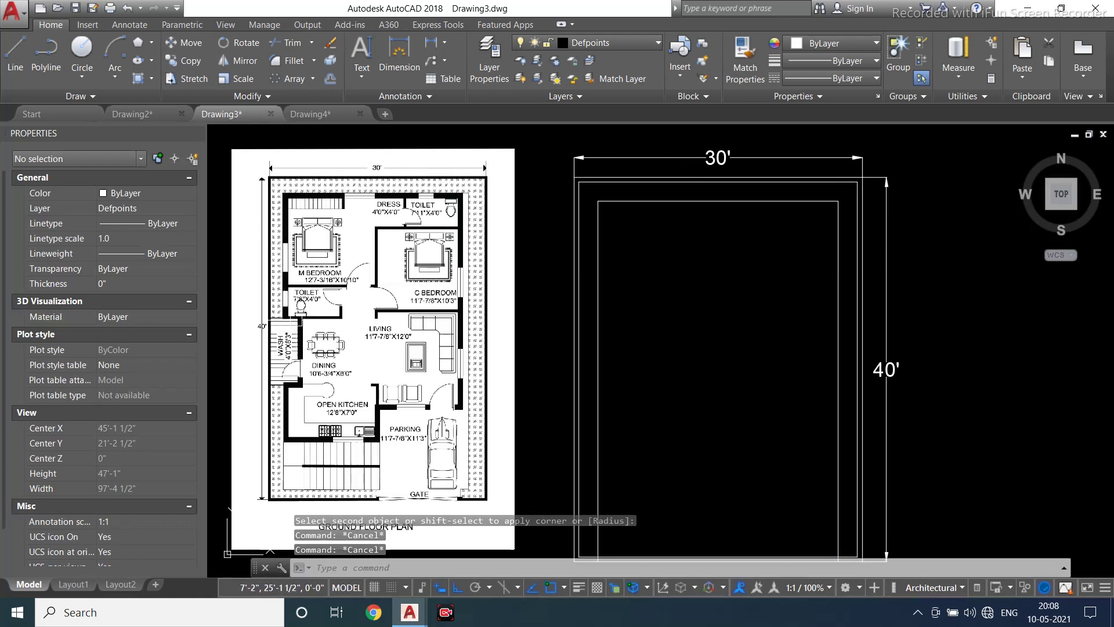
pyautogui.write('o')
pyautogui.press('Return')
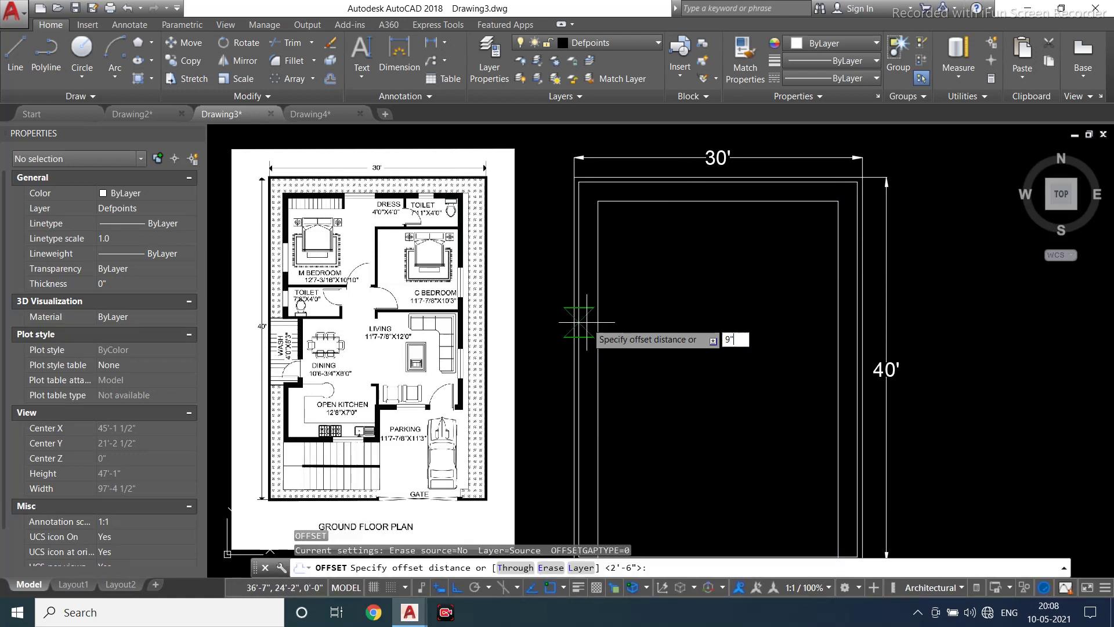
pyautogui.press('Return')
pyautogui.press('Escape')
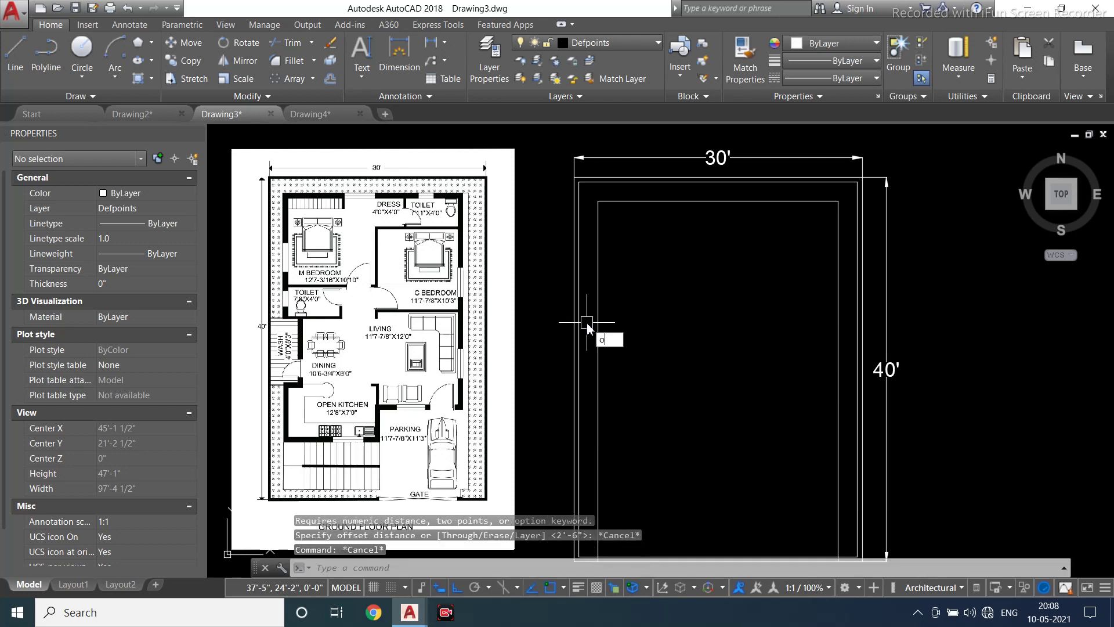
# Offset the house's top, left and right outer wall lines 9" inward to form the wall thickness
pyautogui.write('o')
pyautogui.press('Return')
pyautogui.write('9"')
pyautogui.press('Return')
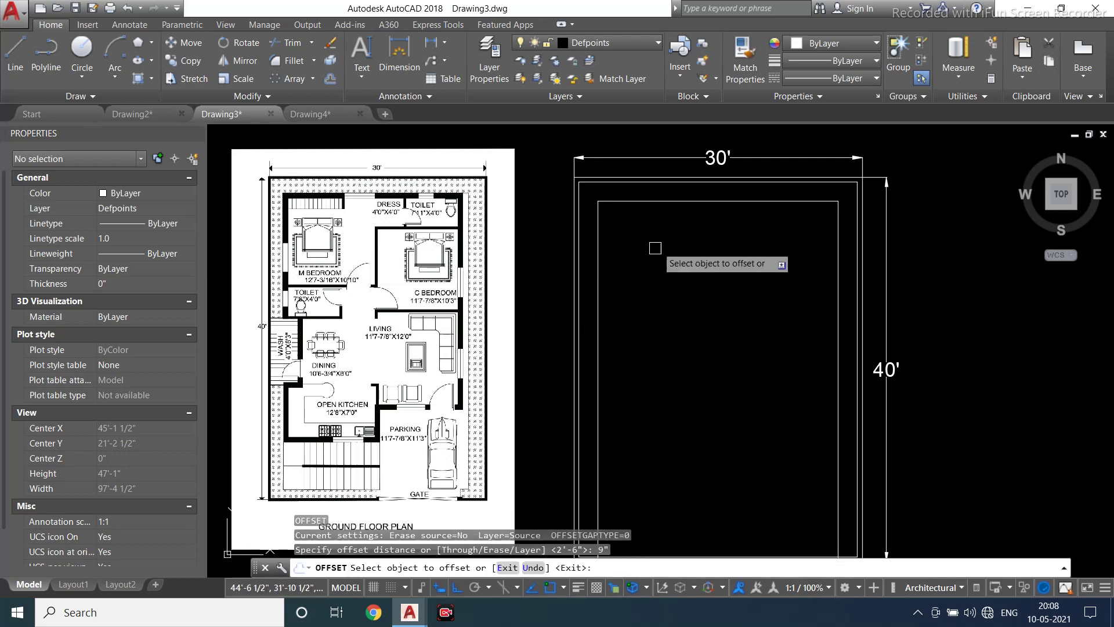
pyautogui.click(673, 201)
pyautogui.click(670, 254)
pyautogui.click(593, 277)
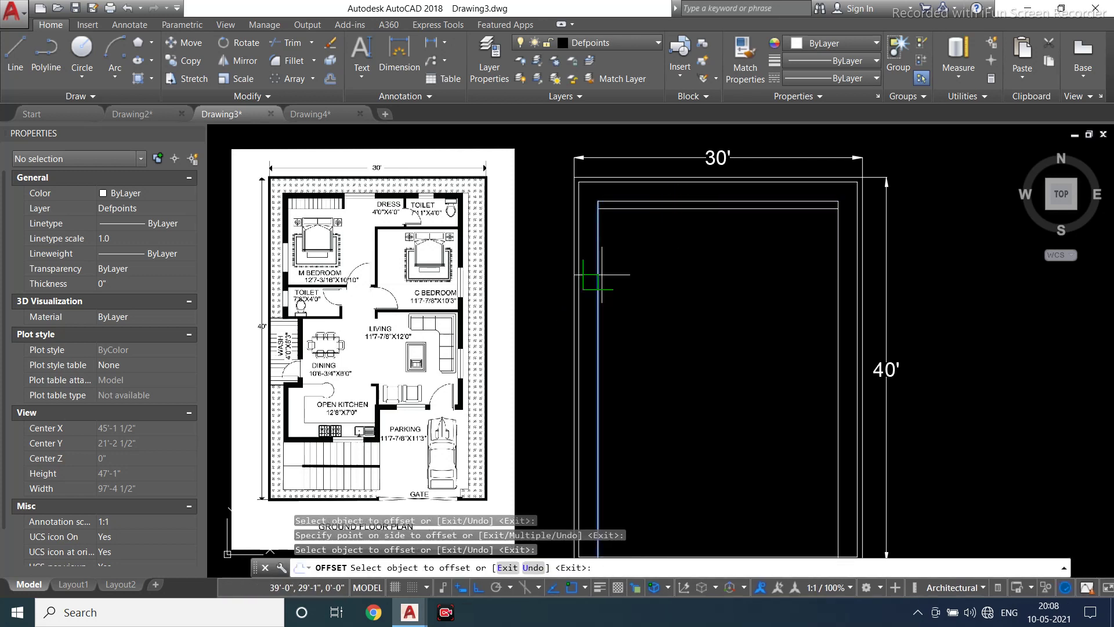
pyautogui.click(777, 282)
pyautogui.click(839, 255)
pyautogui.click(807, 259)
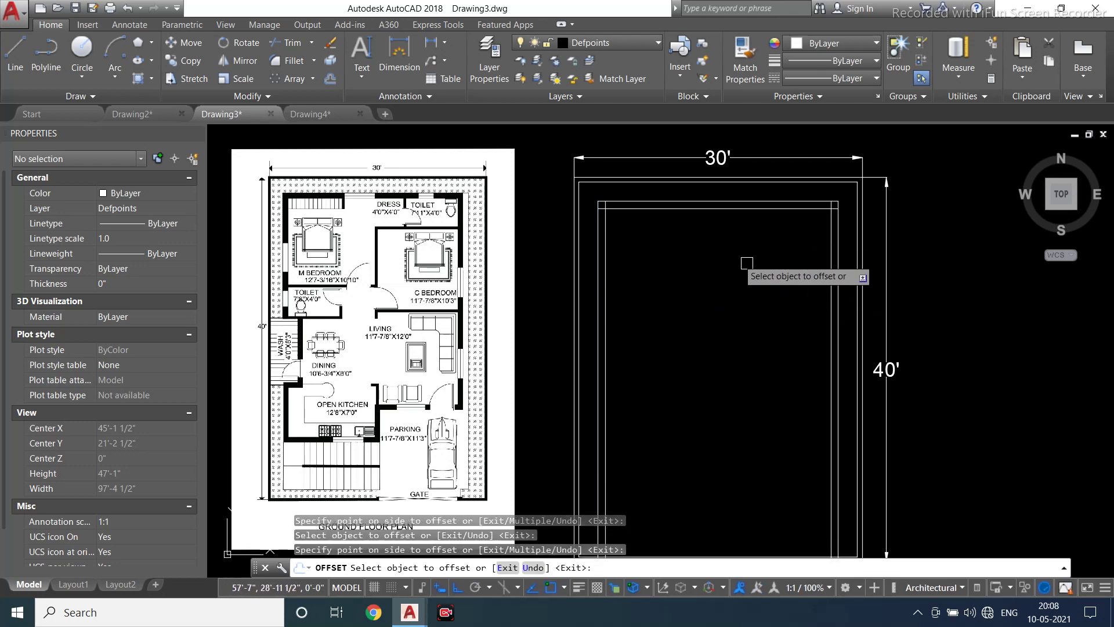
# Fillet the upper-left and upper-right corners of the house's inner wall lines with zero radius
pyautogui.press('Return')
pyautogui.write('f')
pyautogui.press('Return')
pyautogui.click(606, 262)
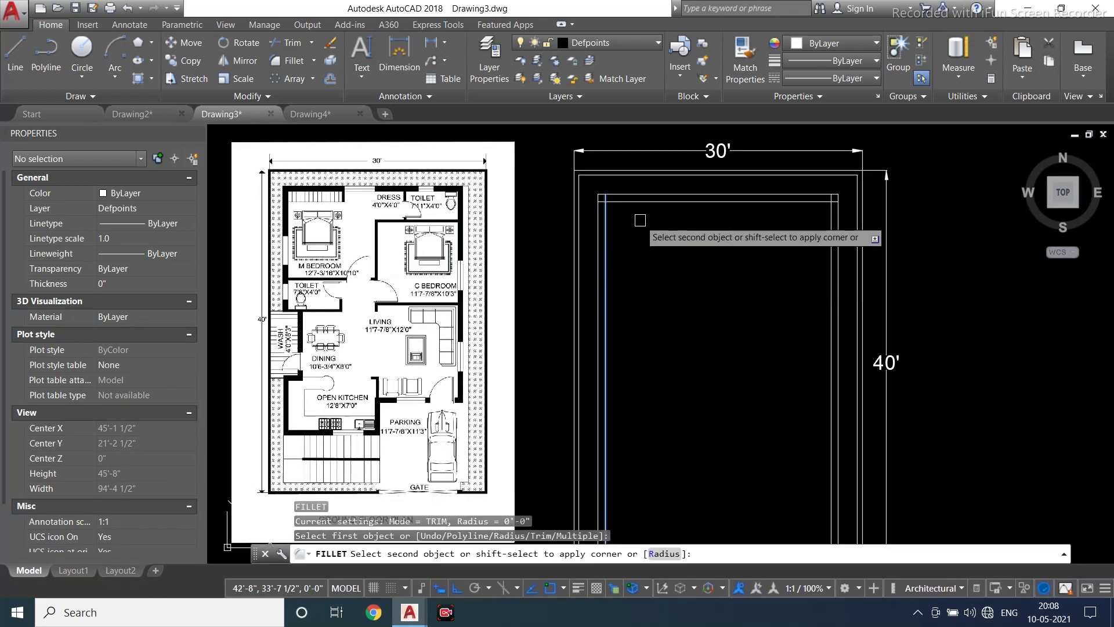
pyautogui.click(639, 202)
pyautogui.press('Return')
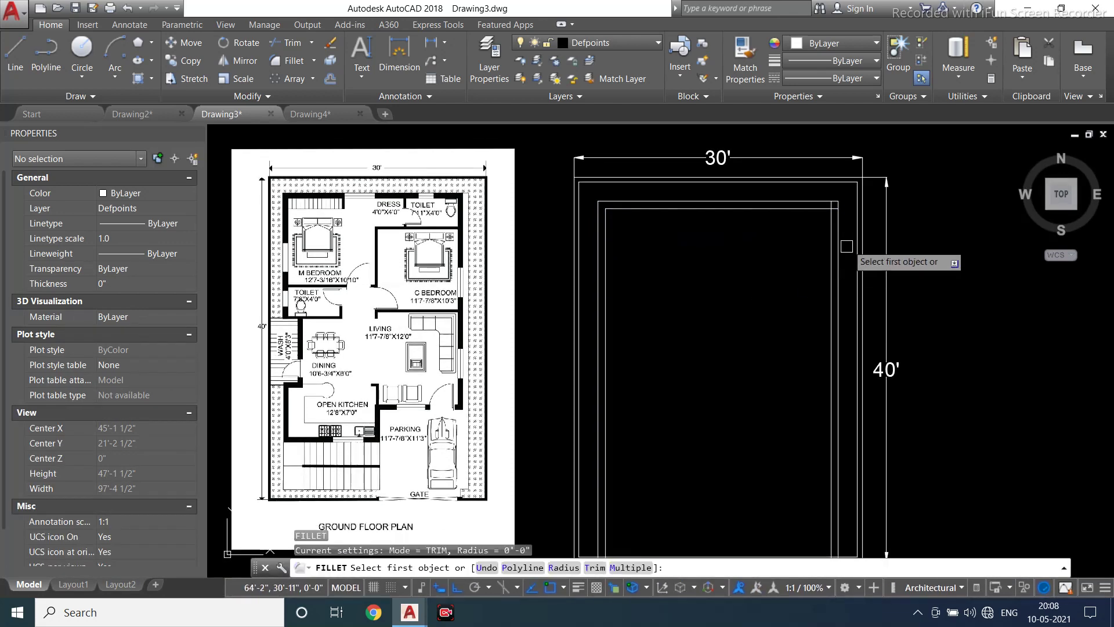
pyautogui.click(817, 206)
pyautogui.press('Escape')
pyautogui.press('Escape')
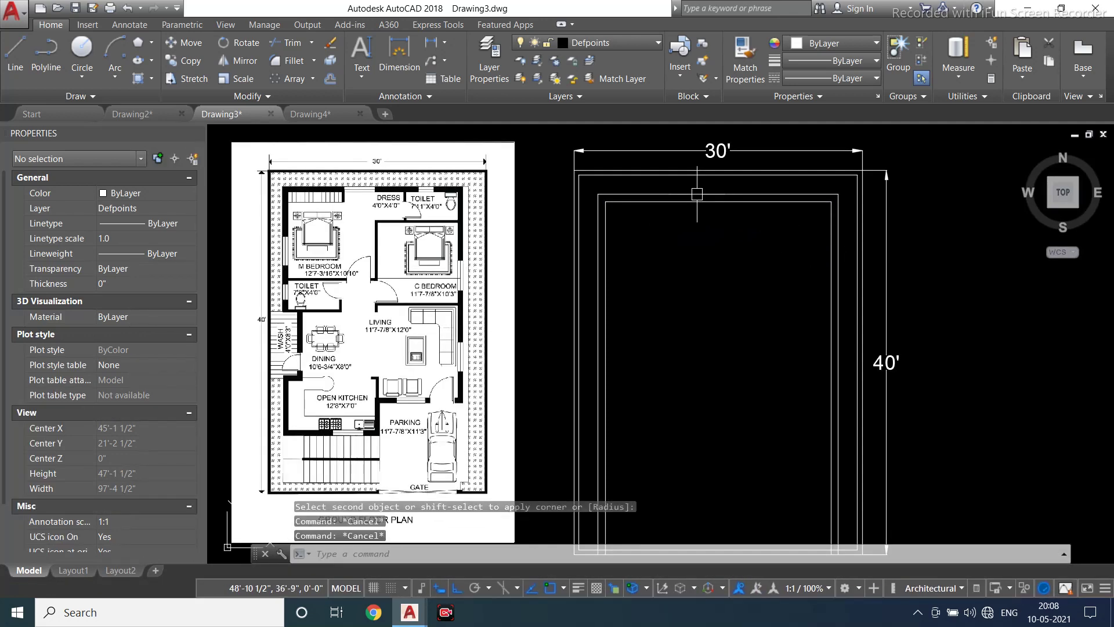
# Offset the house's inner top wall line 4' downward to set the toilet and dress depth
pyautogui.scroll(5, 415, 223)
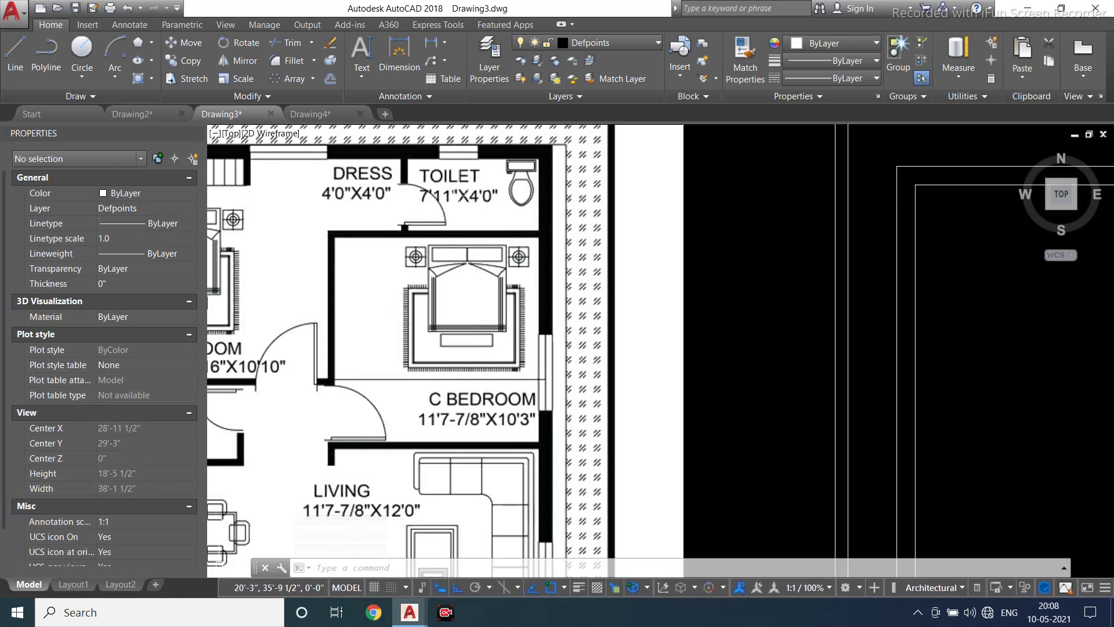
pyautogui.scroll(-3, 476, 208)
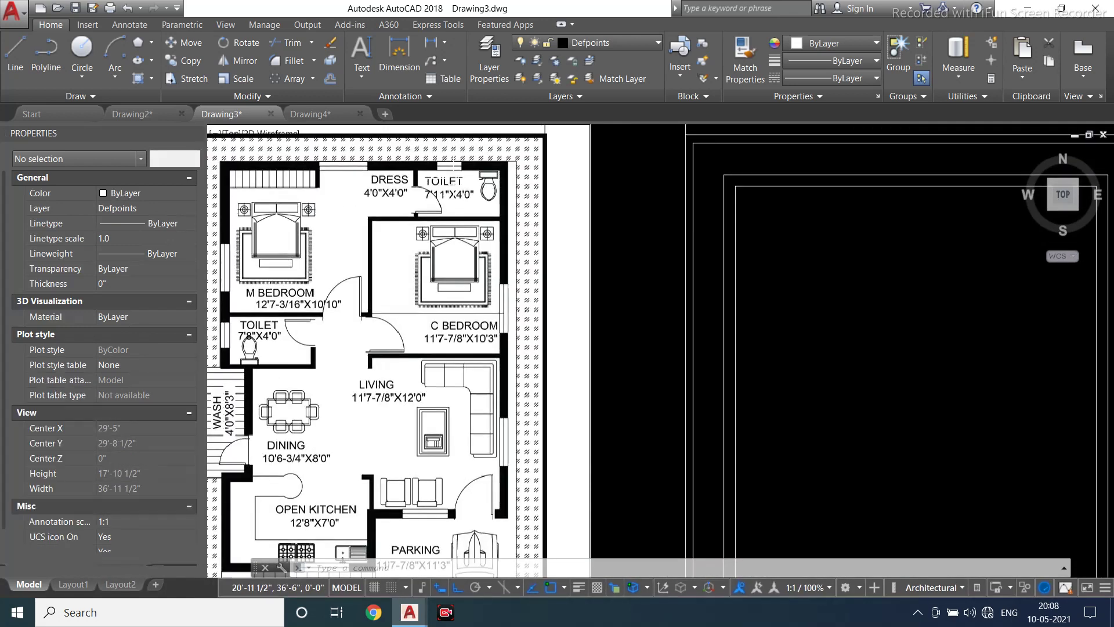
pyautogui.scroll(1, 863, 277)
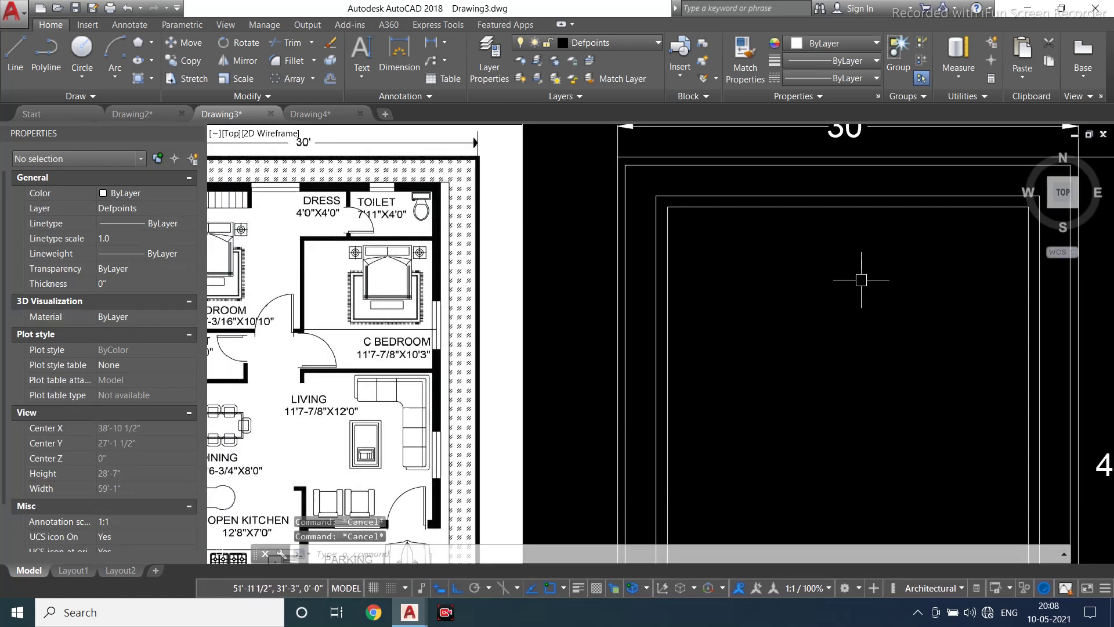
pyautogui.write('o')
pyautogui.press('Return')
pyautogui.write('4')
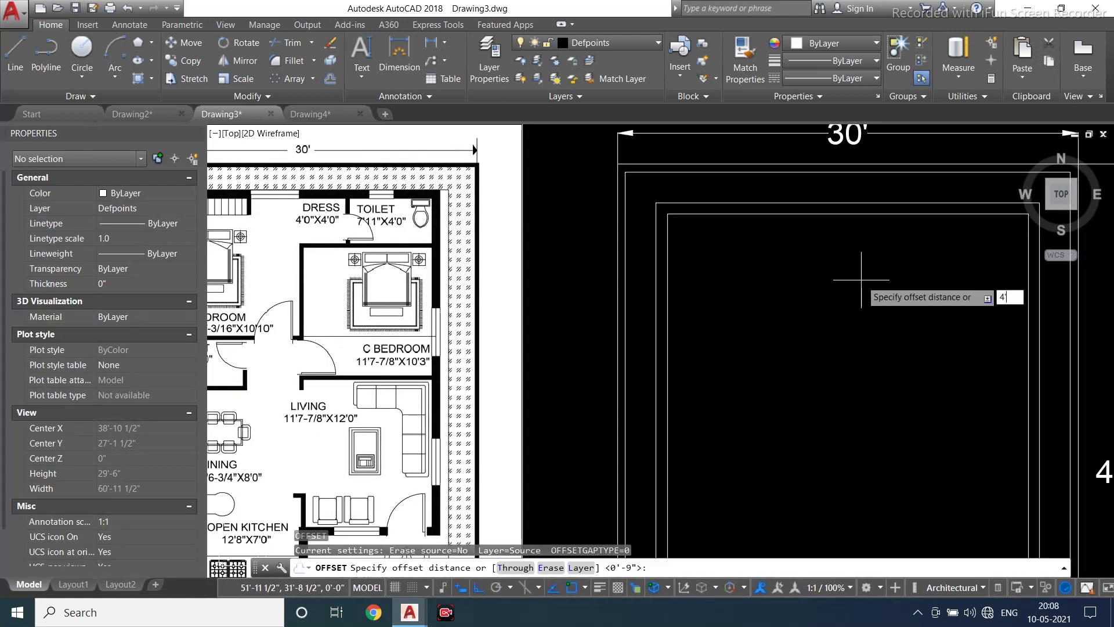
pyautogui.press('Return')
pyautogui.click(789, 214)
pyautogui.click(773, 315)
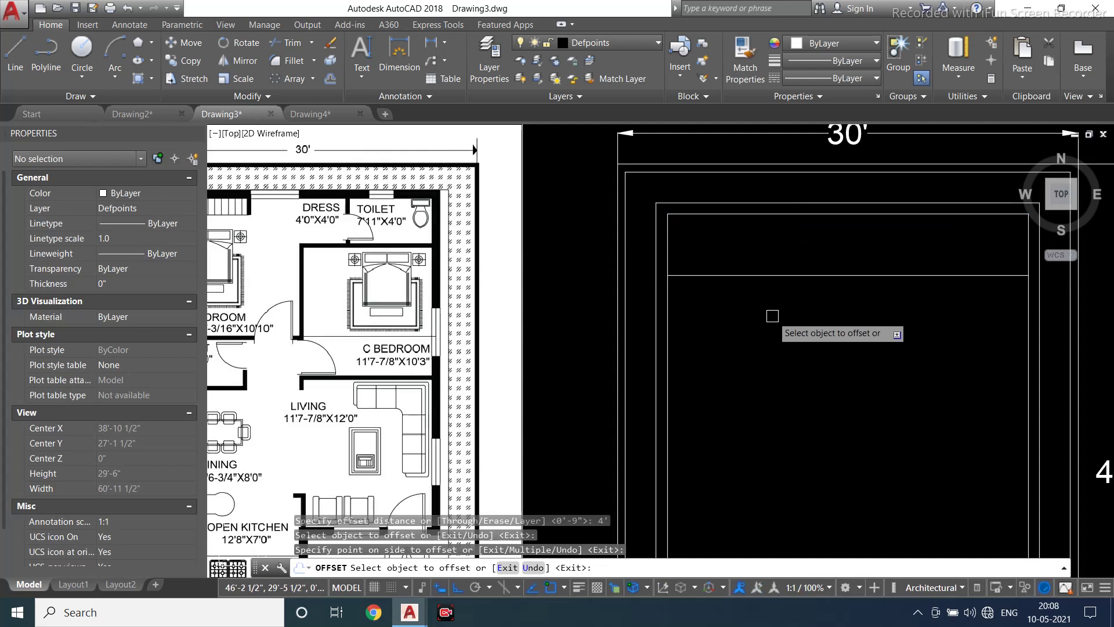
pyautogui.scroll(-2, 769, 304)
pyautogui.press('Escape')
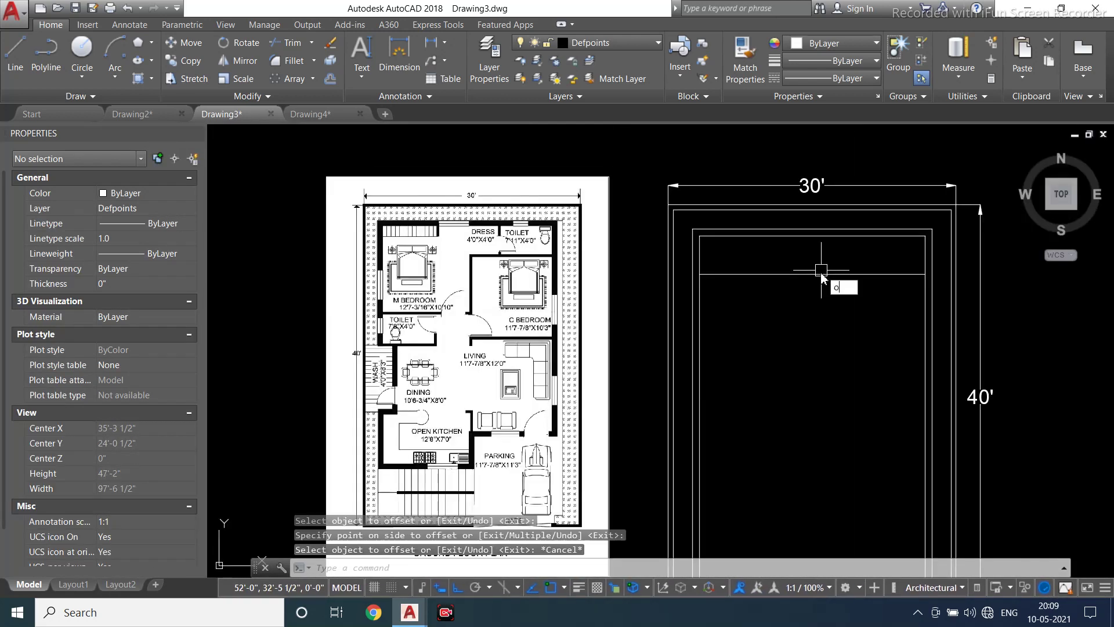
# Offset the line below the toilet and dress strip 6" downward to form the partition wall
pyautogui.press('Return')
pyautogui.write('6"')
pyautogui.press('Return')
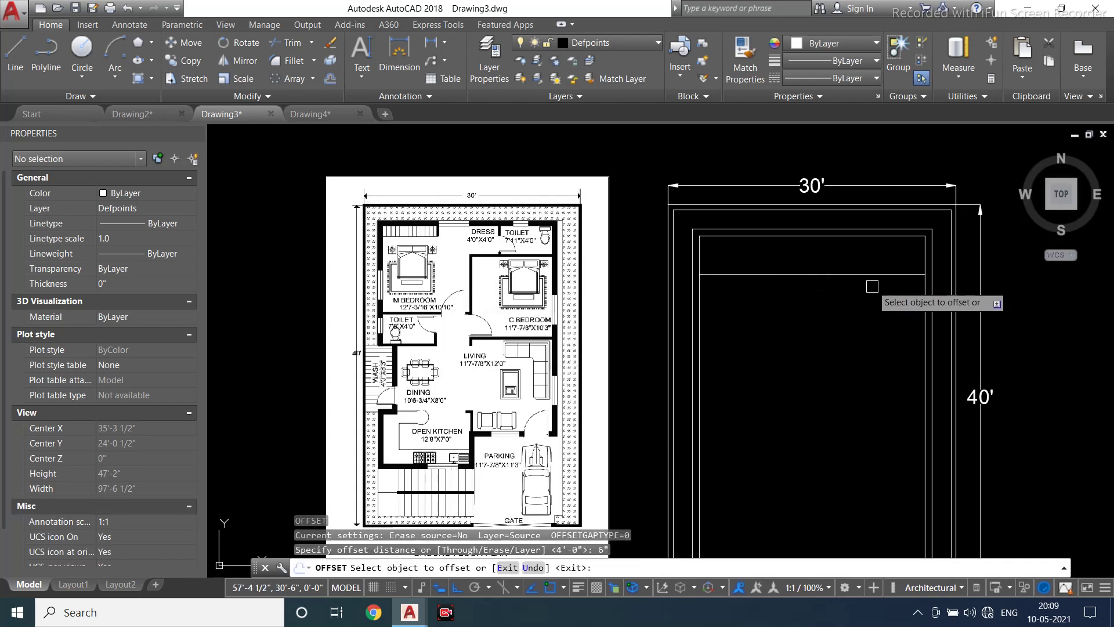
pyautogui.click(857, 272)
pyautogui.click(868, 325)
pyautogui.moveTo(881, 349); pyautogui.dragTo(858, 331, button='middle')
pyautogui.press('Escape')
pyautogui.press('Escape')
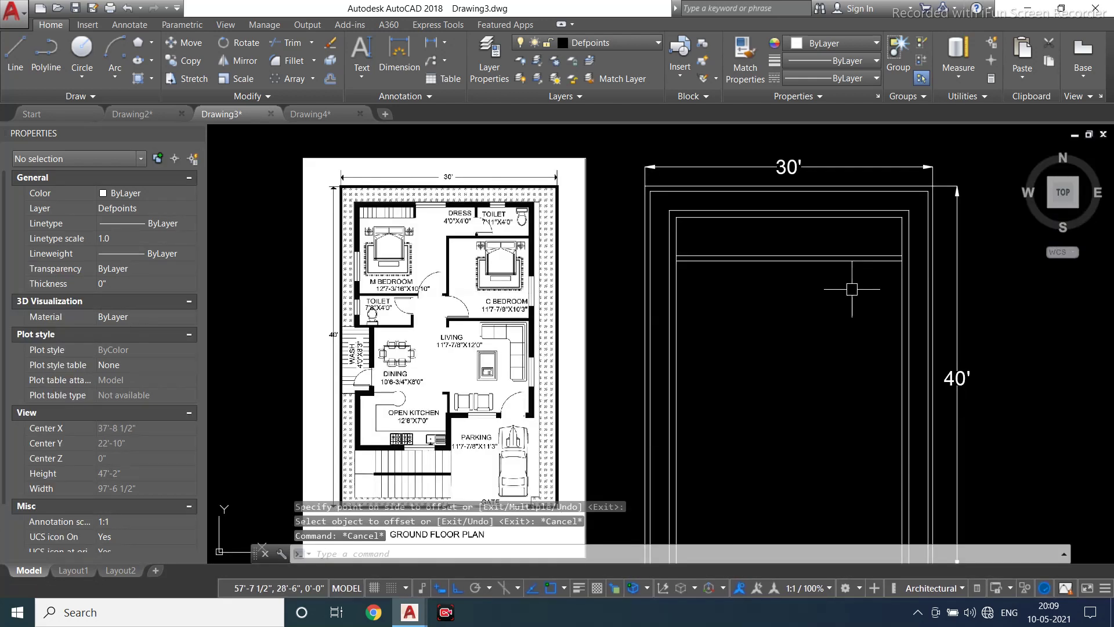
# Examine the C Bedroom's dimensions and surrounding walls on the reference plan
pyautogui.scroll(4, 441, 285)
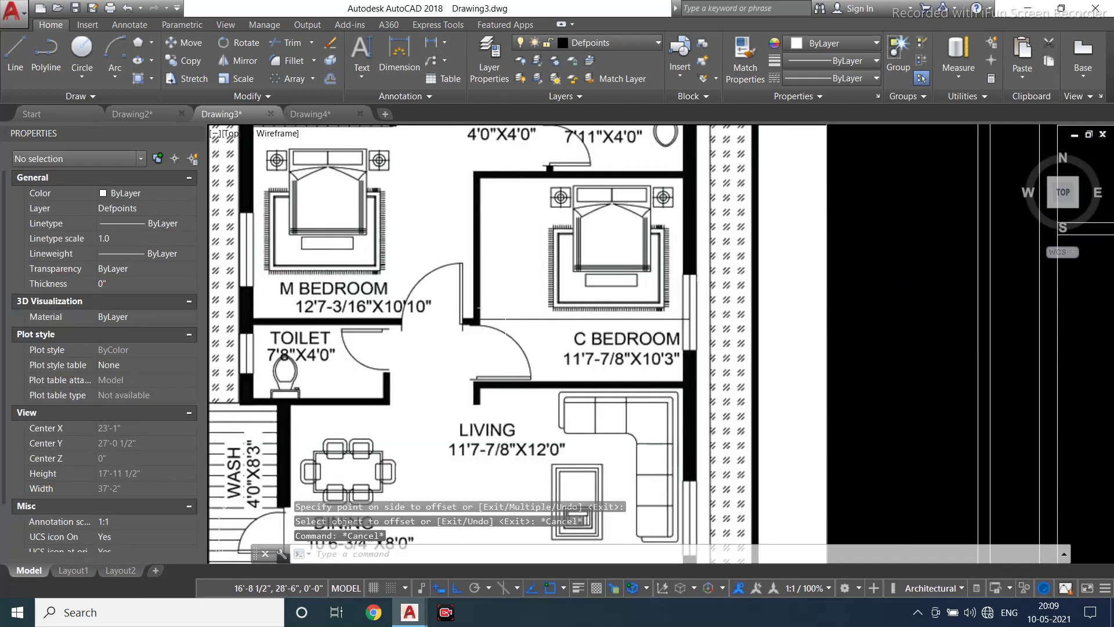
pyautogui.scroll(2, 596, 319)
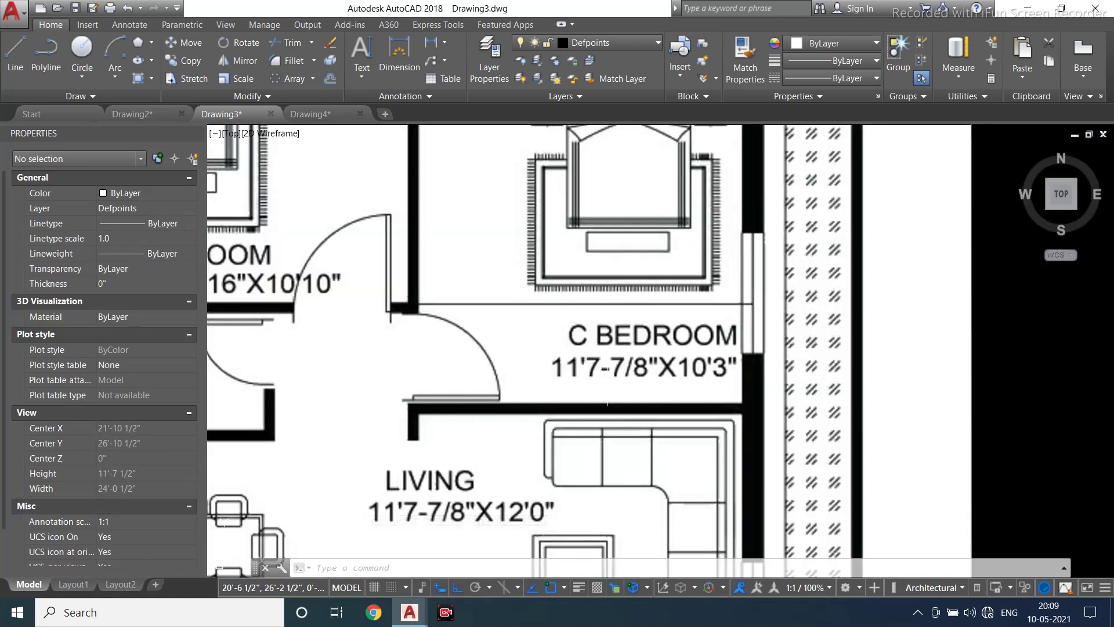
pyautogui.scroll(-6, 641, 366)
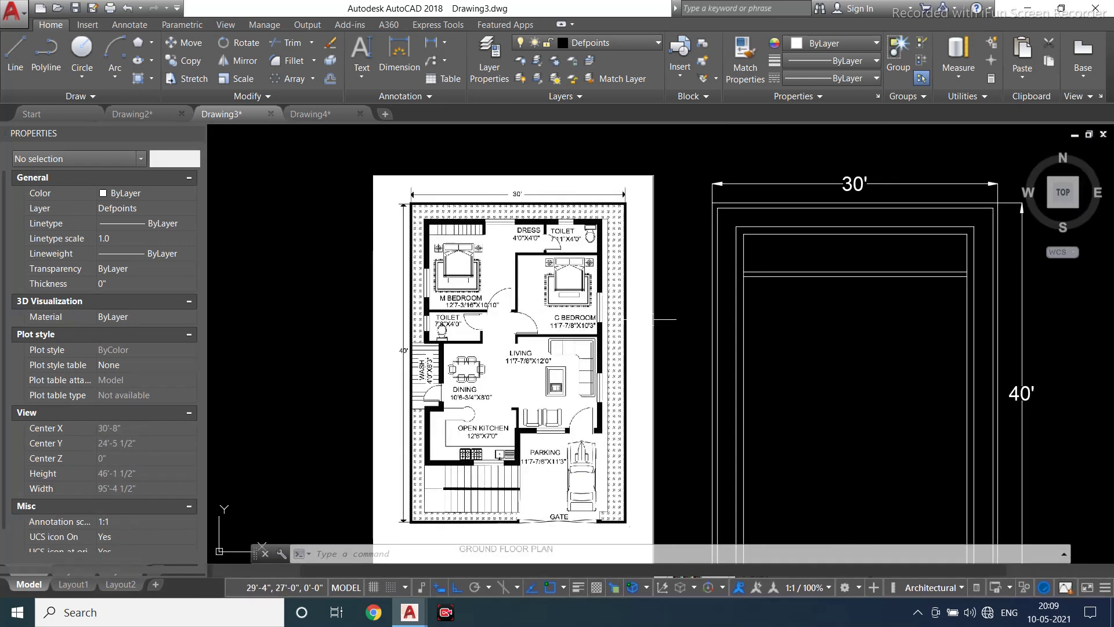
pyautogui.moveTo(648, 320); pyautogui.dragTo(625, 325, button='middle')
pyautogui.press('Escape')
pyautogui.press('Escape')
pyautogui.press('Escape')
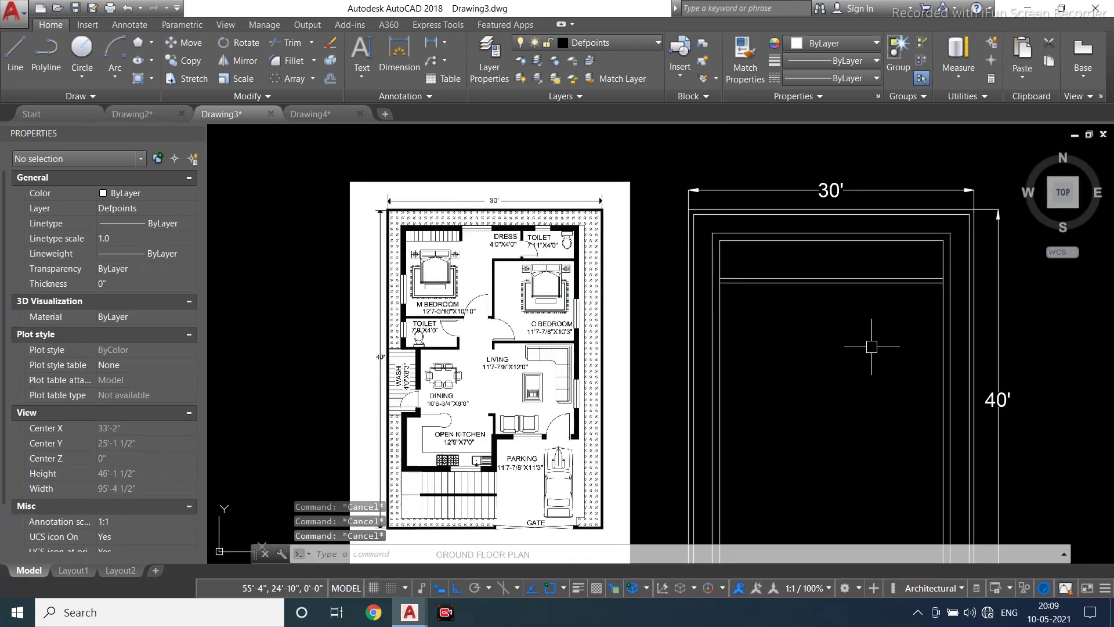
pyautogui.write('O')
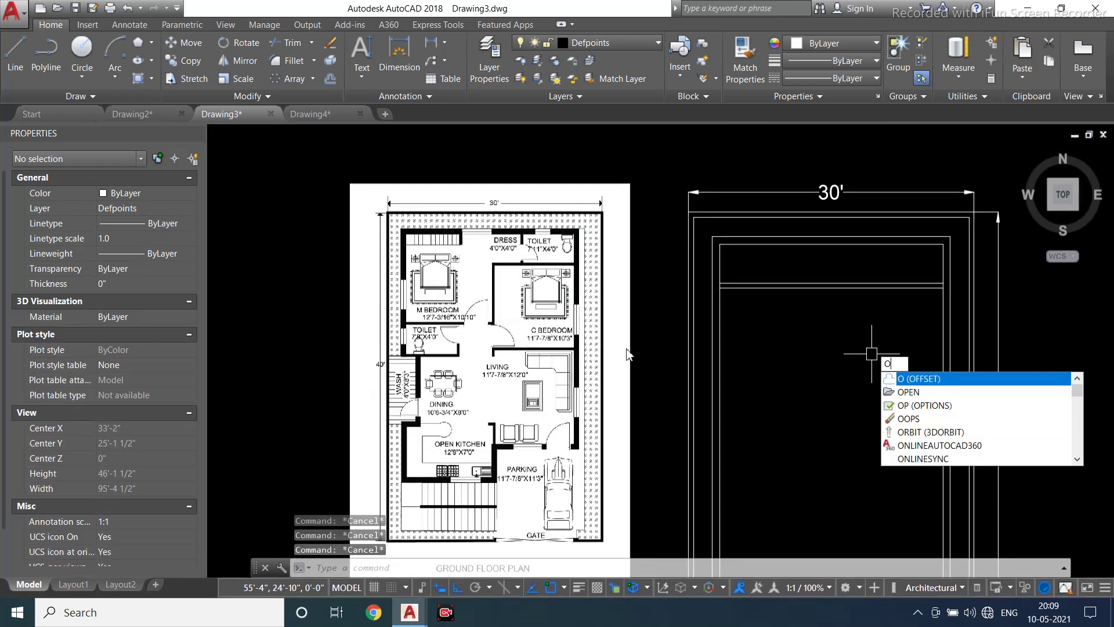
pyautogui.press('Escape')
pyautogui.scroll(4, 601, 354)
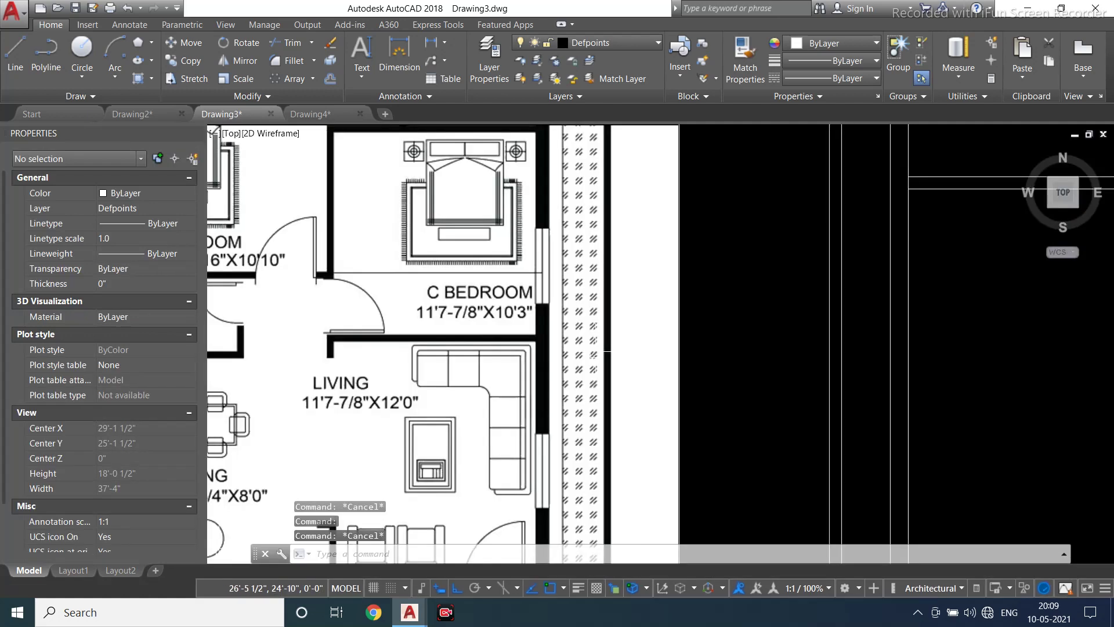
pyautogui.scroll(-5, 505, 346)
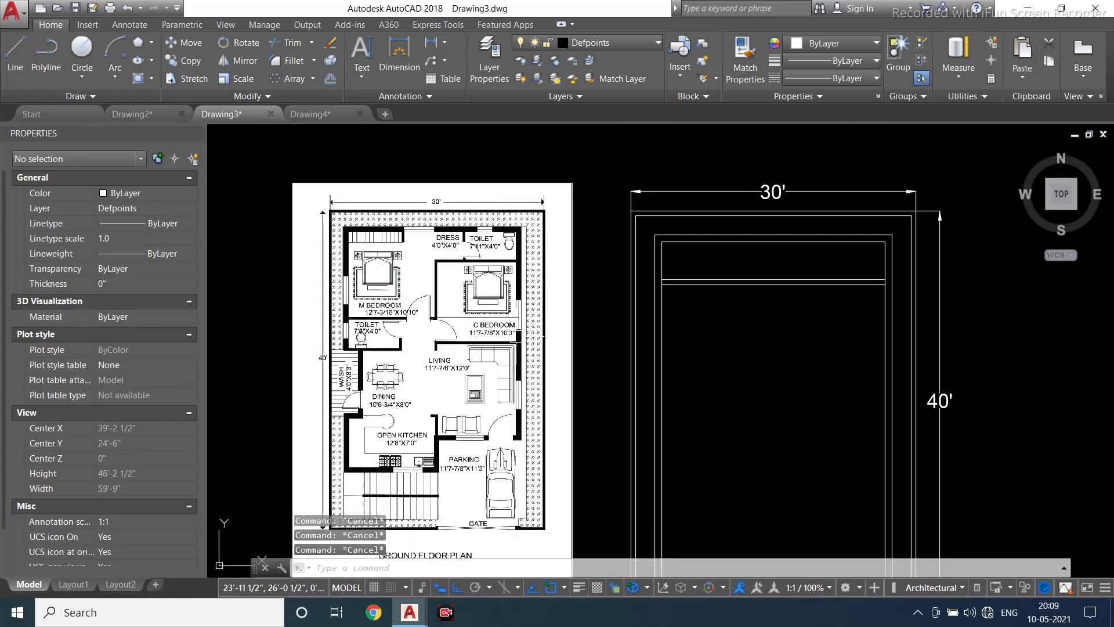
# Offset the lower line of the toilet partition 10'3" downward to set the C Bedroom's depth
pyautogui.write('o')
pyautogui.press('Return')
pyautogui.write('10')
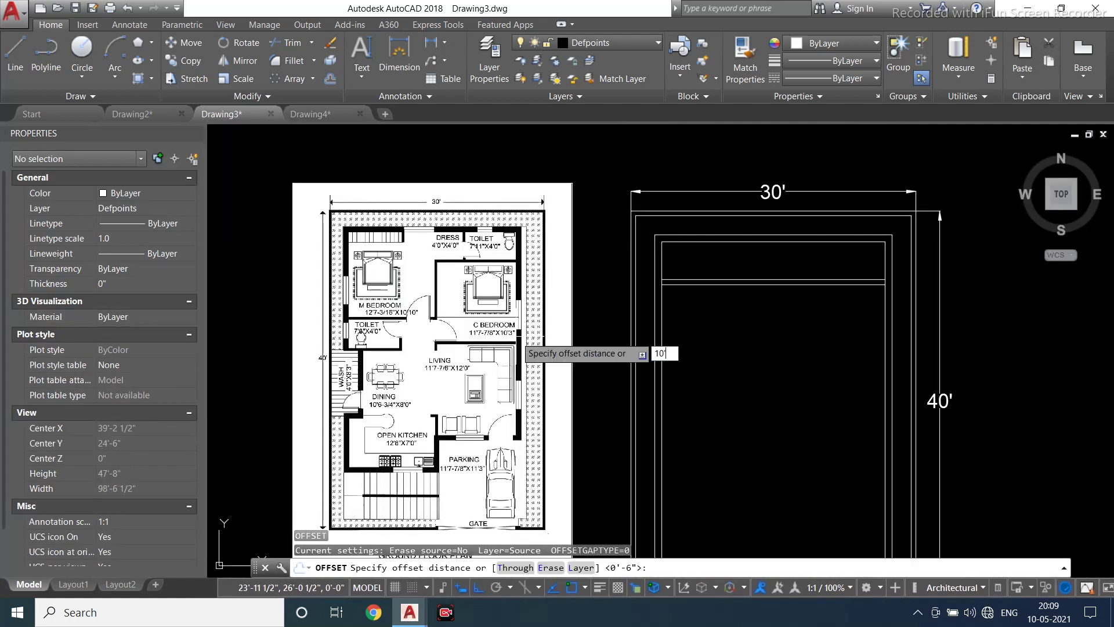
pyautogui.write('\'3"')
pyautogui.press('Return')
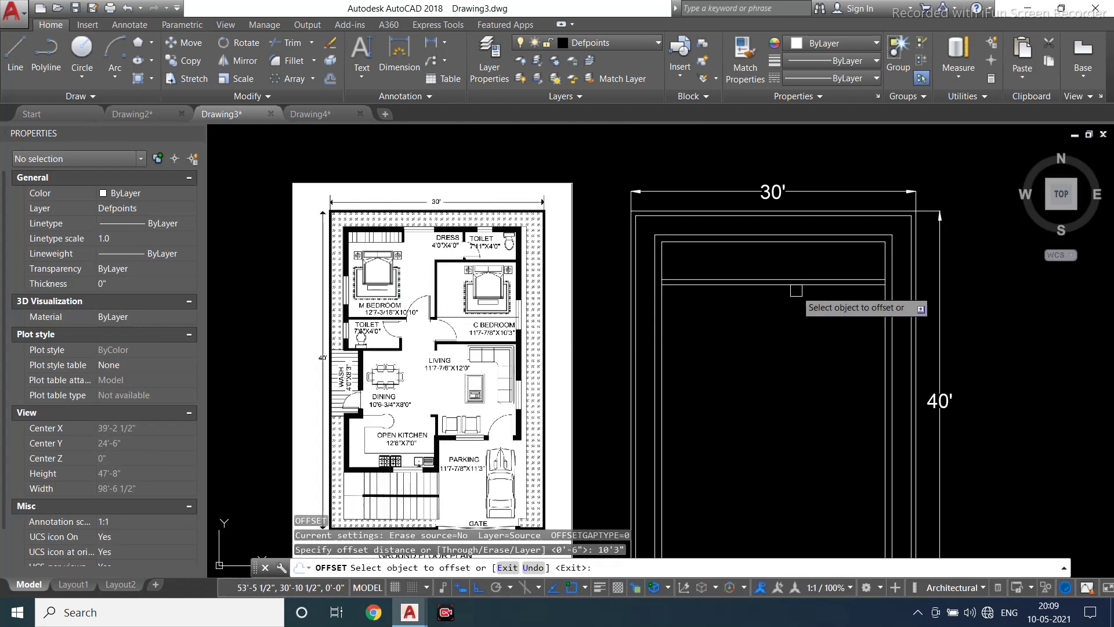
pyautogui.click(789, 284)
pyautogui.click(806, 391)
pyautogui.press('Escape')
pyautogui.press('Escape')
pyautogui.press('Escape')
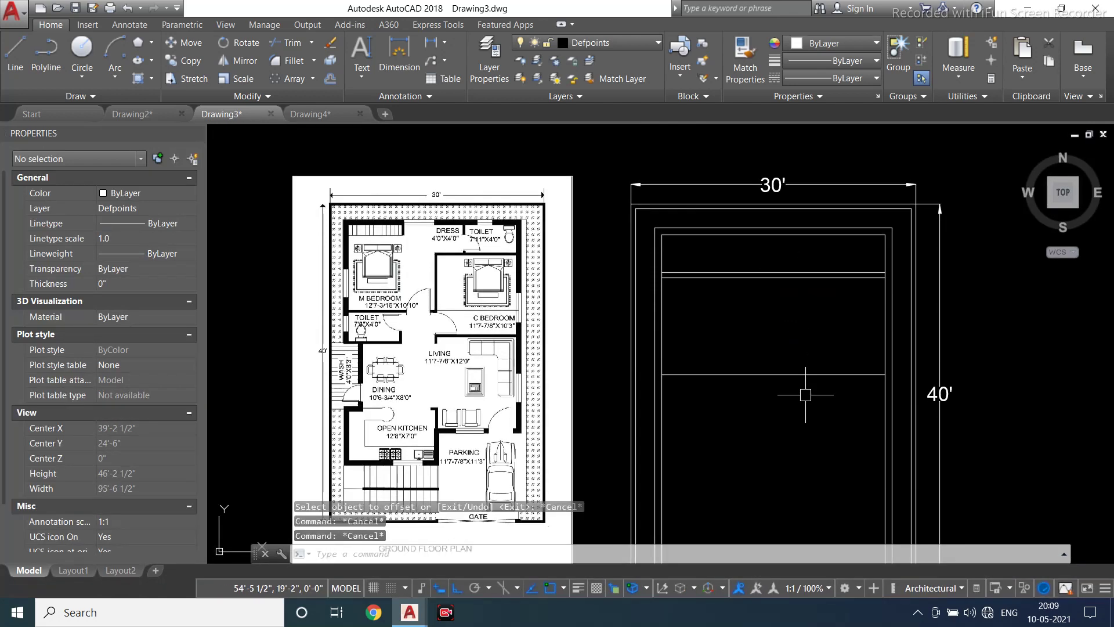
# Offset the C Bedroom's bottom line 6" downward to form the wall between bedroom and living room
pyautogui.press('Return')
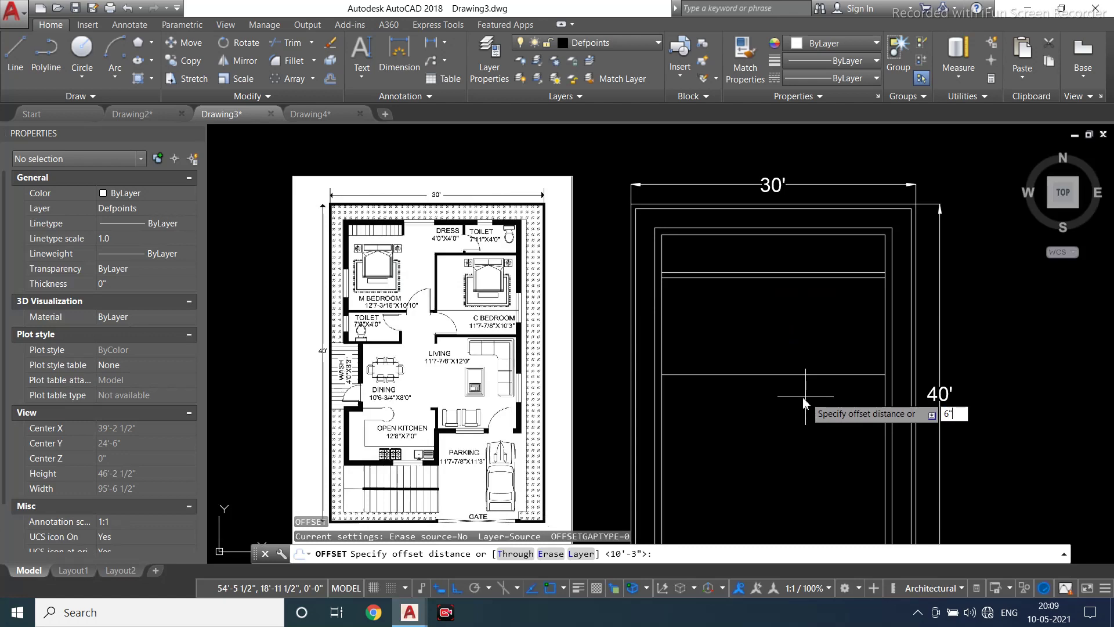
pyautogui.press('Return')
pyautogui.click(812, 374)
pyautogui.click(803, 426)
pyautogui.moveTo(802, 427); pyautogui.dragTo(775, 365, button='middle')
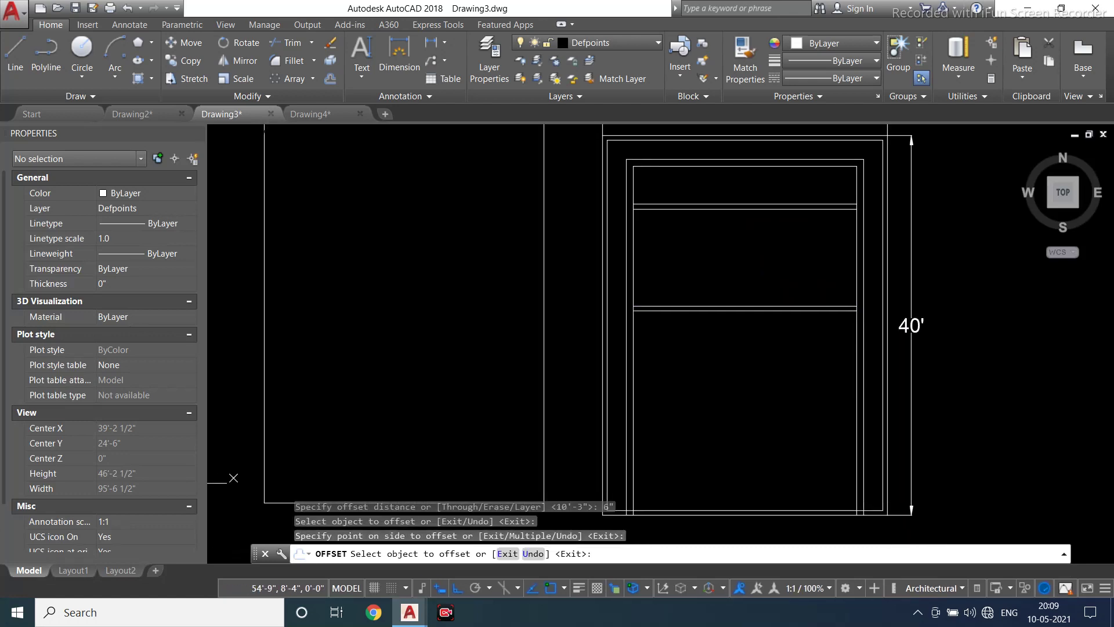
pyautogui.press('Escape')
pyautogui.press('Escape')
# Offset the lower line of the bedroom-living partition 12' downward to set the living room's depth
pyautogui.scroll(2, 342, 312)
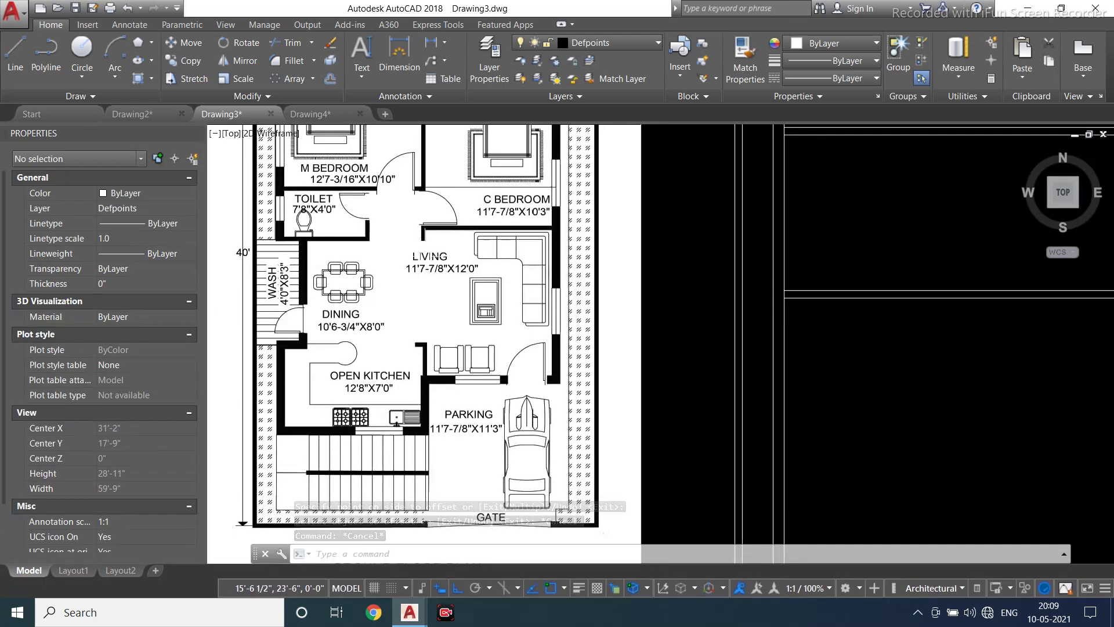
pyautogui.scroll(2, 463, 273)
pyautogui.scroll(-4, 463, 272)
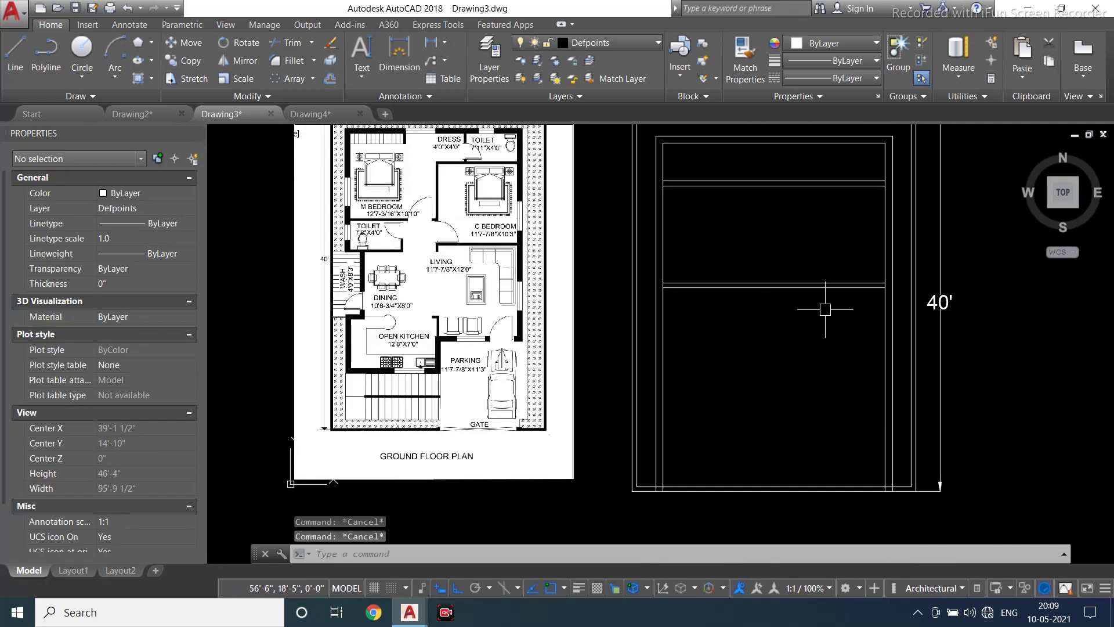
pyautogui.write("12'")
pyautogui.press('Return')
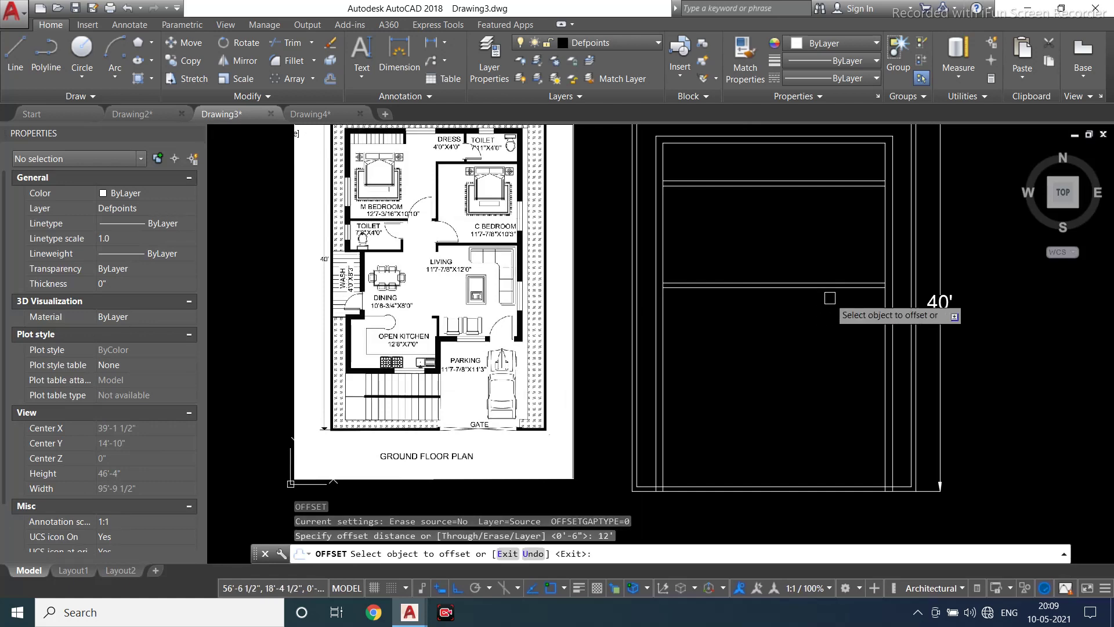
pyautogui.click(841, 285)
pyautogui.click(814, 425)
pyautogui.press('Escape')
pyautogui.press('Escape')
pyautogui.press('Escape')
pyautogui.press('Escape')
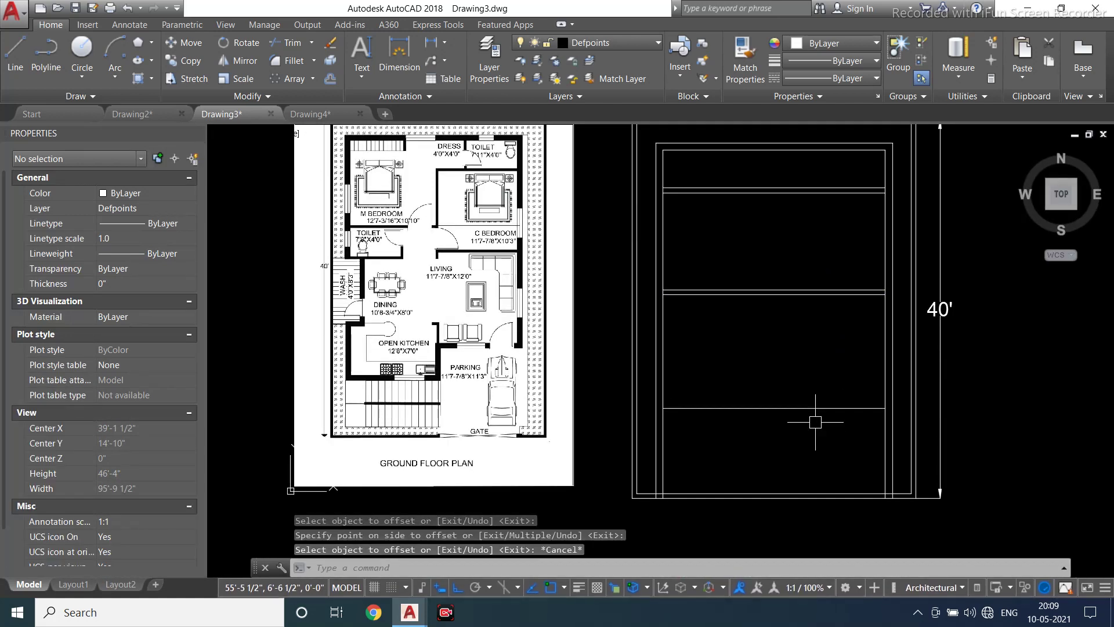
# Offset the living room's bottom line 9" downward to form the wall facing the parking
pyautogui.press('Return')
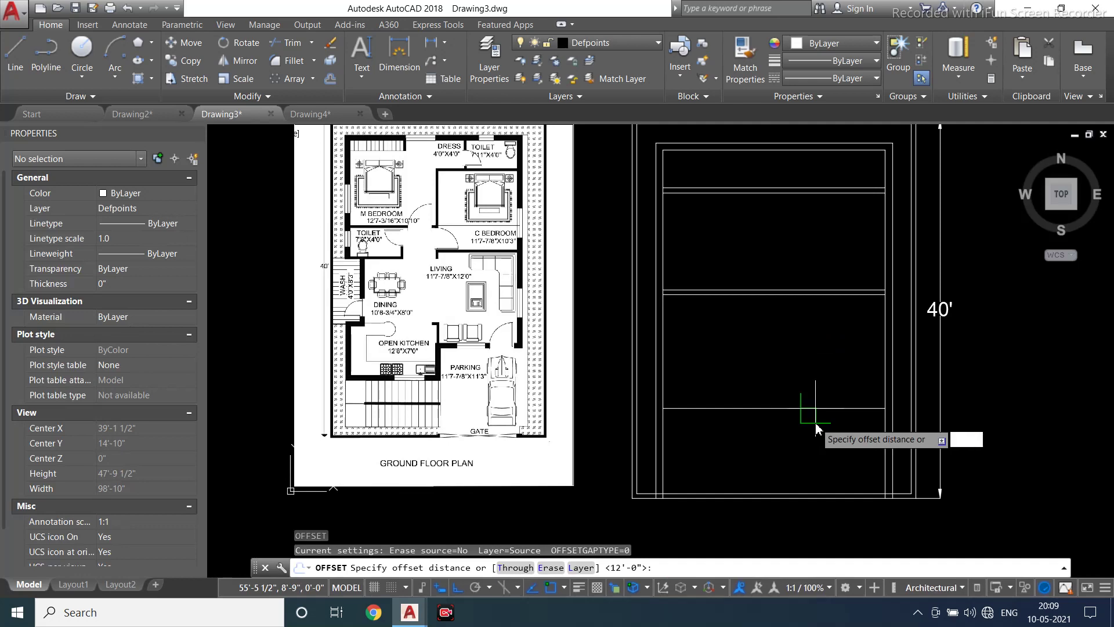
pyautogui.write('9')
pyautogui.press('Return')
pyautogui.click(816, 408)
pyautogui.click(809, 426)
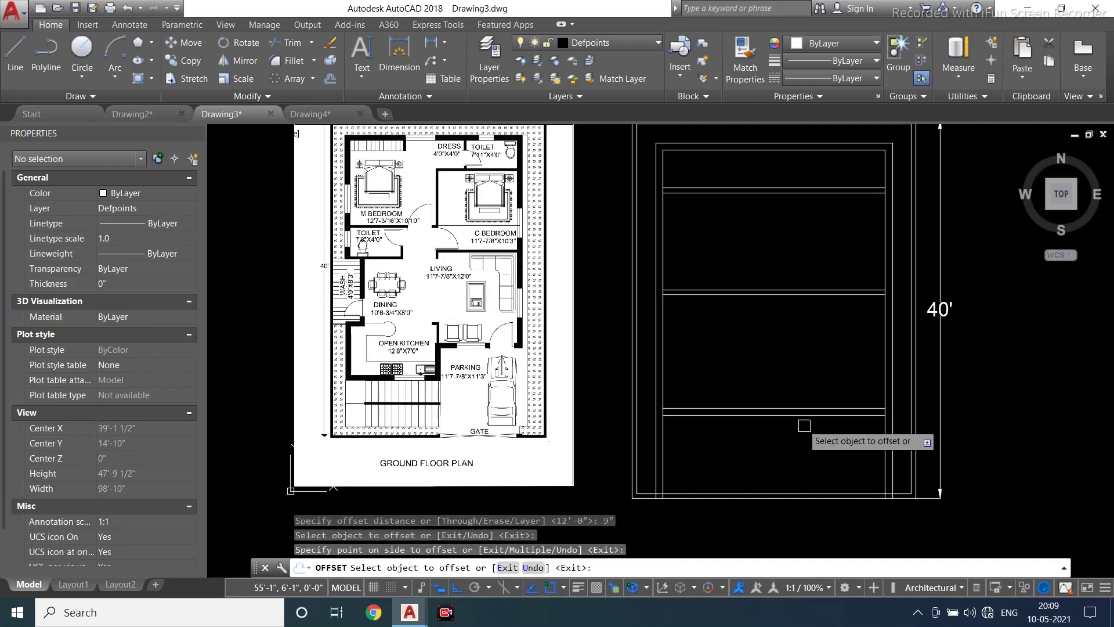
pyautogui.press('Escape')
pyautogui.press('Escape')
# Examine the M Bedroom, toilet and C Bedroom dimensions and wall positions on the reference plan
pyautogui.moveTo(740, 340); pyautogui.dragTo(721, 366, button='middle')
pyautogui.scroll(2, 387, 232)
pyautogui.moveTo(383, 207); pyautogui.dragTo(381, 328, button='middle')
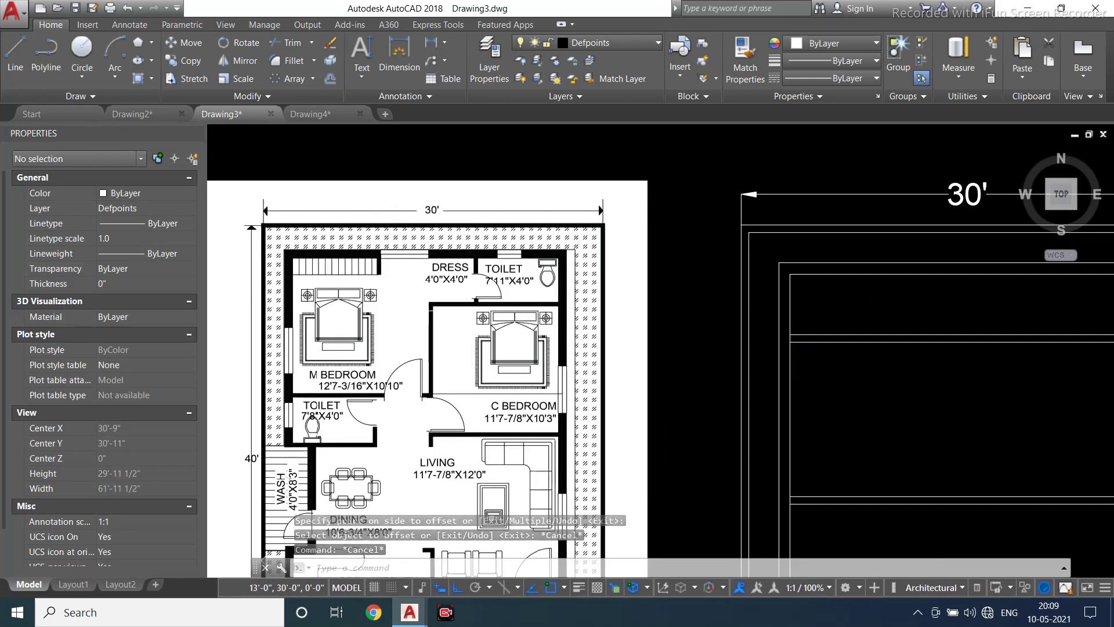
pyautogui.scroll(-4, 659, 319)
pyautogui.scroll(3, 642, 324)
pyautogui.moveTo(642, 323); pyautogui.dragTo(791, 323, button='middle')
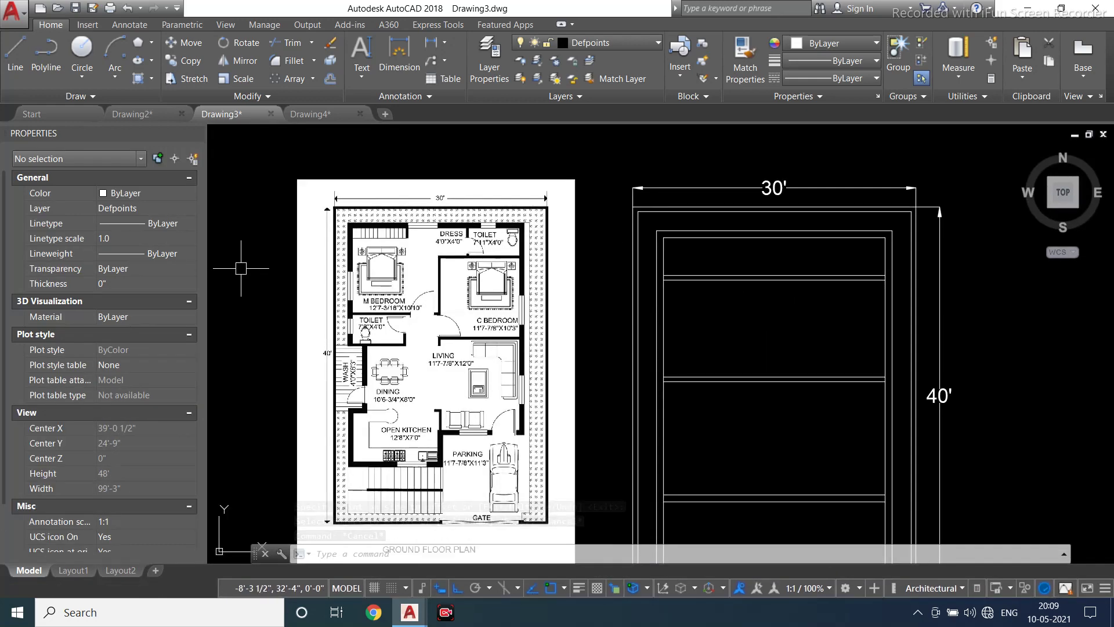
pyautogui.scroll(2, 240, 268)
pyautogui.scroll(2, 467, 375)
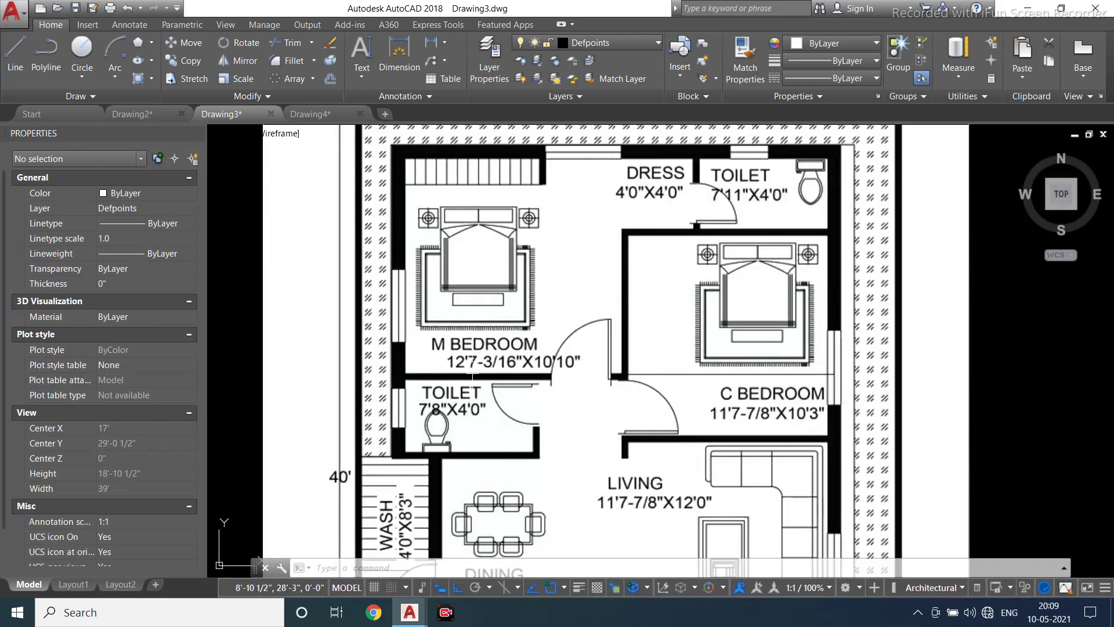
pyautogui.scroll(2, 468, 376)
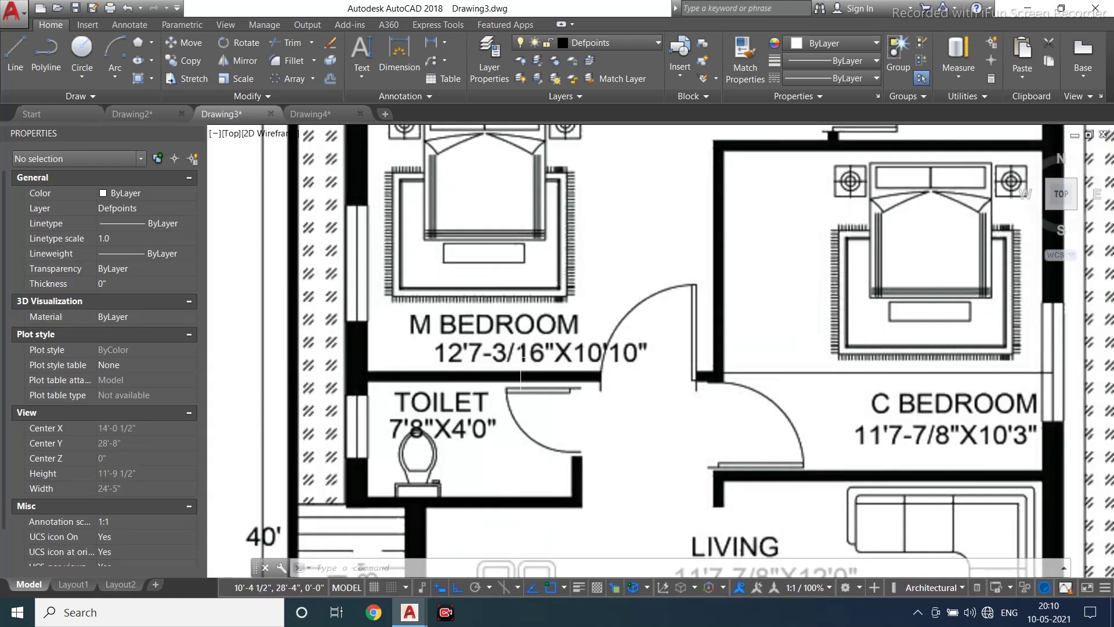
pyautogui.scroll(-1, 497, 337)
pyautogui.moveTo(679, 338); pyautogui.dragTo(450, 334, button='middle')
pyautogui.scroll(-2, 450, 334)
pyautogui.scroll(1, 468, 337)
pyautogui.moveTo(583, 342); pyautogui.dragTo(486, 335, button='middle')
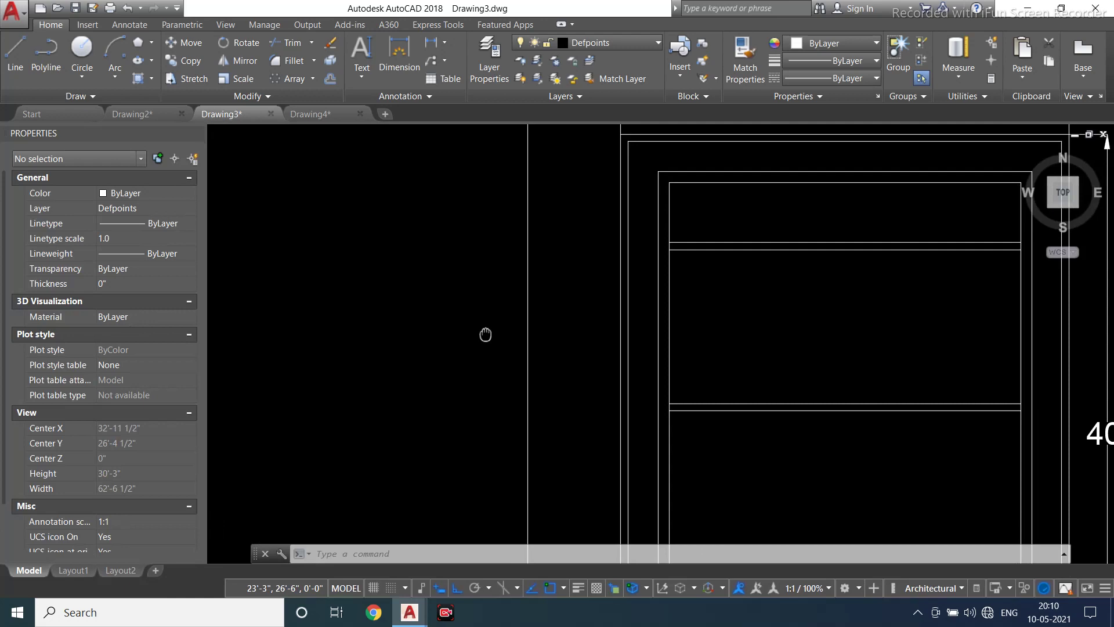
pyautogui.scroll(-2, 486, 335)
# Offset the inner line of the west outer wall 13' to the right across the plan
pyautogui.write('o')
pyautogui.press('Return')
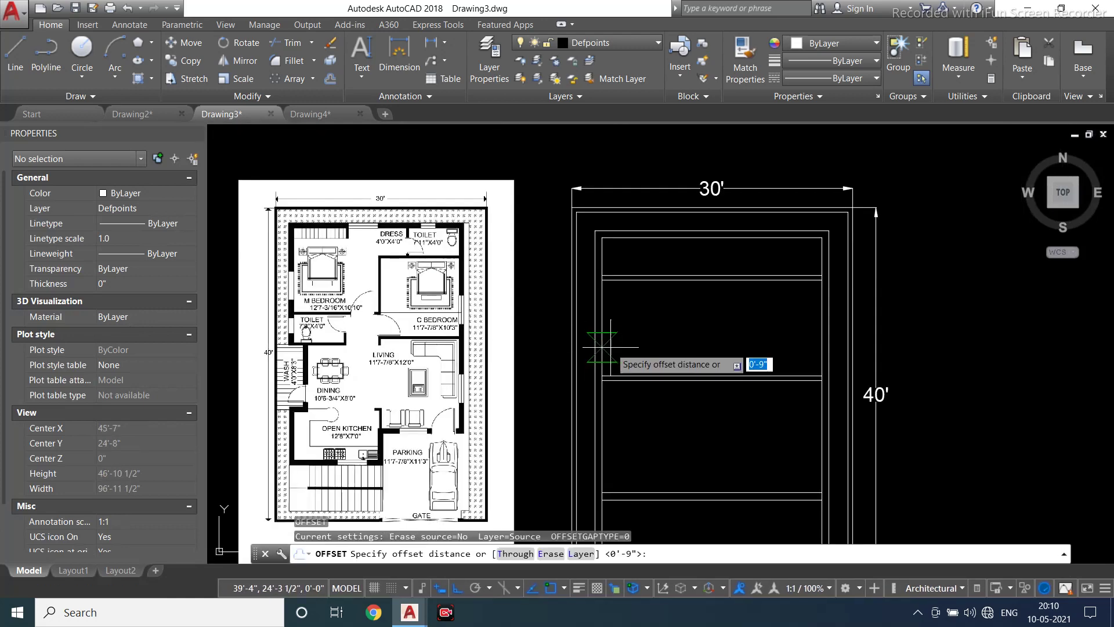
pyautogui.press('Return')
pyautogui.scroll(2, 603, 347)
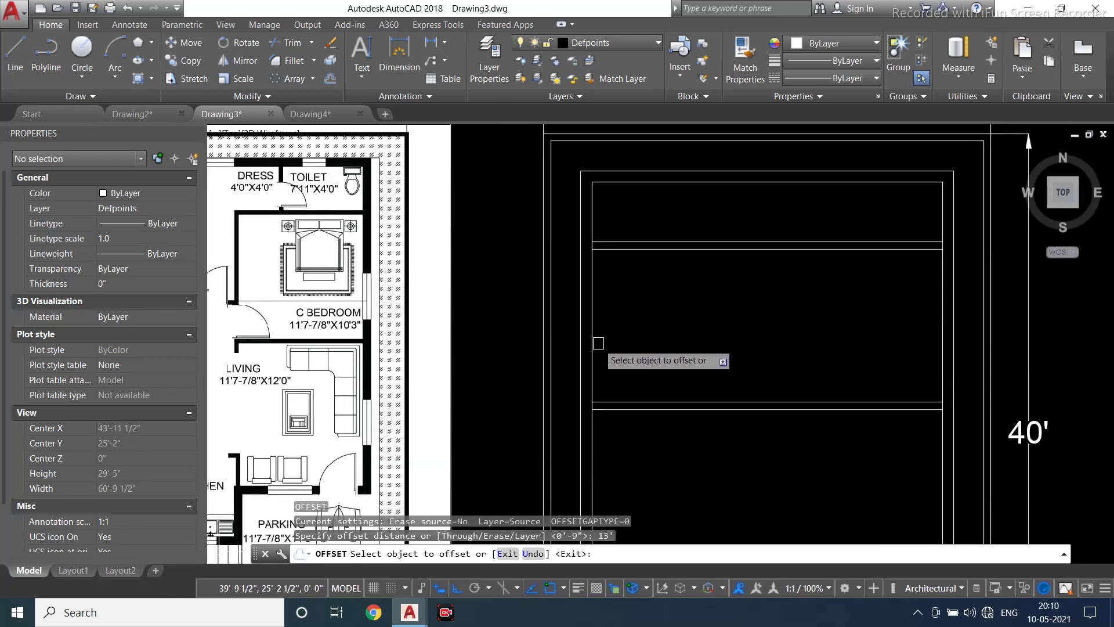
pyautogui.click(602, 348)
pyautogui.click(722, 351)
pyautogui.scroll(-4, 709, 337)
pyautogui.press('Escape')
pyautogui.press('Escape')
pyautogui.press('Escape')
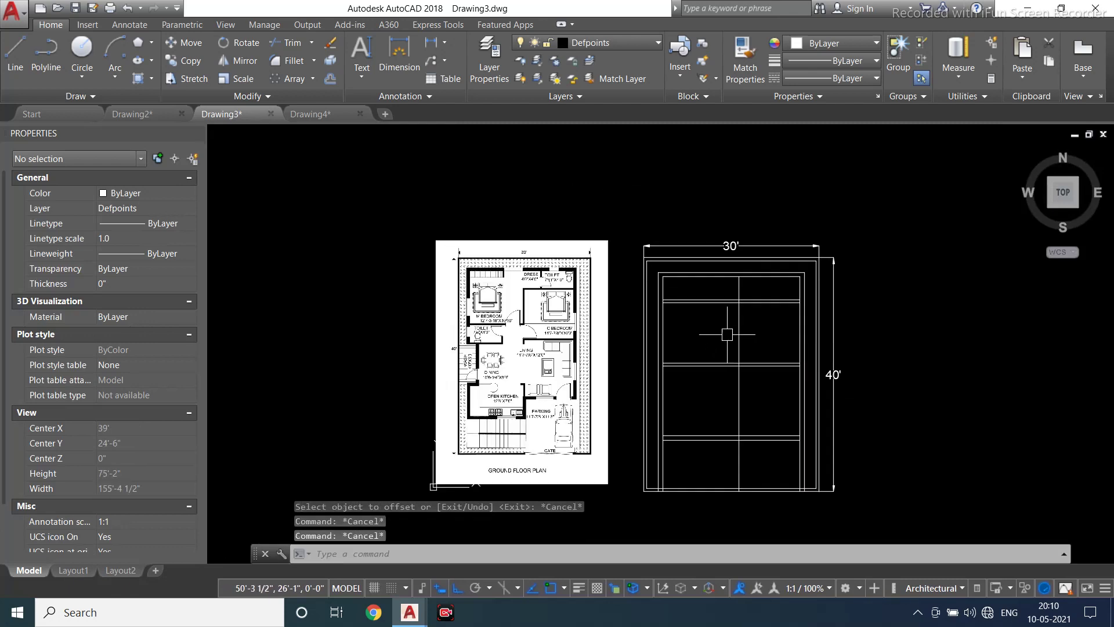
pyautogui.scroll(2, 728, 333)
pyautogui.write('o')
pyautogui.press('Return')
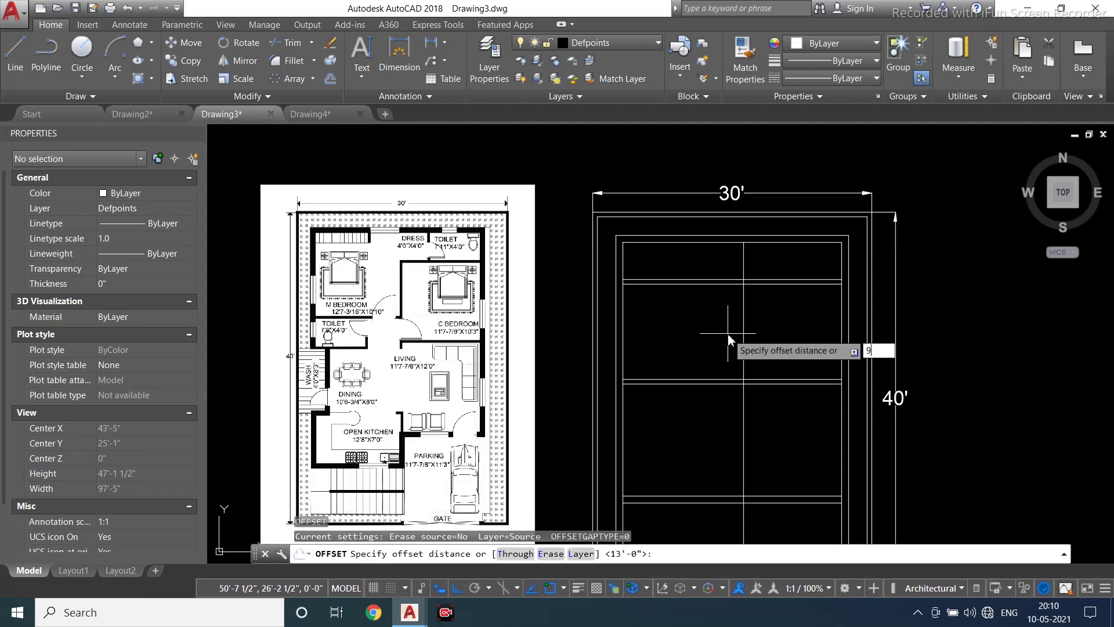
pyautogui.press('Escape')
pyautogui.press('Escape')
# Offset the new vertical line 6" to the left to form the central partition beside the M Bedroom
pyautogui.write('o')
pyautogui.press('Return')
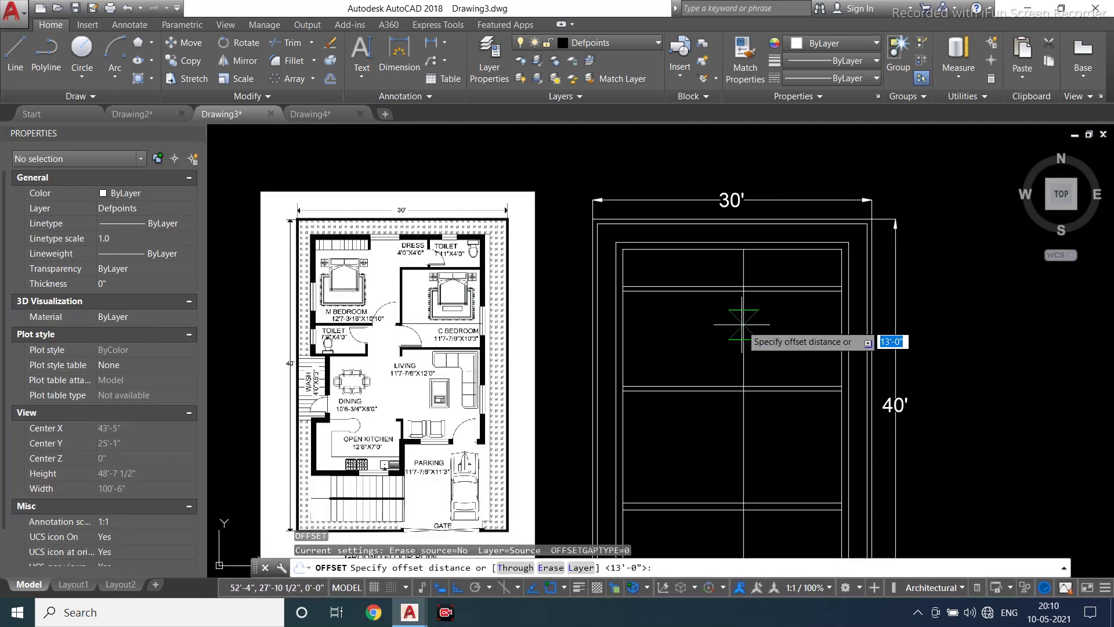
pyautogui.write('6')
pyautogui.press('Return')
pyautogui.click(743, 332)
pyautogui.click(706, 348)
pyautogui.press('Escape')
pyautogui.moveTo(734, 358); pyautogui.dragTo(743, 335, button='middle')
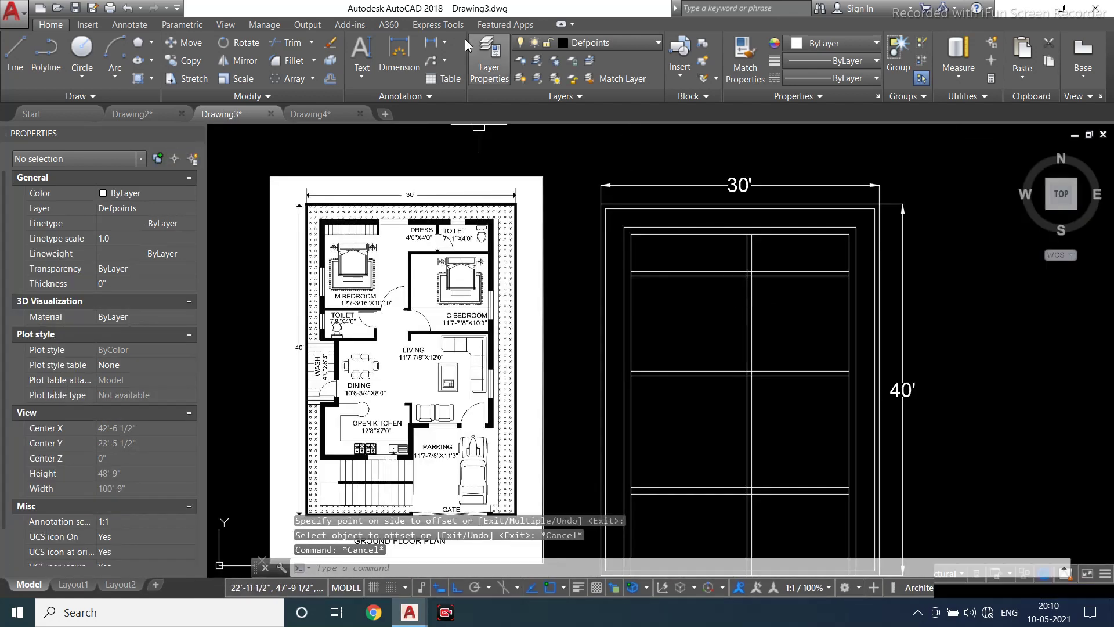
# Measure the M Bedroom's clear width from the west inner wall line to the central partition with a linear dimension
pyautogui.click(432, 47)
pyautogui.scroll(4, 615, 243)
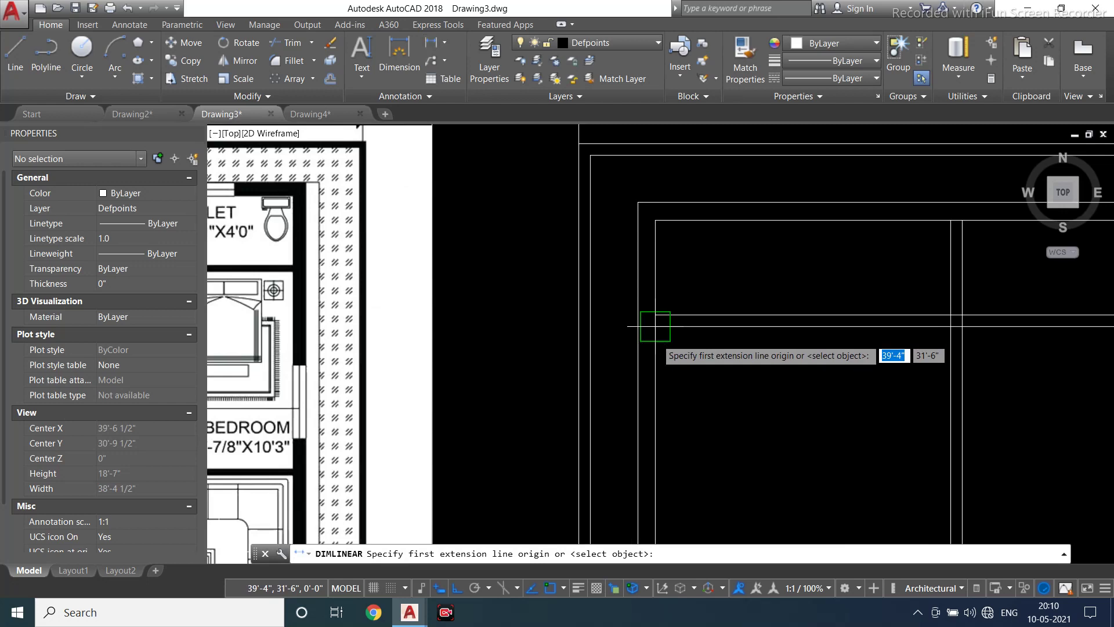
pyautogui.click(631, 268)
pyautogui.click(950, 327)
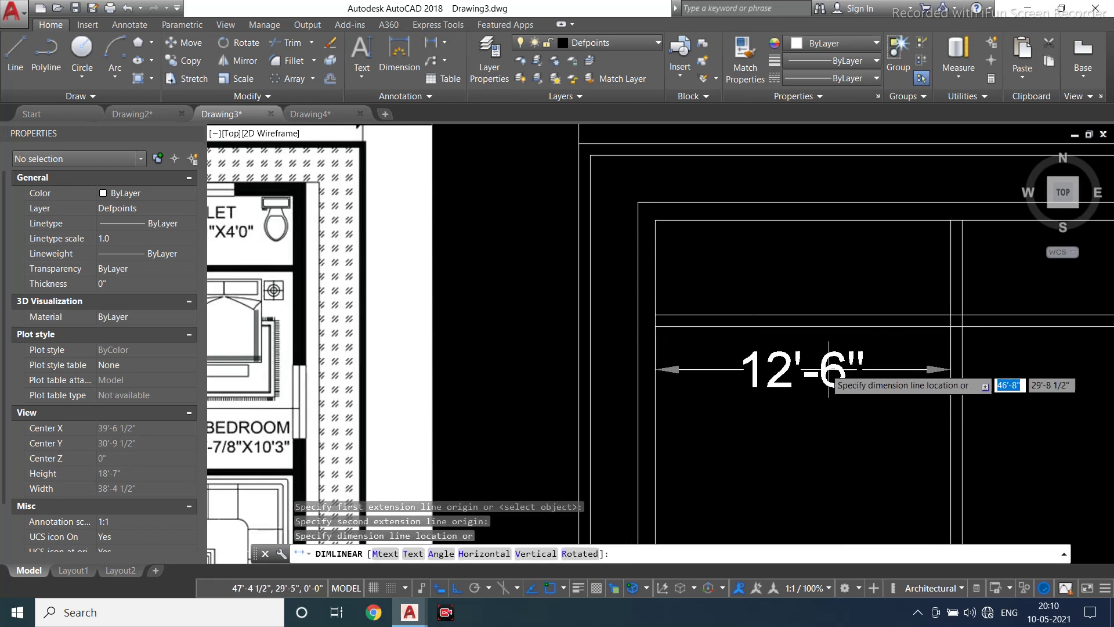
pyautogui.scroll(-4, 876, 266)
pyautogui.press('Escape')
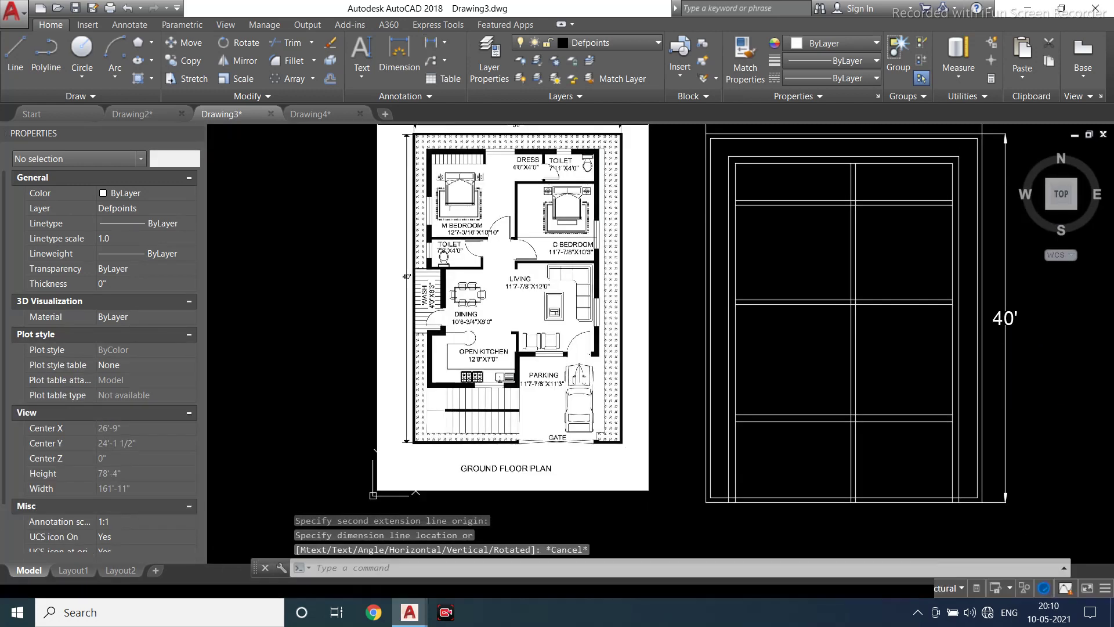
pyautogui.moveTo(652, 281)
pyautogui.mouseDown(button='middle')
pyautogui.moveTo(542, 226)
pyautogui.moveTo(509, 253)
pyautogui.mouseUp(button='middle')
pyautogui.press('Escape')
pyautogui.press('Escape')
pyautogui.scroll(3, 793, 230)
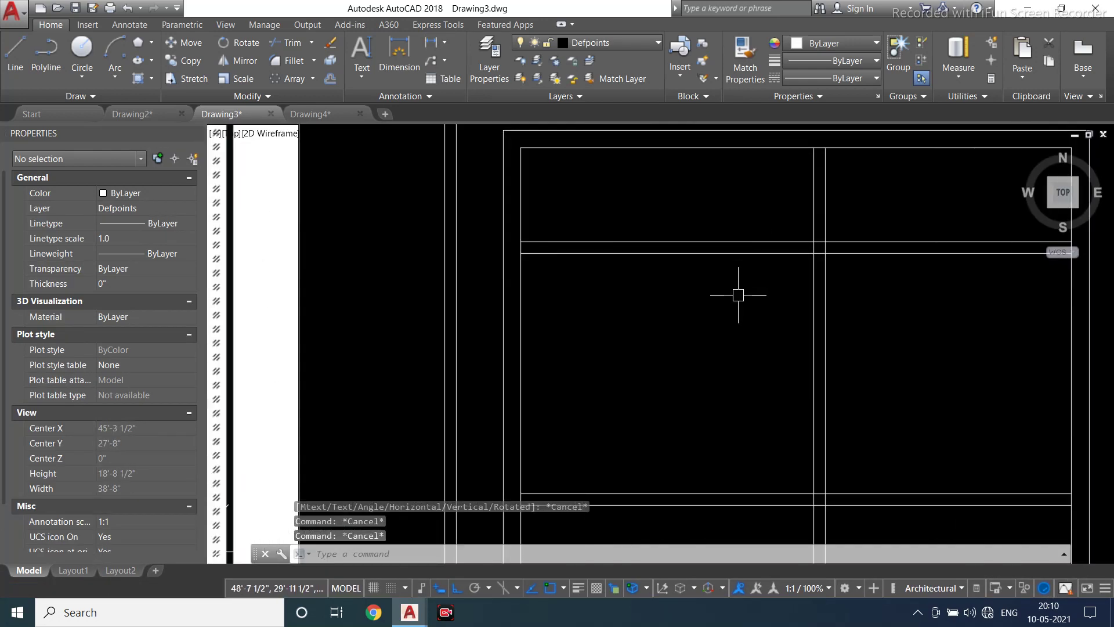
# Trim the top toilet partition's two lines where they extend left of the central partition
pyautogui.scroll(-3, 738, 288)
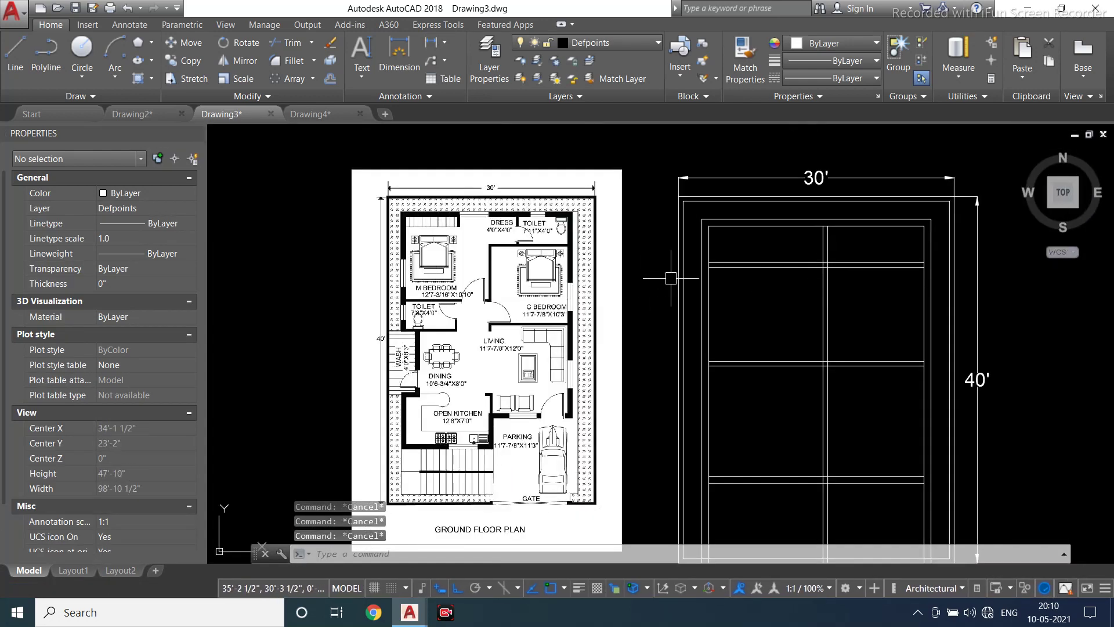
pyautogui.press('Return')
pyautogui.press('Return')
pyautogui.scroll(3, 791, 229)
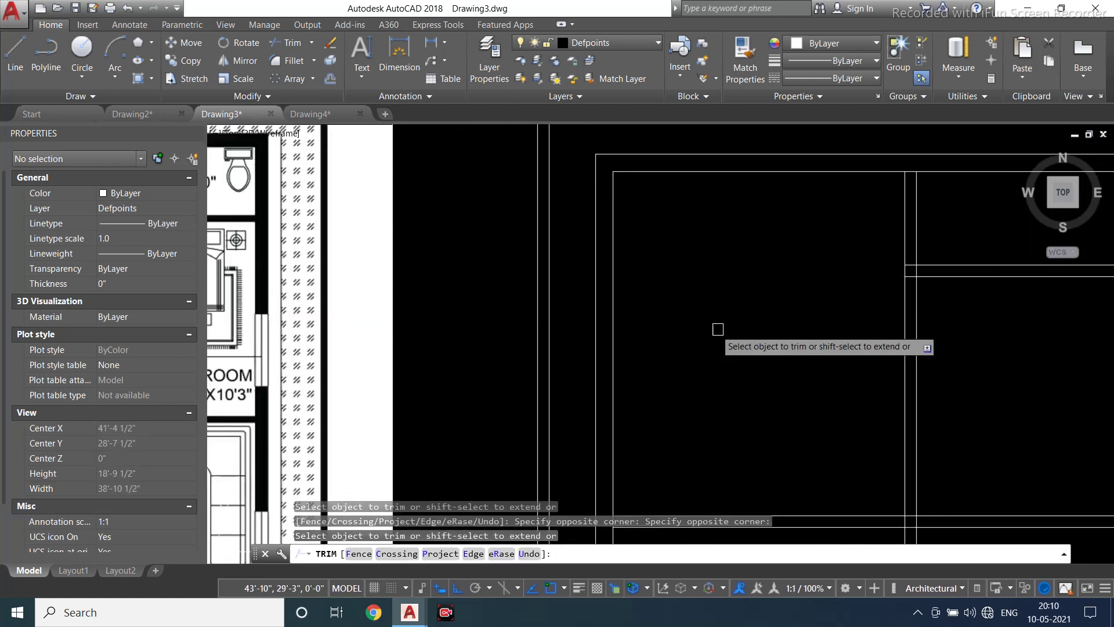
pyautogui.scroll(-3, 719, 328)
pyautogui.scroll(4, 772, 293)
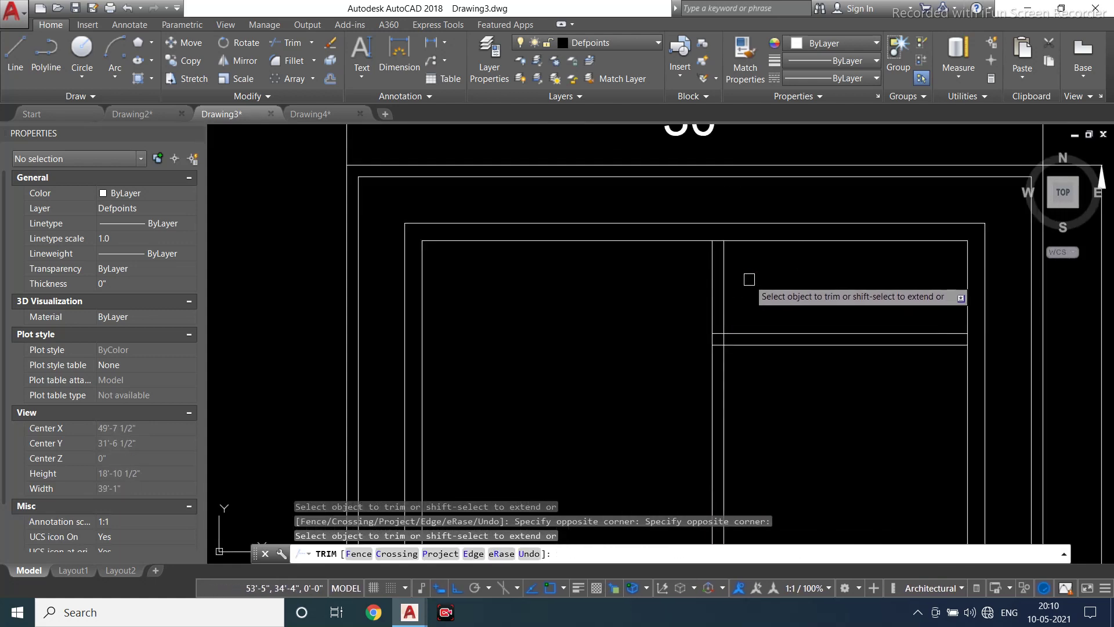
pyautogui.scroll(3, 716, 331)
pyautogui.press('Escape')
# Fillet the central partition with the top toilet partition at zero radius to form a clean square corner
pyautogui.write('f')
pyautogui.press('Return')
pyautogui.click(765, 354)
pyautogui.click(738, 377)
pyautogui.scroll(-5, 721, 229)
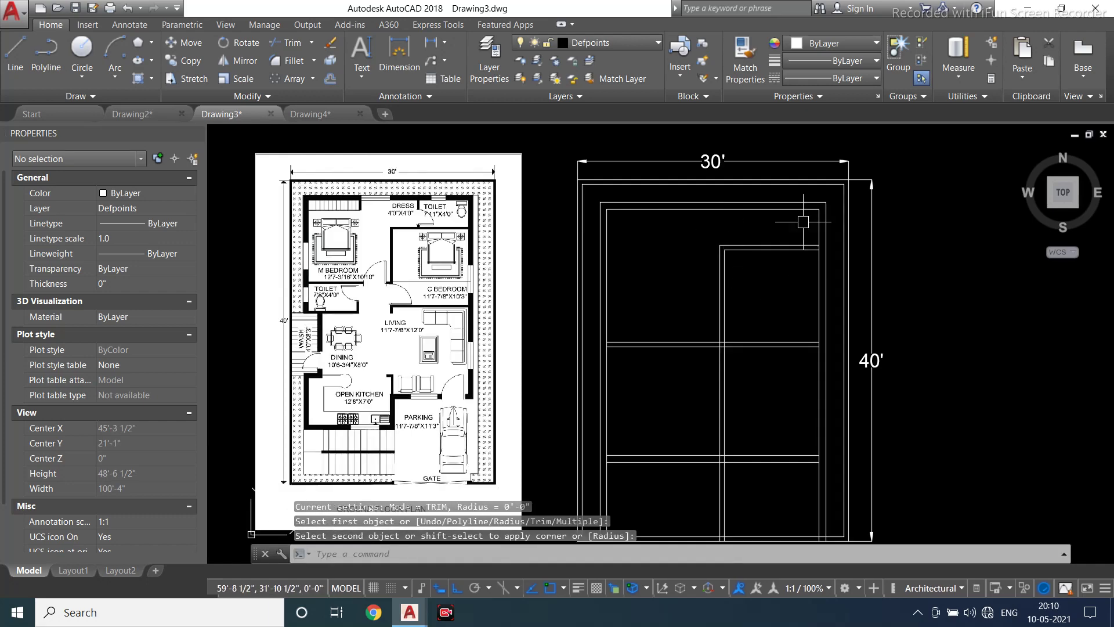
# Offset the inner line of the east outer wall 7'11" to the left to set the top toilet's width
pyautogui.scroll(2, 610, 134)
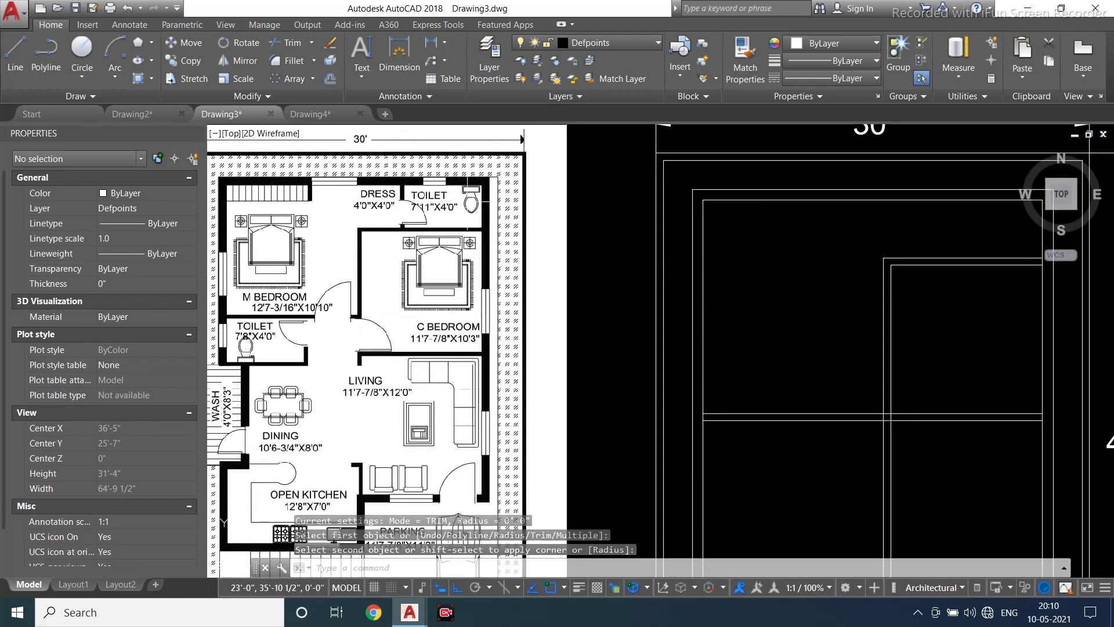
pyautogui.scroll(-2, 681, 306)
pyautogui.write('o')
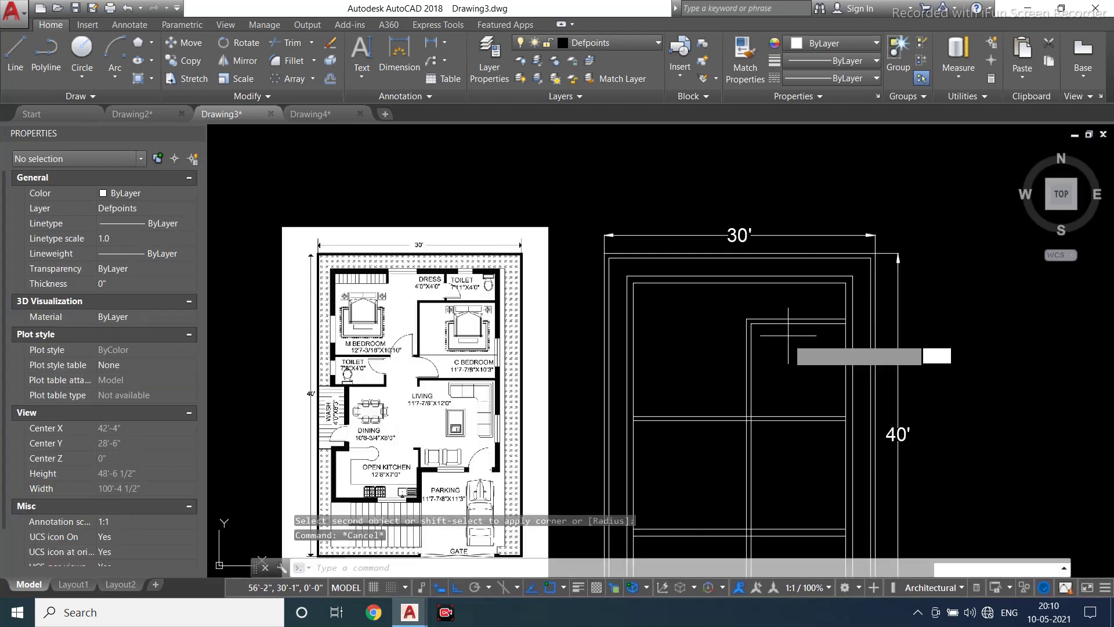
pyautogui.press('Return')
pyautogui.write("7'11")
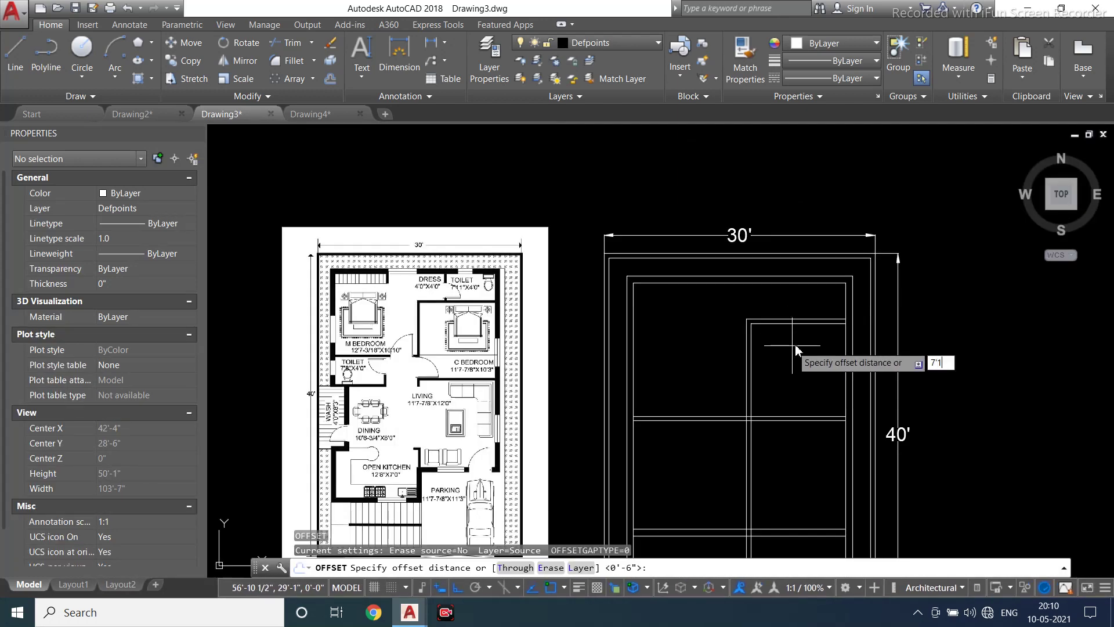
pyautogui.write('"')
pyautogui.press('Return')
pyautogui.scroll(4, 840, 352)
pyautogui.click(860, 318)
pyautogui.press('Escape')
# Offset the toilet's width line 6" to the left to form the wall between dress and toilet
pyautogui.press('Return')
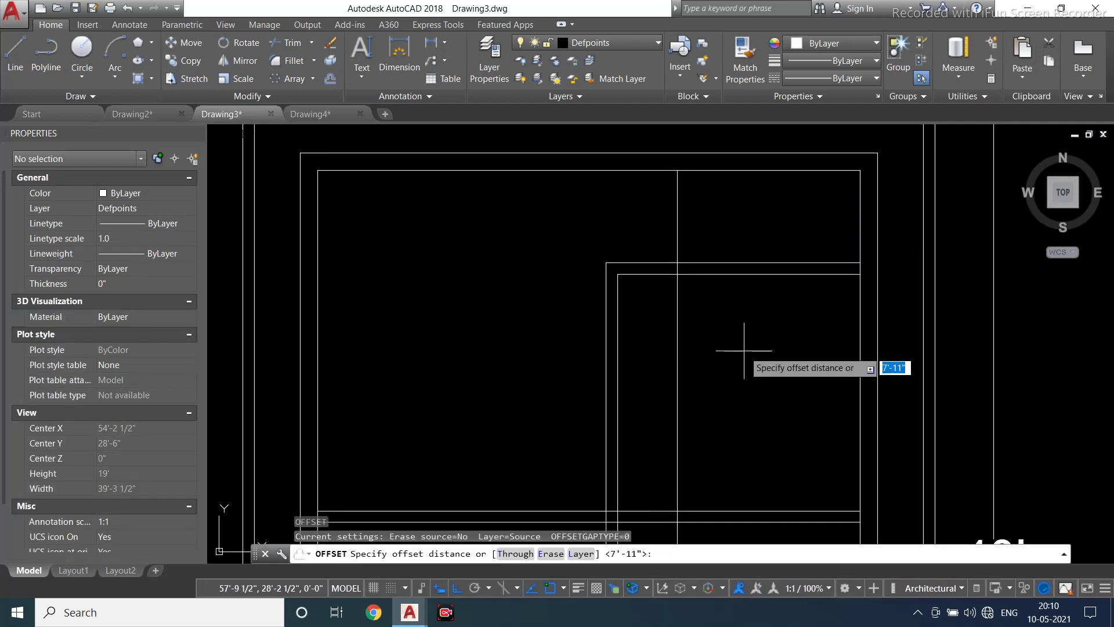
pyautogui.write('6"')
pyautogui.press('Return')
pyautogui.click(678, 337)
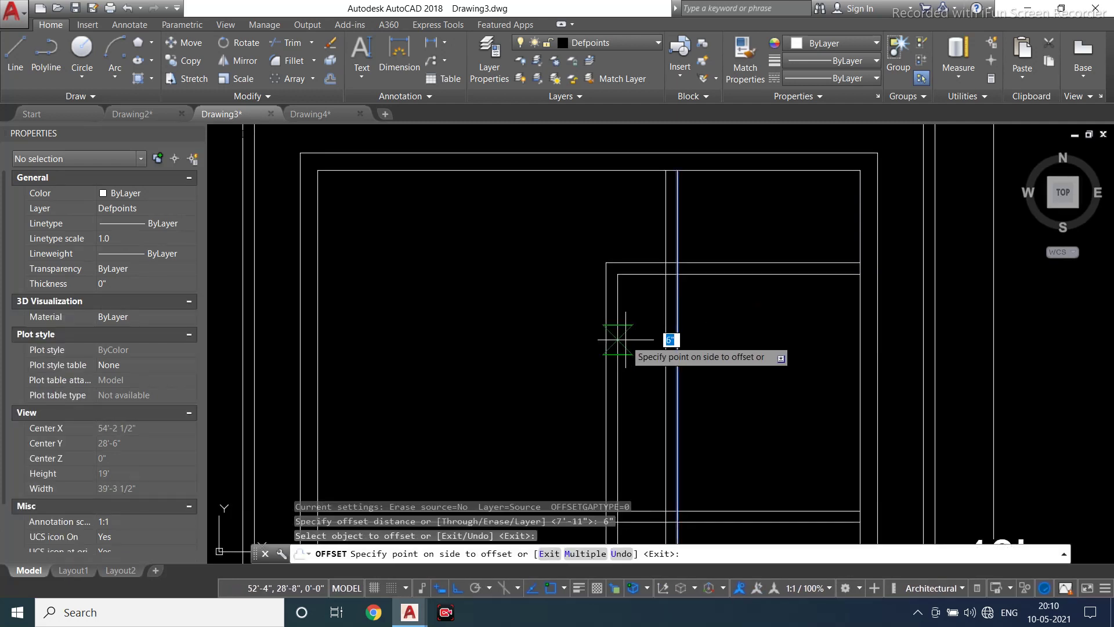
pyautogui.click(632, 341)
pyautogui.press('Escape')
pyautogui.press('Escape')
# Trim the crossing lines where the dress-toilet wall meets the horizontal partition to open the junction
pyautogui.write('tr')
pyautogui.press('Return')
pyautogui.press('Return')
pyautogui.scroll(10, 673, 279)
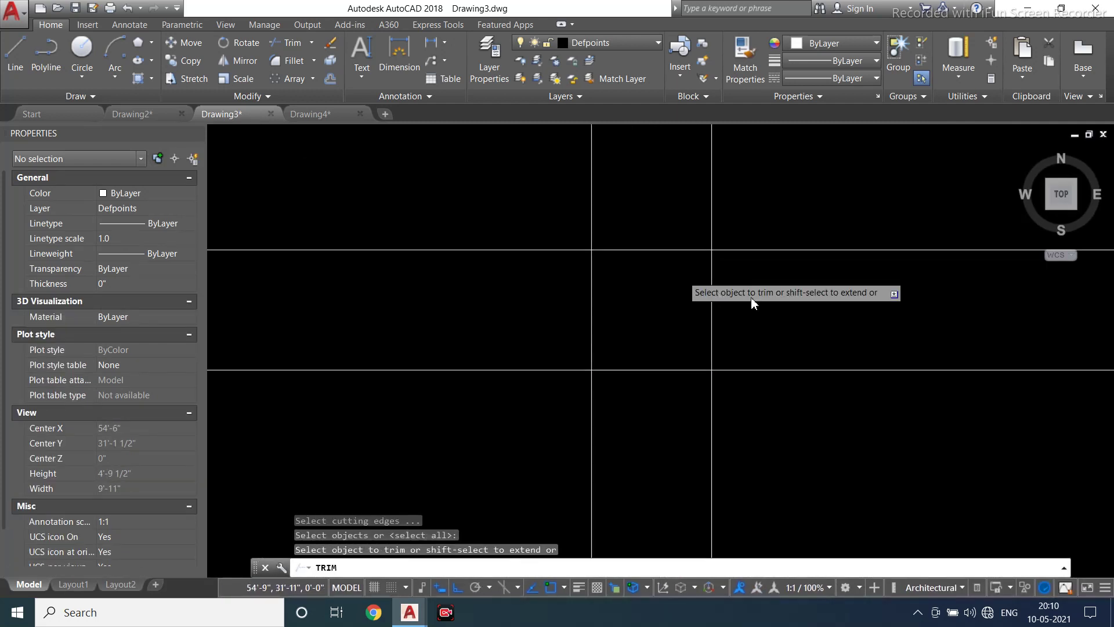
pyautogui.click(750, 321)
pyautogui.click(566, 320)
pyautogui.scroll(-6, 652, 260)
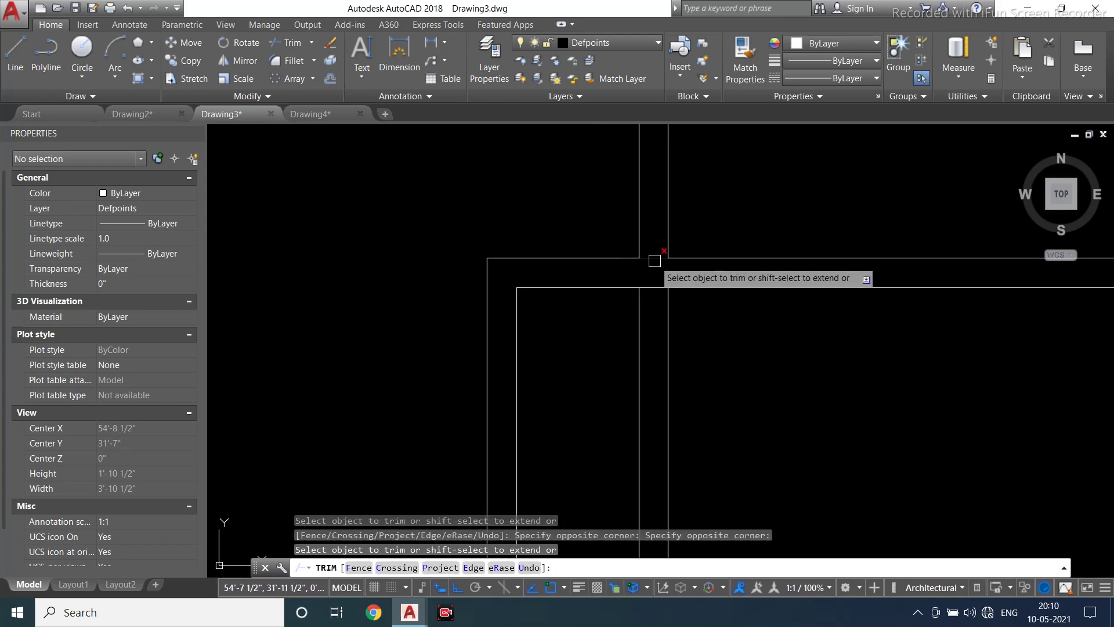
pyautogui.press('Escape')
# Delete the two leftover dress-toilet wall lines below the horizontal partition
pyautogui.click(707, 341)
pyautogui.click(571, 391)
pyautogui.scroll(-10, 700, 343)
pyautogui.press('Delete')
# Offset the inner line of the north outer wall 10'10" downward to set the M Bedroom's depth
pyautogui.scroll(2, 509, 339)
pyautogui.moveTo(493, 366); pyautogui.dragTo(441, 215, button='middle')
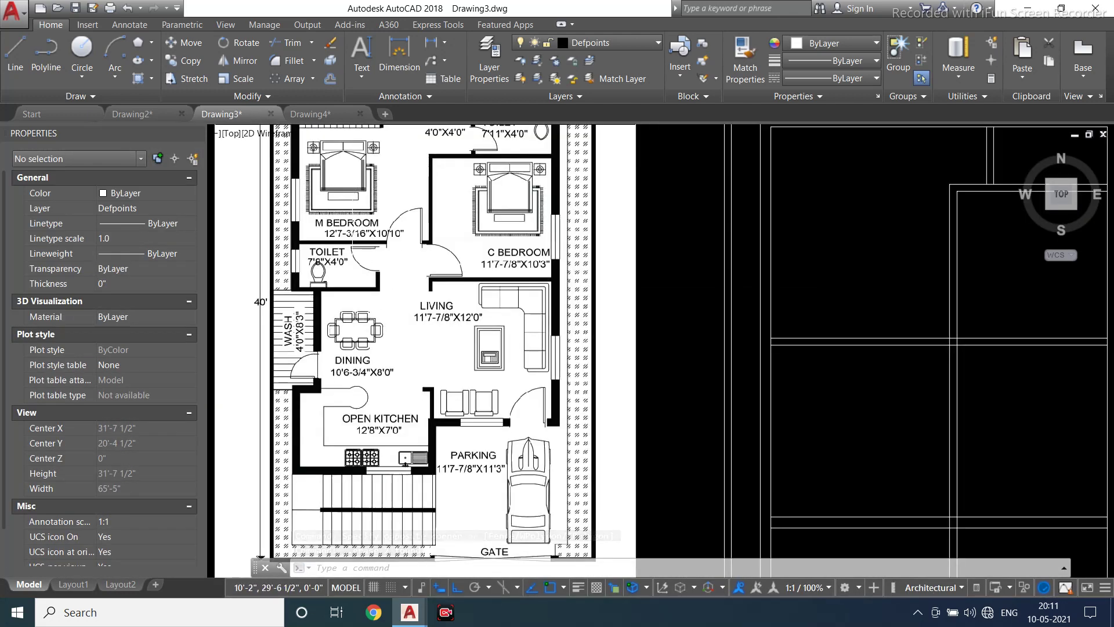
pyautogui.scroll(3, 362, 215)
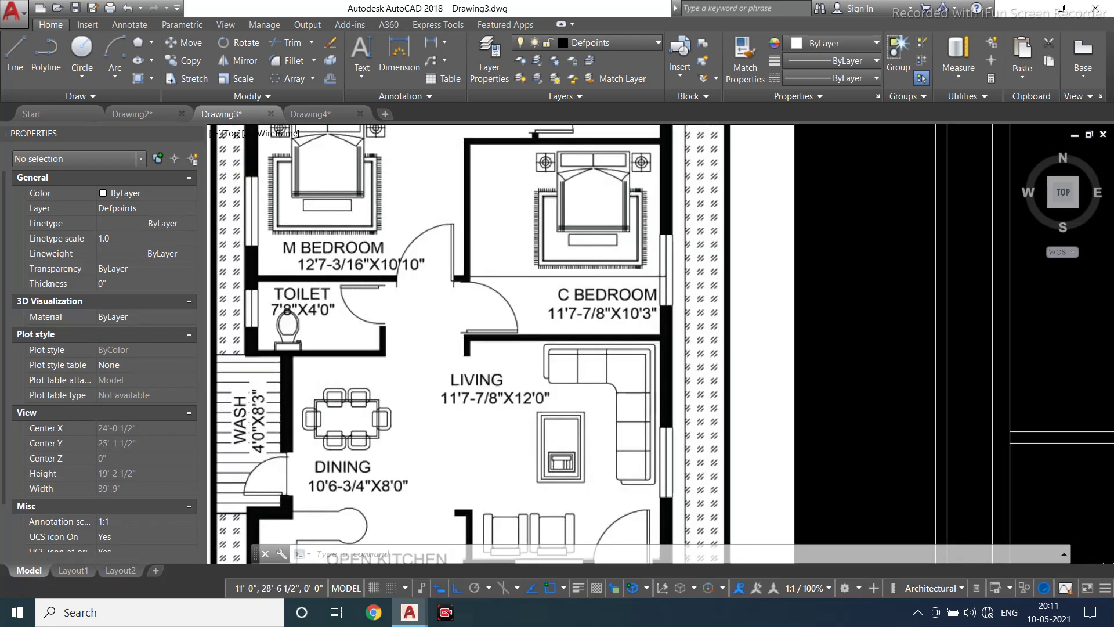
pyautogui.scroll(-2, 363, 266)
pyautogui.write('o')
pyautogui.press('Return')
pyautogui.write('10\'10"')
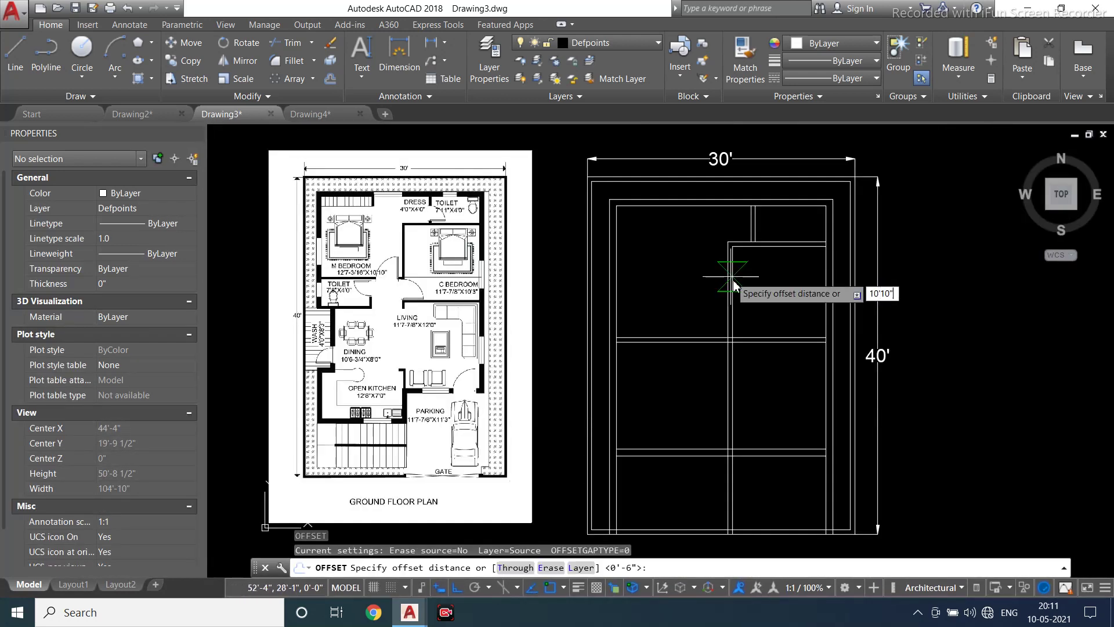
pyautogui.press('Return')
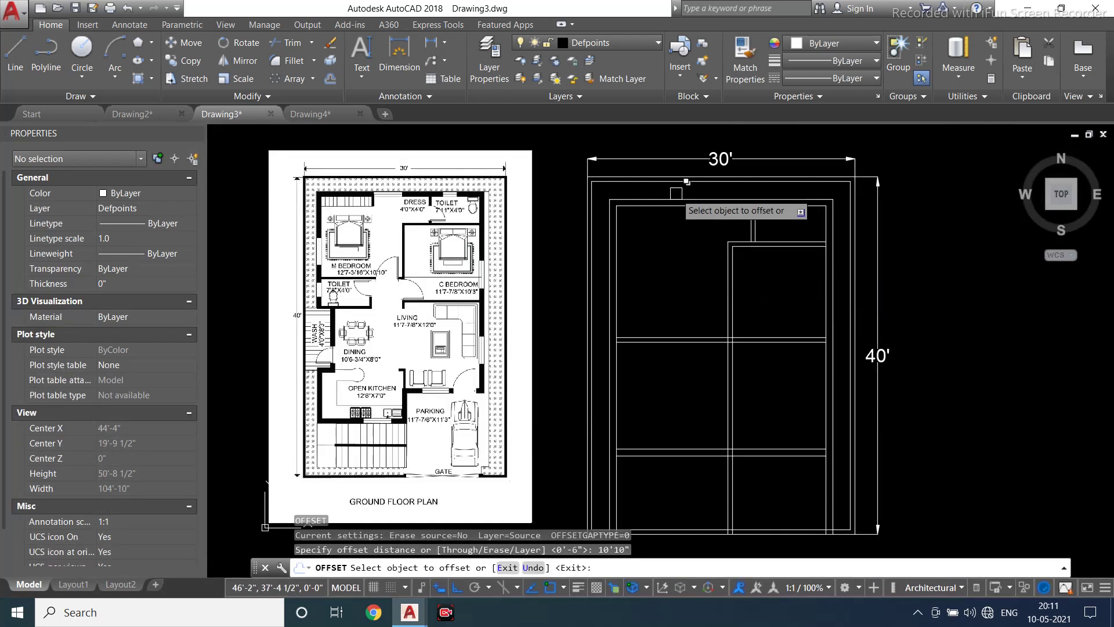
pyautogui.click(673, 210)
pyautogui.click(668, 365)
pyautogui.press('Escape')
pyautogui.press('Escape')
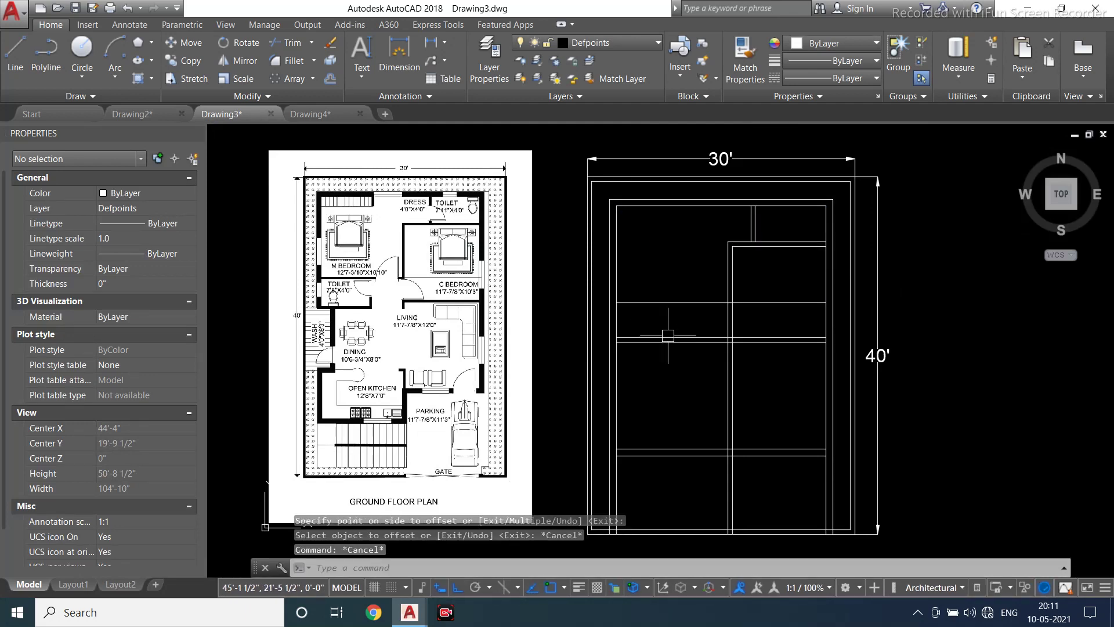
# Offset the M Bedroom's bottom line 6" downward to form the wall between bedroom and lower toilet
pyautogui.press('Return')
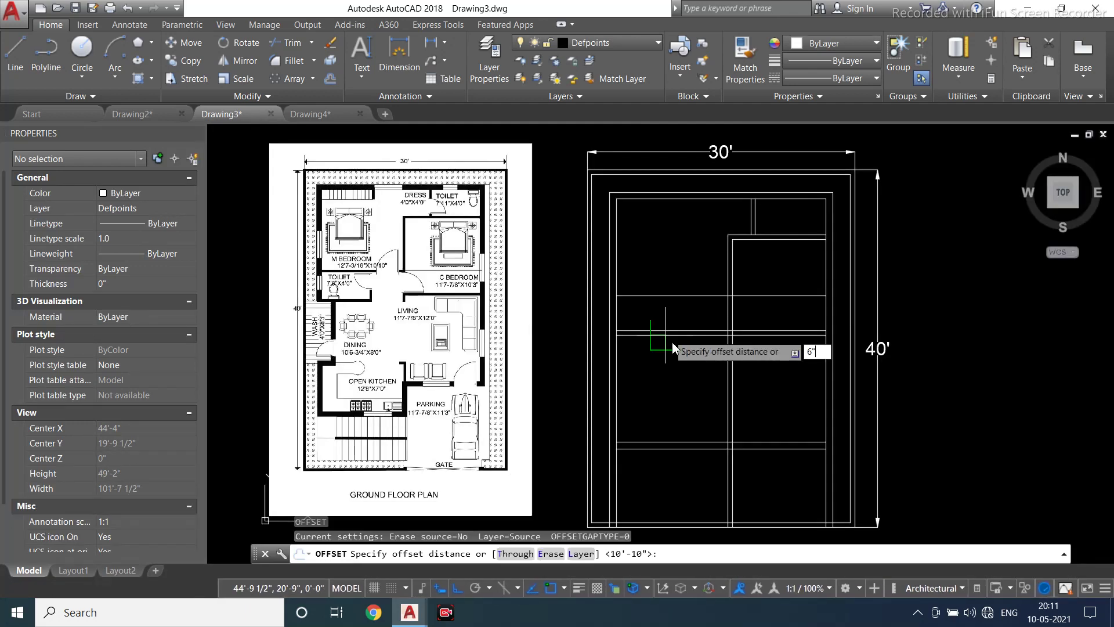
pyautogui.press('Return')
pyautogui.click(685, 297)
pyautogui.click(677, 366)
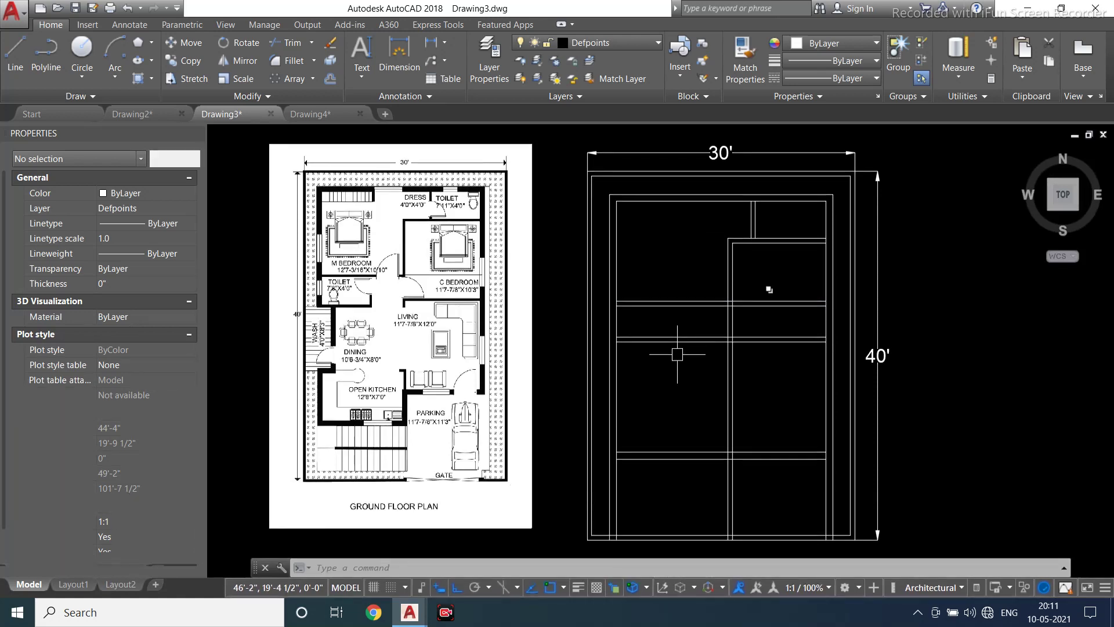
pyautogui.press('Escape')
pyautogui.press('Escape')
pyautogui.write('tr')
pyautogui.press('Return')
pyautogui.press('Return')
pyautogui.scroll(8, 668, 325)
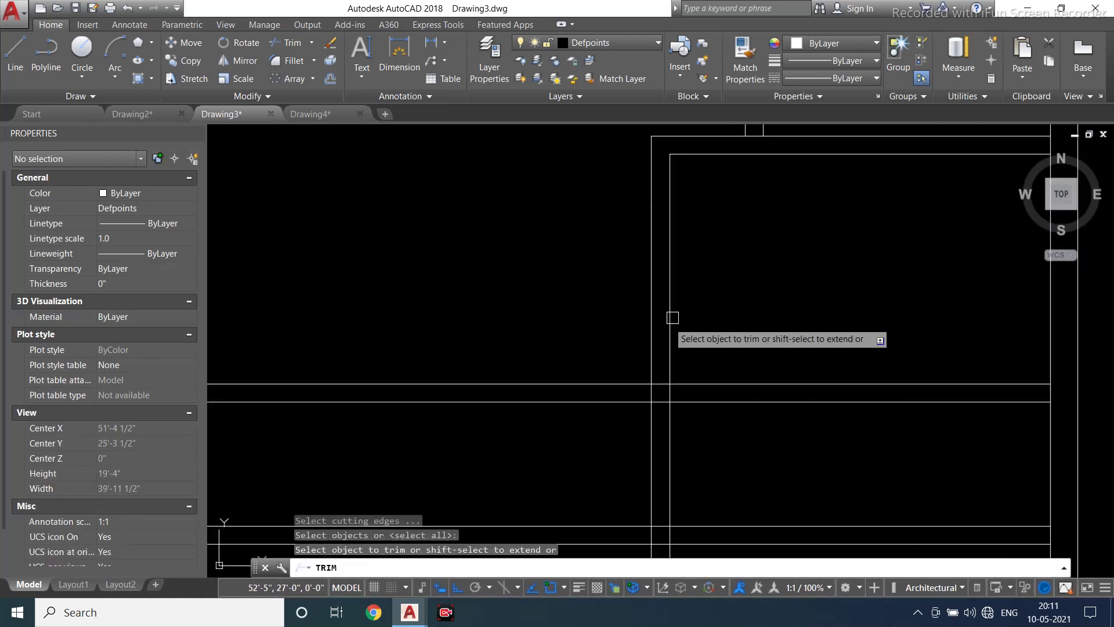
pyautogui.scroll(-8, 662, 336)
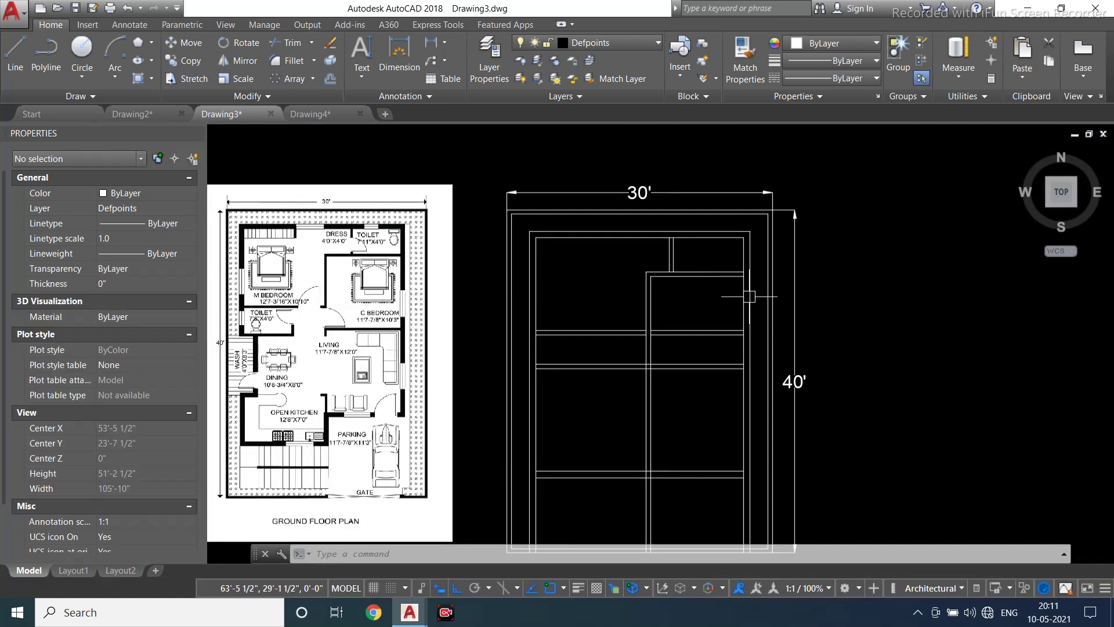
# Delete the two leftover M Bedroom wall line pieces that lie east of the central vertical wall
pyautogui.click(724, 320)
pyautogui.click(708, 347)
pyautogui.press('Delete')
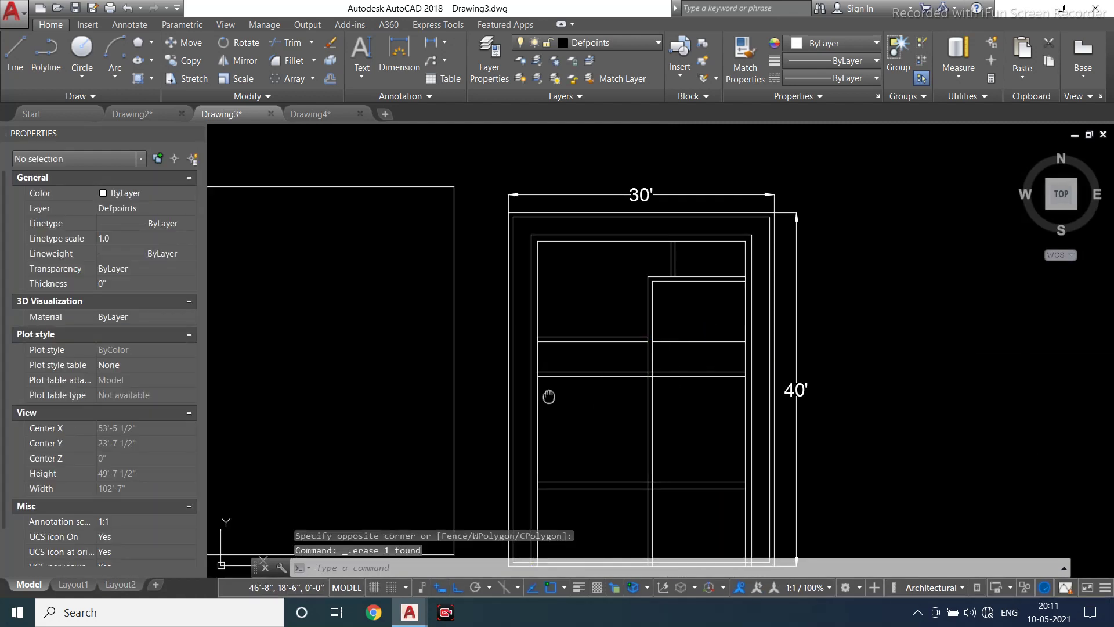
pyautogui.click(681, 327)
pyautogui.press('Delete')
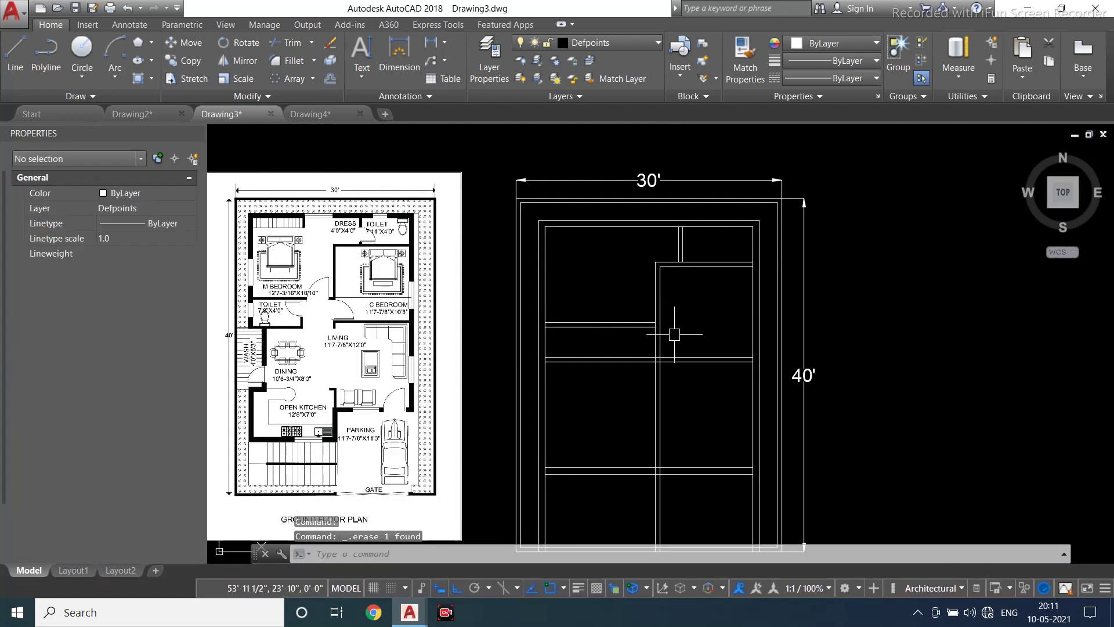
# Measure the lower toilet's depth between its two horizontal walls with a linear dimension, without placing the dimension
pyautogui.moveTo(607, 372); pyautogui.dragTo(624, 346, button='middle')
pyautogui.scroll(2, 610, 325)
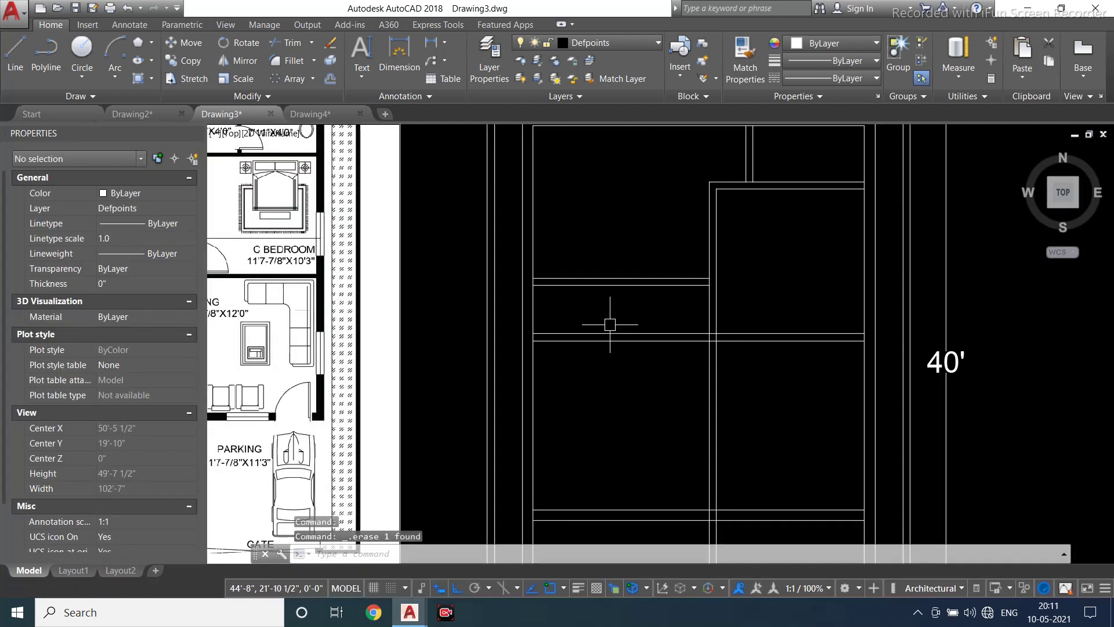
pyautogui.click(439, 49)
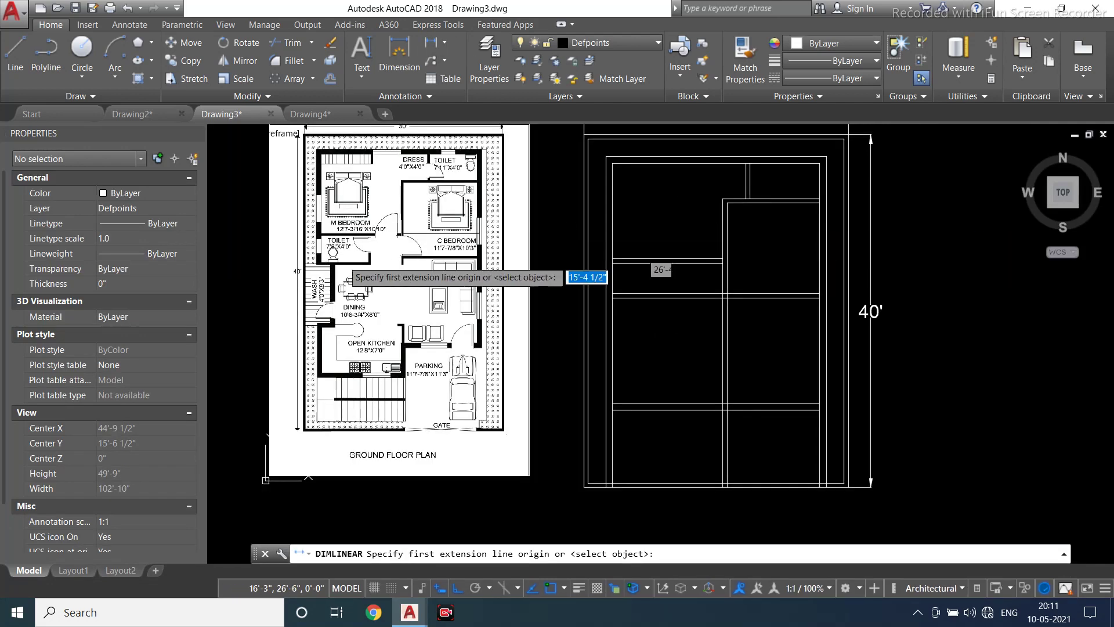
pyautogui.scroll(2, 336, 274)
pyautogui.scroll(4, 813, 286)
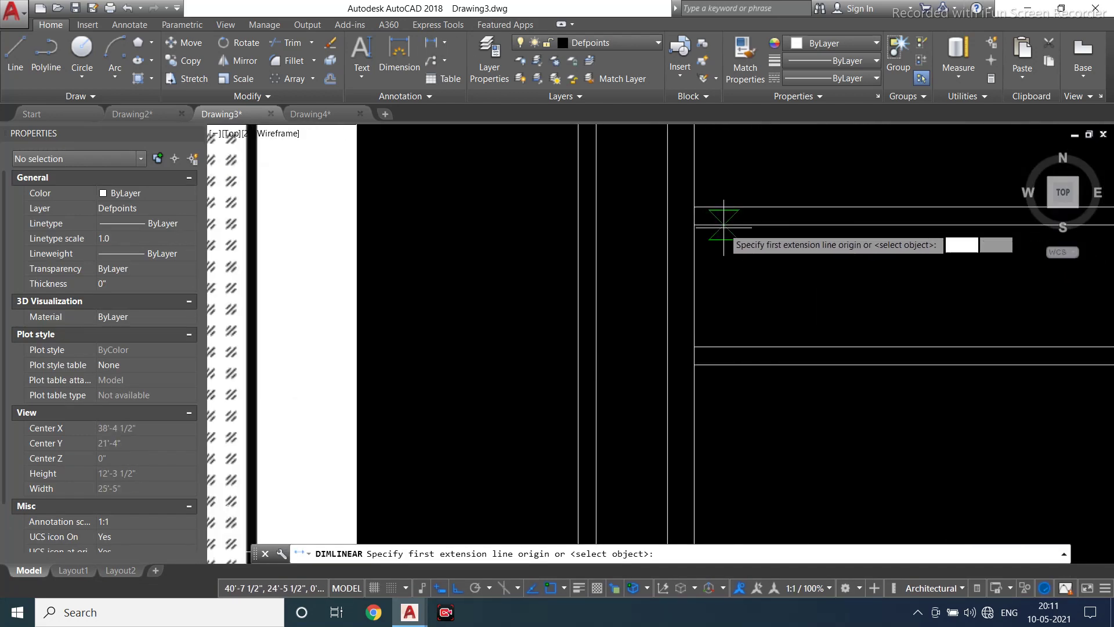
pyautogui.click(695, 225)
pyautogui.click(694, 347)
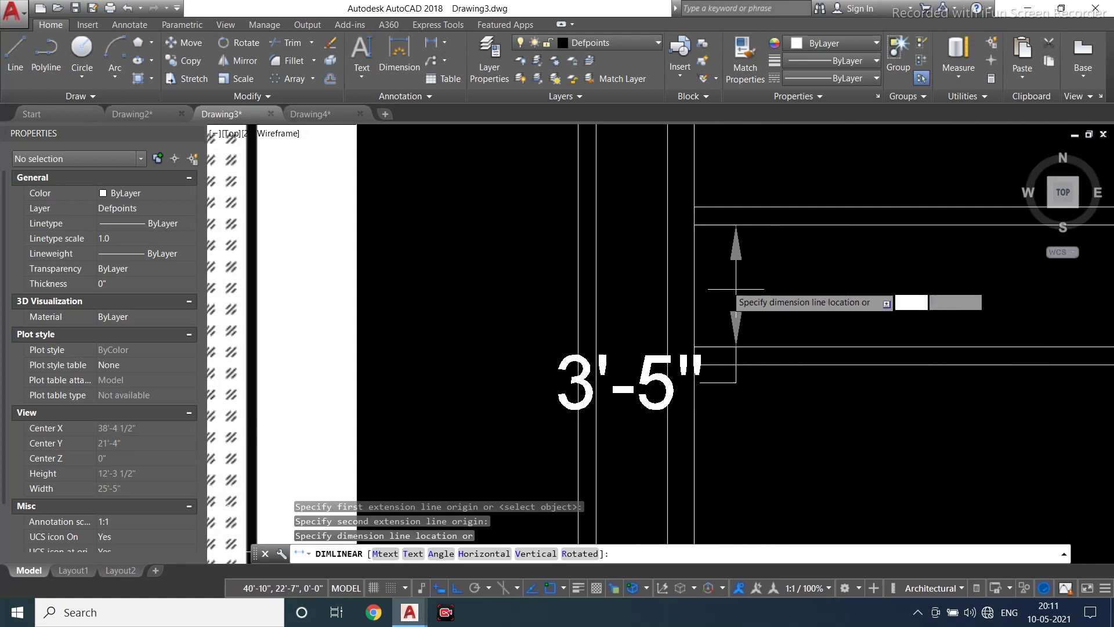
pyautogui.scroll(-6, 738, 290)
pyautogui.press('Escape')
# Move the two lines of the wall below the lower toilet 7" downward
pyautogui.scroll(2, 805, 291)
pyautogui.click(796, 280)
pyautogui.click(760, 350)
pyautogui.scroll(-2, 760, 350)
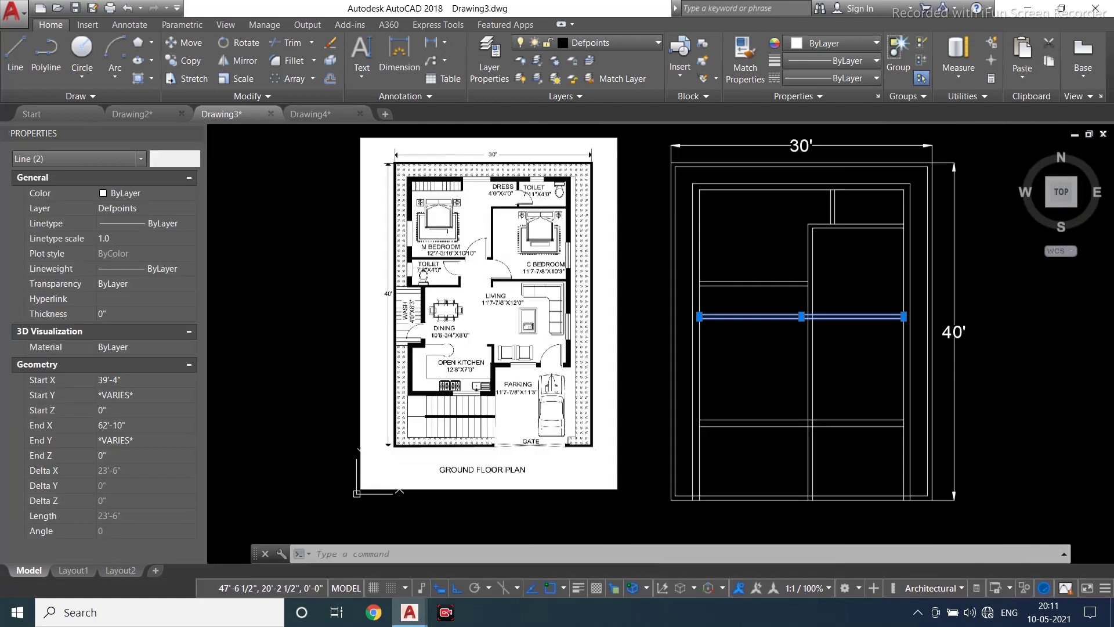
pyautogui.write('m')
pyautogui.press('Return')
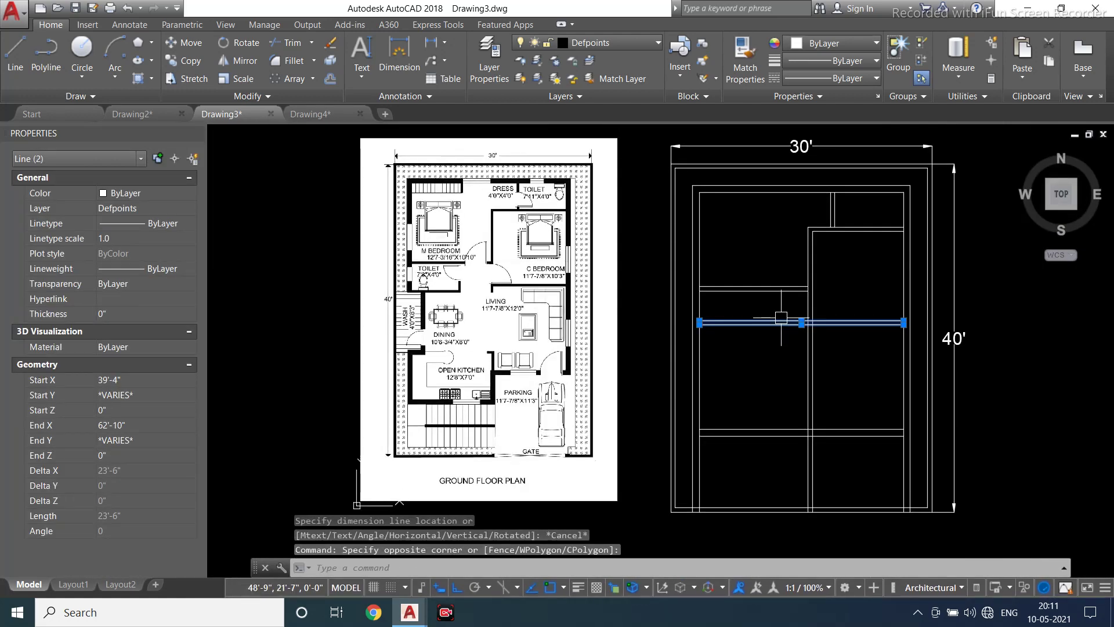
pyautogui.scroll(3, 693, 348)
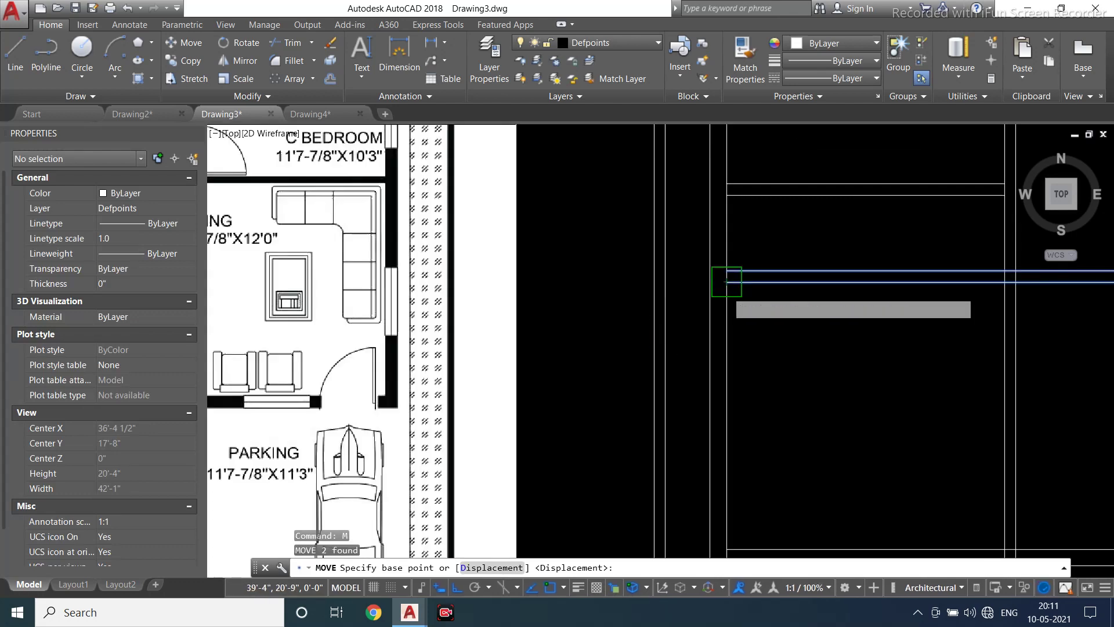
pyautogui.click(727, 282)
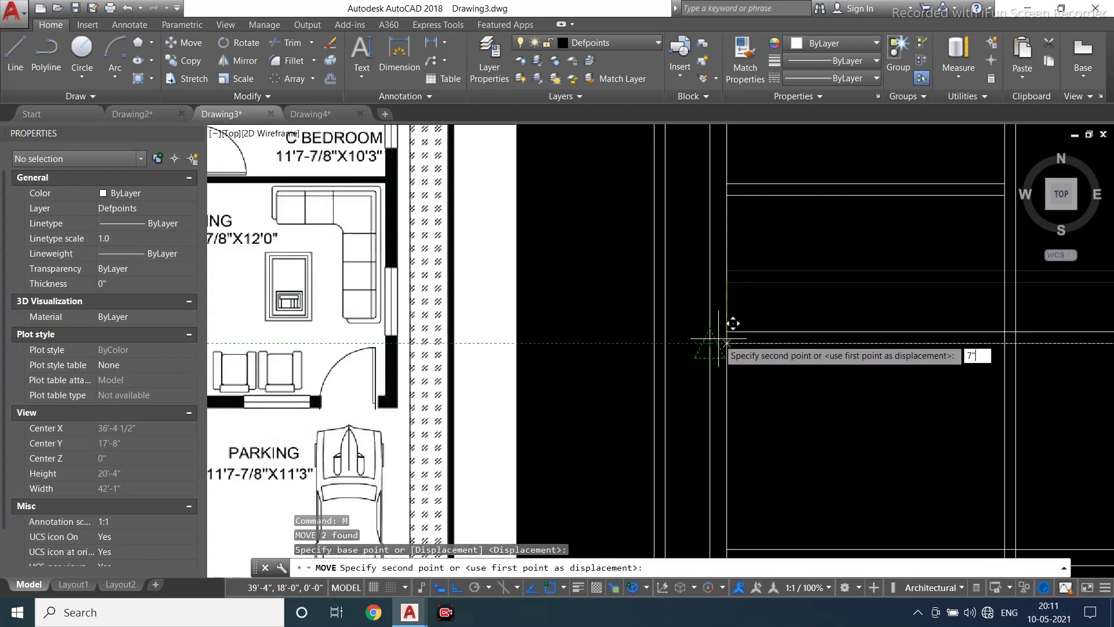
pyautogui.write('7"')
pyautogui.press('Return')
# Recheck the clear depth between the lower toilet's horizontal walls with a linear dimension, without placing it
pyautogui.click(430, 42)
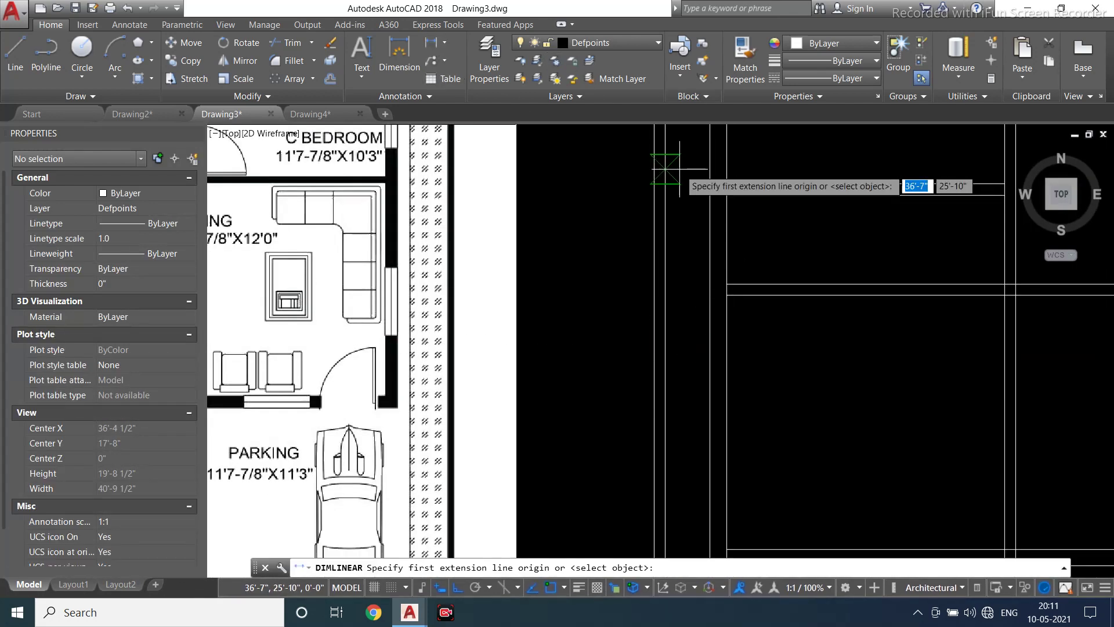
pyautogui.click(726, 196)
pyautogui.click(727, 284)
pyautogui.scroll(-5, 727, 282)
pyautogui.press('Escape')
pyautogui.press('Escape')
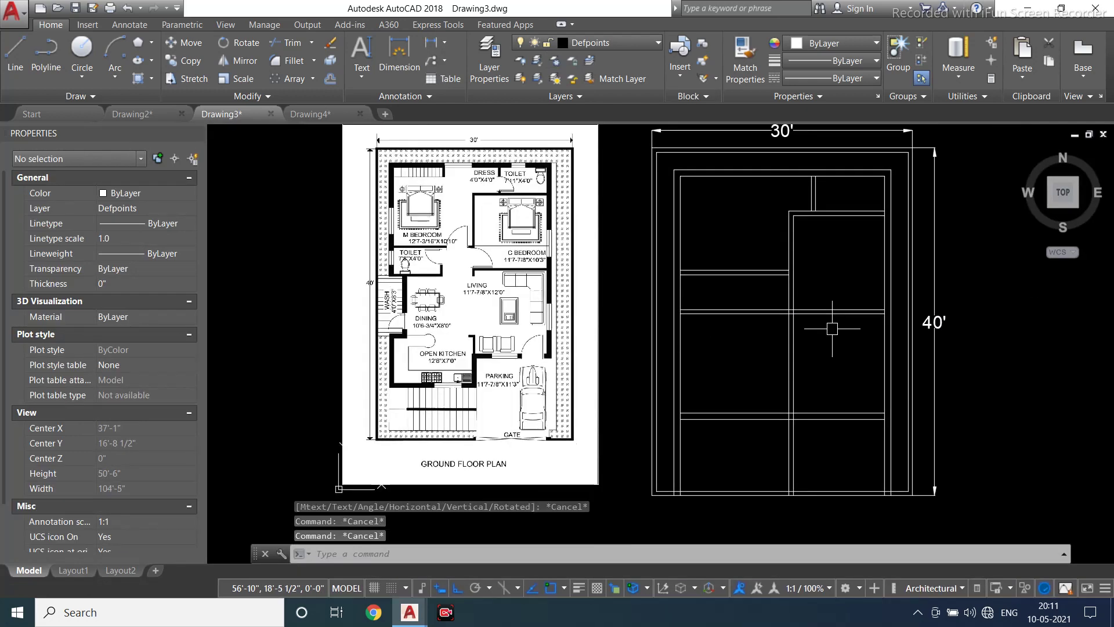
# Offset the inner line of the west outer wall 7'8" eastward to set the lower toilet's width
pyautogui.scroll(4, 398, 249)
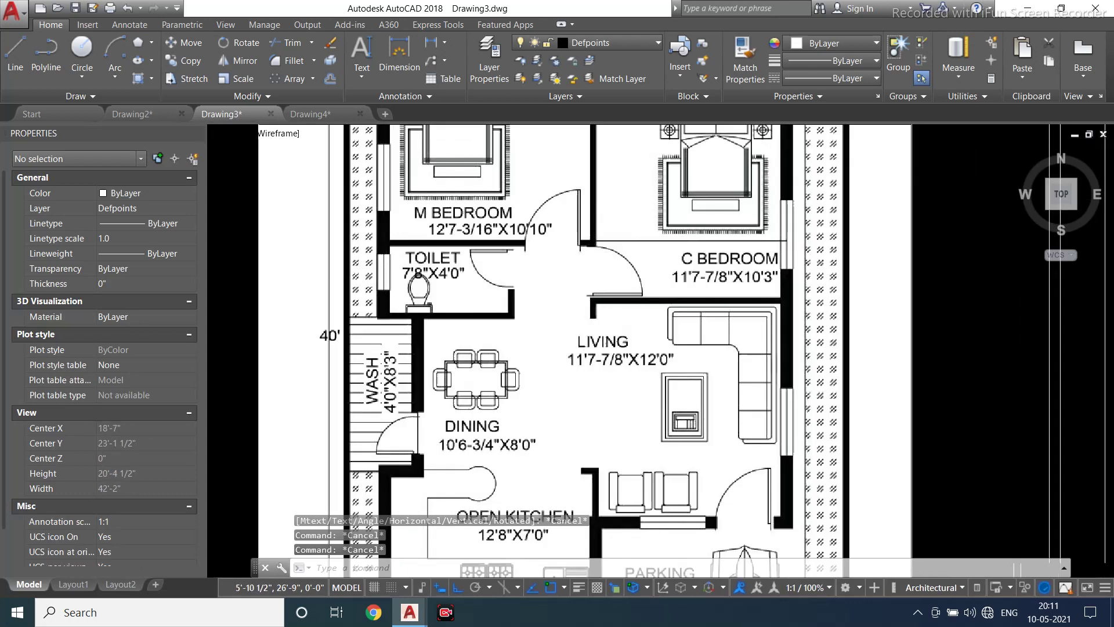
pyautogui.scroll(-4, 743, 351)
pyautogui.write('o')
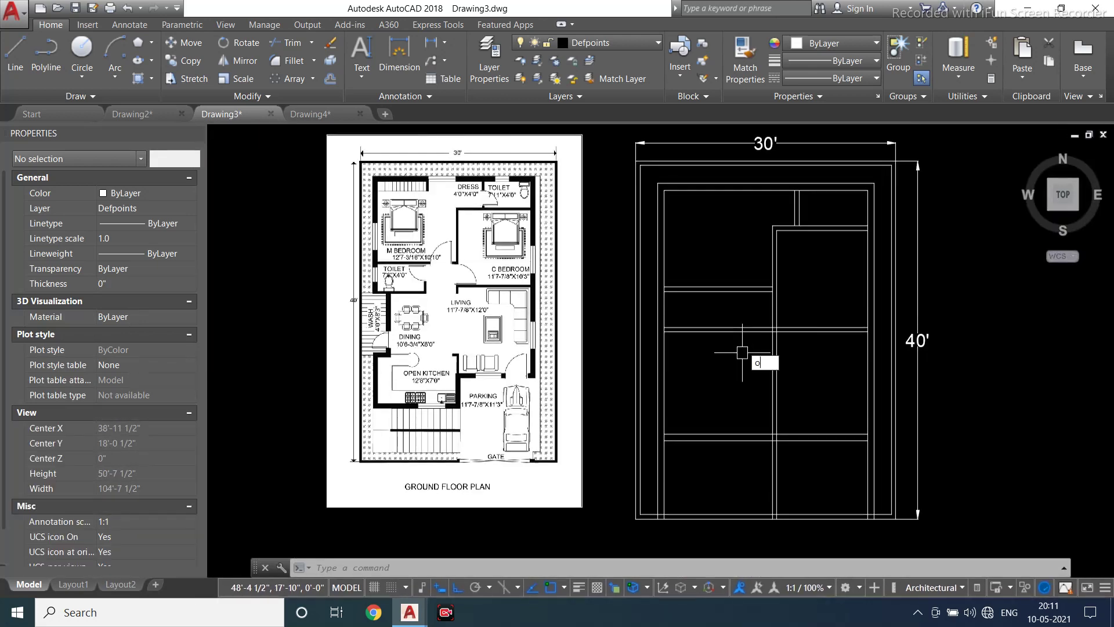
pyautogui.press('Return')
pyautogui.write('7\'8"')
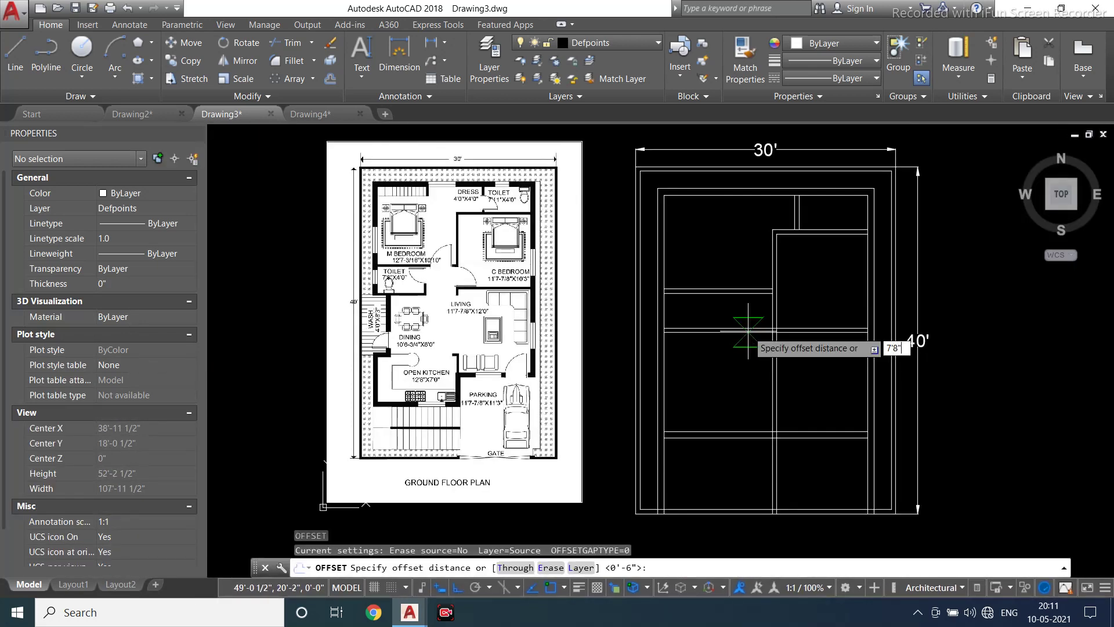
pyautogui.press('Return')
pyautogui.scroll(3, 644, 326)
pyautogui.click(643, 314)
pyautogui.click(815, 331)
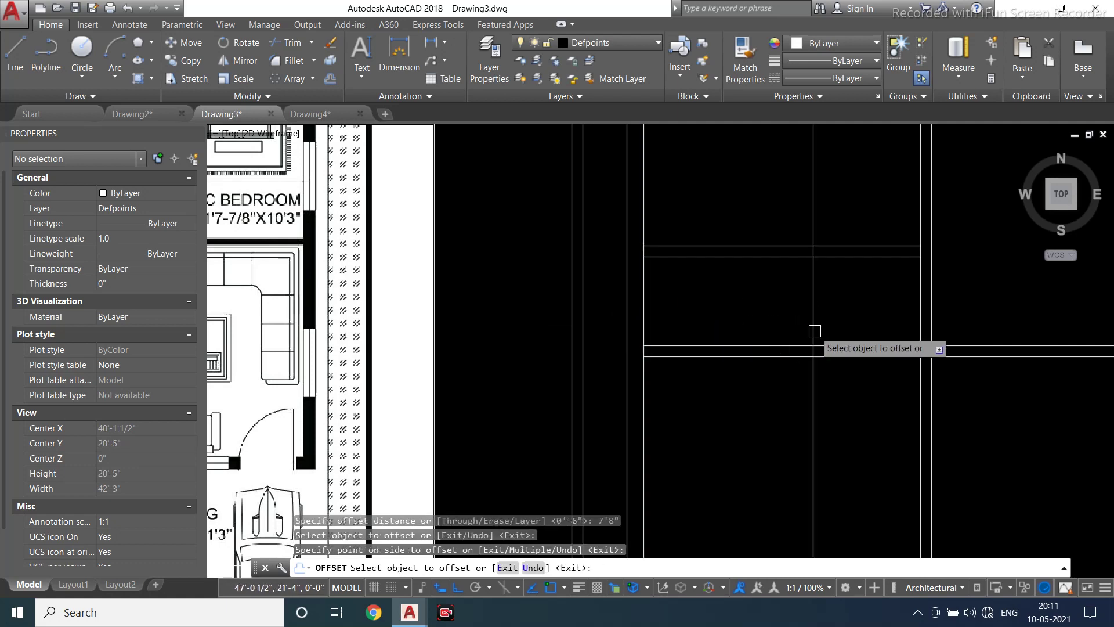
# Offset the lower toilet's new east line 6" eastward to give that wall its thickness
pyautogui.press('Return')
pyautogui.press('Return')
pyautogui.write('6')
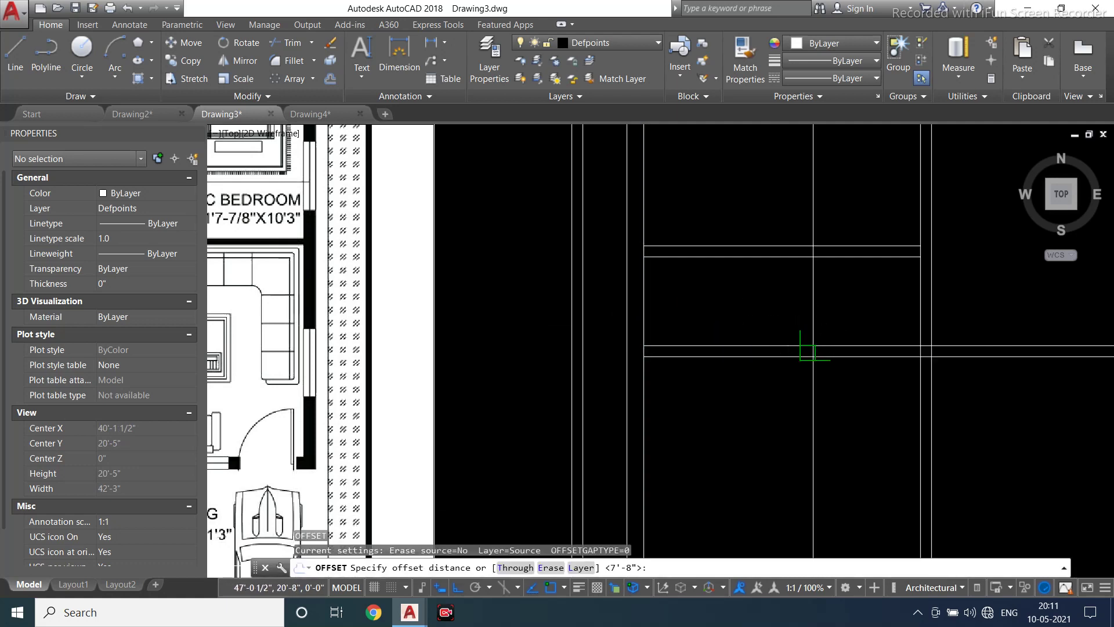
pyautogui.press('Return')
pyautogui.click(814, 323)
pyautogui.click(859, 336)
pyautogui.press('Escape')
pyautogui.press('Escape')
pyautogui.press('Escape')
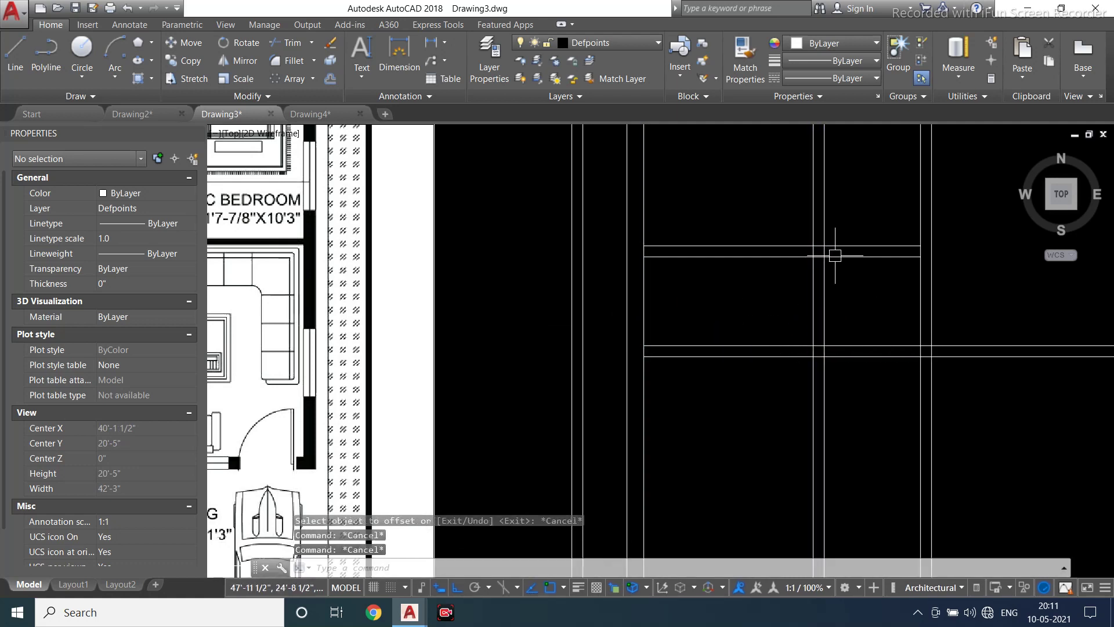
# Trim the toilet's east wall lines where they cross the horizontal walls above and below the toilet
pyautogui.write('tr')
pyautogui.press('Return')
pyautogui.scroll(8, 840, 254)
pyautogui.press('Return')
pyautogui.click(835, 238)
pyautogui.click(615, 215)
pyautogui.scroll(-2, 681, 253)
pyautogui.scroll(-4, 680, 251)
pyautogui.scroll(4, 685, 312)
pyautogui.click(712, 341)
pyautogui.click(557, 338)
pyautogui.scroll(-3, 652, 350)
pyautogui.scroll(-2, 651, 353)
pyautogui.press('Escape')
# Delete the four leftover toilet wall lines above and below the lower toilet
pyautogui.click(682, 382)
pyautogui.click(626, 415)
pyautogui.click(614, 262)
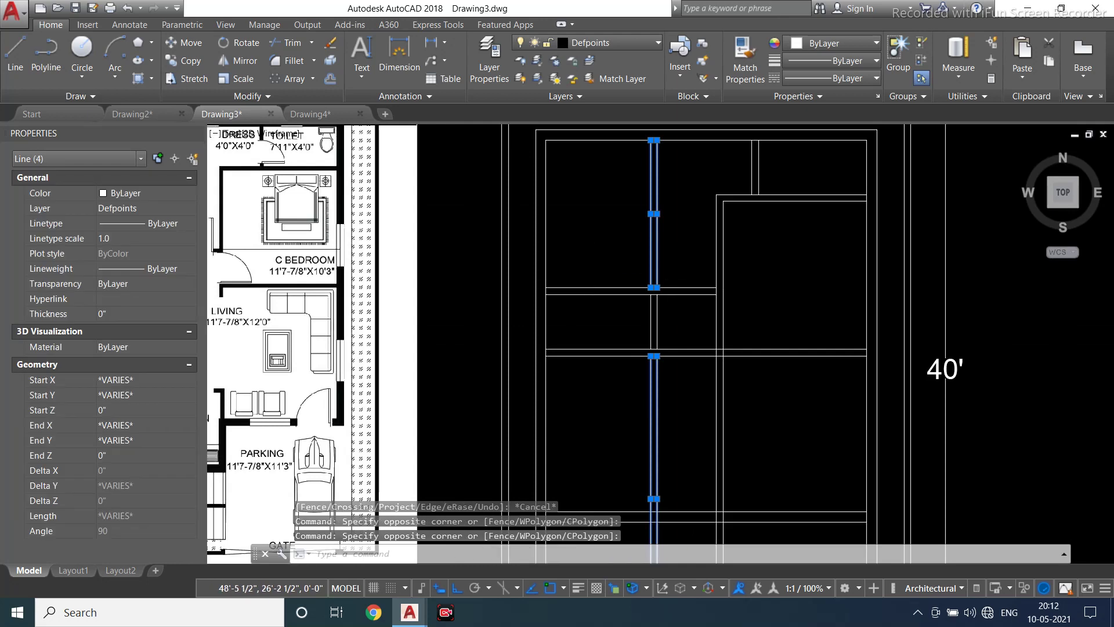
pyautogui.press('Delete')
pyautogui.scroll(-6, 638, 264)
pyautogui.scroll(4, 604, 279)
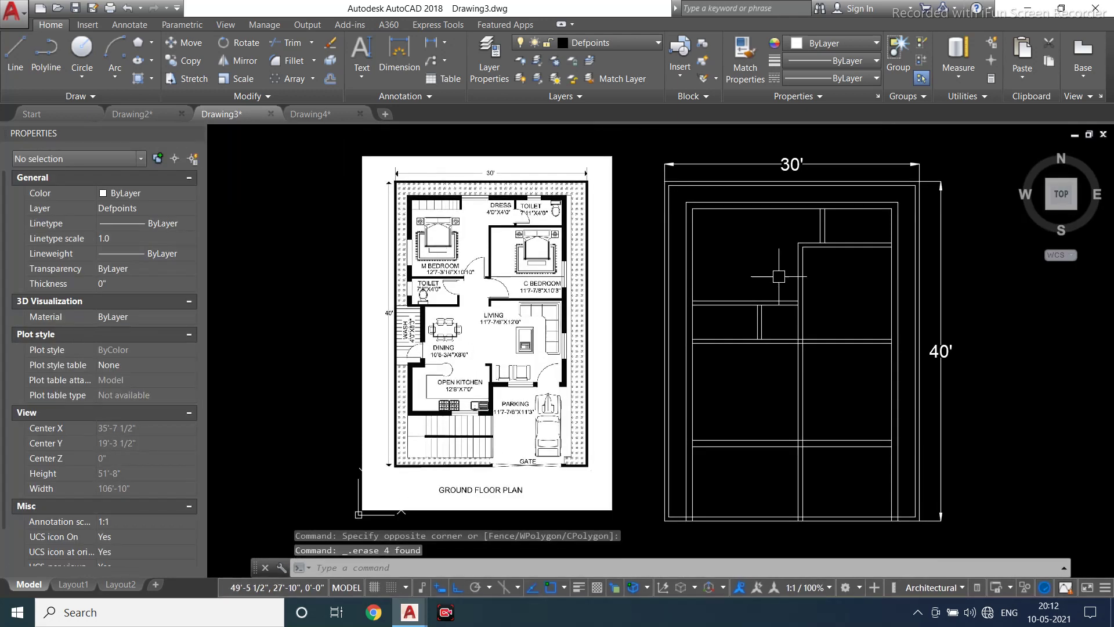
pyautogui.press('Escape')
pyautogui.press('Escape')
pyautogui.scroll(2, 796, 313)
pyautogui.write('t')
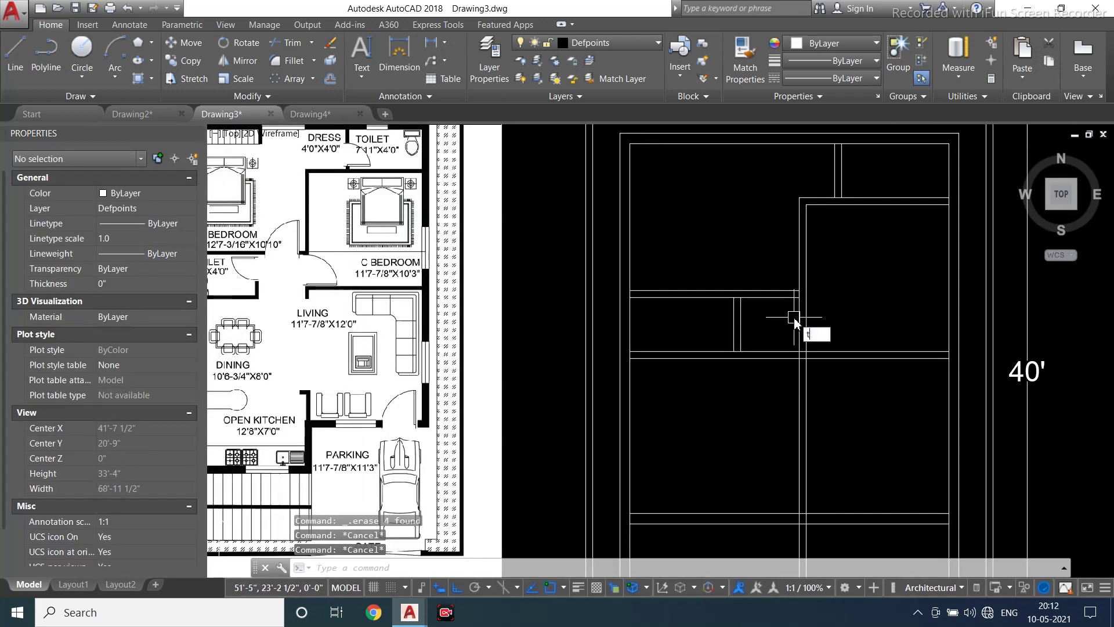
pyautogui.write('r')
pyautogui.press('space')
pyautogui.press('space')
pyautogui.click(779, 323)
pyautogui.press('Escape')
pyautogui.press('Escape')
pyautogui.press('Escape')
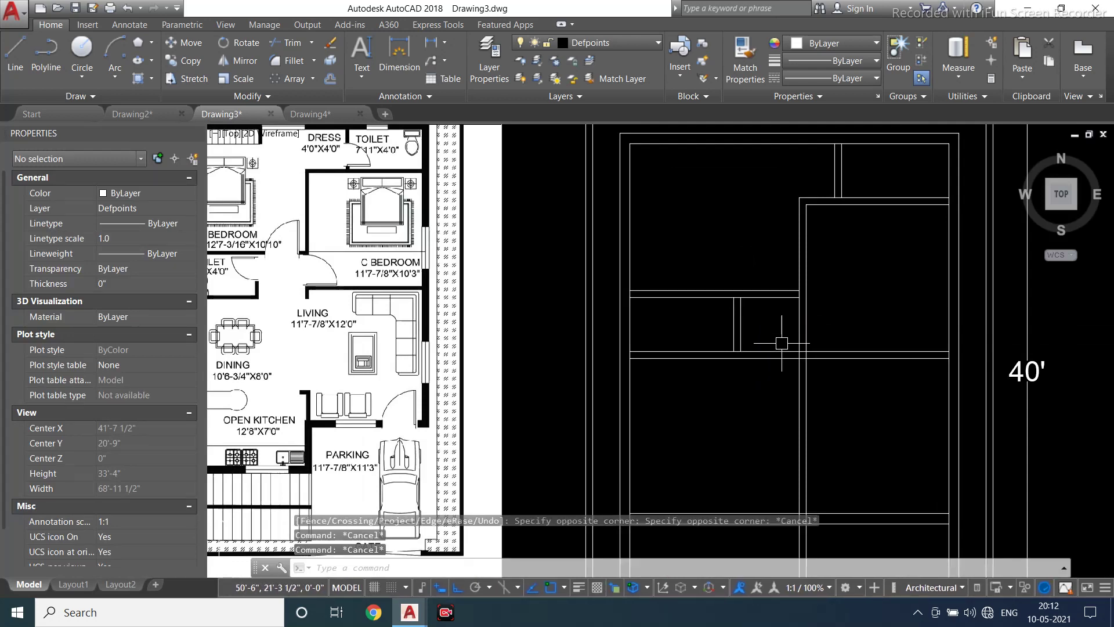
# Fillet the outer lines of the lower toilet's east and bottom walls into a square corner
pyautogui.scroll(4, 756, 370)
pyautogui.write('f')
pyautogui.press('space')
pyautogui.click(692, 336)
pyautogui.click(720, 301)
pyautogui.scroll(-5, 679, 373)
pyautogui.scroll(4, 703, 375)
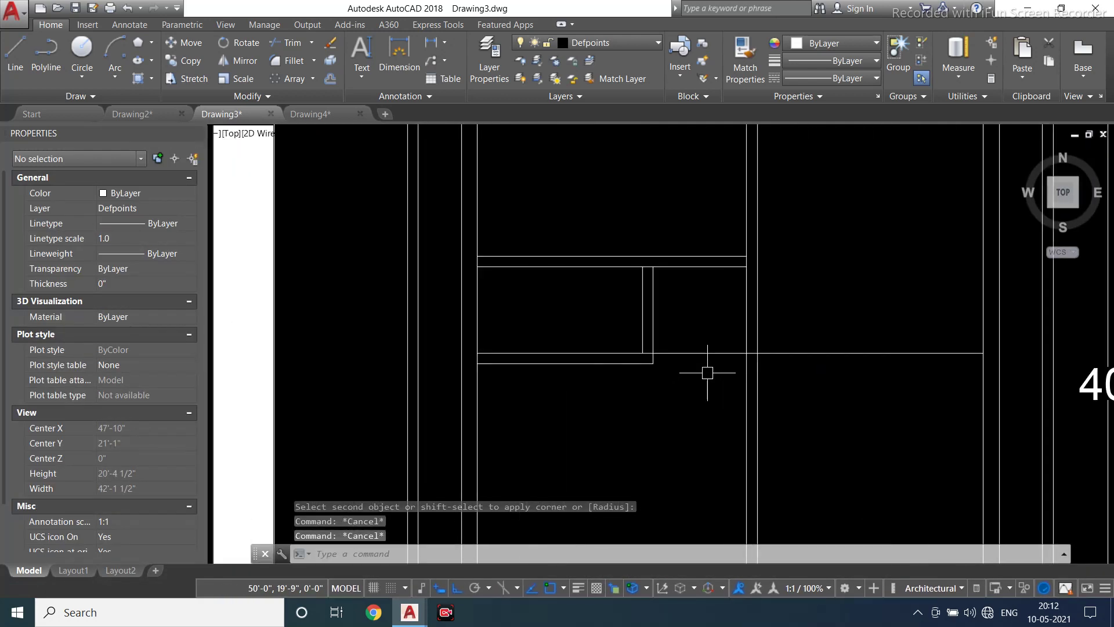
pyautogui.press('Escape')
# Trim the remaining horizontal line between the lower toilet's east wall and the central vertical wall
pyautogui.write('tr')
pyautogui.press('space')
pyautogui.press('space')
pyautogui.click(687, 399)
pyautogui.click(676, 350)
pyautogui.scroll(-4, 694, 383)
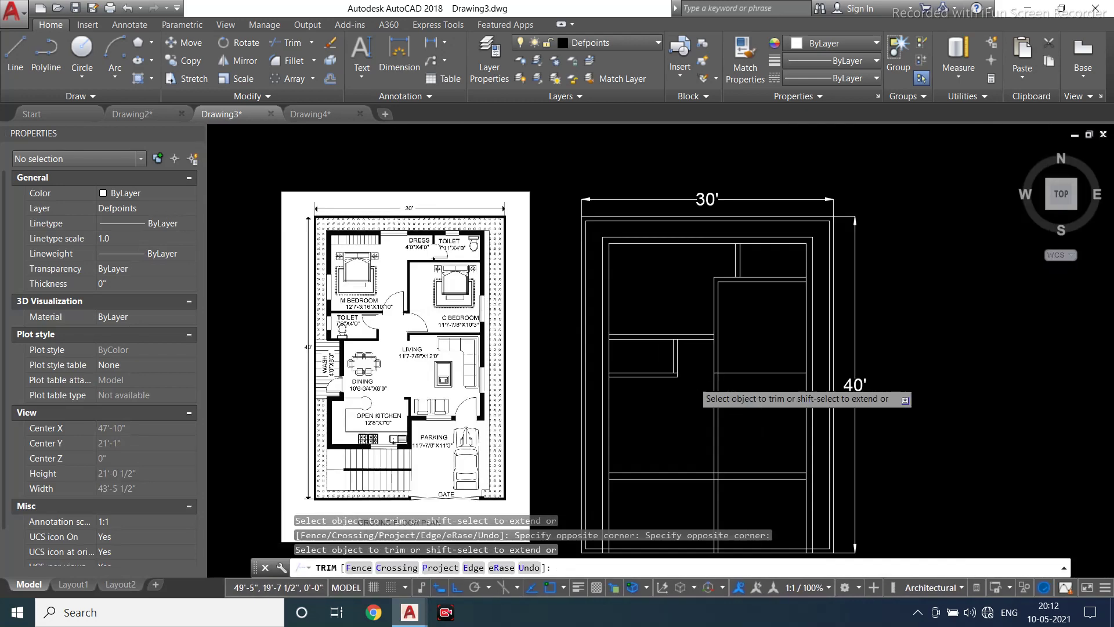
pyautogui.scroll(4, 676, 380)
pyautogui.press('Escape')
# Fillet the inner lines of the lower toilet's bottom and east walls into a square corner
pyautogui.write('f')
pyautogui.press('space')
pyautogui.click(645, 340)
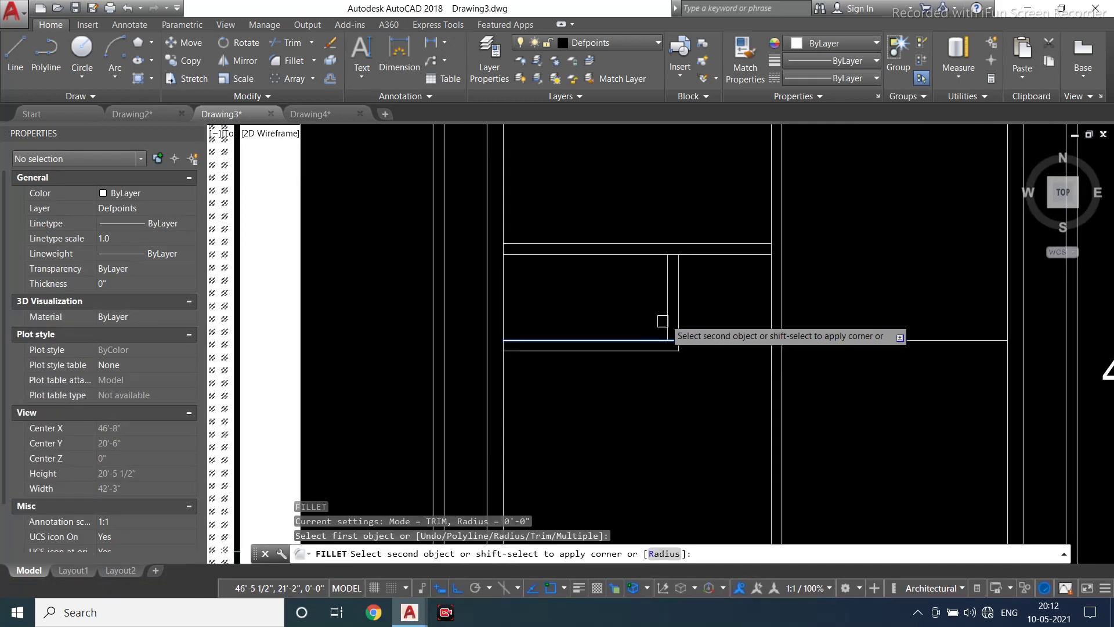
pyautogui.press('Escape')
pyautogui.scroll(-5, 718, 335)
pyautogui.scroll(2, 729, 331)
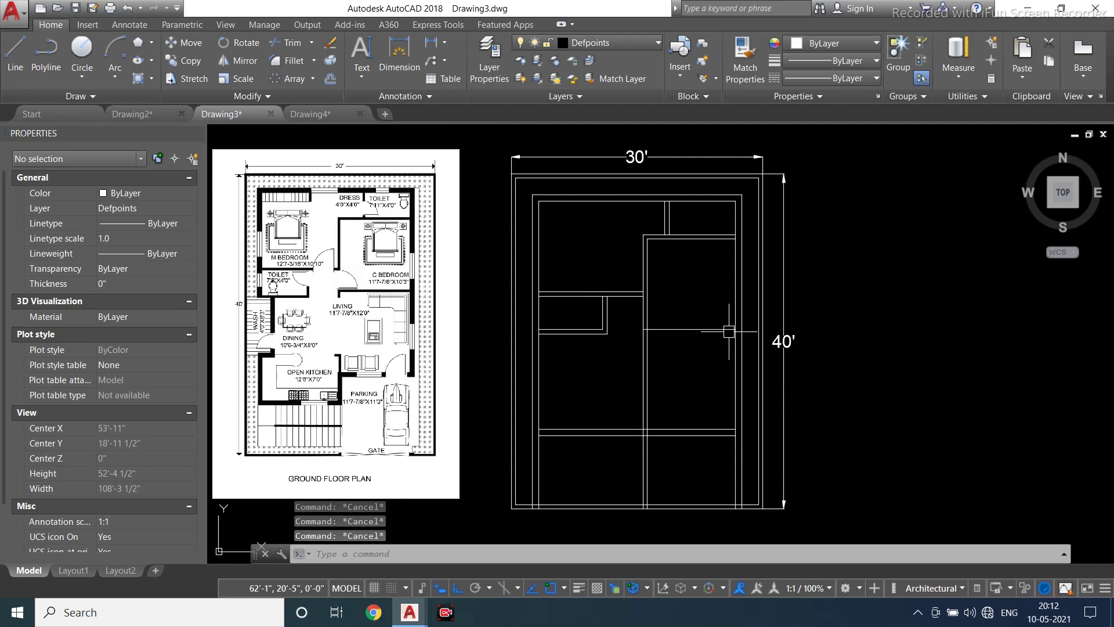
# Offset the C Bedroom's bottom line 6" downward to form the wall between bedroom and living room
pyautogui.write('o')
pyautogui.press('space')
pyautogui.press('space')
pyautogui.click(711, 336)
pyautogui.click(701, 385)
pyautogui.press('Escape')
pyautogui.moveTo(643, 390); pyautogui.dragTo(687, 397, button='middle')
pyautogui.press('Escape')
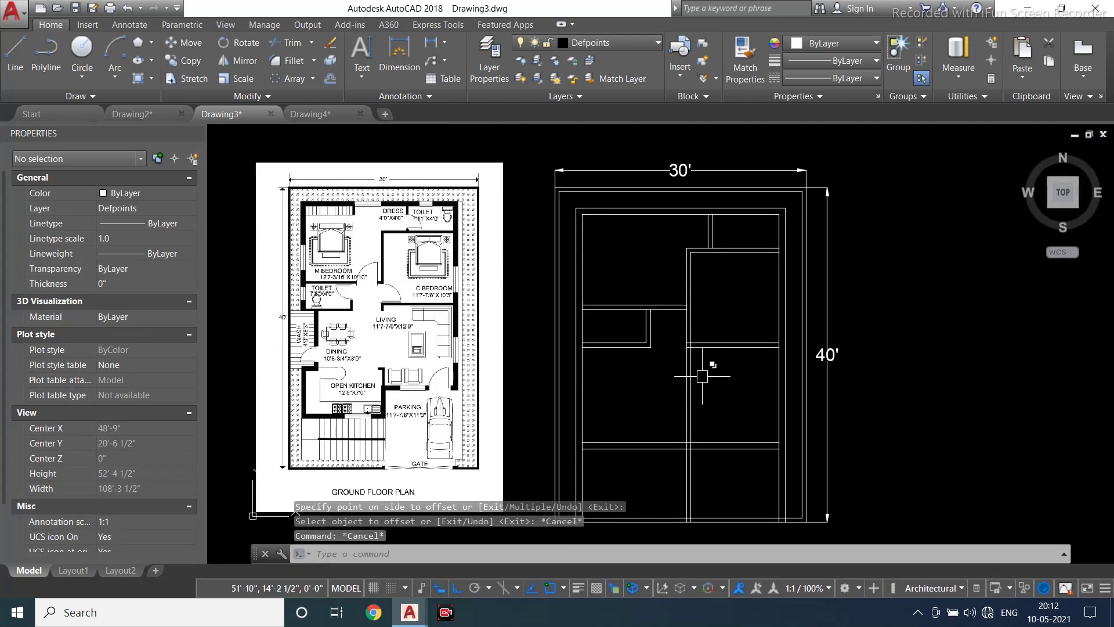
pyautogui.press('Escape')
pyautogui.press('Escape')
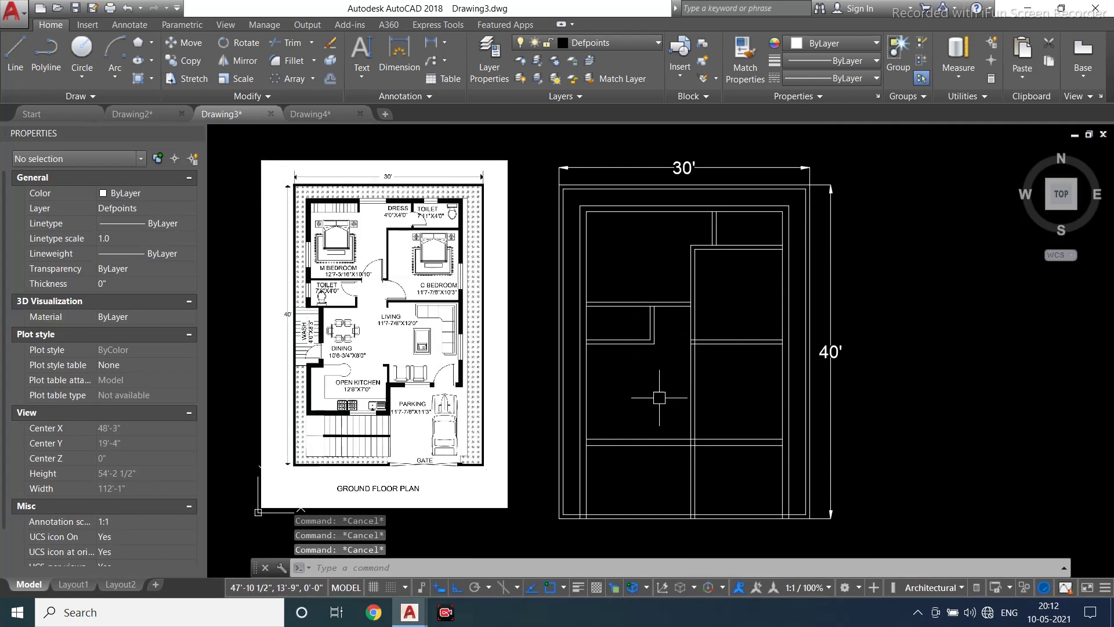
# Offset the bottom line of the lower toilet's south wall 7' downward
pyautogui.moveTo(631, 368); pyautogui.dragTo(631, 310, button='middle')
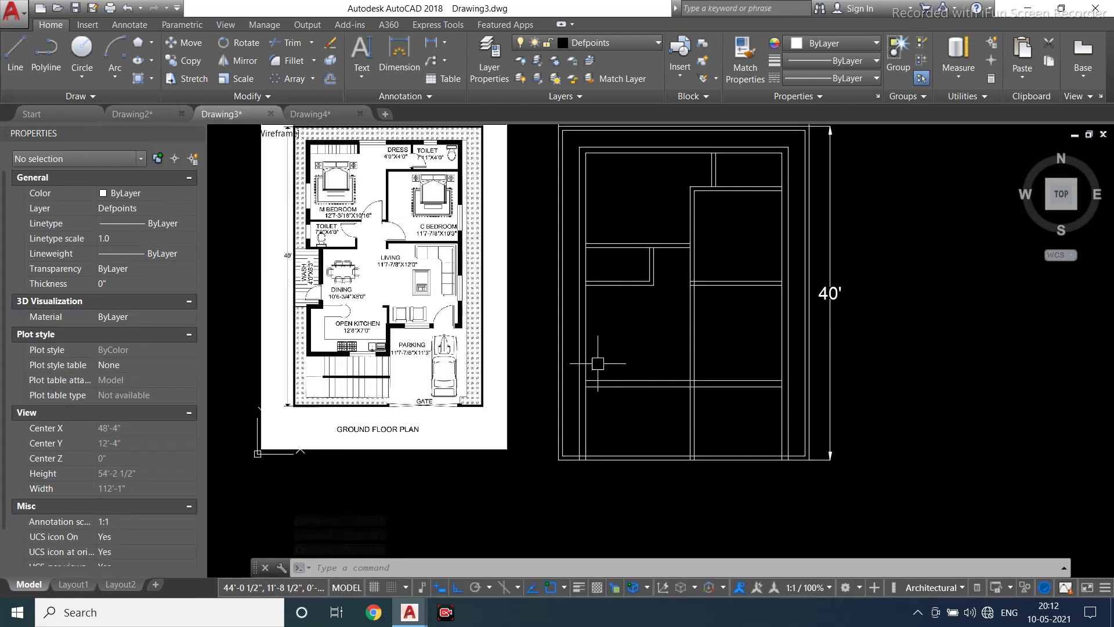
pyautogui.scroll(4, 349, 278)
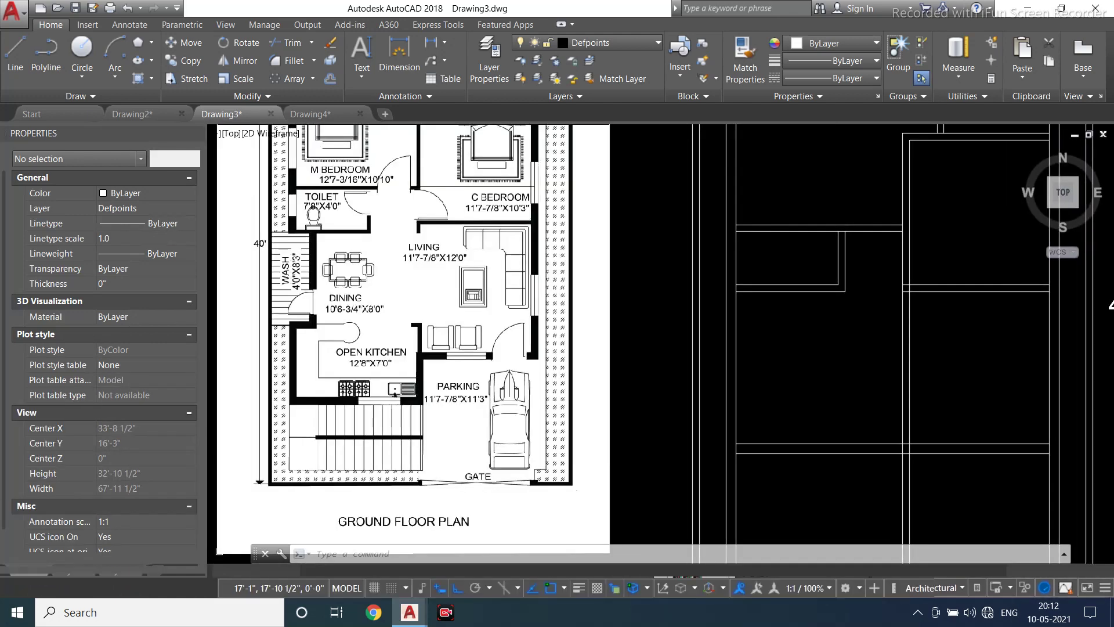
pyautogui.scroll(-4, 437, 323)
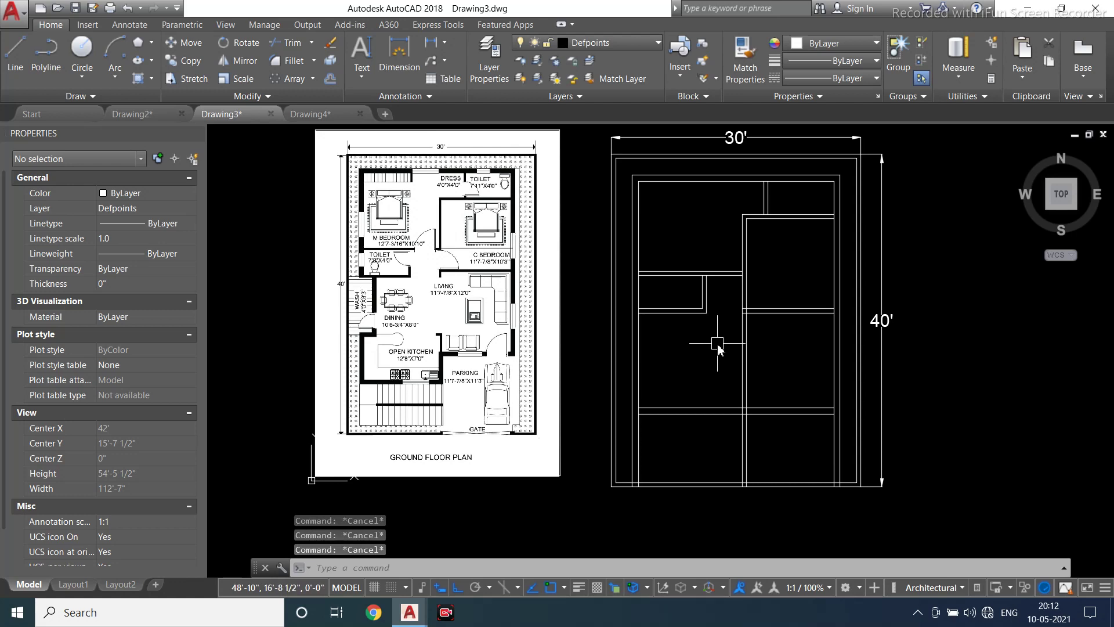
pyautogui.write('o')
pyautogui.press('Return')
pyautogui.write("7'")
pyautogui.press('Return')
pyautogui.scroll(2, 682, 342)
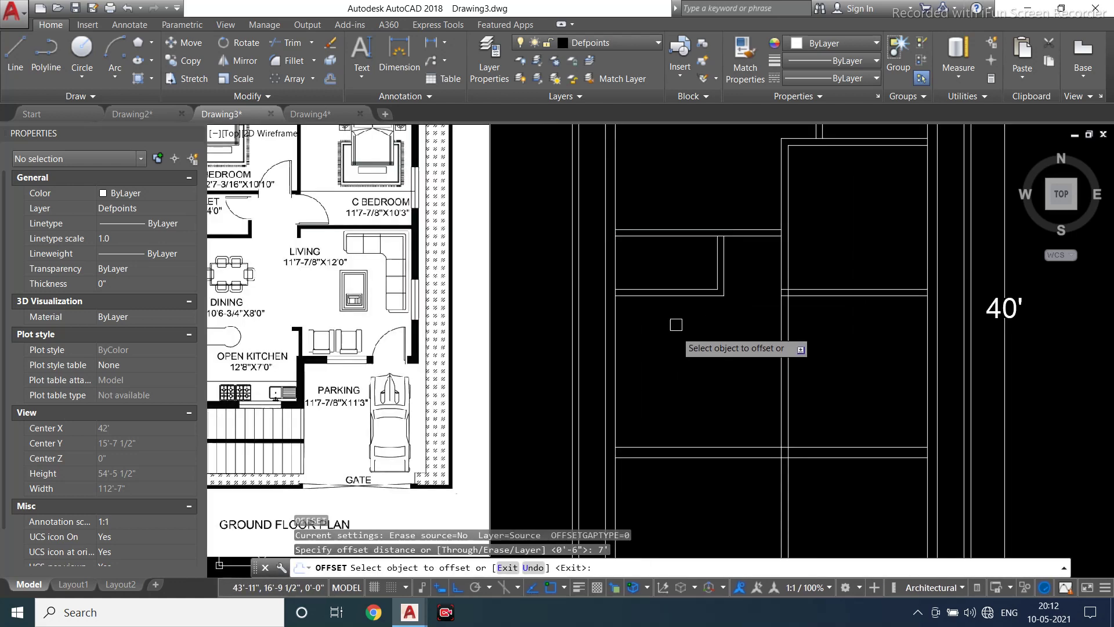
pyautogui.click(687, 299)
pyautogui.click(693, 399)
pyautogui.press('Escape')
pyautogui.press('Escape')
pyautogui.scroll(-2, 711, 386)
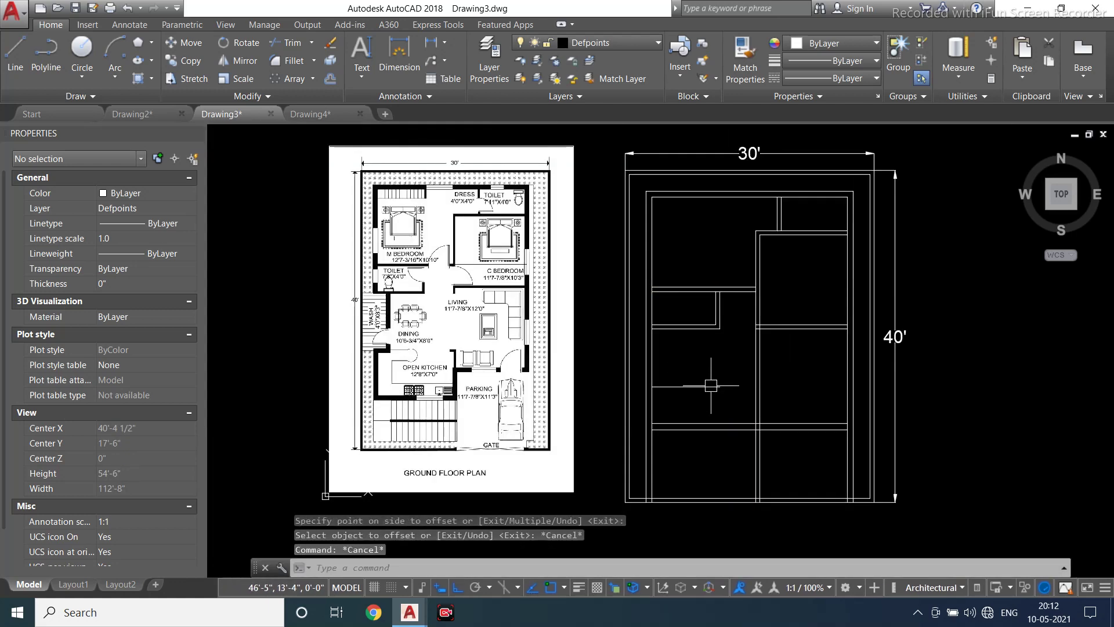
# Extend the horizontal line offset below the lower toilet eastward to the central vertical wall
pyautogui.press('Return')
pyautogui.press('Return')
pyautogui.click(728, 358)
pyautogui.click(699, 389)
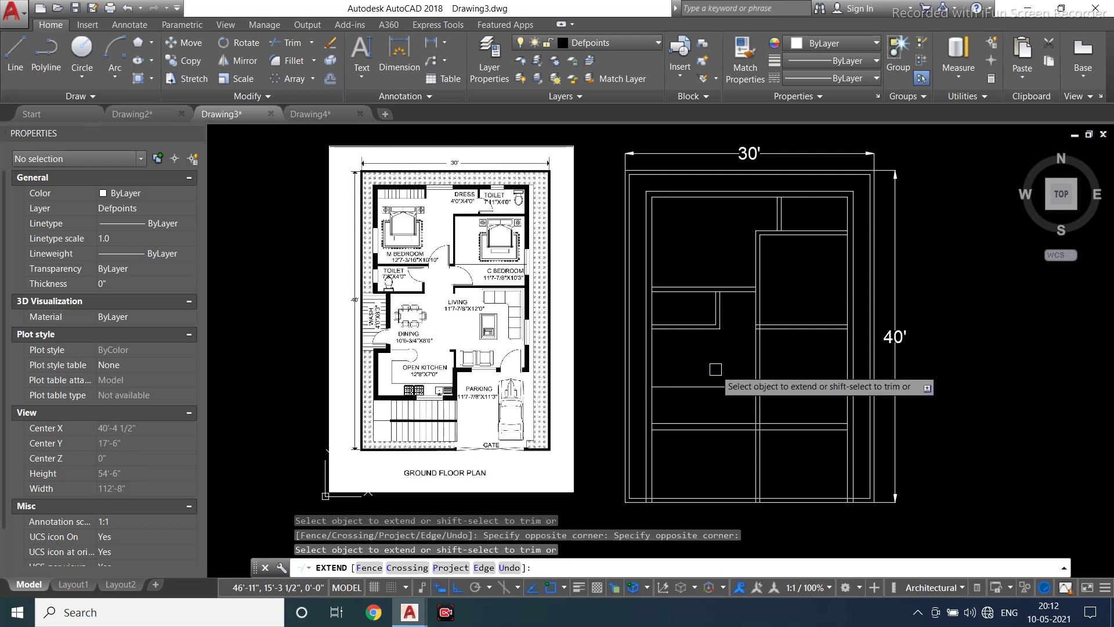
pyautogui.scroll(2, 724, 366)
pyautogui.click(726, 367)
pyautogui.click(699, 398)
pyautogui.scroll(-4, 778, 361)
pyautogui.press('Escape')
pyautogui.scroll(6, 586, 368)
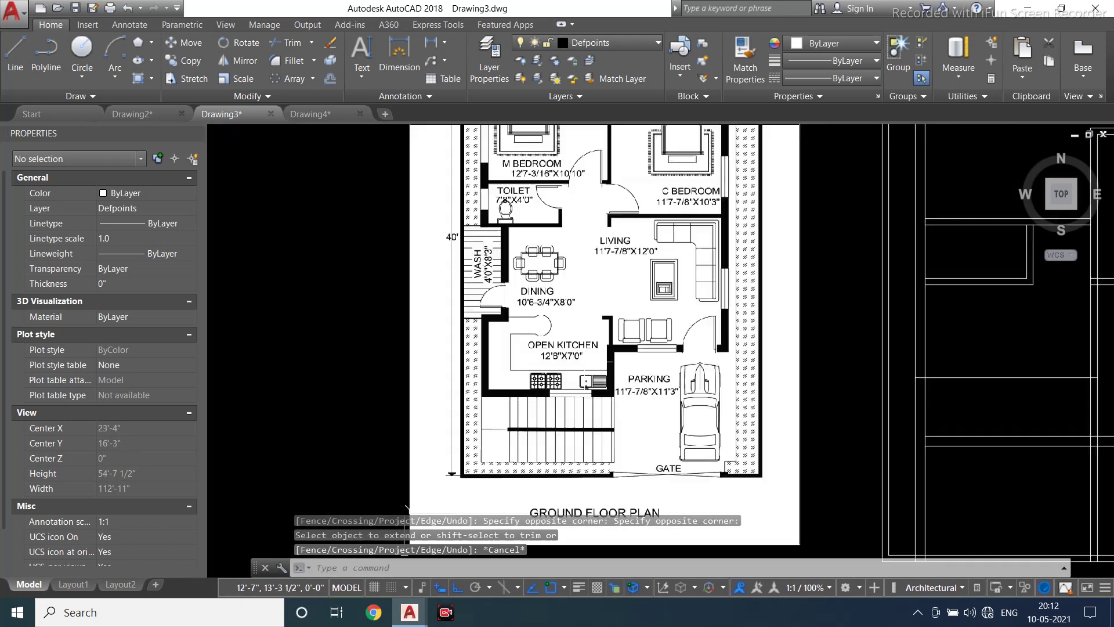
# Offset the extended horizontal line below the lower toilet 6" downward to form the dining and kitchen wall
pyautogui.scroll(-2, 586, 372)
pyautogui.press('Escape')
pyautogui.press('Escape')
pyautogui.scroll(2, 810, 384)
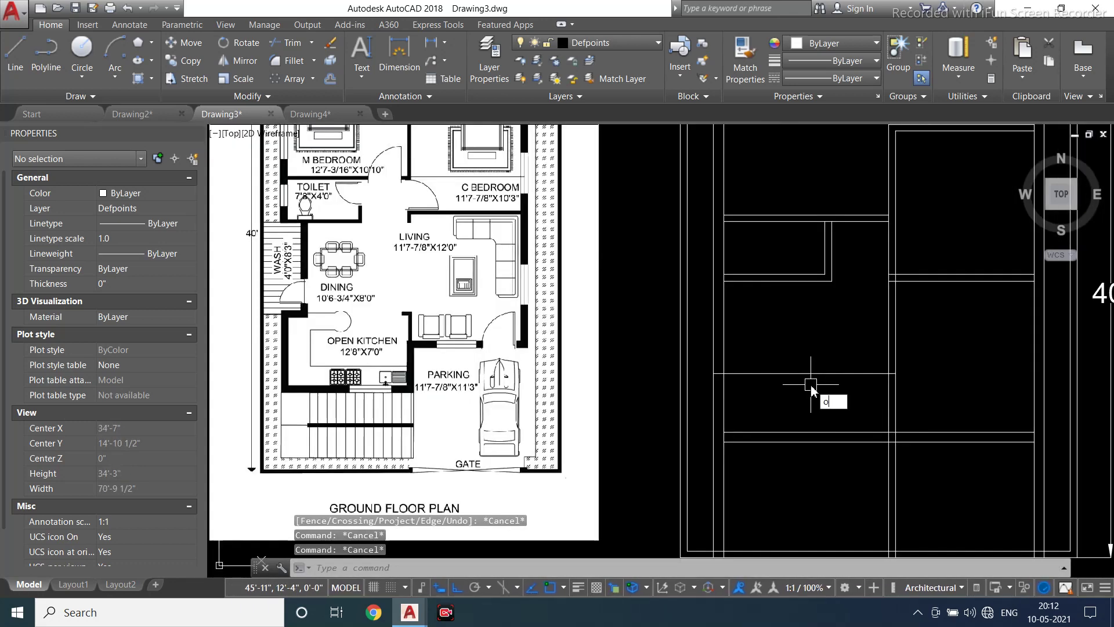
pyautogui.write('o')
pyautogui.press('Return')
pyautogui.write('6')
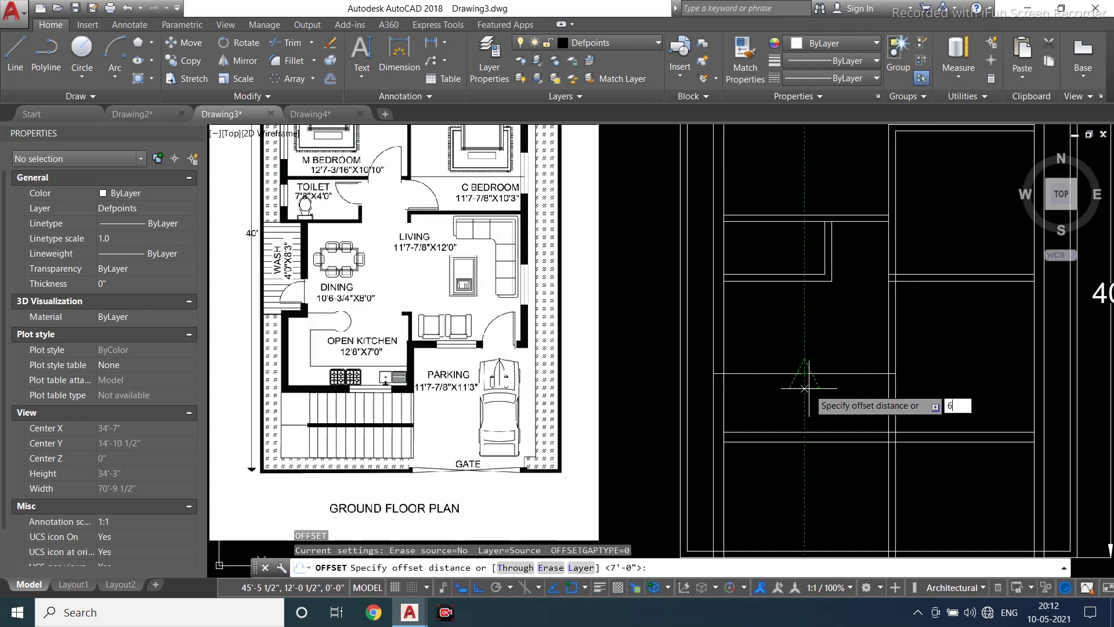
pyautogui.press('Return')
pyautogui.click(825, 373)
pyautogui.click(813, 386)
pyautogui.press('Return')
# Offset the lower line of the dining and kitchen wall 7' downward to set the kitchen's depth
pyautogui.press('Return')
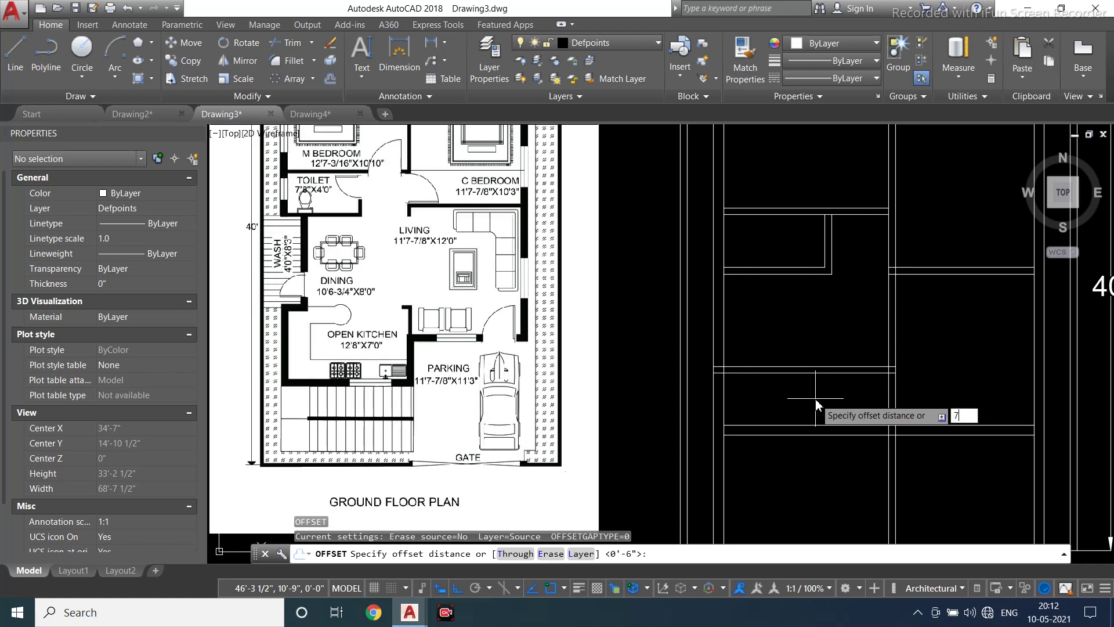
pyautogui.press('Return')
pyautogui.click(839, 381)
pyautogui.click(840, 377)
pyautogui.click(837, 445)
pyautogui.moveTo(817, 442); pyautogui.dragTo(772, 325, button='middle')
pyautogui.press('Escape')
# Offset the kitchen's bottom line 9" downward to form the wall between kitchen and staircase
pyautogui.write('o')
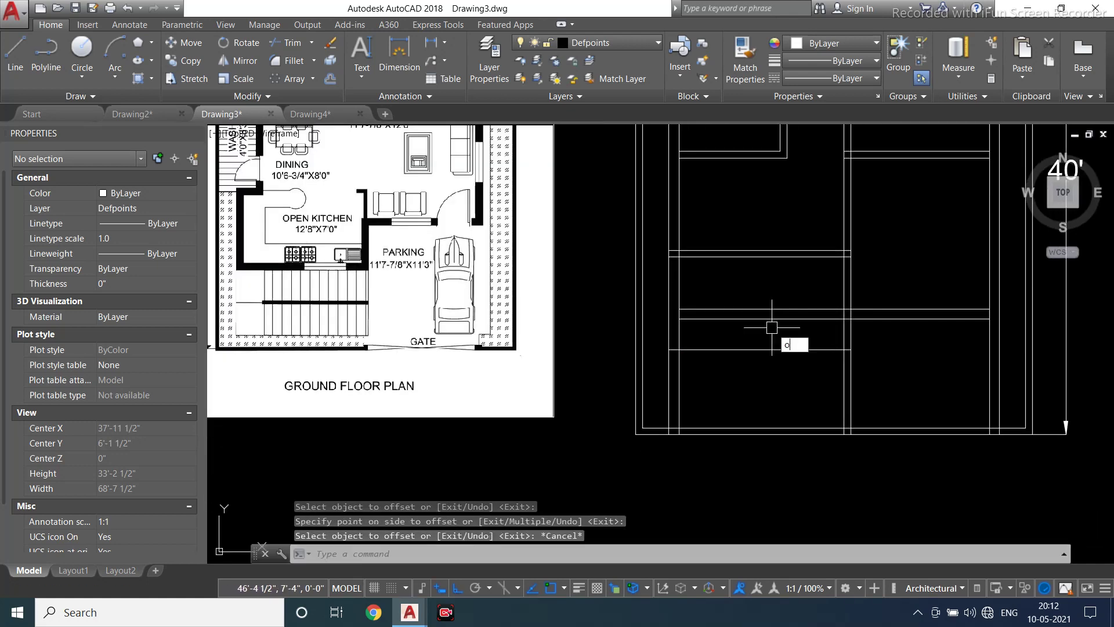
pyautogui.press('Return')
pyautogui.write('9')
pyautogui.press('Return')
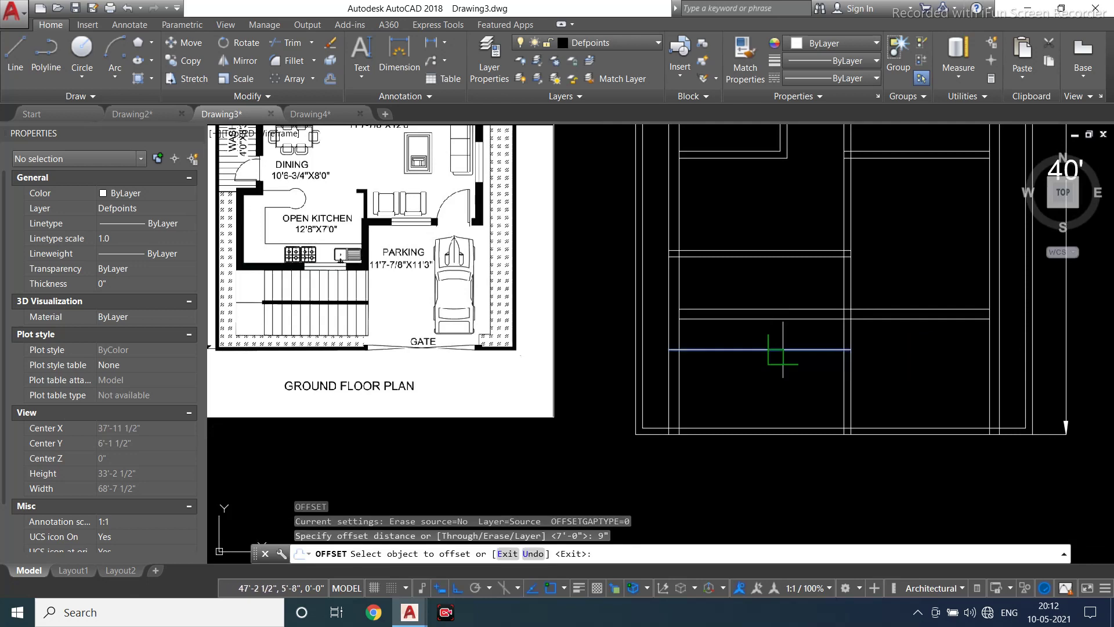
pyautogui.click(783, 350)
pyautogui.click(776, 371)
pyautogui.press('Escape')
pyautogui.press('Escape')
pyautogui.click(928, 291)
pyautogui.click(907, 339)
pyautogui.moveTo(906, 338); pyautogui.dragTo(902, 371, button='middle')
pyautogui.press('Escape')
pyautogui.press('Escape')
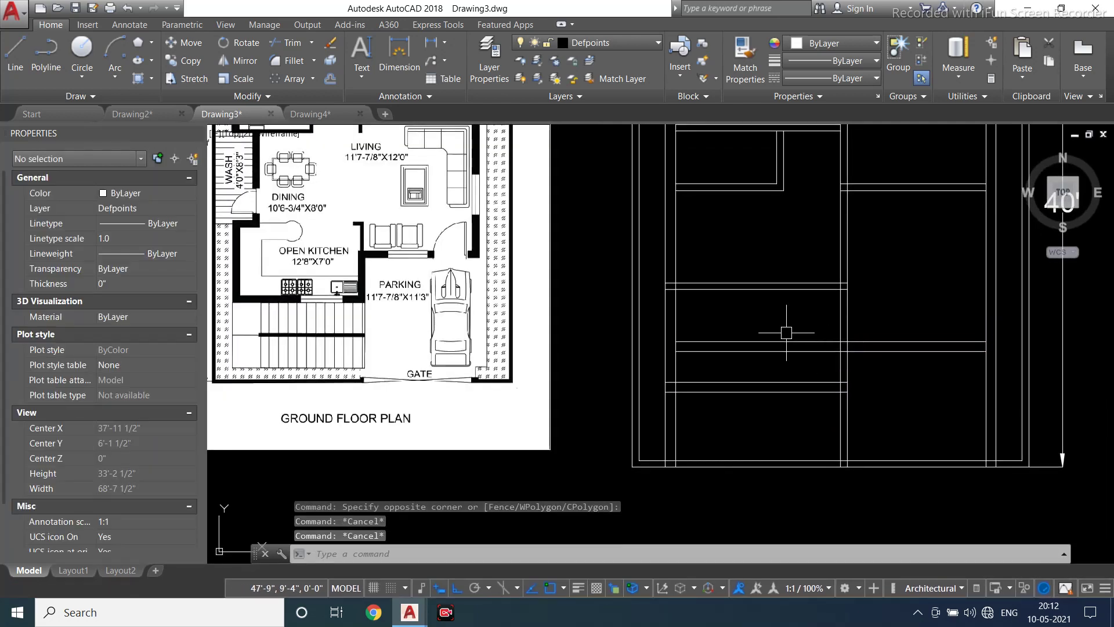
pyautogui.write('tr')
pyautogui.press('Return')
pyautogui.press('Return')
pyautogui.scroll(2, 813, 341)
pyautogui.scroll(-4, 792, 328)
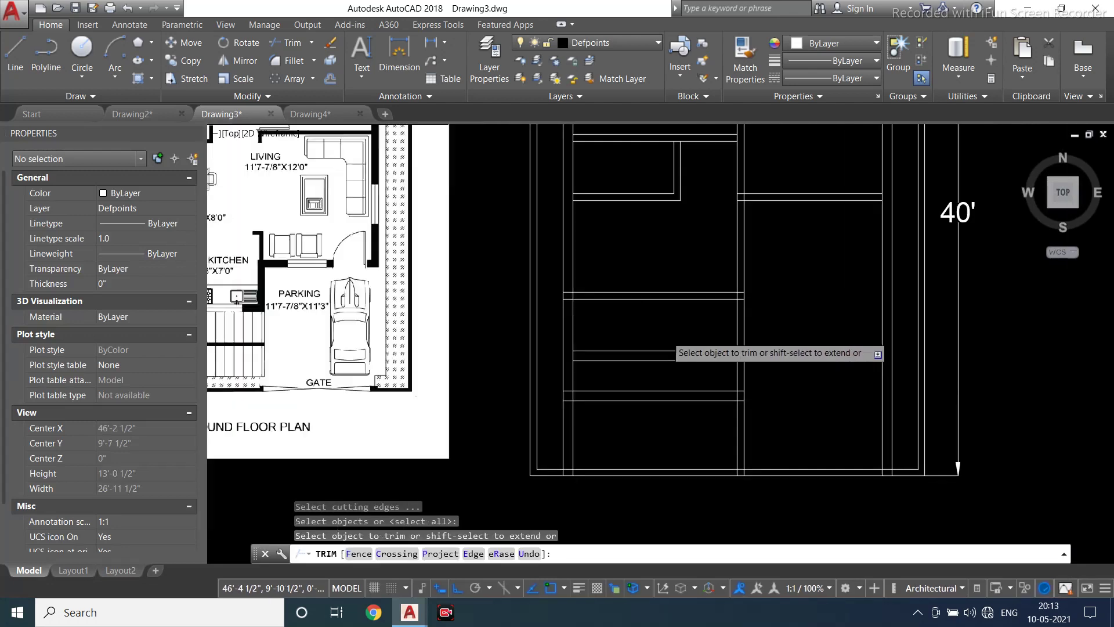
pyautogui.press('Escape')
# Delete the two full-width horizontal lines crossing the kitchen and living area
pyautogui.click(793, 326)
pyautogui.click(761, 394)
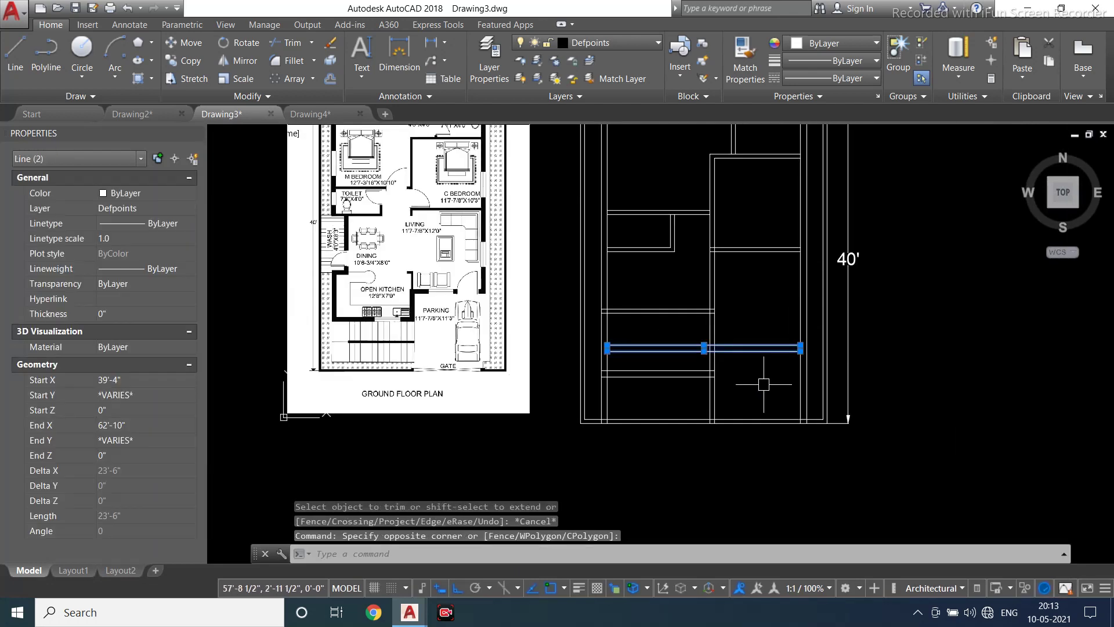
pyautogui.press('Delete')
pyautogui.scroll(3, 739, 334)
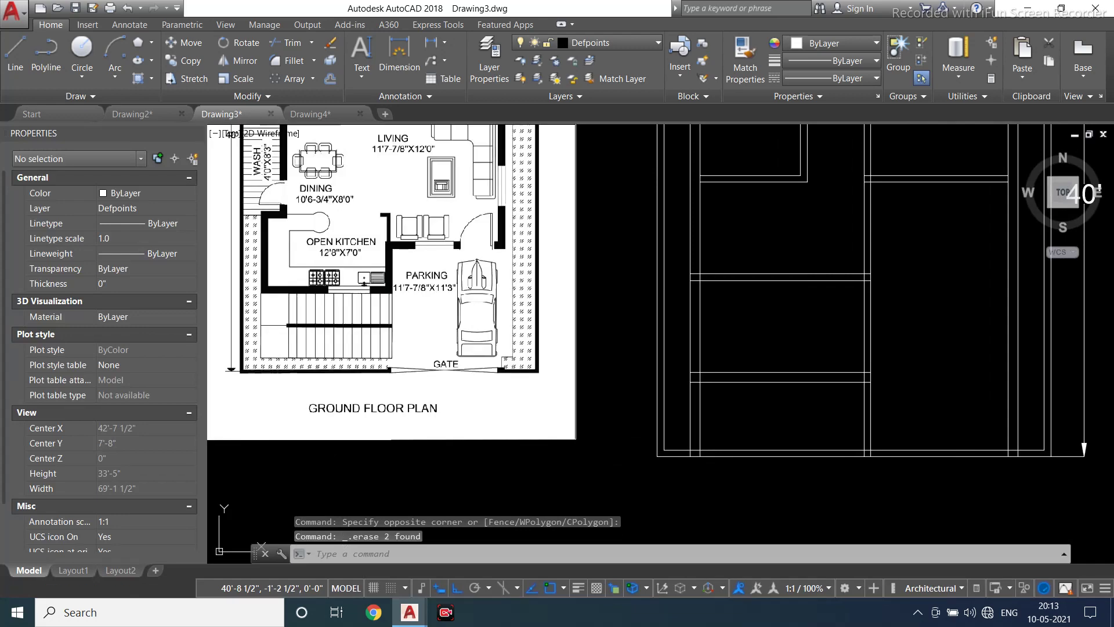
pyautogui.scroll(-3, 349, 279)
pyautogui.scroll(3, 637, 361)
pyautogui.press('Escape')
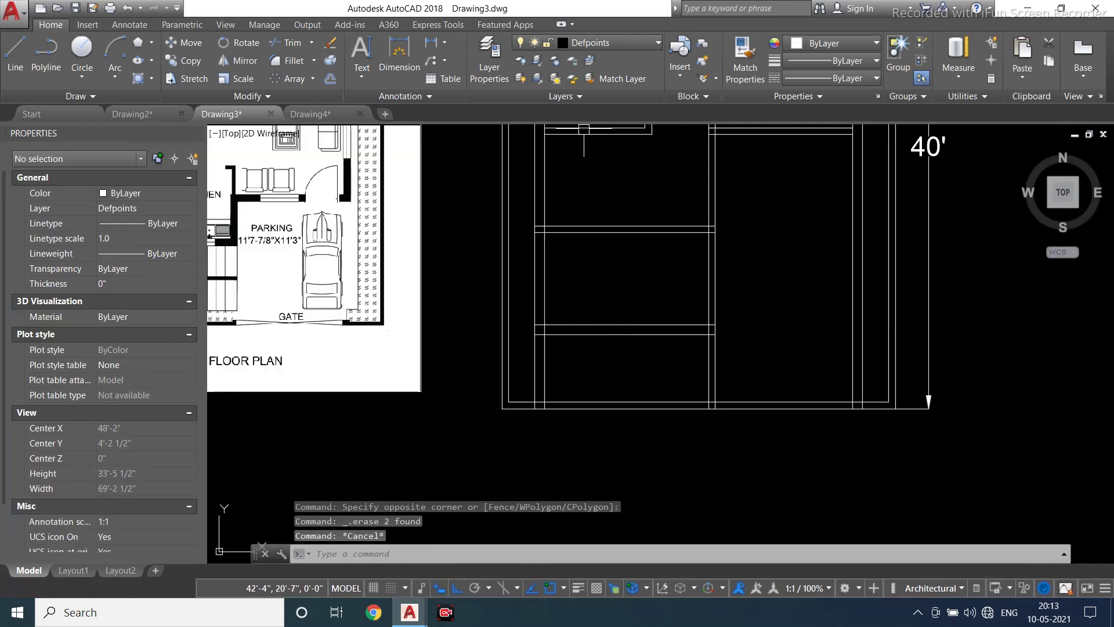
# Measure the vertical distance from the west end of the kitchen's bottom wall to the plot's south boundary
pyautogui.click(399, 55)
pyautogui.scroll(2, 489, 374)
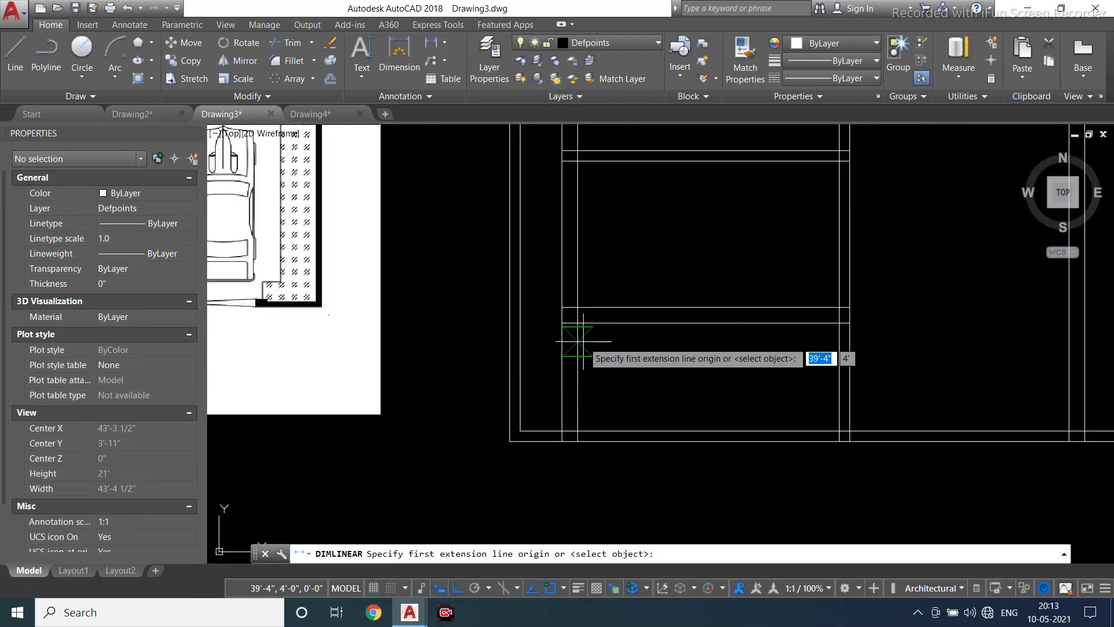
pyautogui.click(562, 323)
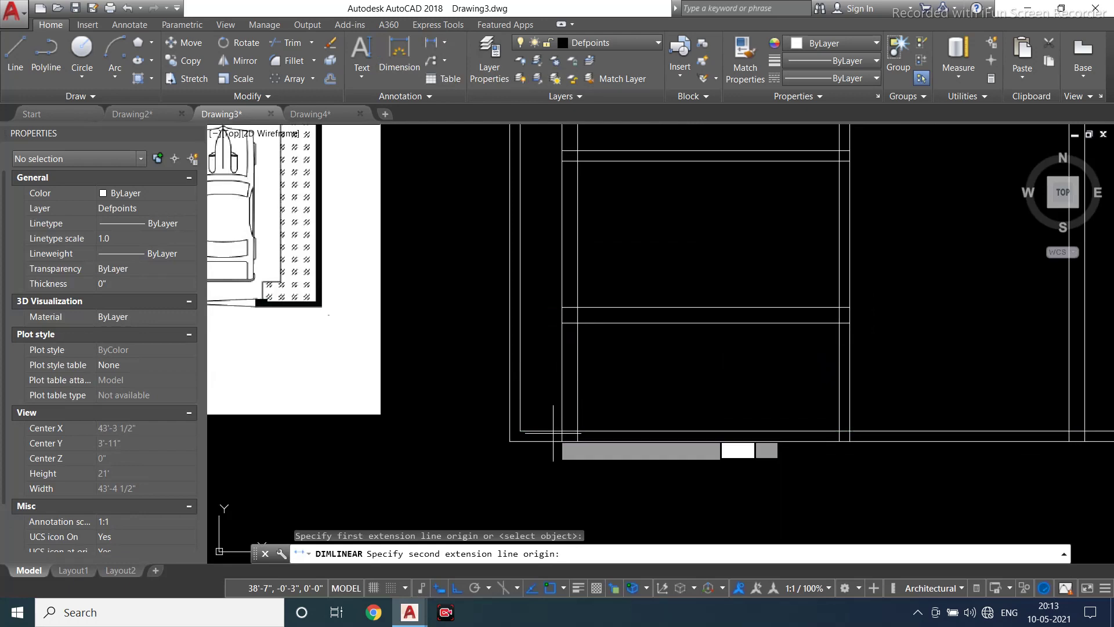
pyautogui.click(553, 433)
pyautogui.scroll(-5, 578, 444)
pyautogui.press('Escape')
# Move all the house wall lines inside the plot boundary 1' upward
pyautogui.scroll(4, 609, 318)
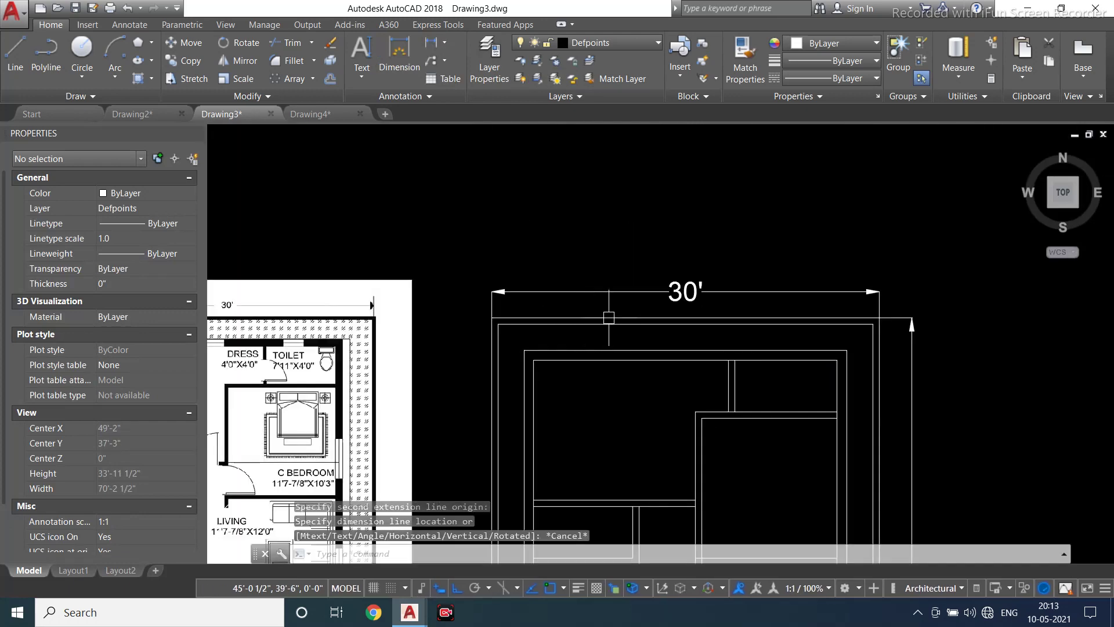
pyautogui.scroll(2, 609, 317)
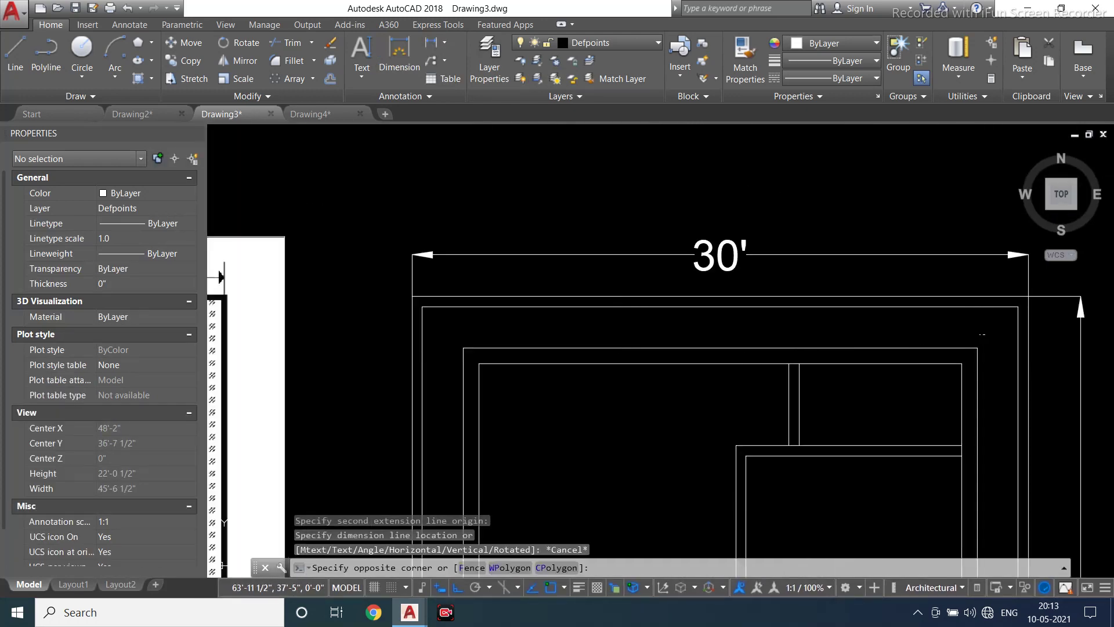
pyautogui.scroll(-6, 982, 335)
pyautogui.scroll(3, 706, 410)
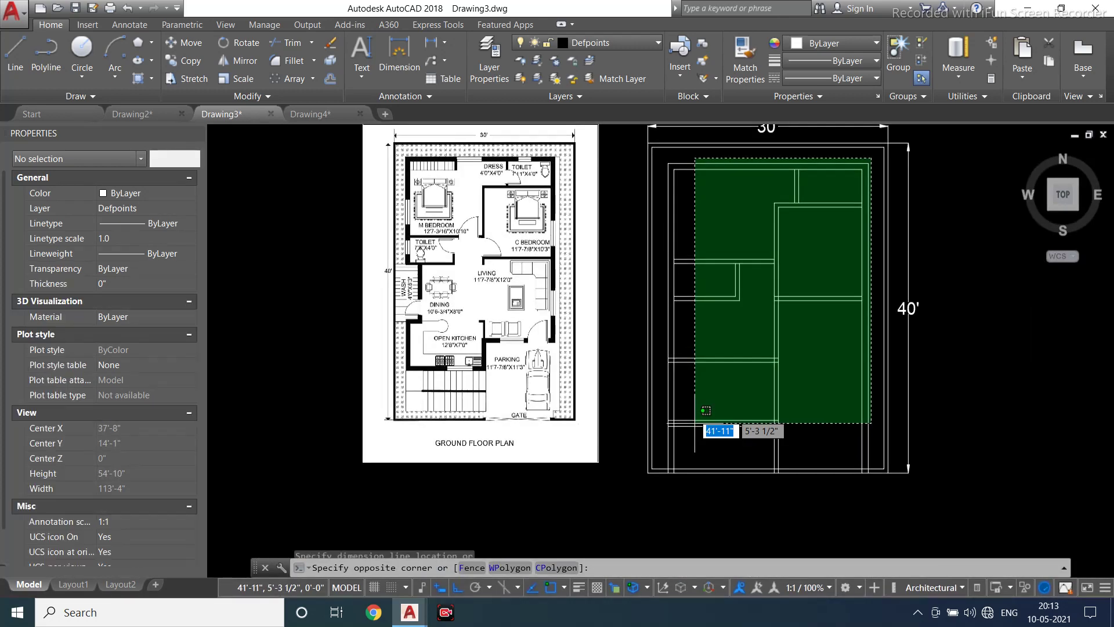
pyautogui.click(673, 430)
pyautogui.moveTo(714, 198); pyautogui.dragTo(684, 266, button='middle')
pyautogui.write('m')
pyautogui.press('Return')
pyautogui.scroll(5, 684, 266)
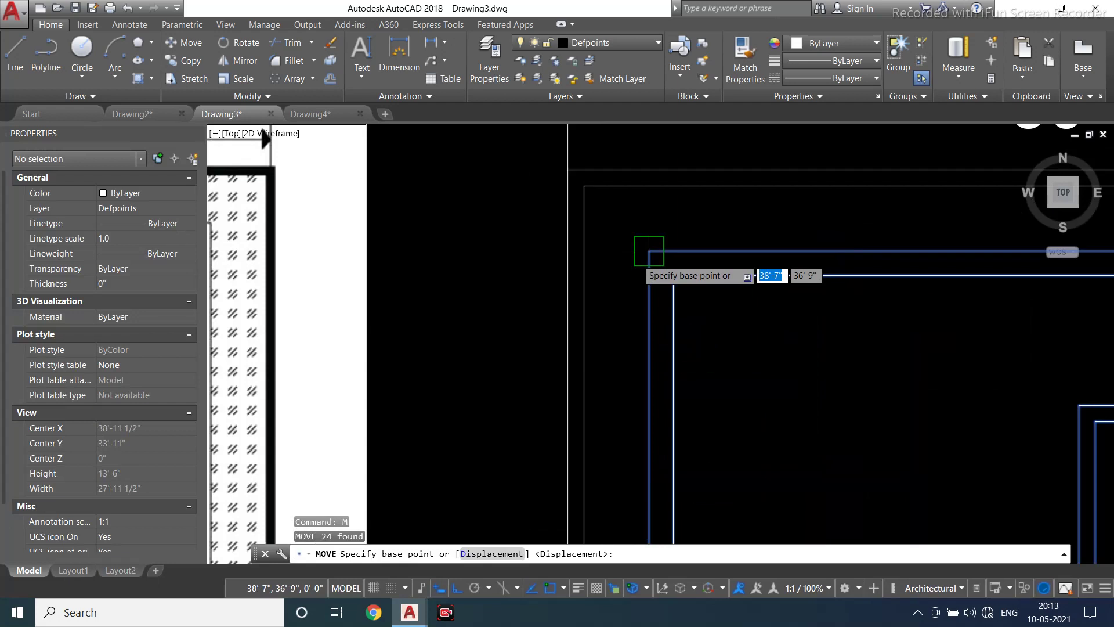
pyautogui.click(649, 243)
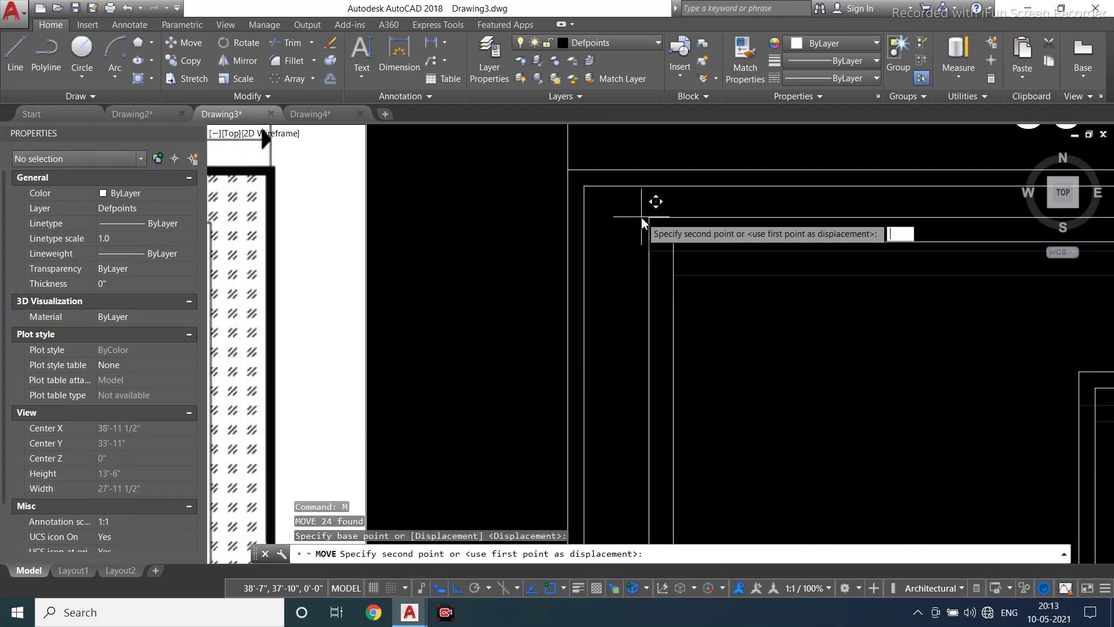
pyautogui.write("1'")
pyautogui.press('Return')
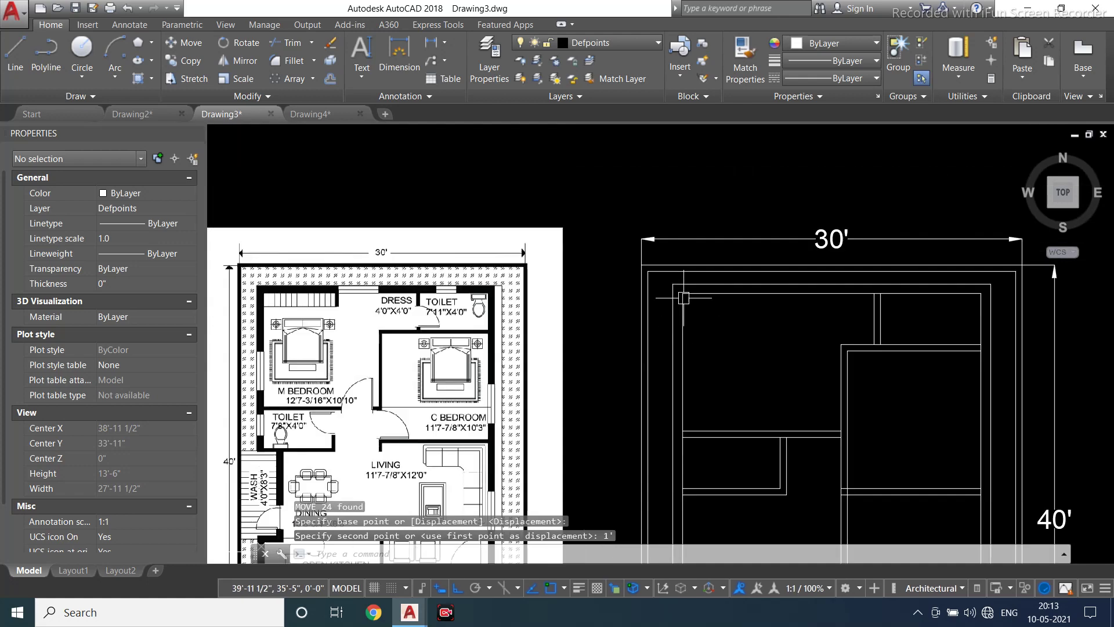
pyautogui.click(429, 45)
pyautogui.scroll(2, 666, 254)
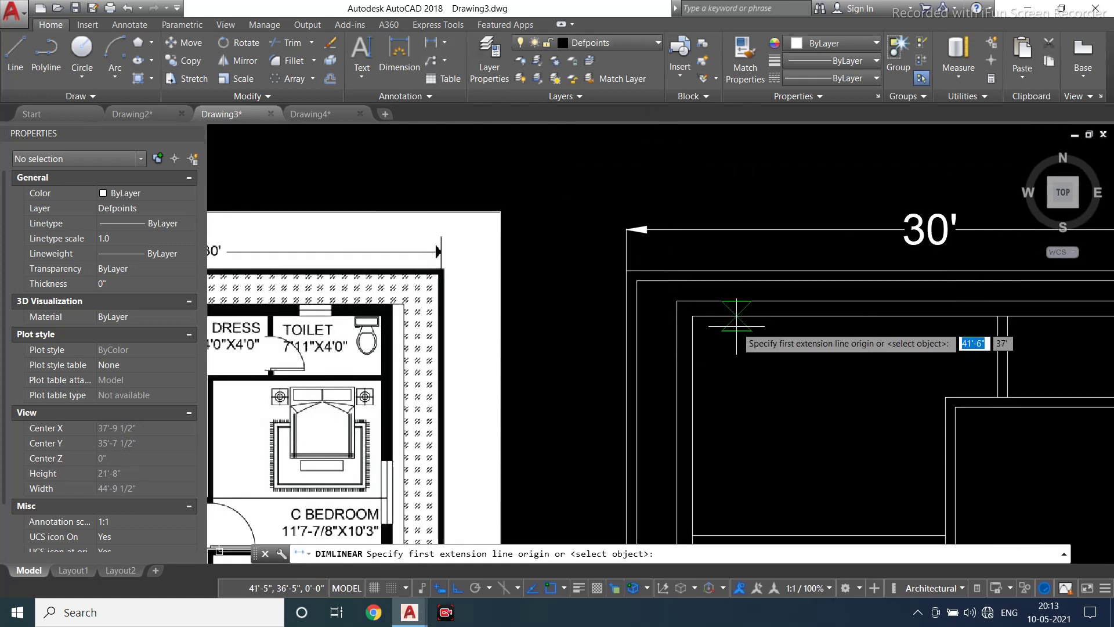
pyautogui.click(736, 318)
pyautogui.press('Escape')
pyautogui.scroll(2, 663, 199)
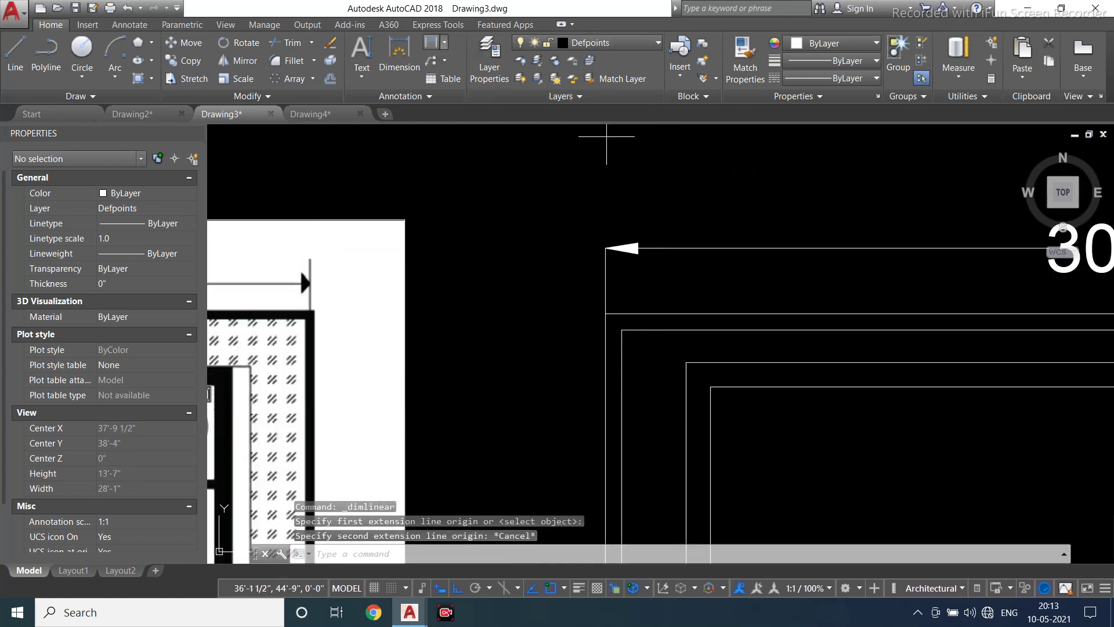
pyautogui.click(429, 45)
pyautogui.click(686, 330)
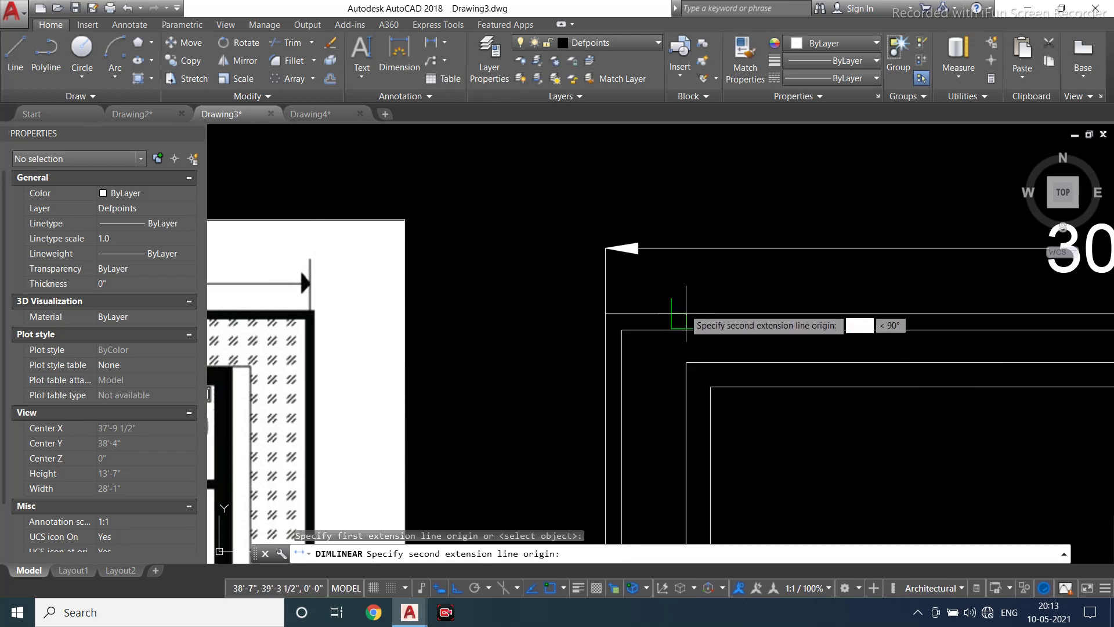
pyautogui.press('Escape')
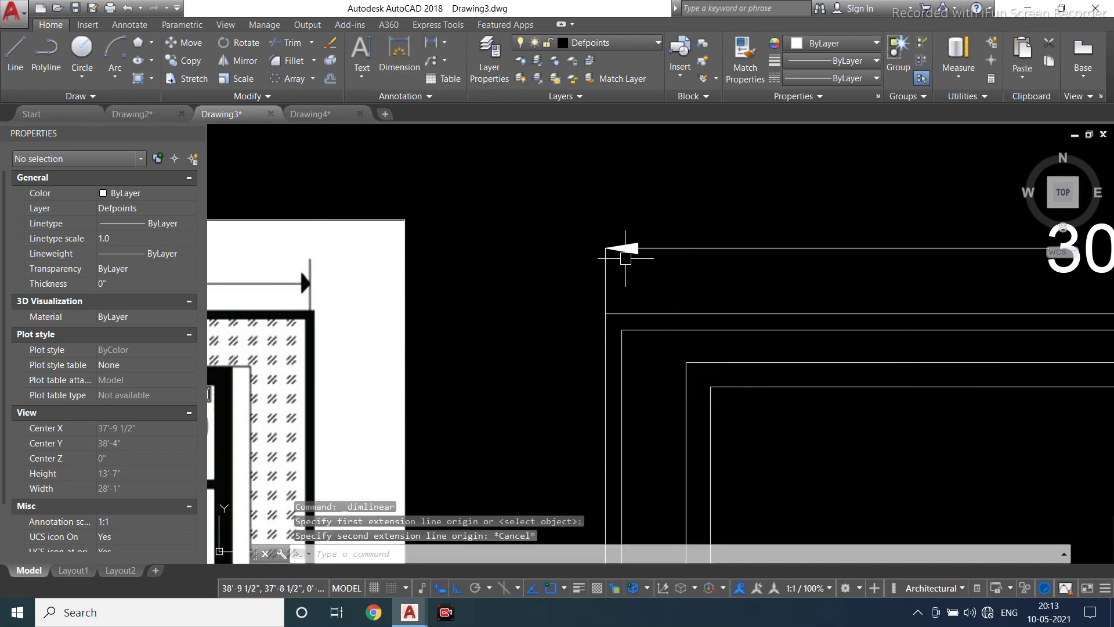
# Measure the gap between the house's top-left outer corner and the inner line of the north boundary wall
pyautogui.press('Return')
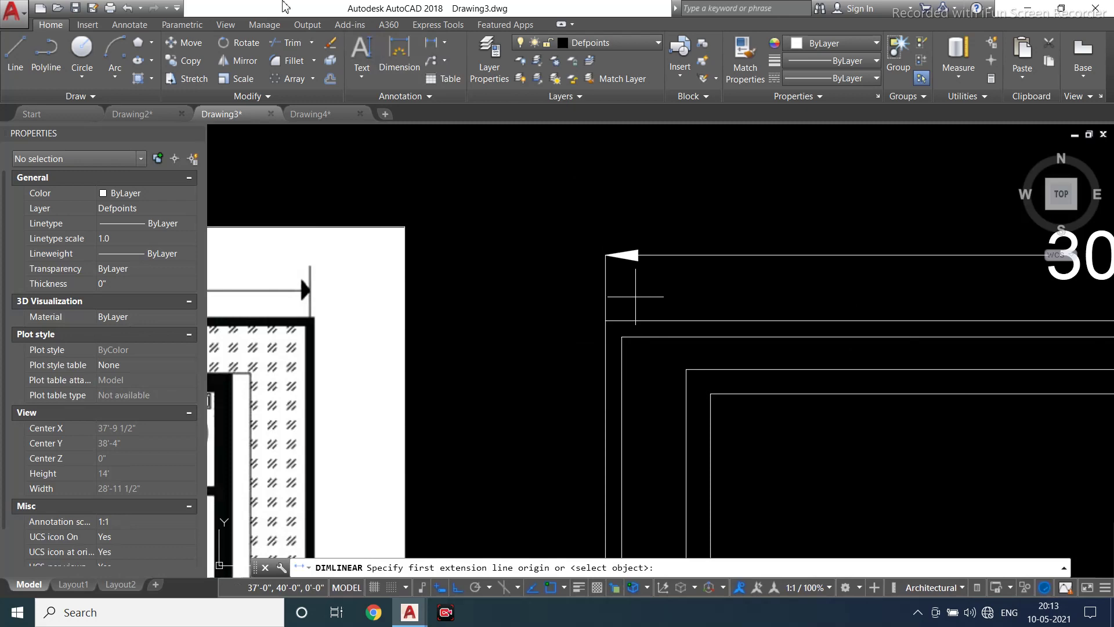
pyautogui.click(432, 44)
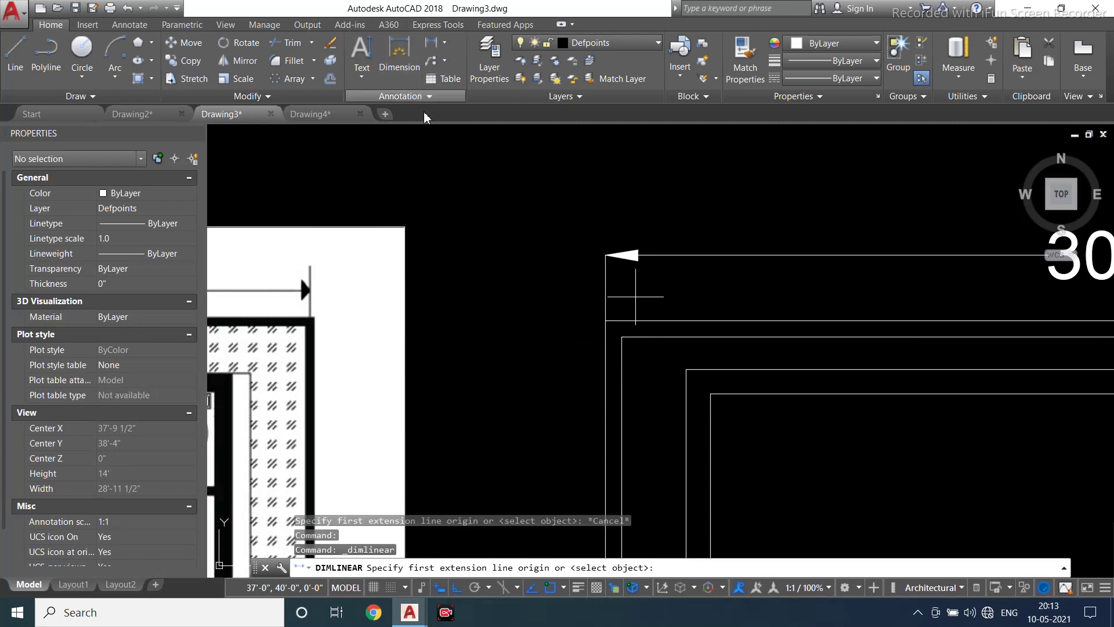
pyautogui.click(684, 378)
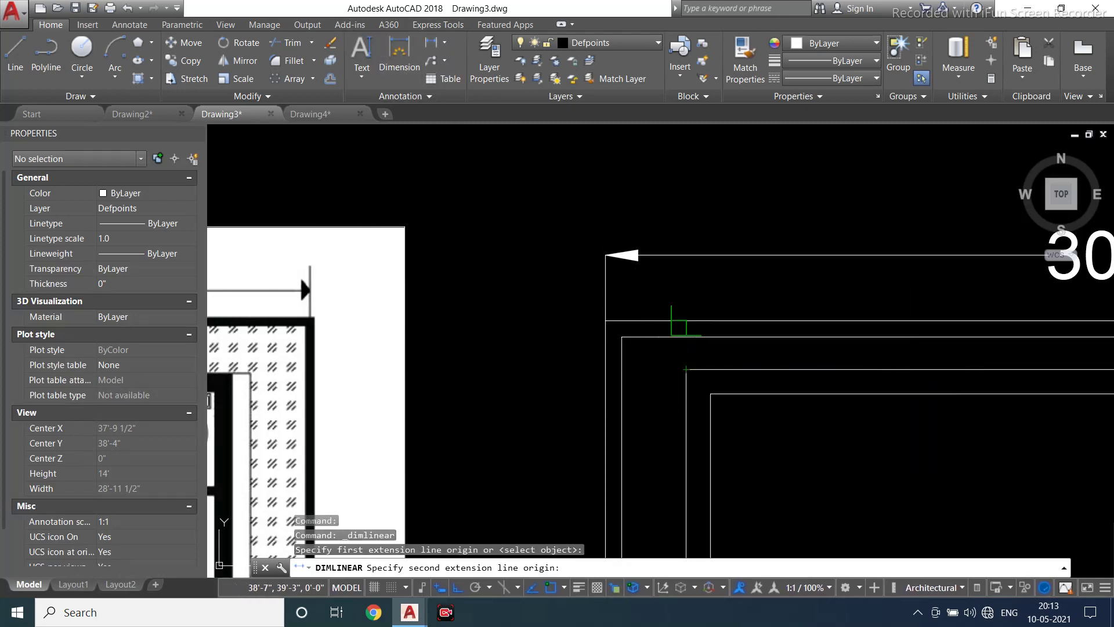
pyautogui.click(686, 338)
pyautogui.scroll(-5, 685, 336)
pyautogui.press('Escape')
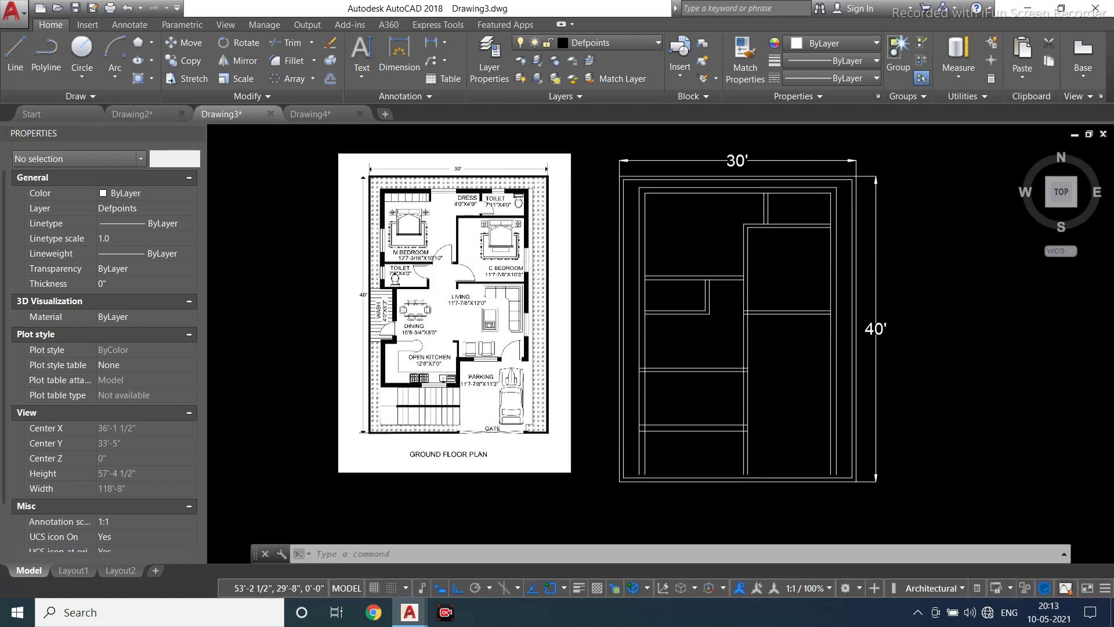
# Offset the lower line of the kitchen's bottom wall 6' downward to set the staircase depth
pyautogui.scroll(2, 684, 480)
pyautogui.write('o')
pyautogui.press('Return')
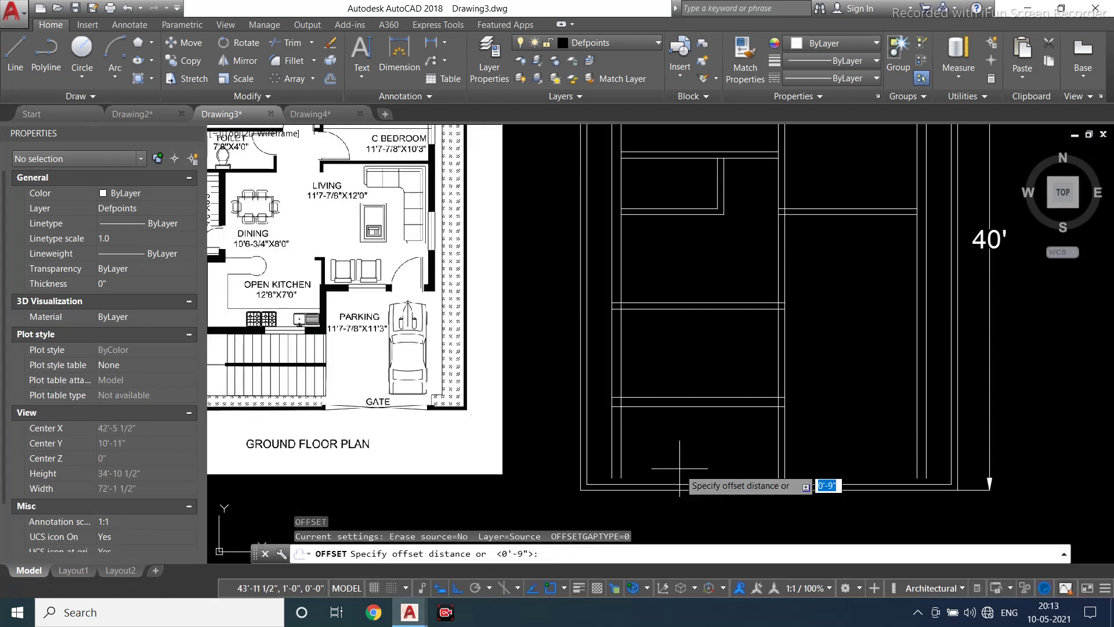
pyautogui.write("6'")
pyautogui.press('Return')
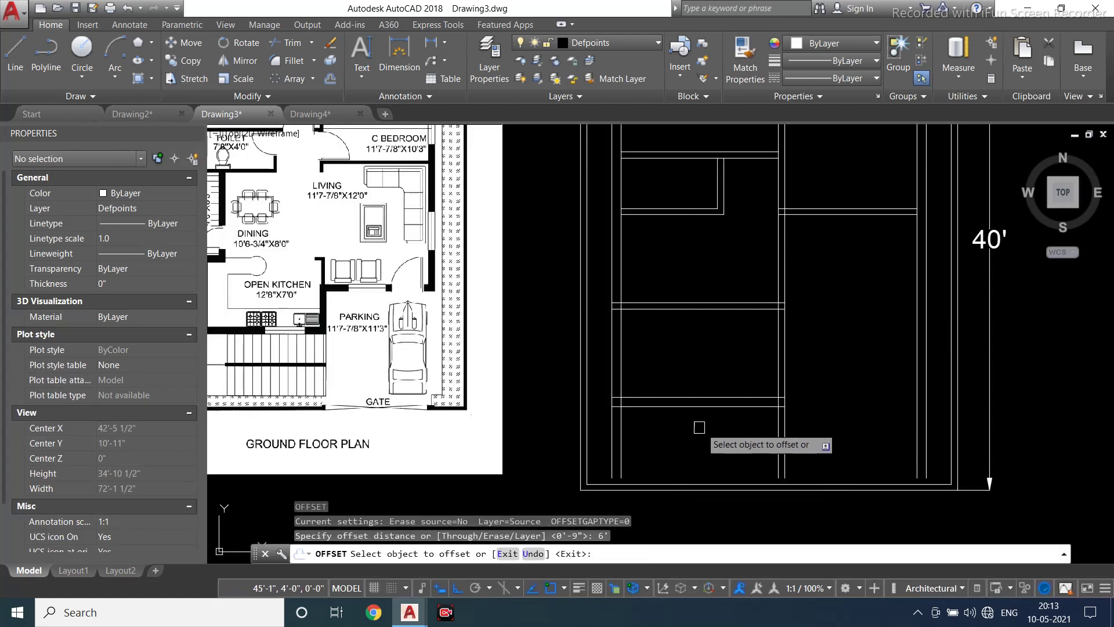
pyautogui.click(726, 408)
pyautogui.press('Escape')
pyautogui.press('Escape')
pyautogui.press('Escape')
# Fillet the staircase's bottom line with the outer line of the west wall into a square corner
pyautogui.scroll(3, 691, 458)
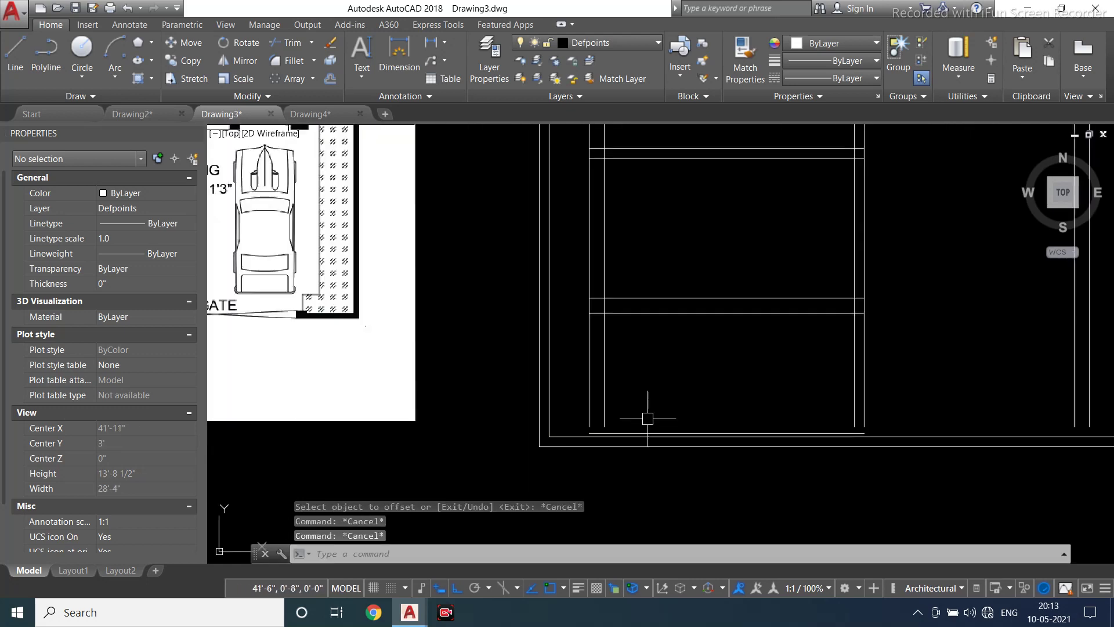
pyautogui.scroll(-3, 647, 418)
pyautogui.write('f')
pyautogui.press('Return')
pyautogui.scroll(5, 606, 424)
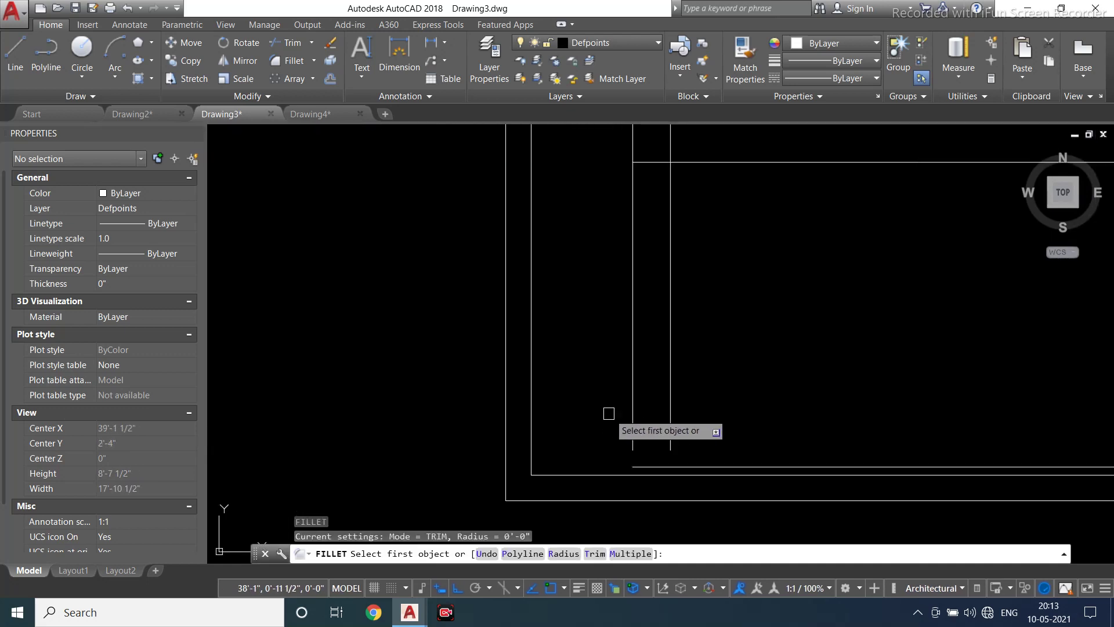
pyautogui.click(647, 475)
pyautogui.scroll(-4, 627, 442)
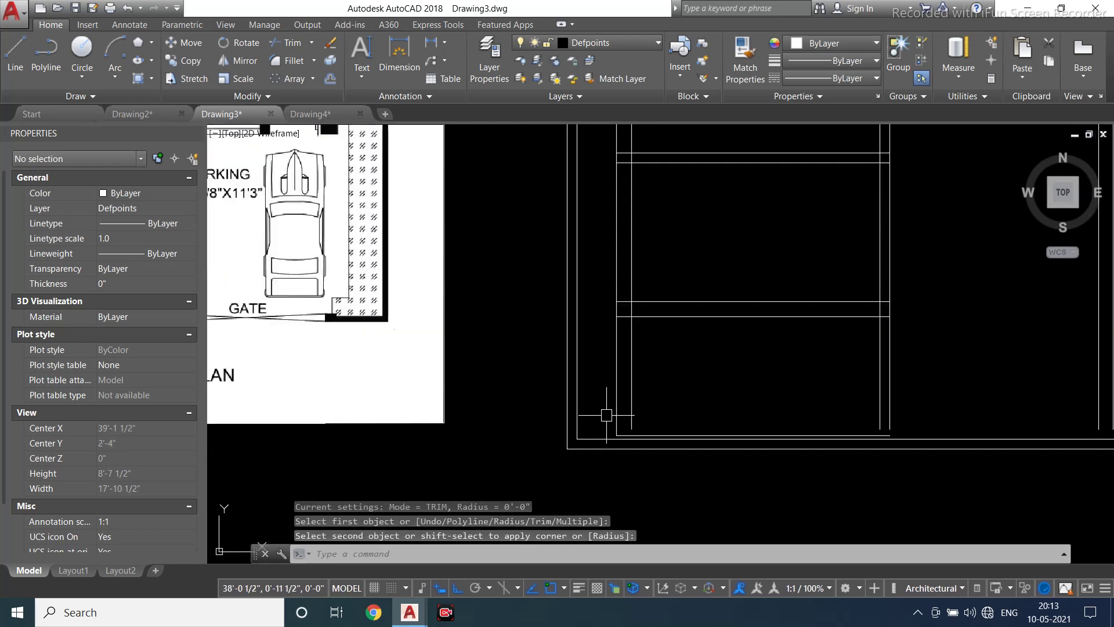
pyautogui.press('Escape')
pyautogui.press('Escape')
pyautogui.scroll(2, 644, 390)
pyautogui.write('ex')
pyautogui.press('Return')
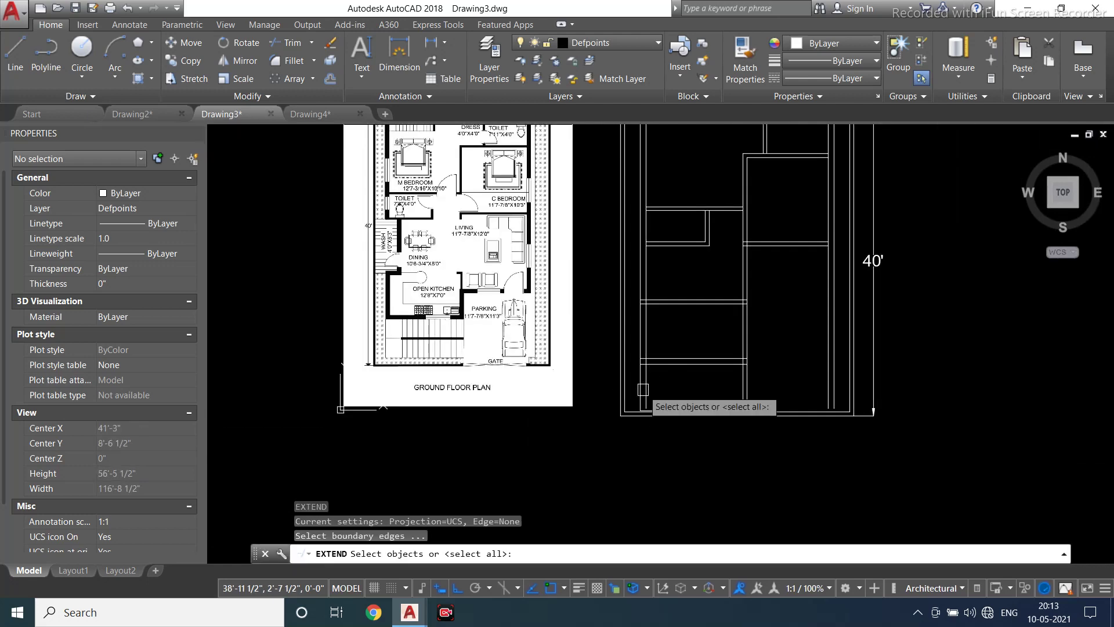
pyautogui.press('Return')
pyautogui.scroll(4, 643, 394)
pyautogui.press('Escape')
# Trim the vertical wall lines where they meet the kitchen's bottom wall at its west and east ends
pyautogui.write('t')
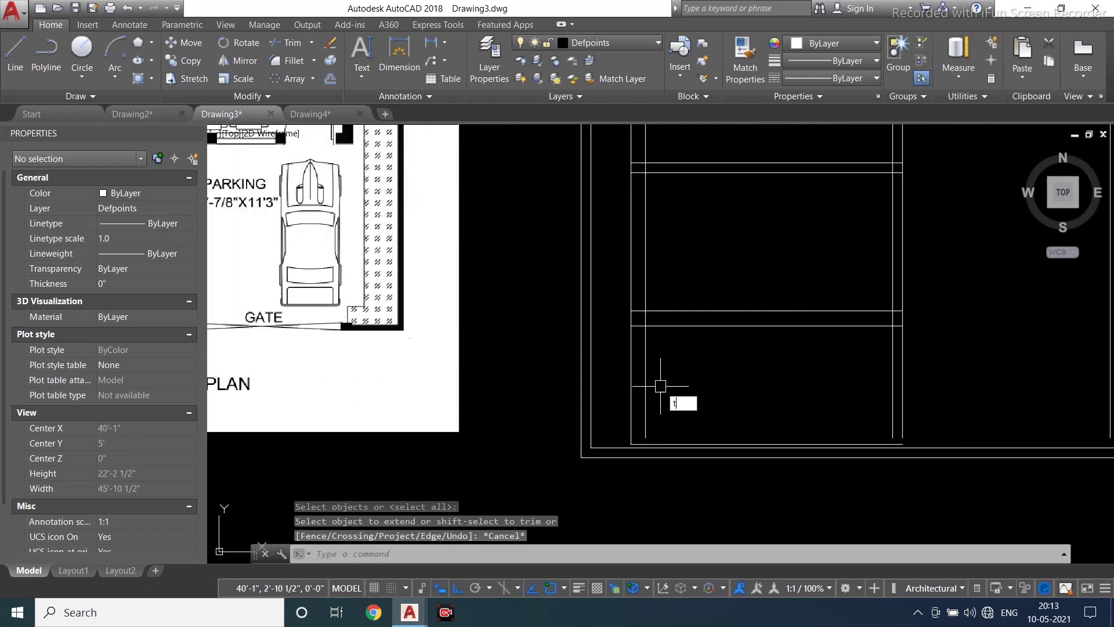
pyautogui.write('r')
pyautogui.press('Return')
pyautogui.press('Return')
pyautogui.scroll(4, 658, 377)
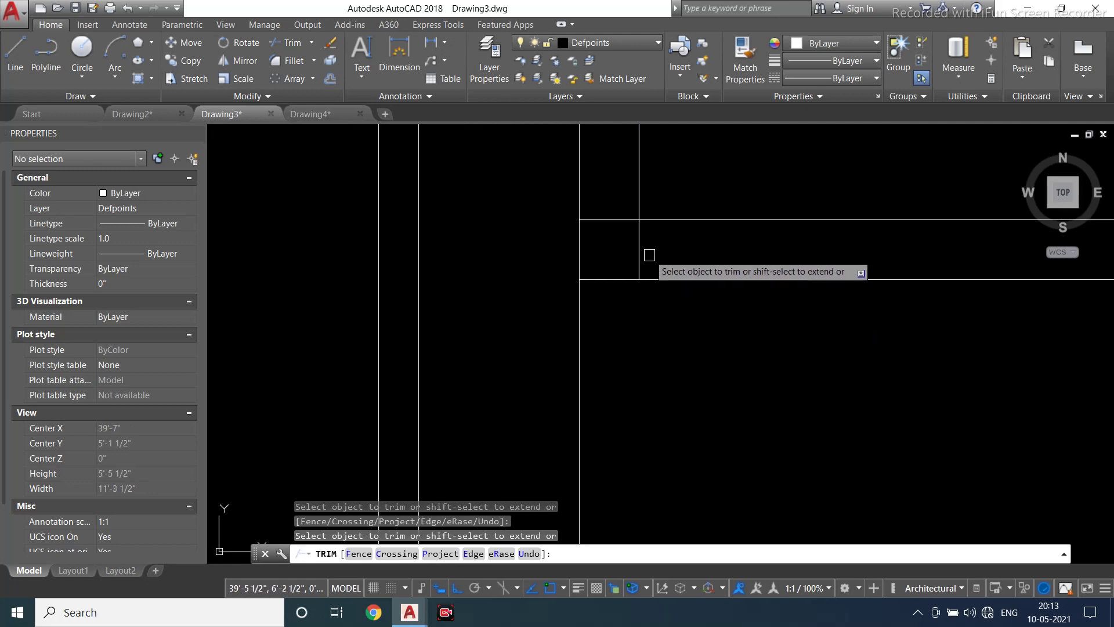
pyautogui.scroll(-5, 644, 256)
pyautogui.scroll(3, 694, 339)
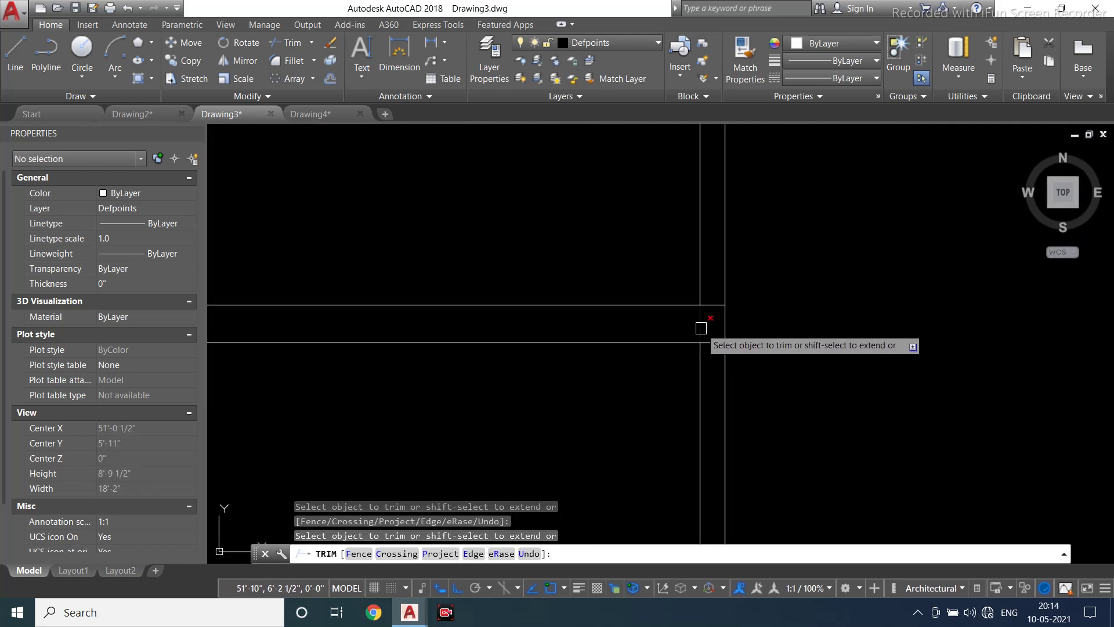
pyautogui.scroll(-5, 710, 307)
pyautogui.press('Escape')
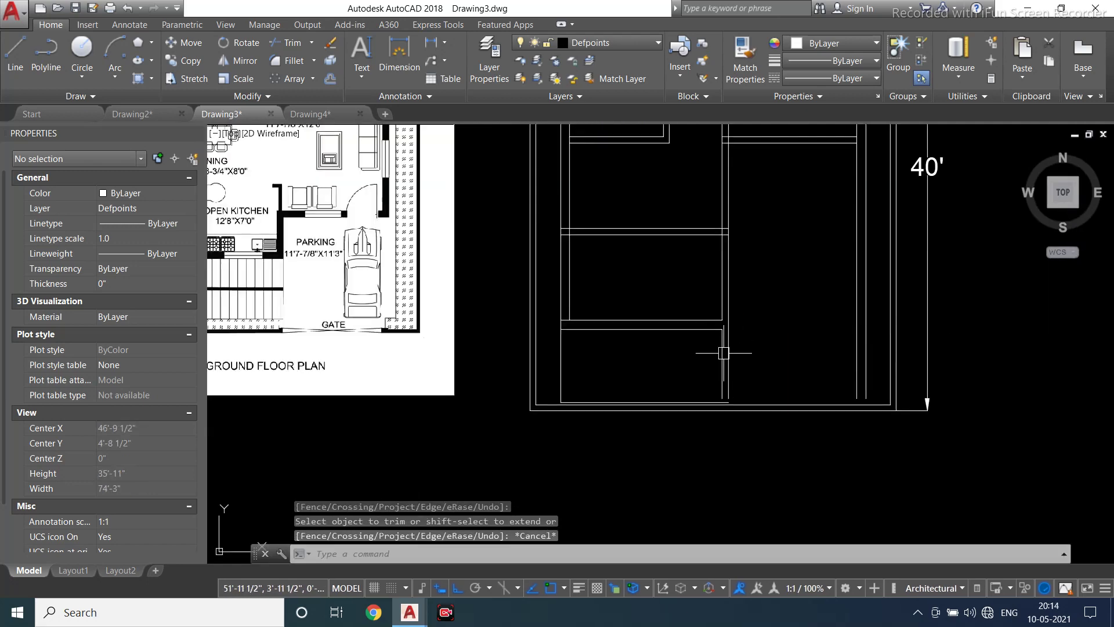
# Offset the outer line of the west wall 3' inward to mark the first tread of the staircase
pyautogui.write('o')
pyautogui.press('Return')
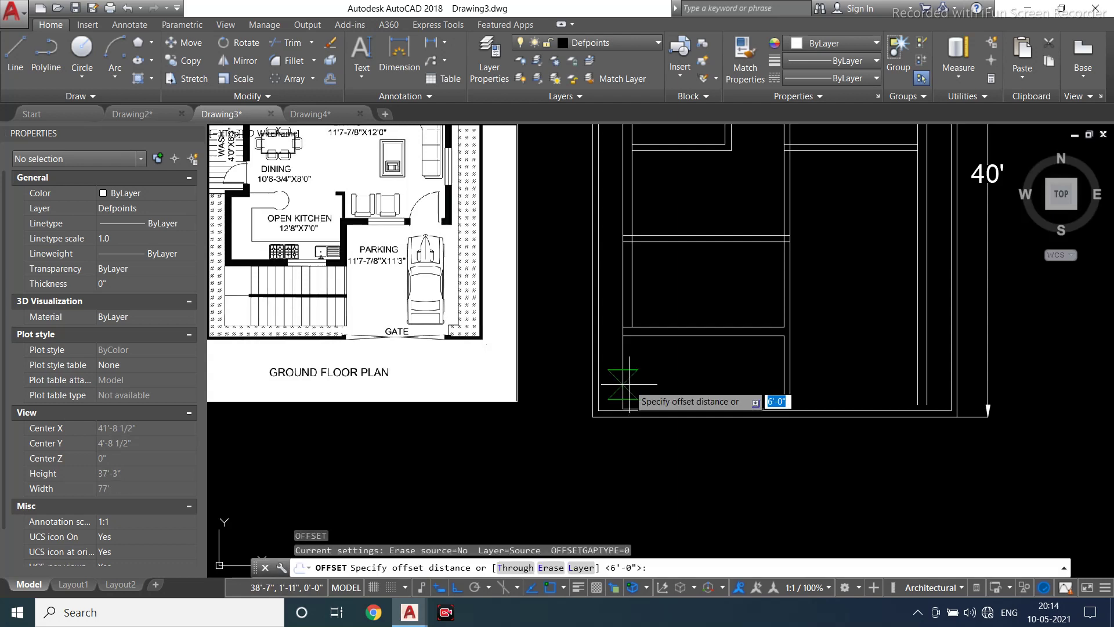
pyautogui.press('Return')
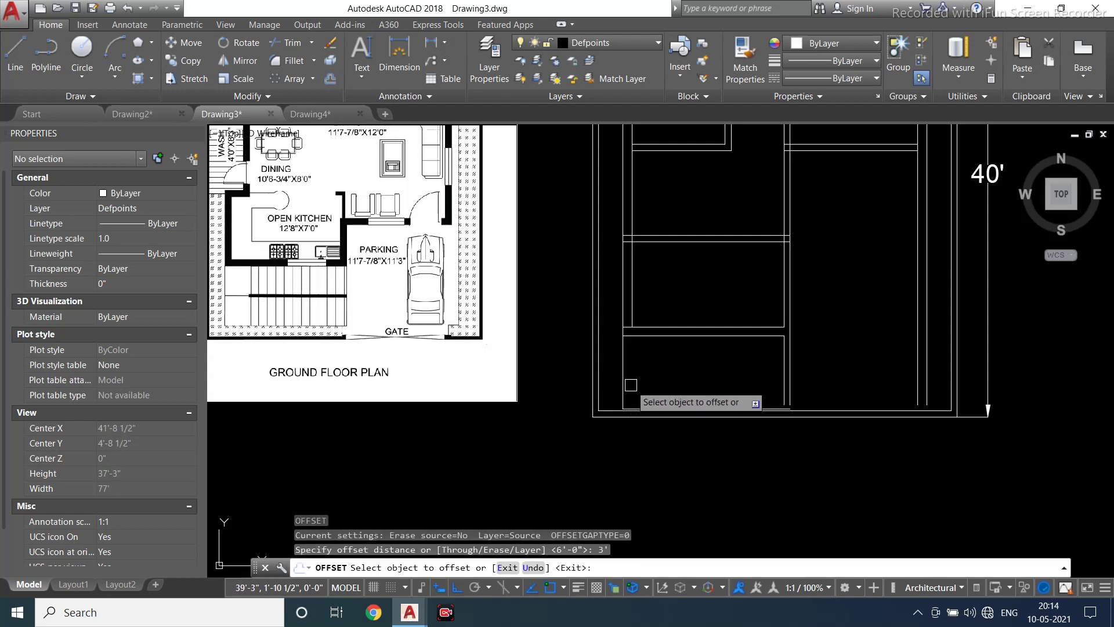
pyautogui.click(623, 376)
pyautogui.click(691, 359)
pyautogui.press('Escape')
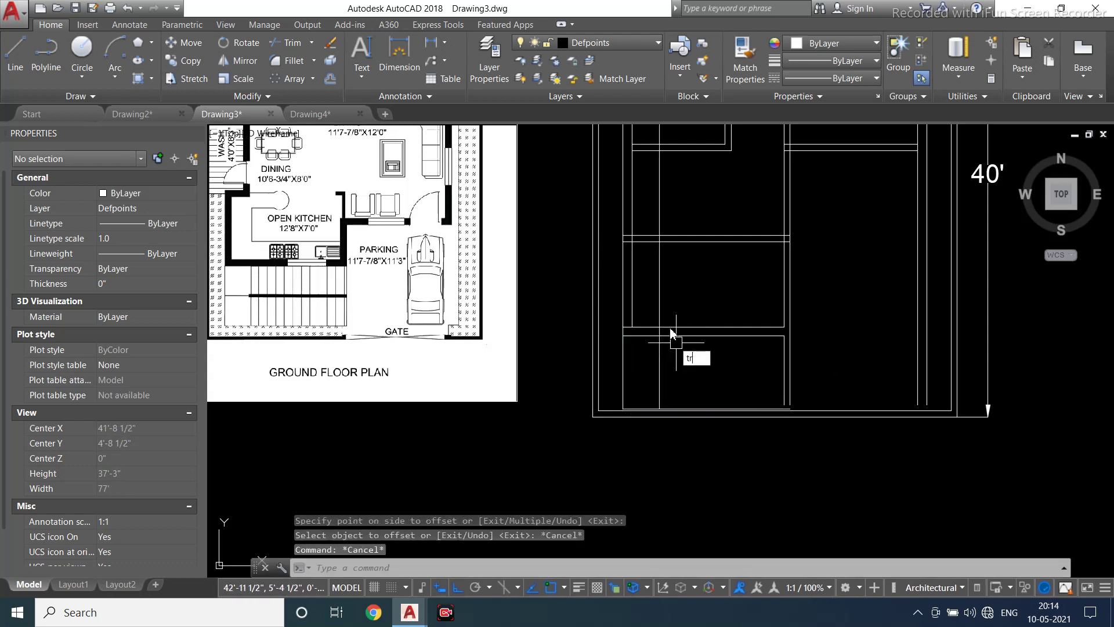
# Trim the first tread line at the kitchen's bottom wall and erase its leftover part inside the kitchen
pyautogui.scroll(5, 671, 341)
pyautogui.press('Return')
pyautogui.press('Return')
pyautogui.click(627, 207)
pyautogui.scroll(-3, 649, 349)
pyautogui.press('Escape')
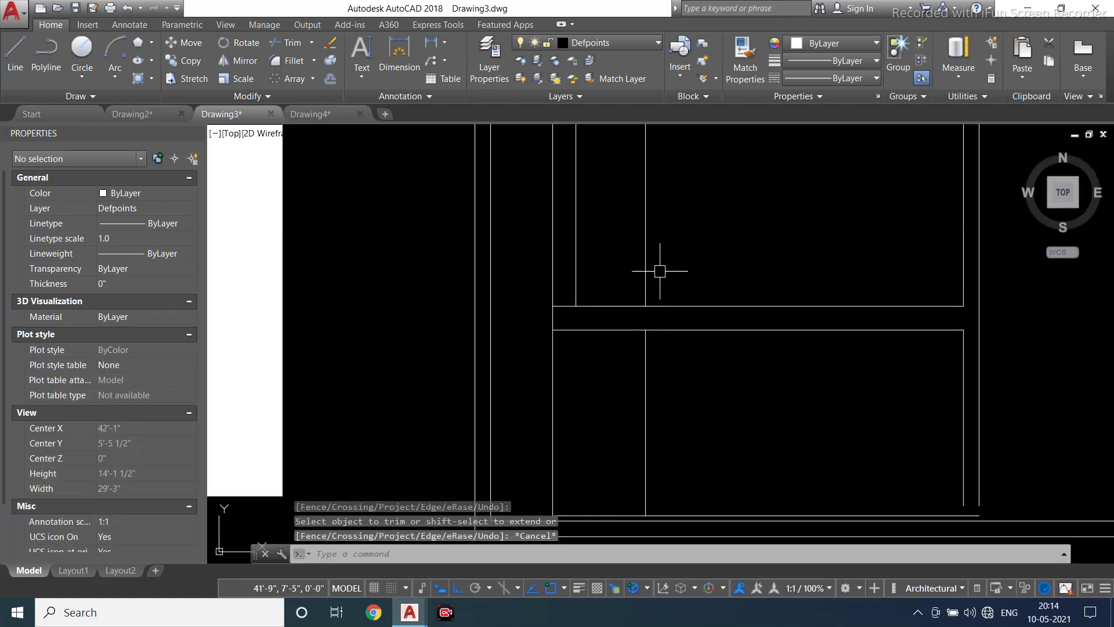
pyautogui.click(643, 272)
pyautogui.press('Delete')
pyautogui.scroll(-3, 659, 399)
pyautogui.scroll(2, 659, 412)
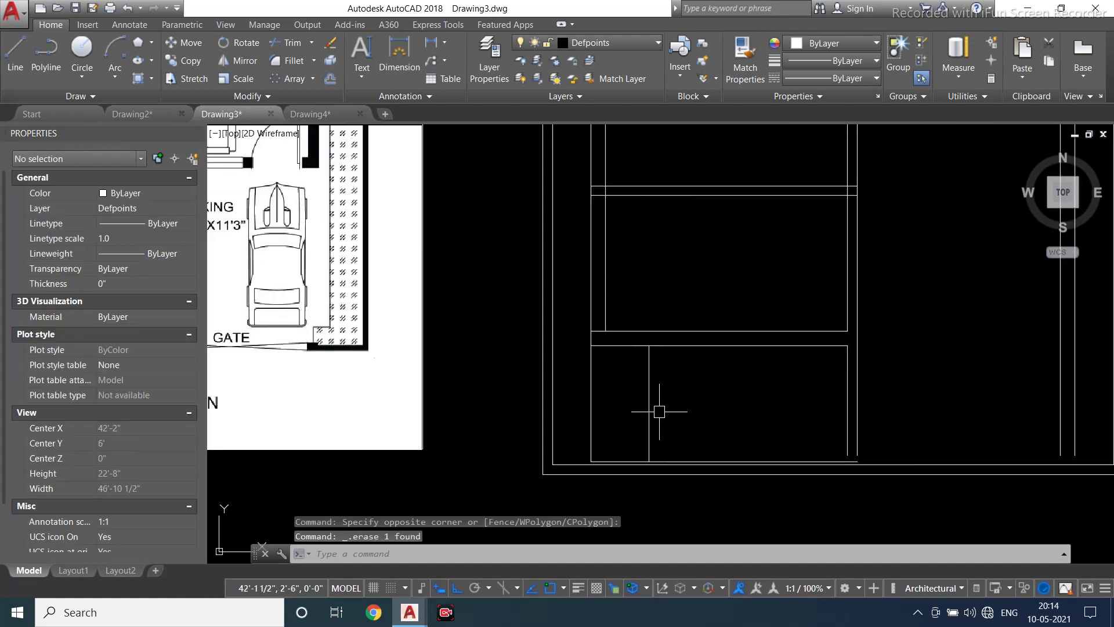
# Offset the first tread line 9" eastward ten times in succession to lay out the staircase treads
pyautogui.write('o')
pyautogui.press('Return')
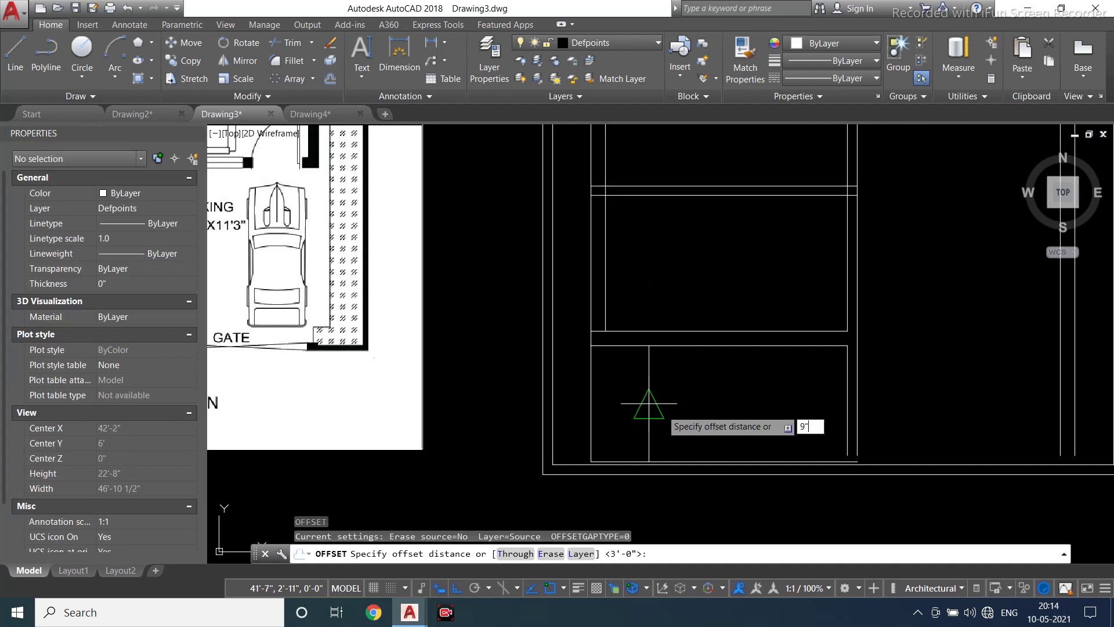
pyautogui.press('Return')
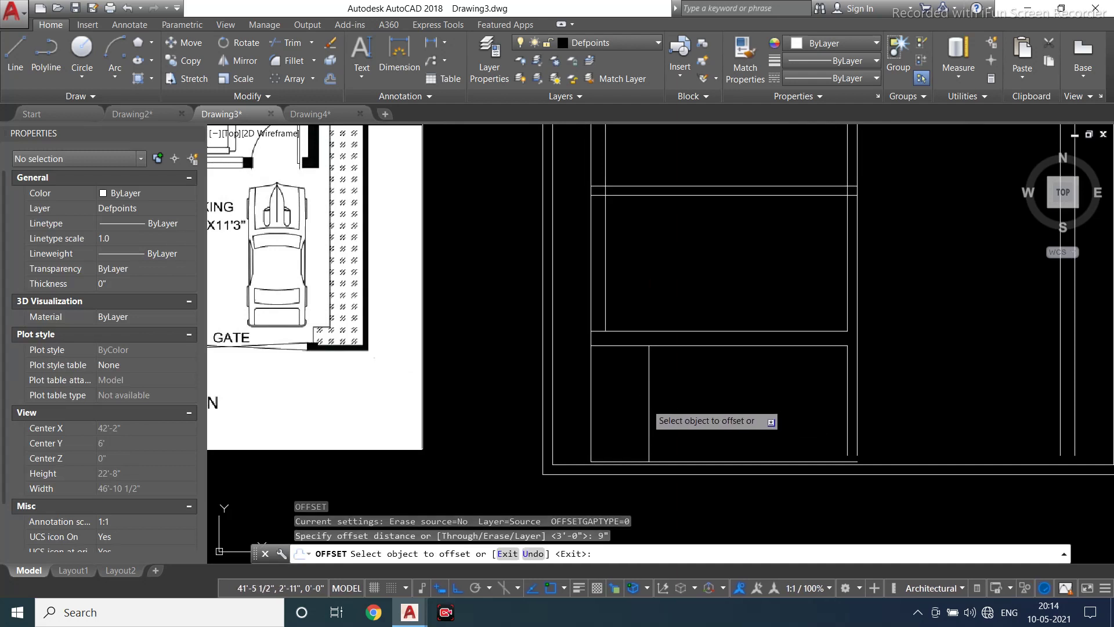
pyautogui.click(649, 404)
pyautogui.click(661, 400)
pyautogui.click(695, 395)
pyautogui.click(678, 417)
pyautogui.click(736, 413)
pyautogui.click(692, 413)
pyautogui.click(706, 413)
pyautogui.click(708, 409)
pyautogui.click(722, 415)
pyautogui.click(721, 415)
pyautogui.click(732, 413)
pyautogui.click(736, 412)
pyautogui.click(754, 412)
pyautogui.click(752, 412)
pyautogui.click(768, 421)
pyautogui.click(765, 422)
pyautogui.click(796, 425)
pyautogui.click(779, 427)
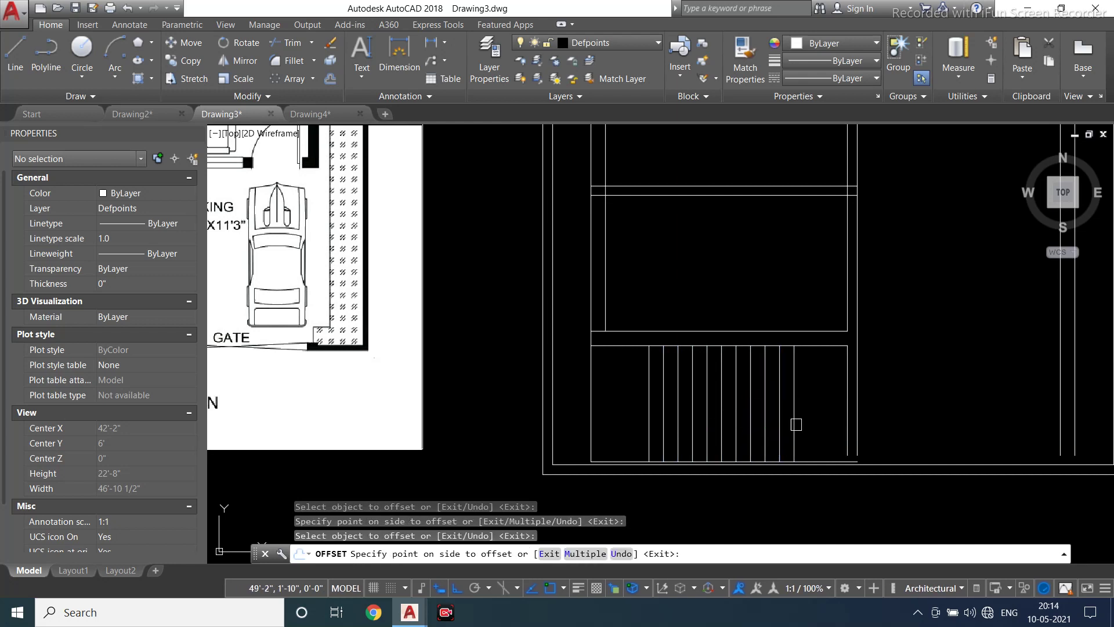
pyautogui.click(795, 421)
pyautogui.press('Escape')
# Draw a horizontal line through the midpoints of the treads, from the last tread to the first
pyautogui.scroll(-2, 819, 381)
pyautogui.click(6, 65)
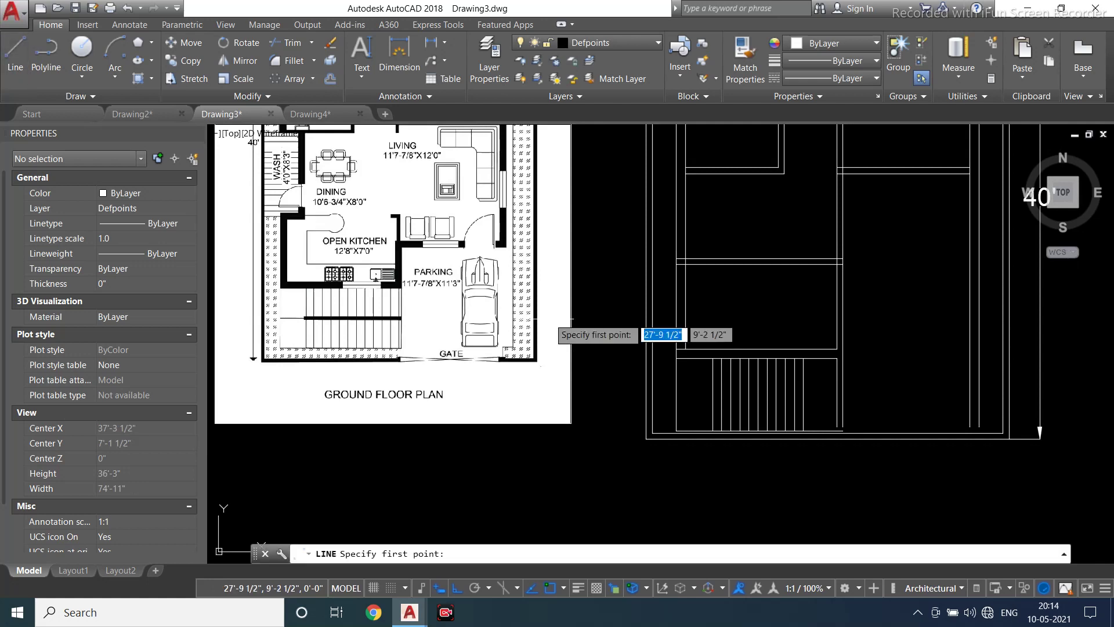
pyautogui.scroll(2, 703, 360)
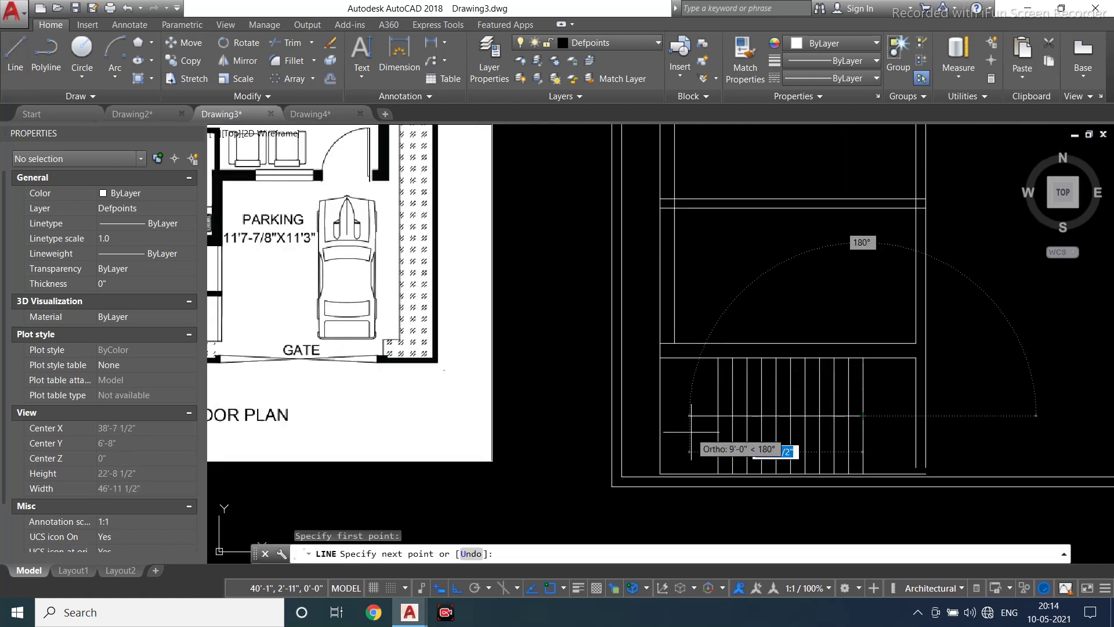
pyautogui.click(719, 416)
pyautogui.press('Escape')
pyautogui.scroll(-3, 720, 416)
pyautogui.scroll(2, 787, 392)
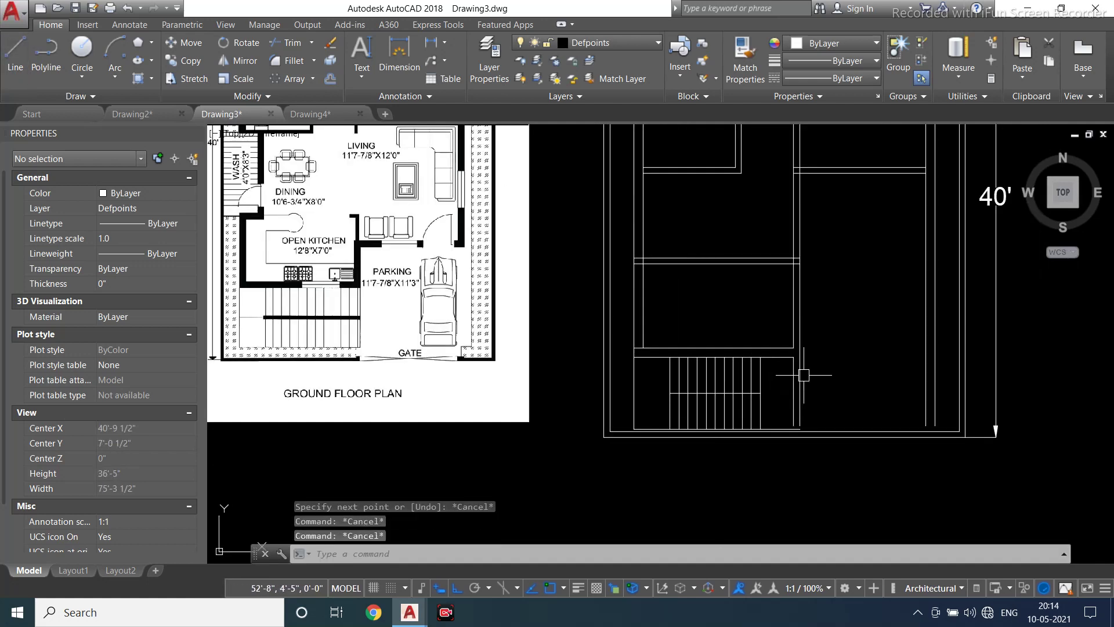
# Fillet the lower line of the kitchen's bottom wall with the east wall's outer line, and erase the leftover vertical line beside the staircase
pyautogui.scroll(3, 795, 368)
pyautogui.write('f')
pyautogui.press('Return')
pyautogui.click(776, 341)
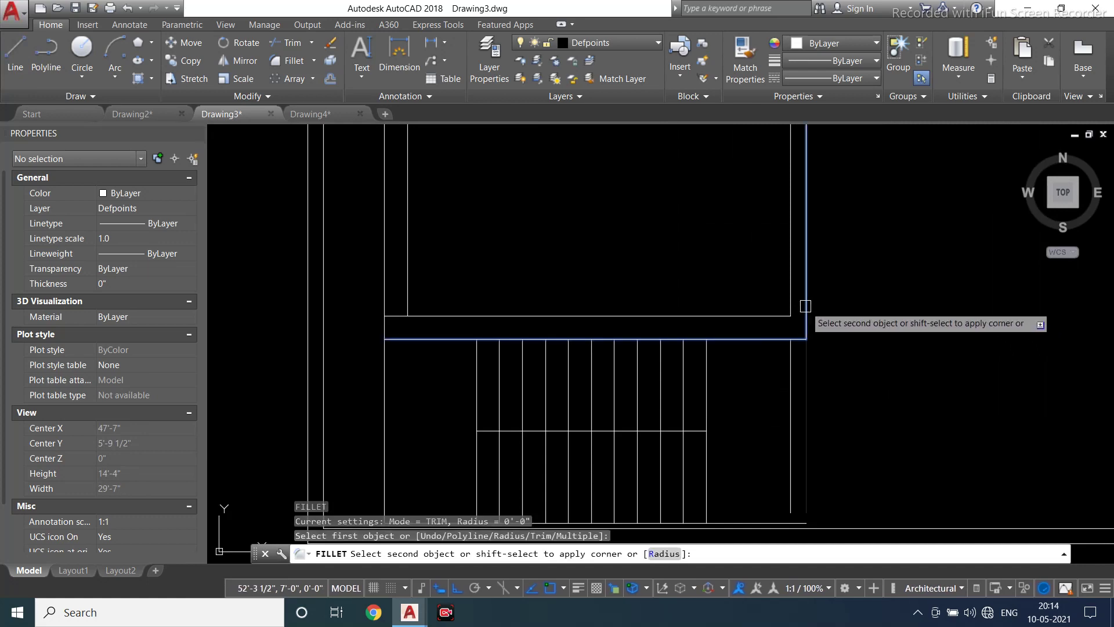
pyautogui.click(805, 306)
pyautogui.scroll(-3, 813, 315)
pyautogui.click(796, 371)
pyautogui.press('Delete')
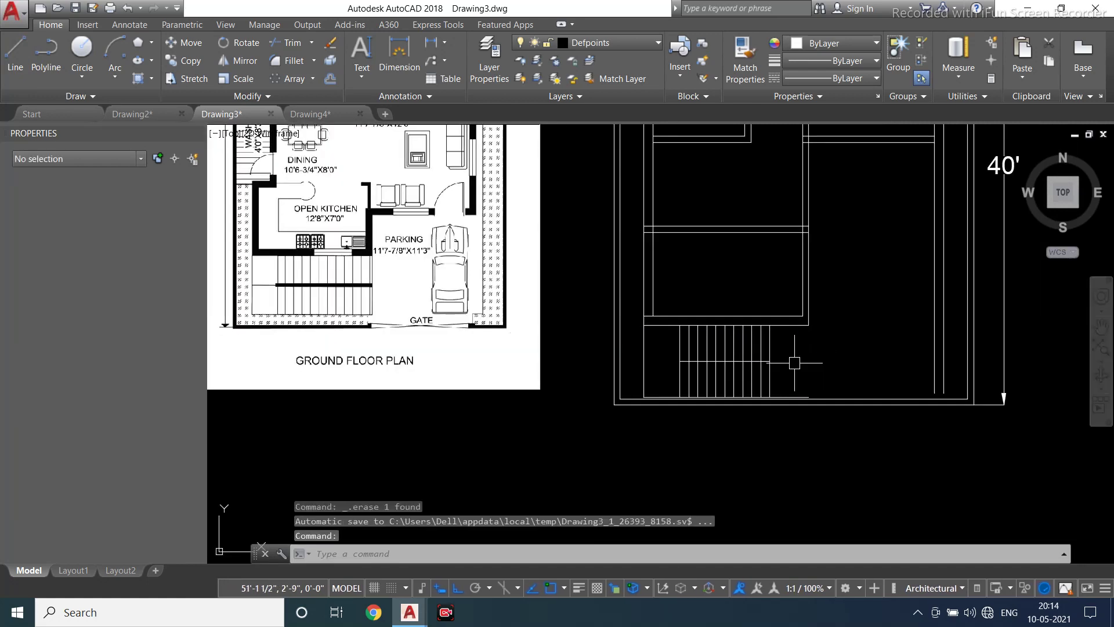
# Trim the part of the staircase's bottom line that extends beyond the last tread
pyautogui.scroll(2, 766, 421)
pyautogui.scroll(4, 766, 421)
pyautogui.press('Escape')
pyautogui.press('Escape')
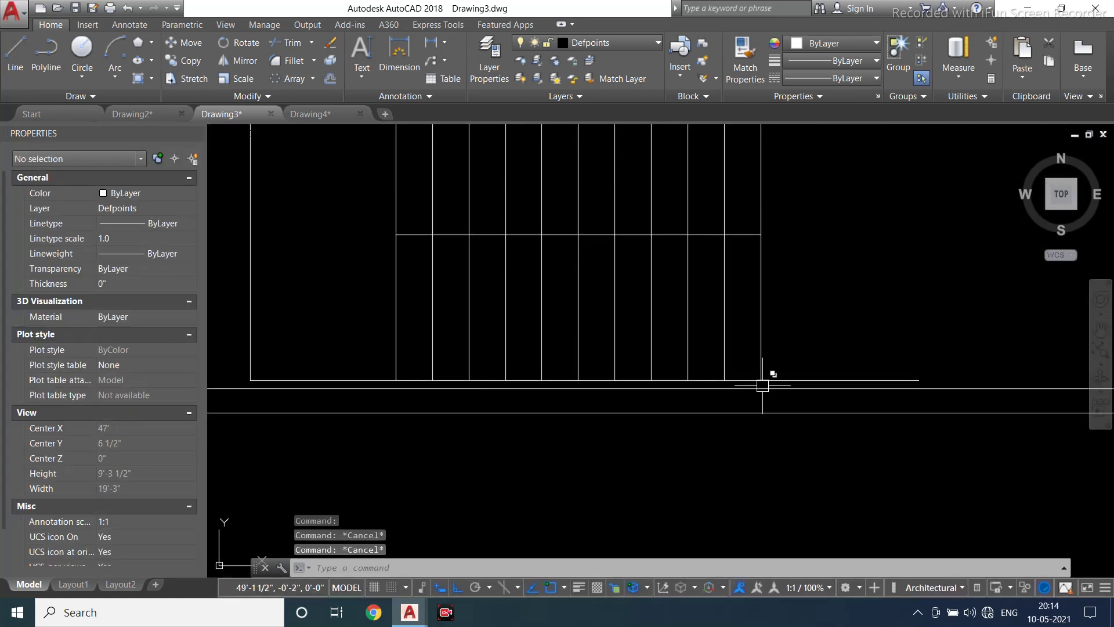
pyautogui.press('Return')
pyautogui.scroll(-5, 772, 365)
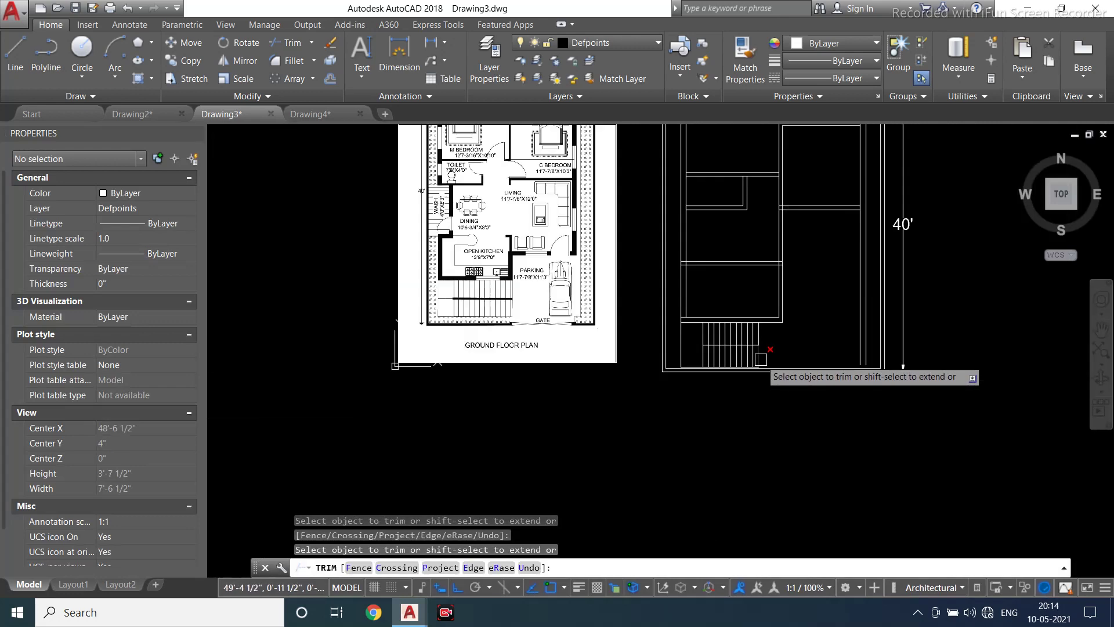
pyautogui.press('Escape')
pyautogui.moveTo(825, 286); pyautogui.dragTo(782, 314, button='middle')
pyautogui.press('Escape')
pyautogui.press('Escape')
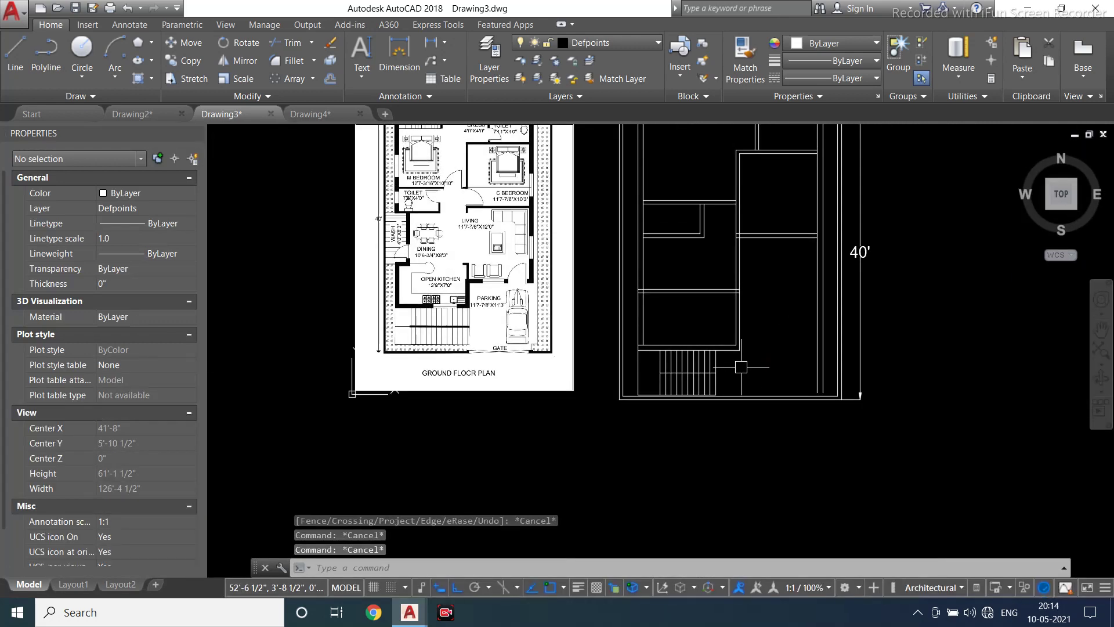
# Offset the lower line of the C bedroom's bottom wall 12' downward to set the living room depth
pyautogui.scroll(2, 748, 369)
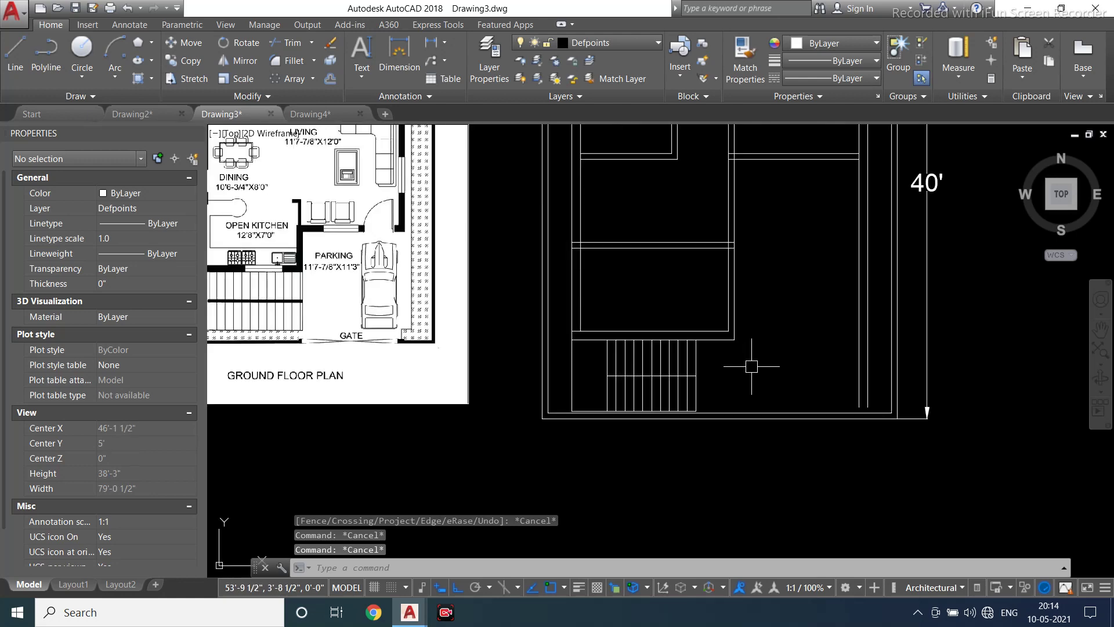
pyautogui.moveTo(753, 366); pyautogui.dragTo(750, 386, button='middle')
pyautogui.scroll(-2, 754, 385)
pyautogui.moveTo(749, 305); pyautogui.dragTo(718, 353, button='middle')
pyautogui.scroll(2, 734, 350)
pyautogui.scroll(-2, 718, 353)
pyautogui.press('Escape')
pyautogui.press('Escape')
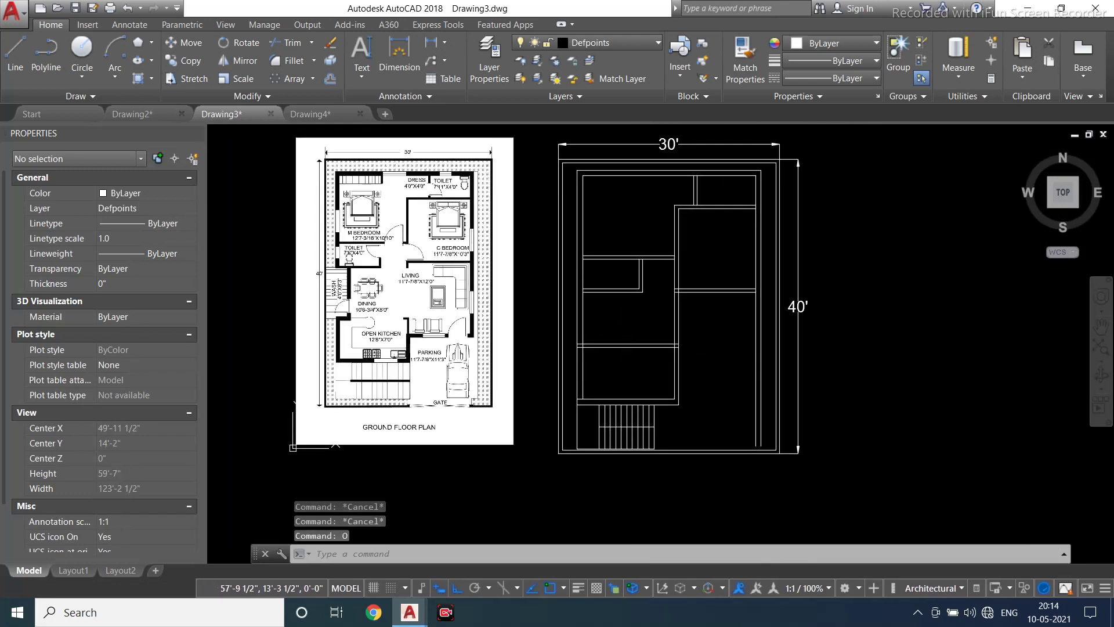
pyautogui.write("12'")
pyautogui.press('Return')
pyautogui.scroll(2, 729, 296)
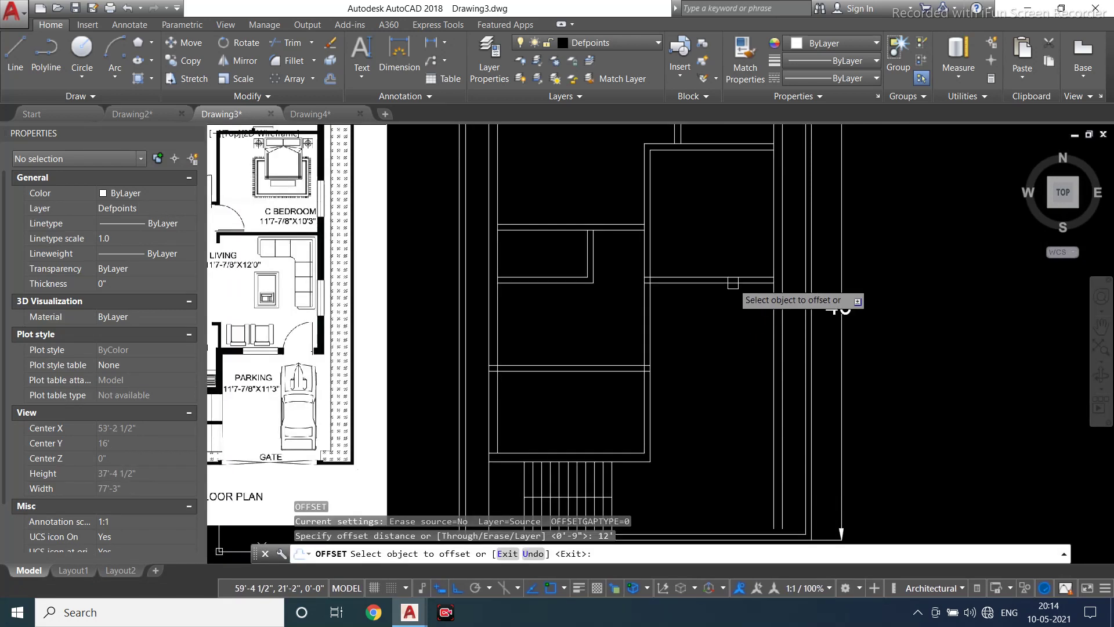
pyautogui.click(733, 282)
pyautogui.click(710, 430)
pyautogui.press('Escape')
pyautogui.press('Escape')
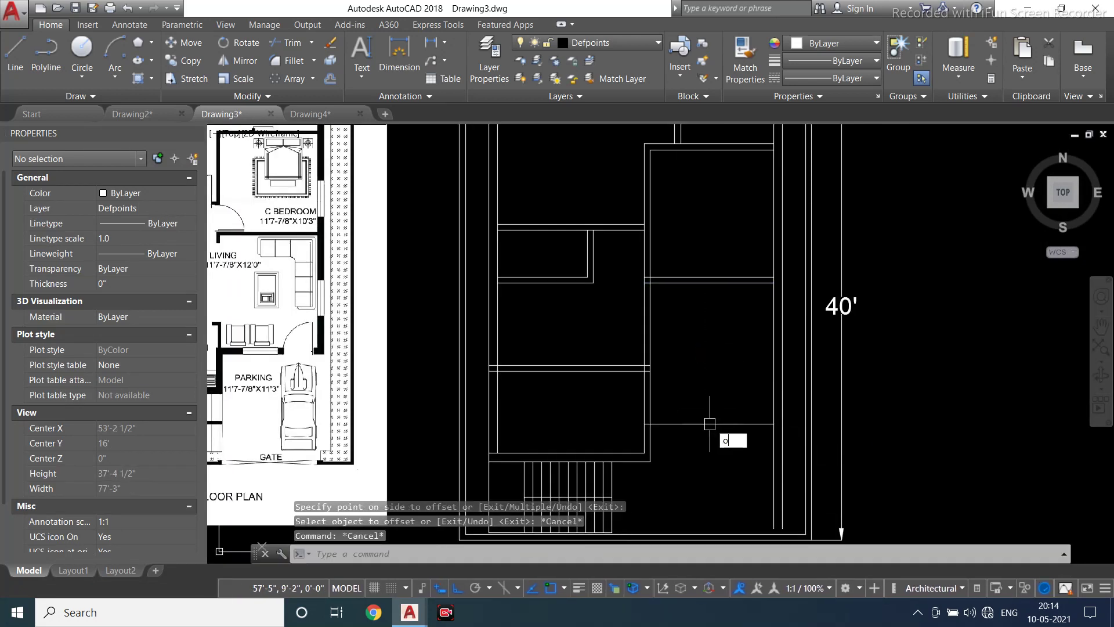
# Offset the living room's new bottom line 9" downward to give that wall its thickness
pyautogui.write('o')
pyautogui.press('Return')
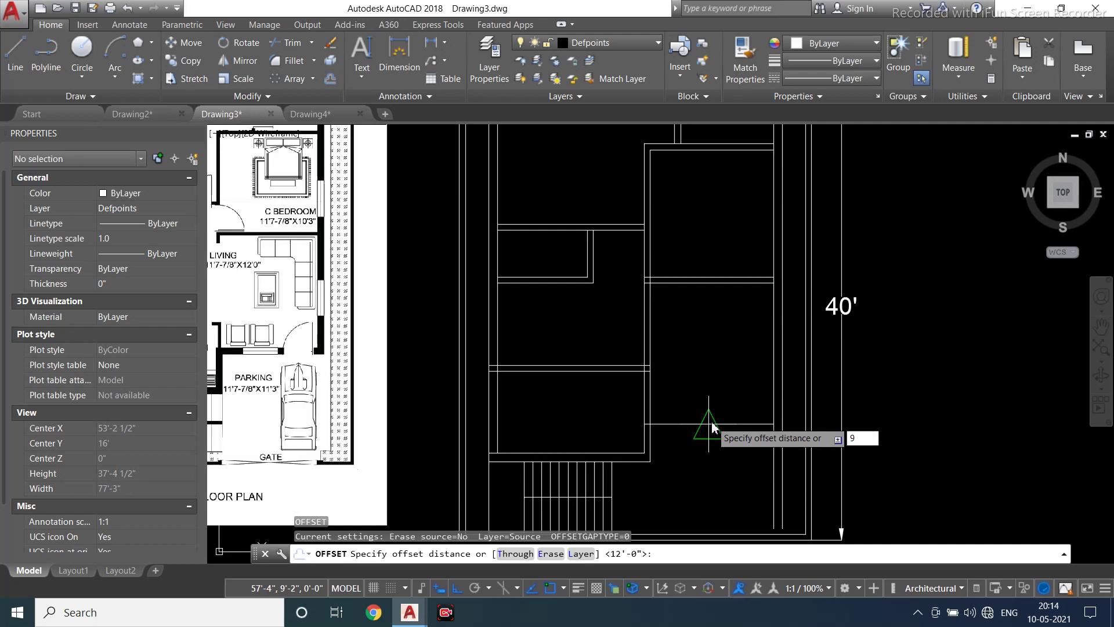
pyautogui.press('Return')
pyautogui.click(711, 424)
pyautogui.click(704, 457)
pyautogui.press('Escape')
pyautogui.press('Escape')
# Offset the inner line of the kitchen's east wall 9" toward the parking side
pyautogui.scroll(2, 662, 456)
pyautogui.press('Return')
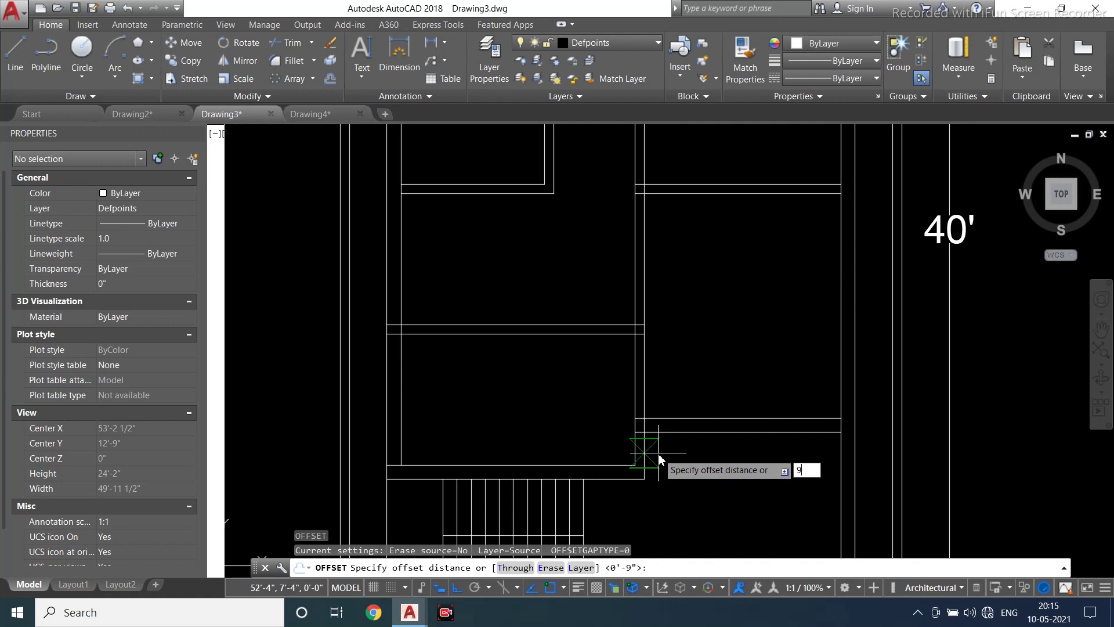
pyautogui.press('Return')
pyautogui.click(635, 447)
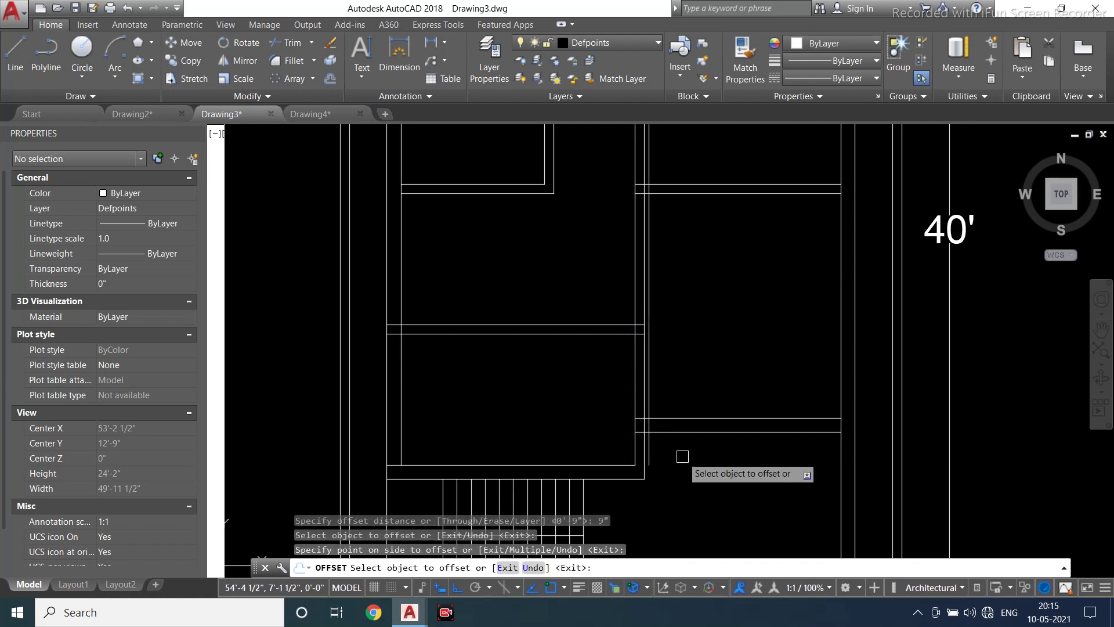
pyautogui.click(665, 463)
pyautogui.press('Escape')
pyautogui.press('Escape')
# Fillet the lower line of the kitchen's bottom wall with the new 9" offset line into a square corner
pyautogui.press('Return')
pyautogui.scroll(2, 642, 472)
pyautogui.click(630, 488)
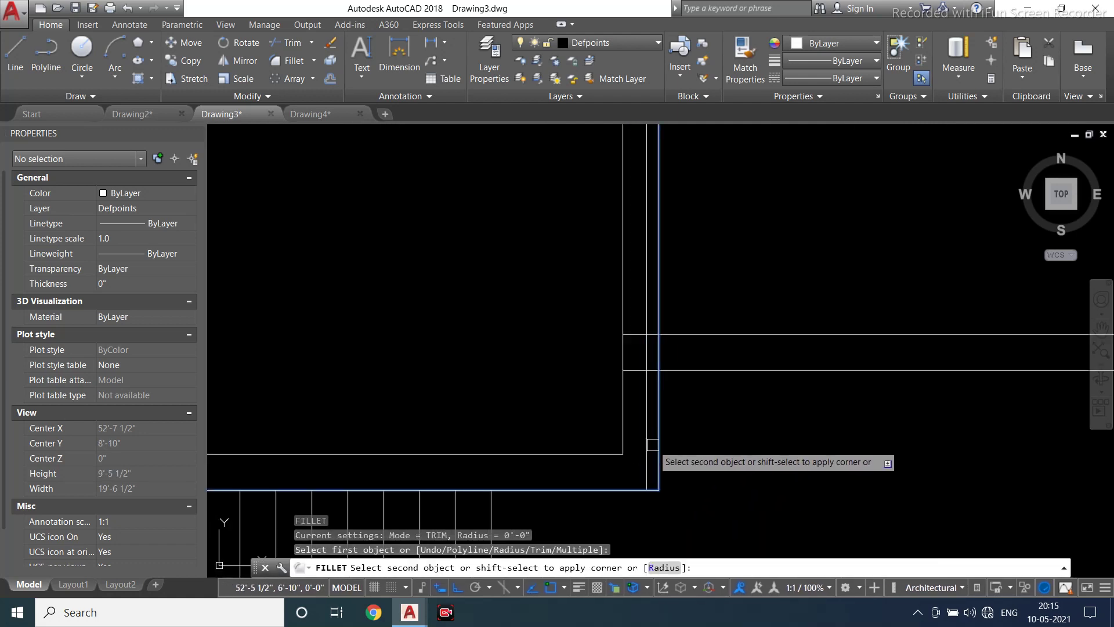
pyautogui.click(656, 431)
pyautogui.press('Escape')
pyautogui.press('Escape')
# Trim the vertical lines crossing the living room's bottom wall and erase the leftover middle line below it
pyautogui.write('tr')
pyautogui.press('Return')
pyautogui.scroll(2, 668, 362)
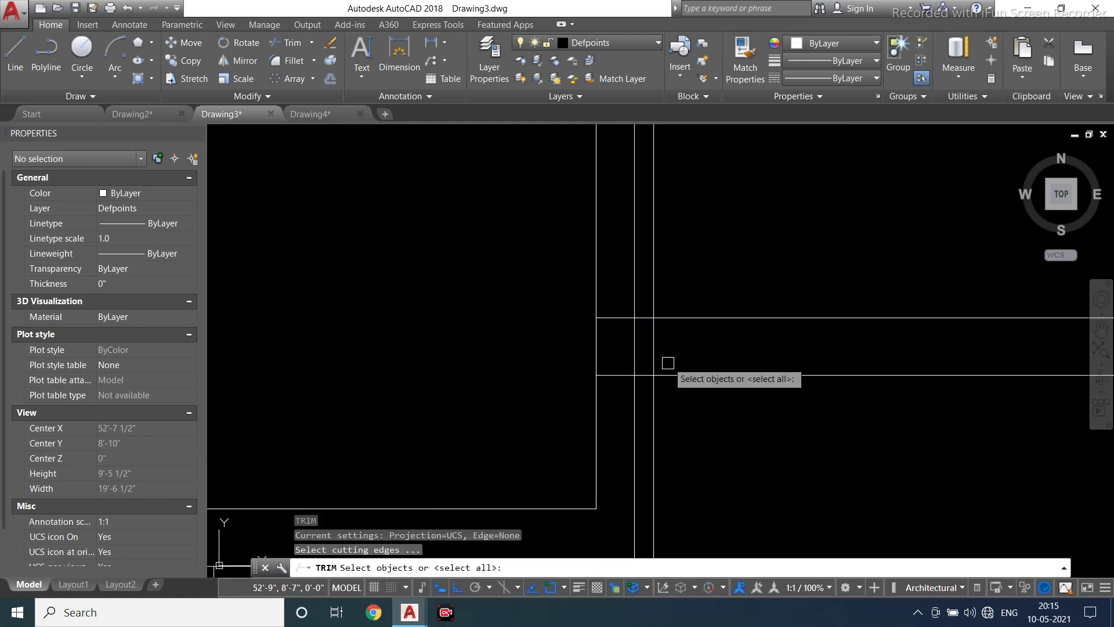
pyautogui.press('Return')
pyautogui.click(667, 348)
pyautogui.click(649, 352)
pyautogui.click(632, 357)
pyautogui.press('Escape')
pyautogui.click(636, 424)
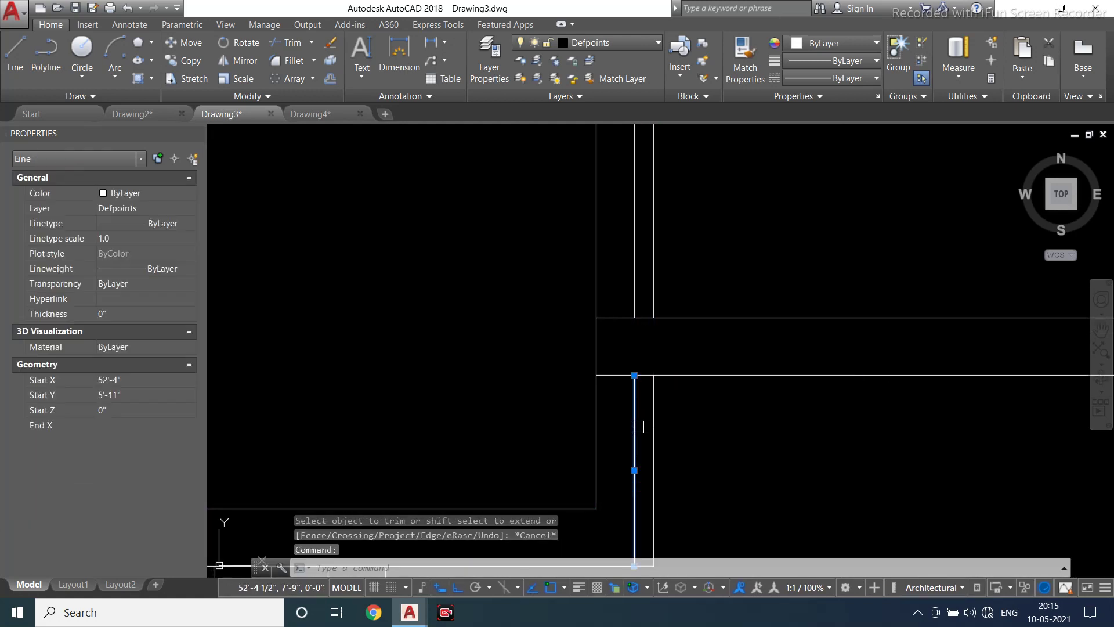
pyautogui.press('Delete')
# Trim the lower line of the living room's bottom wall inside its junction with the kitchen's east wall
pyautogui.press('Return')
pyautogui.press('Return')
pyautogui.click(637, 370)
pyautogui.click(629, 397)
pyautogui.scroll(-3, 641, 470)
pyautogui.press('Escape')
# Erase the leftover part of the 9" offset line that runs above the living room's bottom wall
pyautogui.click(661, 374)
pyautogui.click(621, 392)
pyautogui.scroll(-4, 694, 395)
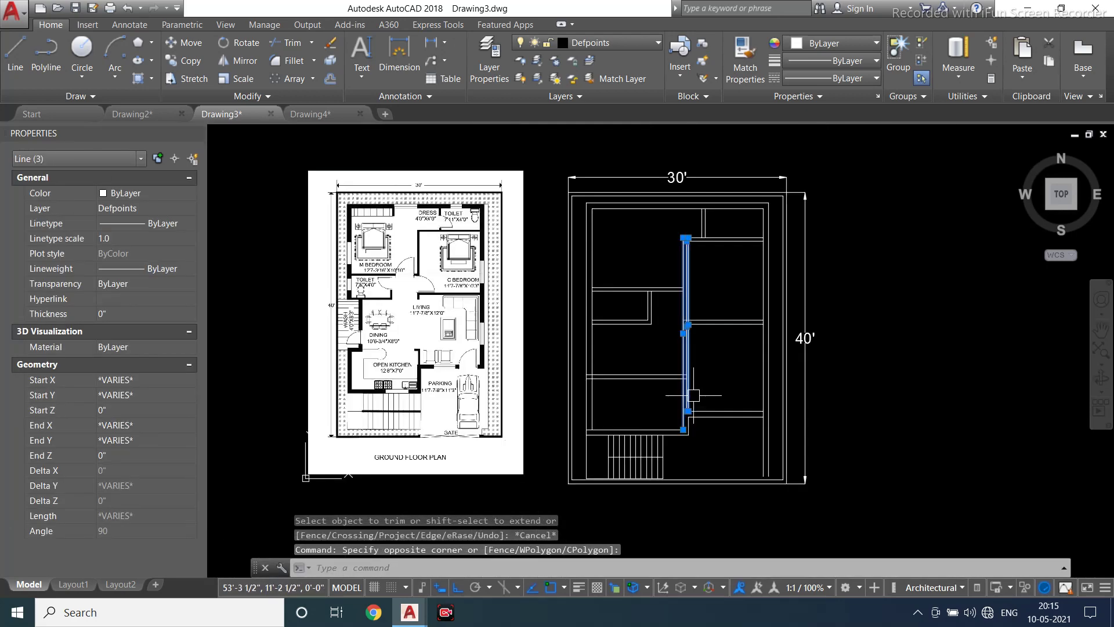
pyautogui.press('Escape')
pyautogui.scroll(4, 694, 395)
pyautogui.click(688, 397)
pyautogui.click(677, 405)
pyautogui.press('Delete')
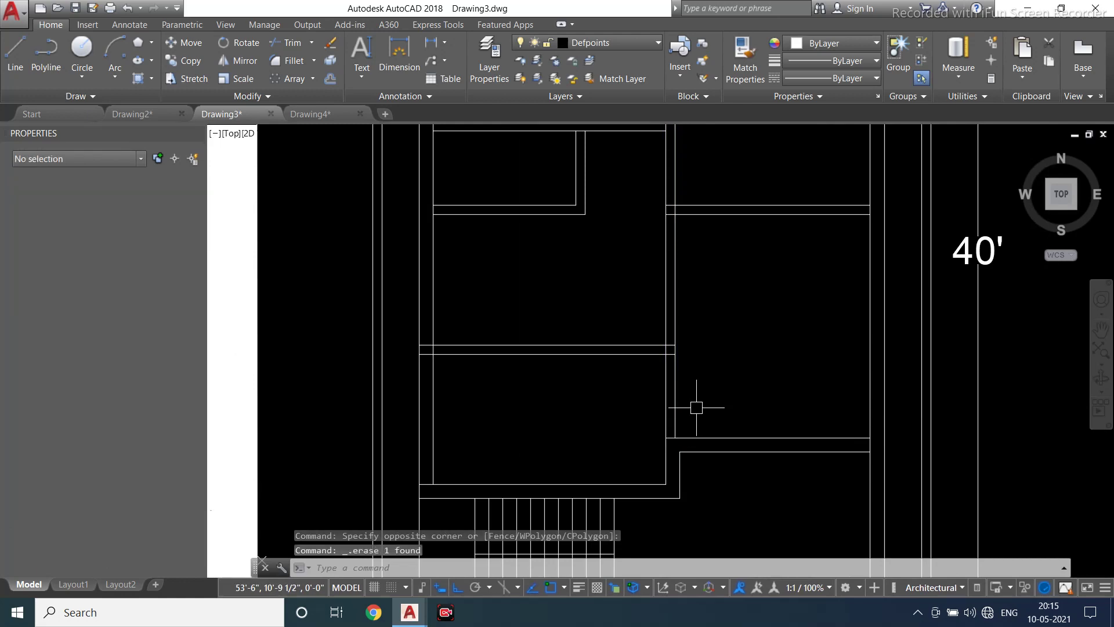
# Trim away the wall lines between the dining and living areas, from the C bedroom's bottom wall to the kitchen's top wall
pyautogui.scroll(-2, 667, 411)
pyautogui.moveTo(680, 354); pyautogui.dragTo(735, 378, button='middle')
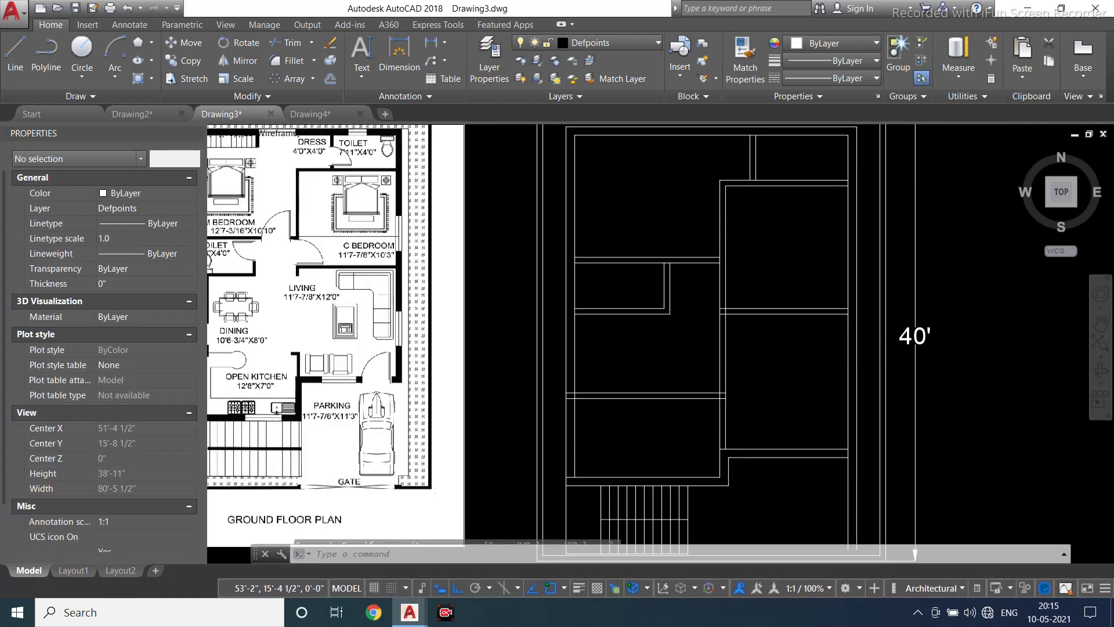
pyautogui.write('tr')
pyautogui.press('Return')
pyautogui.press('Return')
pyautogui.click(743, 359)
pyautogui.click(706, 370)
pyautogui.press('Escape')
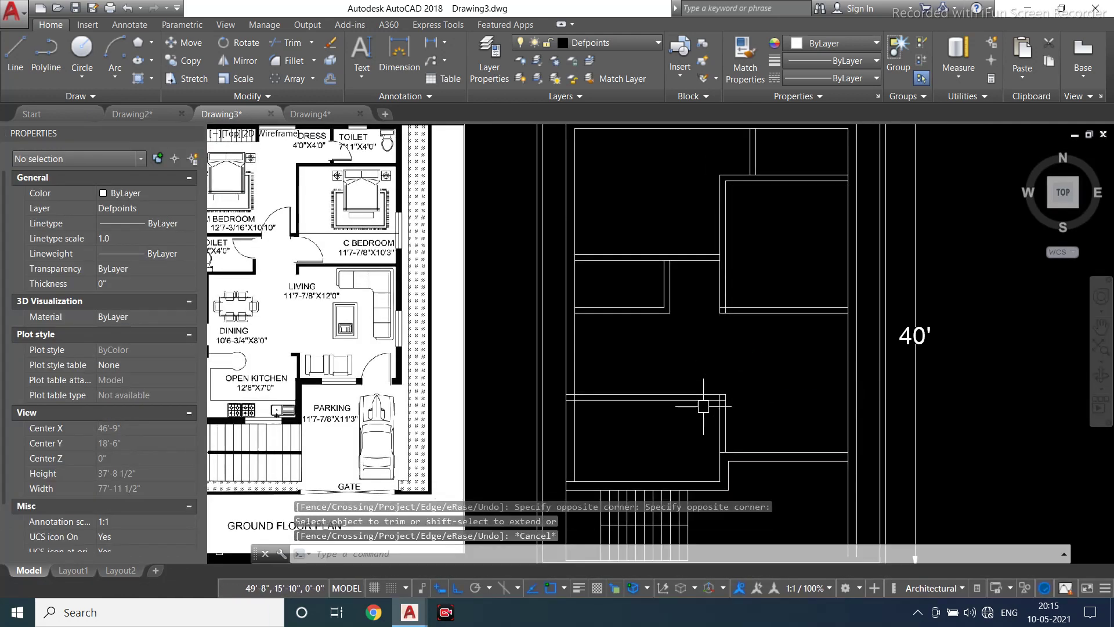
pyautogui.press('Escape')
# Fillet the inner line of the kitchen's top wall with the inner line of its east wall into a square corner
pyautogui.scroll(4, 704, 406)
pyautogui.write('f')
pyautogui.press('Return')
pyautogui.click(717, 398)
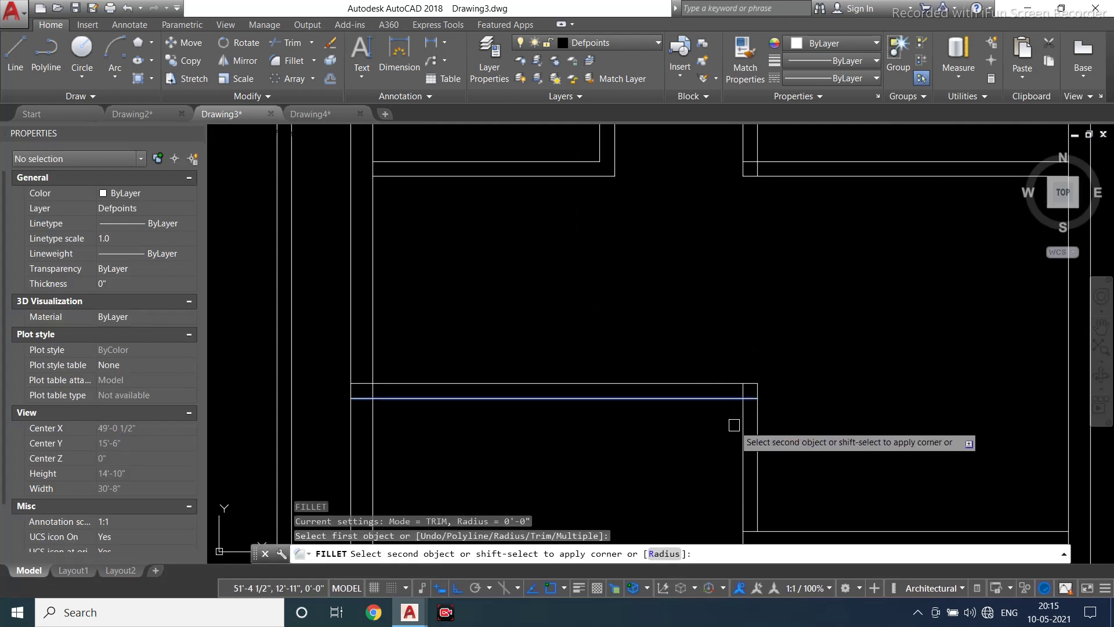
pyautogui.click(744, 427)
pyautogui.scroll(-6, 726, 428)
pyautogui.press('Escape')
# Trim the line pieces closing the junction between the kitchen's top wall and the west exterior wall
pyautogui.scroll(5, 619, 397)
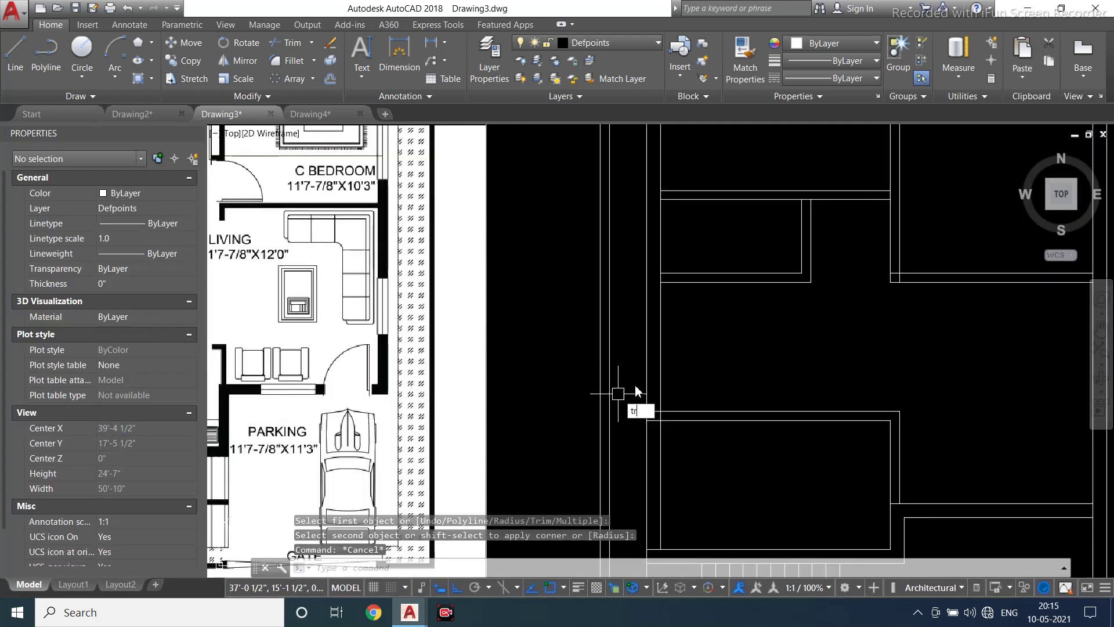
pyautogui.scroll(4, 639, 407)
pyautogui.press('Return')
pyautogui.press('Return')
pyautogui.click(686, 432)
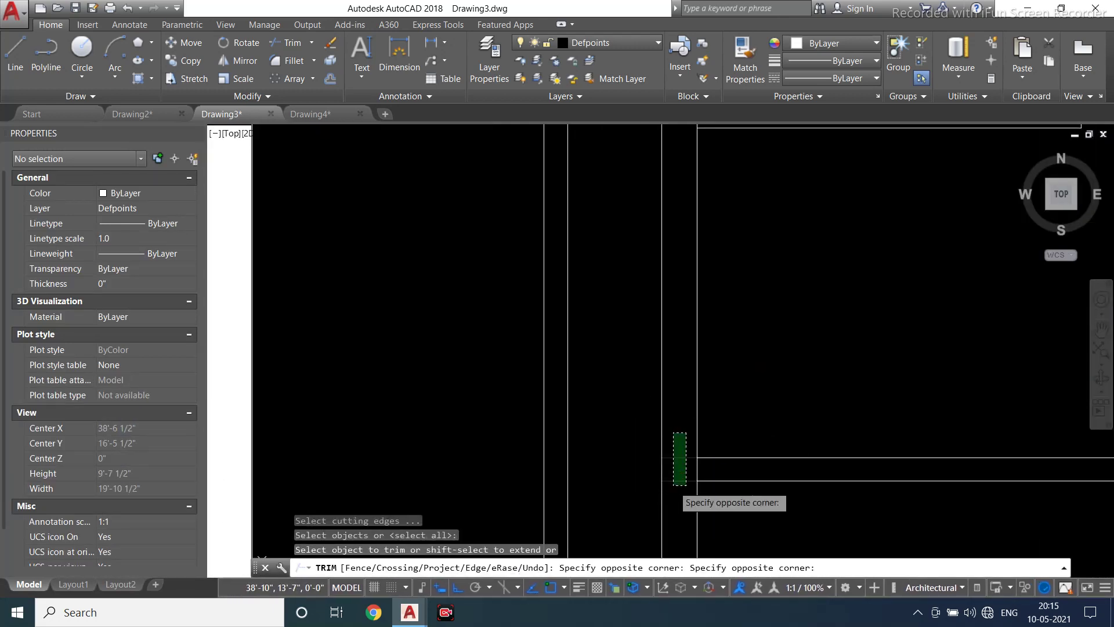
pyautogui.click(667, 491)
pyautogui.click(707, 459)
pyautogui.click(695, 471)
pyautogui.scroll(-4, 778, 480)
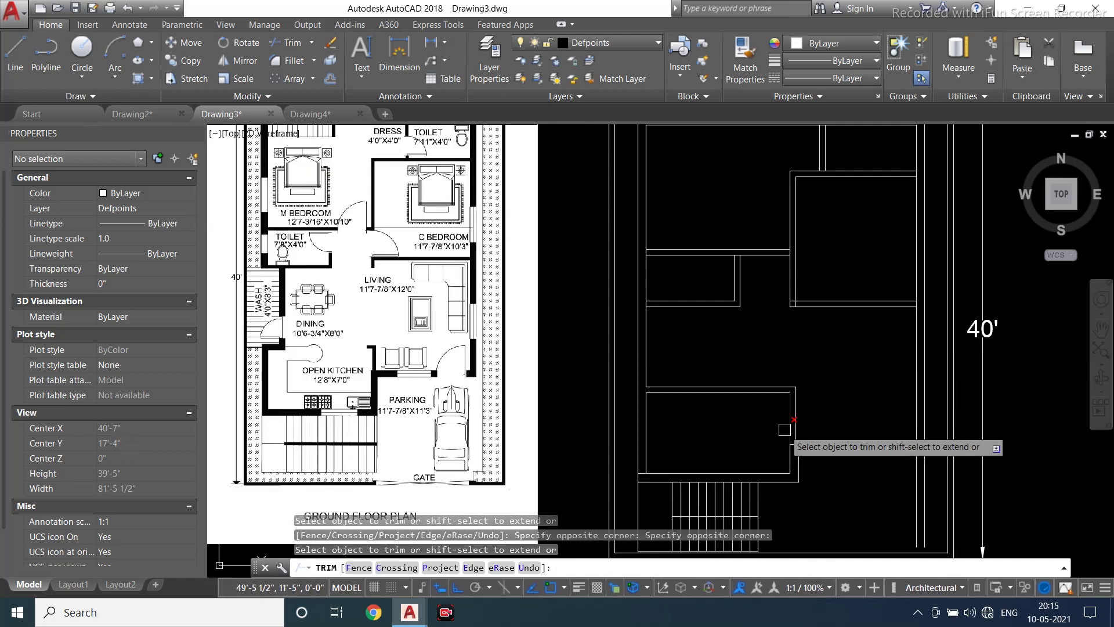
# Trim the kitchen's junctions with the living room's bottom wall and, at its southwest corner, with the west exterior wall
pyautogui.scroll(3, 784, 488)
pyautogui.scroll(-2, 778, 406)
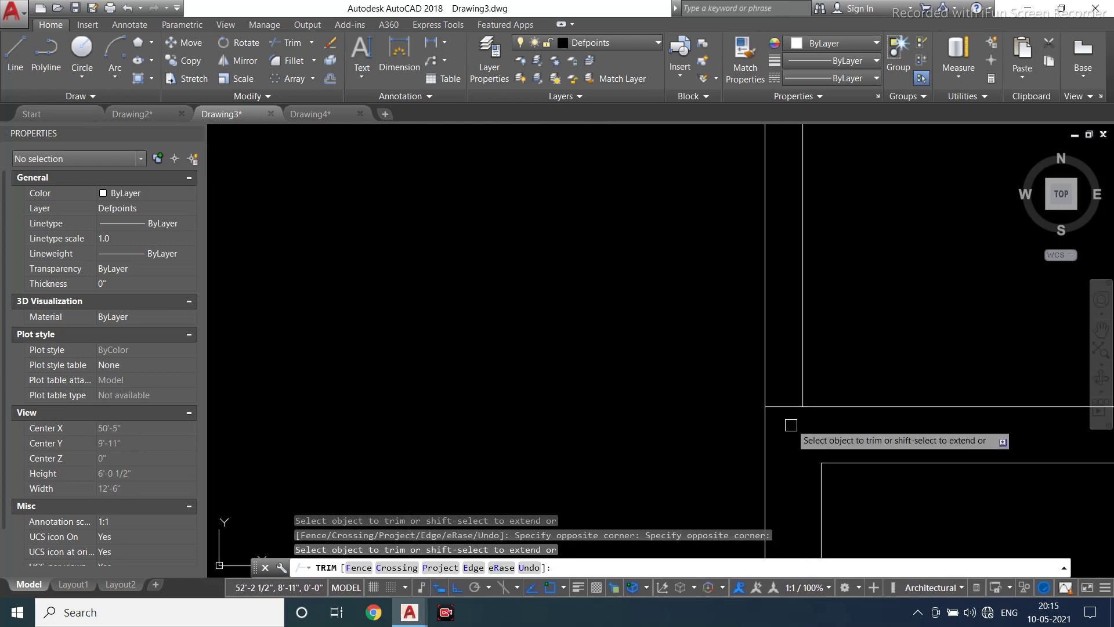
pyautogui.scroll(6, 774, 381)
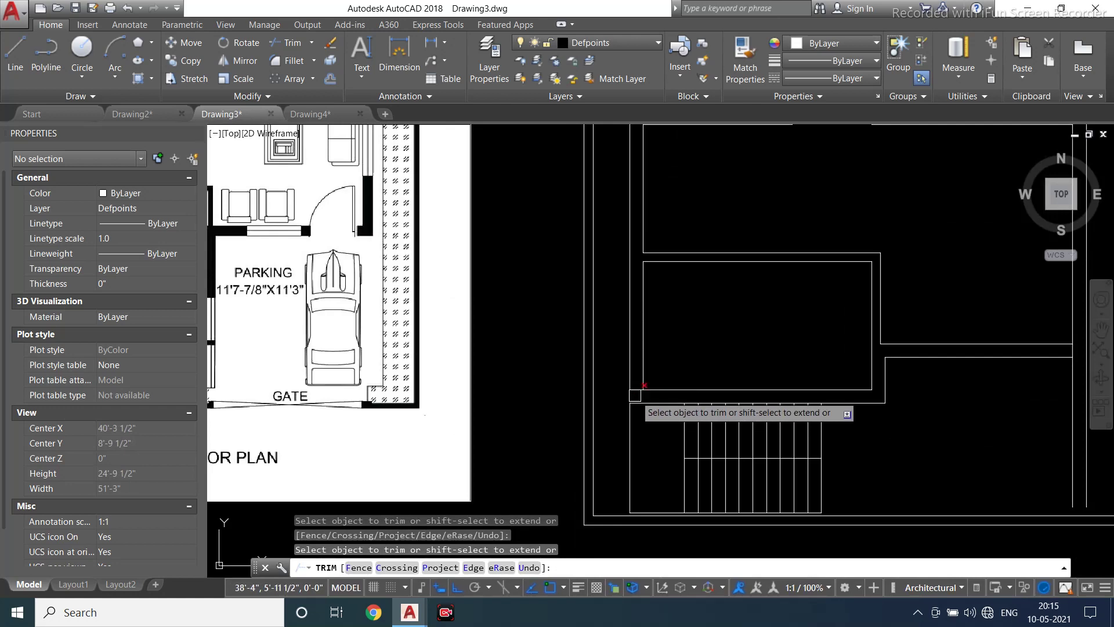
pyautogui.scroll(-10, 616, 412)
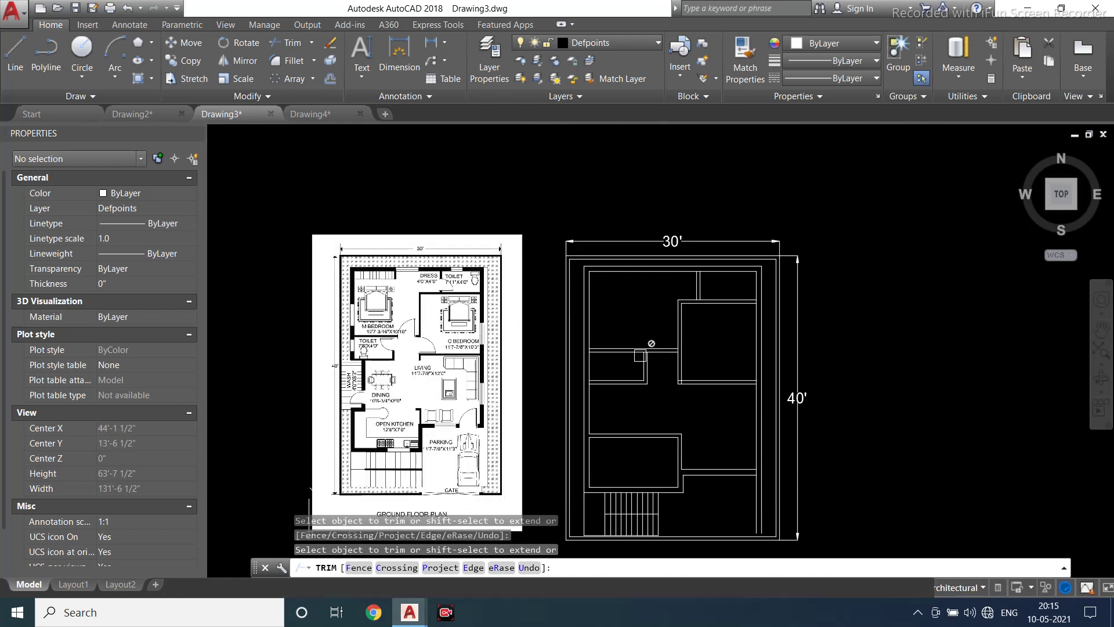
# Trim the line pieces closing the junctions of the walls around the toilet below the M bedroom
pyautogui.scroll(4, 586, 348)
pyautogui.scroll(4, 580, 349)
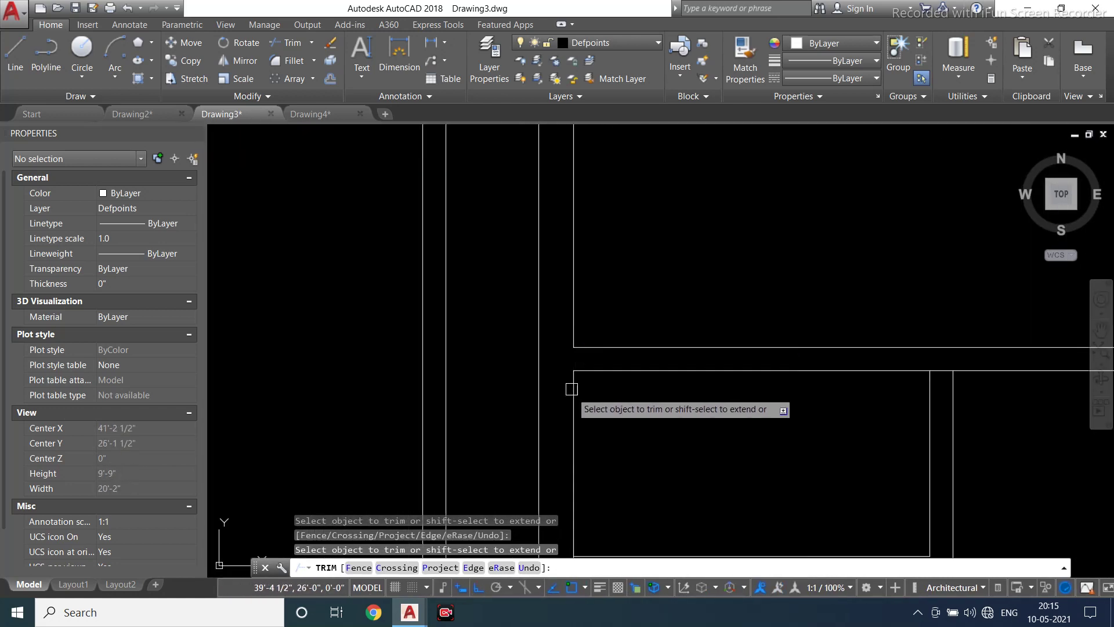
pyautogui.scroll(-2, 781, 316)
pyautogui.scroll(4, 722, 256)
pyautogui.scroll(-4, 736, 274)
pyautogui.scroll(3, 796, 360)
# Fillet the inner lines of the C bedroom's west and bottom walls into a square corner
pyautogui.press('Escape')
pyautogui.write('f')
pyautogui.press('Return')
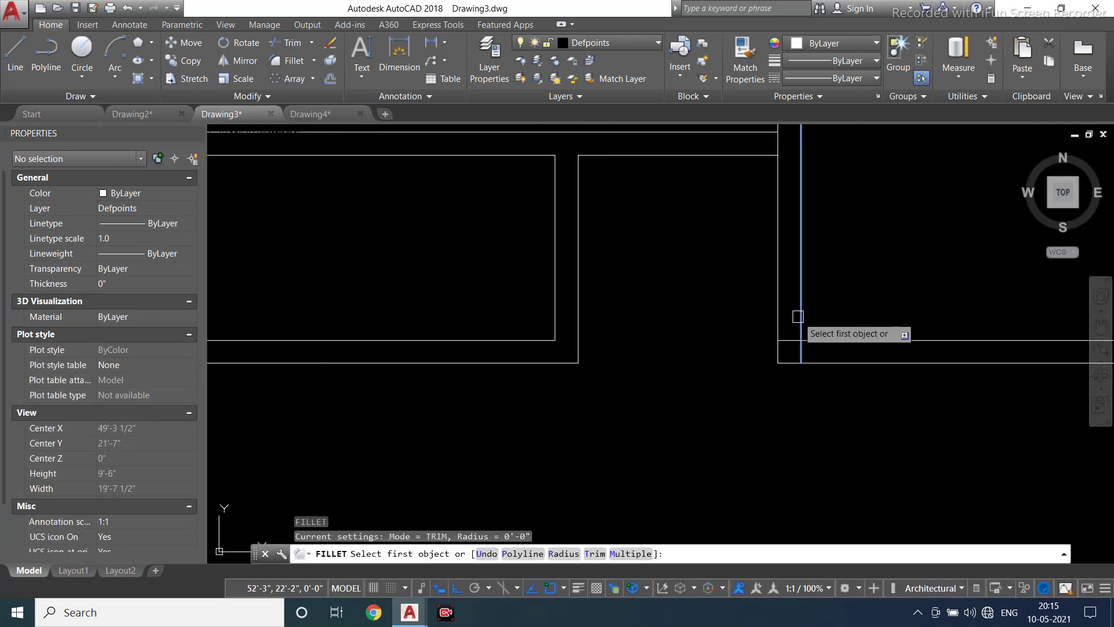
pyautogui.click(800, 317)
pyautogui.click(819, 343)
pyautogui.scroll(-1, 723, 363)
pyautogui.scroll(-5, 756, 264)
pyautogui.press('Escape')
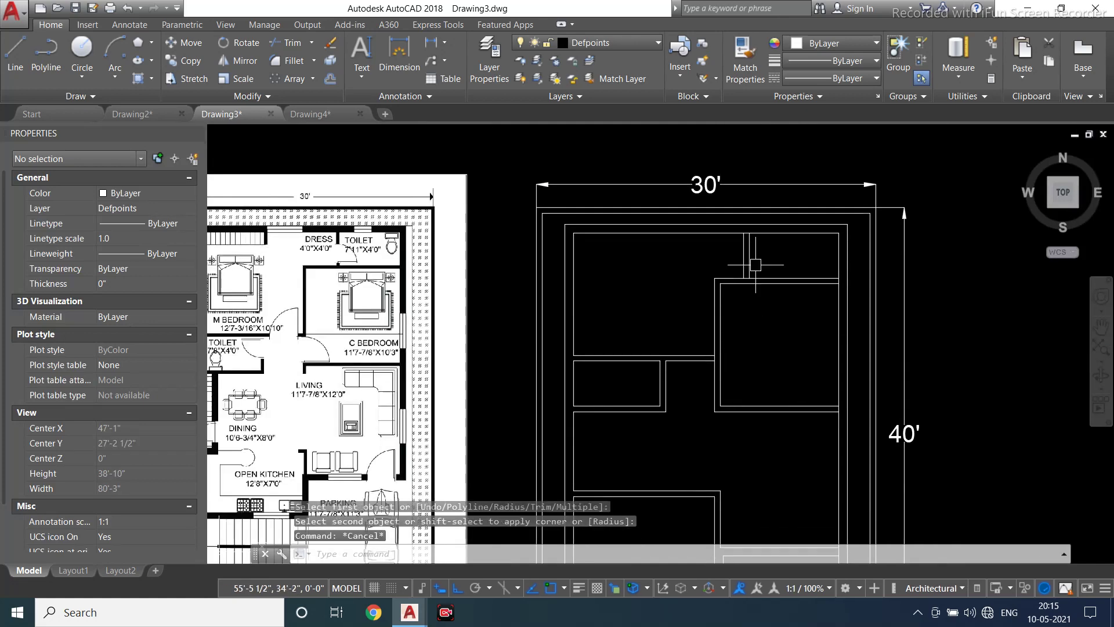
# Trim the line pieces closing both ends of the partition between the dress area and the upper toilet
pyautogui.press('Return')
pyautogui.press('Return')
pyautogui.scroll(8, 755, 273)
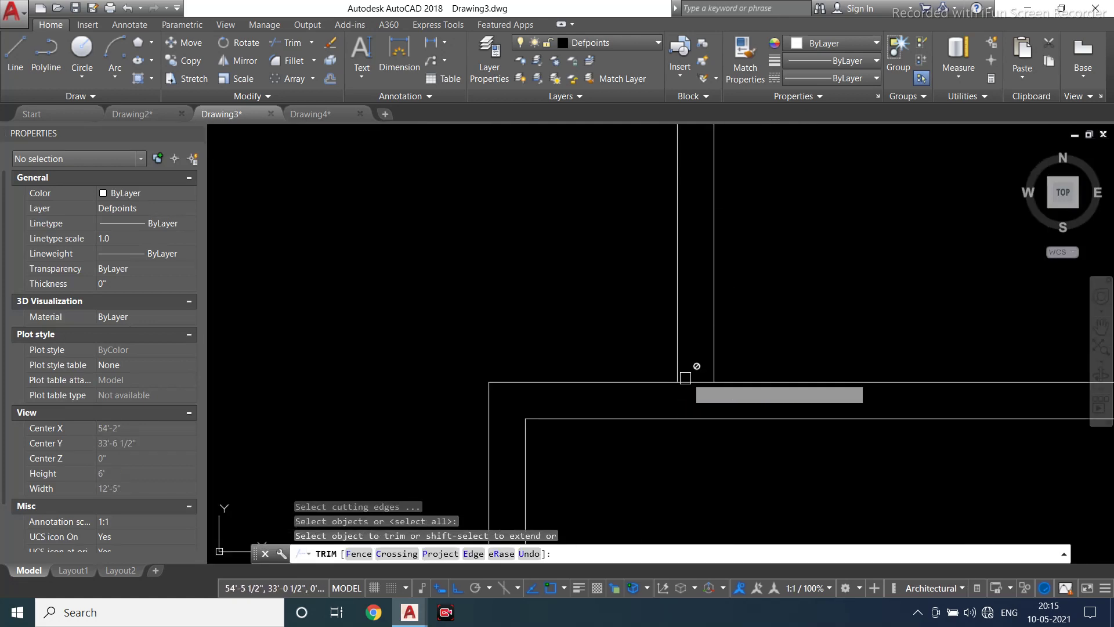
pyautogui.scroll(-5, 692, 379)
pyautogui.scroll(4, 693, 319)
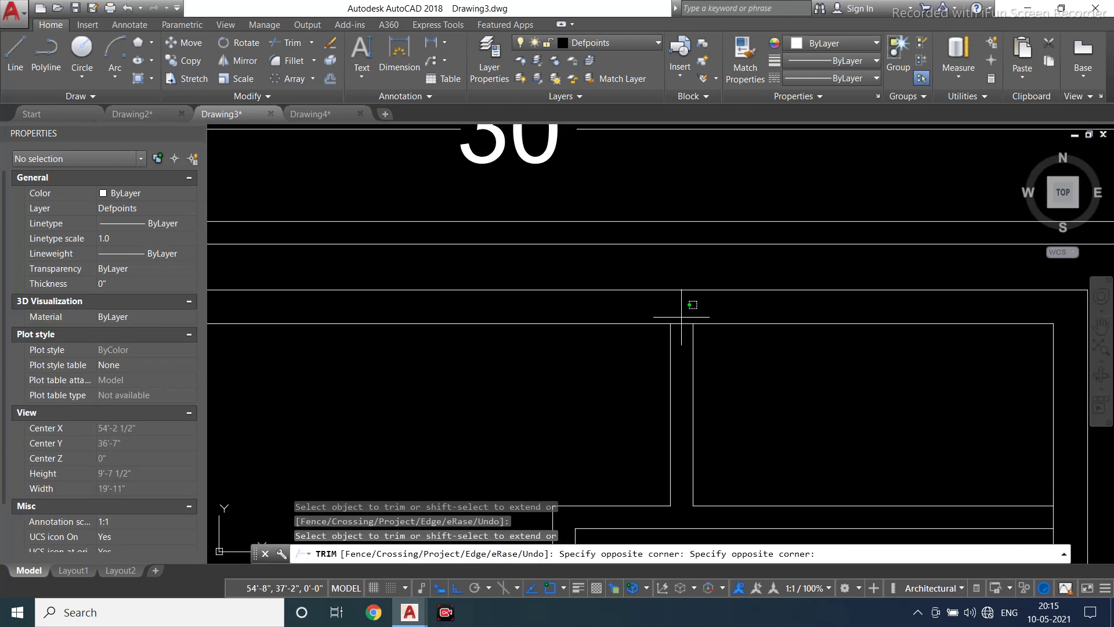
pyautogui.click(681, 318)
pyautogui.click(679, 332)
# Trim the east exterior wall's inner line where the toilet, C bedroom and living room bottom walls meet it
pyautogui.scroll(-4, 687, 322)
pyautogui.scroll(4, 699, 252)
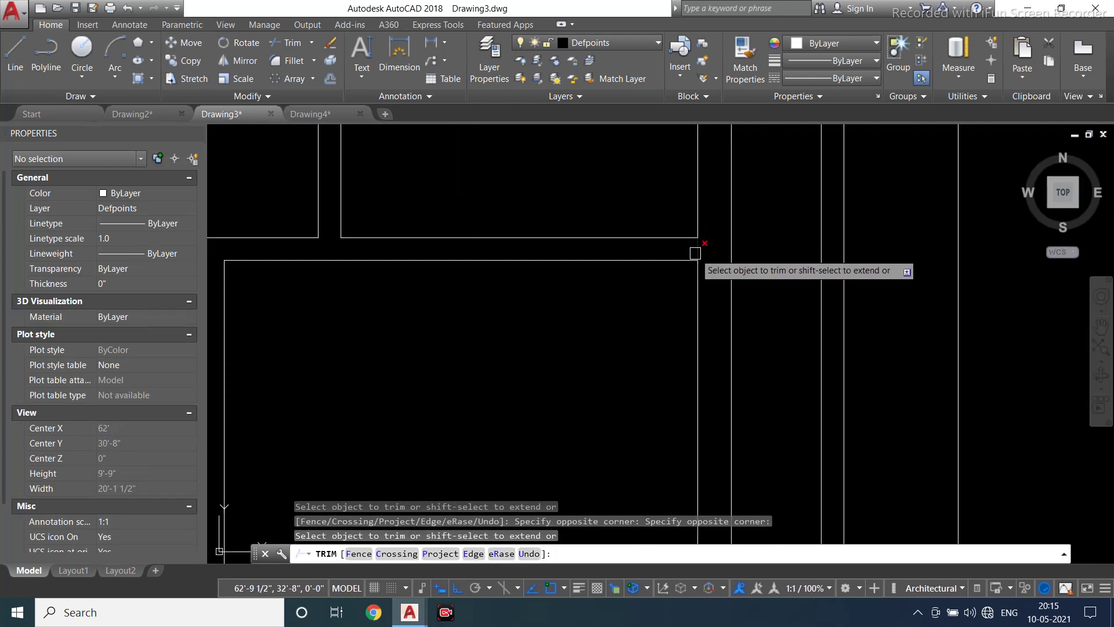
pyautogui.scroll(-5, 695, 253)
pyautogui.scroll(5, 725, 325)
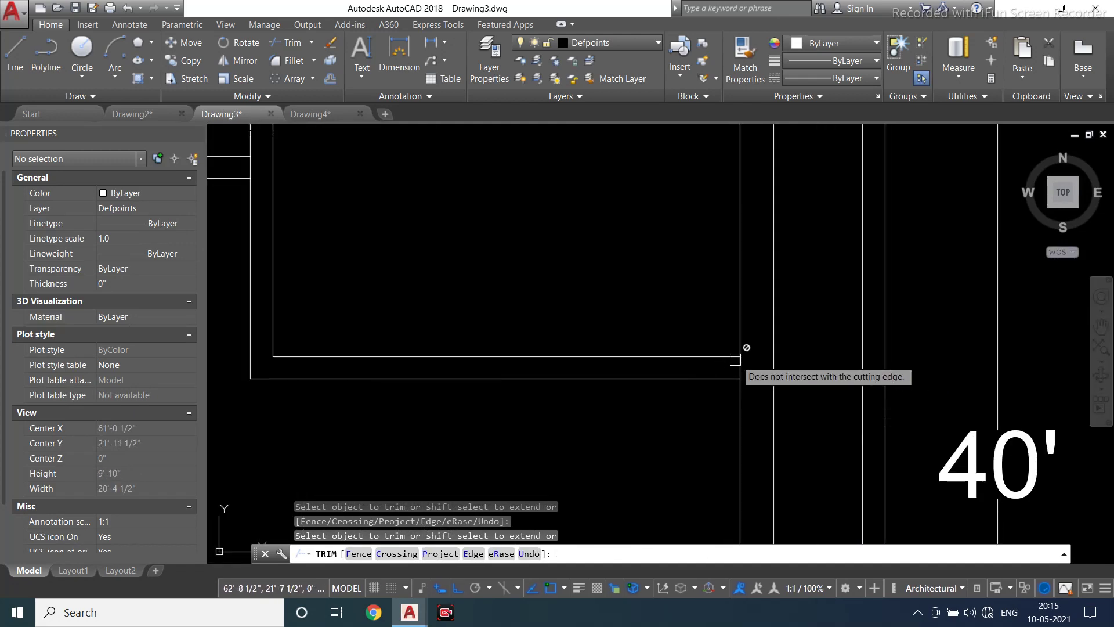
pyautogui.scroll(-5, 737, 367)
pyautogui.scroll(3, 753, 368)
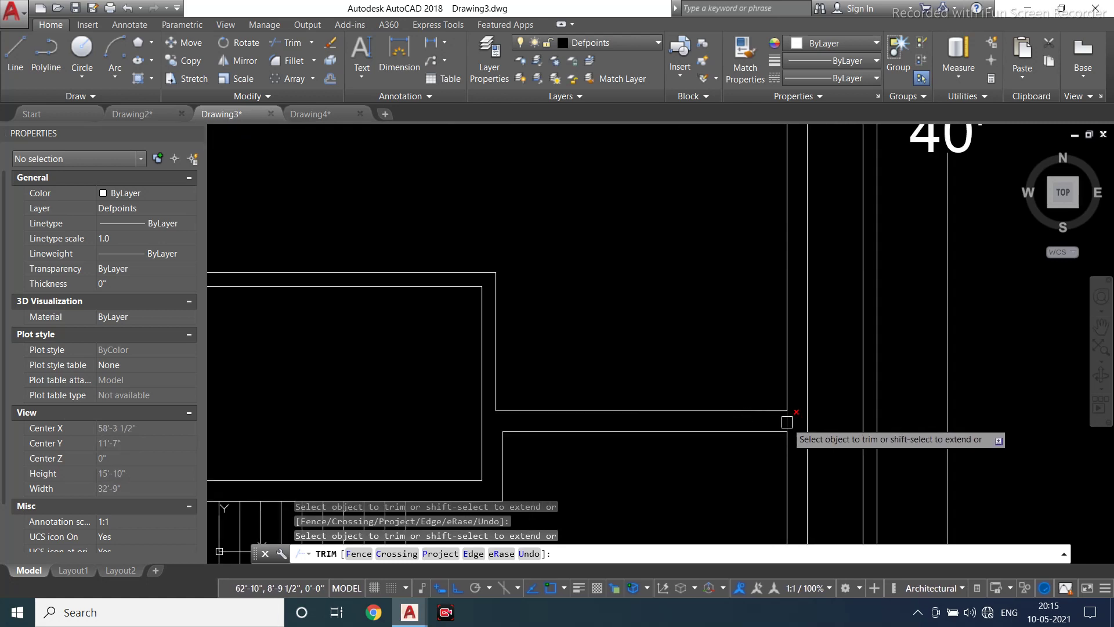
pyautogui.scroll(-5, 787, 422)
pyautogui.scroll(3, 786, 293)
pyautogui.press('Escape')
pyautogui.press('Escape')
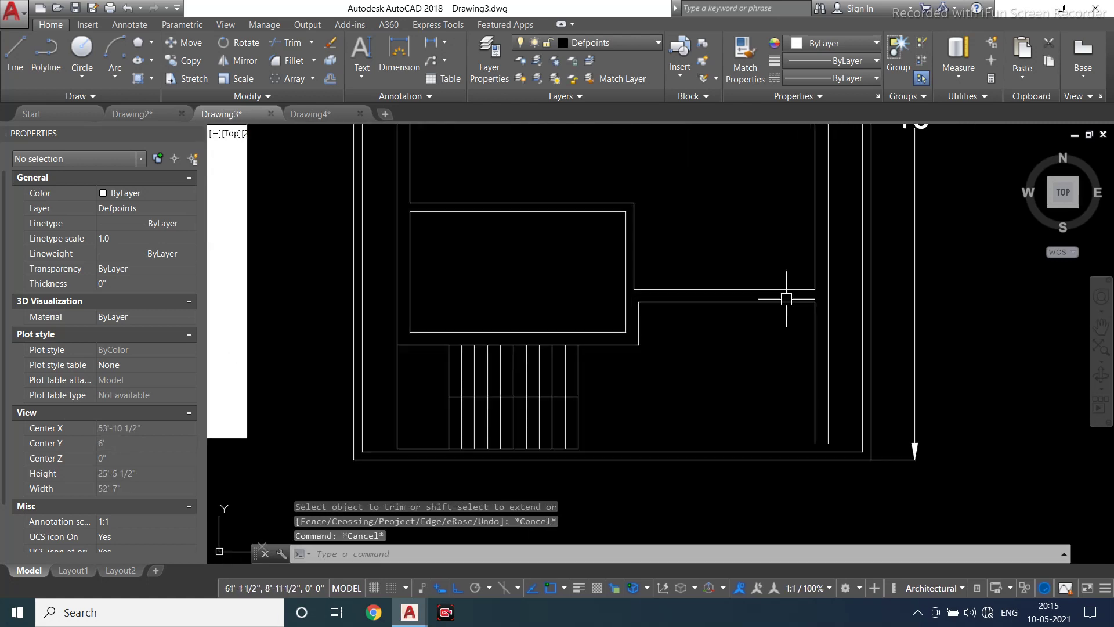
# Fillet the living room's lower bottom-wall line with the east wall's outer line and erase the leftover inner line beside the parking
pyautogui.scroll(3, 781, 308)
pyautogui.write('f')
pyautogui.press('Return')
pyautogui.click(819, 307)
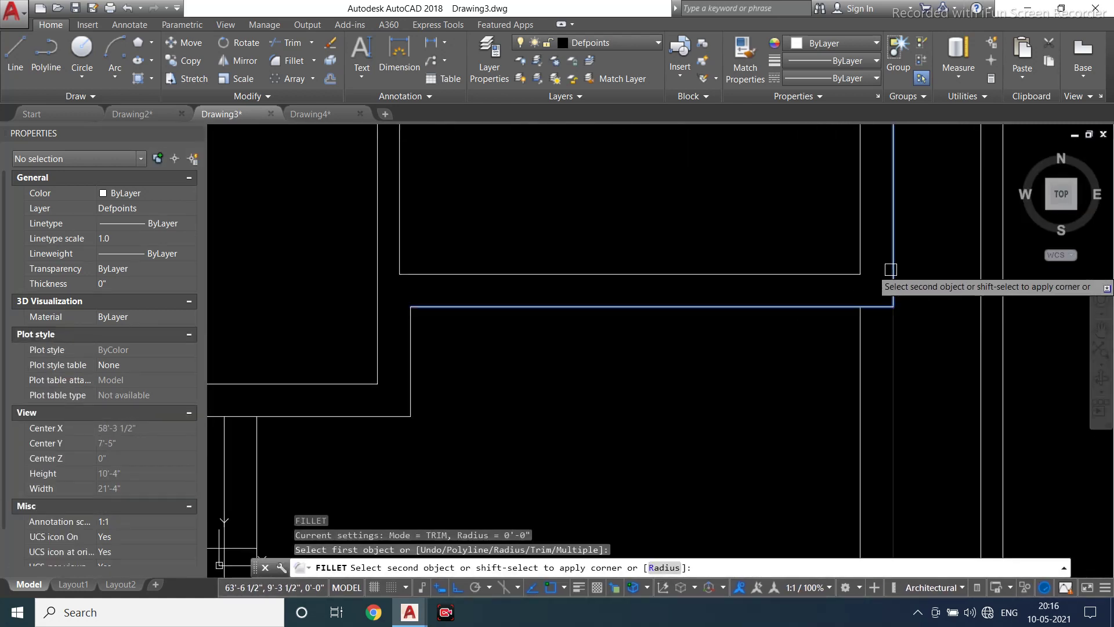
pyautogui.press('Escape')
pyautogui.click(871, 363)
pyautogui.scroll(-4, 821, 348)
pyautogui.click(821, 331)
pyautogui.press('Delete')
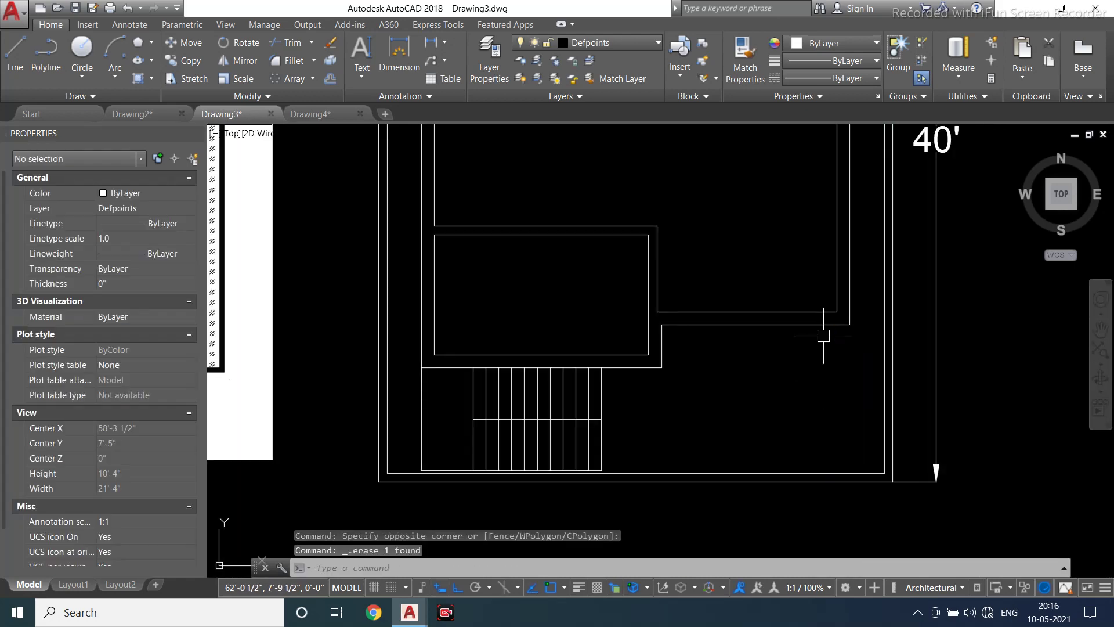
pyautogui.scroll(-5, 824, 336)
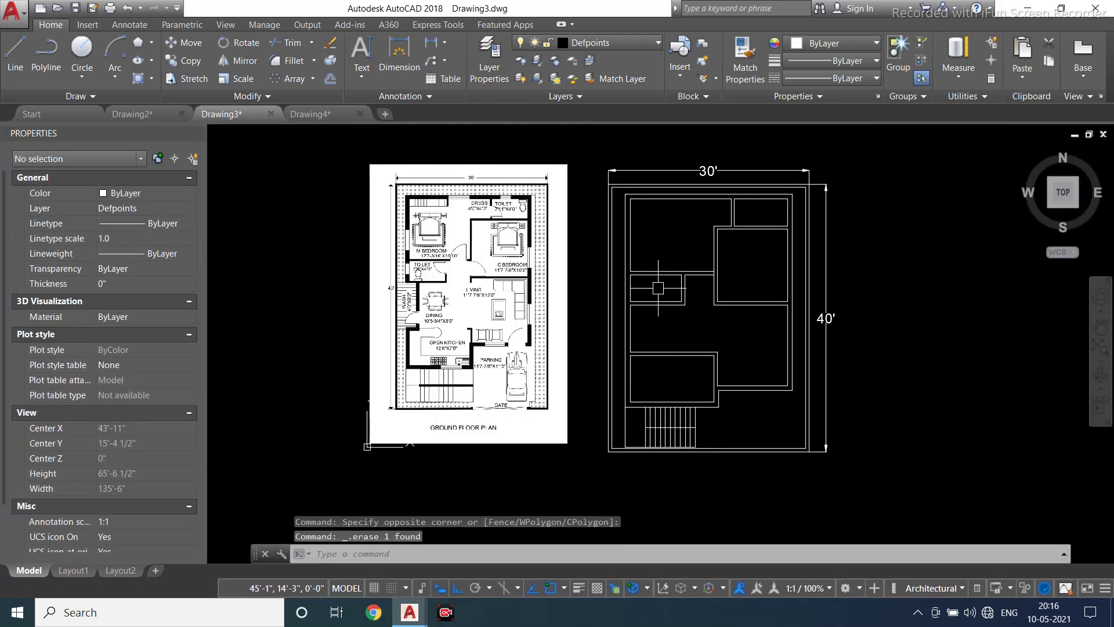
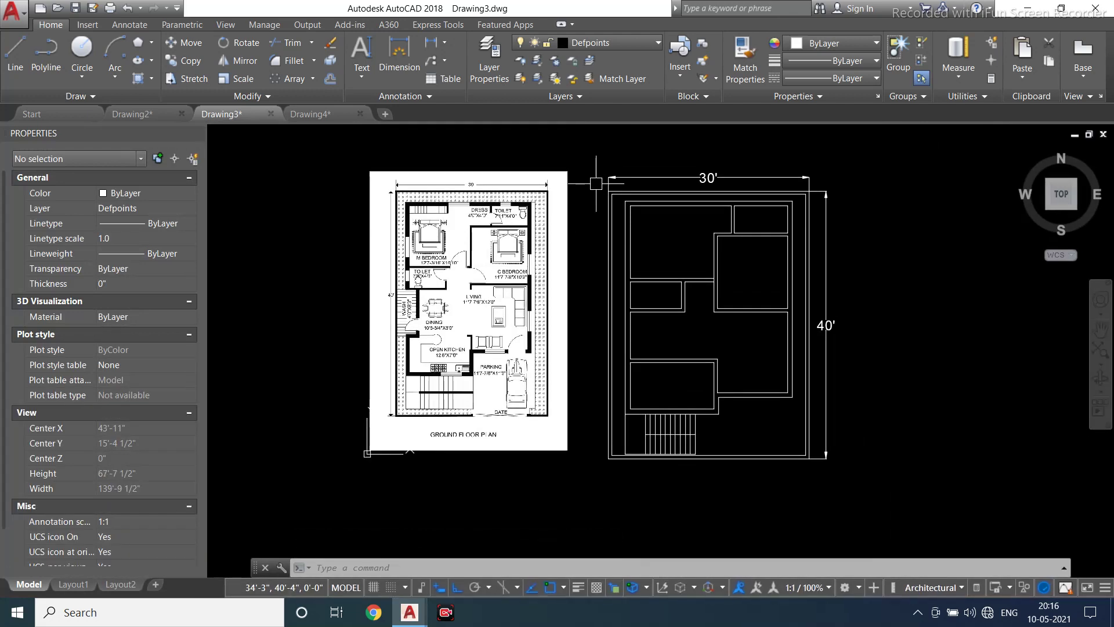
# Draw a horizontal line from the inner top-left corner of the kitchen west to the plot boundary for the wash area
pyautogui.scroll(2, 615, 309)
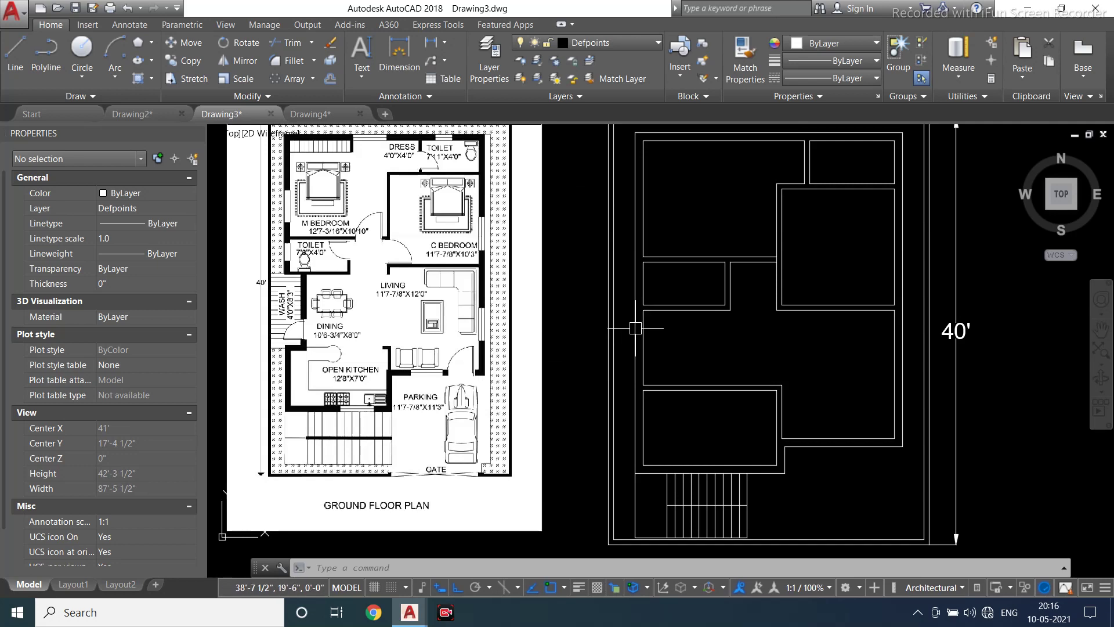
pyautogui.press('l')
pyautogui.press('Return')
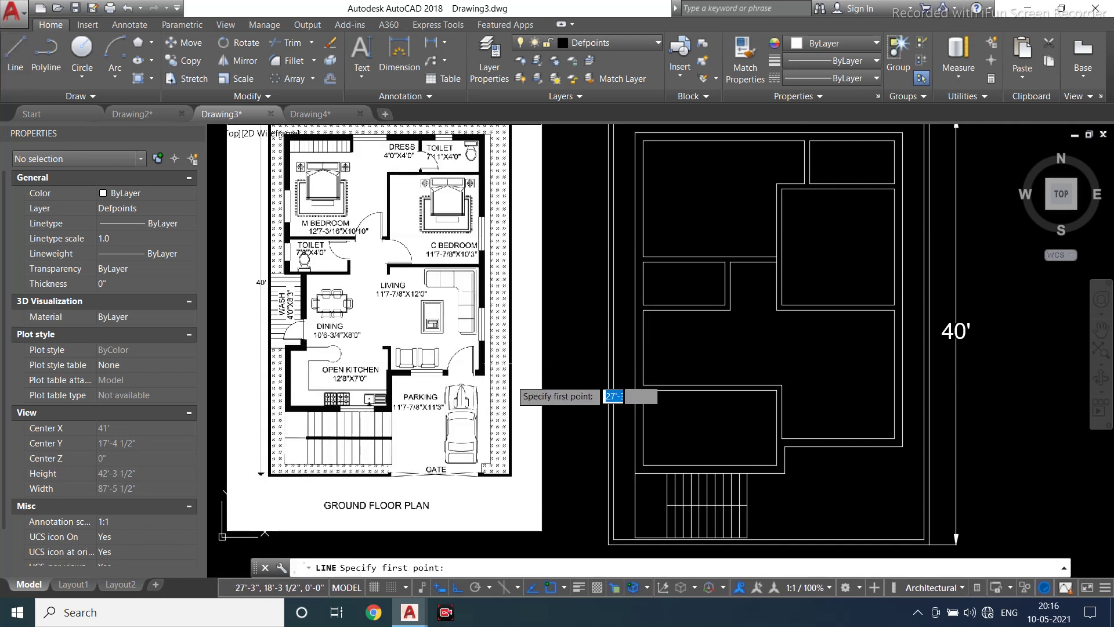
pyautogui.scroll(2, 610, 392)
pyautogui.click(694, 397)
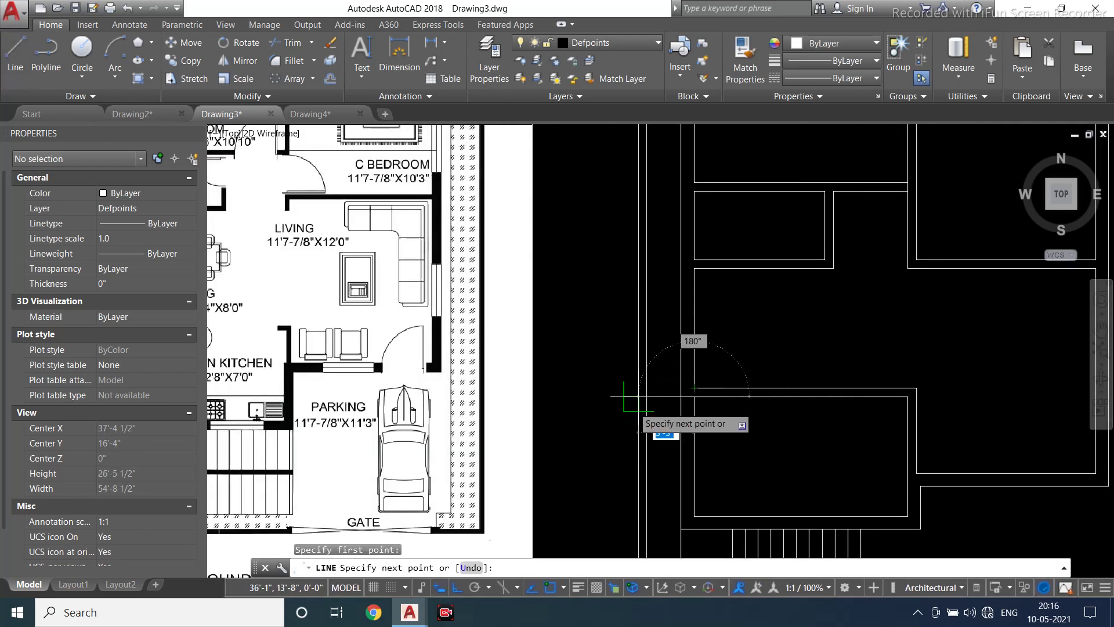
pyautogui.scroll(-3, 624, 396)
pyautogui.scroll(3, 632, 397)
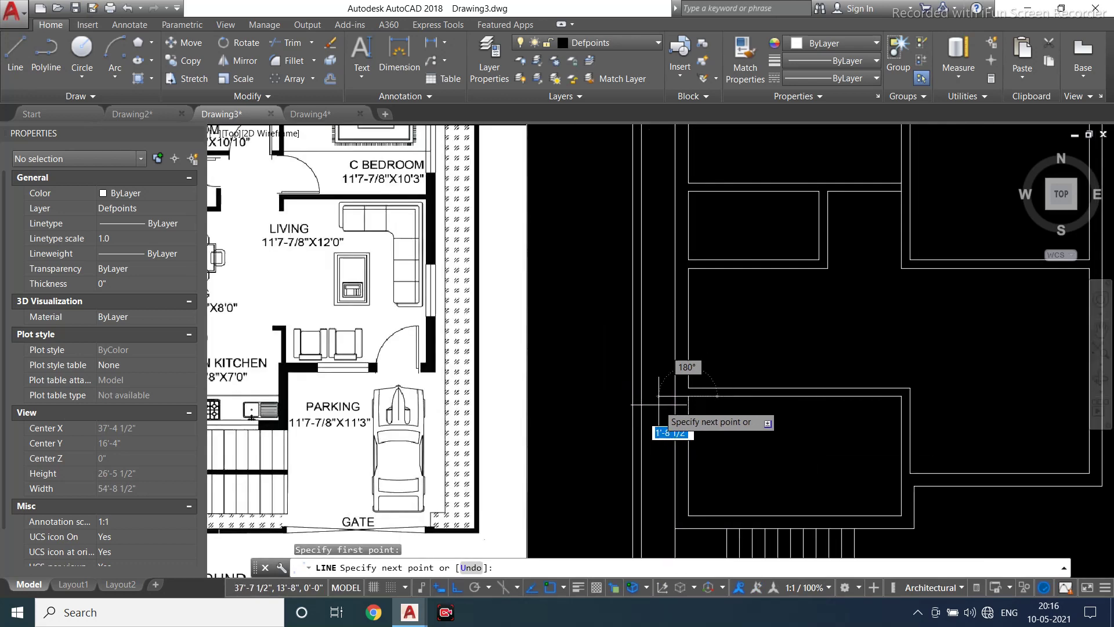
pyautogui.press('Escape')
pyautogui.scroll(-3, 641, 396)
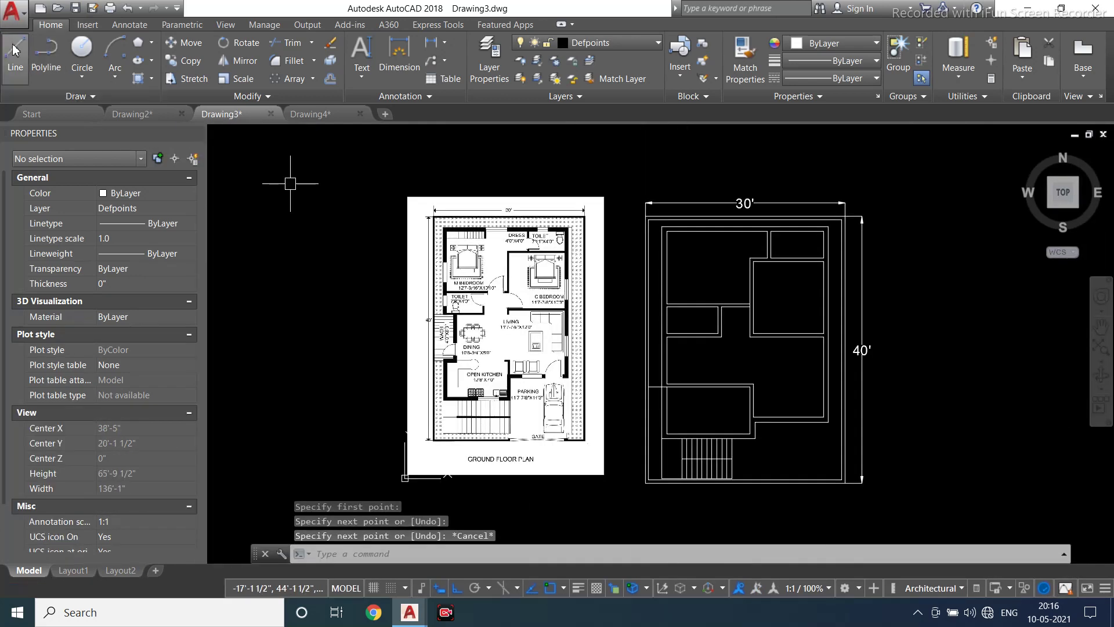
# Draw a horizontal line about 2'-9" long from the toilet's lower wall corner to the plot's boundary wall
pyautogui.press('Return')
pyautogui.scroll(2, 685, 326)
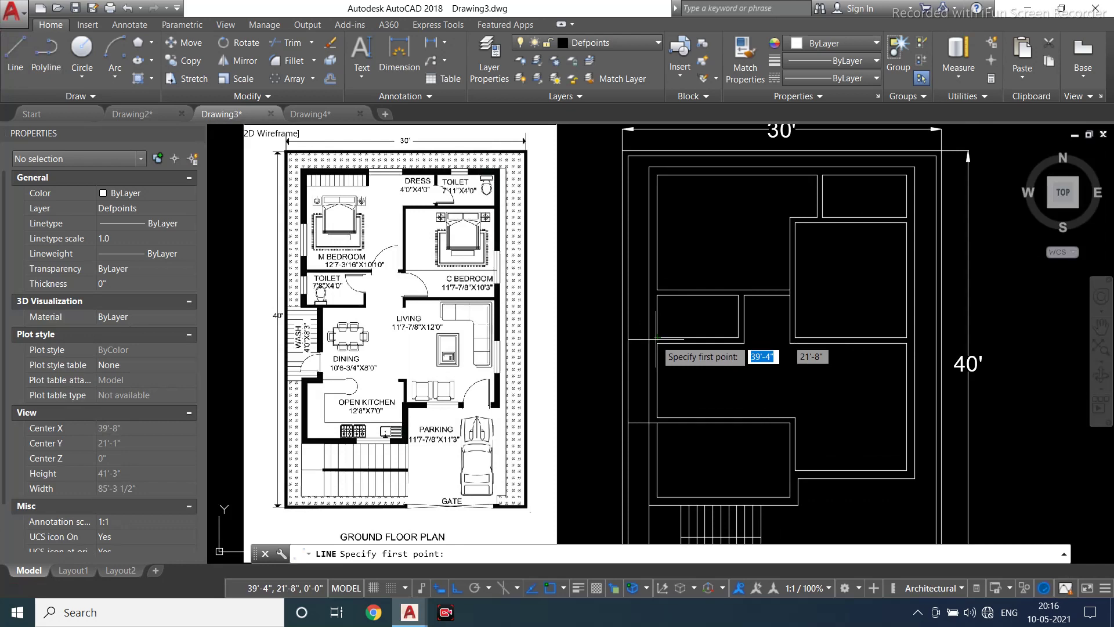
pyautogui.scroll(2, 613, 343)
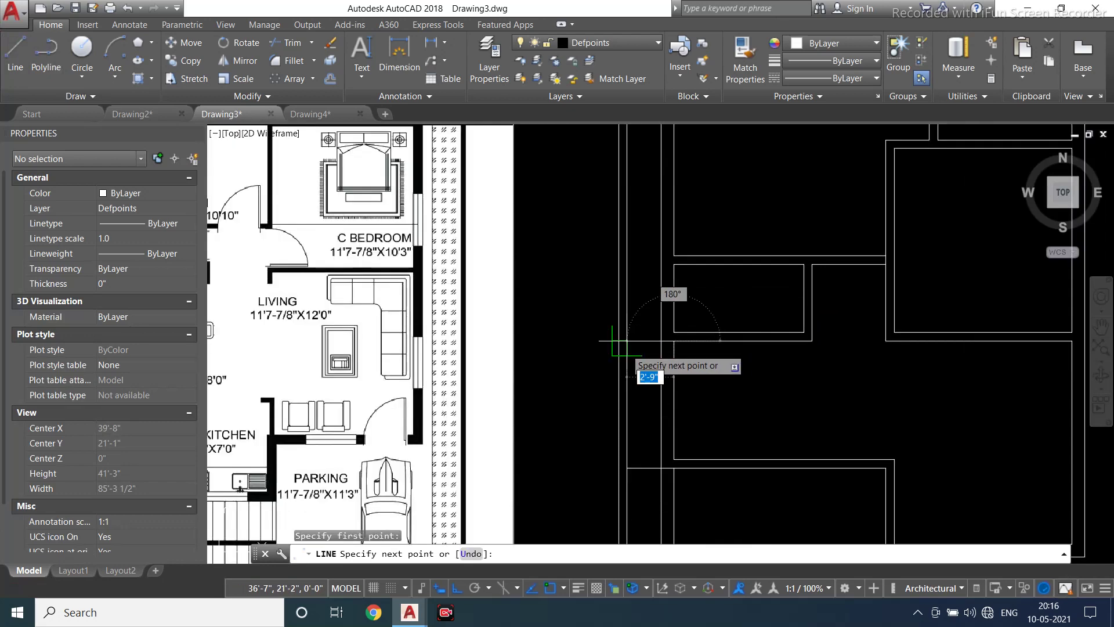
pyautogui.press('Escape')
# Move the new horizontal line straight up to the inner face of the toilet's lower wall
pyautogui.click(651, 341)
pyautogui.write('m')
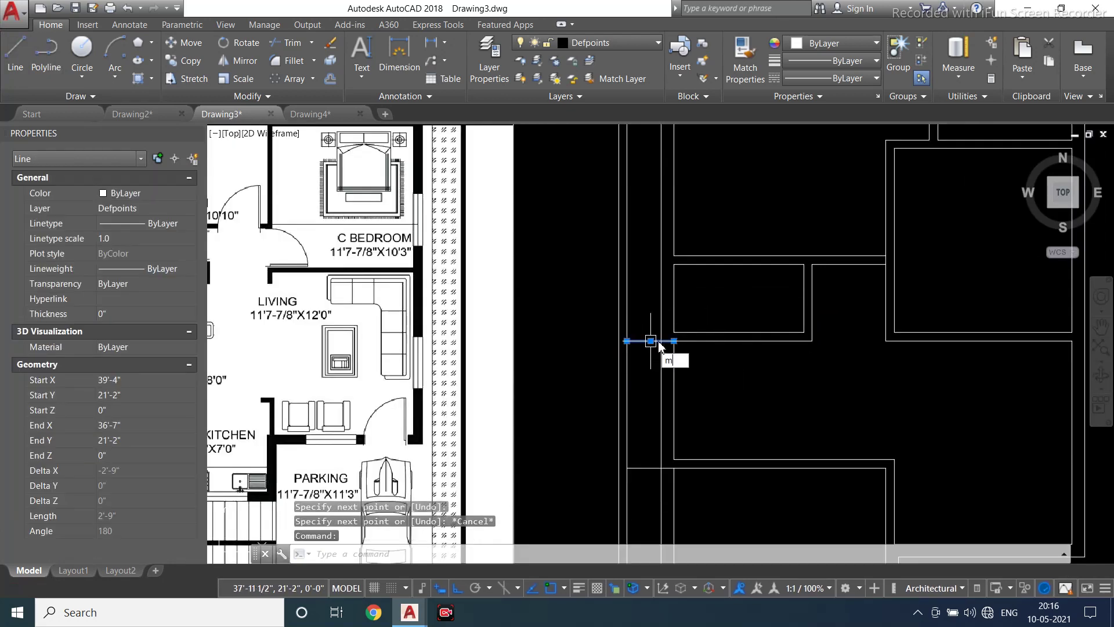
pyautogui.press('Return')
pyautogui.scroll(4, 684, 344)
pyautogui.click(659, 336)
pyautogui.click(658, 314)
pyautogui.scroll(-4, 680, 295)
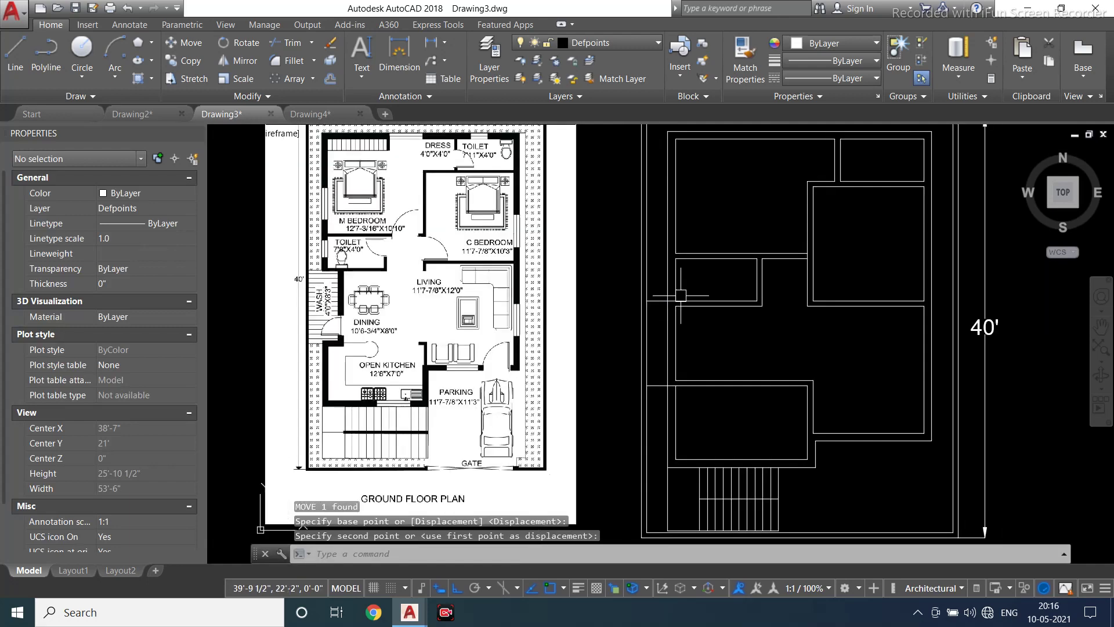
pyautogui.press('Escape')
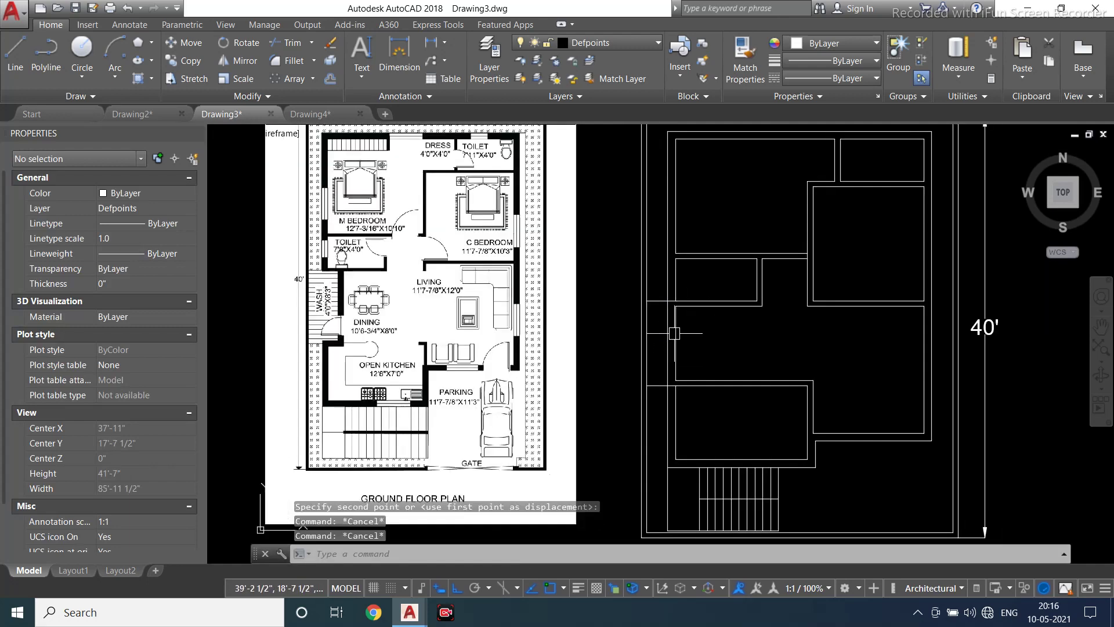
pyautogui.moveTo(665, 363); pyautogui.dragTo(667, 376, button='middle')
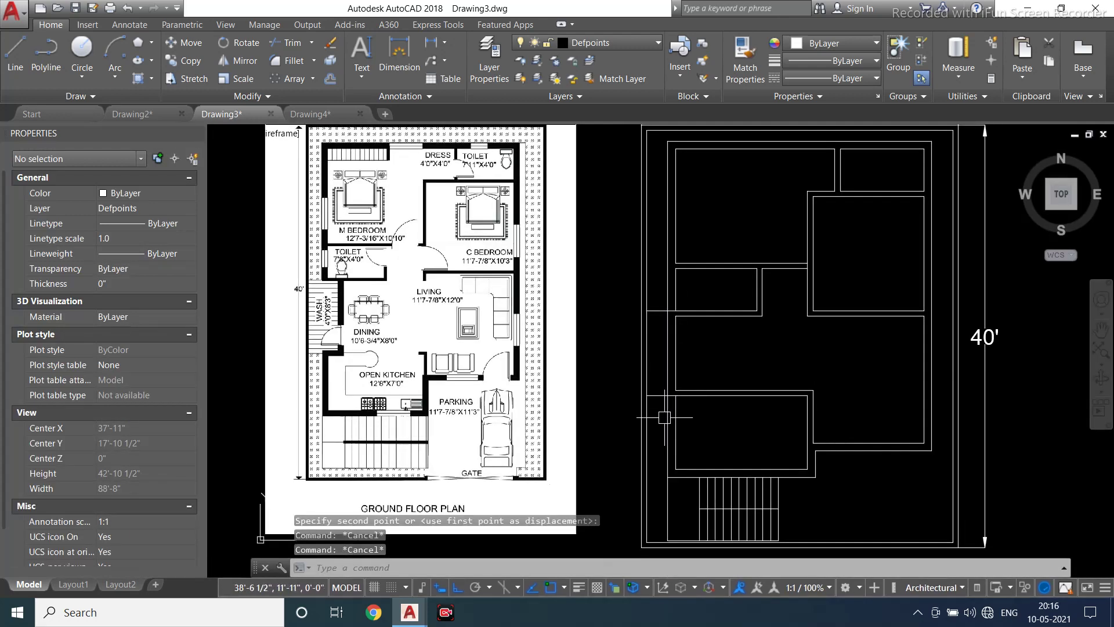
pyautogui.scroll(3, 648, 443)
pyautogui.scroll(-5, 697, 400)
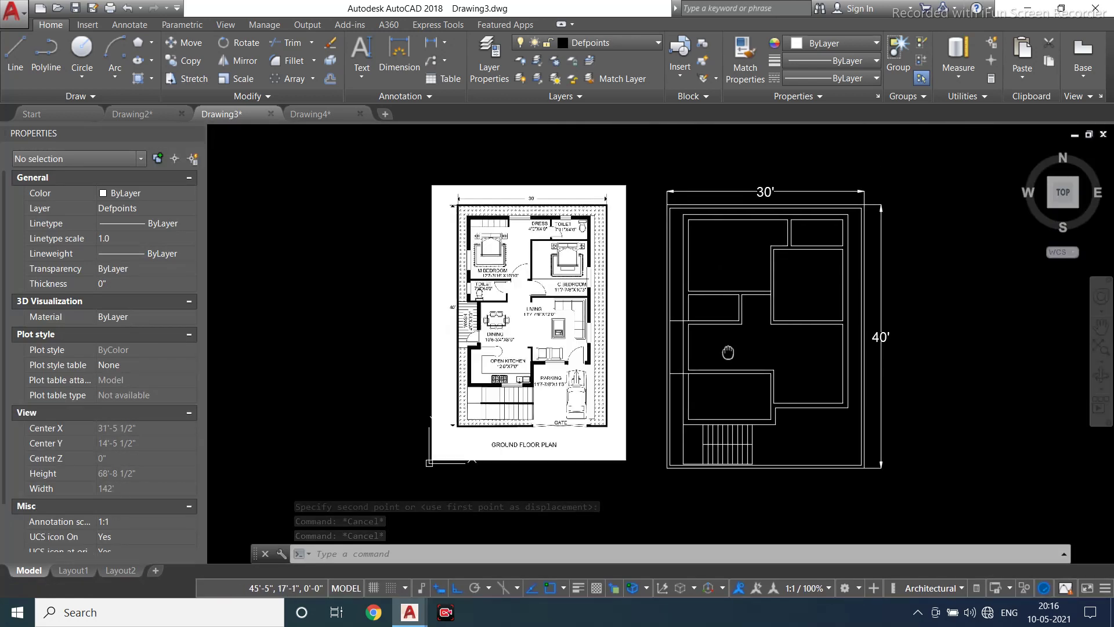
pyautogui.scroll(5, 543, 453)
pyautogui.scroll(-5, 354, 437)
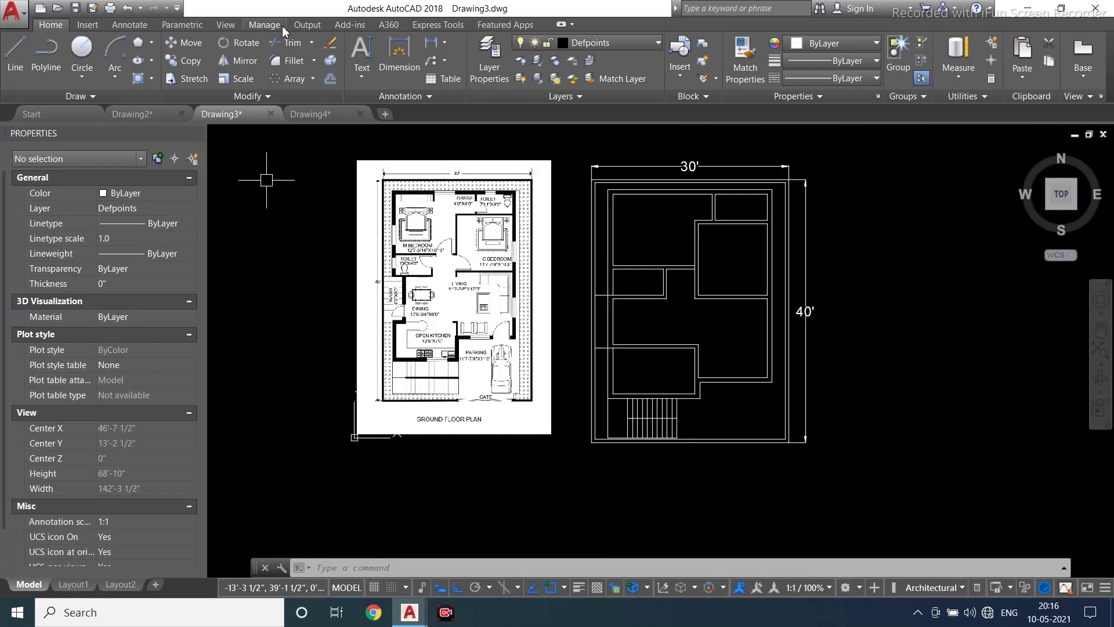
# Try to draw a start-center-end arc beside the floor plan, entering 90' for the end point
pyautogui.click(115, 74)
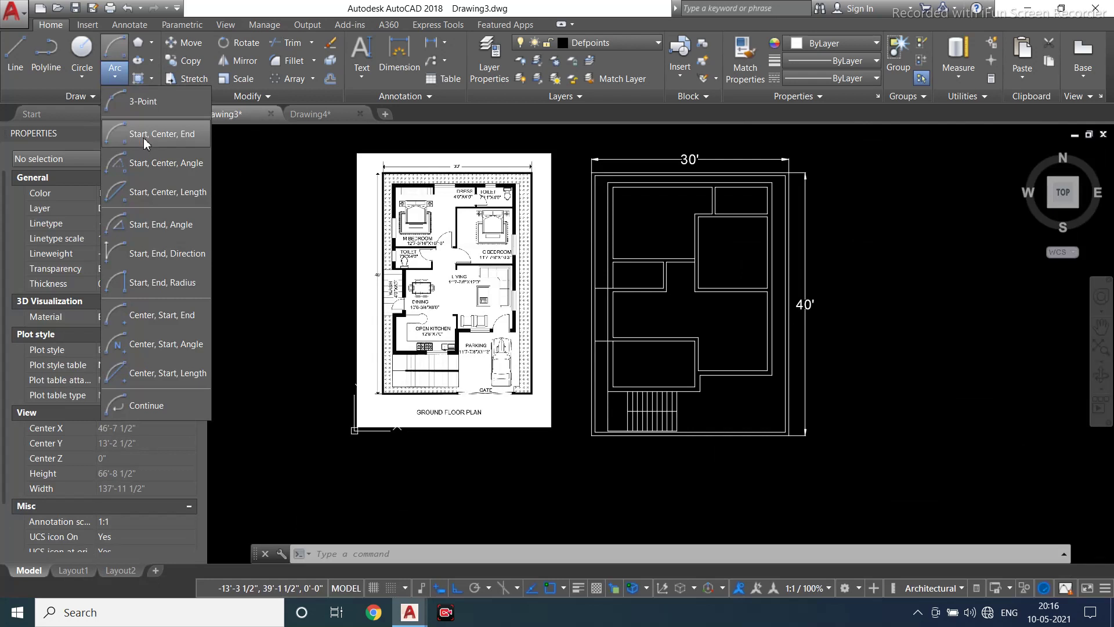
pyautogui.click(146, 141)
pyautogui.moveTo(713, 301); pyautogui.dragTo(509, 347, button='middle')
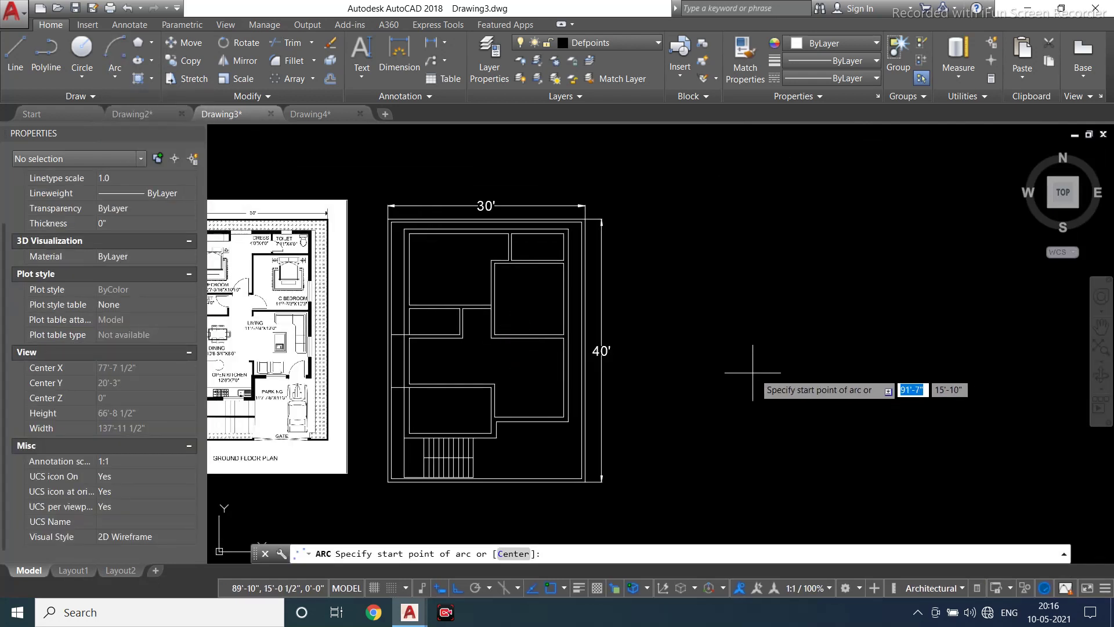
pyautogui.click(761, 402)
pyautogui.click(691, 376)
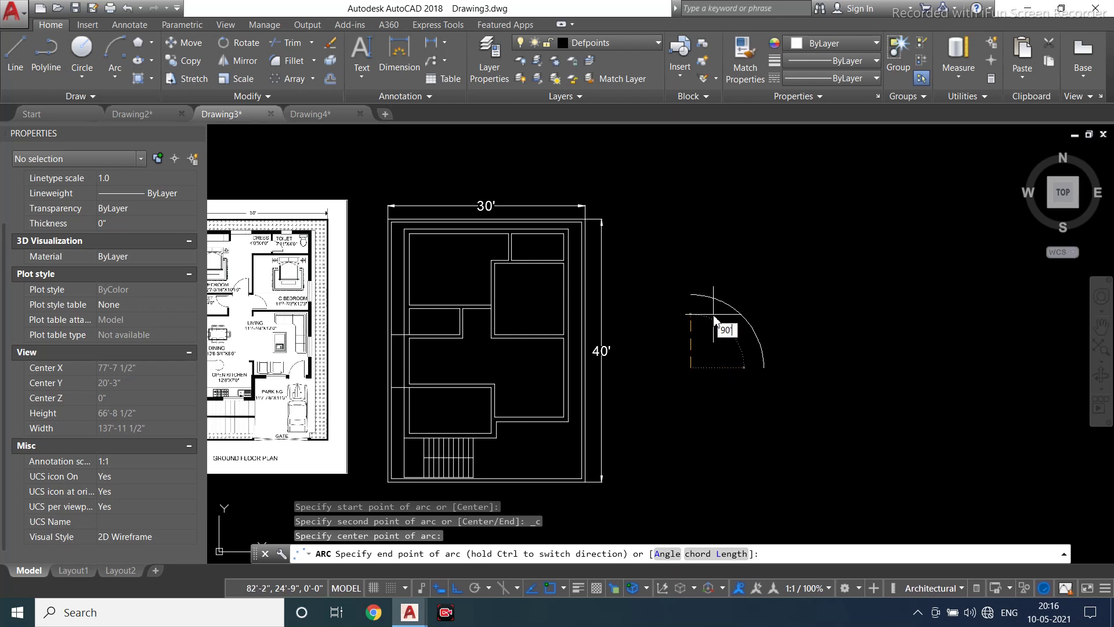
pyautogui.write("90'")
pyautogui.press('Return')
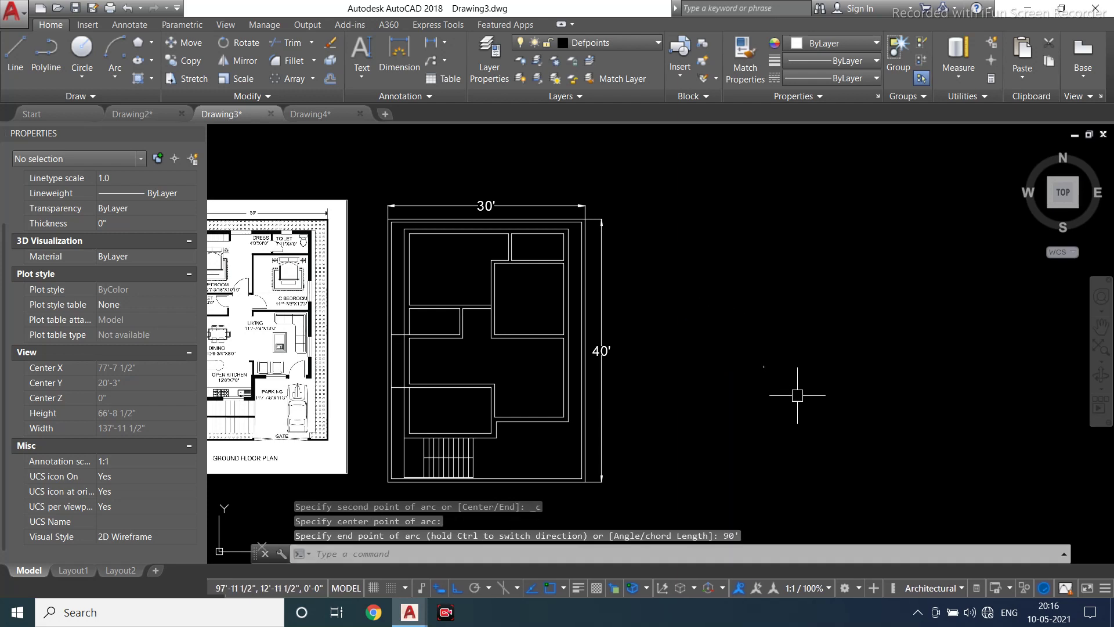
# Delete the tiny arc beside the floor plan
pyautogui.scroll(4, 798, 374)
pyautogui.click(780, 329)
pyautogui.click(664, 401)
pyautogui.press('Delete')
pyautogui.scroll(-2, 681, 383)
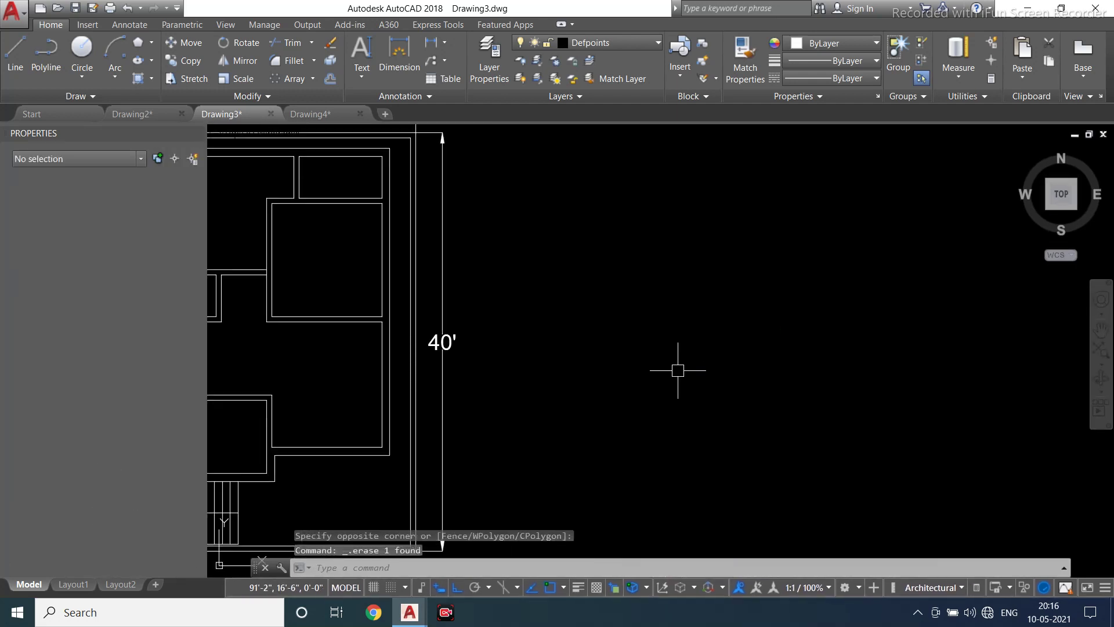
# Draw a start-center-end quarter-circle arc with a radius of about 21'-5" beside the floor plan
pyautogui.scroll(-2, 678, 370)
pyautogui.click(115, 55)
pyautogui.click(730, 344)
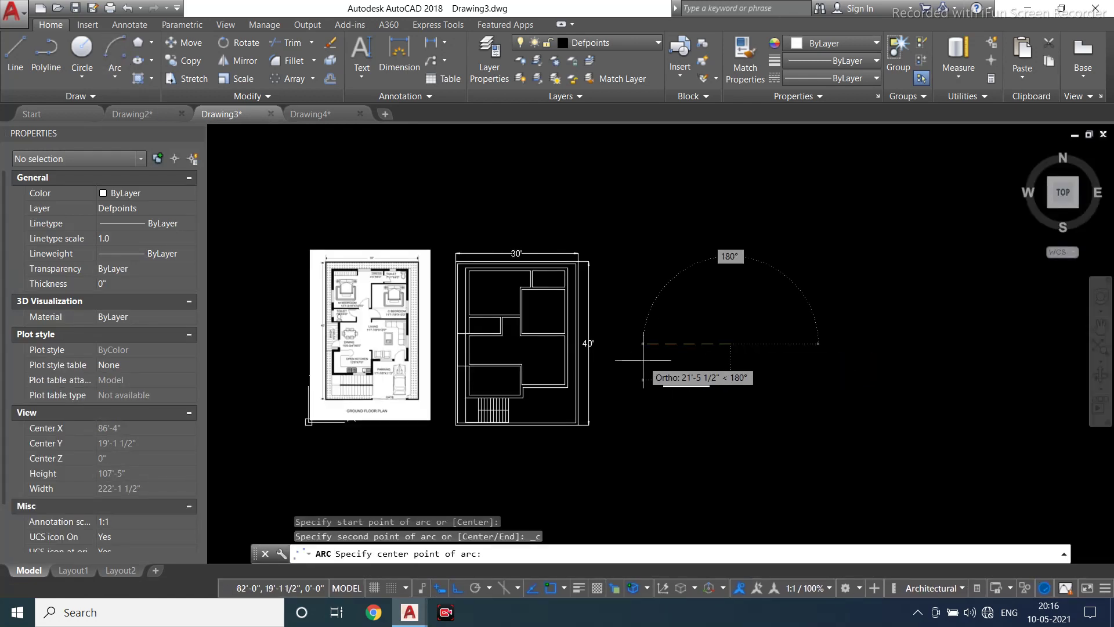
pyautogui.click(643, 360)
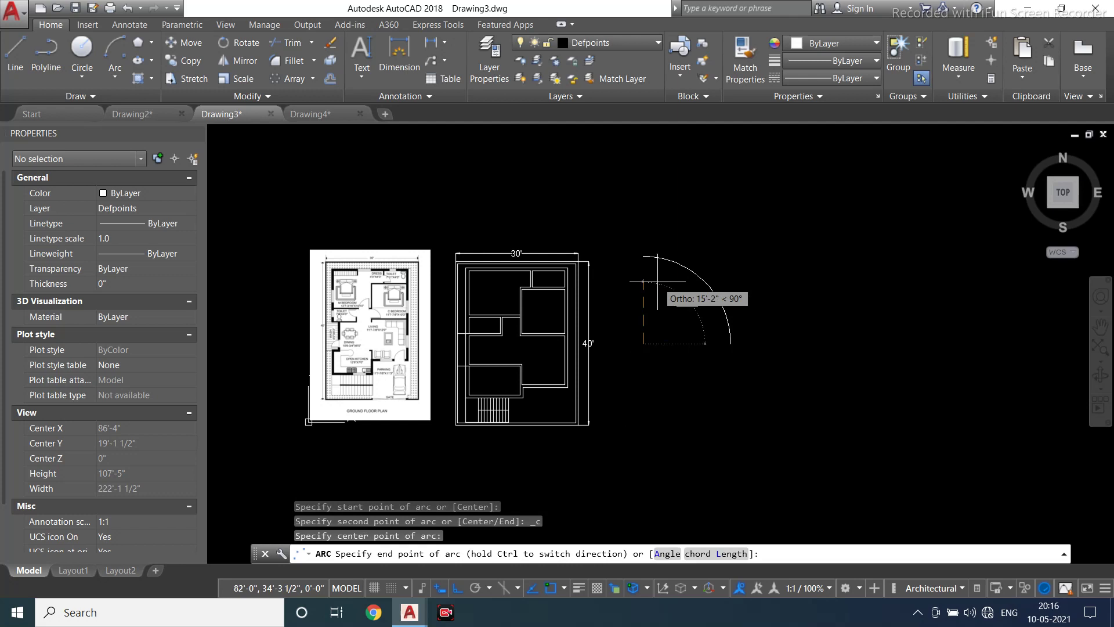
pyautogui.click(638, 251)
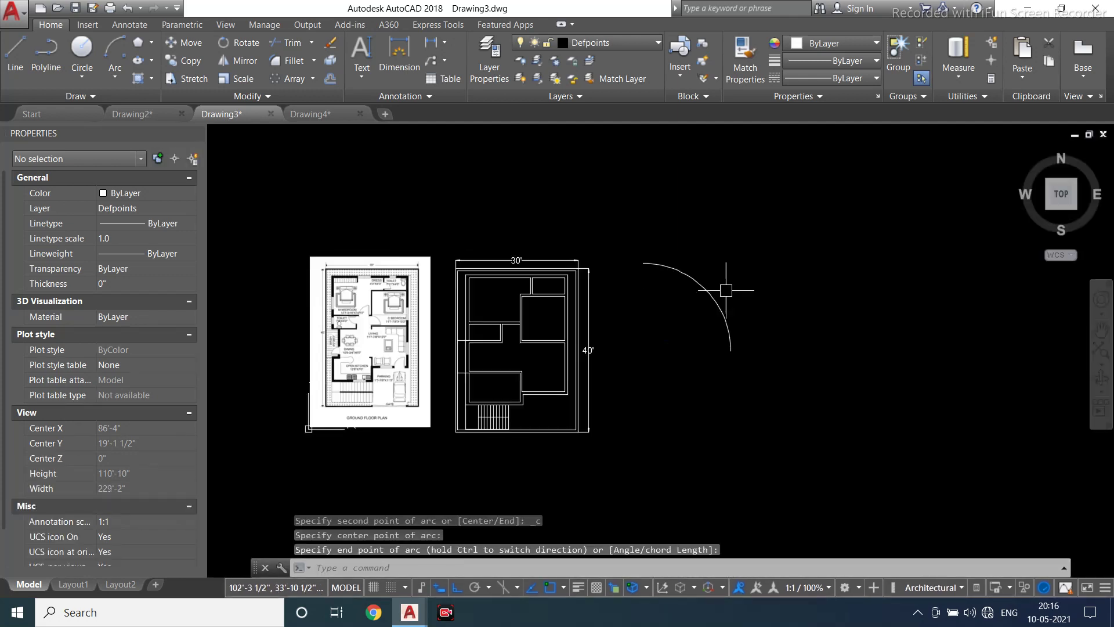
# Draw a vertical and a horizontal line joining both ends of the quarter arc to its center
pyautogui.click(9, 84)
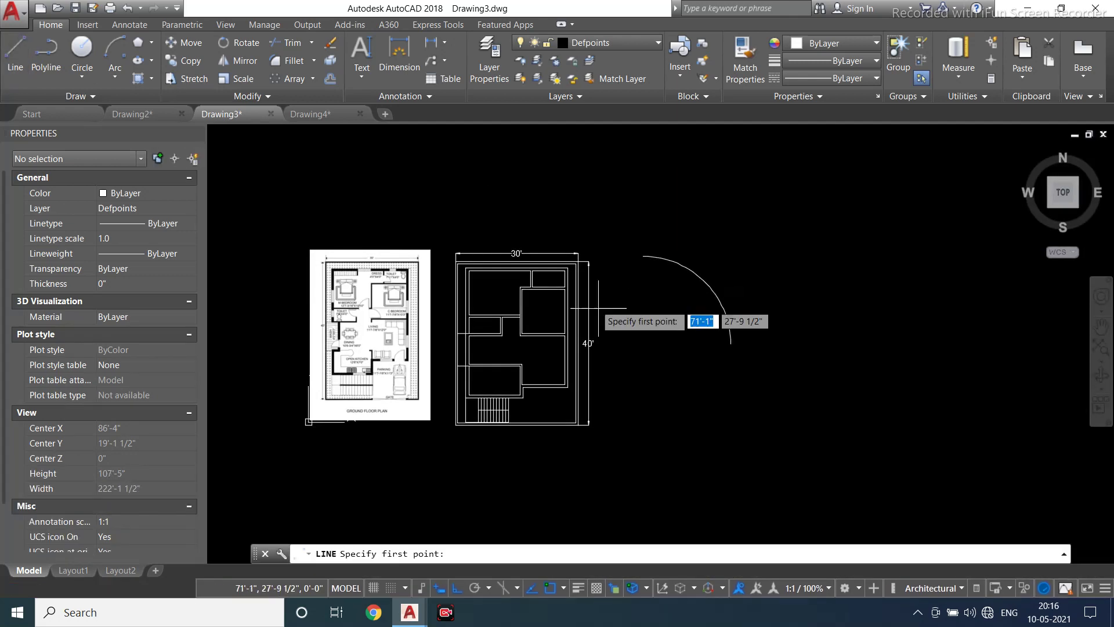
pyautogui.click(643, 344)
pyautogui.click(731, 343)
pyautogui.press('Escape')
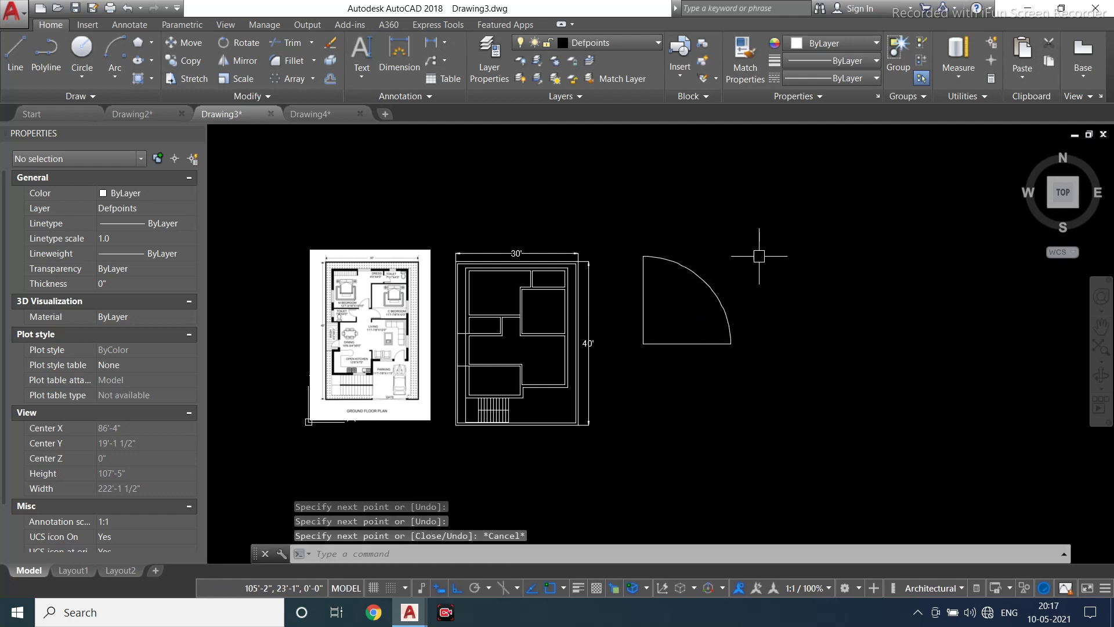
pyautogui.click(764, 221)
pyautogui.click(647, 361)
pyautogui.scroll(2, 626, 334)
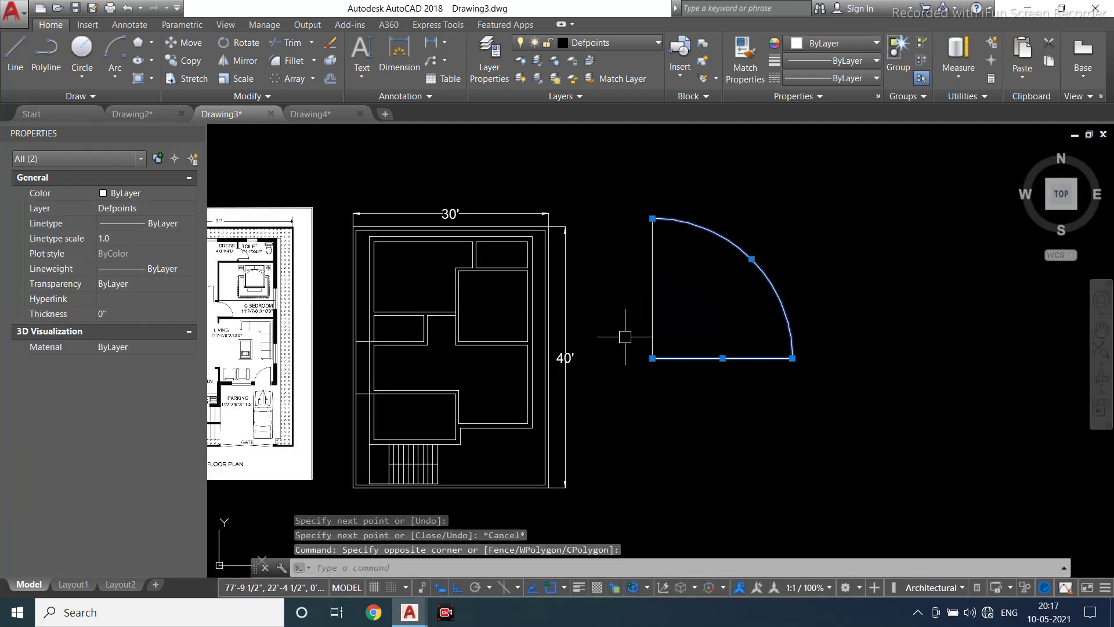
pyautogui.press('Escape')
pyautogui.press('Escape')
# Try offsetting the door shape's vertical line by 0.5 and by 1"
pyautogui.scroll(2, 661, 304)
pyautogui.press('Return')
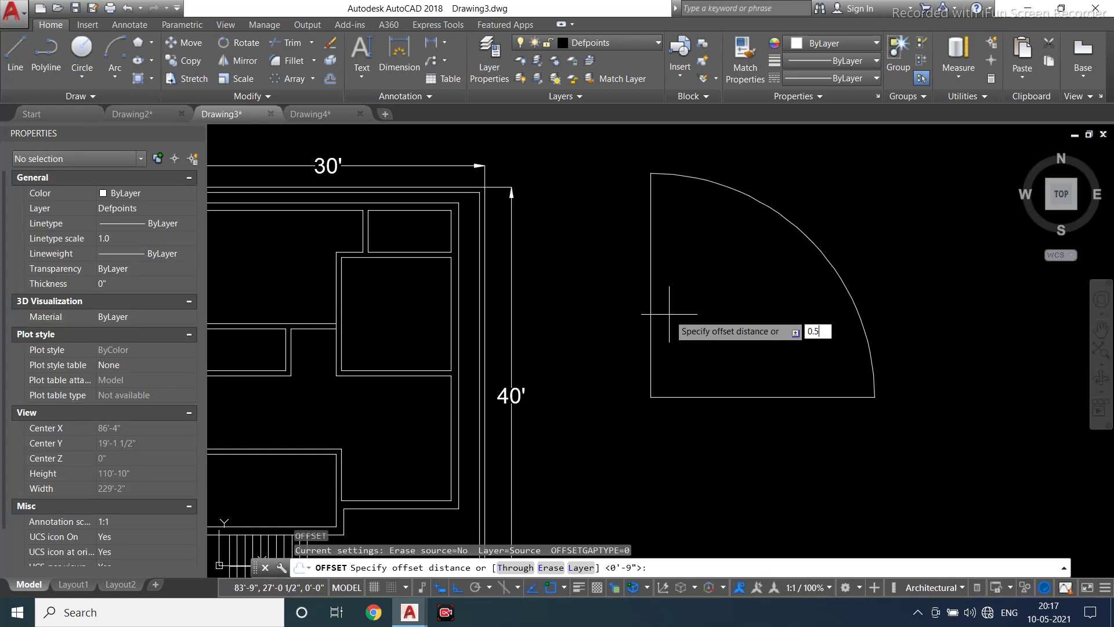
pyautogui.press('Return')
pyautogui.click(650, 325)
pyautogui.press('Escape')
pyautogui.press('Return')
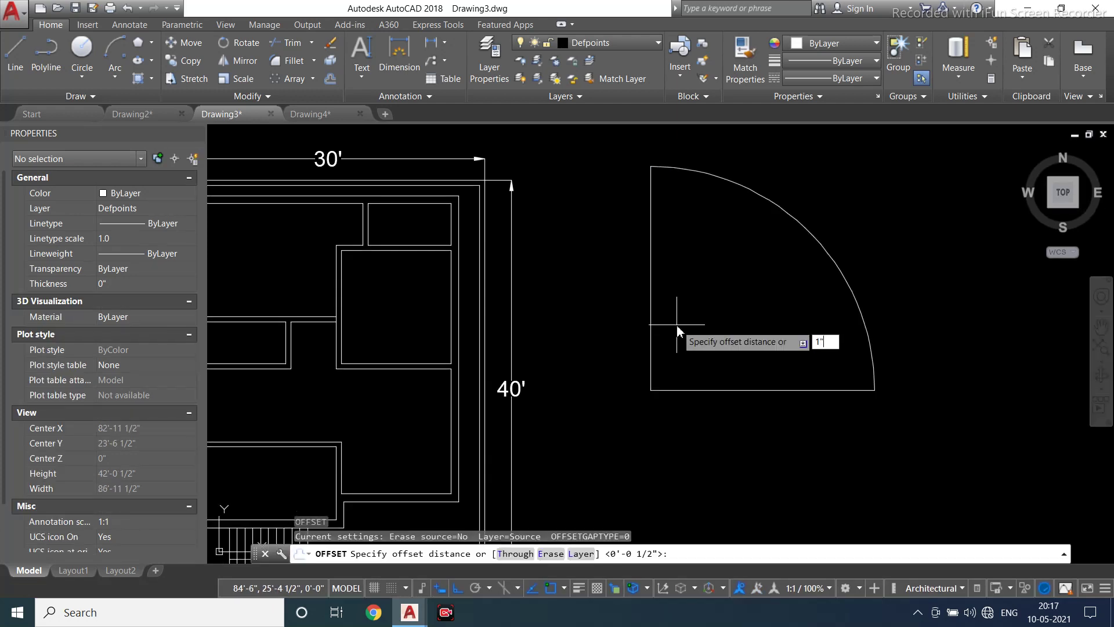
pyautogui.press('Return')
pyautogui.click(650, 317)
pyautogui.press('Escape')
# Offset the door shape's vertical line 6" inward to give the door leaf its thickness
pyautogui.press('Return')
pyautogui.press('Return')
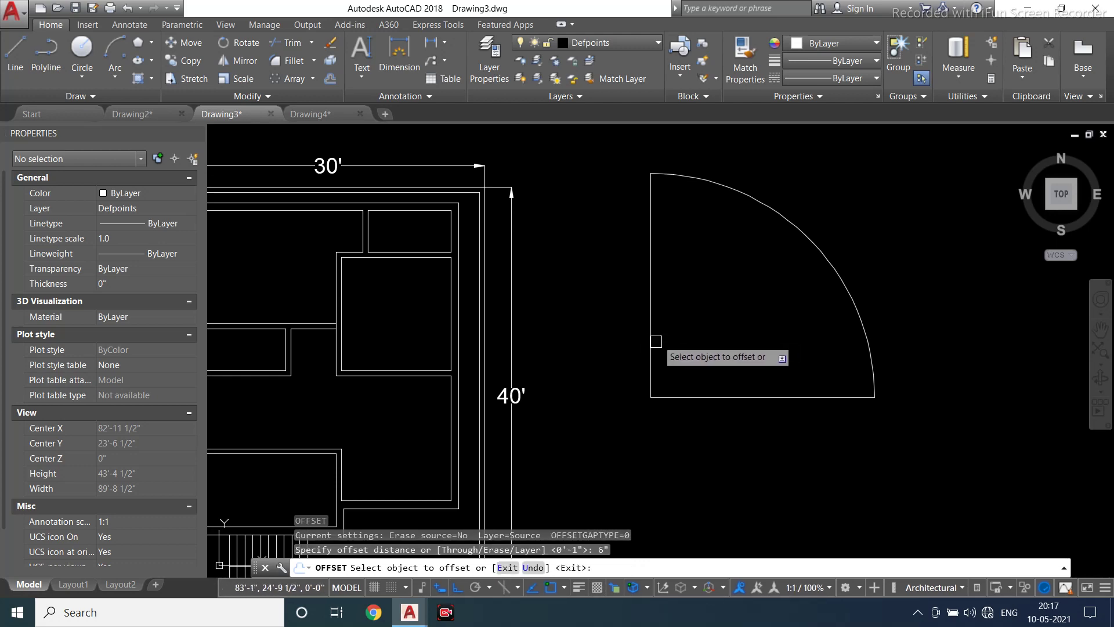
pyautogui.click(656, 341)
pyautogui.press('Escape')
# Draw a 3' horizontal reference line below the door shape
pyautogui.scroll(-3, 699, 319)
pyautogui.scroll(2, 715, 329)
pyautogui.moveTo(715, 329)
pyautogui.mouseDown(button='middle')
pyautogui.moveTo(709, 368)
pyautogui.moveTo(661, 385)
pyautogui.moveTo(614, 306)
pyautogui.mouseUp(button='middle')
pyautogui.click(629, 422)
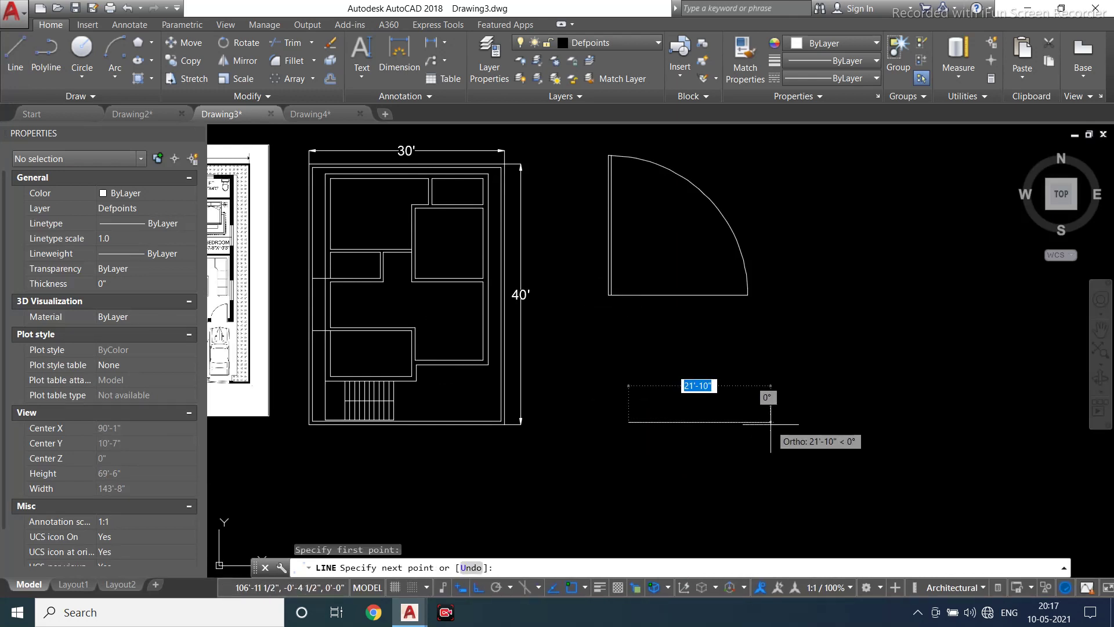
pyautogui.write("3'")
pyautogui.press('Return')
pyautogui.press('Escape')
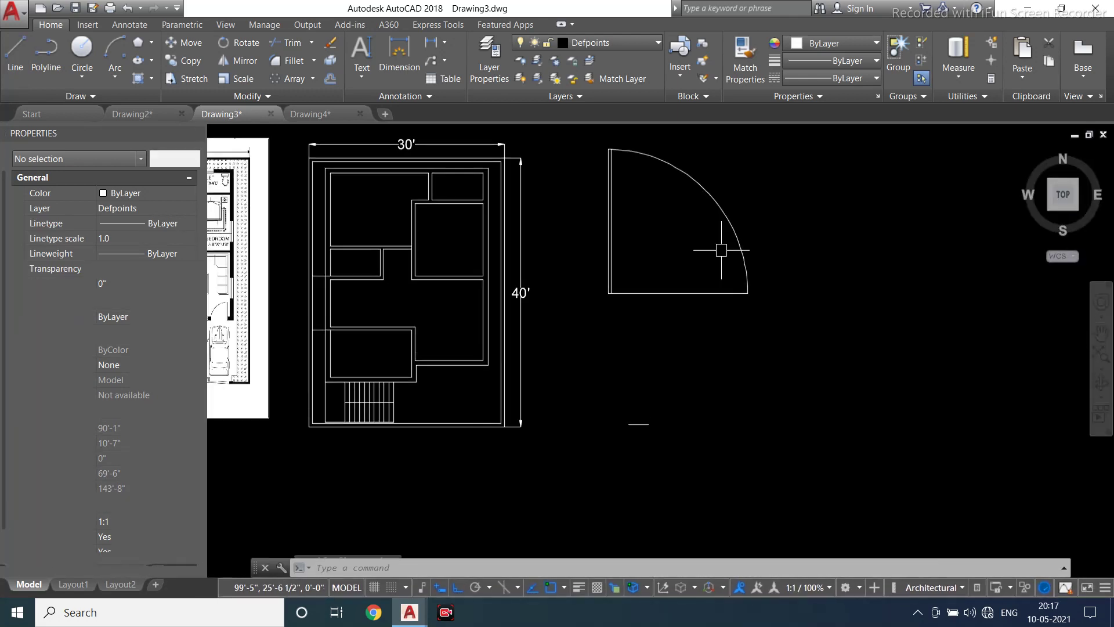
# Group the door's arc, its horizontal line and both vertical lines into one object
pyautogui.moveTo(719, 241); pyautogui.dragTo(688, 305, button='middle')
pyautogui.click(739, 175)
pyautogui.click(537, 375)
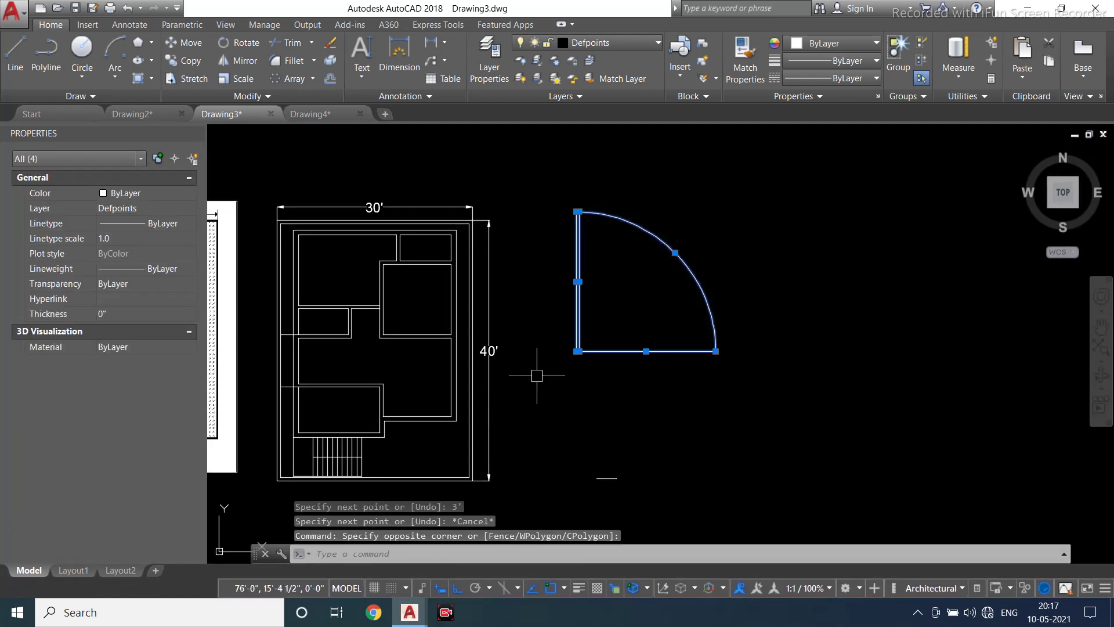
pyautogui.click(899, 63)
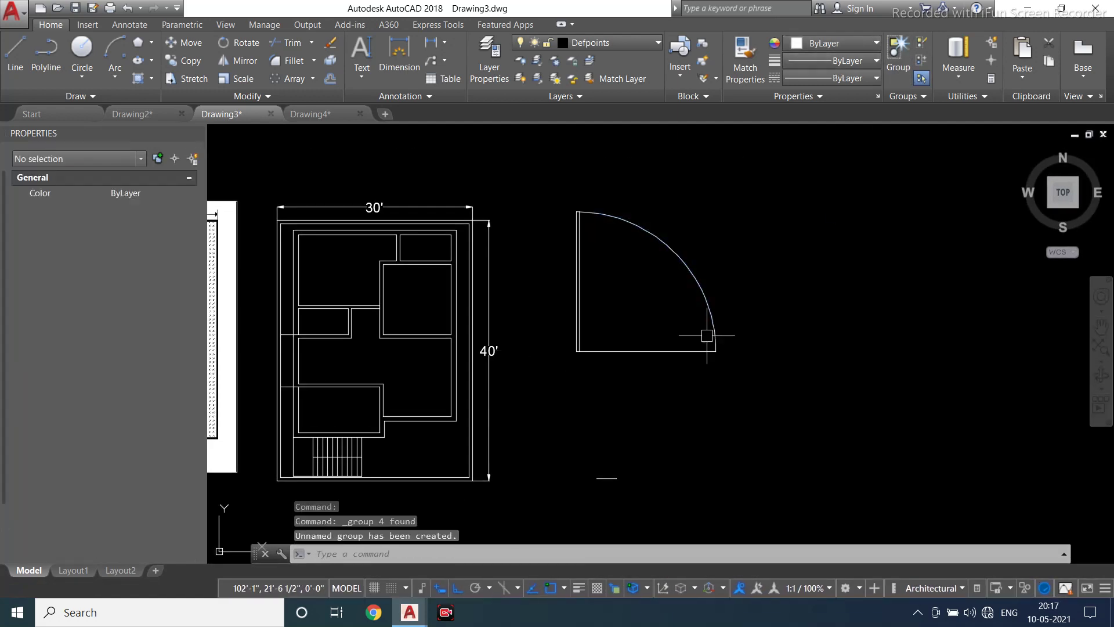
# Align the door group's base line with both ends of the 3' reference line, scaling it to the alignment points
pyautogui.click(654, 354)
pyautogui.click(224, 94)
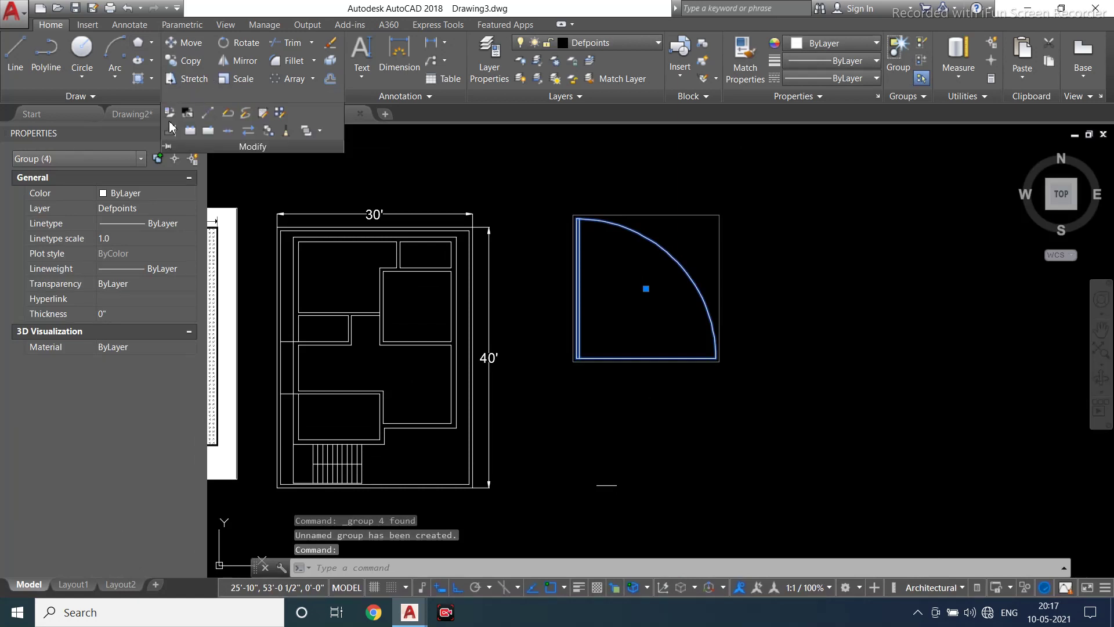
pyautogui.click(172, 131)
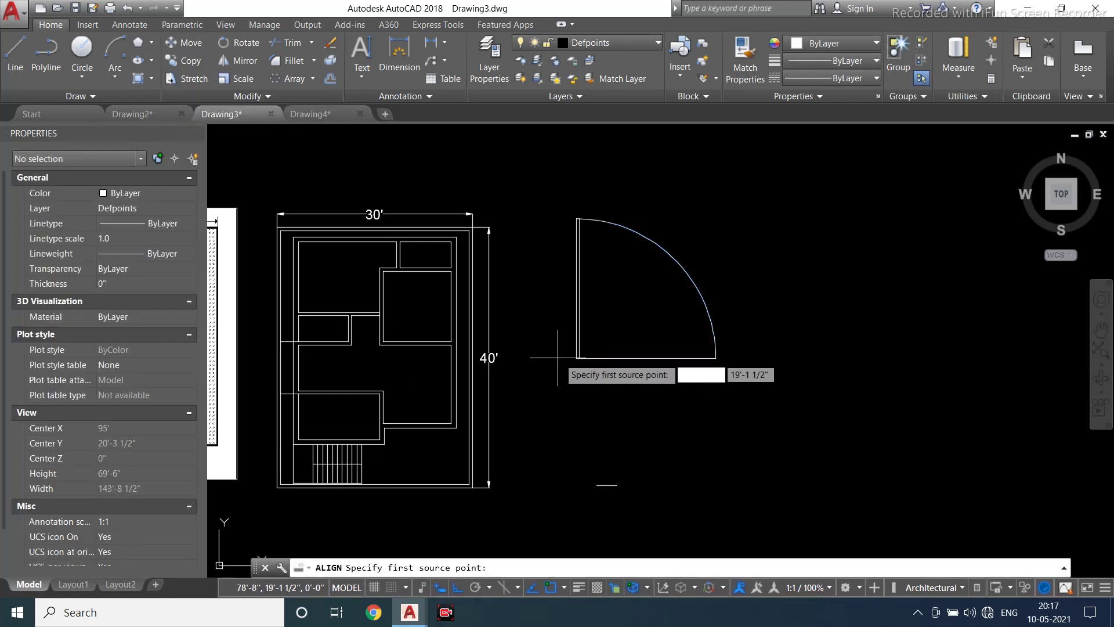
pyautogui.click(576, 358)
pyautogui.click(596, 485)
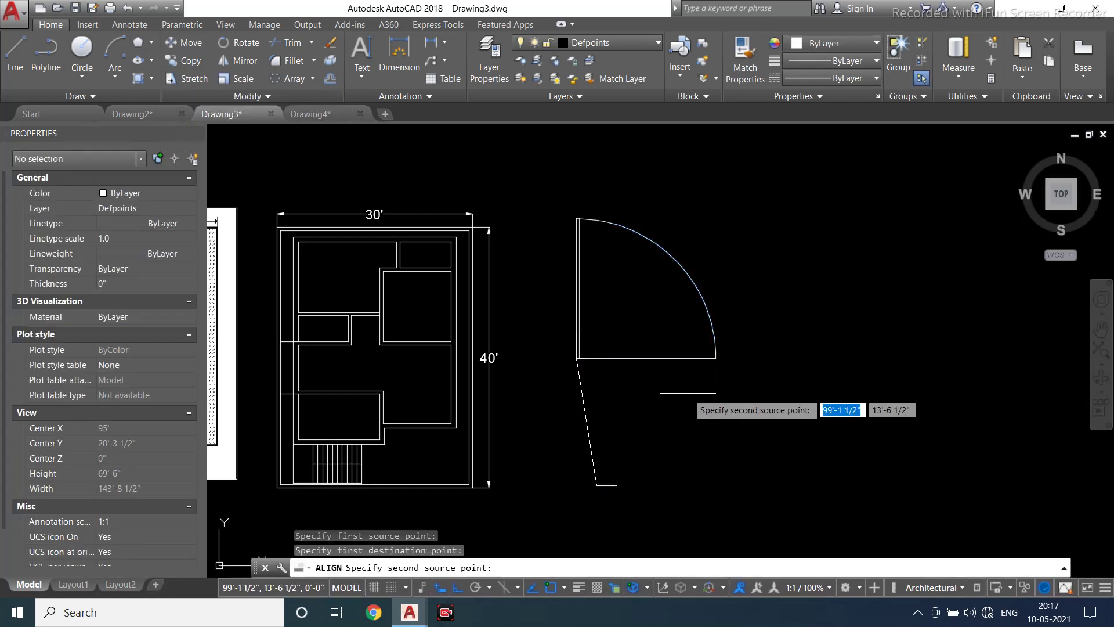
pyautogui.click(715, 358)
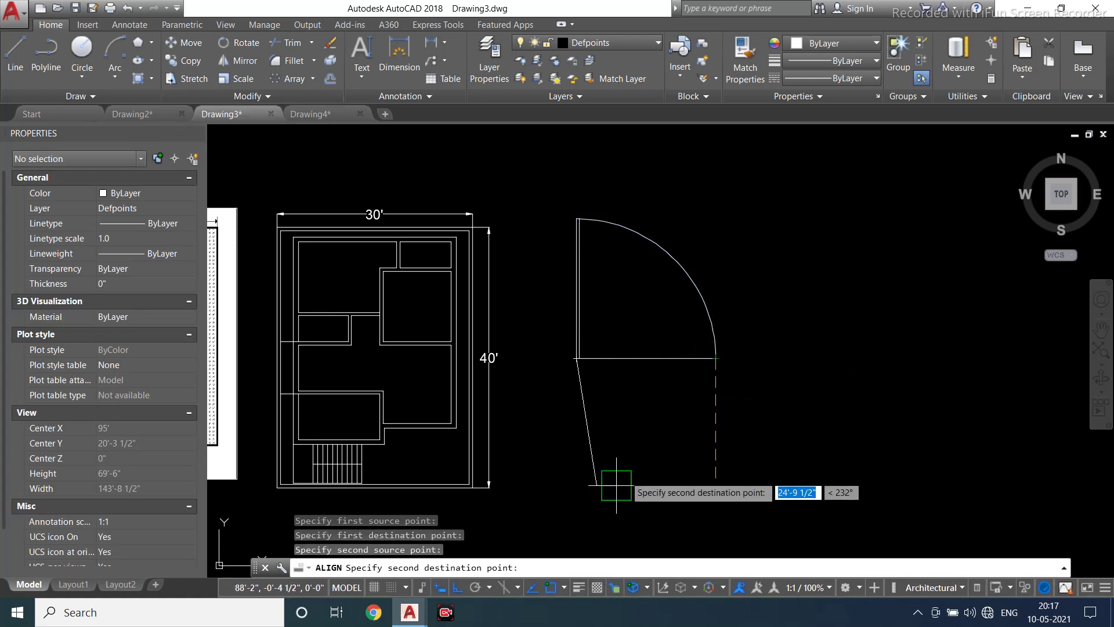
pyautogui.press('Return')
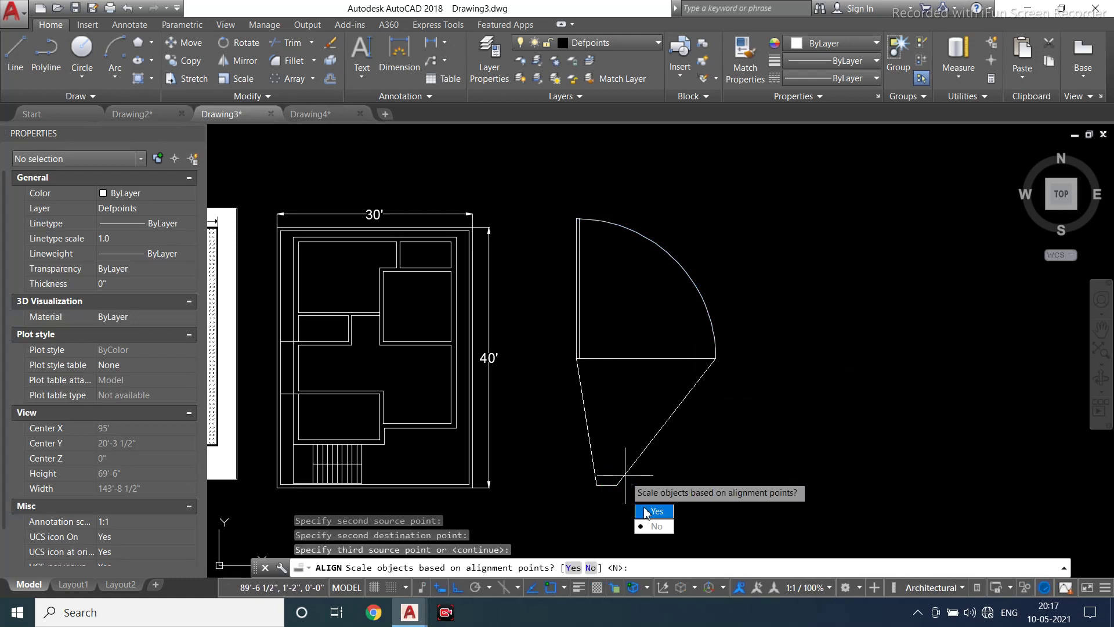
pyautogui.click(654, 511)
pyautogui.scroll(5, 642, 463)
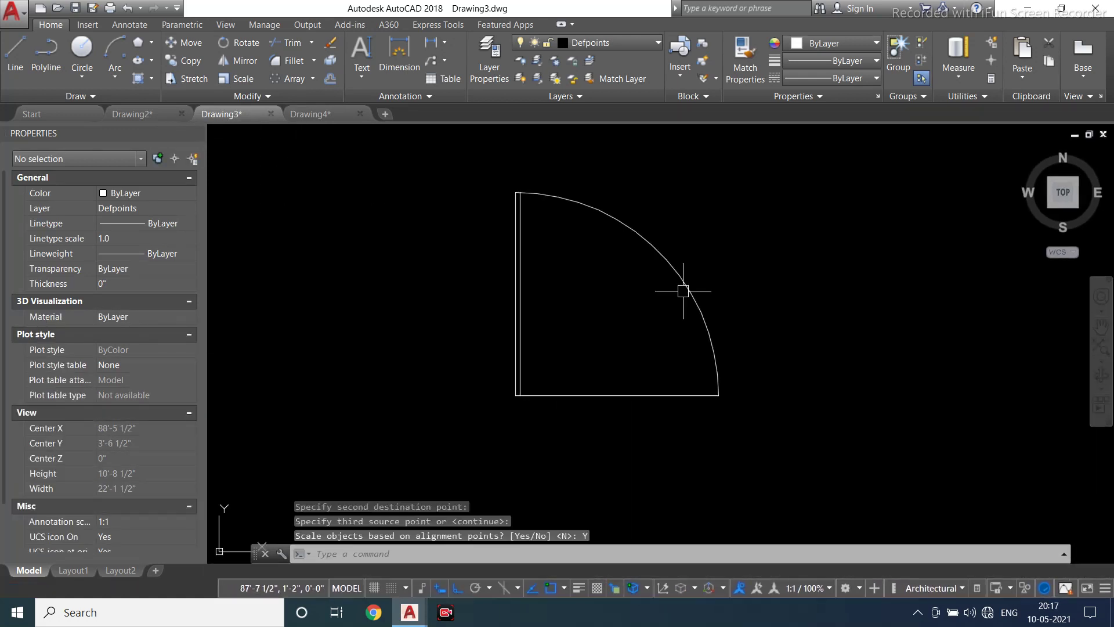
pyautogui.click(683, 291)
pyautogui.press('Escape')
# Draw a 2'6" horizontal reference line beside the scaled door
pyautogui.scroll(-3, 534, 270)
pyautogui.moveTo(570, 314); pyautogui.dragTo(514, 324, button='middle')
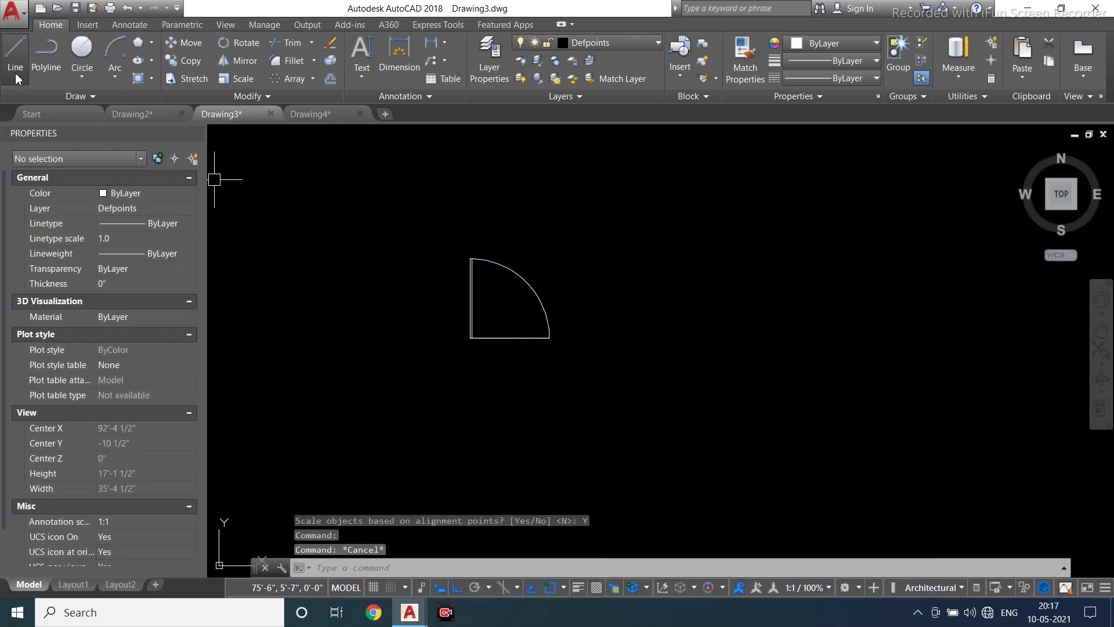
pyautogui.click(15, 52)
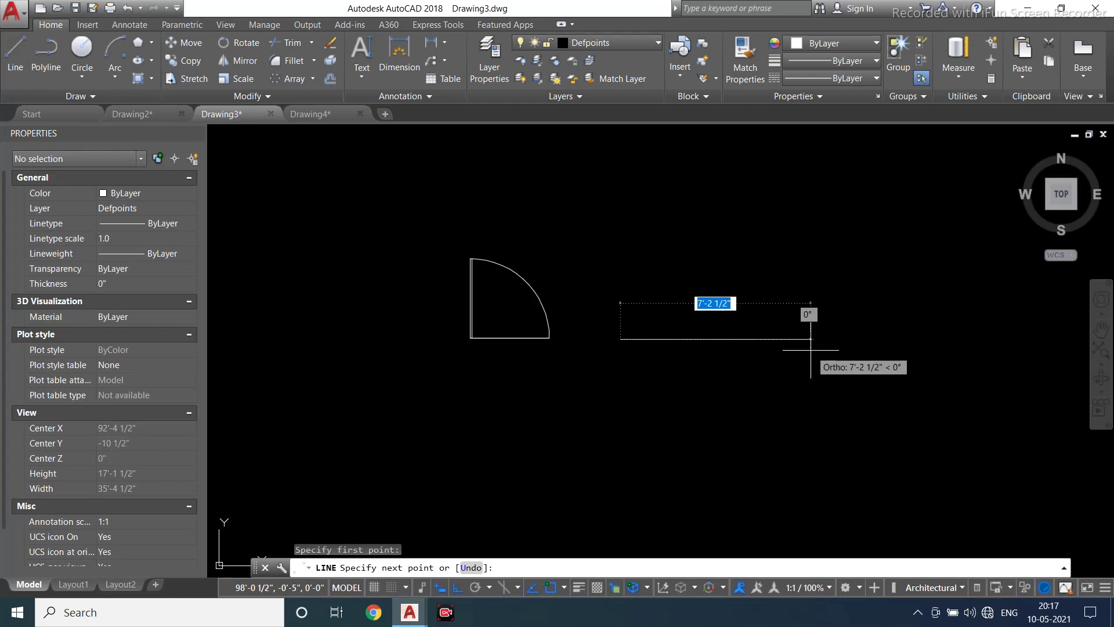
pyautogui.press('Return')
pyautogui.press('Escape')
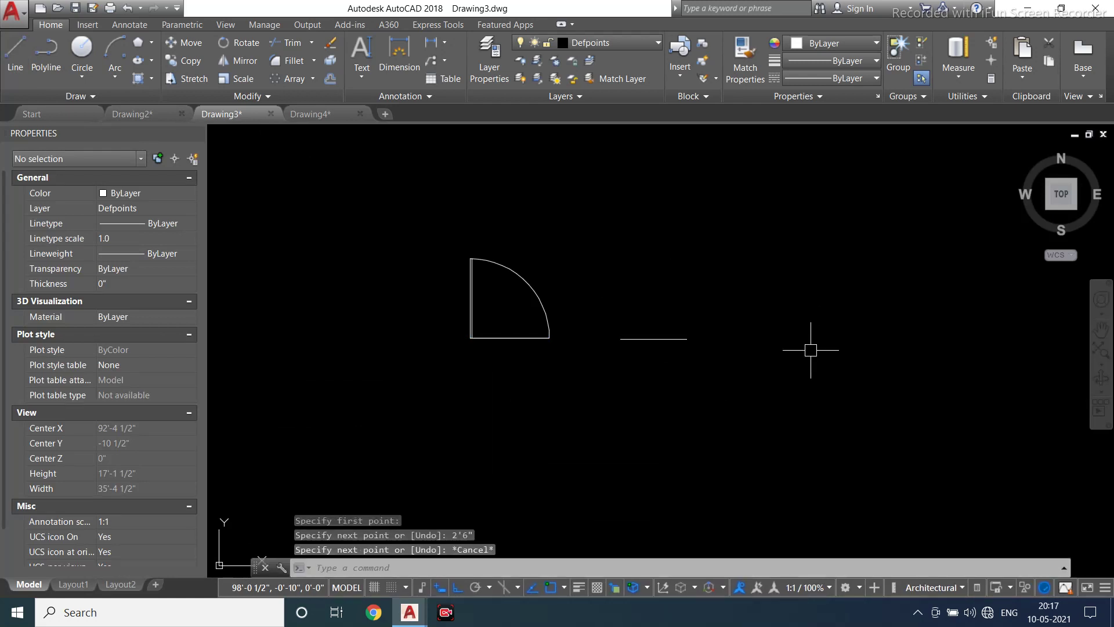
# Copy the 3' door group to the empty space above the 2'6" reference line
pyautogui.click(500, 299)
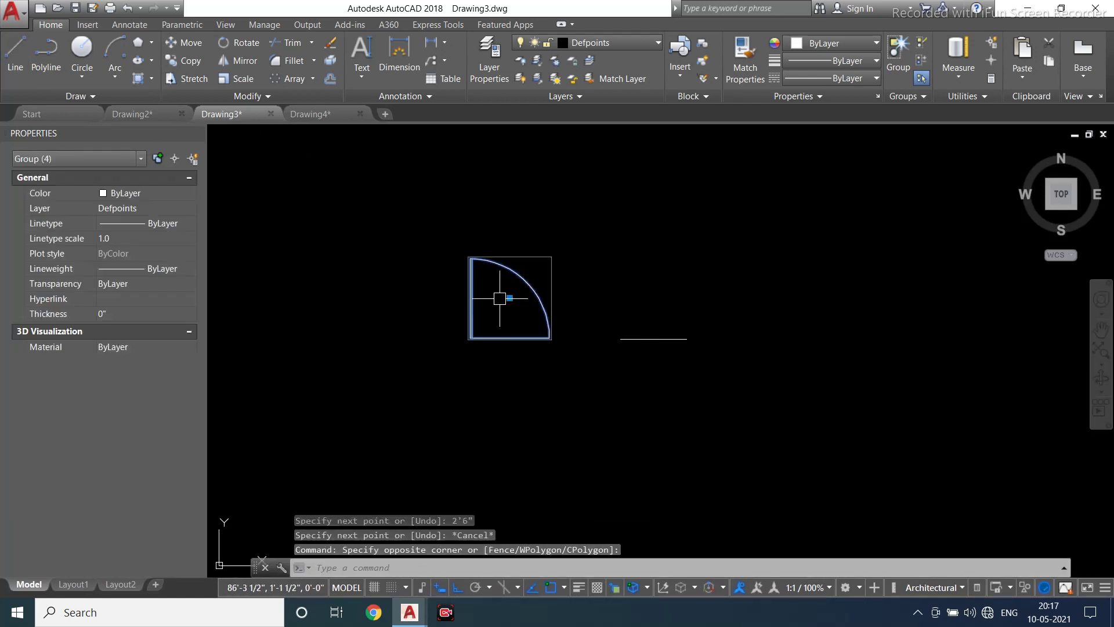
pyautogui.click(176, 58)
pyautogui.click(501, 322)
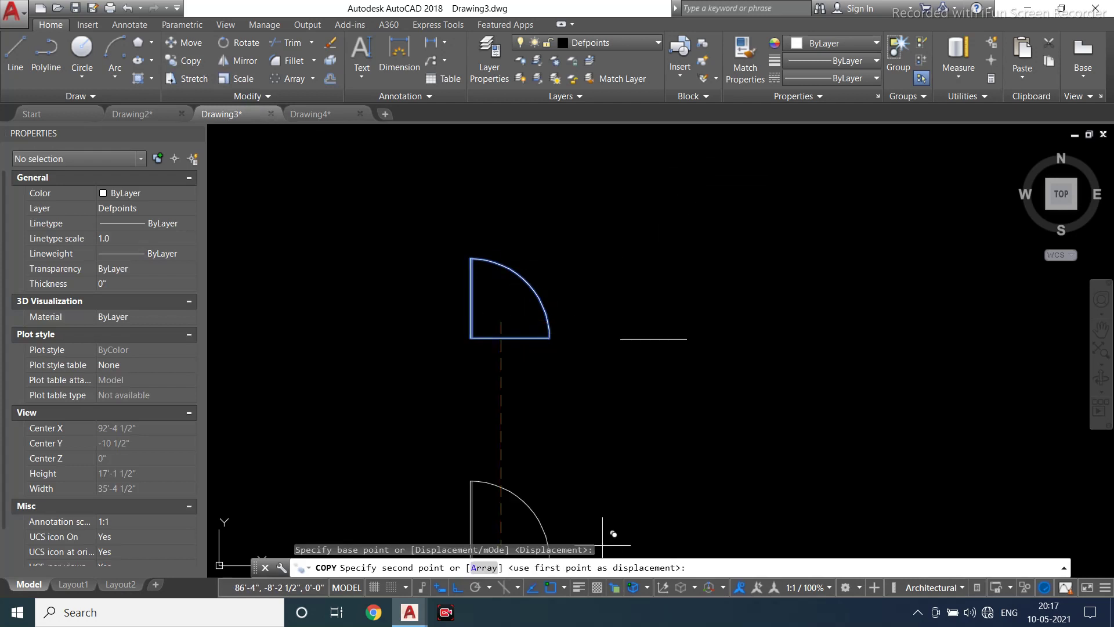
pyautogui.click(456, 588)
pyautogui.click(622, 240)
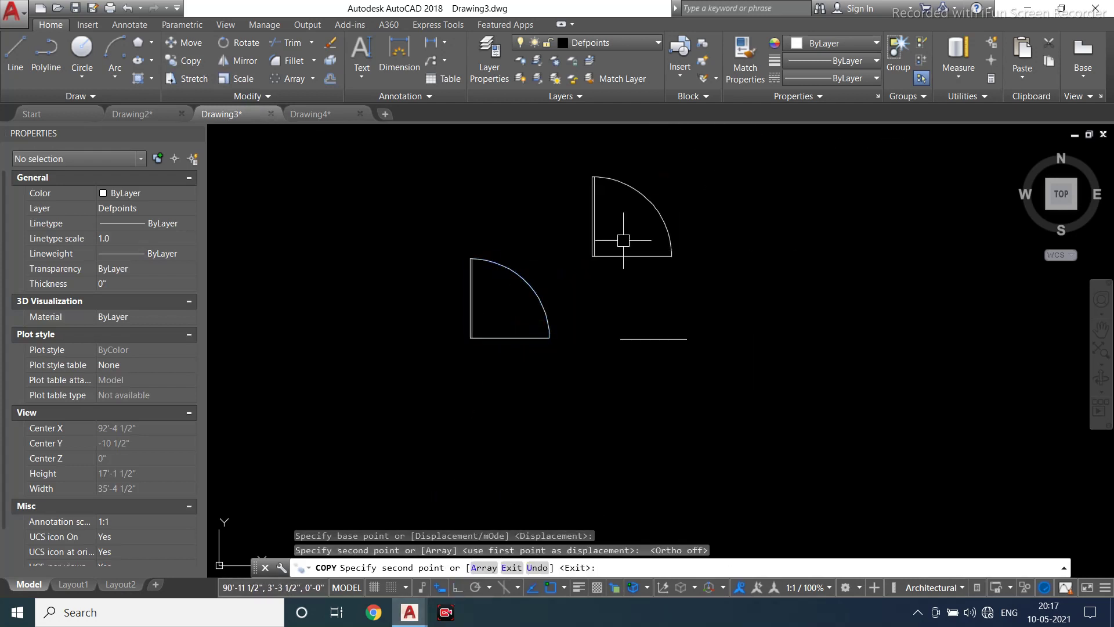
pyautogui.press('Escape')
# Align the copied door's base line with both ends of the 2'6" reference line, scaling it to the alignment points
pyautogui.click(629, 251)
pyautogui.click(199, 93)
pyautogui.click(170, 131)
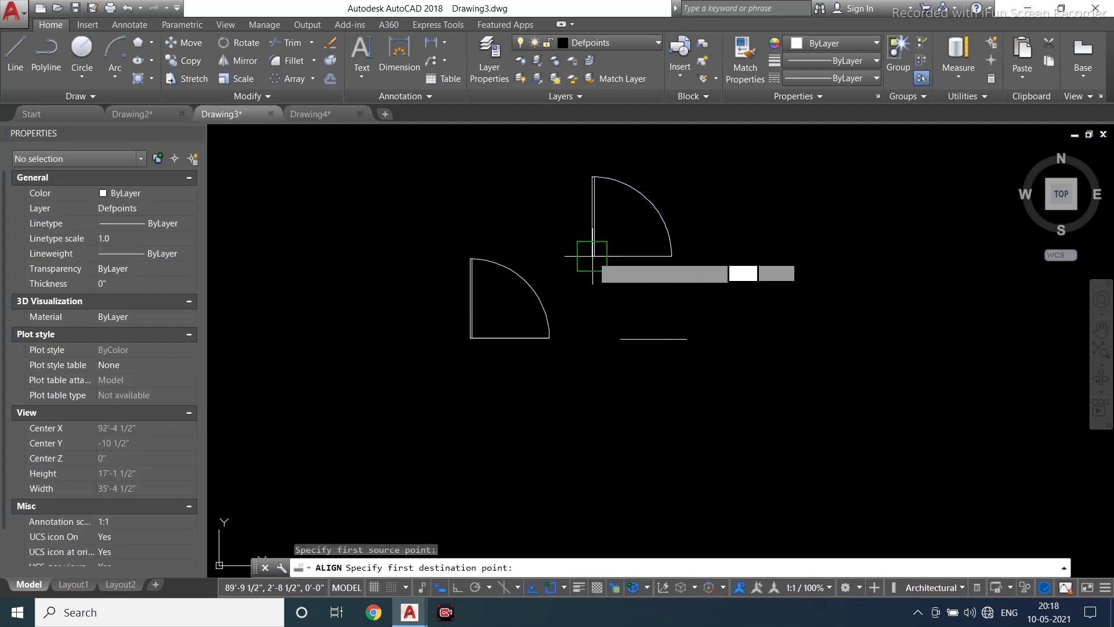
pyautogui.click(620, 338)
pyautogui.click(671, 256)
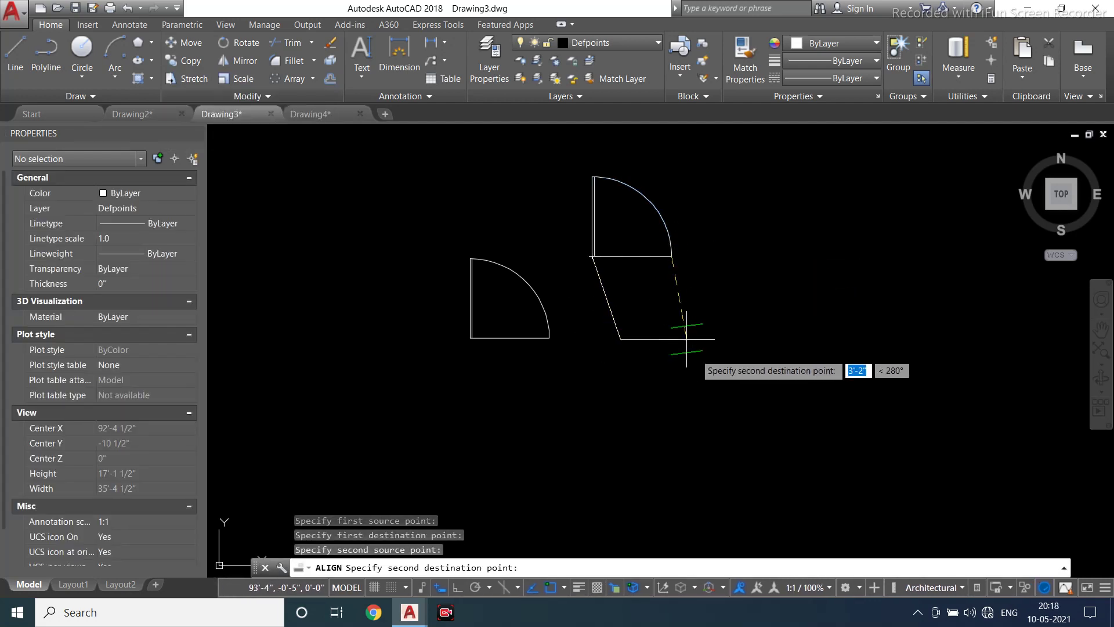
pyautogui.press('Return')
pyautogui.write('Y')
pyautogui.press('Return')
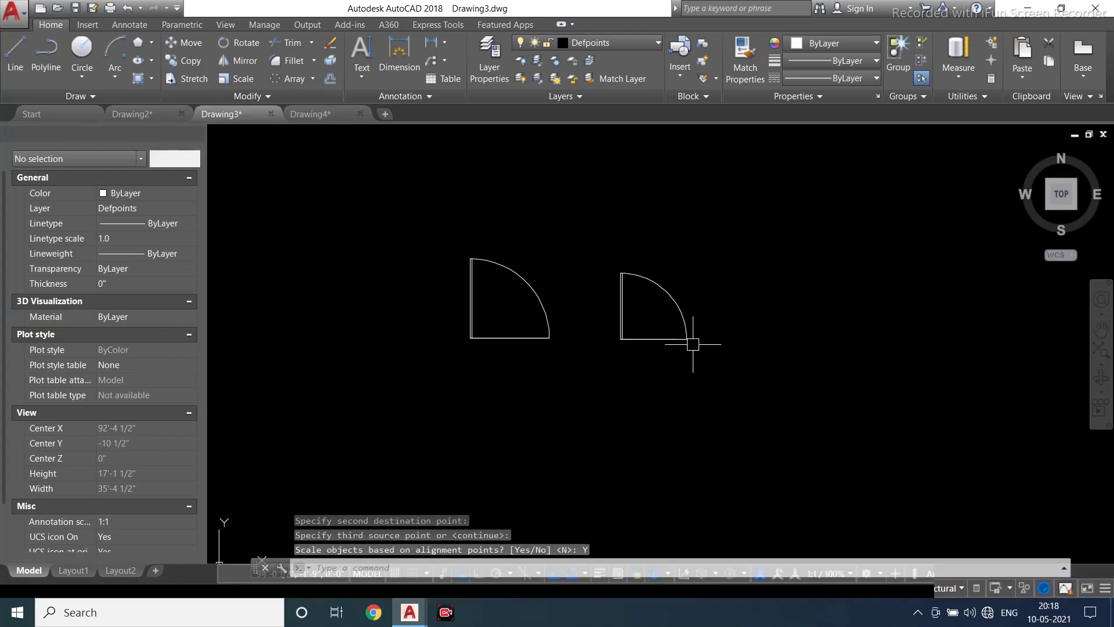
# Move the 3' door from its lower hinge corner to the lower-right inner wall corner of the living area
pyautogui.scroll(-5, 670, 311)
pyautogui.moveTo(564, 270); pyautogui.dragTo(637, 375, button='middle')
pyautogui.scroll(-4, 668, 371)
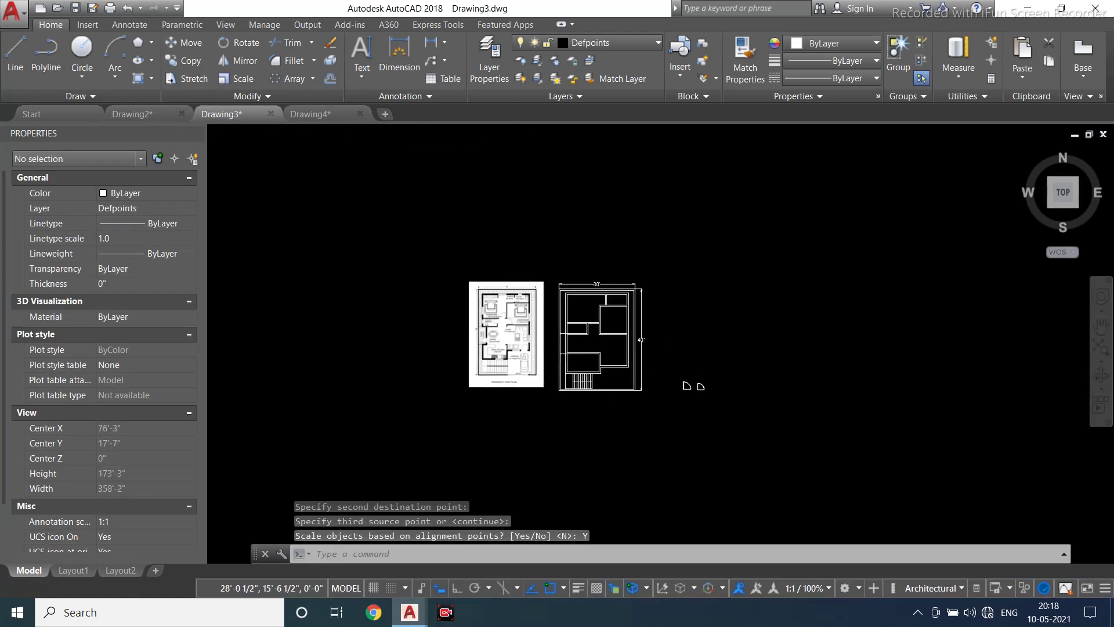
pyautogui.scroll(4, 539, 344)
pyautogui.click(906, 465)
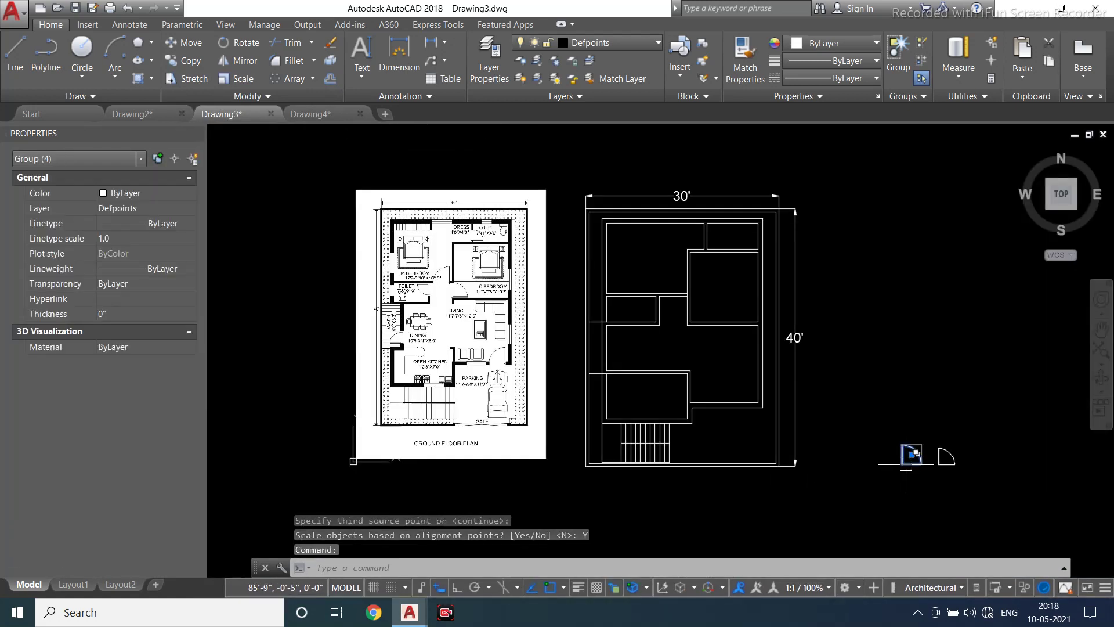
pyautogui.write('m')
pyautogui.press('Return')
pyautogui.click(902, 471)
pyautogui.scroll(6, 628, 294)
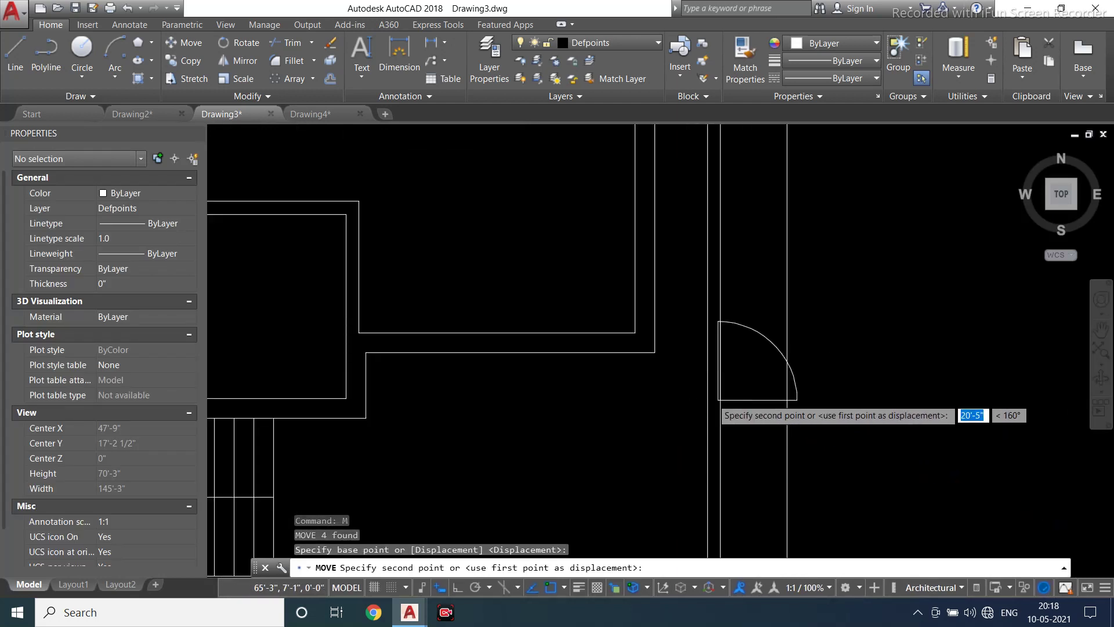
pyautogui.press('Escape')
# Mirror the 3' door about a vertical line through its leaf, erasing the source so it swings to the left
pyautogui.click(687, 296)
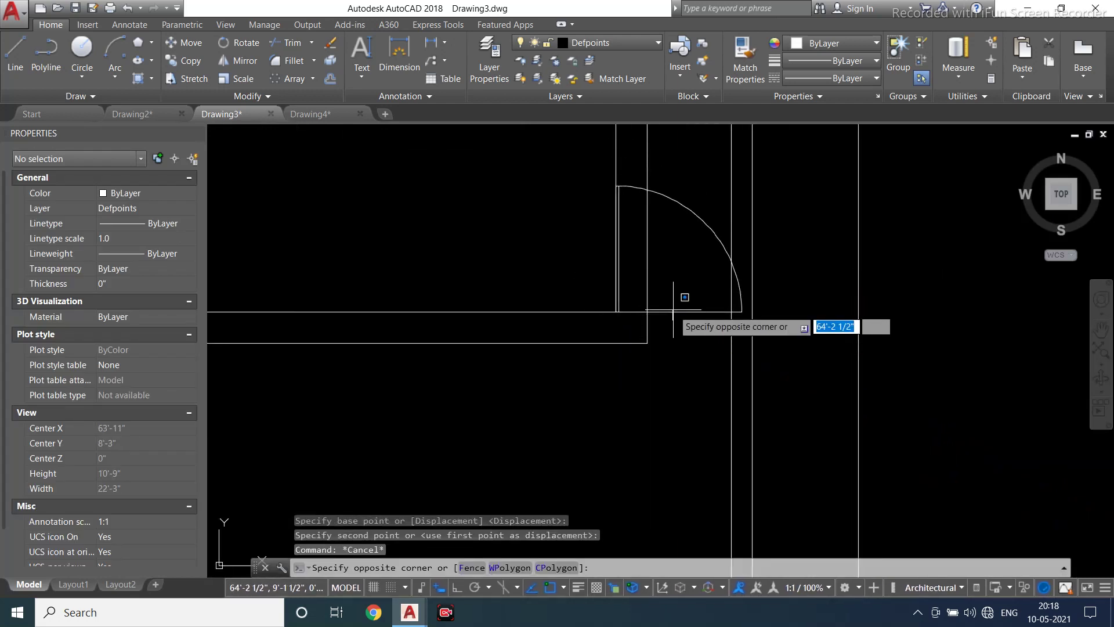
pyautogui.click(683, 331)
pyautogui.write('mi')
pyautogui.press('Return')
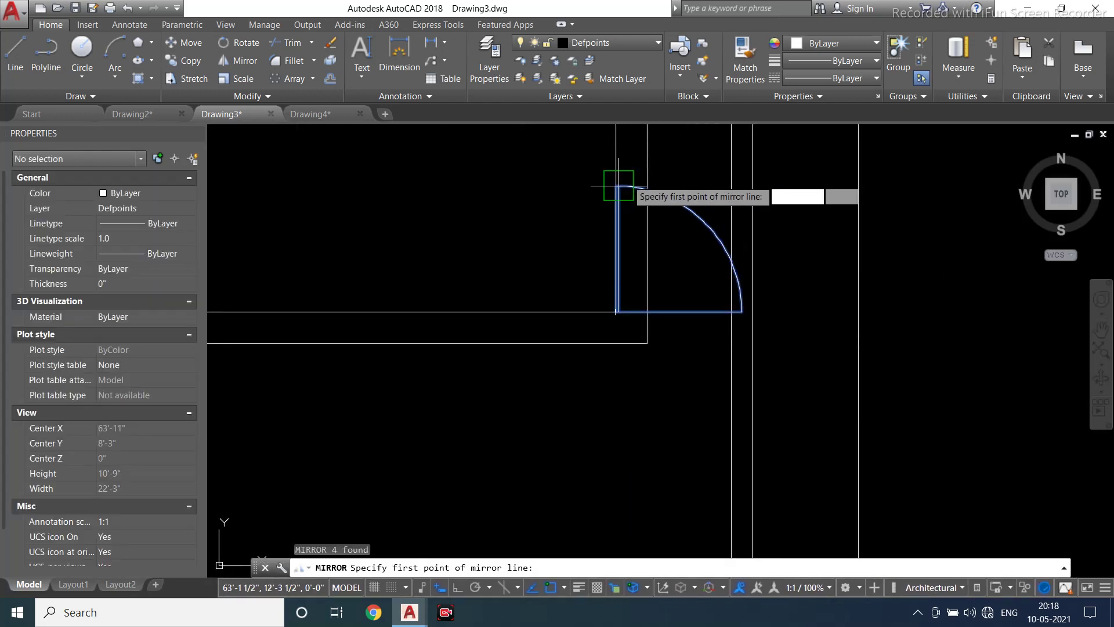
pyautogui.click(615, 186)
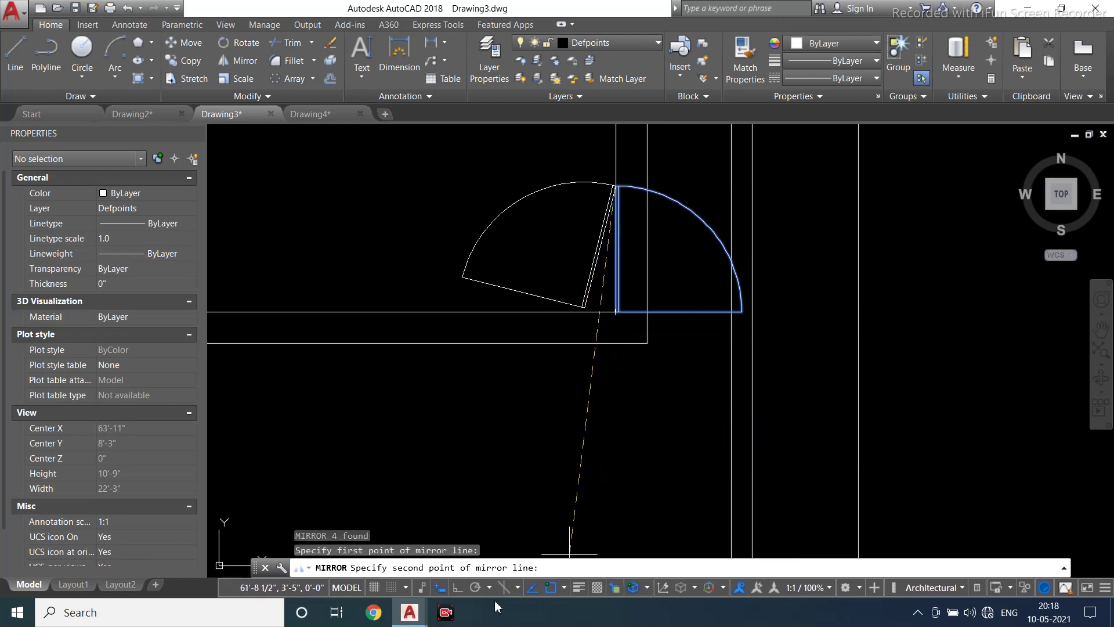
pyautogui.click(587, 440)
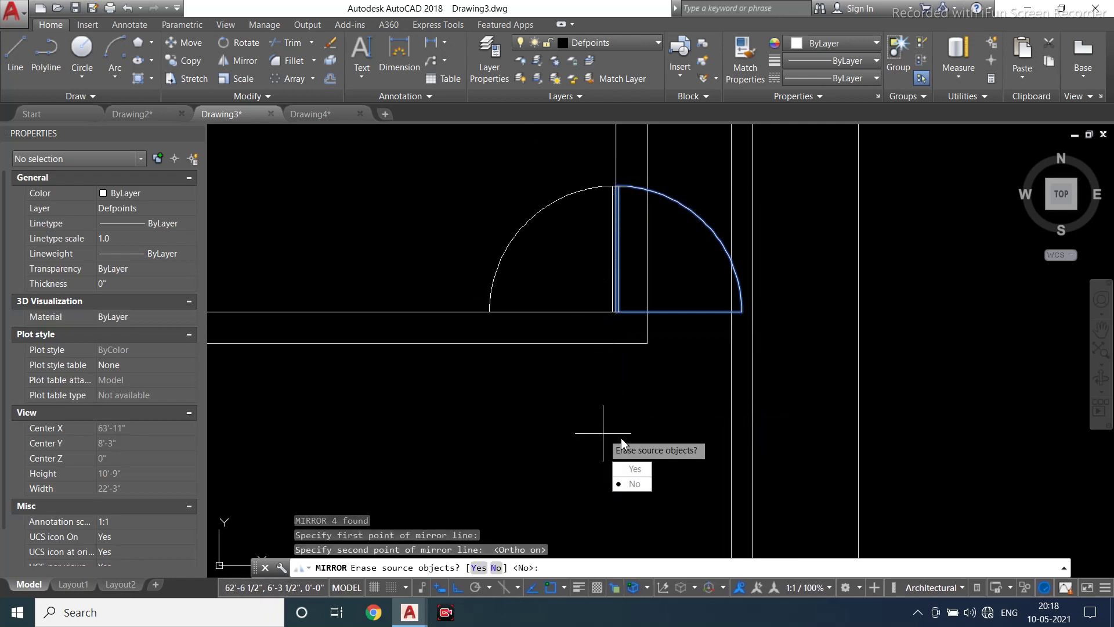
pyautogui.click(634, 469)
# Move the mirrored door down onto the outer face of the living area's lower wall, slightly left of the inner corner
pyautogui.click(486, 241)
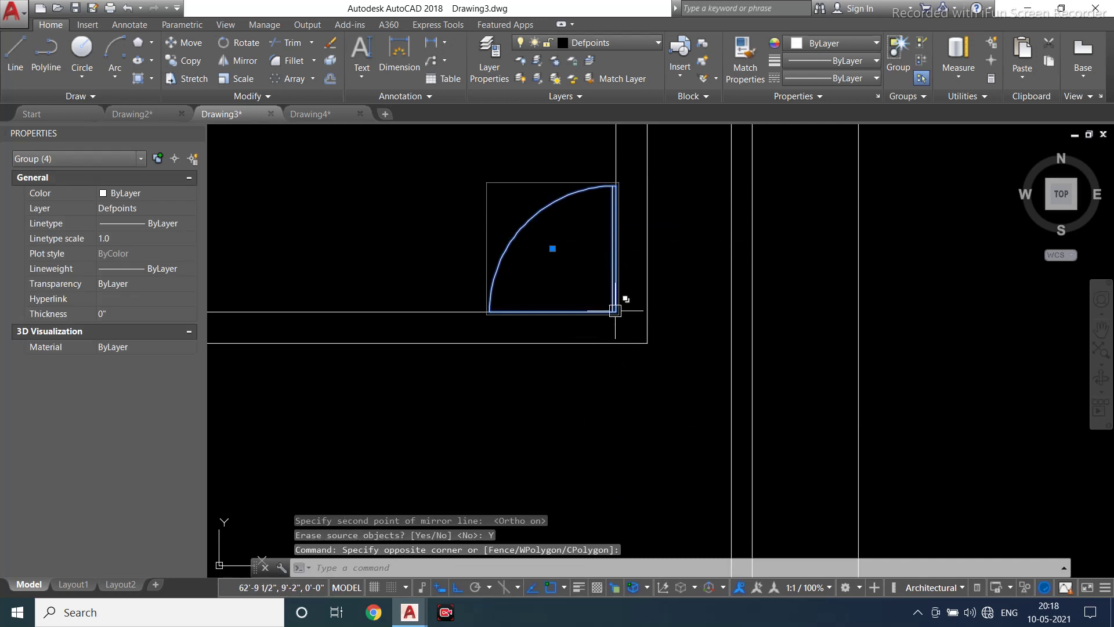
pyautogui.write('M')
pyautogui.press('Return')
pyautogui.scroll(4, 617, 315)
pyautogui.click(596, 341)
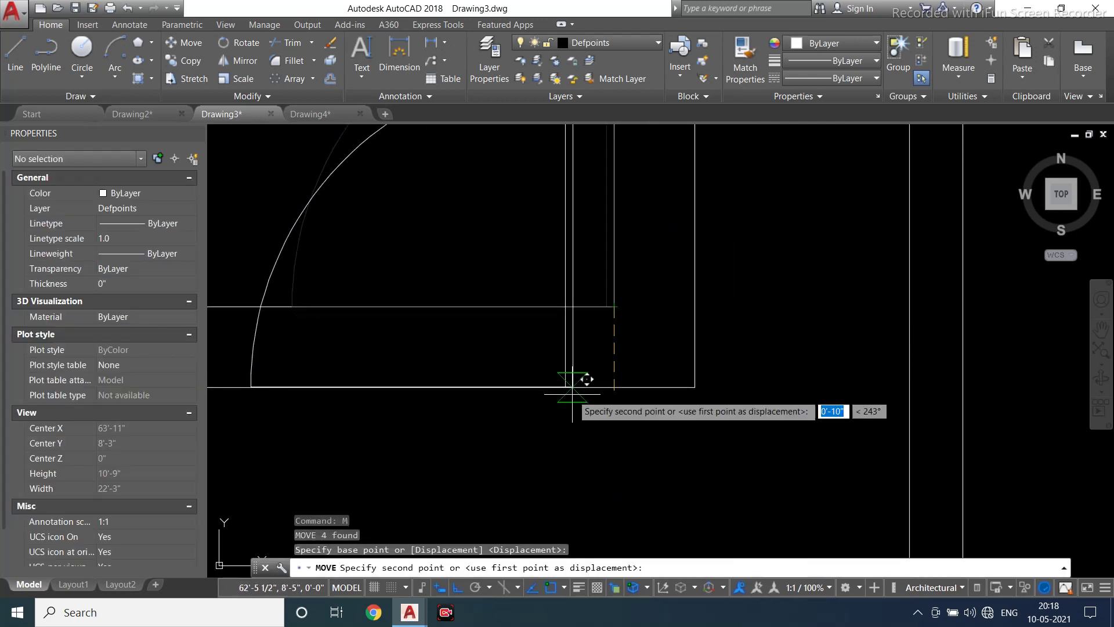
pyautogui.press('Escape')
# Trim the living area's lower wall lines across the 3' door opening
pyautogui.scroll(-2, 677, 356)
pyautogui.scroll(3, 691, 342)
pyautogui.scroll(-2, 642, 348)
pyautogui.write('TR')
pyautogui.press('Return')
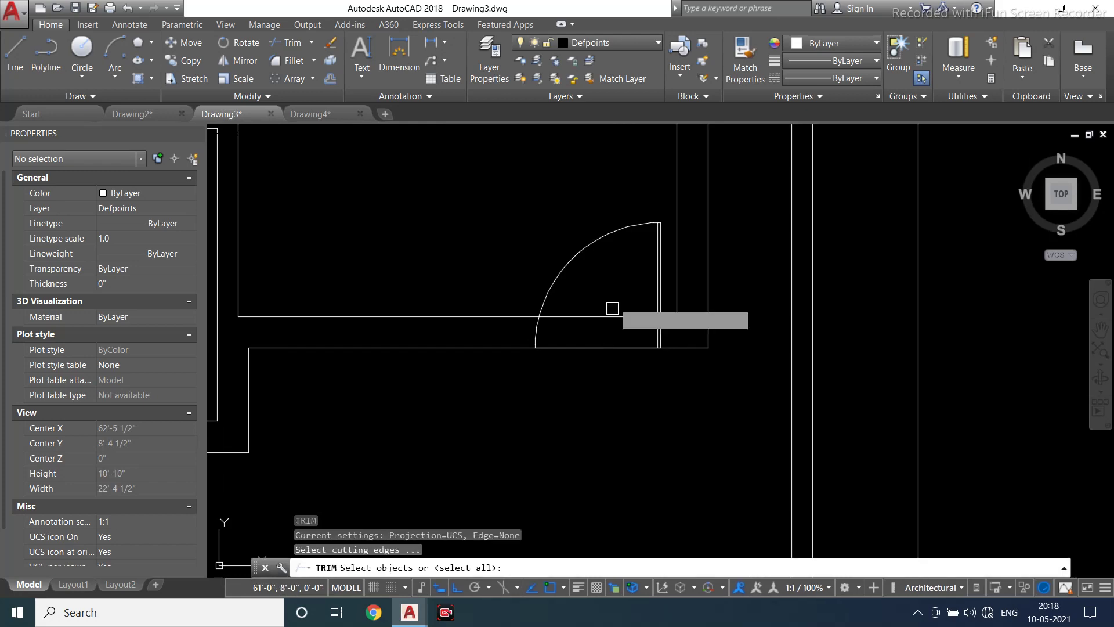
pyautogui.press('Return')
pyautogui.click(614, 289)
pyautogui.click(579, 381)
pyautogui.scroll(-4, 788, 379)
pyautogui.press('Escape')
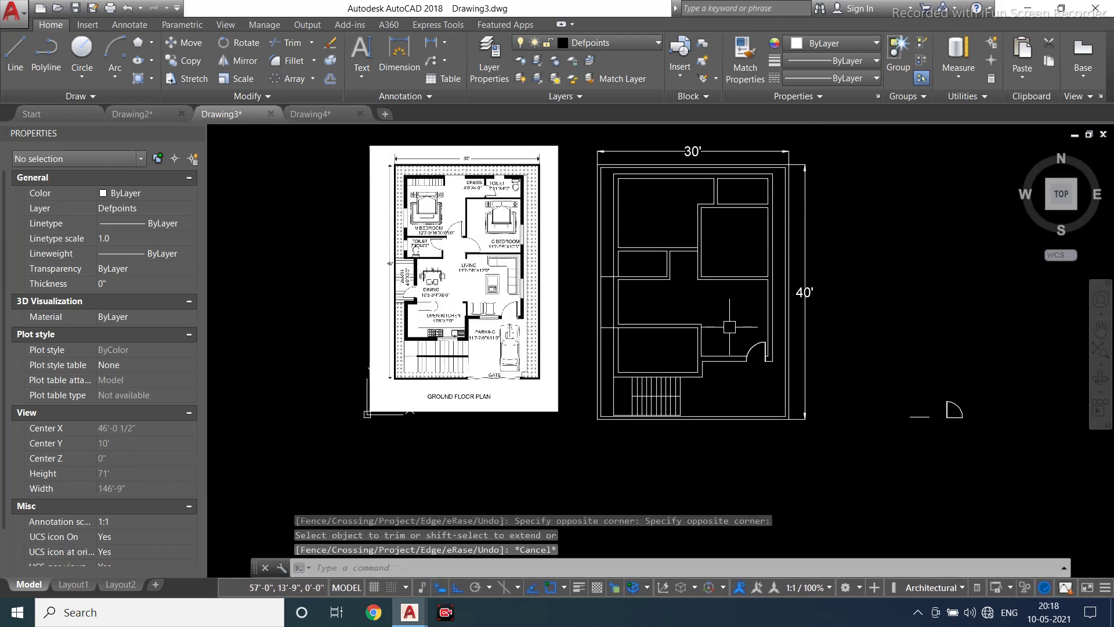
# Offset the kitchen's left and lower inner wall lines 2' into the room for the counter
pyautogui.scroll(2, 633, 324)
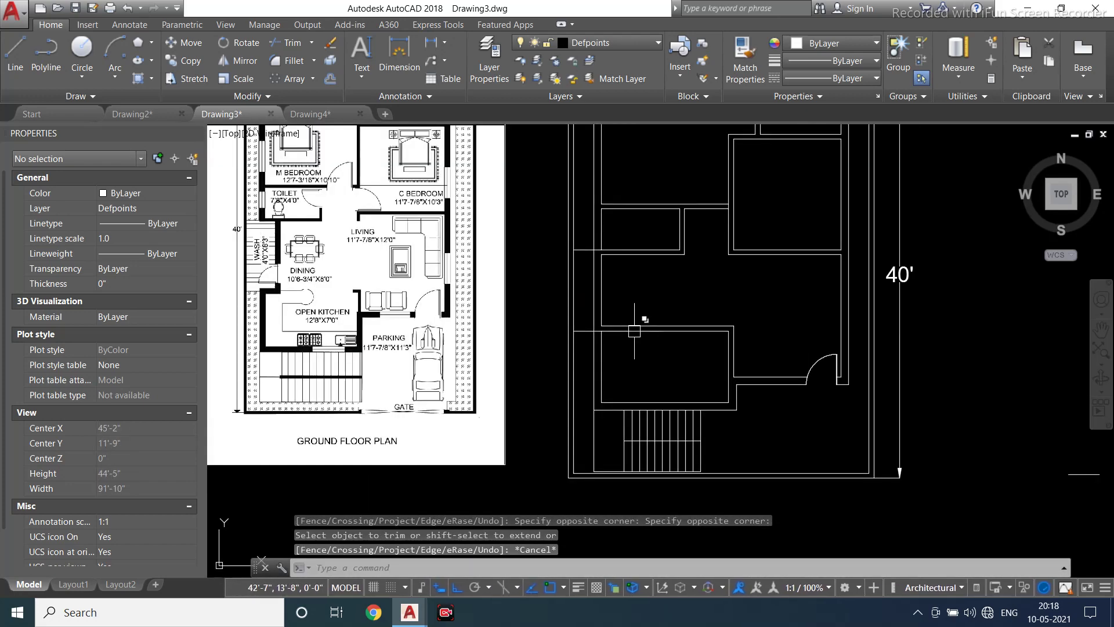
pyautogui.press('Escape')
pyautogui.write('o')
pyautogui.press('Return')
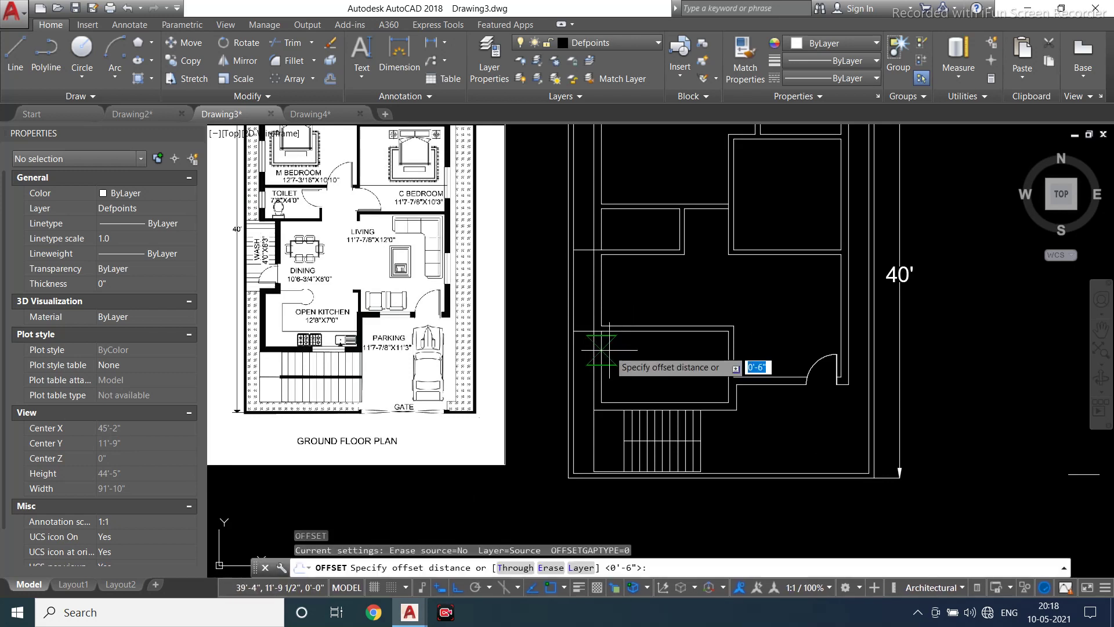
pyautogui.write("2'")
pyautogui.press('Return')
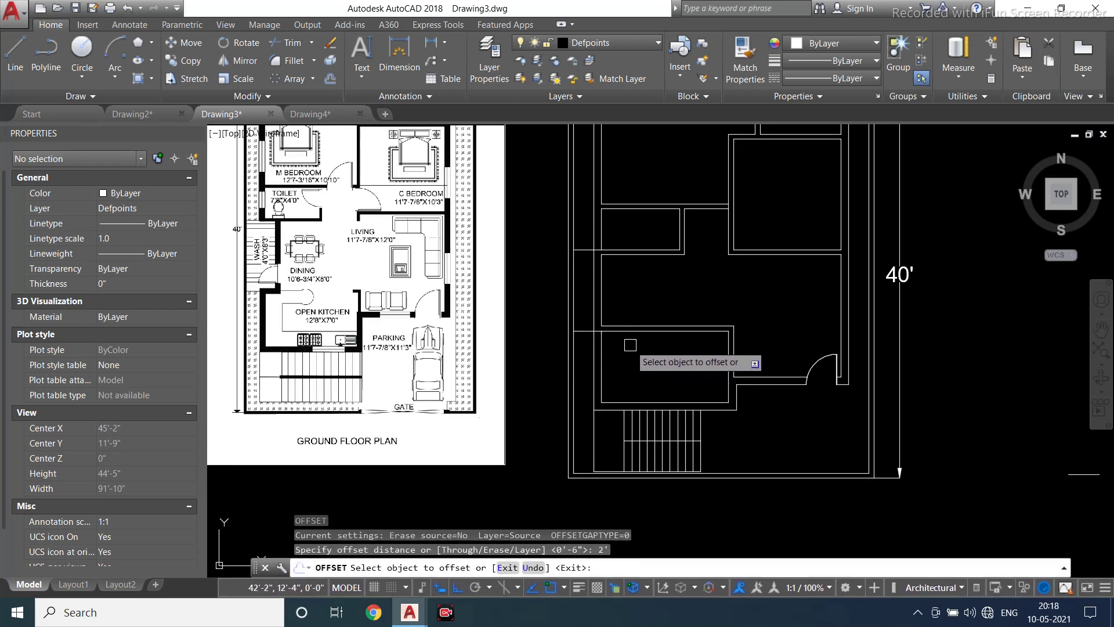
pyautogui.click(598, 360)
pyautogui.click(638, 365)
pyautogui.click(655, 401)
pyautogui.click(658, 372)
pyautogui.press('Escape')
pyautogui.press('Escape')
# Fillet the two counter lines into a square corner and extend the vertical one to the kitchen's upper wall line
pyautogui.write('f')
pyautogui.press('Return')
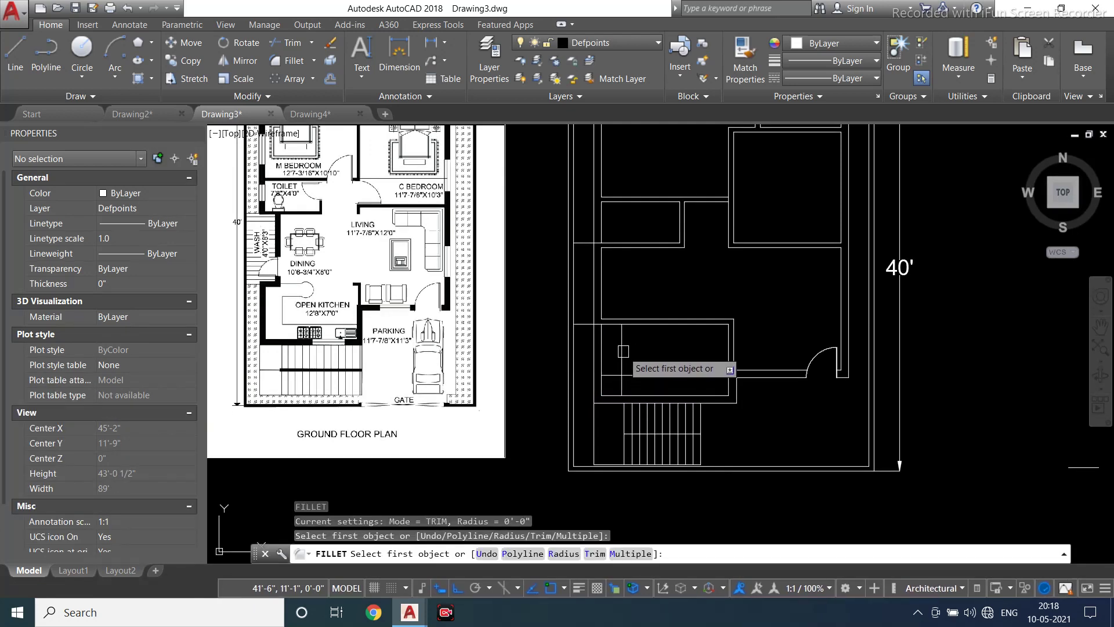
pyautogui.click(622, 360)
pyautogui.press('Escape')
pyautogui.press('Escape')
pyautogui.write('ex')
pyautogui.press('Return')
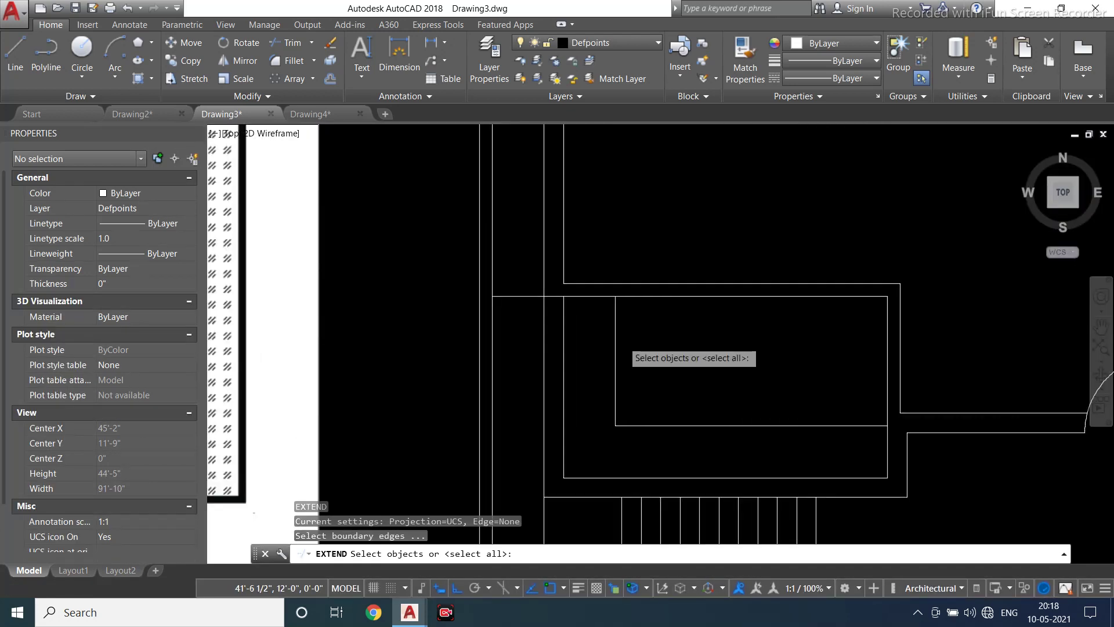
pyautogui.press('Return')
pyautogui.press('Escape')
pyautogui.scroll(-2, 627, 328)
pyautogui.write('tr')
pyautogui.press('Return')
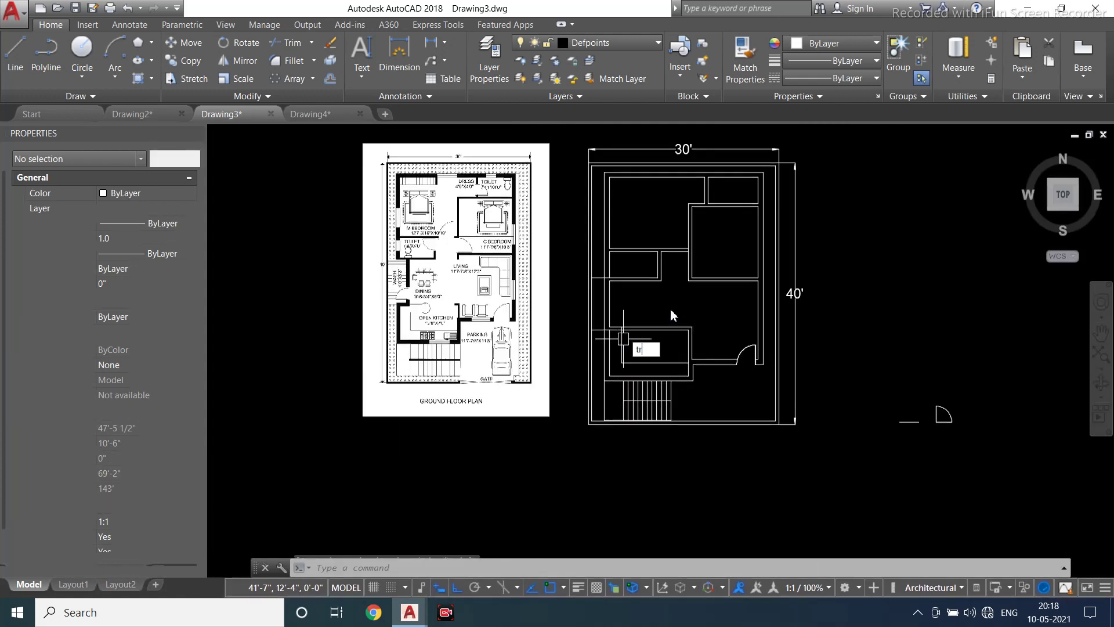
pyautogui.scroll(3, 667, 349)
pyautogui.press('Return')
pyautogui.scroll(2, 665, 380)
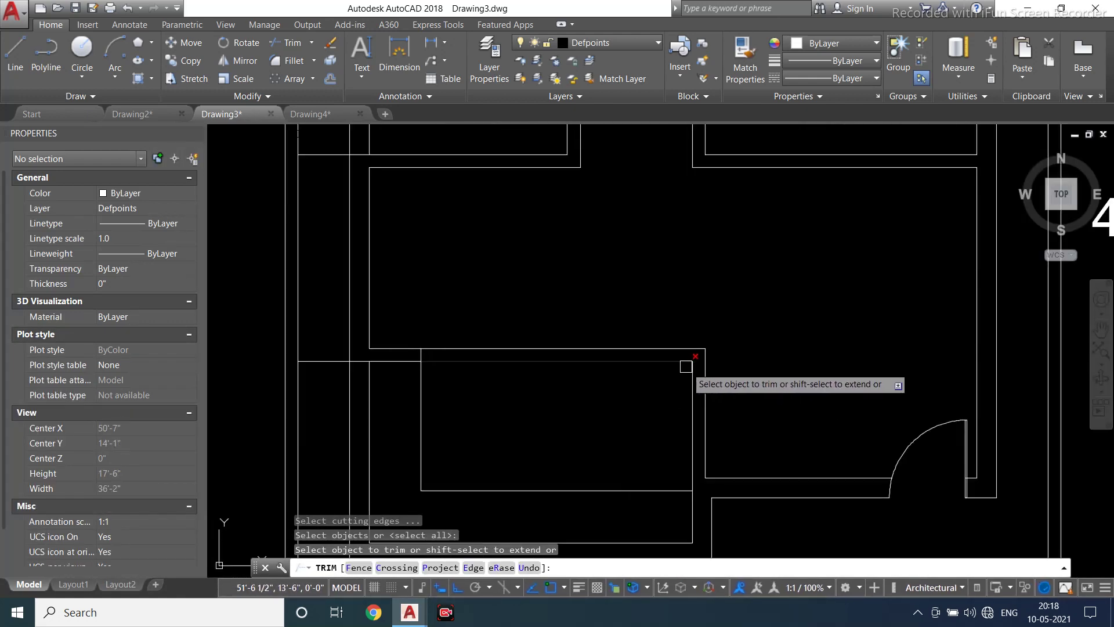
pyautogui.press('Escape')
pyautogui.click(15, 52)
pyautogui.press('Escape')
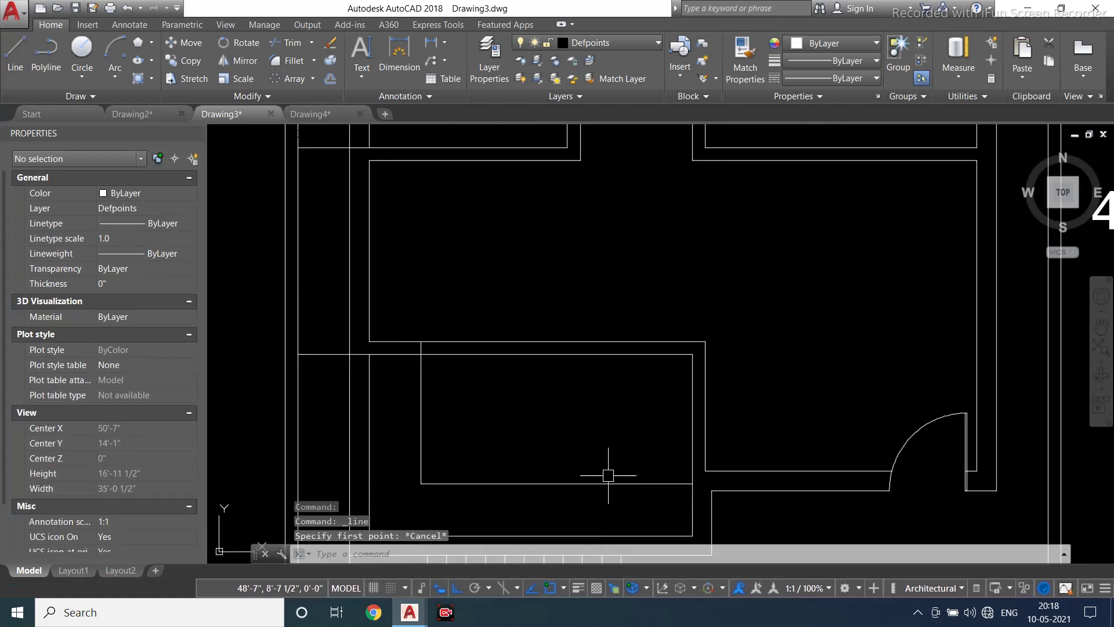
# Offset the kitchen's right inner wall line 2' into the room
pyautogui.write('o')
pyautogui.press('Return')
pyautogui.write("2'")
pyautogui.press('Return')
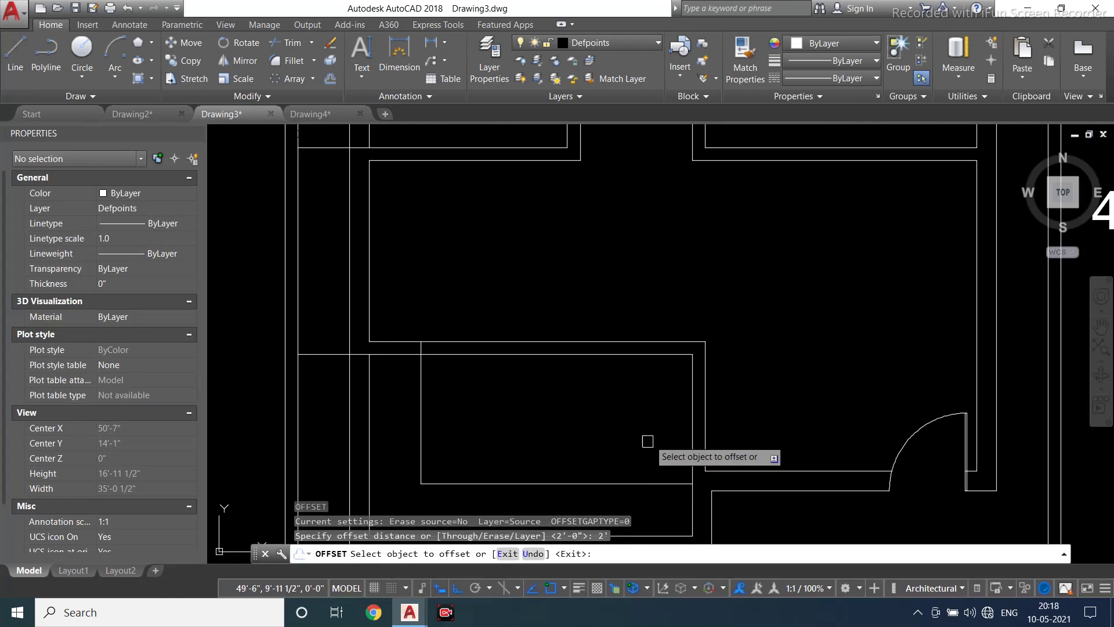
pyautogui.click(688, 402)
pyautogui.click(666, 428)
pyautogui.scroll(-5, 665, 413)
pyautogui.press('Escape')
pyautogui.press('Escape')
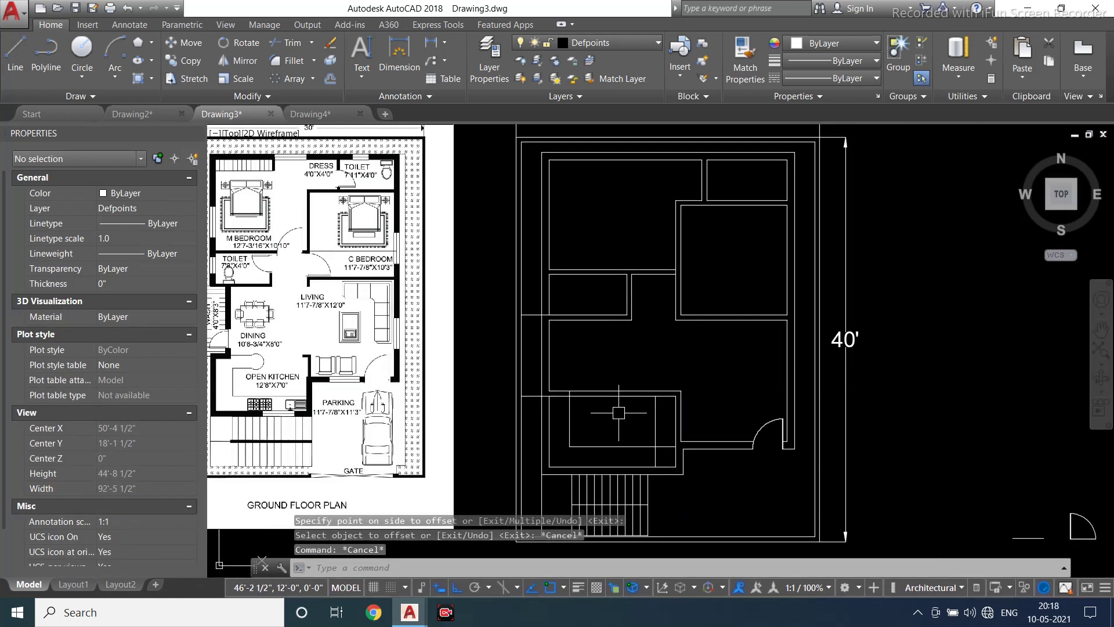
# Extend the line offset from the kitchen's right wall up to the upper face of the kitchen's top wall
pyautogui.press('Return')
pyautogui.press('Return')
pyautogui.scroll(2, 643, 428)
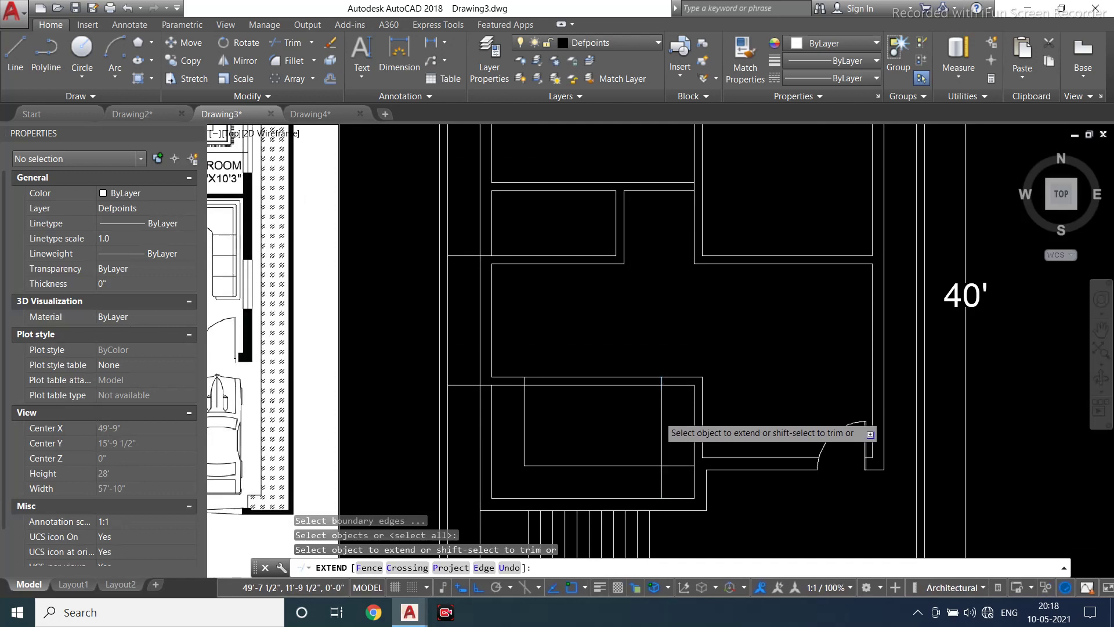
pyautogui.press('Escape')
# Trim the kitchen's top wall lines between the two vertical offset lines, and delete the right-hand offset line
pyautogui.scroll(1, 644, 395)
pyautogui.write('tr')
pyautogui.press('Return')
pyautogui.press('Return')
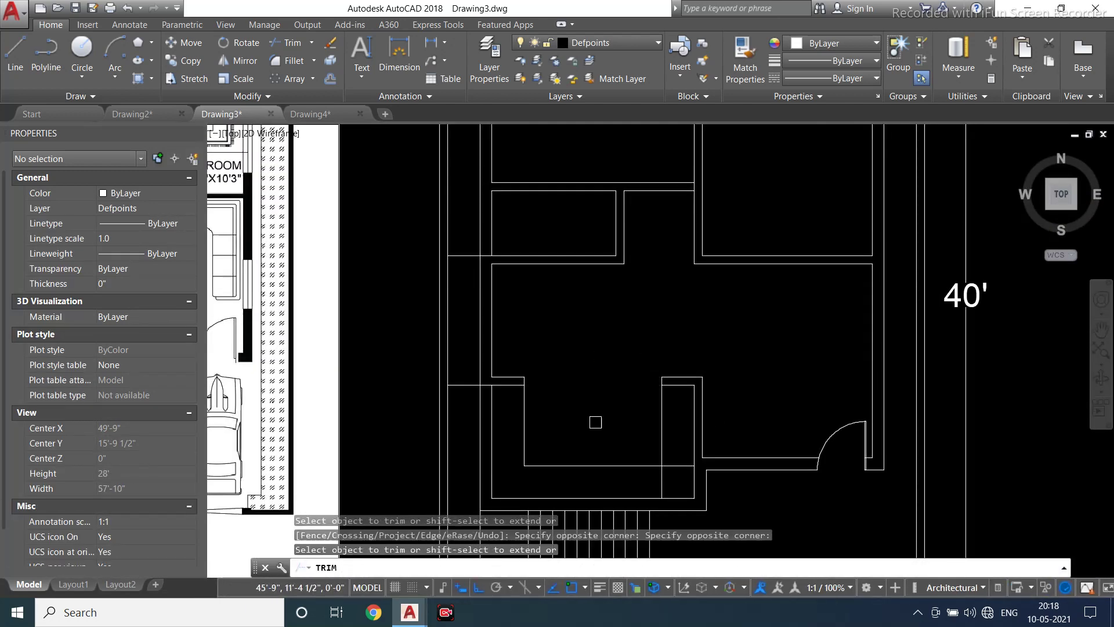
pyautogui.press('Escape')
pyautogui.click(662, 421)
pyautogui.press('Delete')
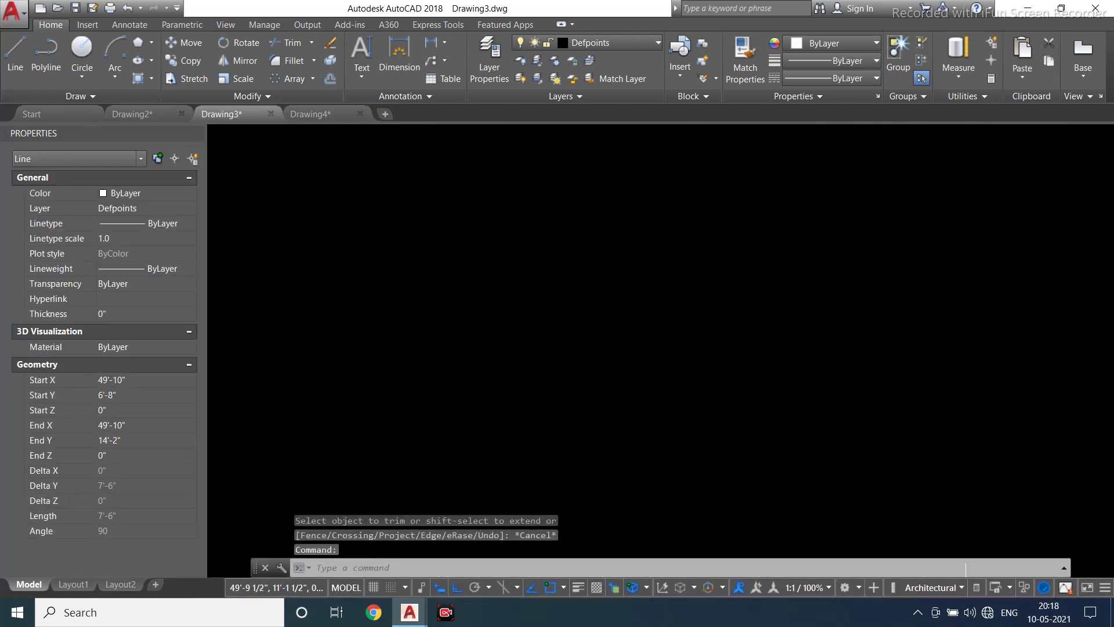
pyautogui.press('Escape')
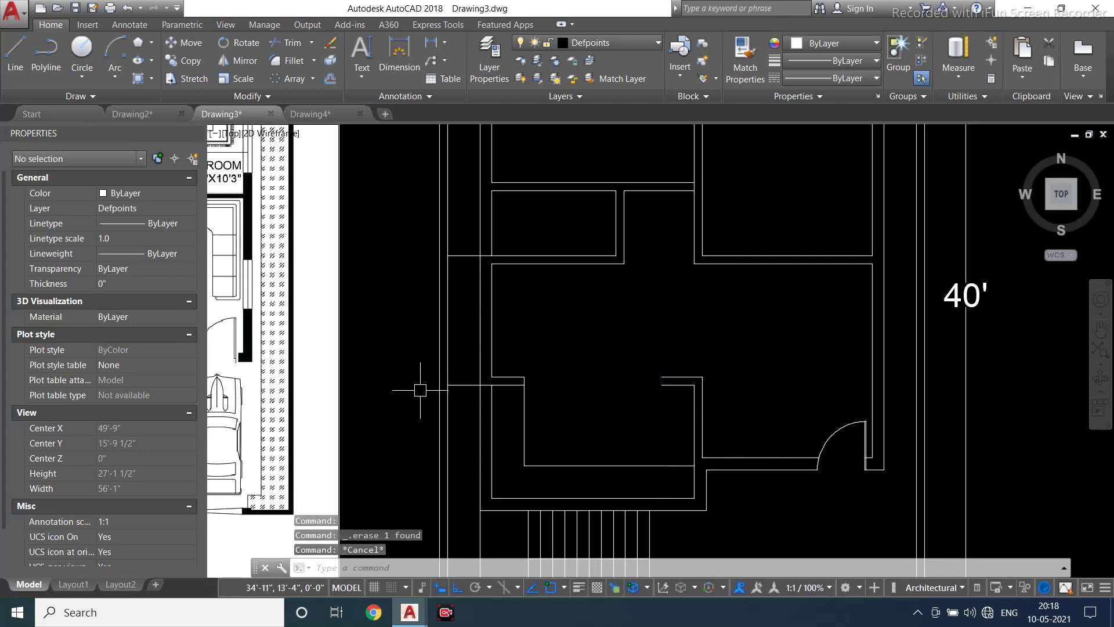
# Trim the wash area's horizontal wall lines where they cross the thickness of the house's left exterior wall
pyautogui.press('Return')
pyautogui.press('Return')
pyautogui.scroll(4, 501, 362)
pyautogui.click(474, 416)
pyautogui.scroll(-6, 490, 422)
pyautogui.scroll(4, 469, 288)
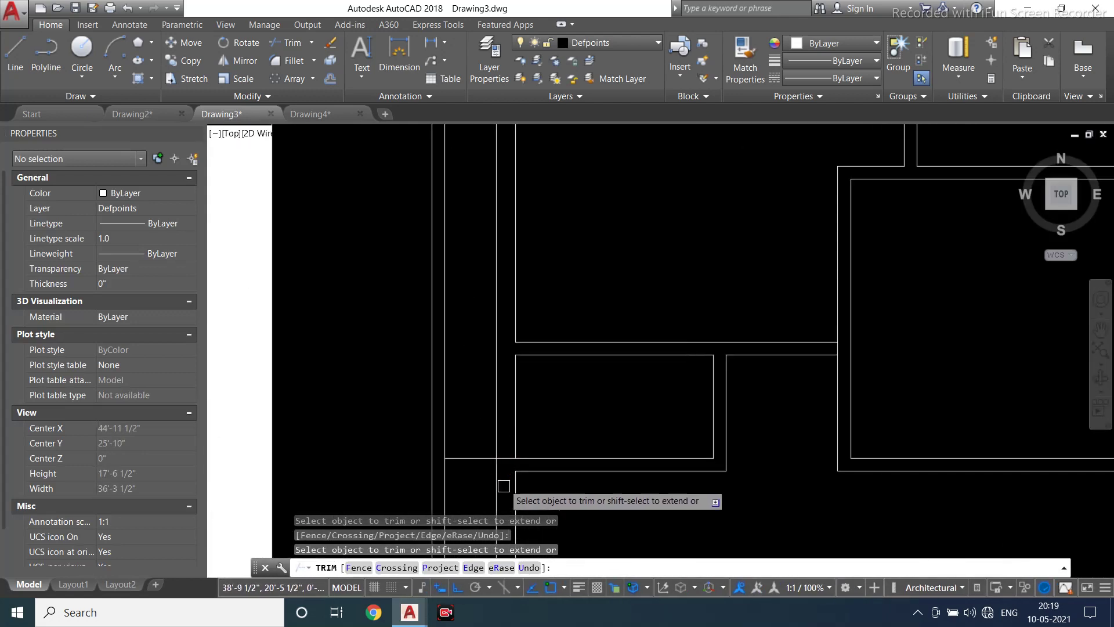
pyautogui.scroll(-8, 514, 354)
pyautogui.scroll(4, 498, 378)
pyautogui.scroll(-4, 623, 334)
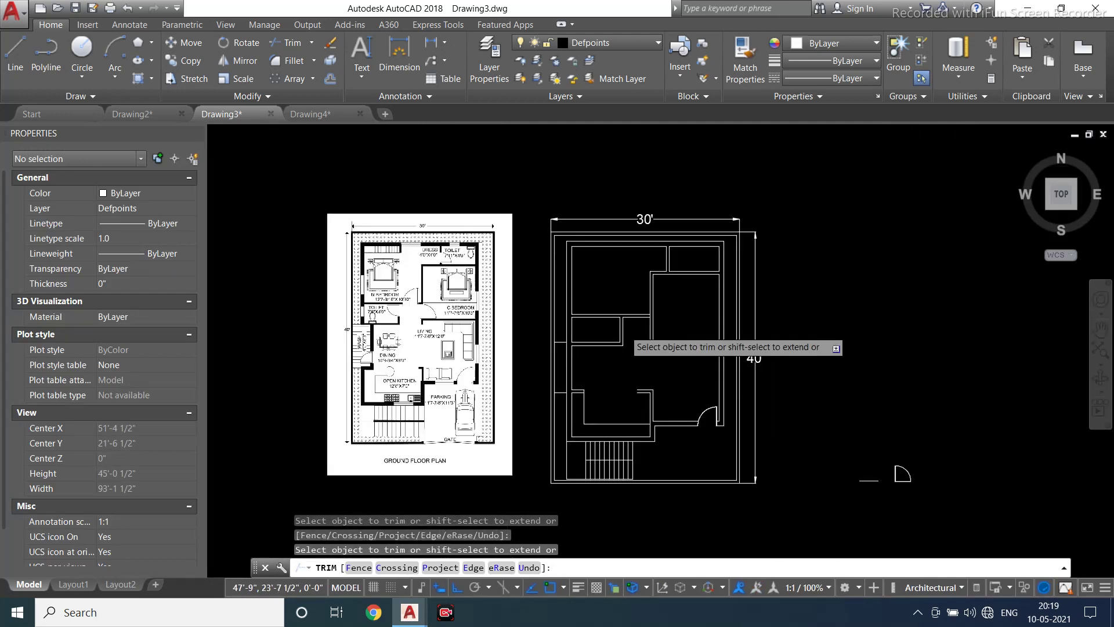
pyautogui.press('Escape')
# Move the loose door beside the plan to the upper end of the left toilet's right wall, on its inner face
pyautogui.scroll(2, 656, 369)
pyautogui.moveTo(602, 338); pyautogui.dragTo(603, 352, button='middle')
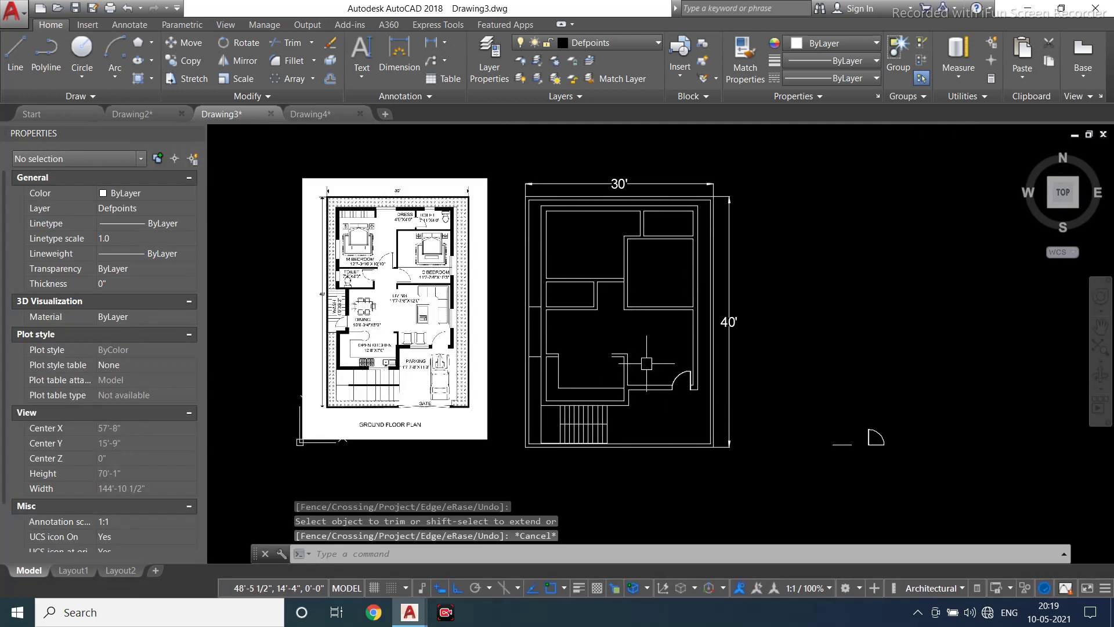
pyautogui.click(876, 436)
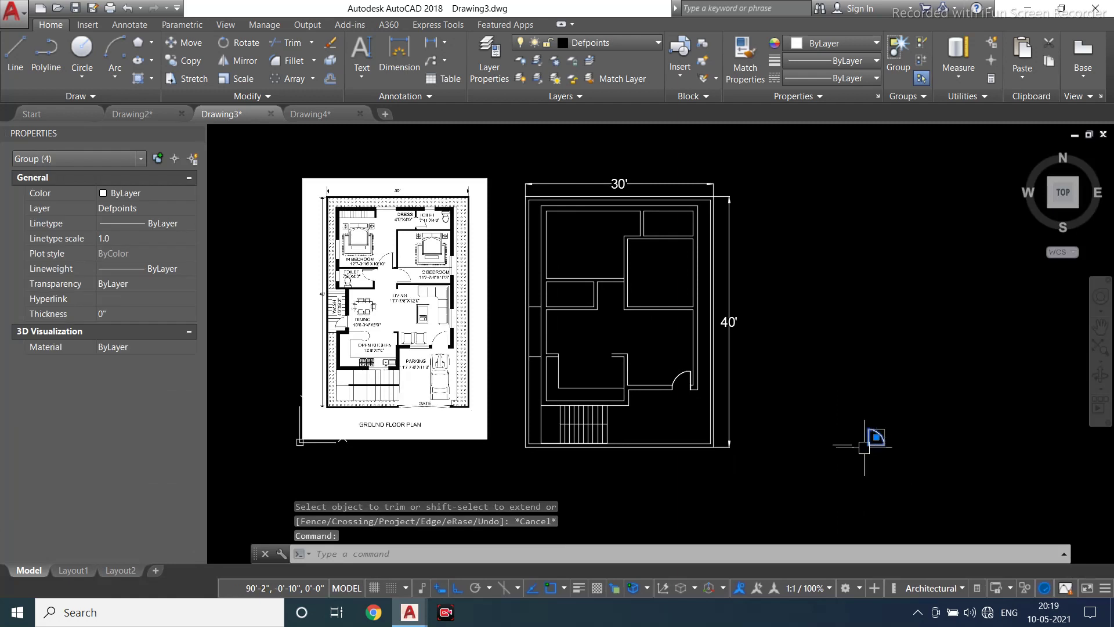
pyautogui.write('m')
pyautogui.press('Return')
pyautogui.click(873, 439)
pyautogui.scroll(4, 548, 238)
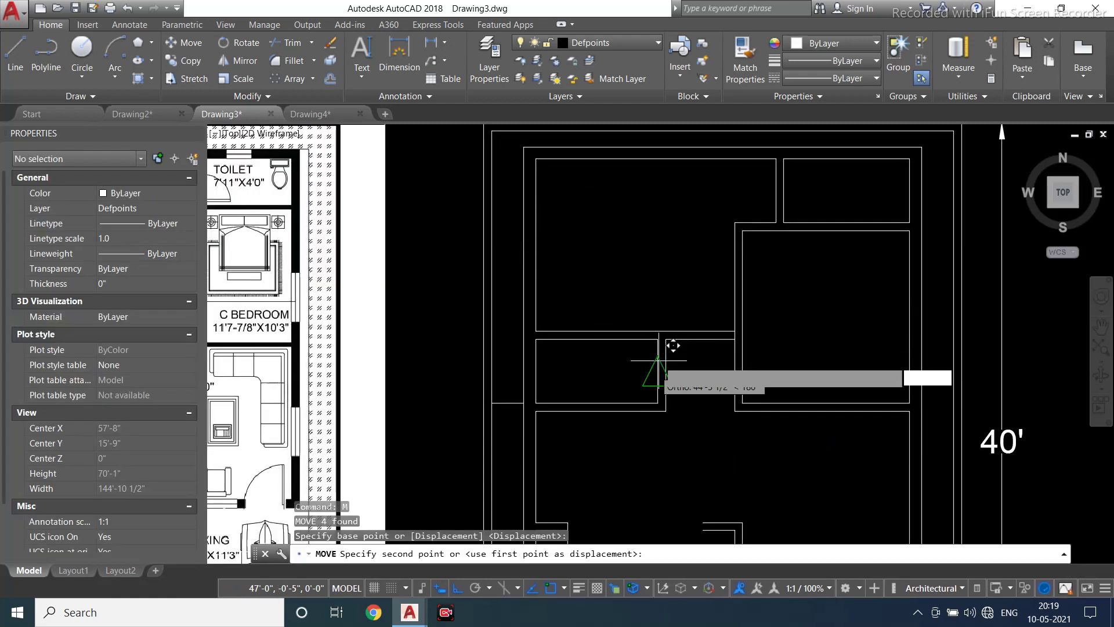
pyautogui.press('Escape')
pyautogui.write('mi')
pyautogui.press('Return')
pyautogui.scroll(3, 658, 337)
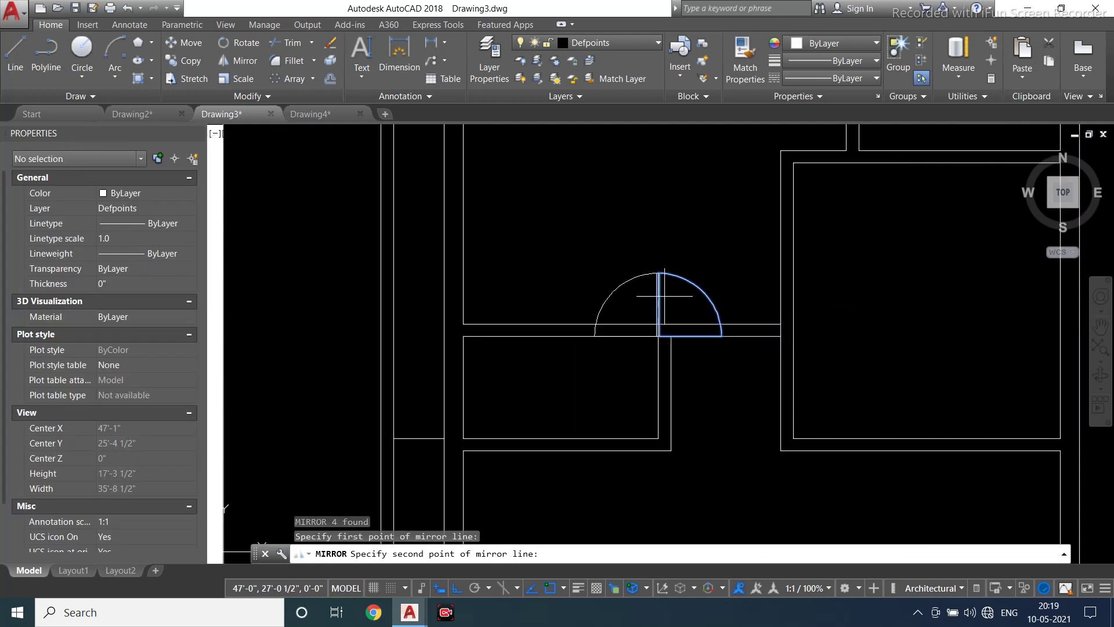
pyautogui.press('Escape')
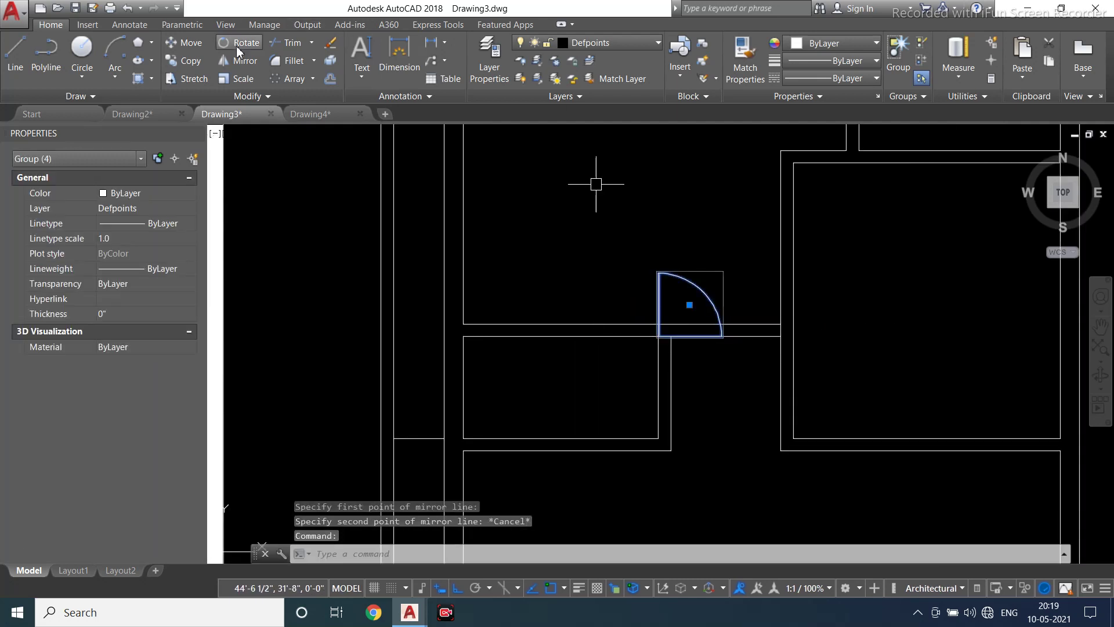
# Rotate the door at the left toilet 90 degrees about its lower corner so the arc faces left
pyautogui.write('ro')
pyautogui.press('Return')
pyautogui.click(658, 337)
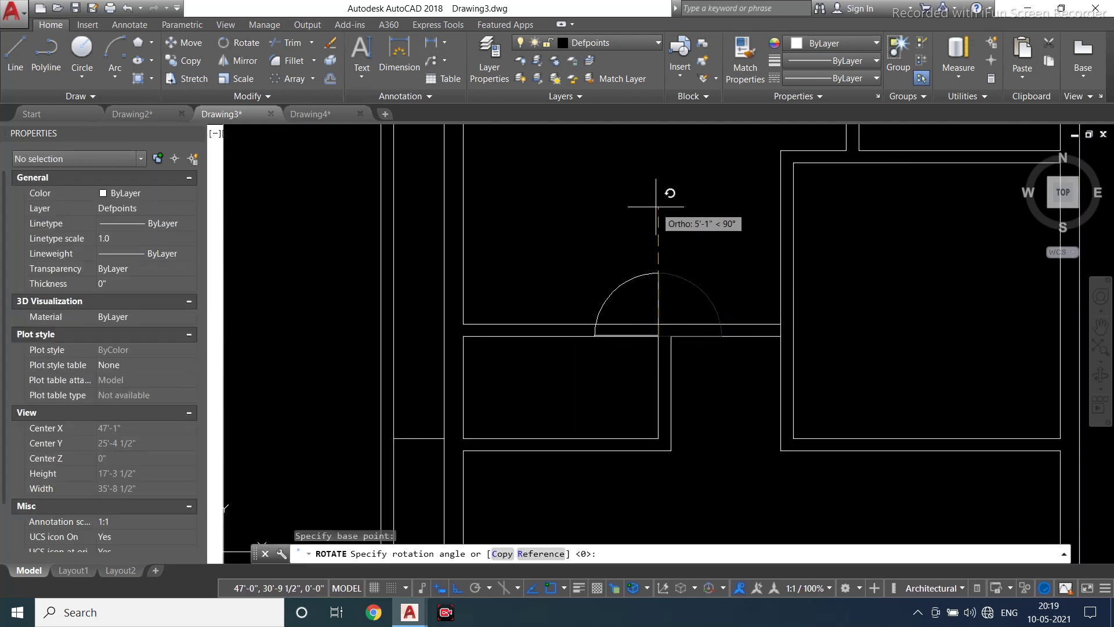
pyautogui.click(658, 207)
# Move the door one wall thickness to the right, onto the outer upper corner of the left toilet's right wall
pyautogui.click(605, 305)
pyautogui.scroll(-2, 604, 305)
pyautogui.scroll(-2, 605, 304)
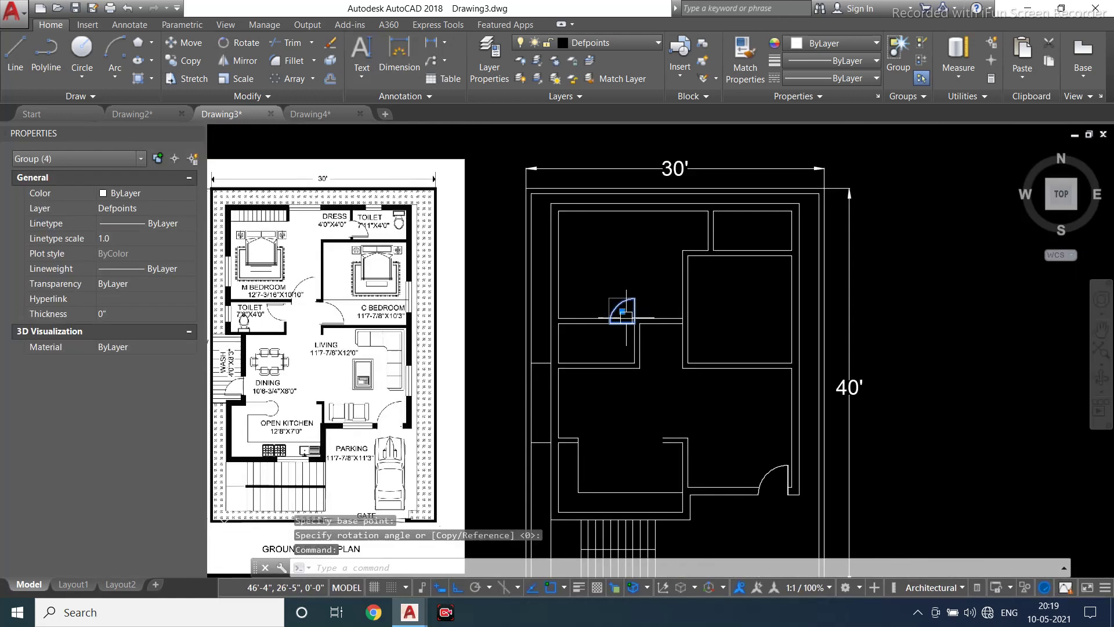
pyautogui.press('Return')
pyautogui.scroll(8, 618, 333)
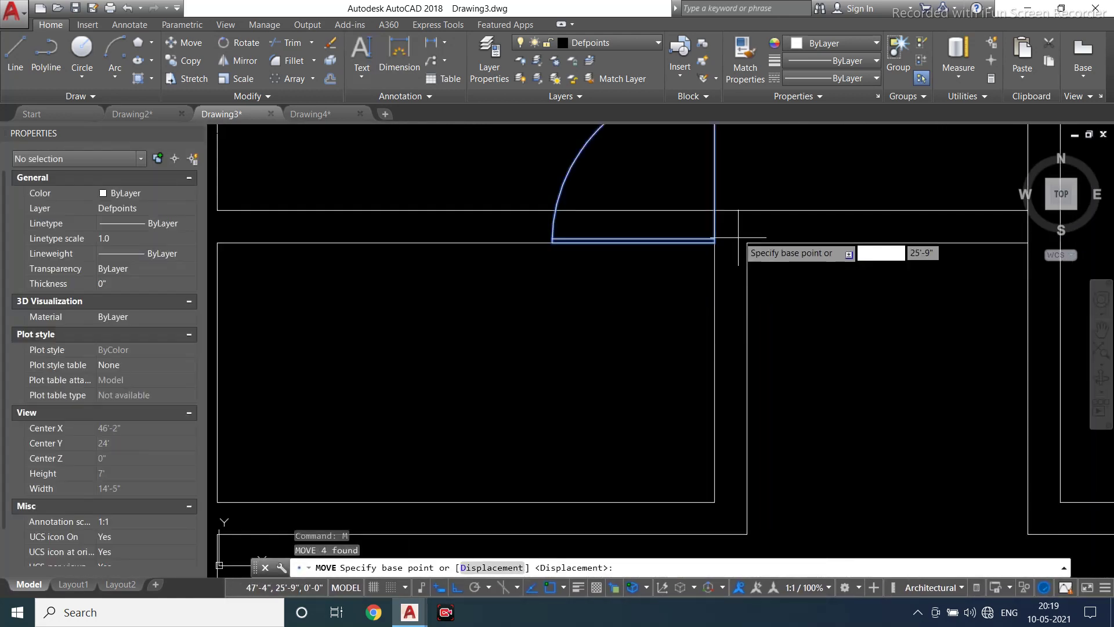
pyautogui.click(714, 242)
pyautogui.press('Escape')
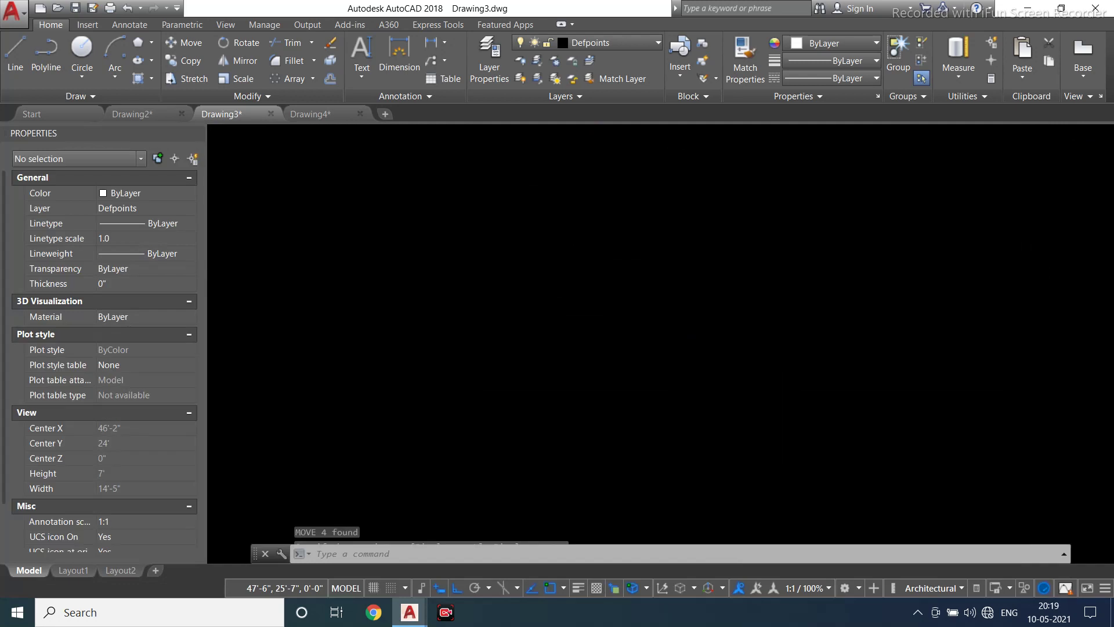
# Mirror the door downward across a horizontal line so it swings into the left toilet, erasing the original
pyautogui.write('mi')
pyautogui.press('Return')
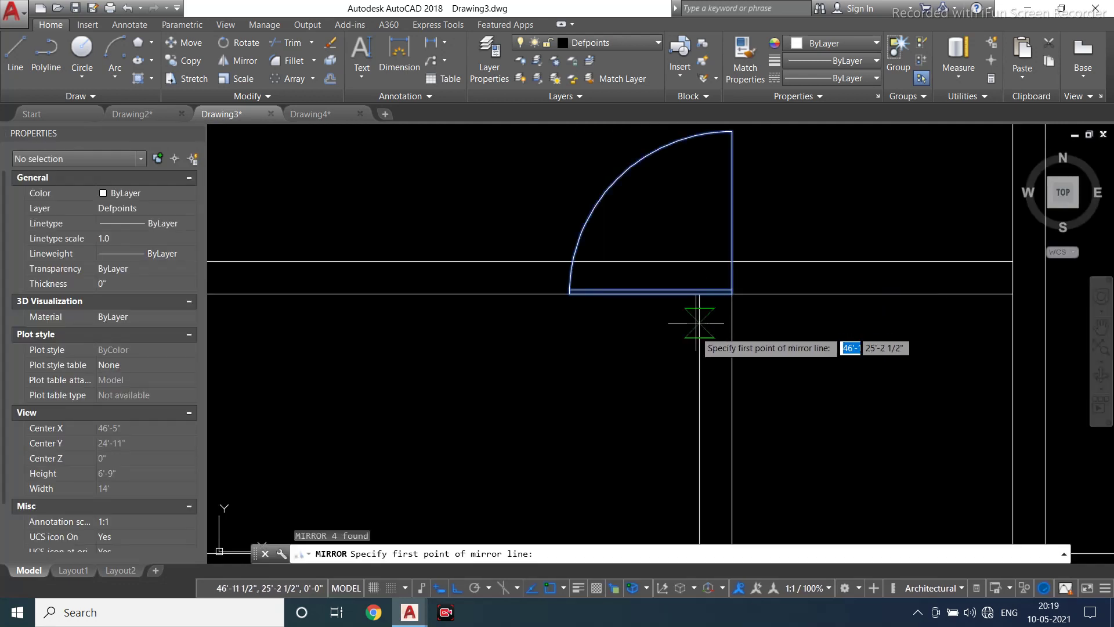
pyautogui.click(723, 337)
pyautogui.click(755, 373)
pyautogui.press('Escape')
pyautogui.scroll(-5, 730, 352)
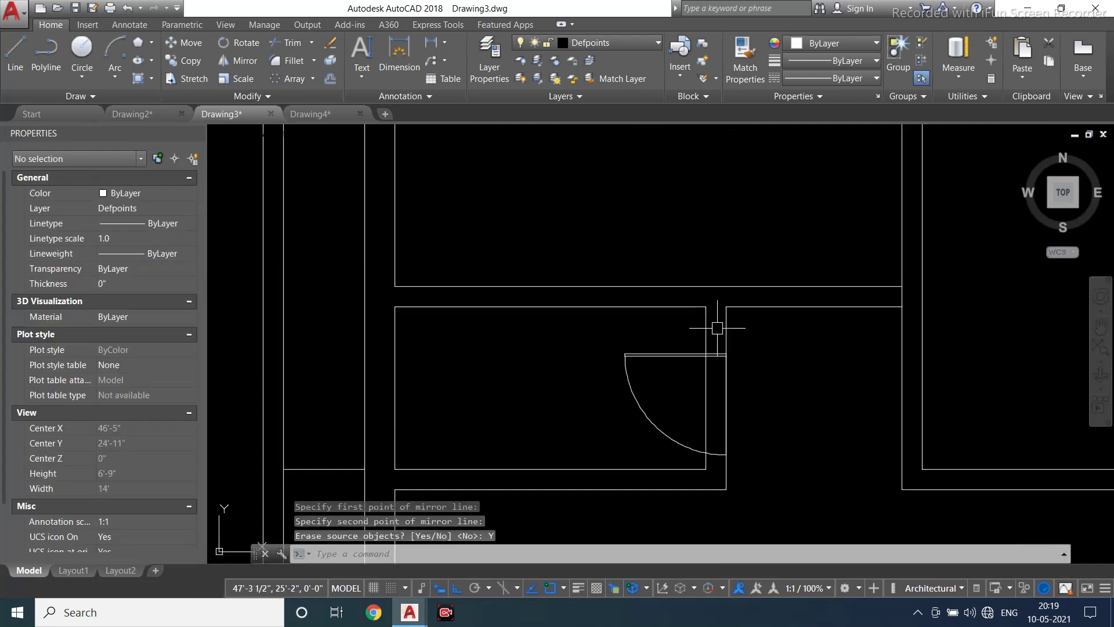
# Trim the left toilet's right wall lines within the door's width to open the doorway
pyautogui.write('tr')
pyautogui.press('Return')
pyautogui.press('Return')
pyautogui.scroll(3, 733, 354)
pyautogui.scroll(-8, 702, 383)
pyautogui.press('Escape')
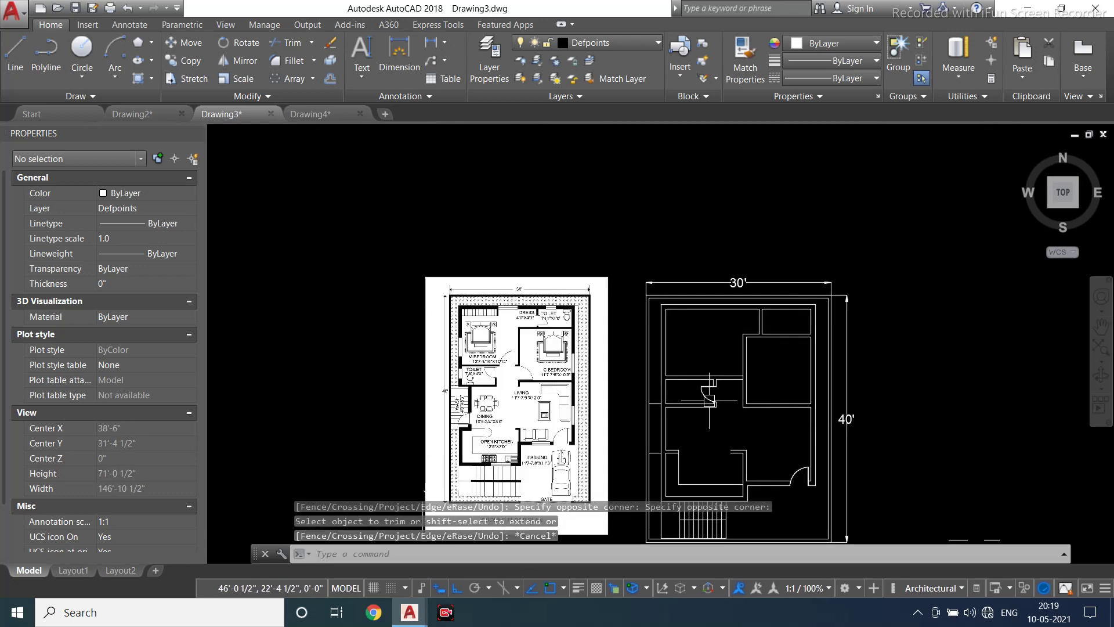
# Copy the left toilet's door to the lower right corner of the partition between the dress area and the upper toilet
pyautogui.click(708, 400)
pyautogui.scroll(3, 733, 386)
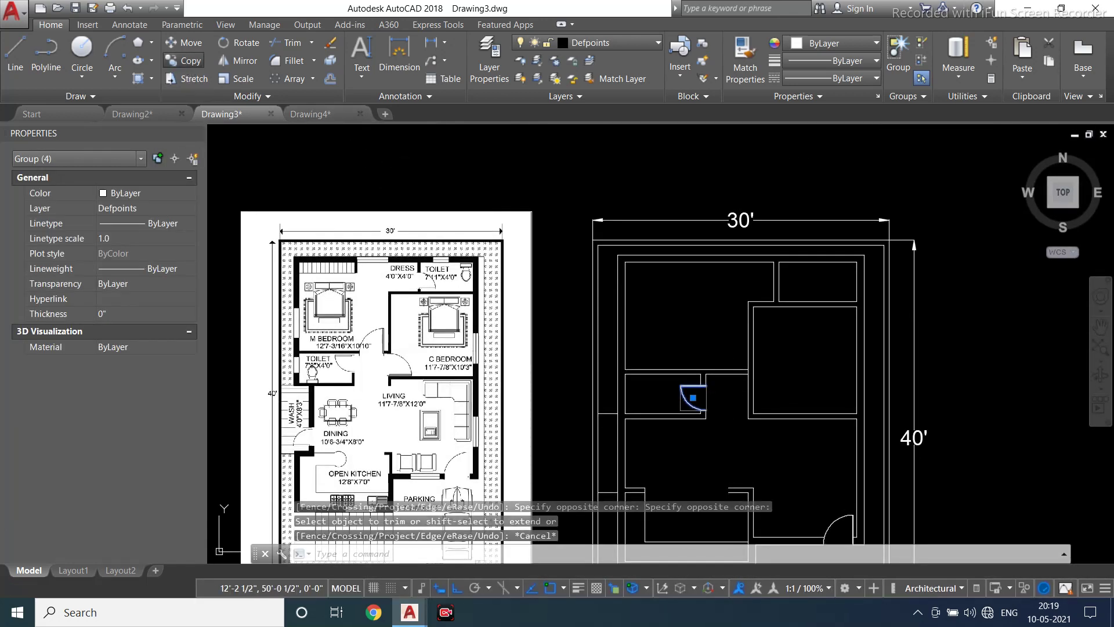
pyautogui.click(186, 61)
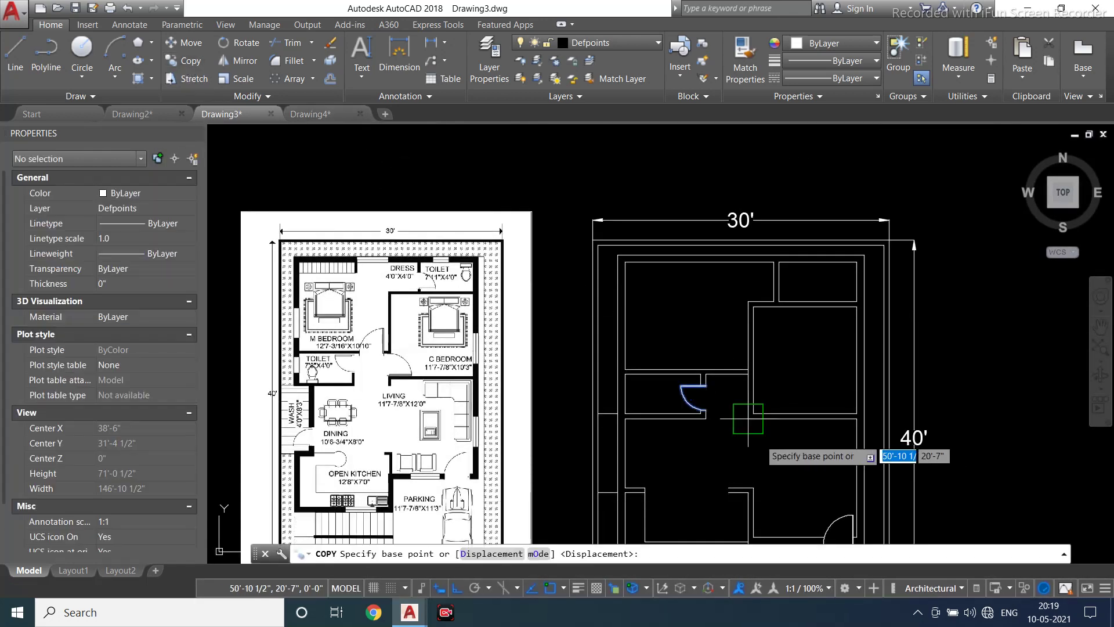
pyautogui.click(706, 384)
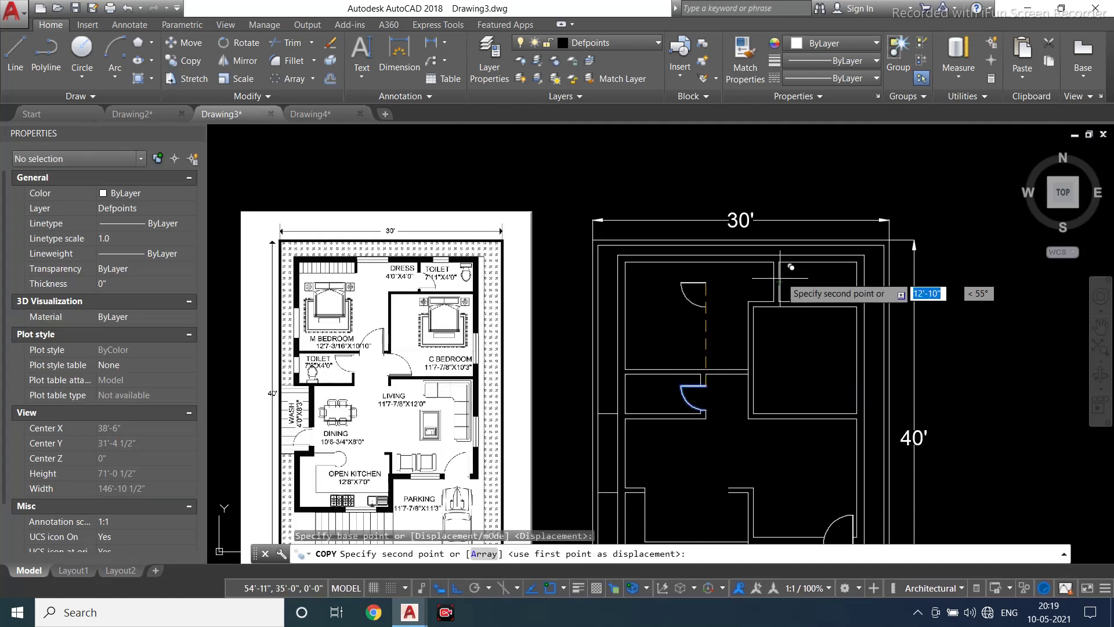
pyautogui.scroll(3, 772, 299)
pyautogui.click(762, 356)
pyautogui.press('Escape')
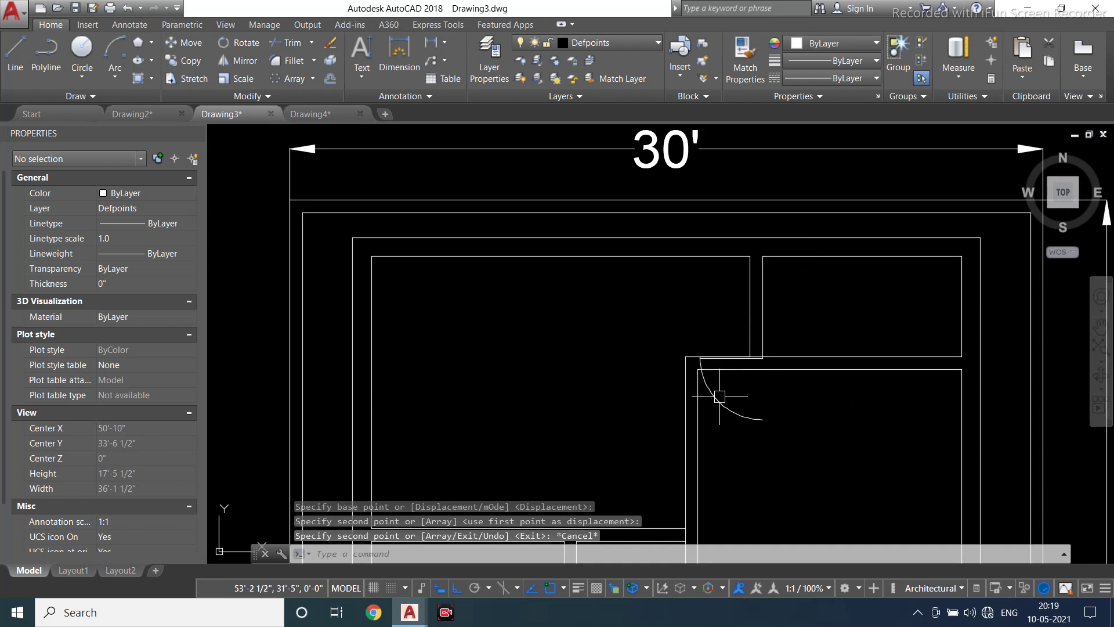
# Mirror the copied door upward across a horizontal line at the upper toilet's partition, erasing the original
pyautogui.click(720, 396)
pyautogui.write('mi')
pyautogui.press('Return')
pyautogui.scroll(3, 748, 378)
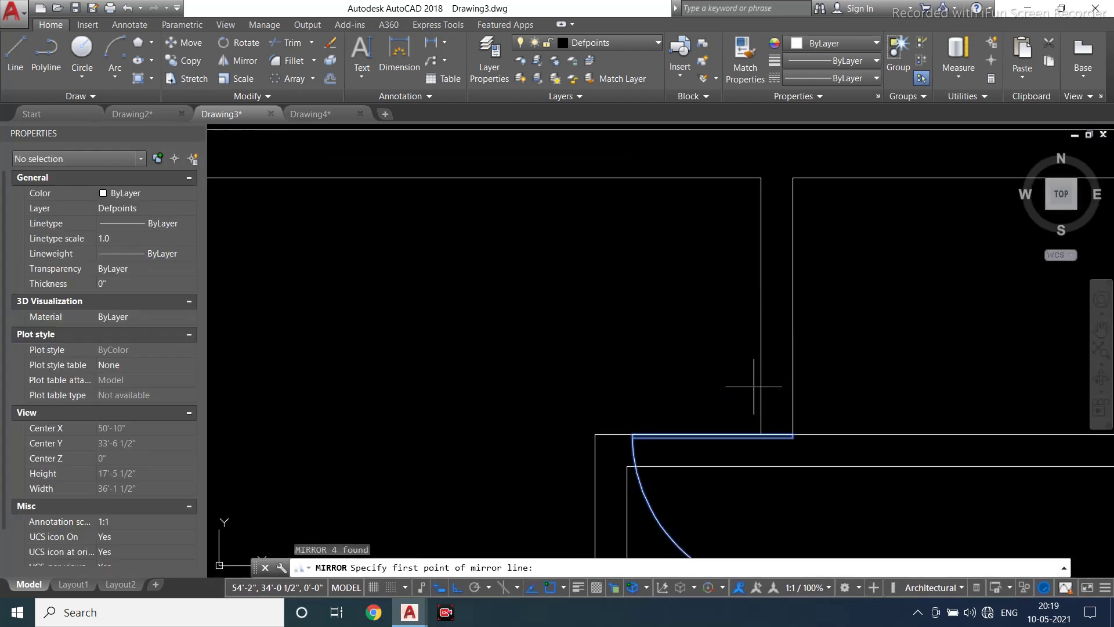
pyautogui.click(778, 395)
pyautogui.click(793, 395)
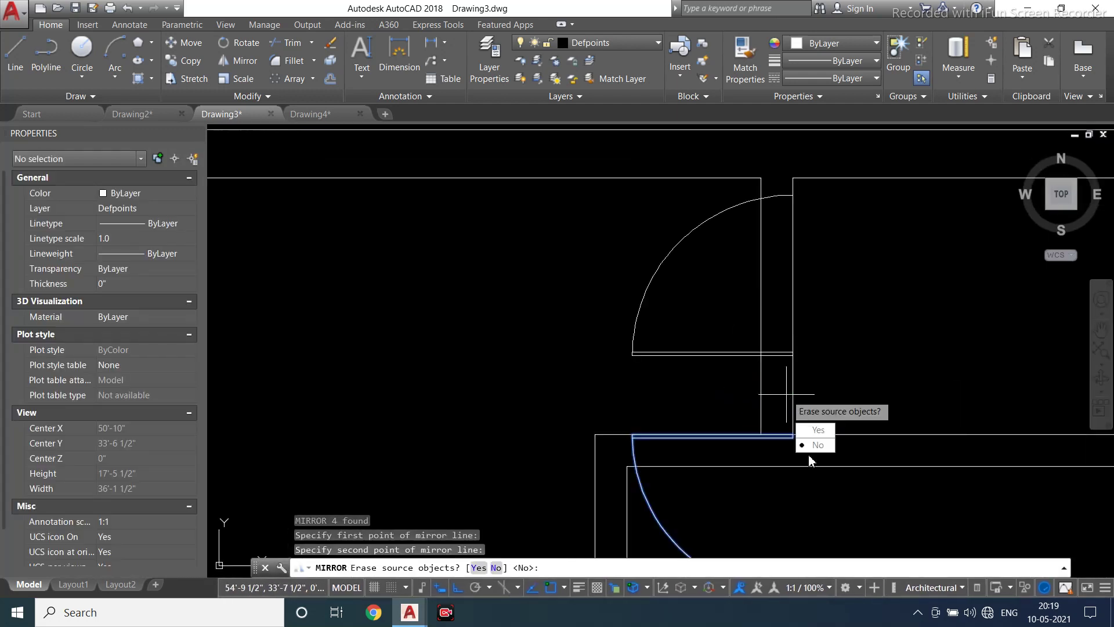
pyautogui.click(821, 429)
# Rotate the upper toilet's door 180 degrees about the point where its leaf meets the partition's left face
pyautogui.click(739, 340)
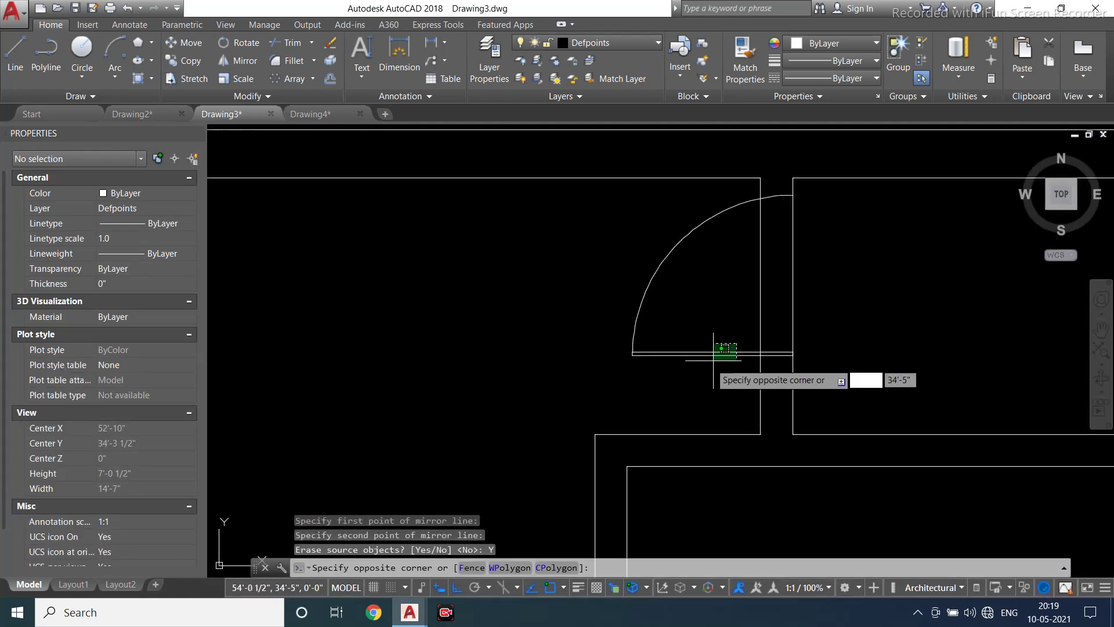
pyautogui.click(704, 368)
pyautogui.click(226, 42)
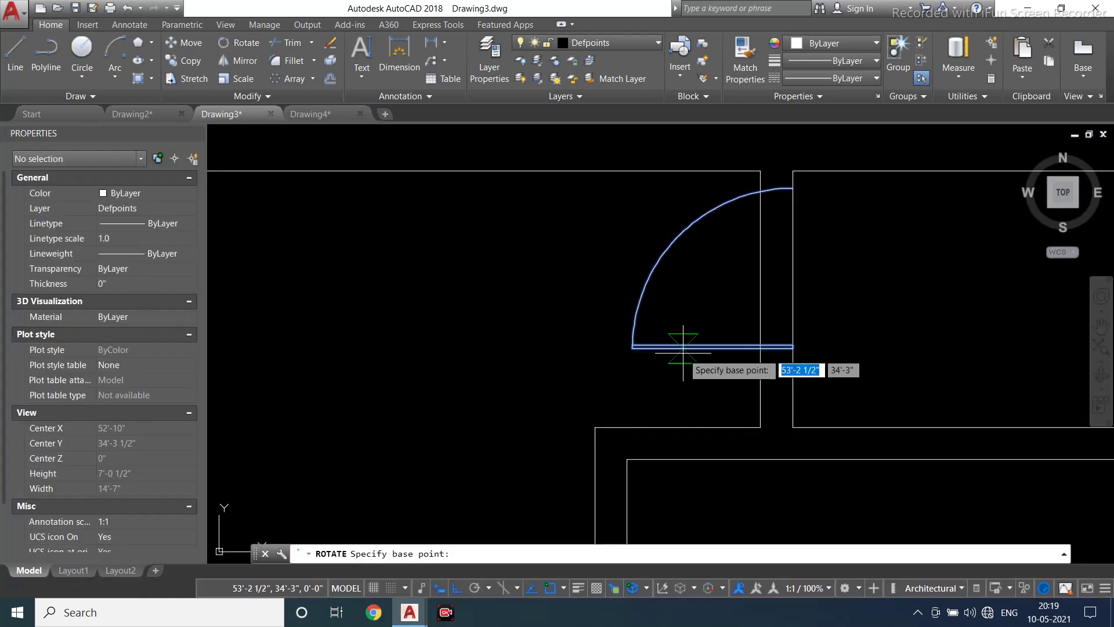
pyautogui.click(761, 348)
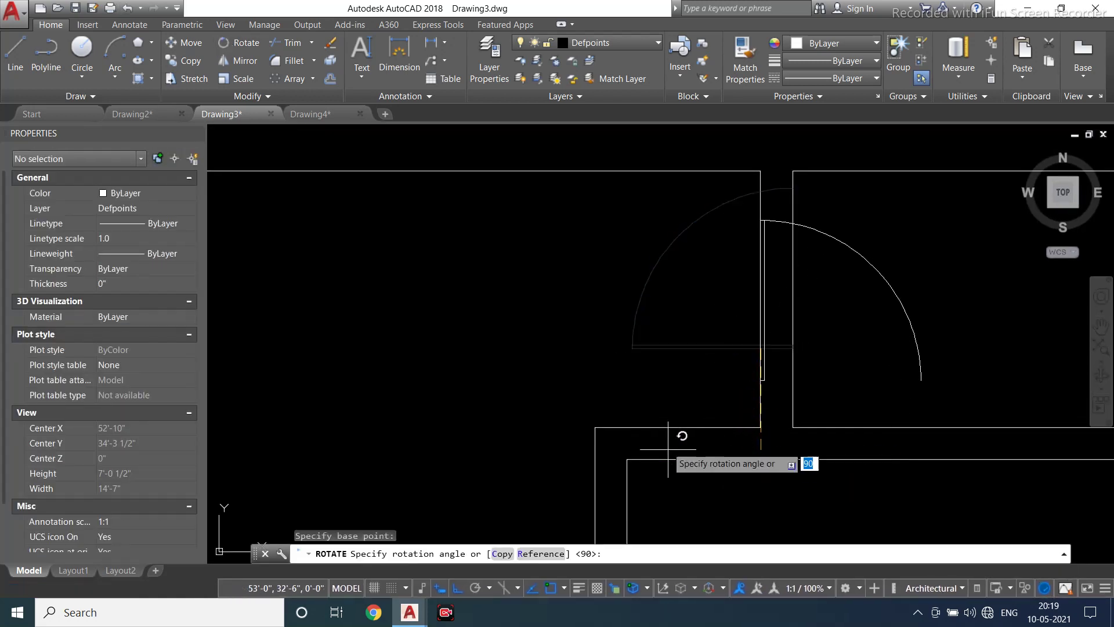
pyautogui.click(588, 336)
# Move the rotated door by its arc end onto the left face of the upper toilet's partition
pyautogui.click(767, 356)
pyautogui.click(733, 497)
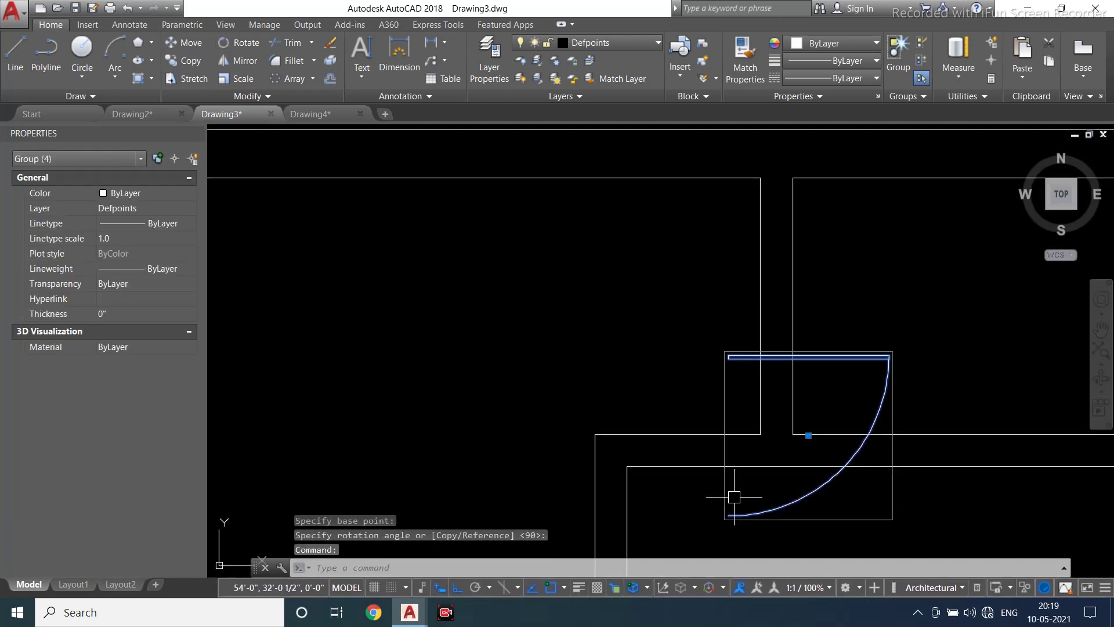
pyautogui.write('M')
pyautogui.press('Return')
pyautogui.click(729, 515)
pyautogui.click(761, 416)
pyautogui.scroll(-2, 729, 447)
pyautogui.scroll(-2, 791, 411)
# Mirror the upper toilet's door across a horizontal line so its leaf is at the lower end, erasing the original
pyautogui.click(778, 398)
pyautogui.scroll(-1, 785, 390)
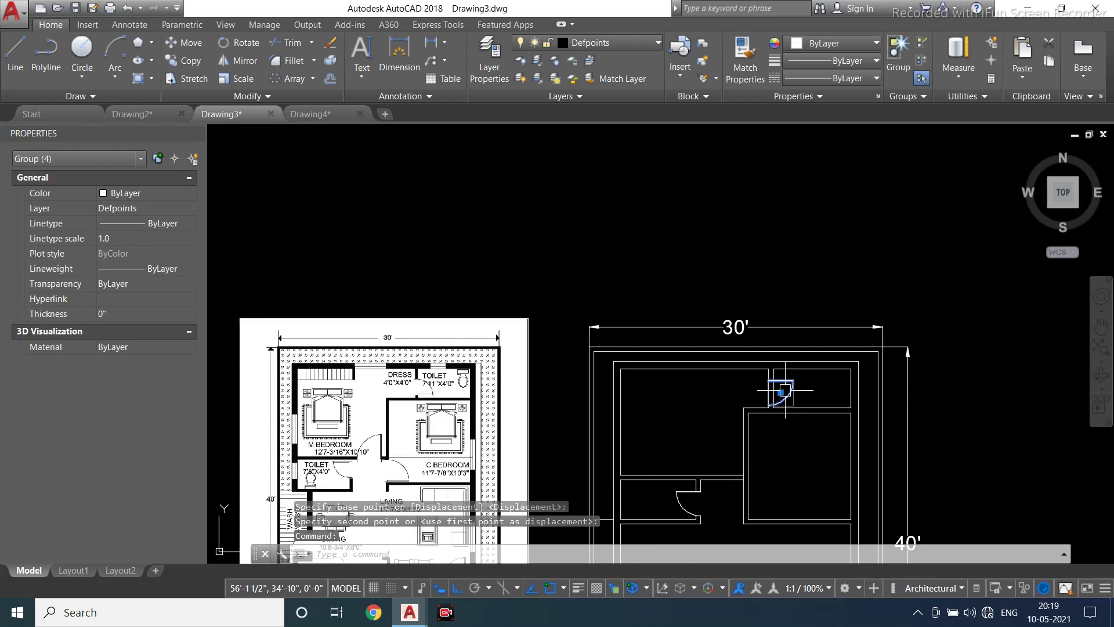
pyautogui.scroll(4, 784, 391)
pyautogui.write('mi')
pyautogui.press('Return')
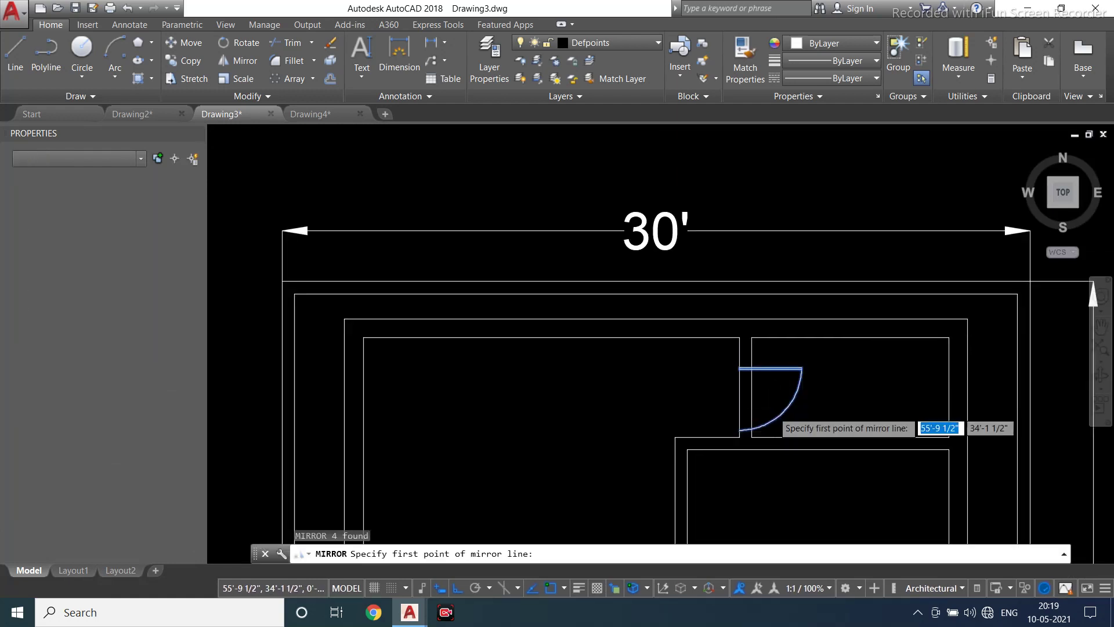
pyautogui.scroll(4, 755, 406)
pyautogui.click(694, 396)
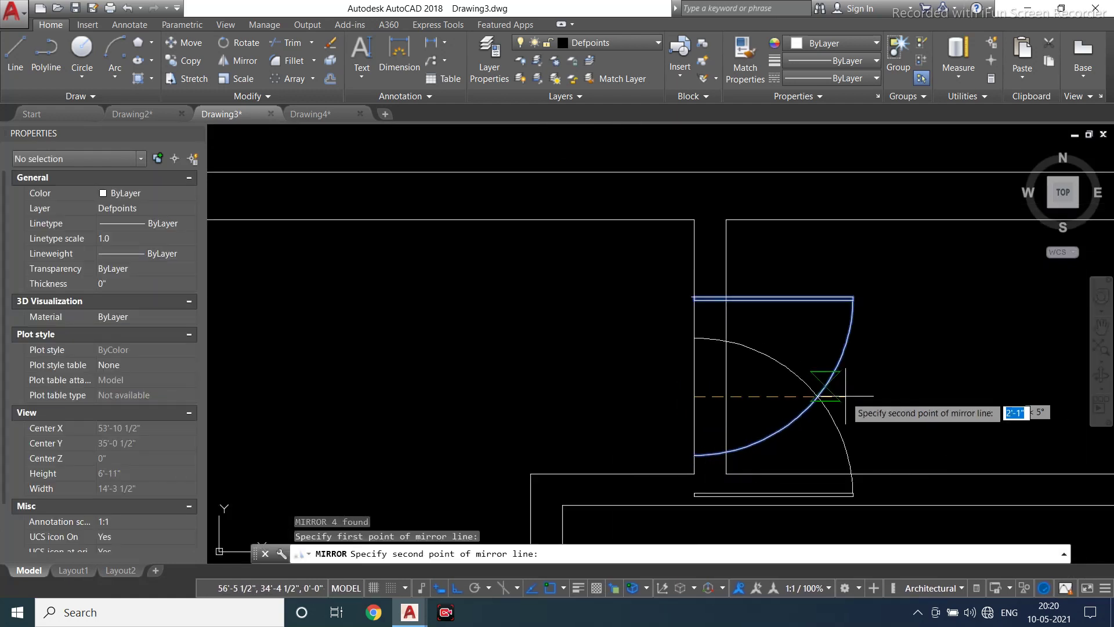
pyautogui.click(888, 397)
pyautogui.write('y')
pyautogui.press('Return')
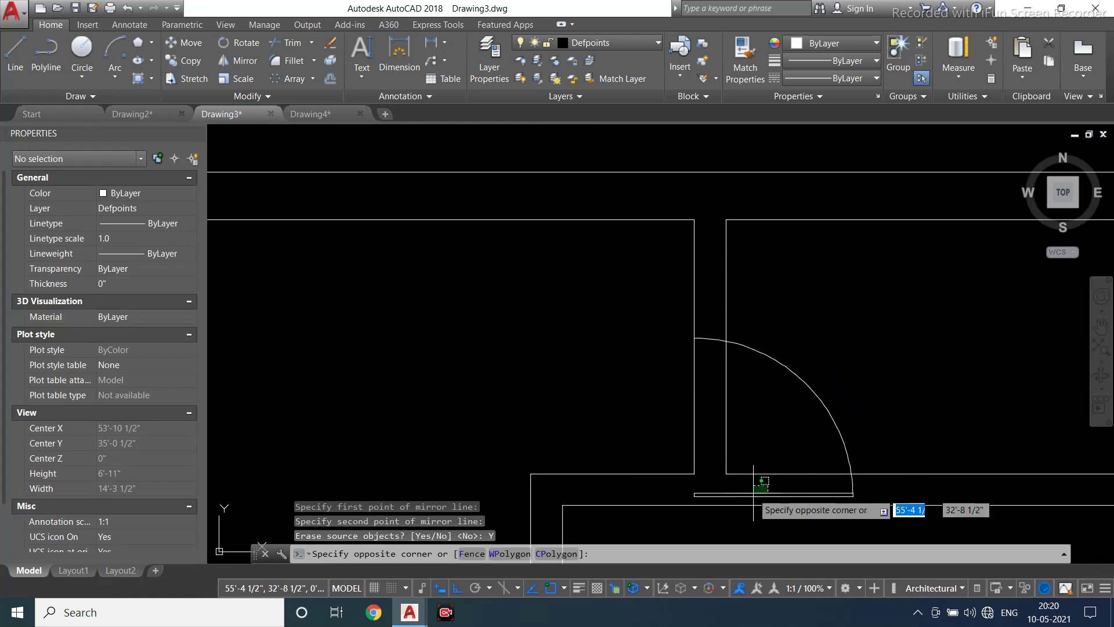
# Move the upper toilet's door up along the partition's left face so its leaf clears the lower wall corner
pyautogui.click(681, 511)
pyautogui.write('m')
pyautogui.press('Return')
pyautogui.click(694, 495)
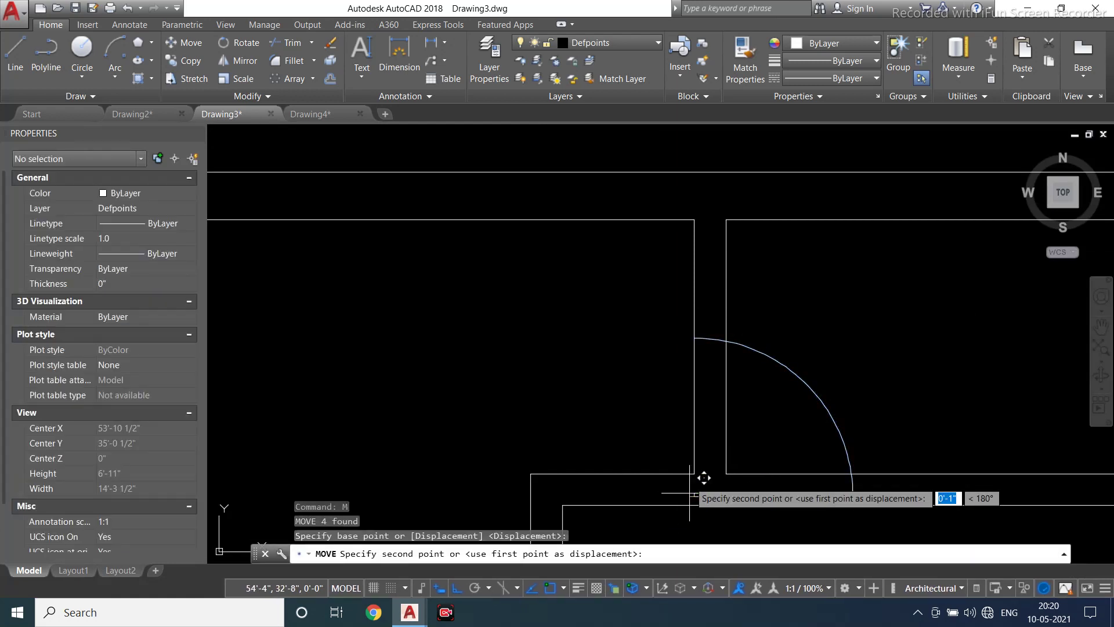
pyautogui.click(692, 451)
pyautogui.press('Escape')
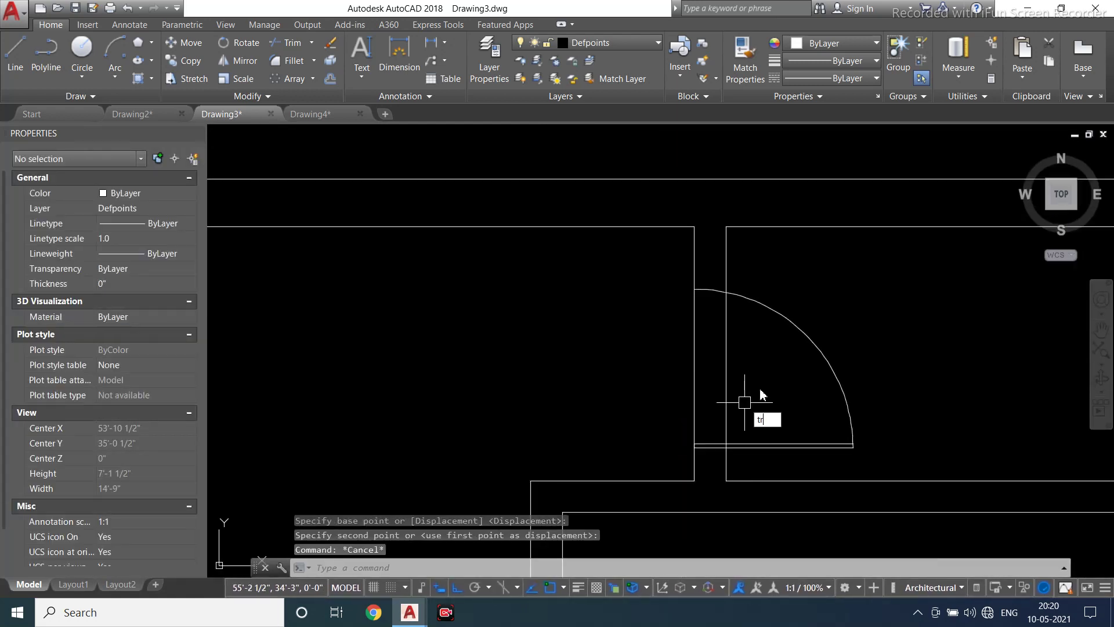
# Trim the partition lines within the upper toilet door's width to open the doorway
pyautogui.press('Return')
pyautogui.press('Return')
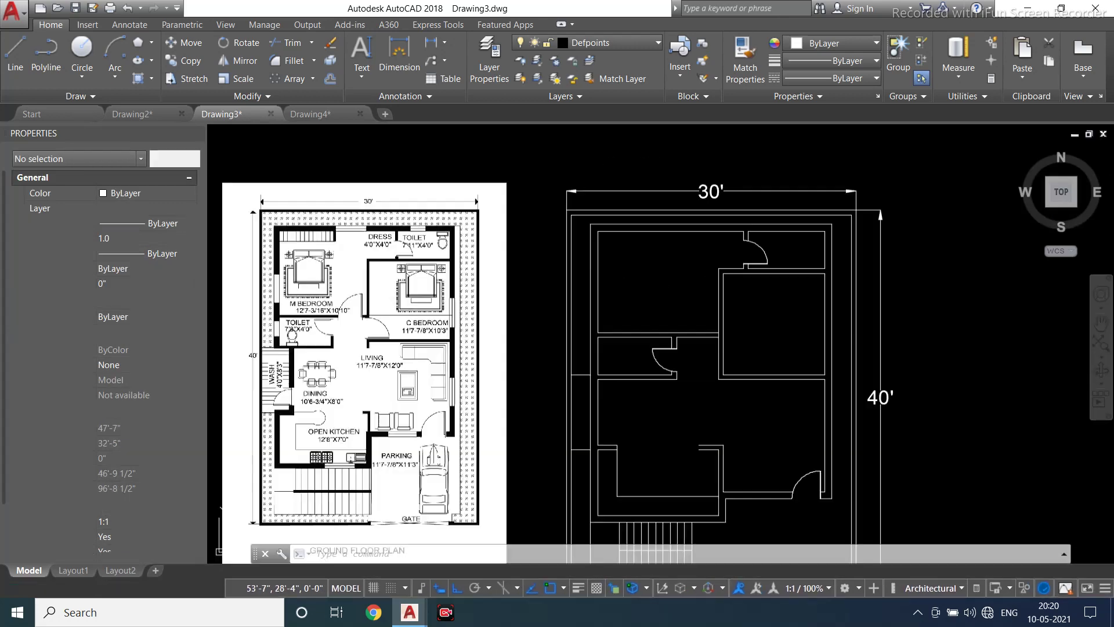
pyautogui.scroll(-4, 662, 325)
# Copy the main entrance door from its lower hinge corner to the right end of the master bedroom's bottom wall
pyautogui.scroll(4, 711, 348)
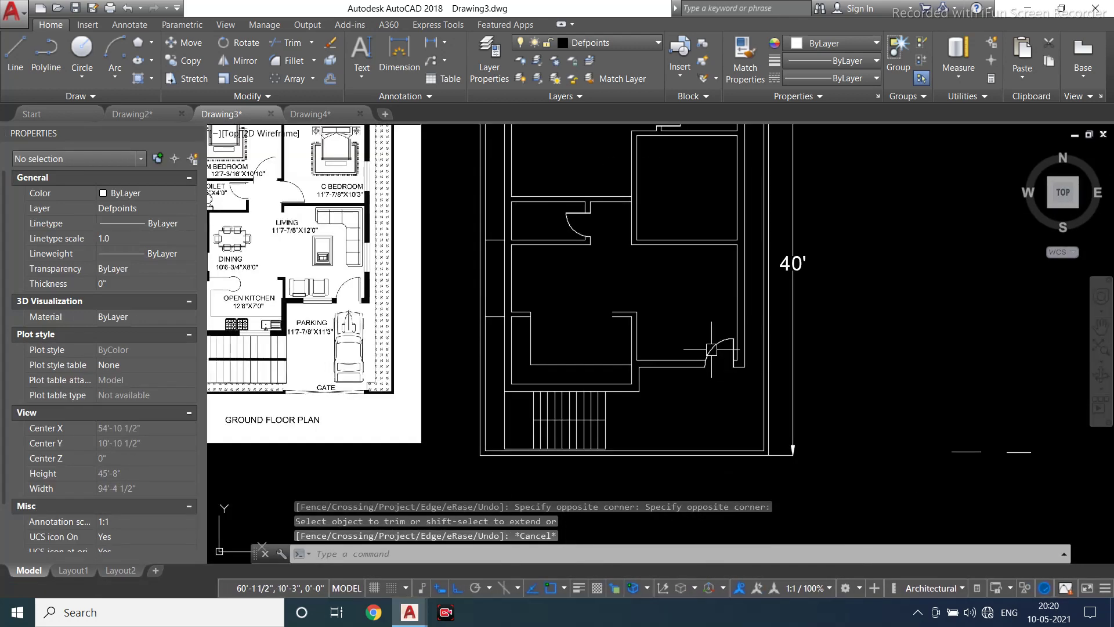
pyautogui.click(712, 349)
pyautogui.click(181, 79)
pyautogui.click(184, 61)
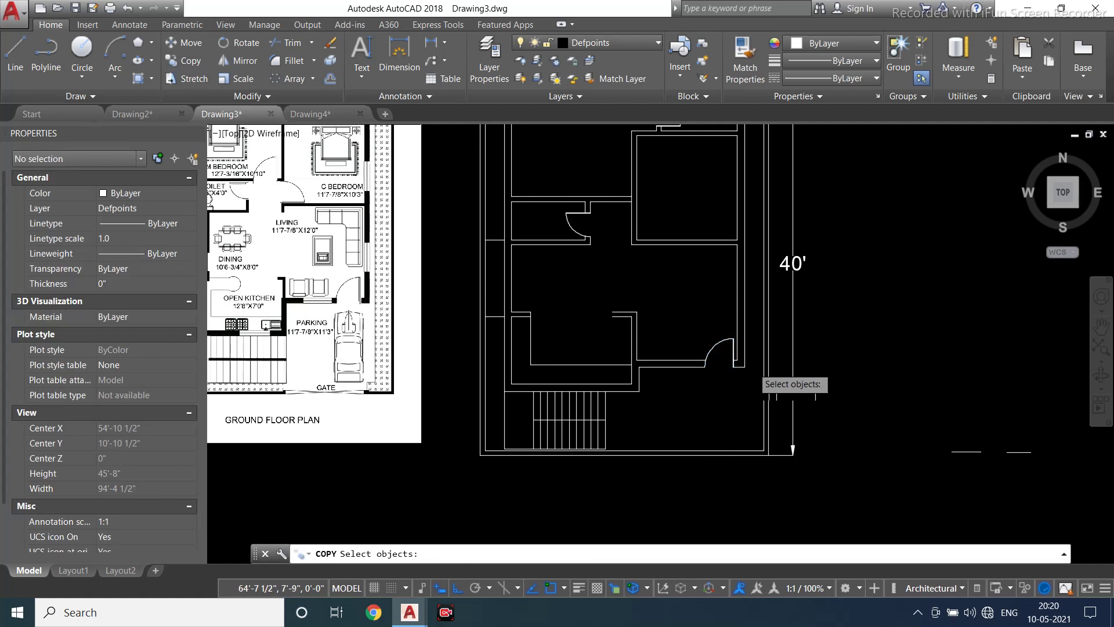
pyautogui.scroll(4, 751, 364)
pyautogui.click(707, 326)
pyautogui.press('Return')
pyautogui.click(707, 371)
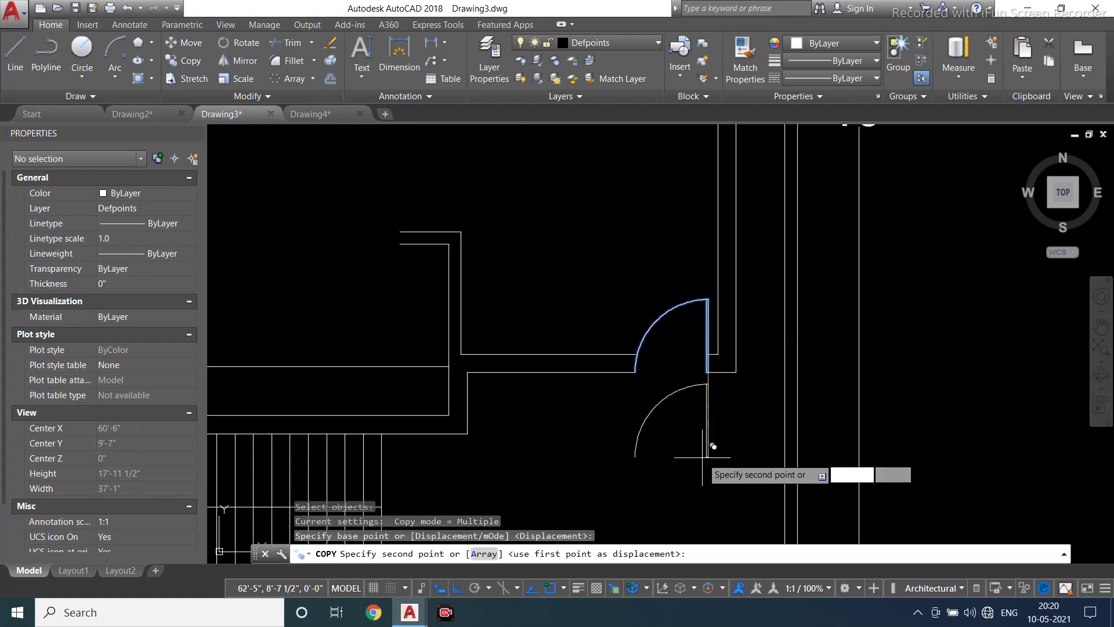
pyautogui.scroll(-4, 702, 452)
pyautogui.scroll(5, 662, 329)
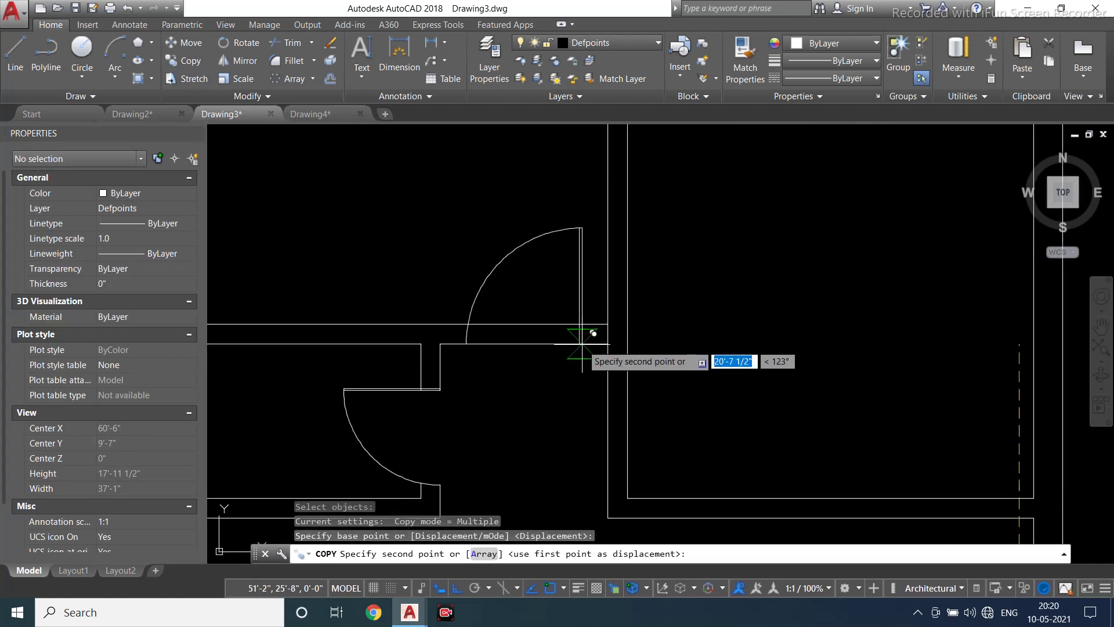
# Place another copy of the entrance door on the inner face of the C bedroom's left wall, near its lower corner
pyautogui.scroll(-8, 583, 344)
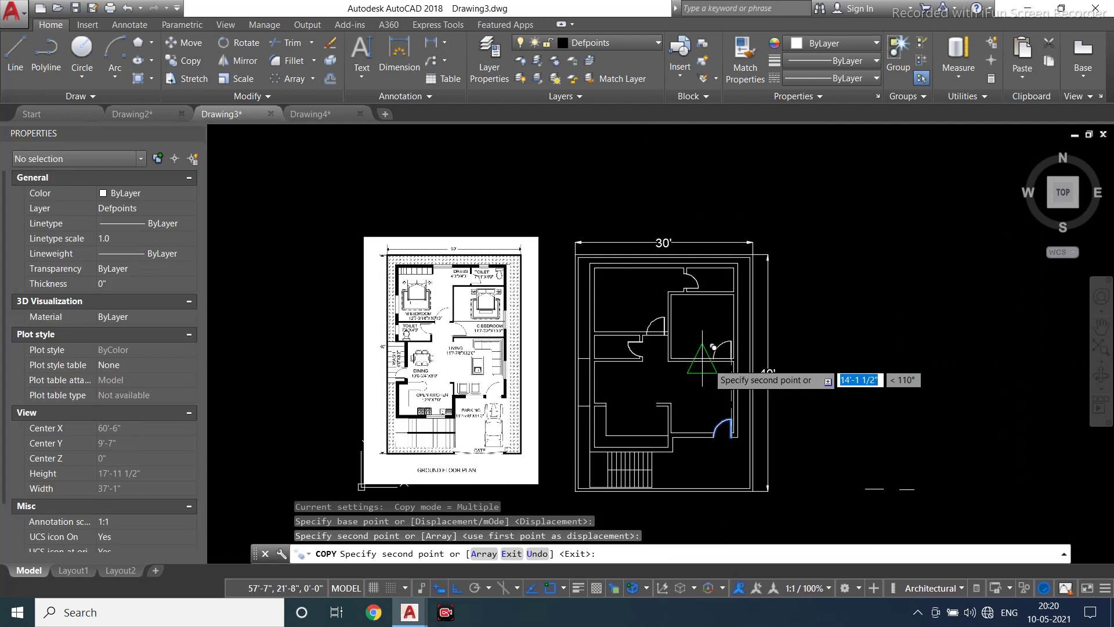
pyautogui.scroll(6, 713, 347)
pyautogui.click(627, 313)
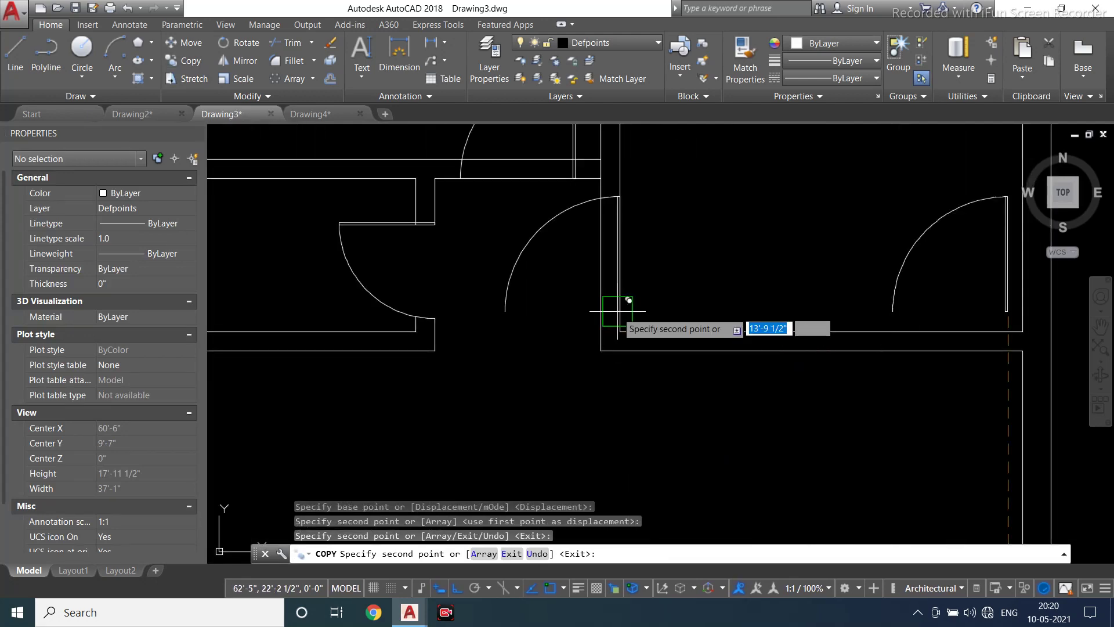
# Rotate the copied door at the C bedroom's left wall about its lower hinge corner so its leaf lies horizontally inside the room
pyautogui.press('Escape')
pyautogui.click(524, 263)
pyautogui.click(473, 212)
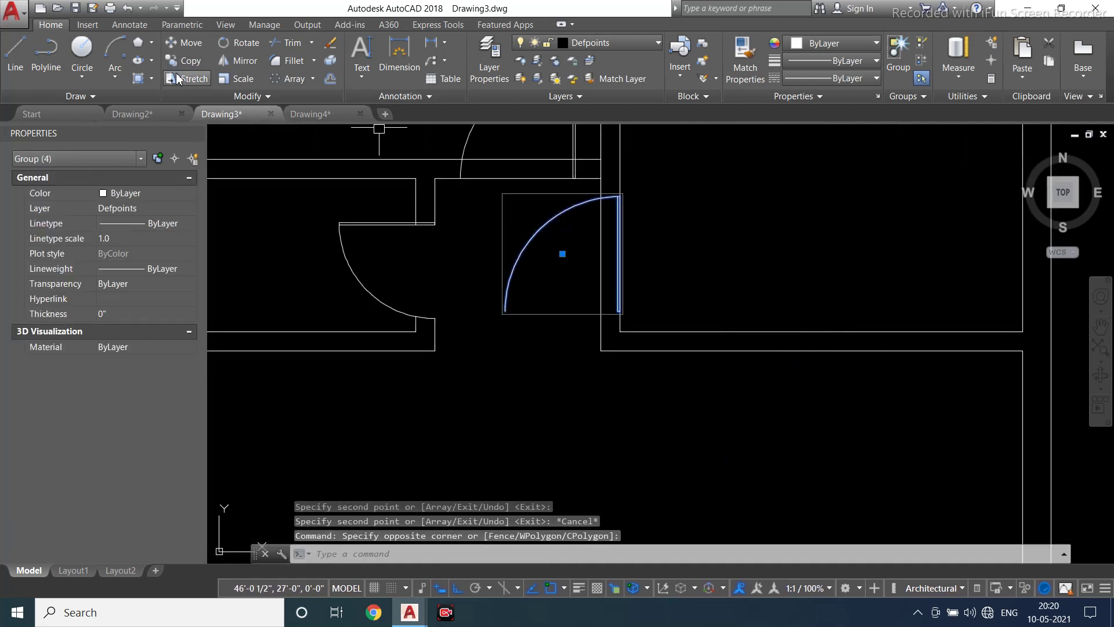
pyautogui.click(242, 40)
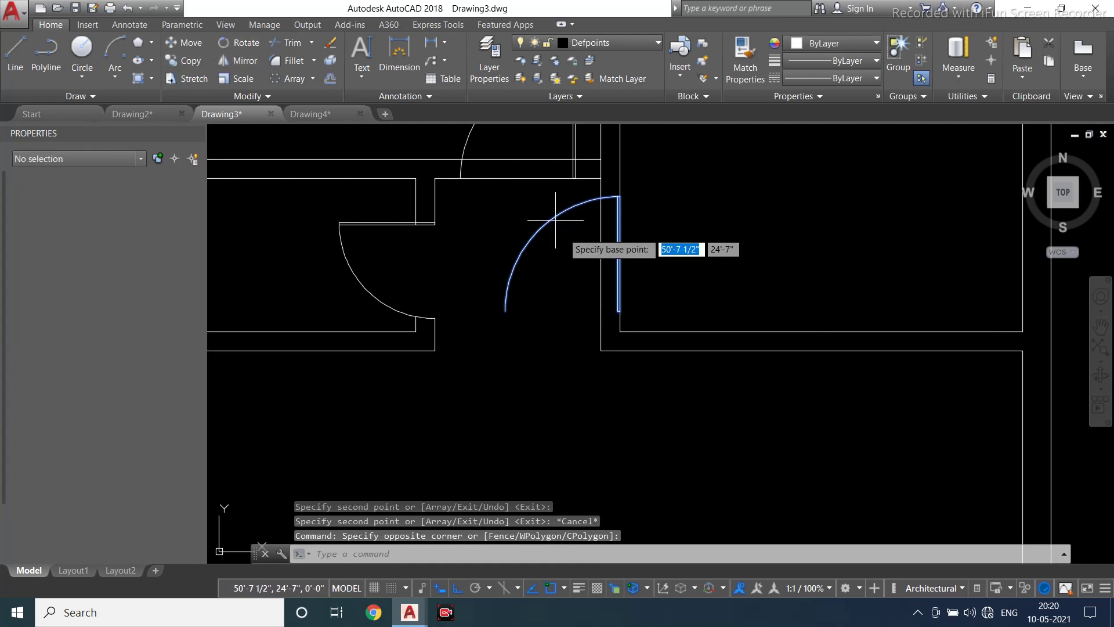
pyautogui.click(620, 312)
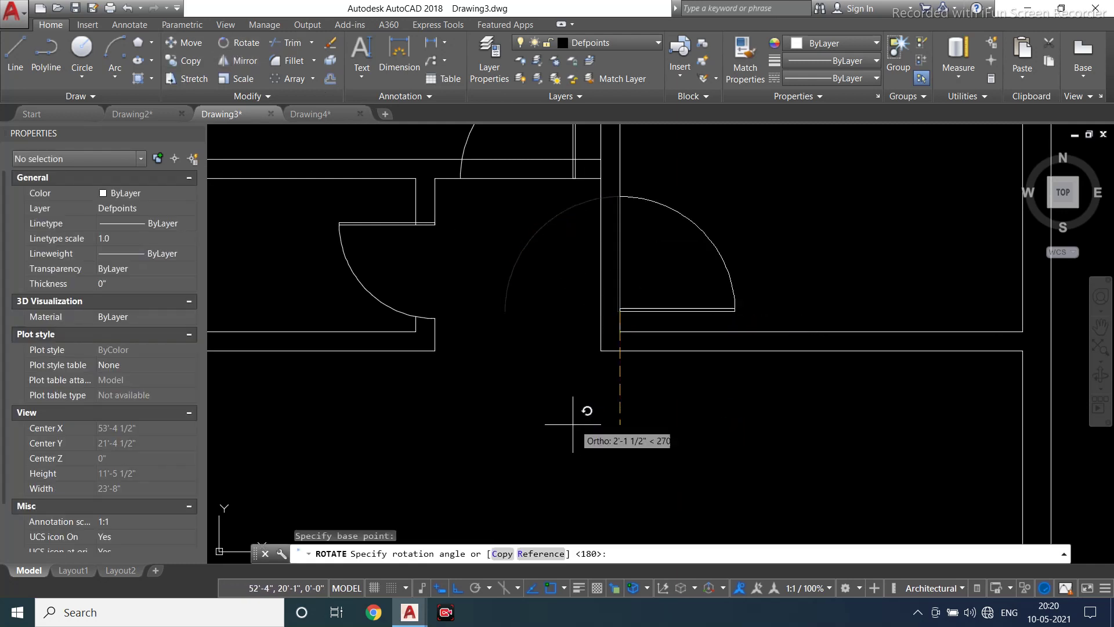
pyautogui.click(659, 311)
# Move the rotated C bedroom door from its hinge end straight across to the outer face of the left wall
pyautogui.write('m')
pyautogui.press('Return')
pyautogui.scroll(6, 622, 307)
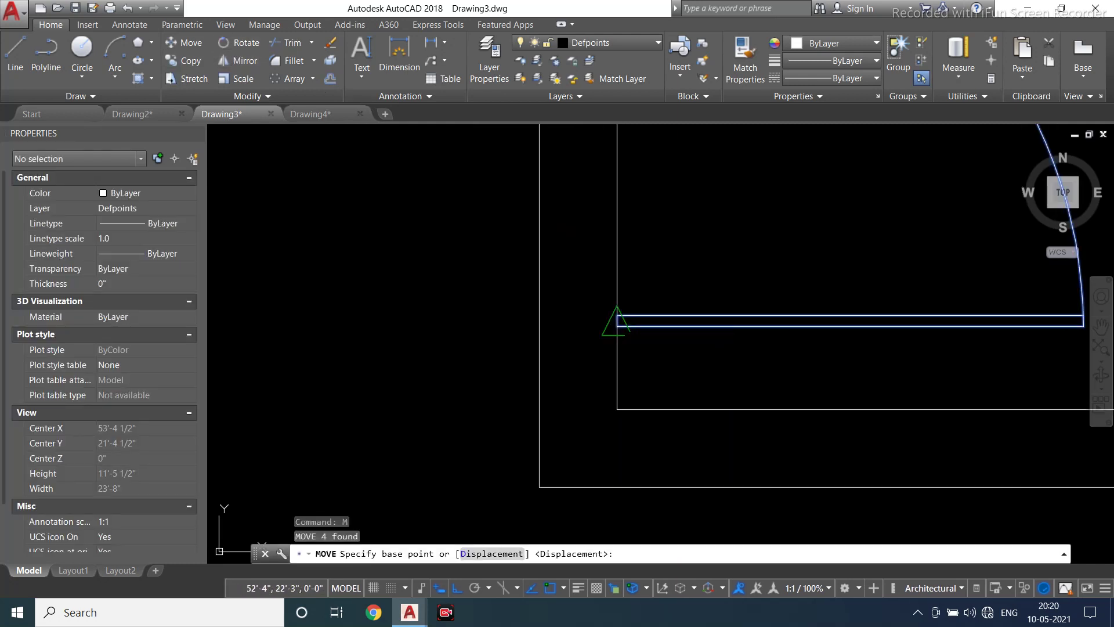
pyautogui.click(617, 322)
pyautogui.click(539, 335)
pyautogui.scroll(-4, 578, 422)
pyautogui.press('Escape')
pyautogui.press('Escape')
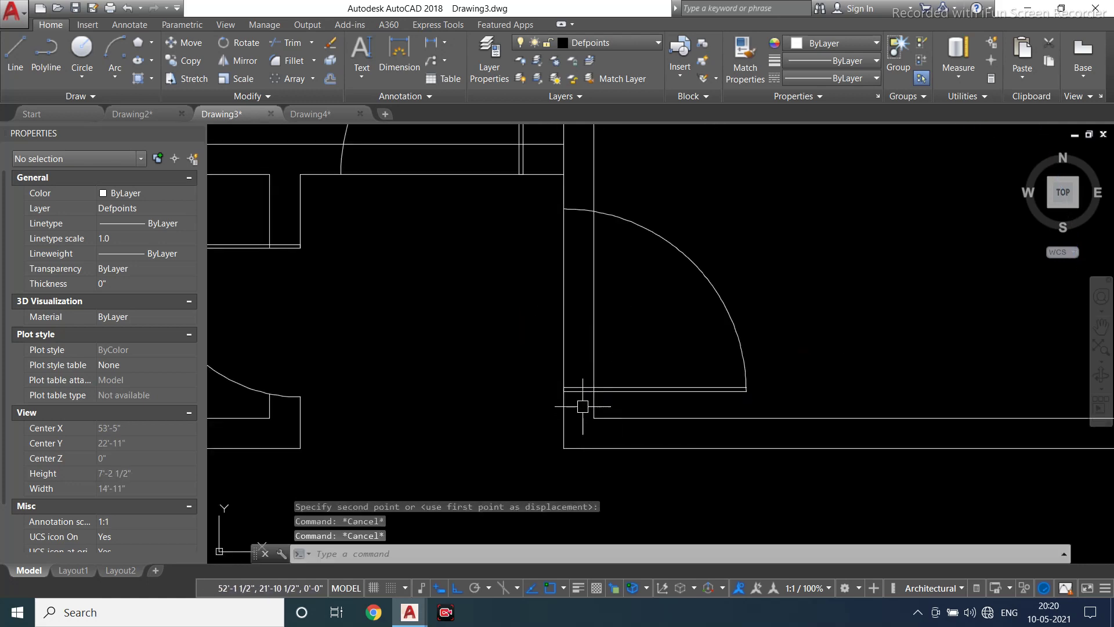
# Trim the wall lines within the C bedroom and master bedroom door widths to open both doorways
pyautogui.write('tr')
pyautogui.press('Return')
pyautogui.press('Return')
pyautogui.scroll(3, 610, 368)
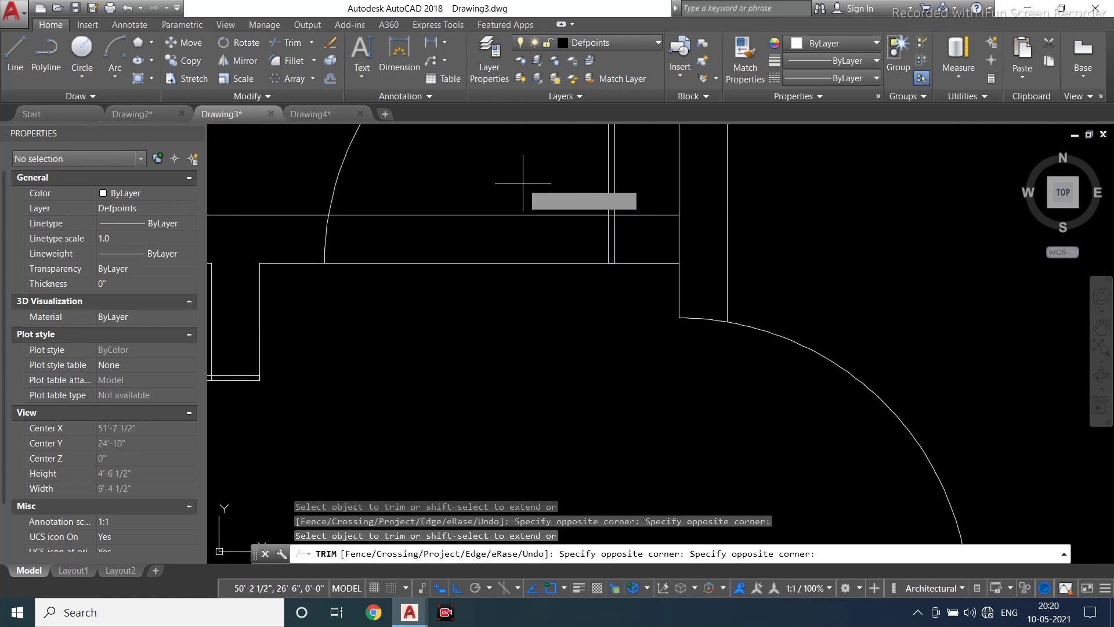
pyautogui.scroll(-4, 585, 333)
pyautogui.scroll(3, 632, 285)
pyautogui.scroll(-2, 633, 285)
pyautogui.press('Escape')
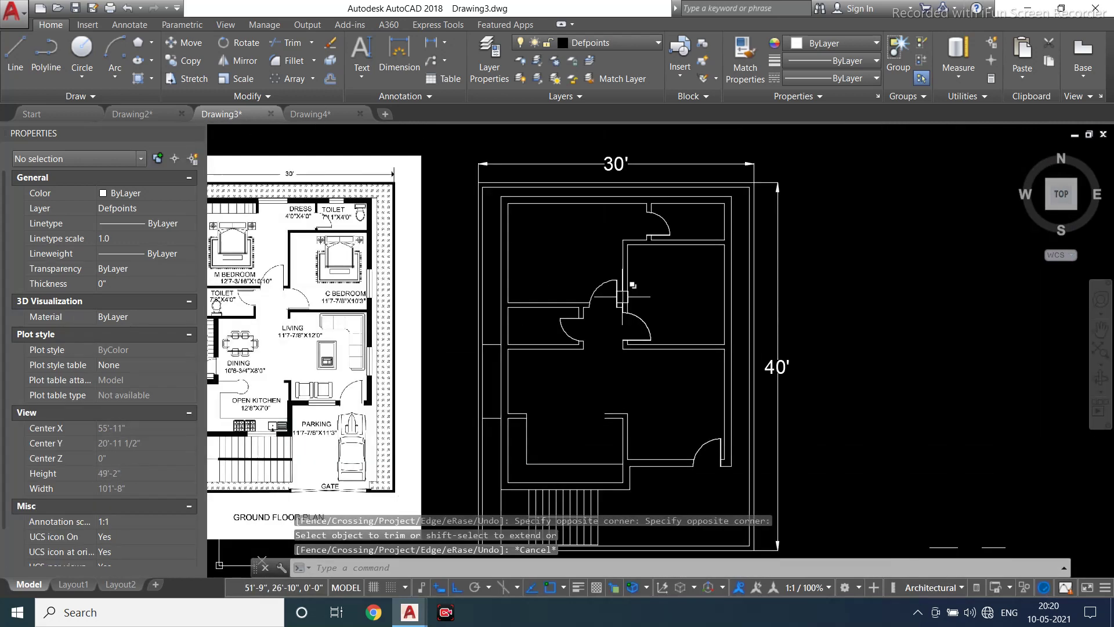
# Close the open end of the wall stub at the kitchen's upper right corner with a short vertical line
pyautogui.scroll(4, 609, 297)
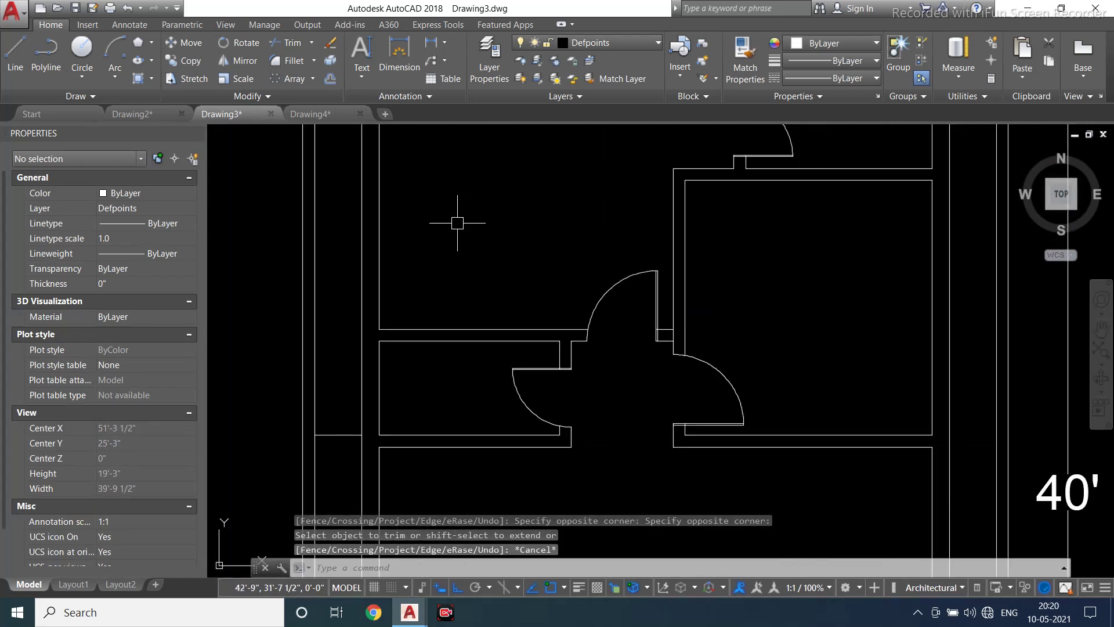
pyautogui.scroll(3, 639, 313)
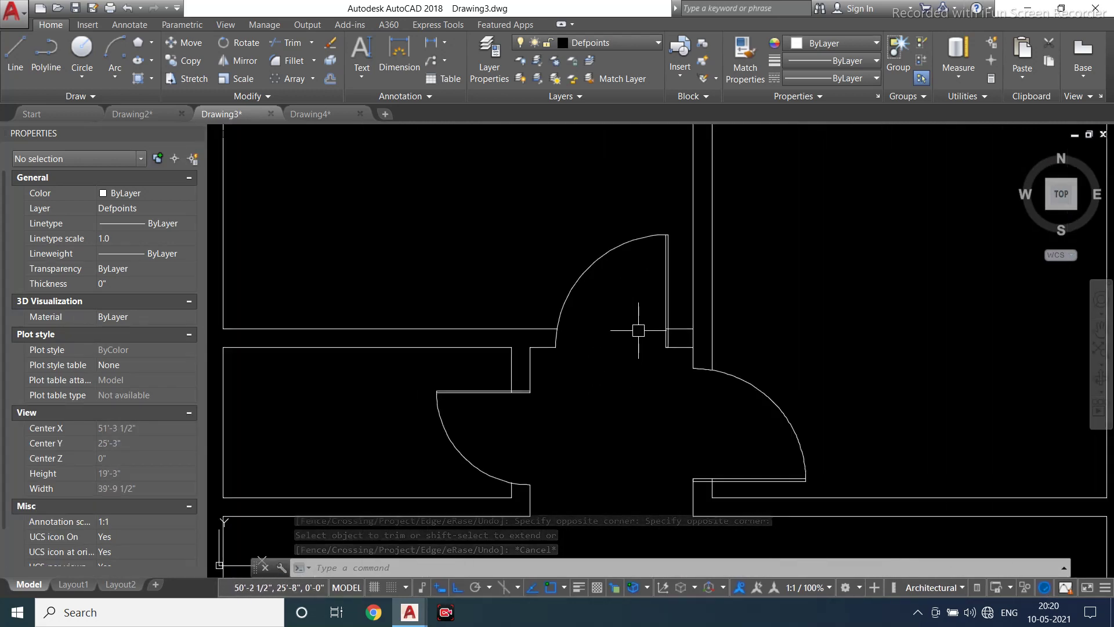
pyautogui.scroll(-3, 713, 261)
pyautogui.scroll(-4, 806, 298)
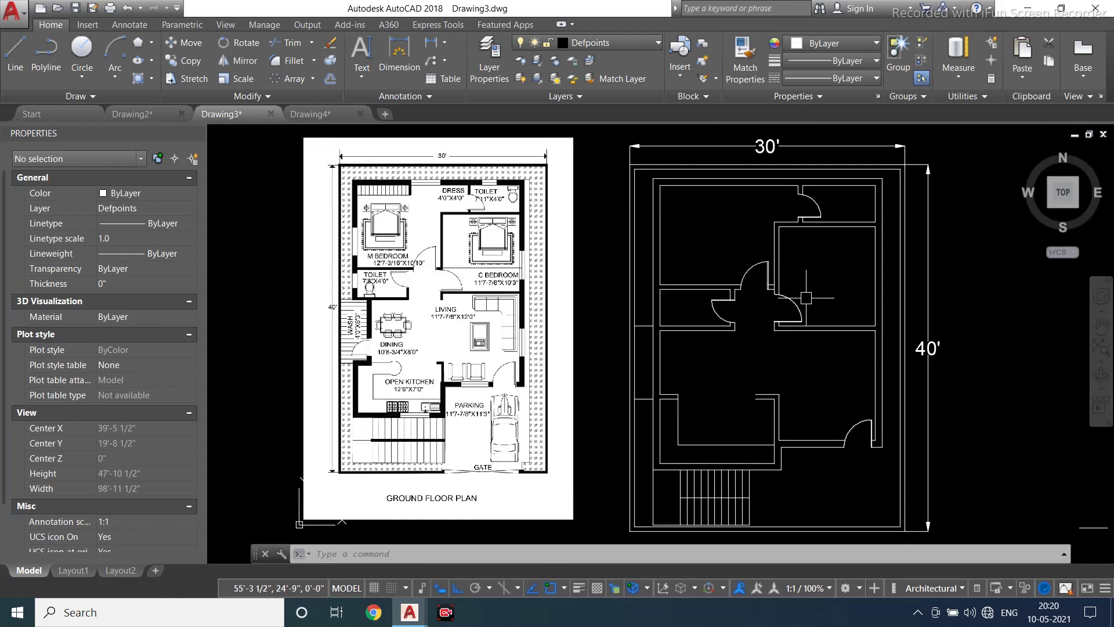
pyautogui.moveTo(790, 395); pyautogui.dragTo(796, 364, button='middle')
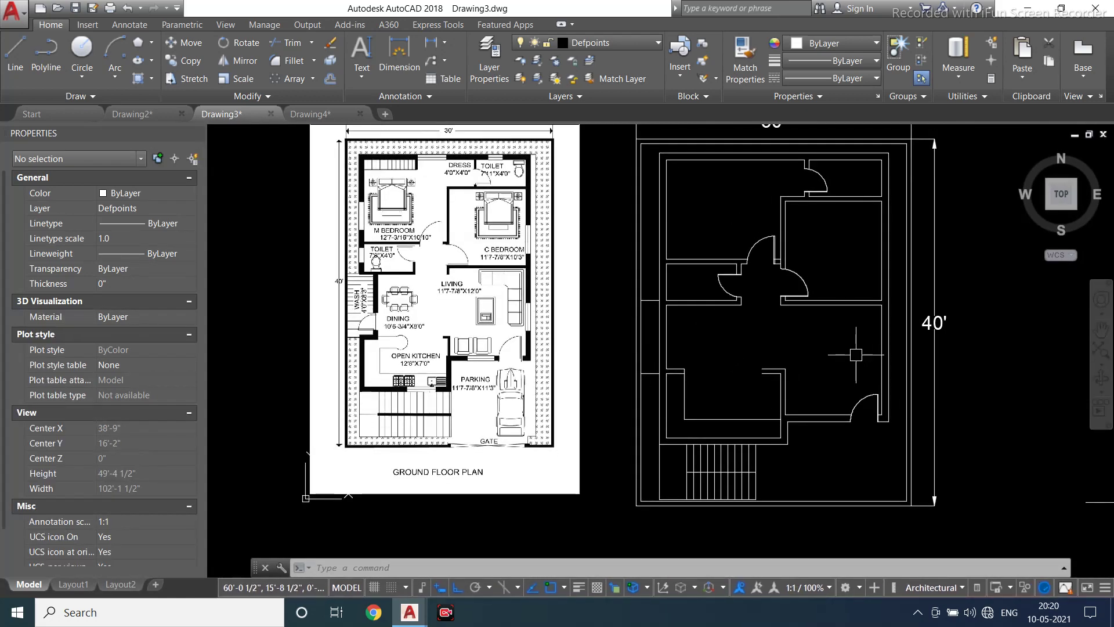
pyautogui.scroll(4, 734, 348)
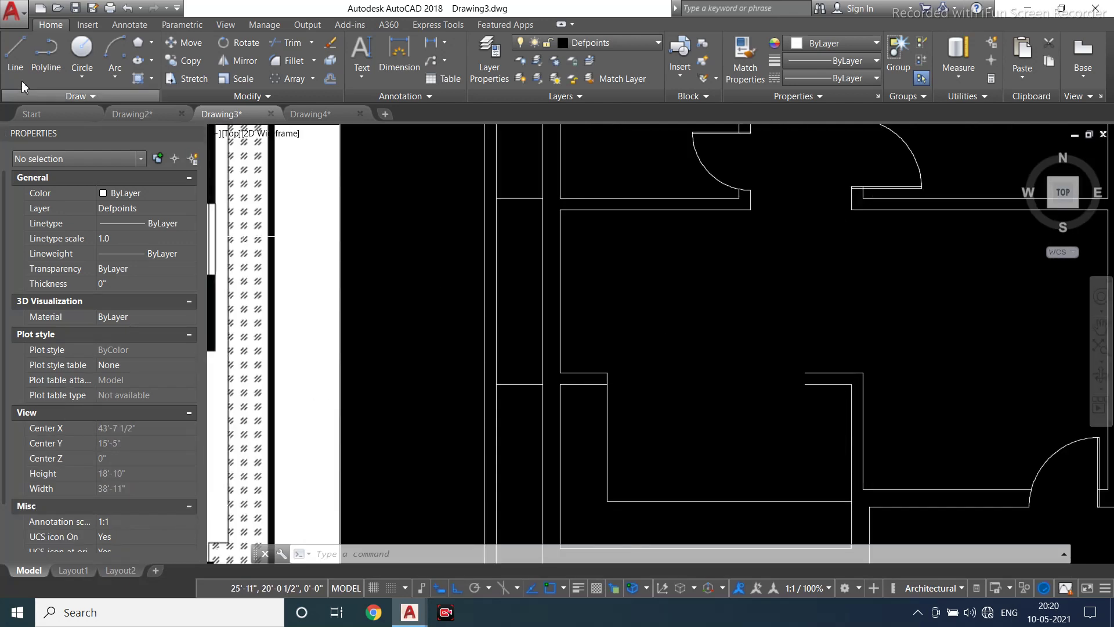
pyautogui.click(15, 58)
pyautogui.scroll(-4, 757, 409)
pyautogui.scroll(4, 774, 364)
pyautogui.click(773, 450)
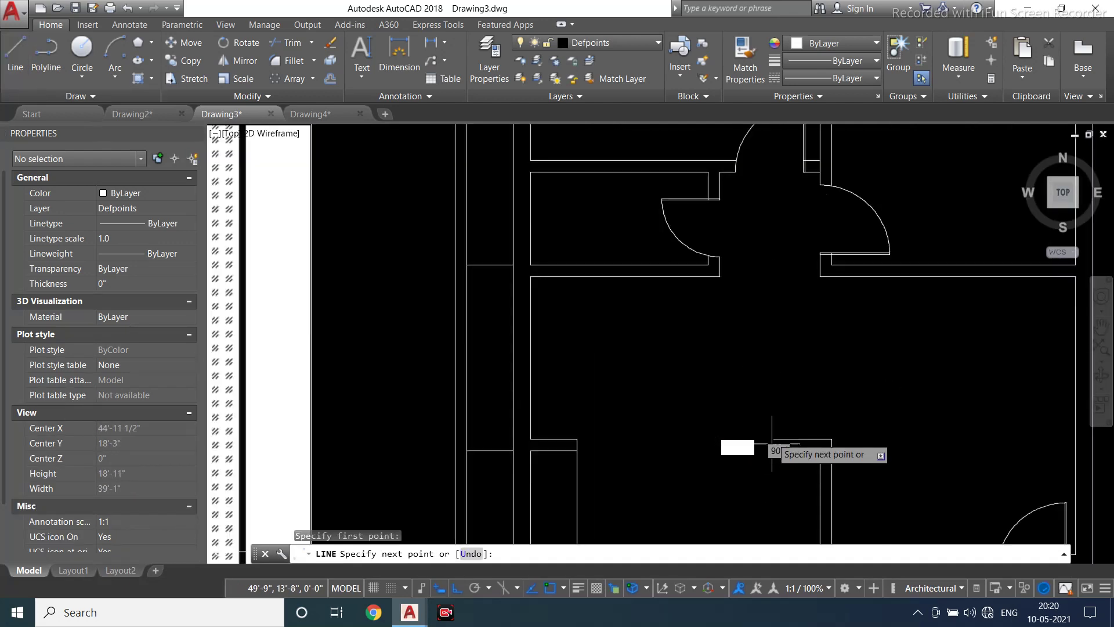
pyautogui.press('Escape')
# Draw a short vertical line across the front boundary wall below the parking area as the gate's left jamb
pyautogui.scroll(-5, 772, 429)
pyautogui.scroll(5, 792, 417)
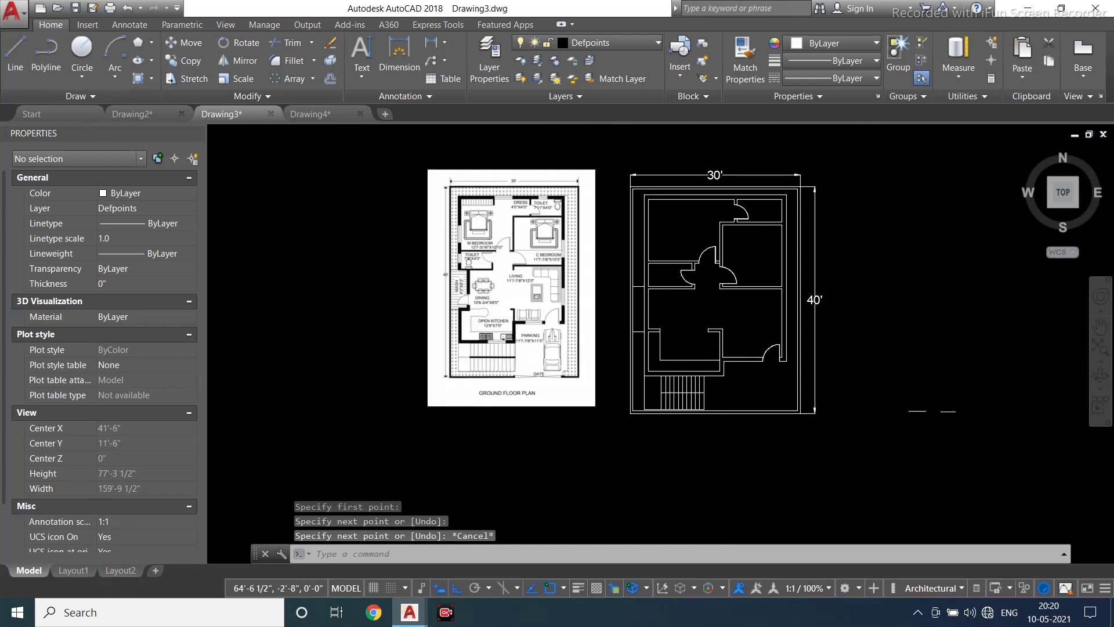
pyautogui.scroll(-5, 791, 417)
pyautogui.scroll(3, 826, 438)
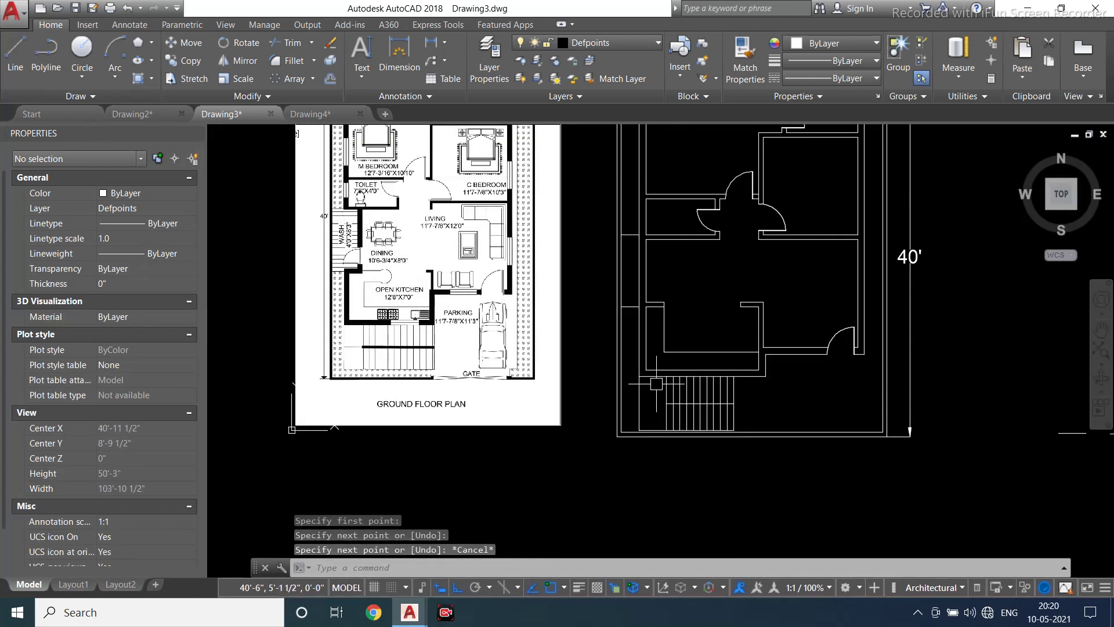
pyautogui.press('l')
pyautogui.press('Return')
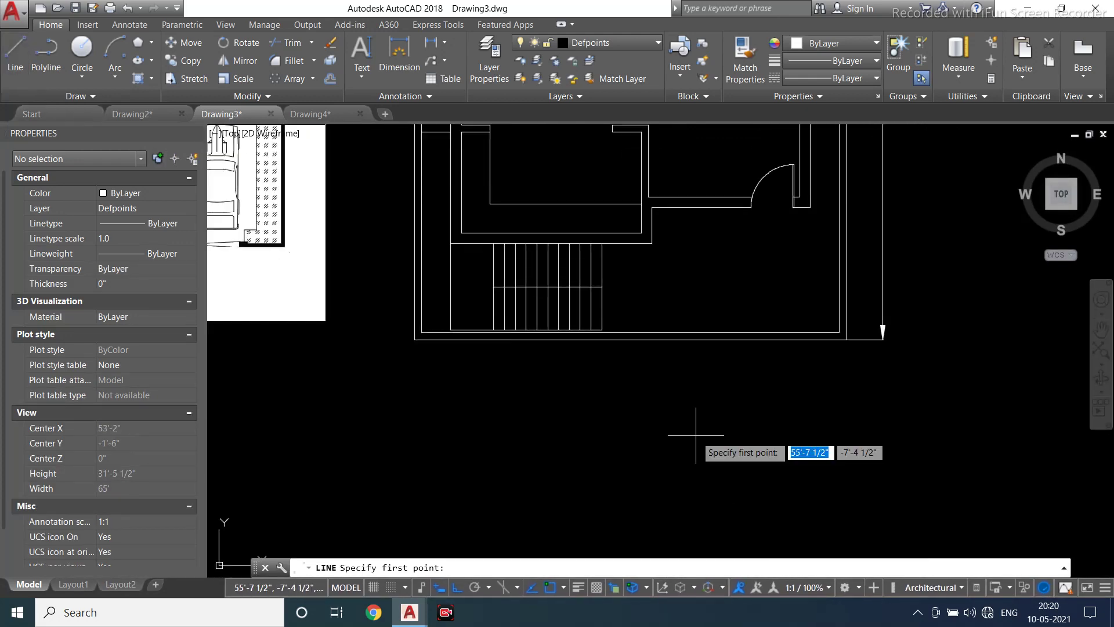
pyautogui.scroll(4, 657, 304)
pyautogui.click(645, 314)
pyautogui.click(644, 329)
pyautogui.press('Escape')
# Offset the gate's left jamb line 8' to the right to mark the other side of the gate opening
pyautogui.press('o')
pyautogui.press('Return')
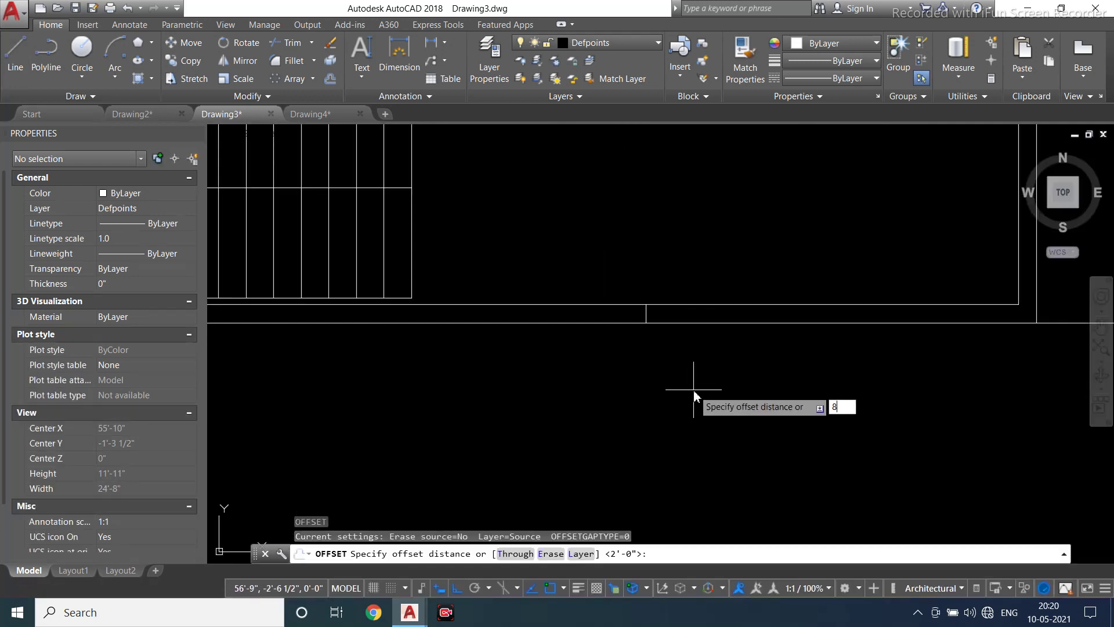
pyautogui.scroll(2, 645, 316)
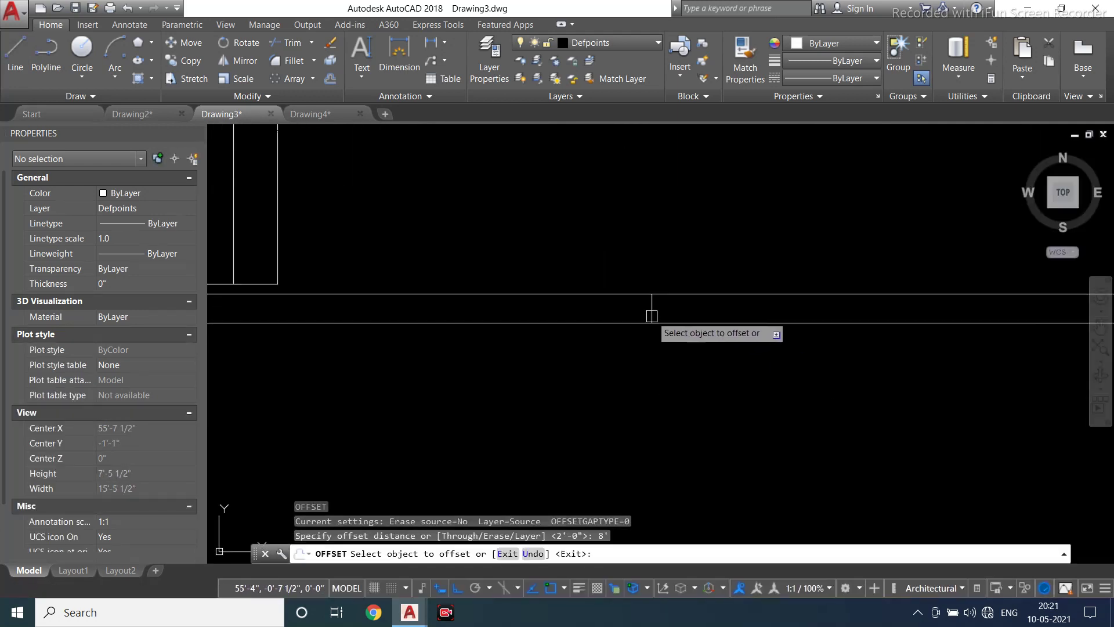
pyautogui.click(650, 311)
pyautogui.scroll(-6, 626, 328)
pyautogui.scroll(-2, 832, 368)
pyautogui.click(861, 398)
pyautogui.press('Escape')
# Draw two crossing diagonals between opposite corners of the gate opening, with a vertical segment along the right jamb
pyautogui.scroll(4, 762, 353)
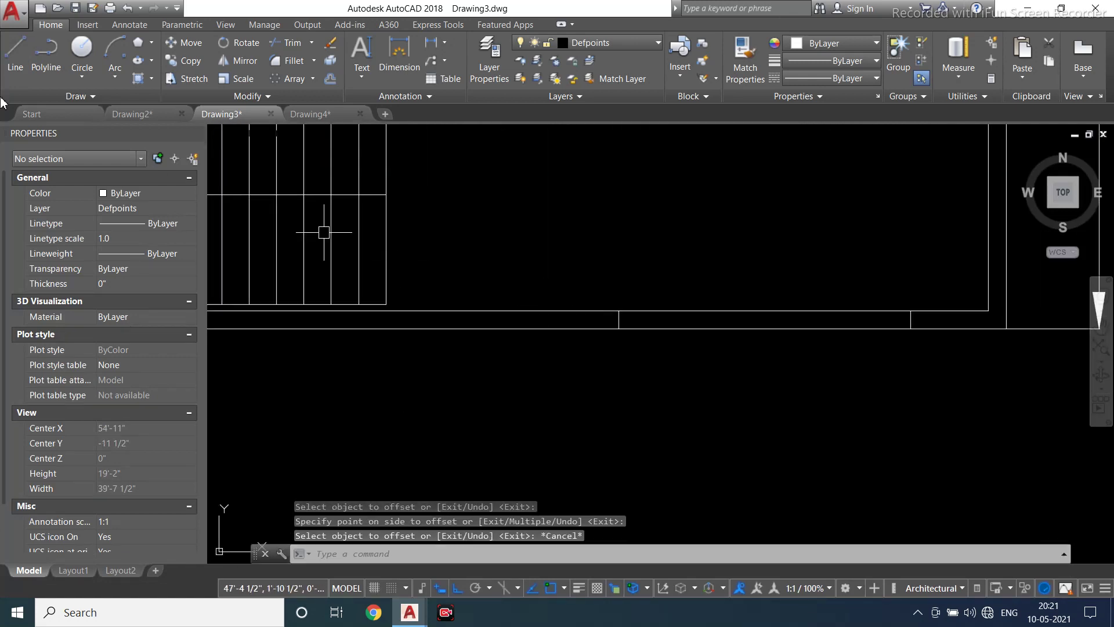
pyautogui.click(12, 68)
pyautogui.scroll(2, 728, 353)
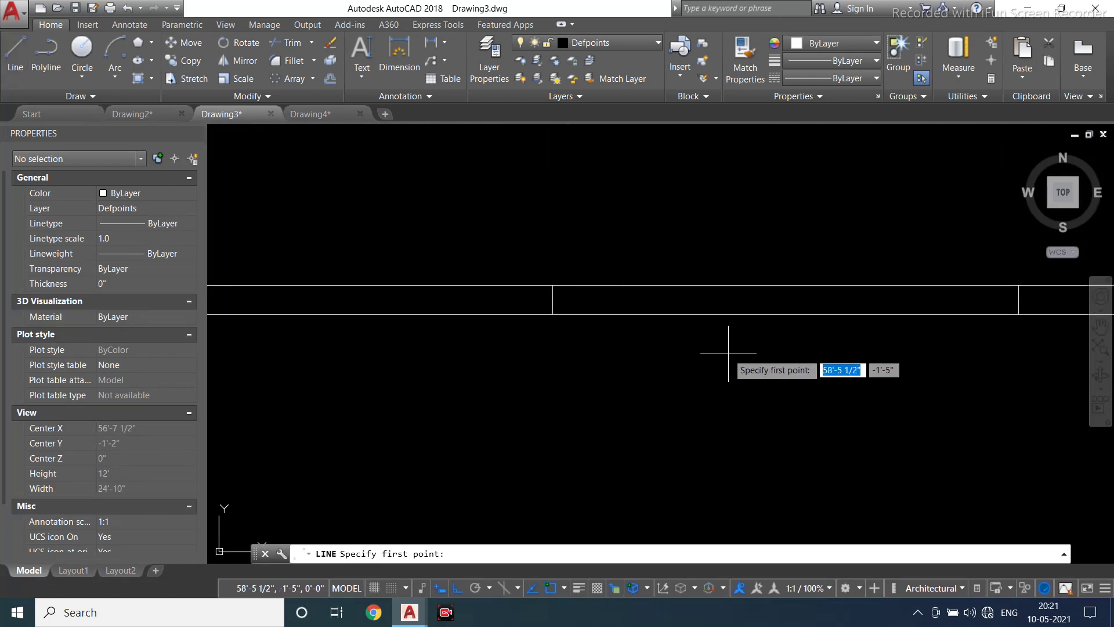
pyautogui.click(546, 286)
pyautogui.click(1018, 314)
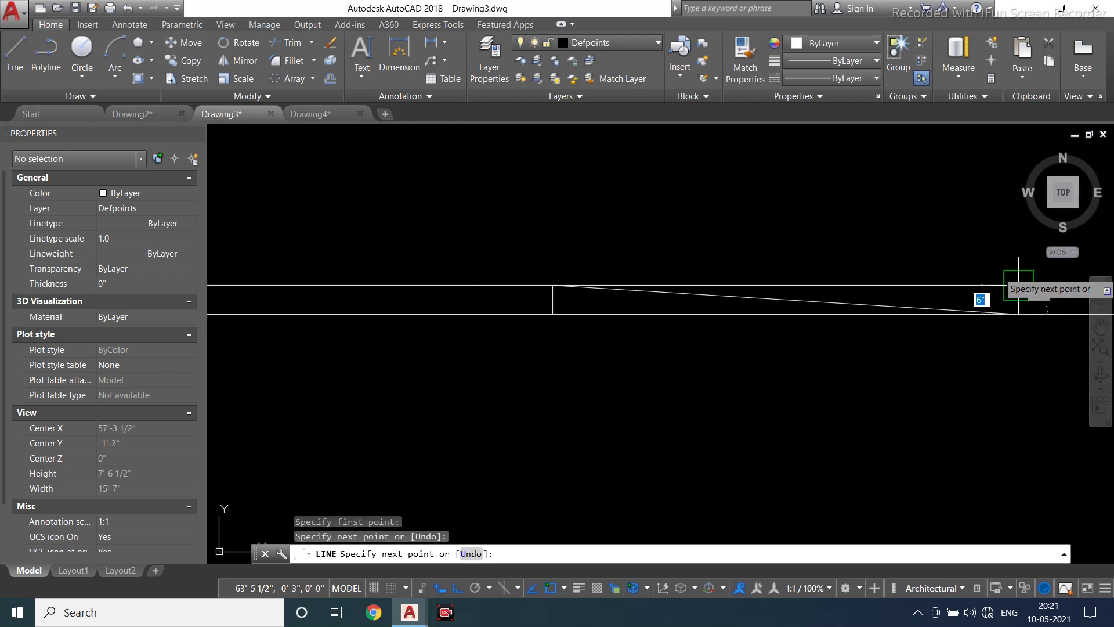
pyautogui.click(1019, 321)
pyautogui.click(551, 315)
pyautogui.press('Escape')
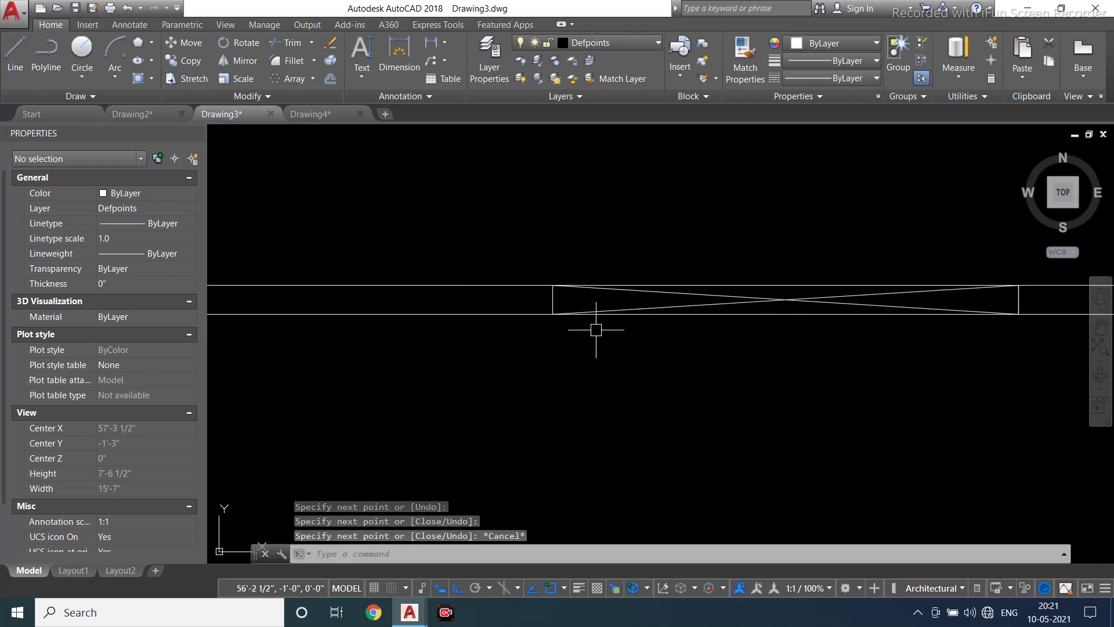
# Trim the front boundary wall lines between the two gate jambs
pyautogui.write('tr')
pyautogui.press('space')
pyautogui.press('space')
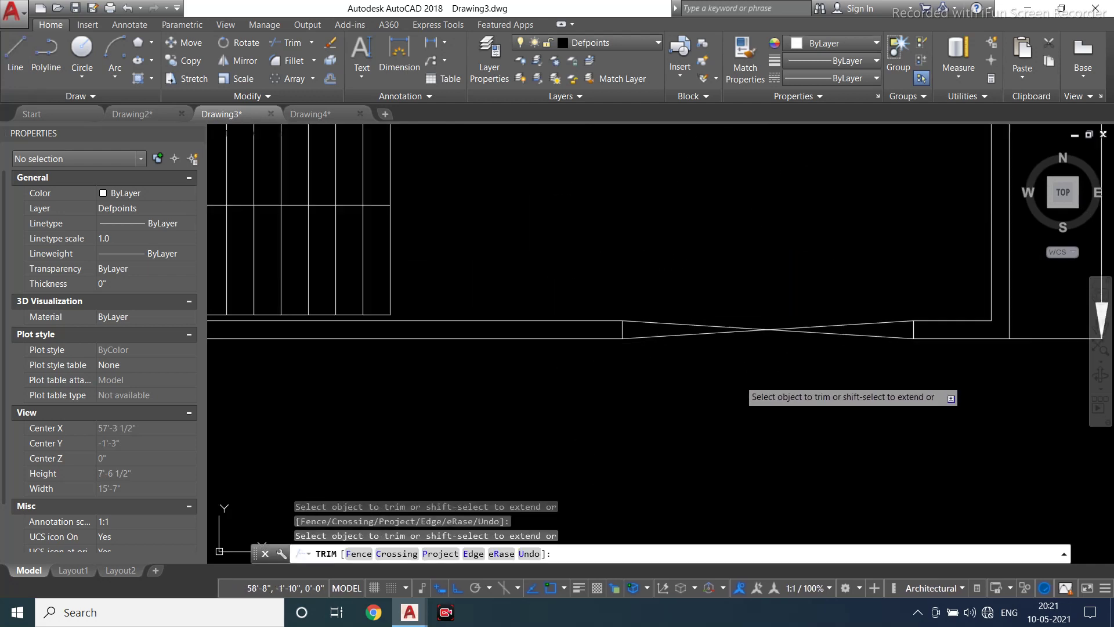
pyautogui.scroll(-10, 739, 378)
pyautogui.press('Escape')
# Delete the two stray line segments lying outside the plan near its lower right
pyautogui.click(979, 325)
pyautogui.click(848, 432)
pyautogui.press('Delete')
pyautogui.scroll(3, 869, 407)
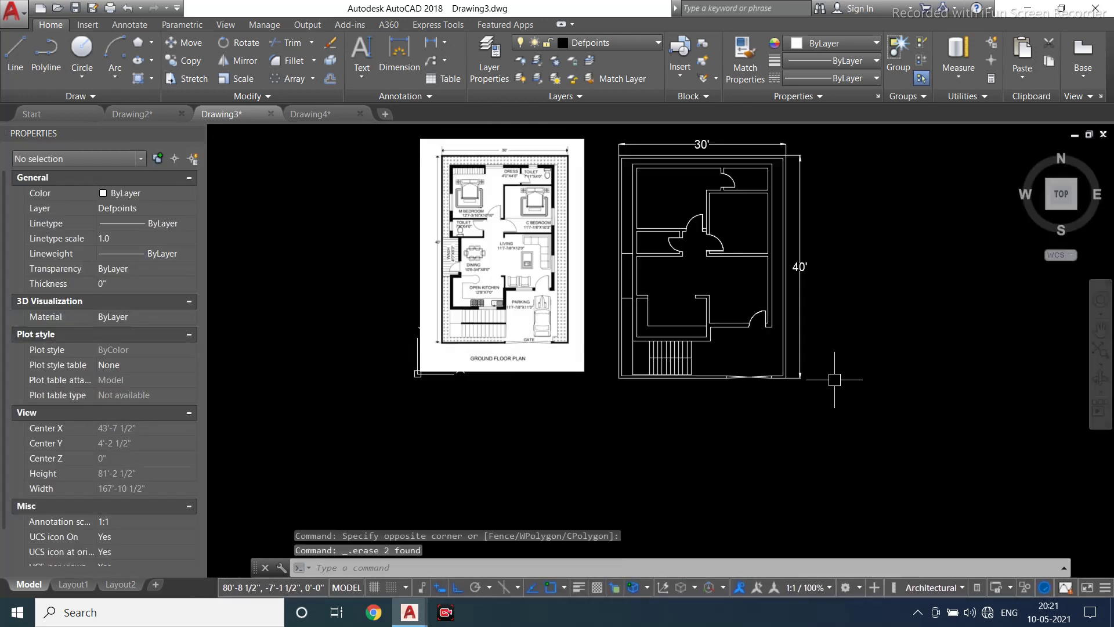
pyautogui.scroll(2, 627, 317)
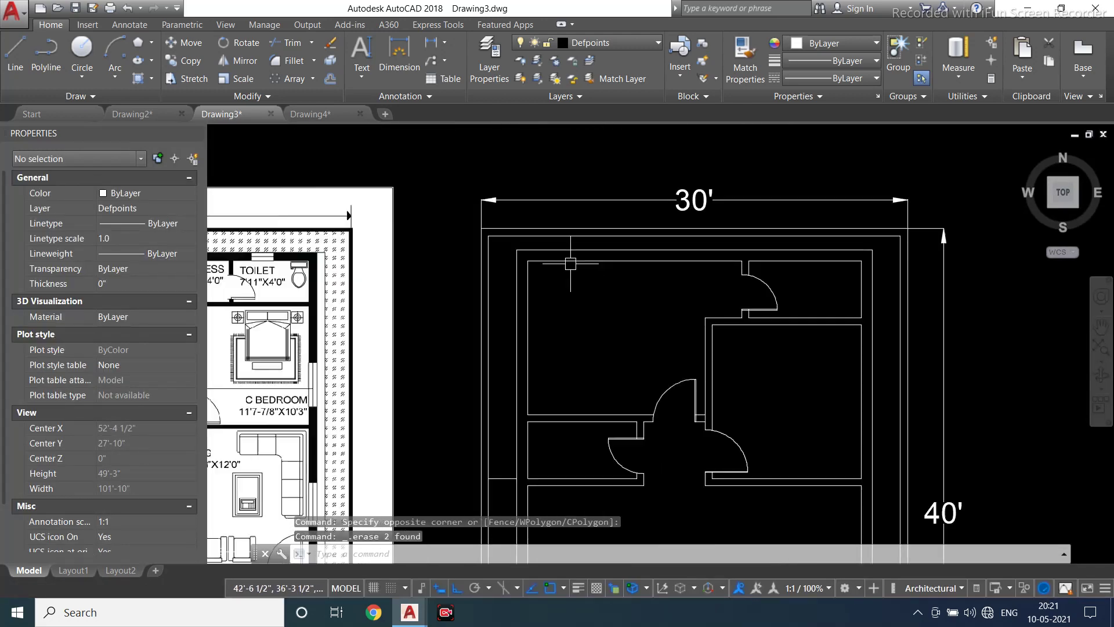
pyautogui.click(15, 64)
pyautogui.scroll(2, 666, 261)
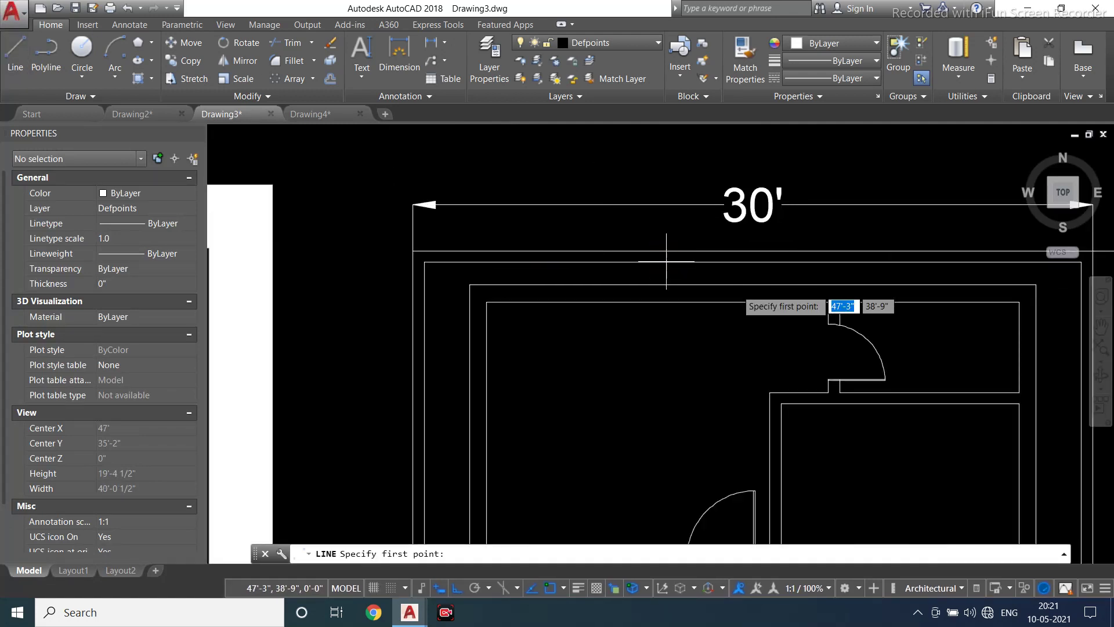
pyautogui.click(753, 297)
pyautogui.click(745, 292)
pyautogui.press('Escape')
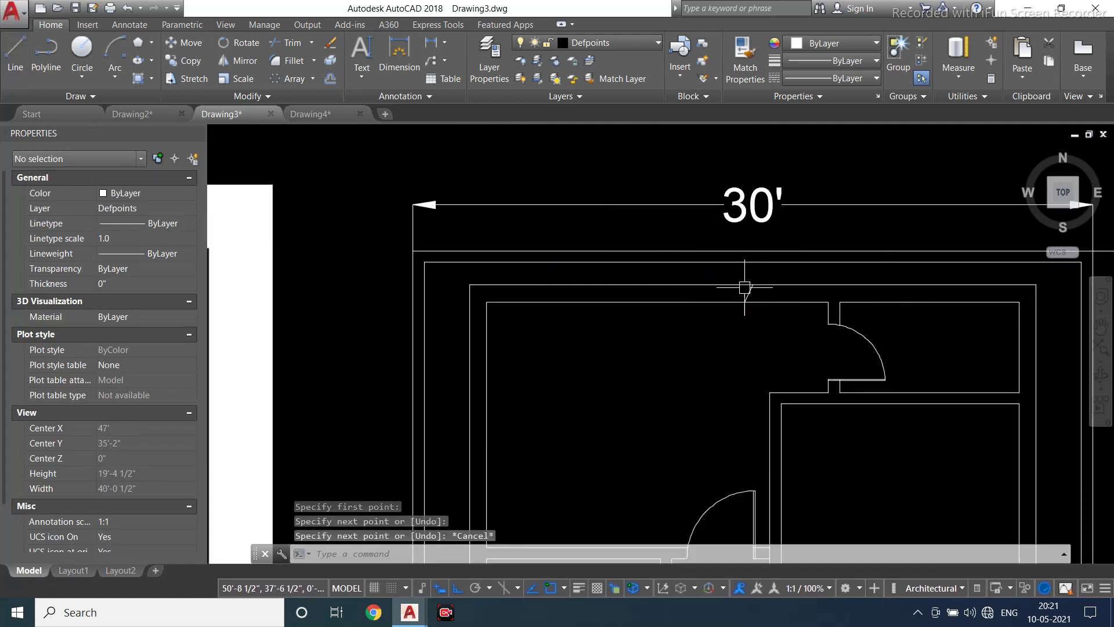
pyautogui.hotkey('ctrl', 'z')
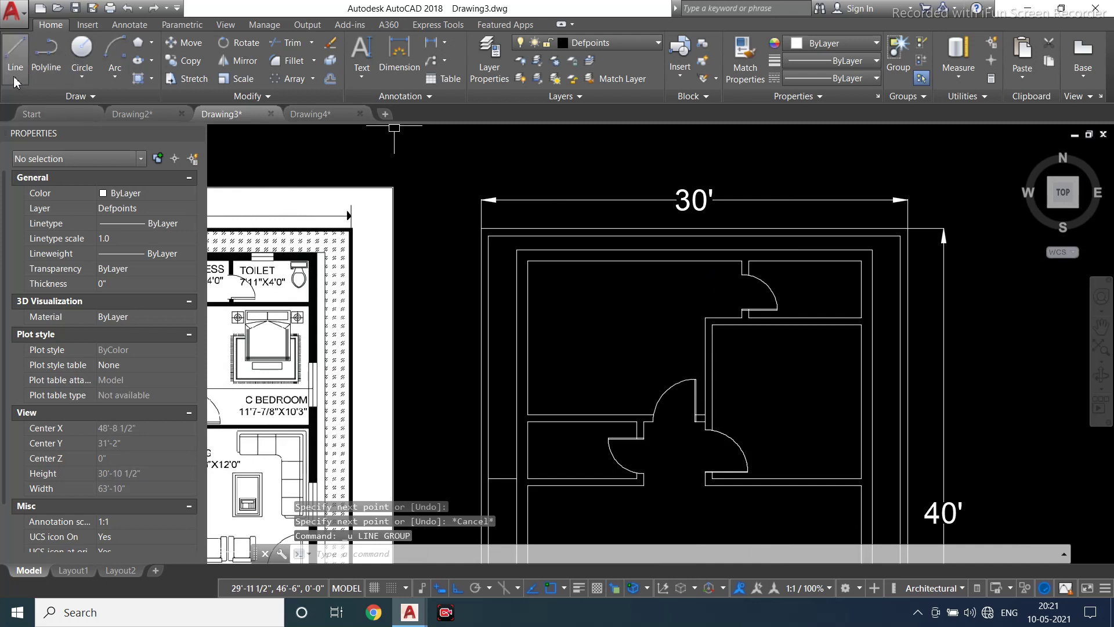
# Draw a short vertical line across the master bedroom's top outer wall, left of the toilet door, as a window jamb
pyautogui.scroll(2, 737, 227)
pyautogui.click(655, 284)
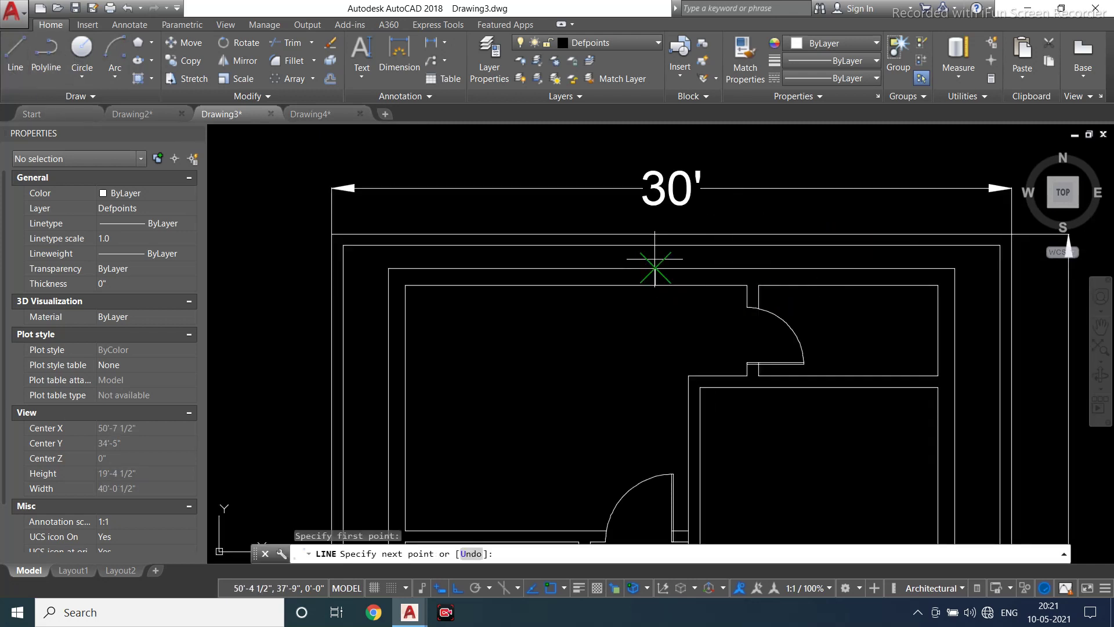
pyautogui.click(655, 269)
pyautogui.press('Escape')
pyautogui.press('Escape')
pyautogui.write('o')
pyautogui.press('Return')
pyautogui.write("3'")
pyautogui.press('Return')
pyautogui.scroll(3, 669, 309)
pyautogui.click(634, 226)
pyautogui.scroll(-6, 631, 256)
pyautogui.scroll(6, 556, 241)
pyautogui.press('Escape')
pyautogui.press('Escape')
pyautogui.press('Escape')
# Offset the window jamb line 5' to the left along the master bedroom's top wall
pyautogui.write('o')
pyautogui.press('Return')
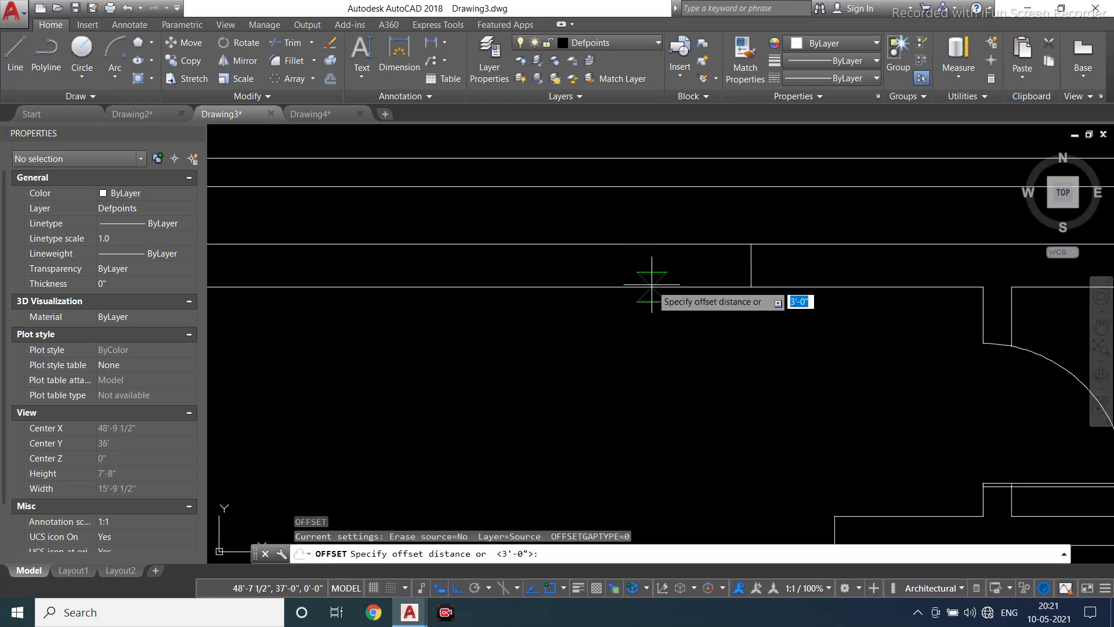
pyautogui.press('Return')
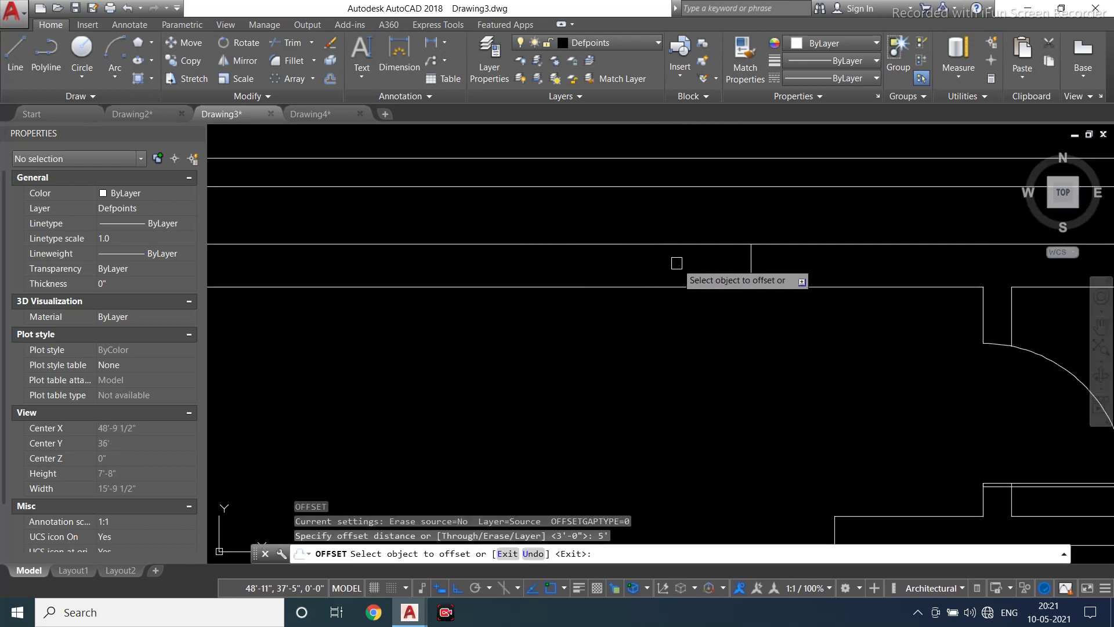
pyautogui.click(754, 260)
pyautogui.click(577, 278)
pyautogui.press('Escape')
# Draw a horizontal line from the left window jamb's midpoint across to the right jamb
pyautogui.scroll(-4, 647, 311)
pyautogui.write('l')
pyautogui.press('Return')
pyautogui.scroll(4, 621, 328)
pyautogui.click(524, 260)
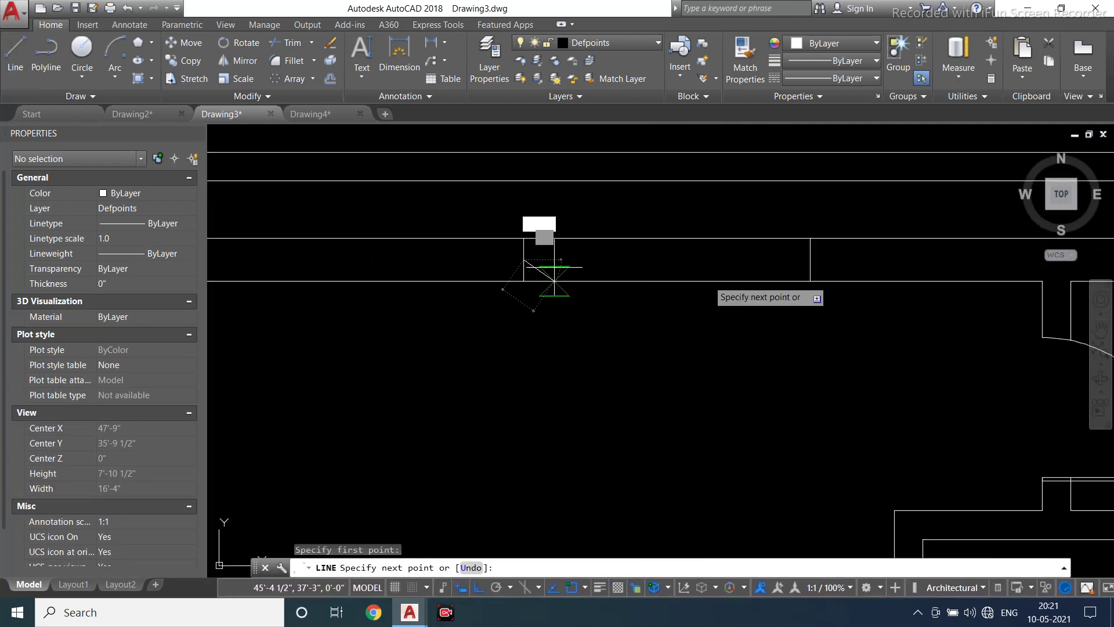
pyautogui.write('5')
pyautogui.press('Return')
pyautogui.press('Escape')
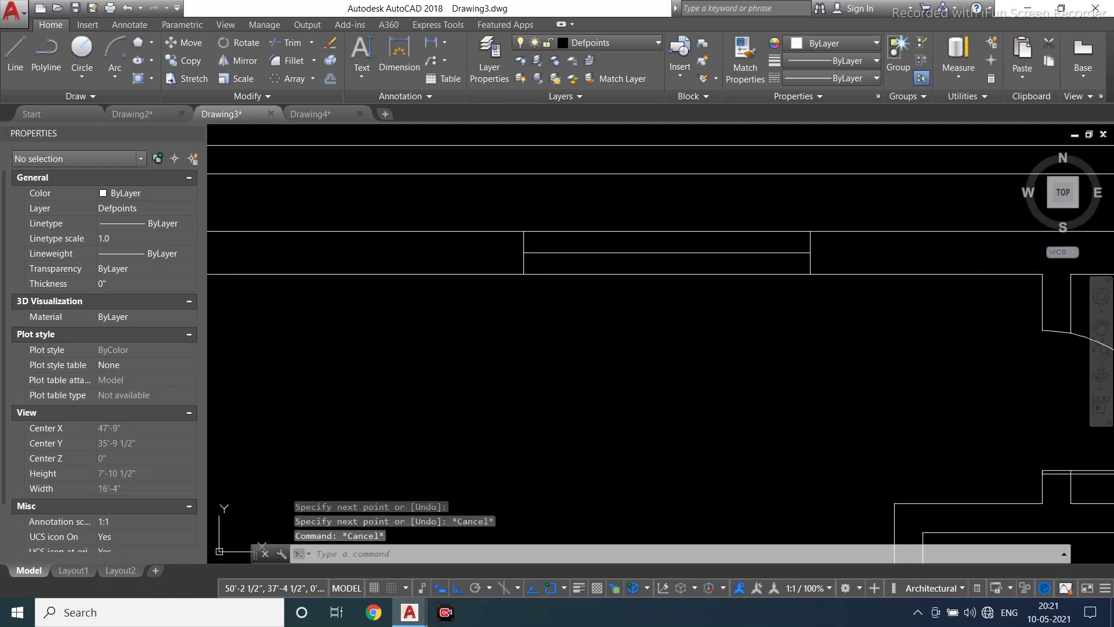
# Offset the window's horizontal centre line 3" downward toward the room side
pyautogui.write('o')
pyautogui.press('Return')
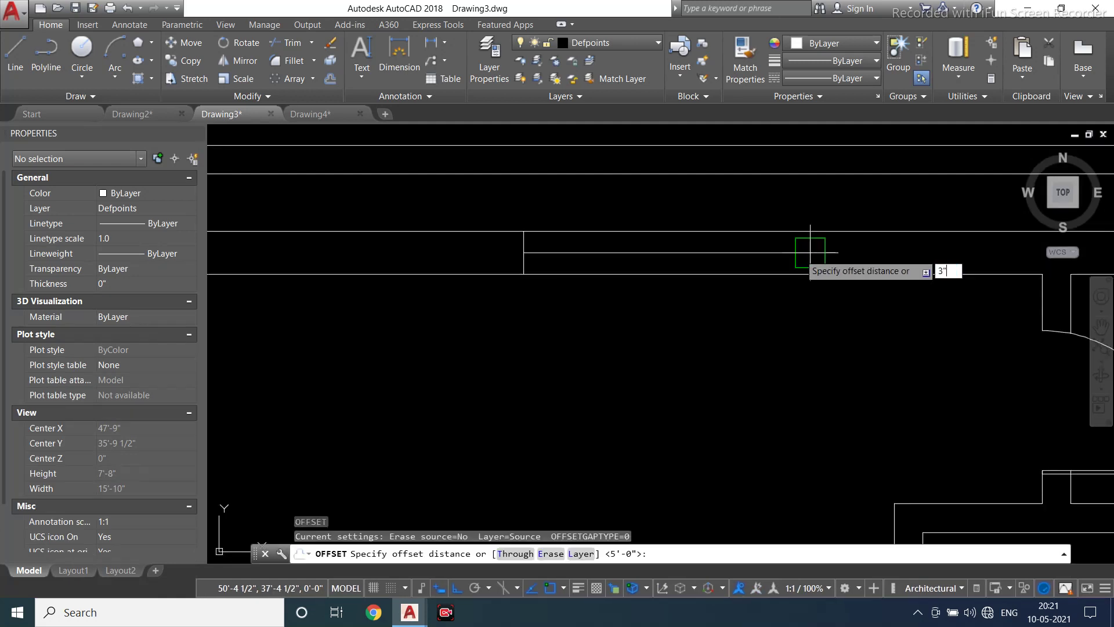
pyautogui.write('3"')
pyautogui.press('Return')
pyautogui.click(806, 252)
pyautogui.click(745, 309)
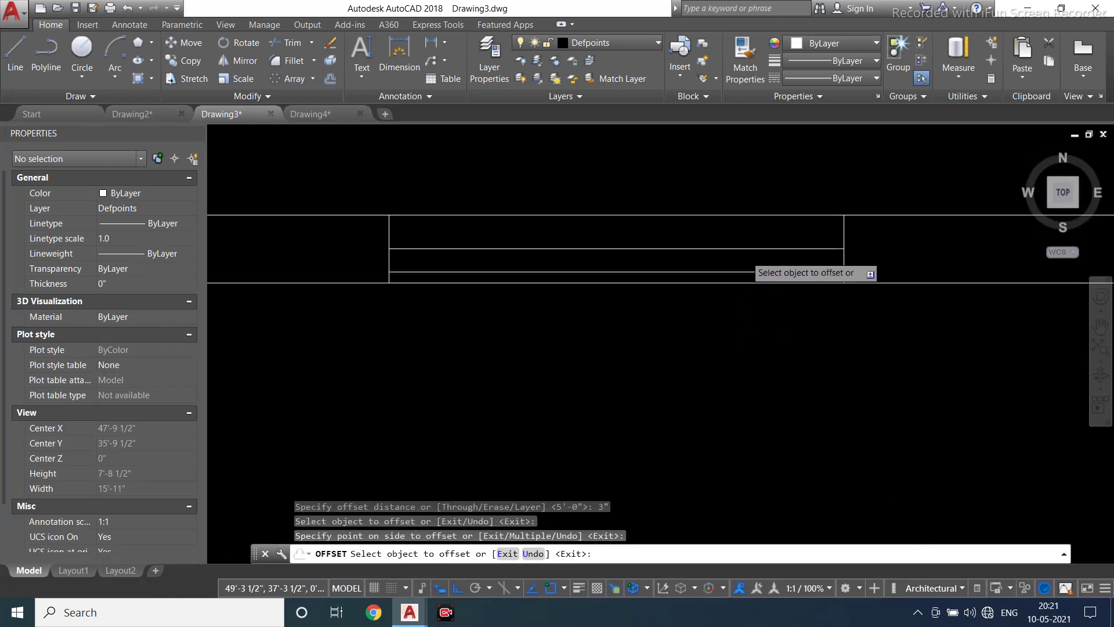
pyautogui.scroll(4, 750, 257)
pyautogui.press('Escape')
pyautogui.click(756, 274)
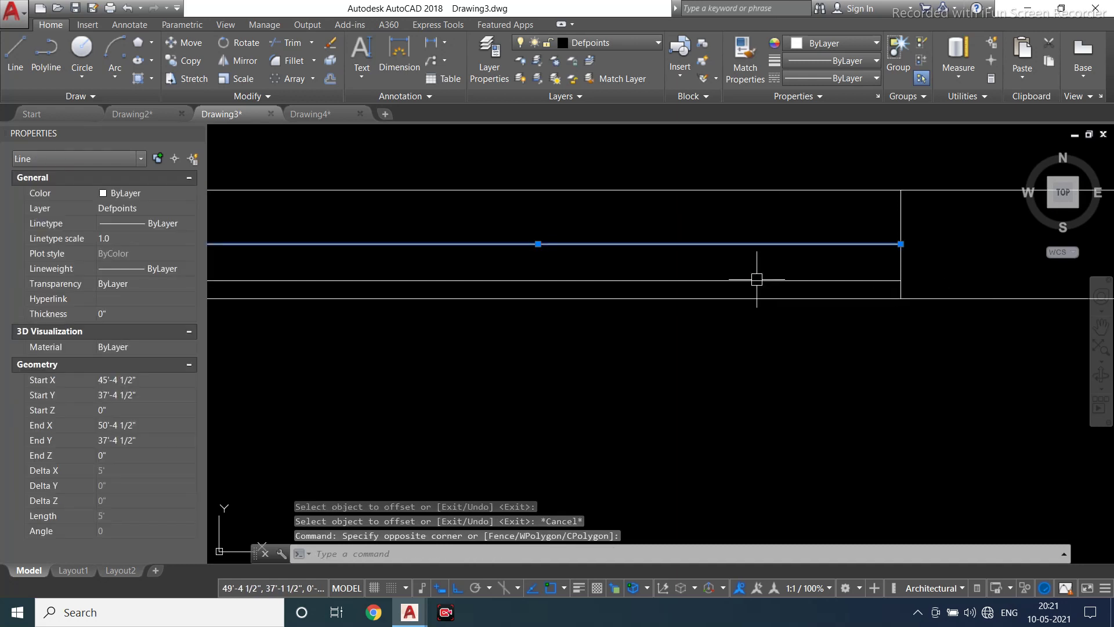
pyautogui.click(764, 280)
pyautogui.press('Escape')
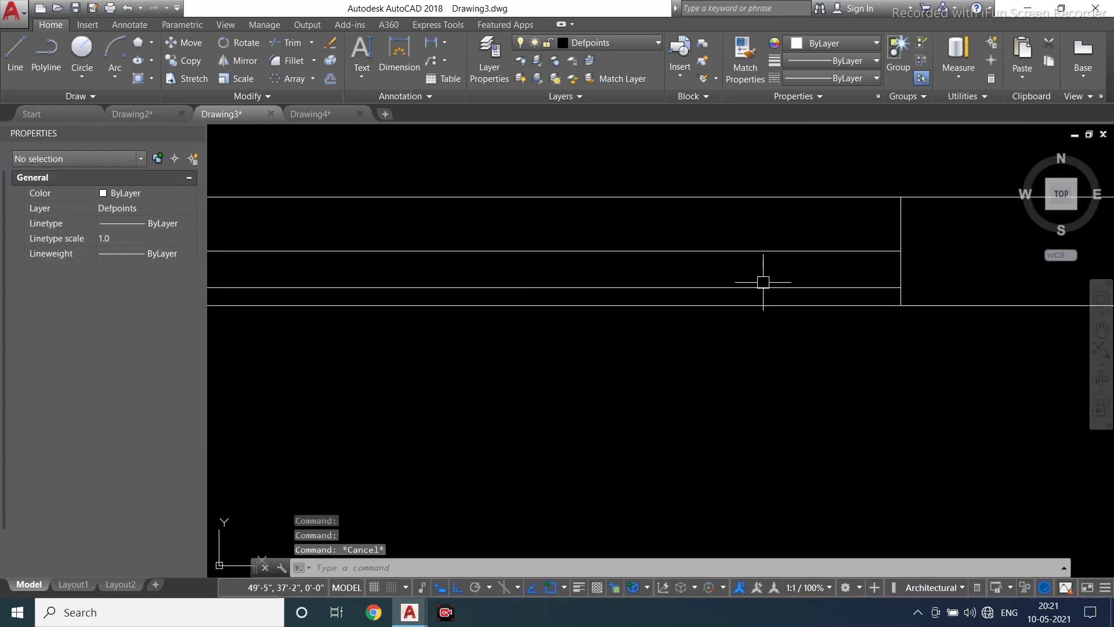
pyautogui.click(778, 280)
pyautogui.click(747, 229)
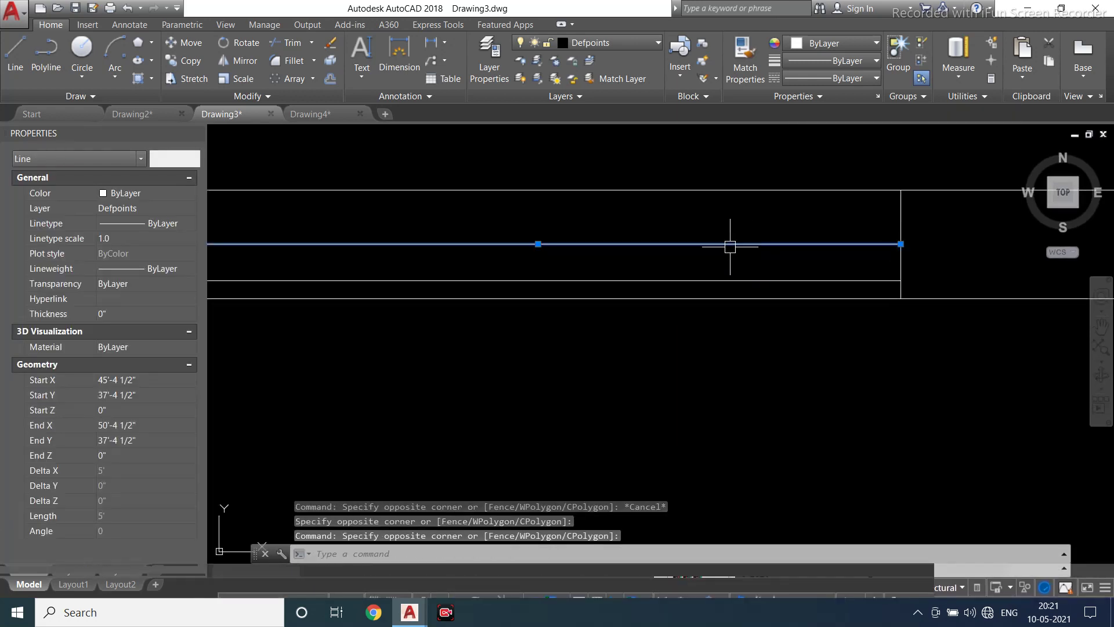
pyautogui.press('Escape')
# Select the two horizontal lines of the master bedroom's top window and move them upward between the jambs
pyautogui.click(754, 225)
pyautogui.click(686, 286)
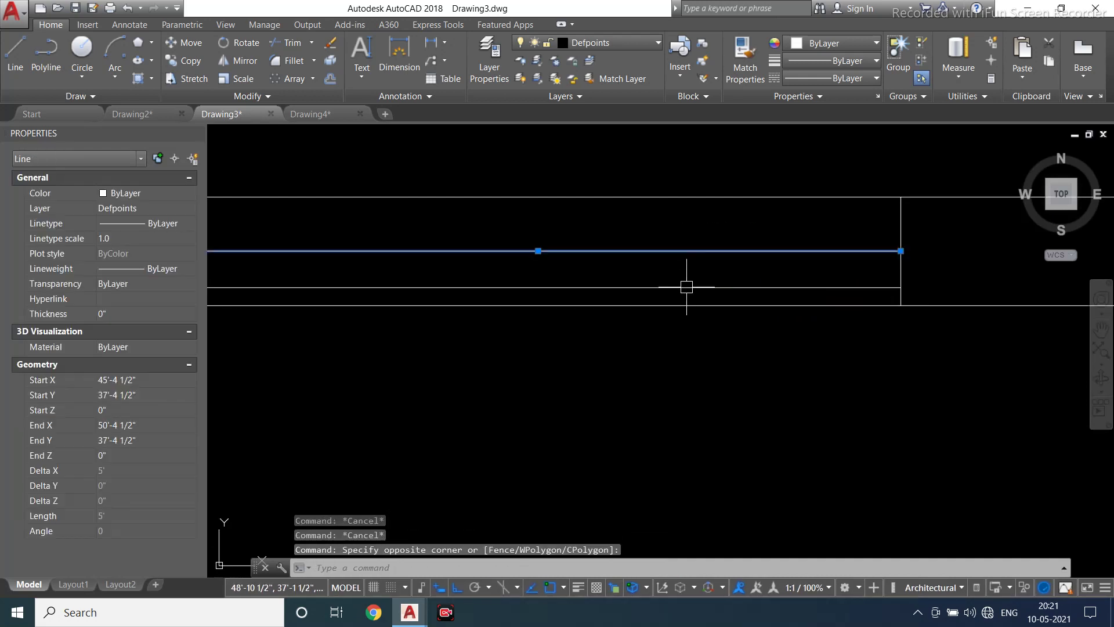
pyautogui.click(815, 291)
pyautogui.write('m')
pyautogui.press('Return')
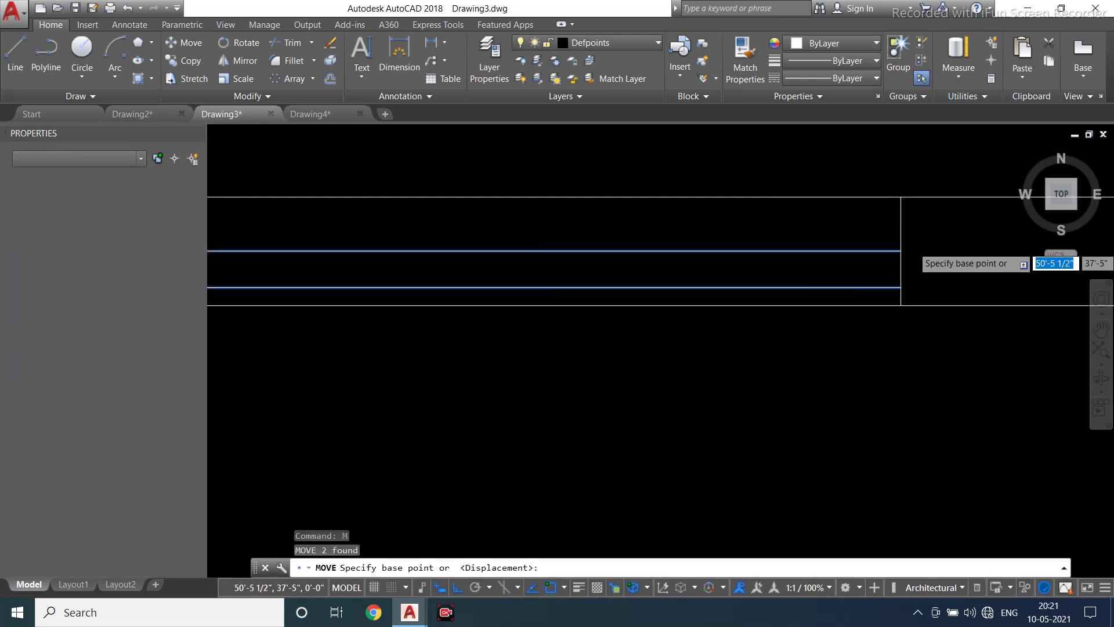
pyautogui.scroll(4, 909, 255)
pyautogui.click(878, 257)
pyautogui.click(882, 174)
# Move the two window lines down so that they sit centred on the jamb's midpoint within the wall thickness
pyautogui.scroll(-5, 810, 292)
pyautogui.scroll(4, 816, 288)
pyautogui.click(755, 243)
pyautogui.click(736, 320)
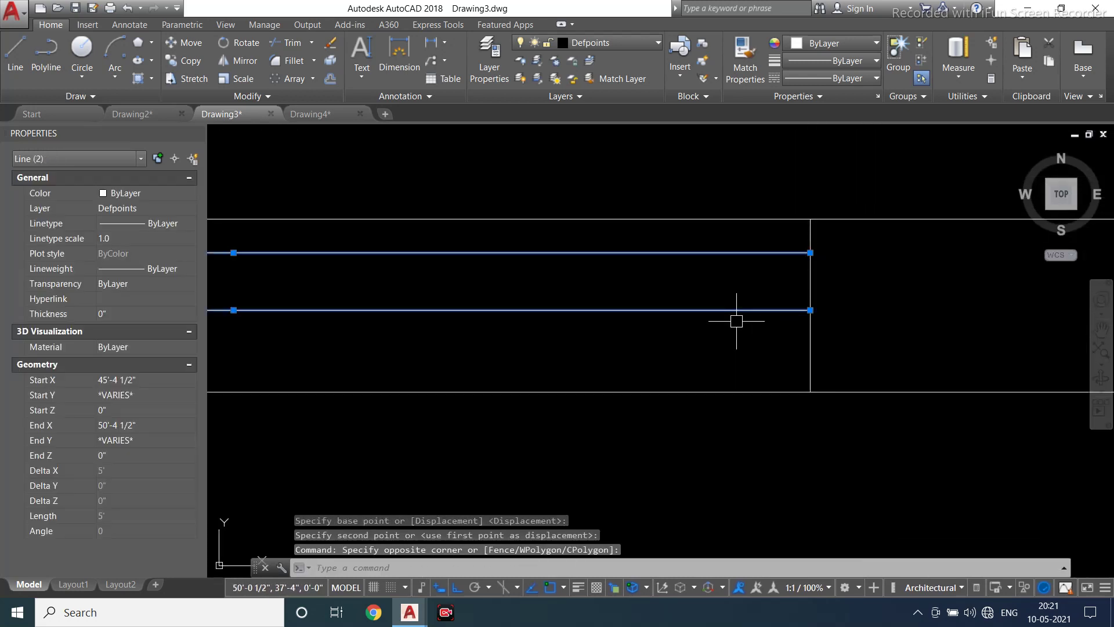
pyautogui.press('Return')
pyautogui.click(810, 282)
pyautogui.click(811, 305)
# Draw a short vertical window jamb across the top outer wall above the upper-right toilet
pyautogui.scroll(-8, 740, 318)
pyautogui.scroll(-2, 946, 313)
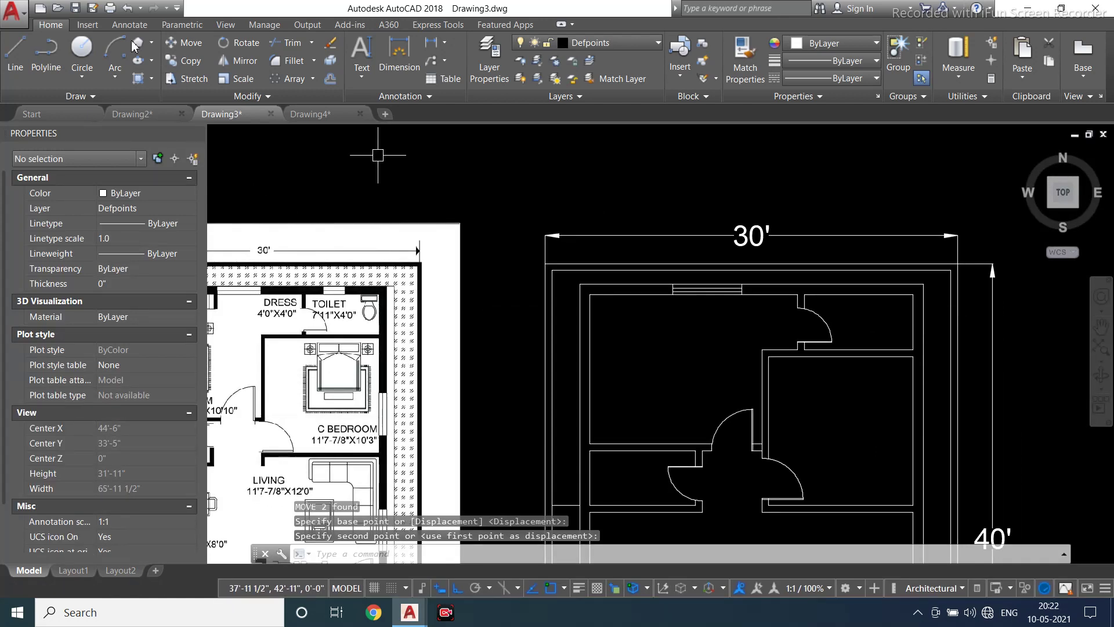
pyautogui.click(25, 74)
pyautogui.scroll(5, 861, 279)
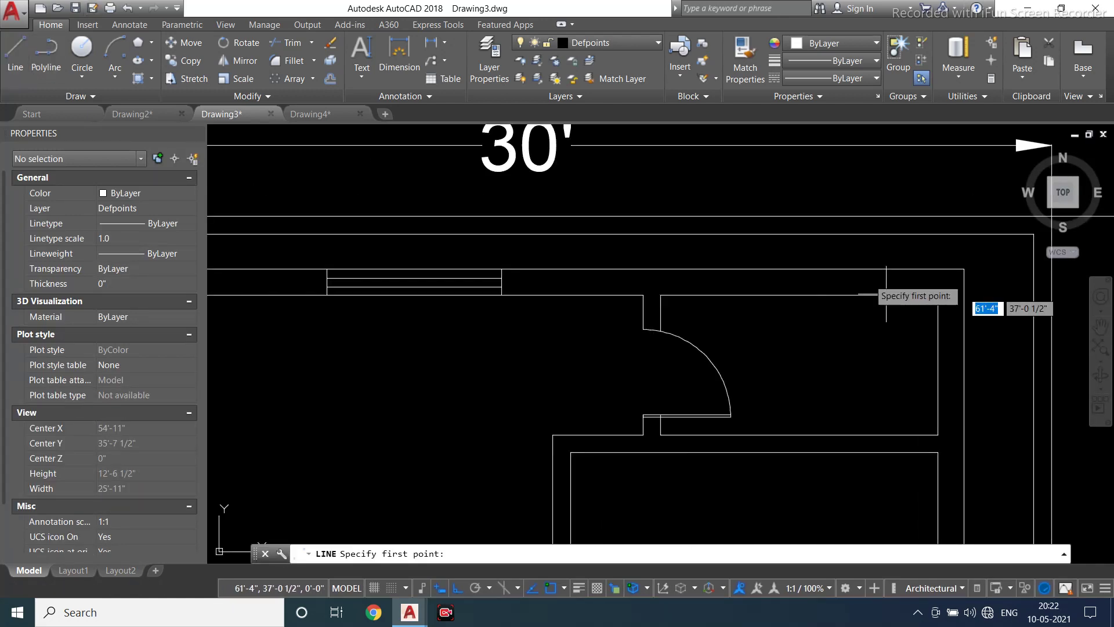
pyautogui.press('Escape')
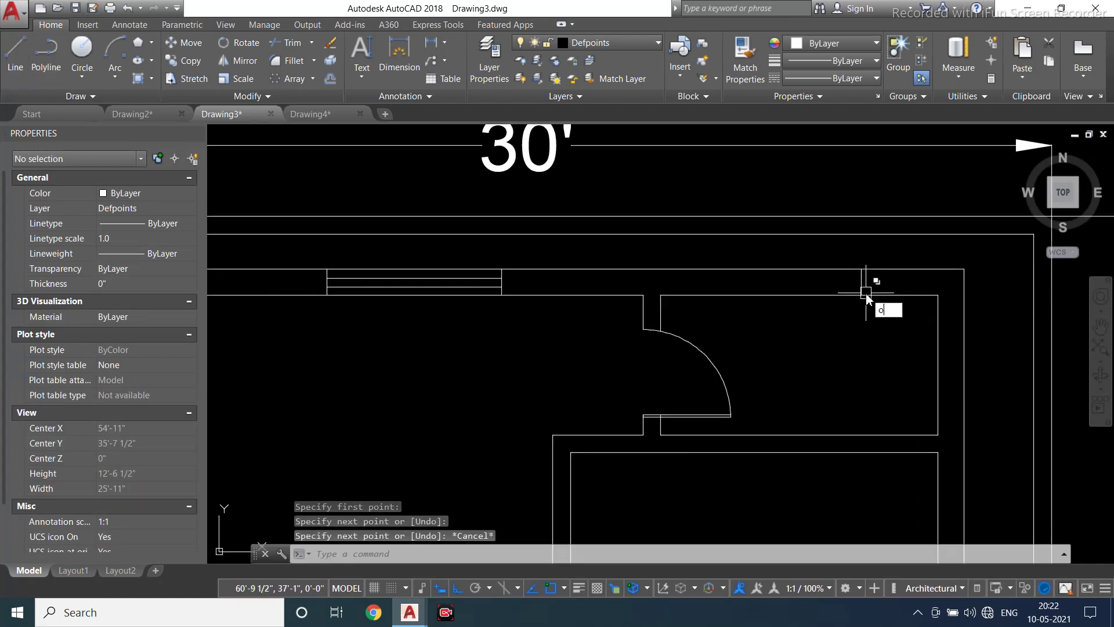
# Offset the toilet window's jamb line 2'6" to the left along the top wall
pyautogui.write('o')
pyautogui.press('Return')
pyautogui.write('2\'6"')
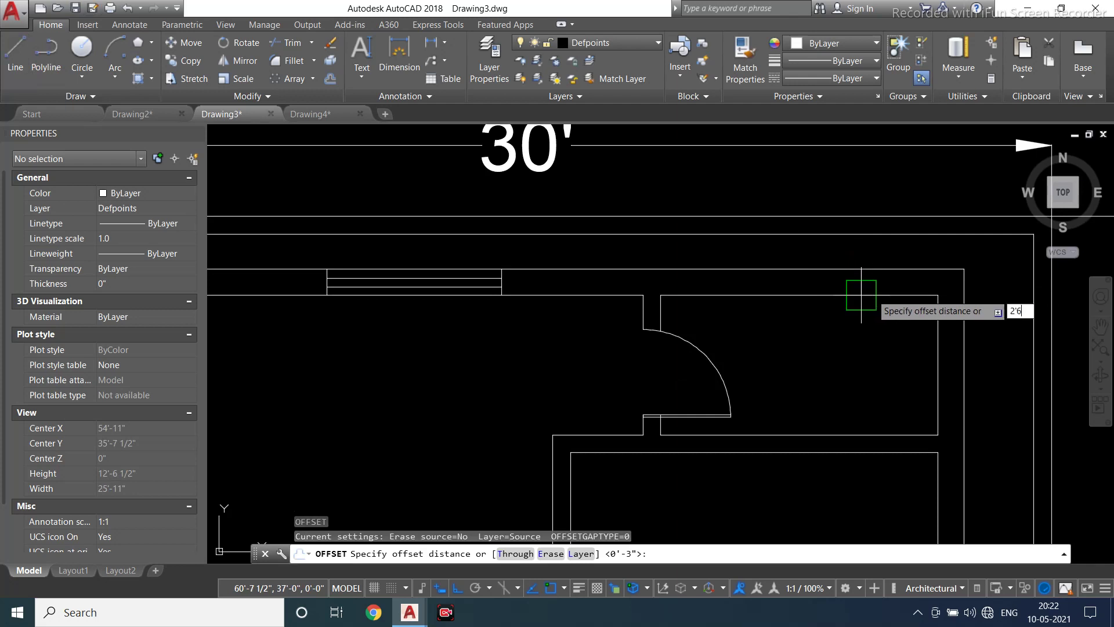
pyautogui.press('Return')
pyautogui.click(859, 280)
pyautogui.click(716, 279)
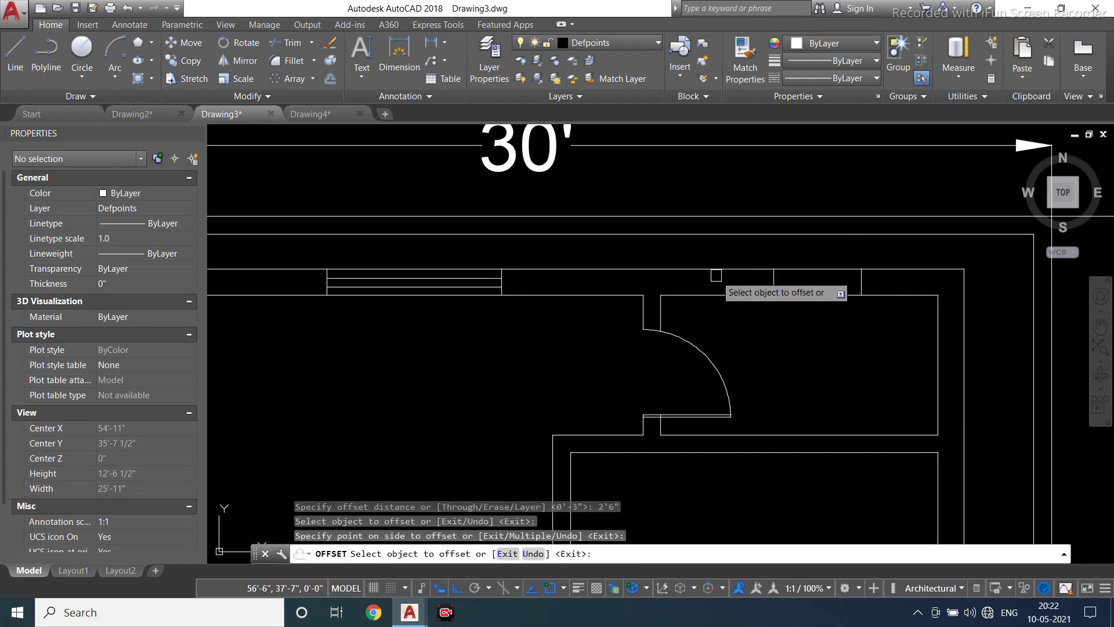
pyautogui.press('Escape')
# Draw a horizontal line between the midpoints of the upper toilet window's two jambs
pyautogui.scroll(3, 840, 310)
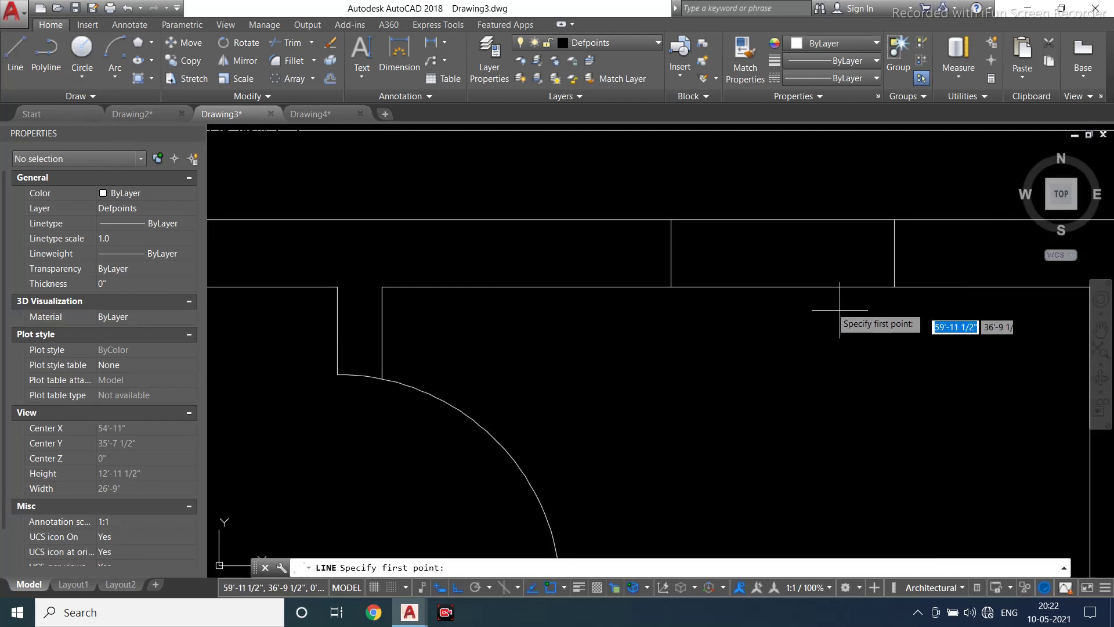
pyautogui.click(673, 253)
pyautogui.click(894, 251)
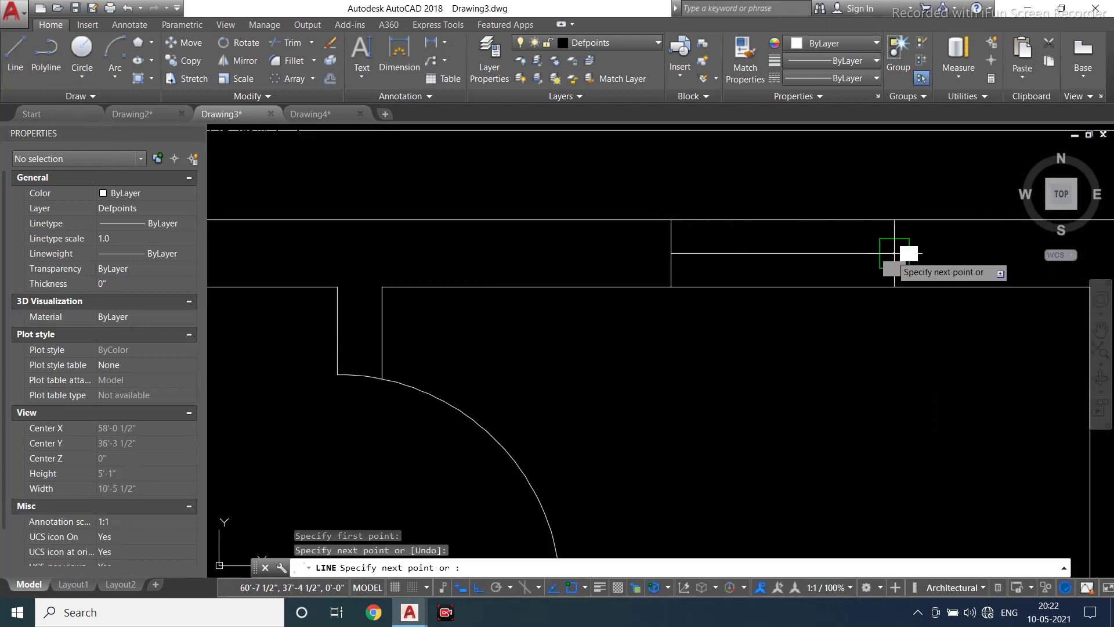
pyautogui.press('Escape')
pyautogui.scroll(-10, 782, 255)
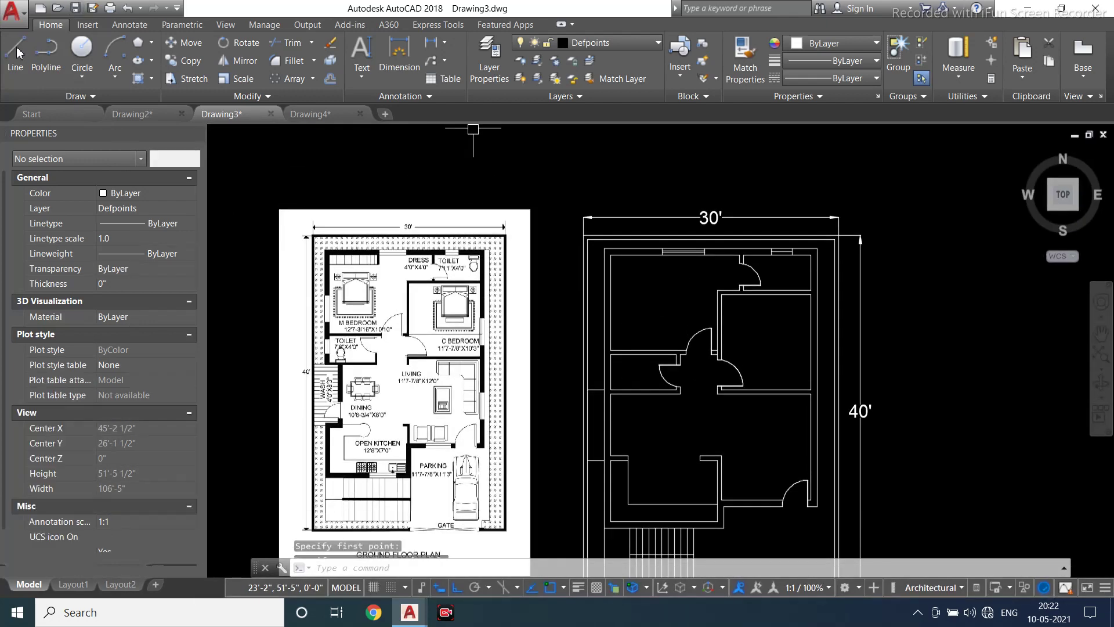
# Draw a short horizontal window jamb across the left outer wall of the lower-left toilet
pyautogui.scroll(4, 564, 398)
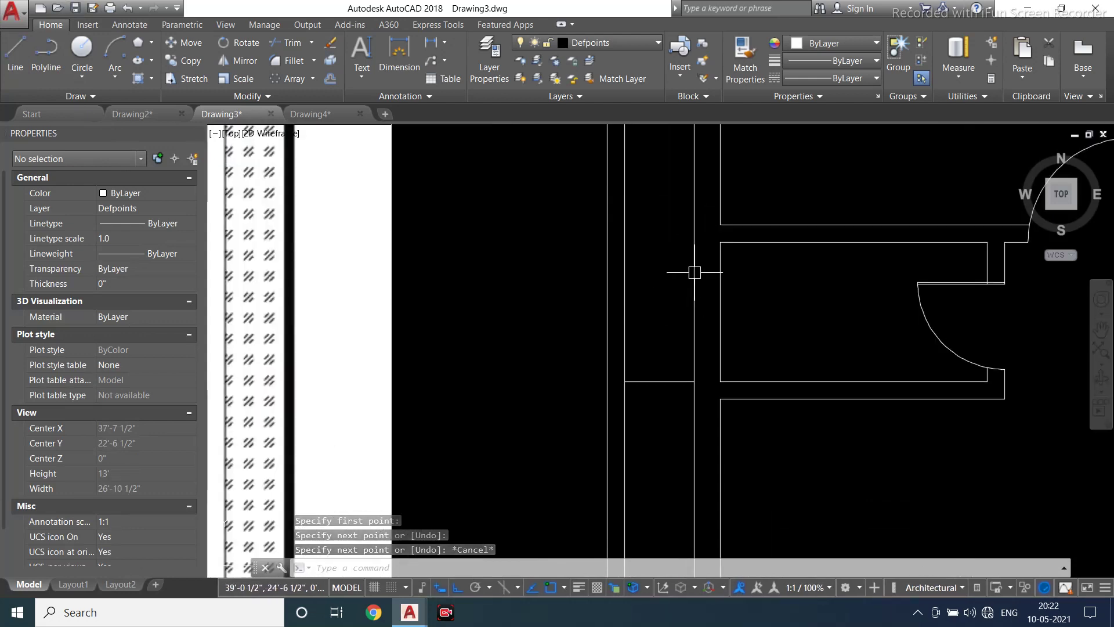
pyautogui.click(9, 65)
pyautogui.click(720, 270)
pyautogui.press('Escape')
# Offset the left toilet window's jamb line 2'6" downward along the outer wall
pyautogui.write('o')
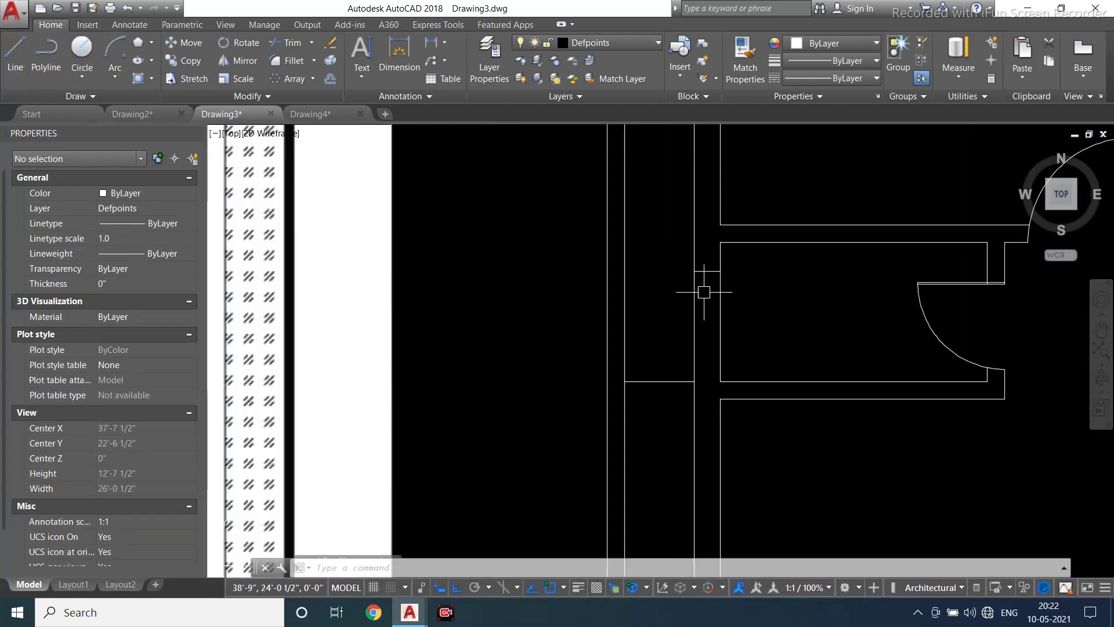
pyautogui.press('Return')
pyautogui.write('2\'6"')
pyautogui.press('Return')
pyautogui.click(709, 270)
pyautogui.click(589, 341)
pyautogui.press('Escape')
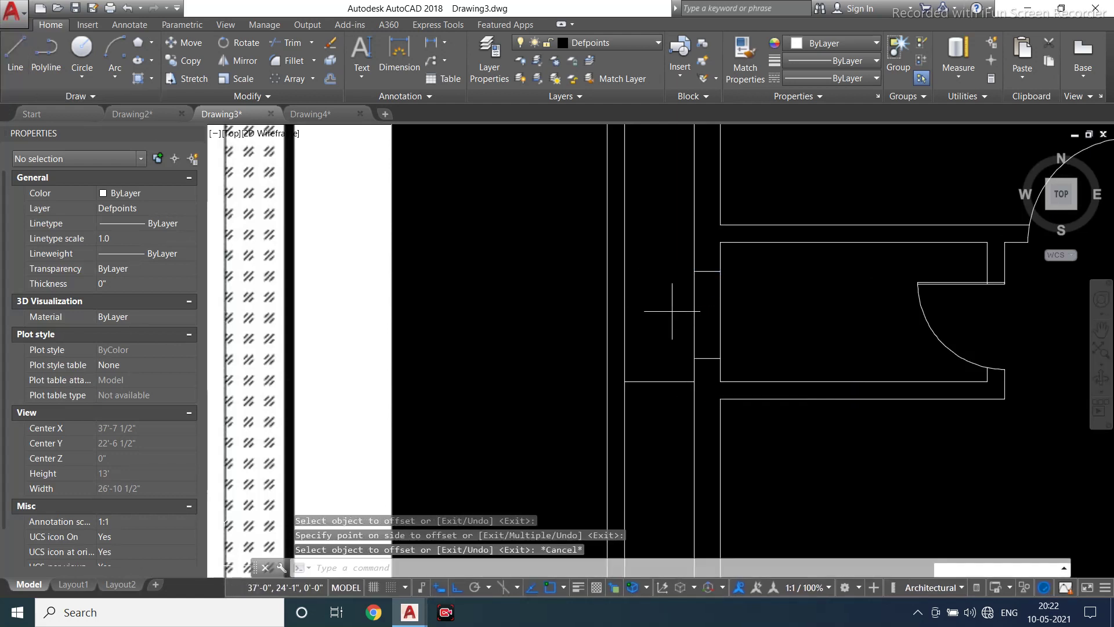
# Draw a vertical line between the midpoints of the left toilet window's two jambs
pyautogui.scroll(2, 720, 319)
pyautogui.click(683, 245)
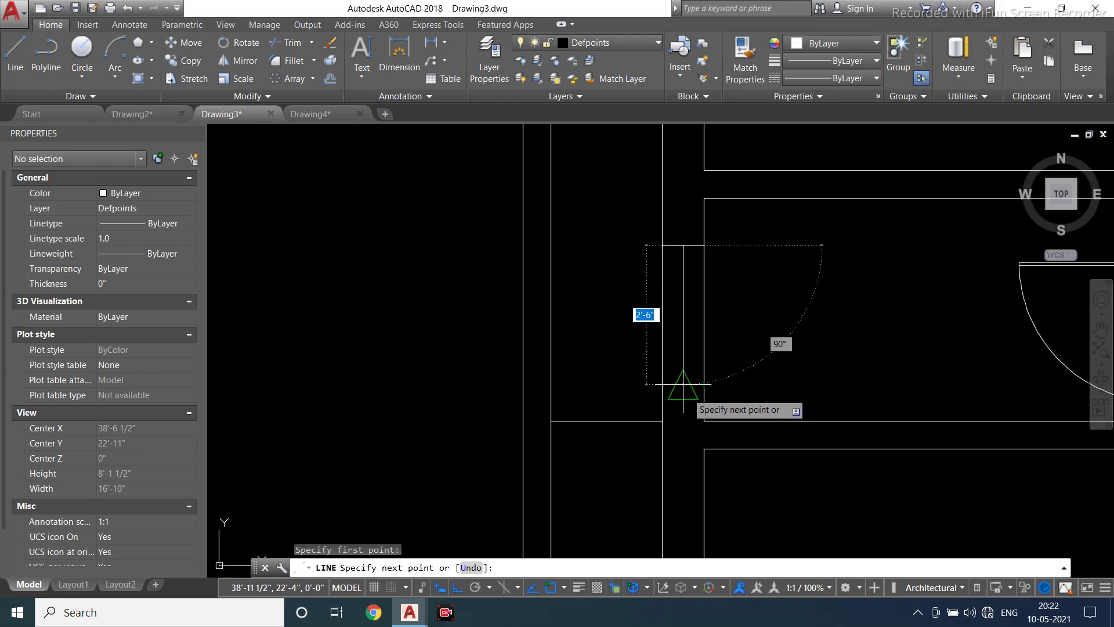
pyautogui.press('Escape')
pyautogui.scroll(-10, 725, 198)
pyautogui.scroll(2, 725, 198)
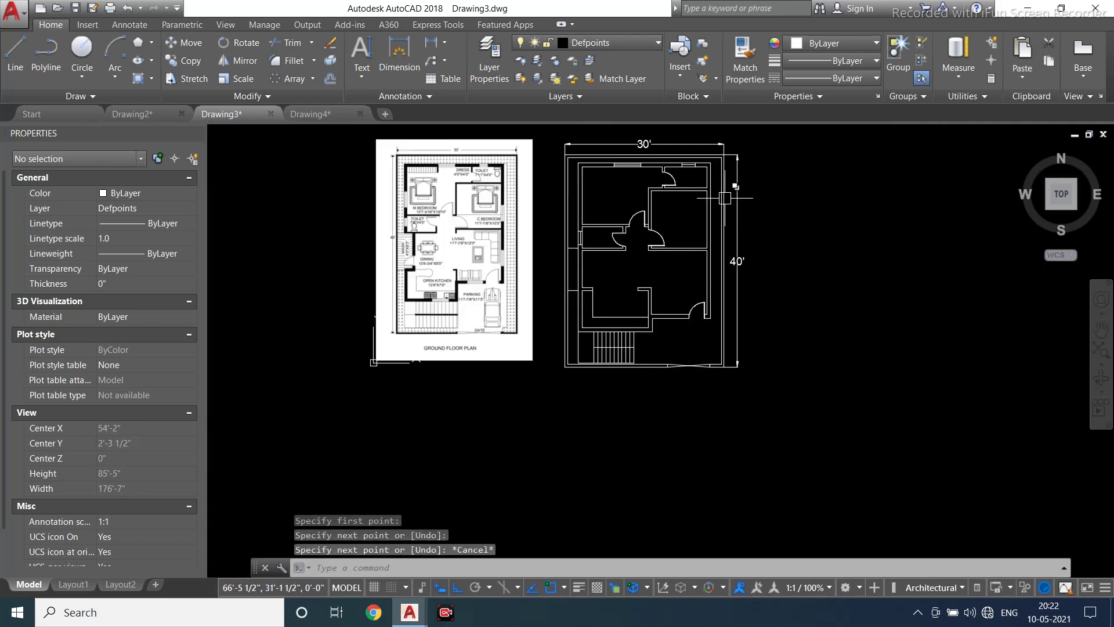
# Copy the master bedroom's complete top window to the empty area right of the plan
pyautogui.scroll(6, 635, 157)
pyautogui.click(692, 203)
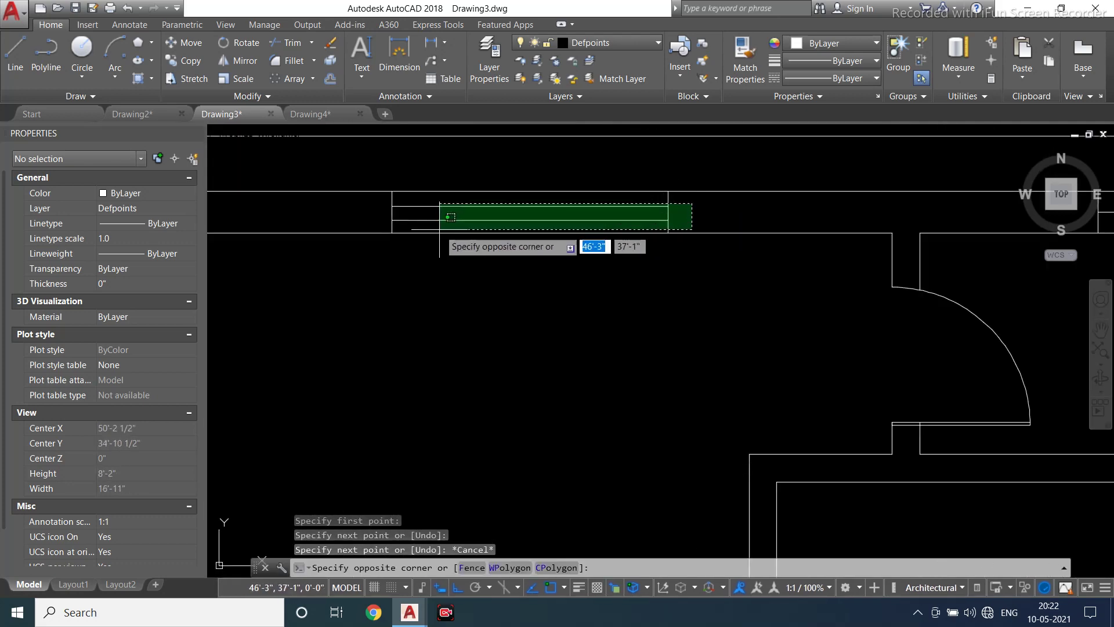
pyautogui.click(388, 222)
pyautogui.click(187, 60)
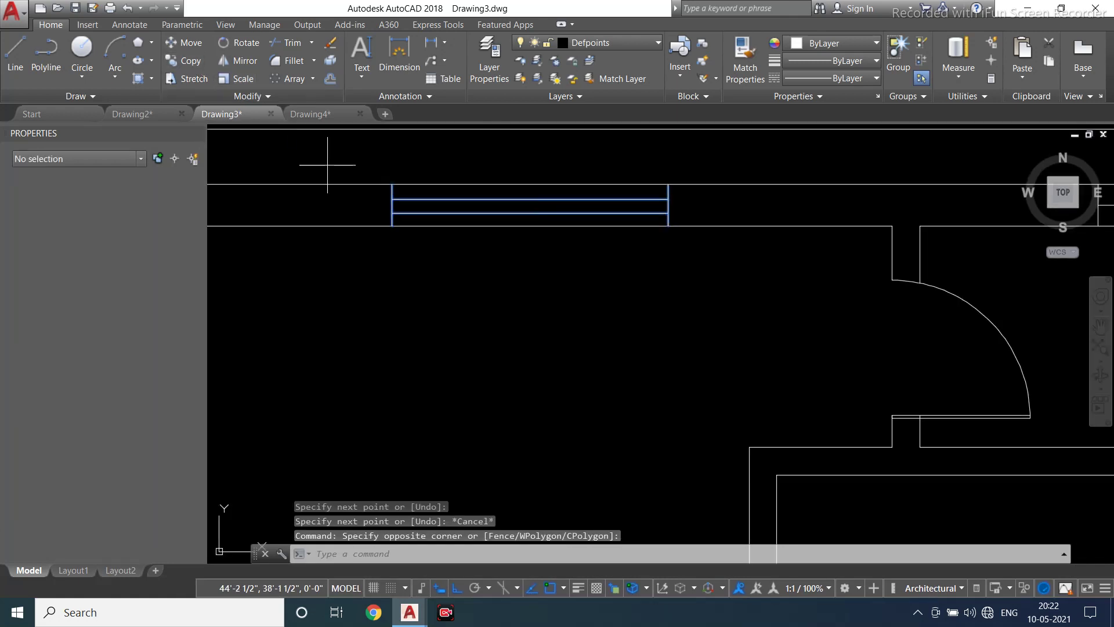
pyautogui.click(389, 218)
pyautogui.scroll(-6, 384, 218)
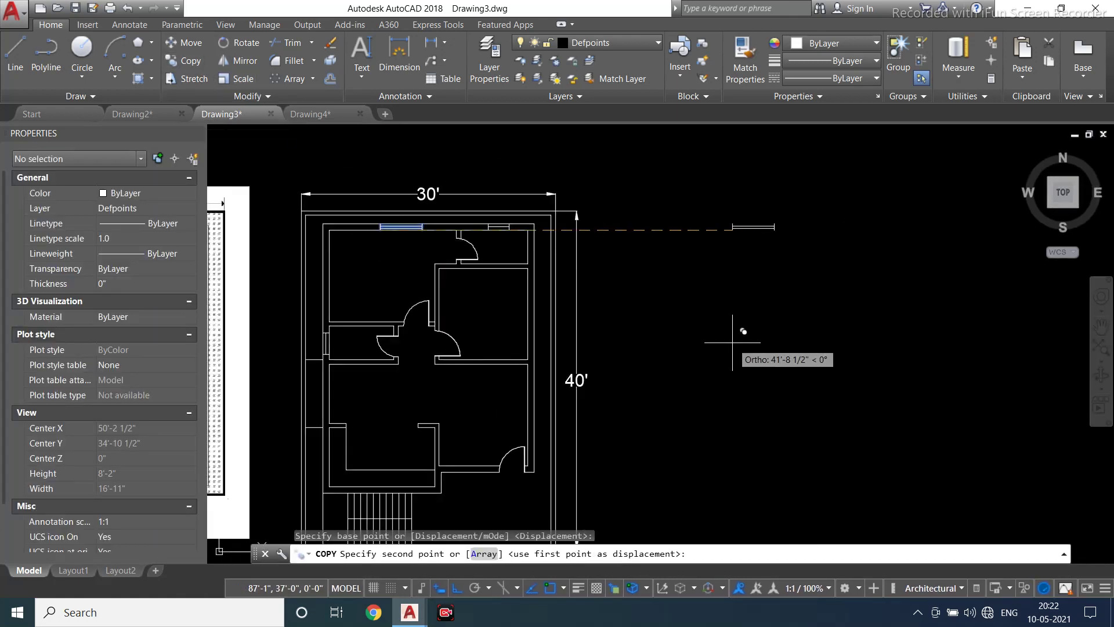
pyautogui.press('Escape')
# Rotate the copied window about its left end so that it stands vertically
pyautogui.click(772, 193)
pyautogui.click(666, 269)
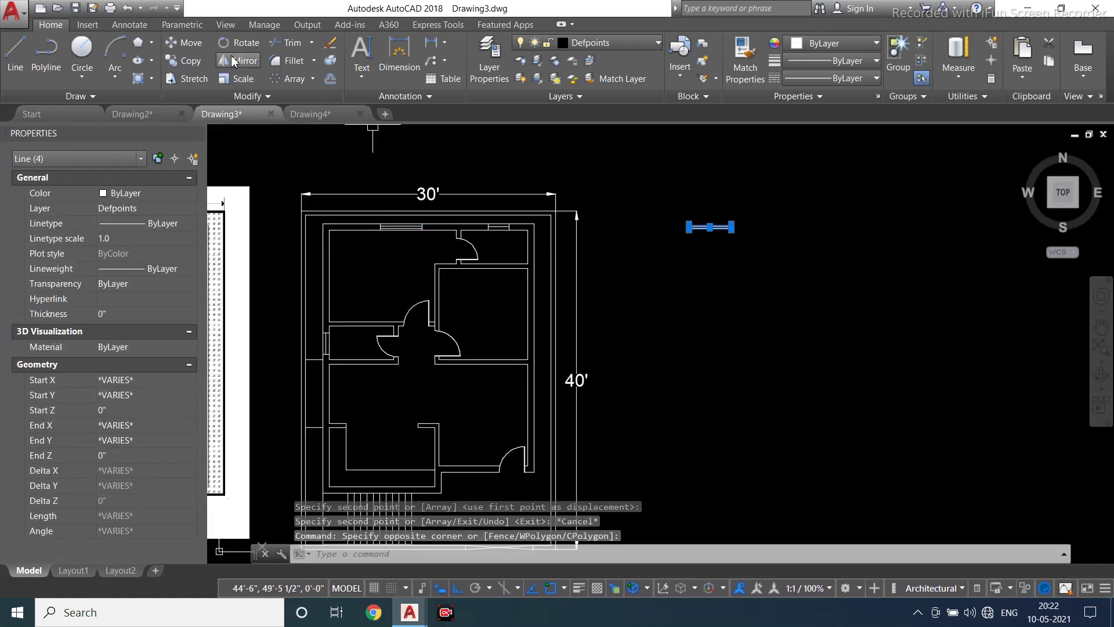
pyautogui.write('ro')
pyautogui.press('Return')
pyautogui.click(687, 227)
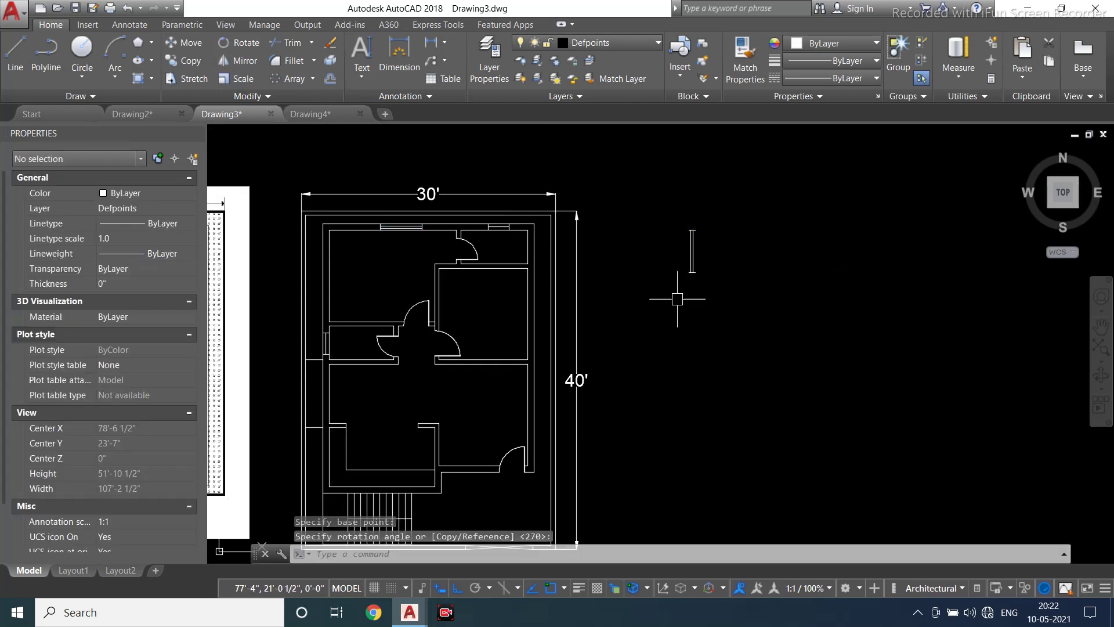
# Move the vertical window by its lower end into the C bedroom's right outer wall
pyautogui.click(718, 212)
pyautogui.click(723, 219)
pyautogui.click(673, 311)
pyautogui.write('m')
pyautogui.press('Return')
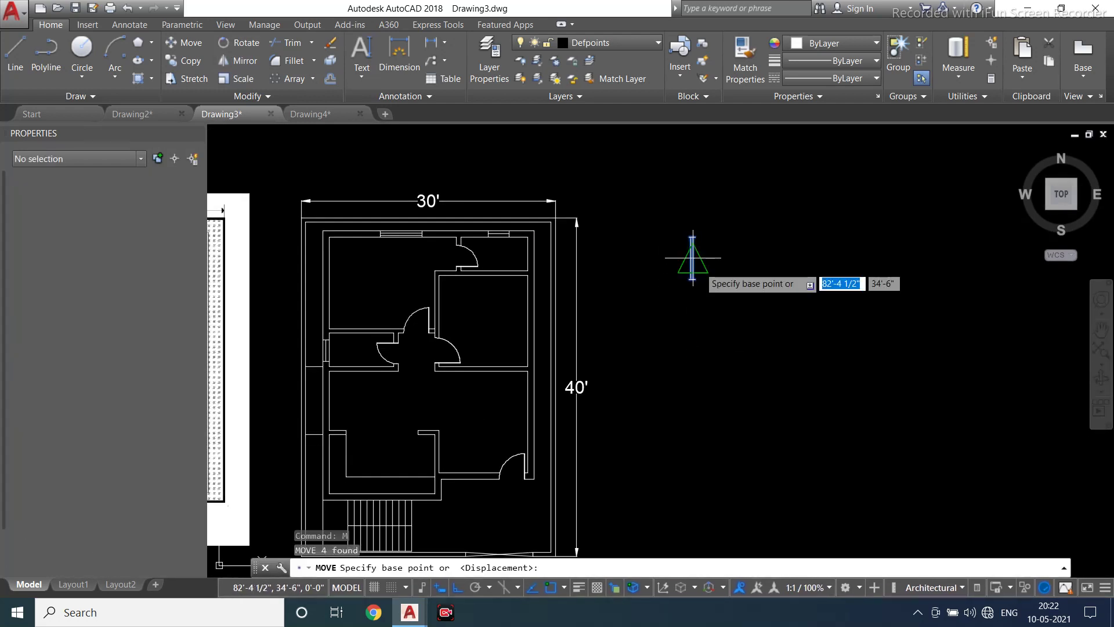
pyautogui.click(694, 279)
pyautogui.scroll(4, 436, 349)
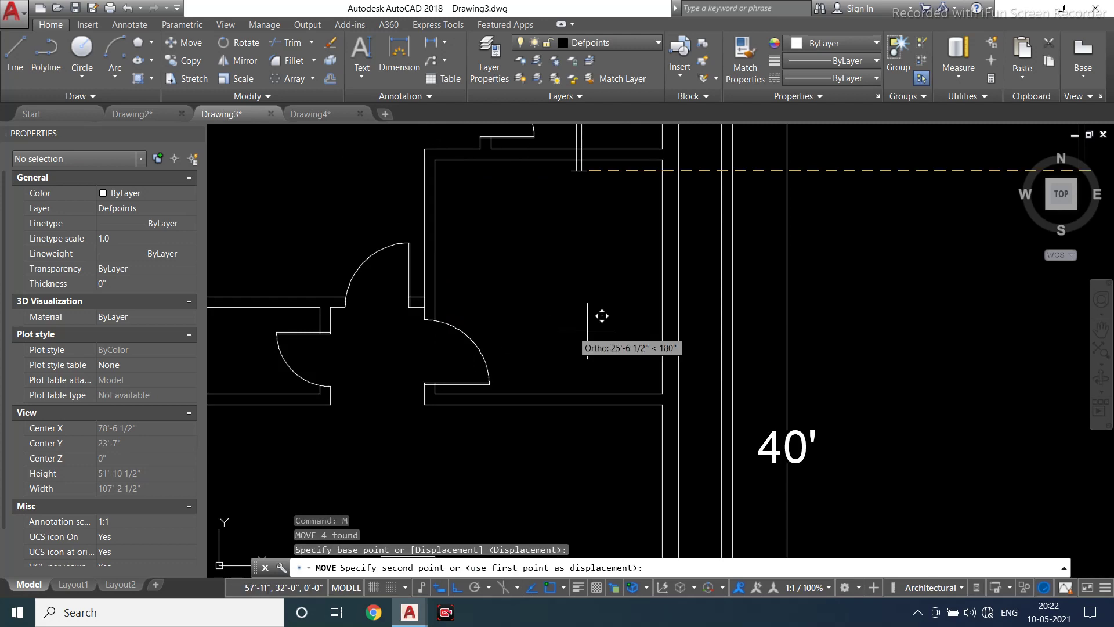
pyautogui.click(688, 302)
pyautogui.scroll(-4, 700, 292)
# Copy the C bedroom window's two vertical lines and lower jamb down into the living room's right outer wall
pyautogui.scroll(6, 700, 292)
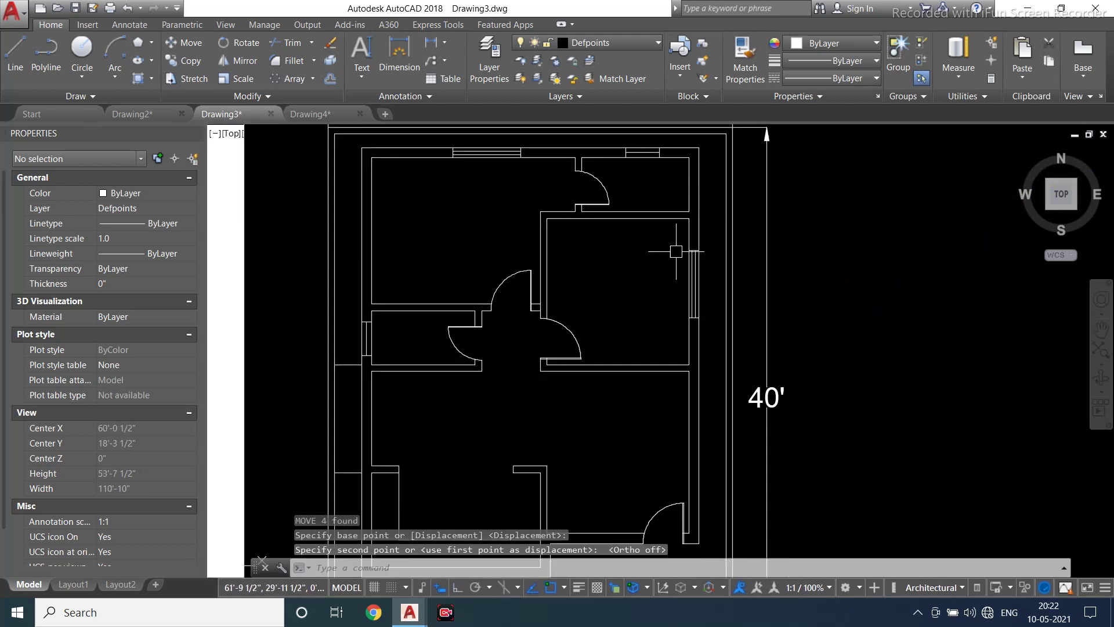
pyautogui.click(753, 237)
pyautogui.scroll(-4, 809, 374)
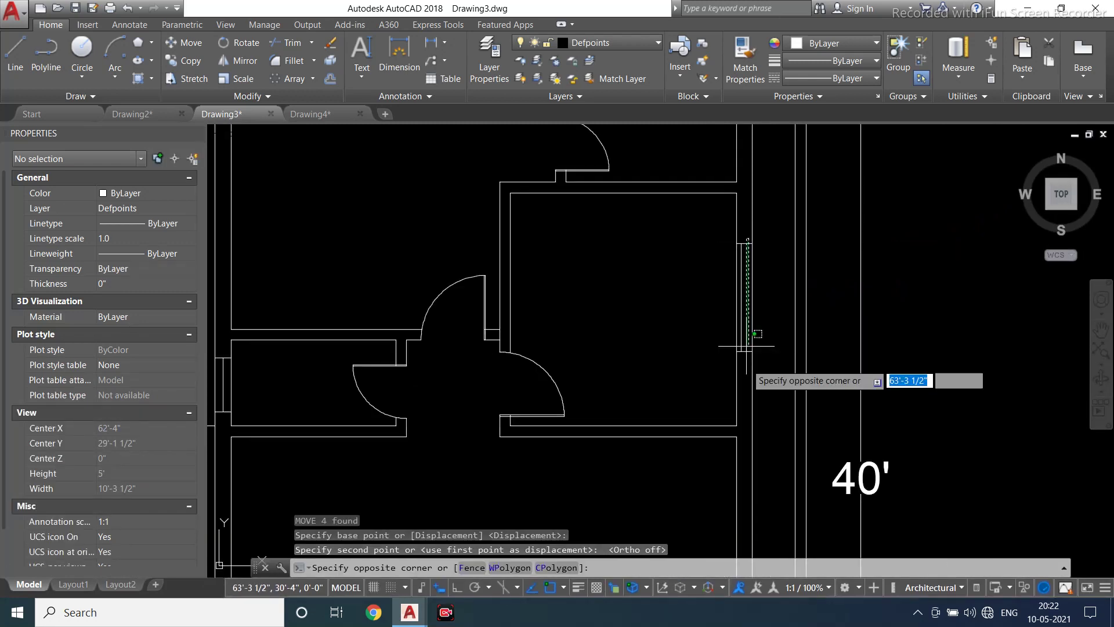
pyautogui.scroll(2, 796, 398)
pyautogui.click(741, 373)
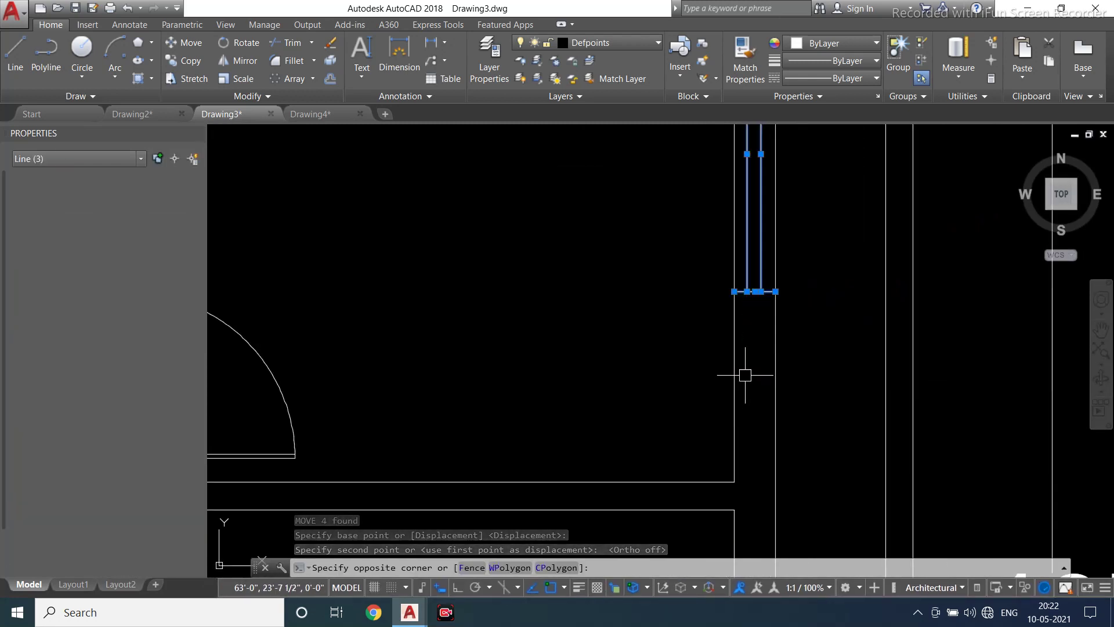
pyautogui.click(178, 61)
pyautogui.click(772, 292)
pyautogui.scroll(-4, 755, 433)
pyautogui.scroll(3, 754, 377)
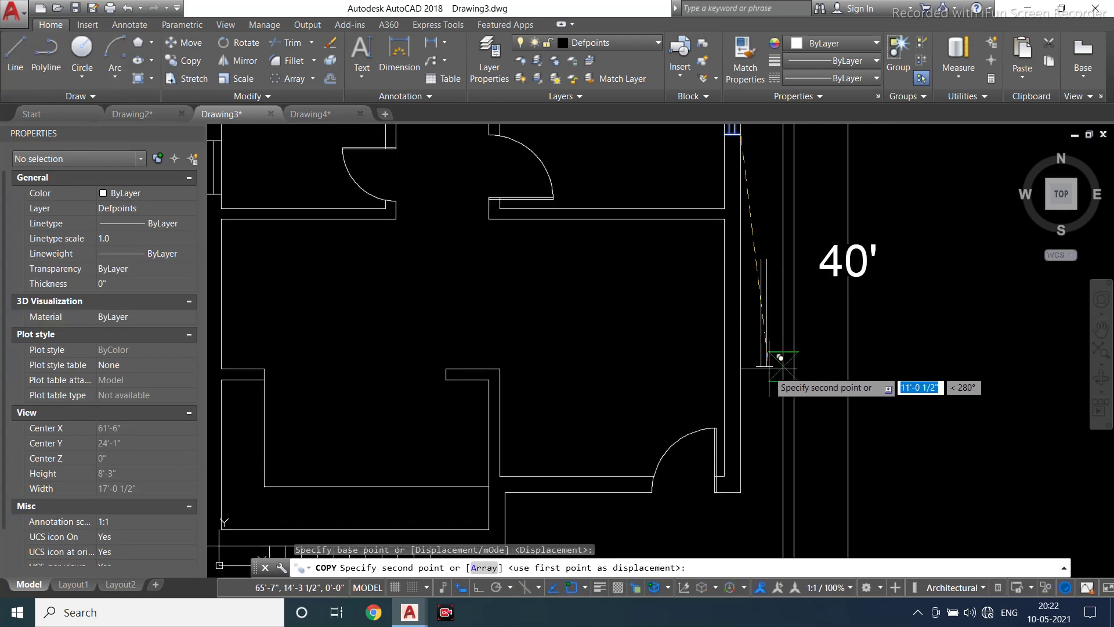
pyautogui.click(738, 393)
pyautogui.press('Escape')
# Draw a short horizontal line from the living room window's upper line end to the outer wall face
pyautogui.scroll(2, 749, 302)
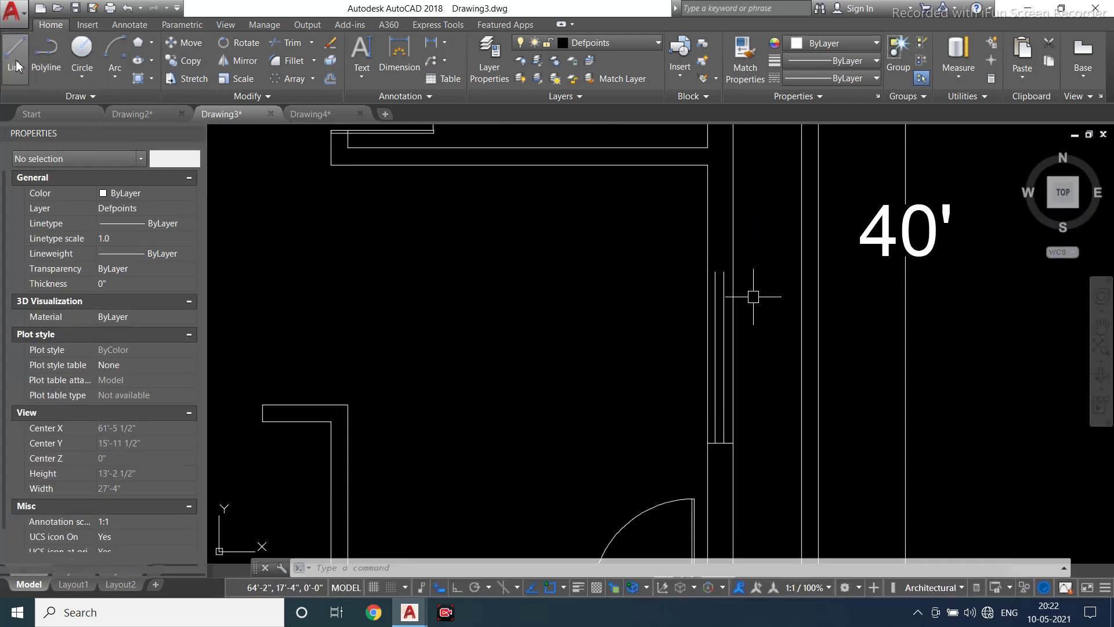
pyautogui.scroll(3, 701, 288)
pyautogui.click(16, 55)
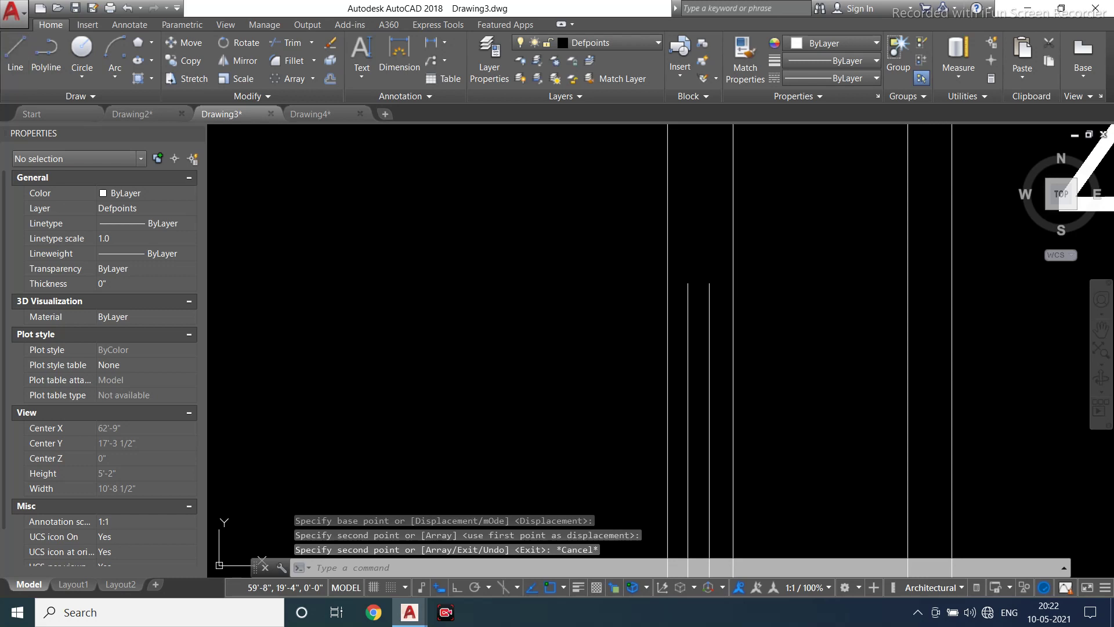
pyautogui.click(709, 283)
pyautogui.press('Escape')
pyautogui.press('Escape')
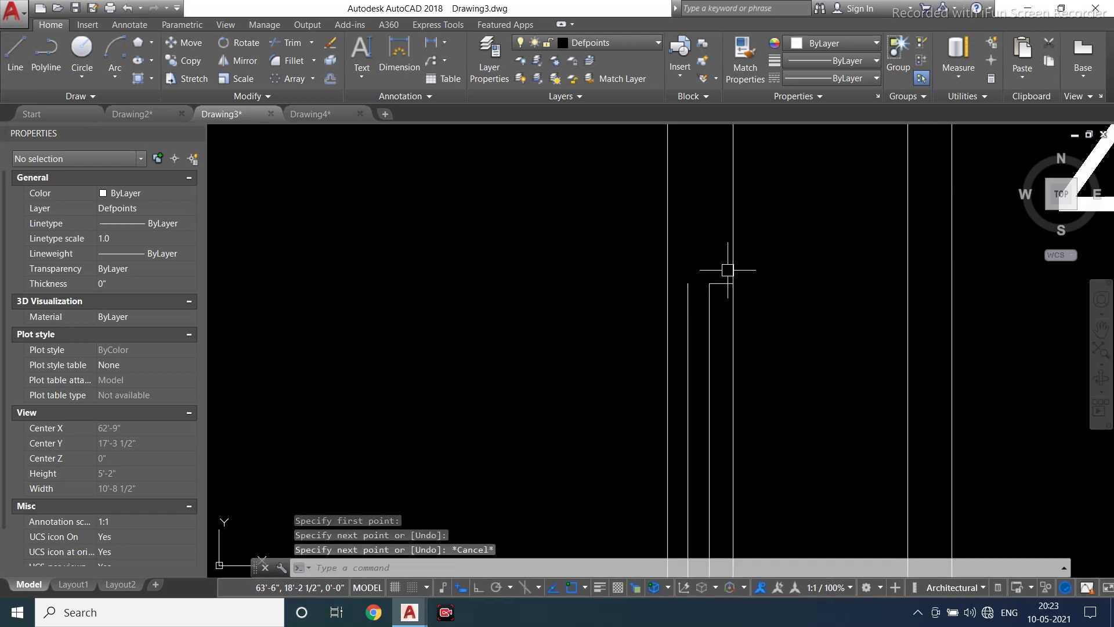
# Extend the living room window's upper jamb line across the window lines toward the wall's inner face
pyautogui.press('Return')
pyautogui.scroll(2, 721, 270)
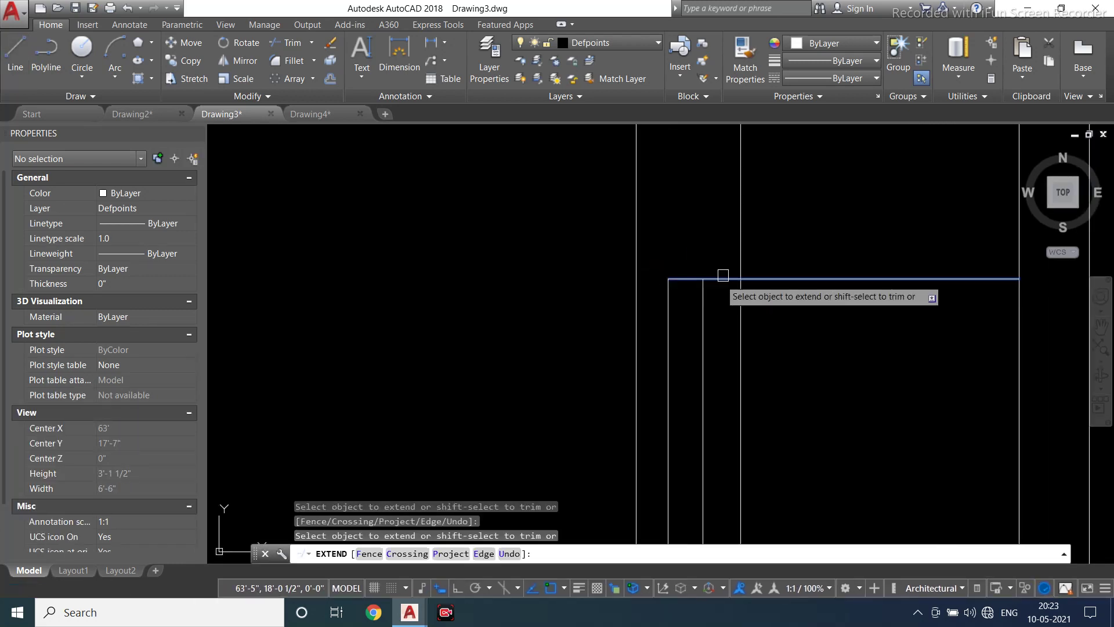
pyautogui.scroll(-10, 688, 282)
pyautogui.press('Escape')
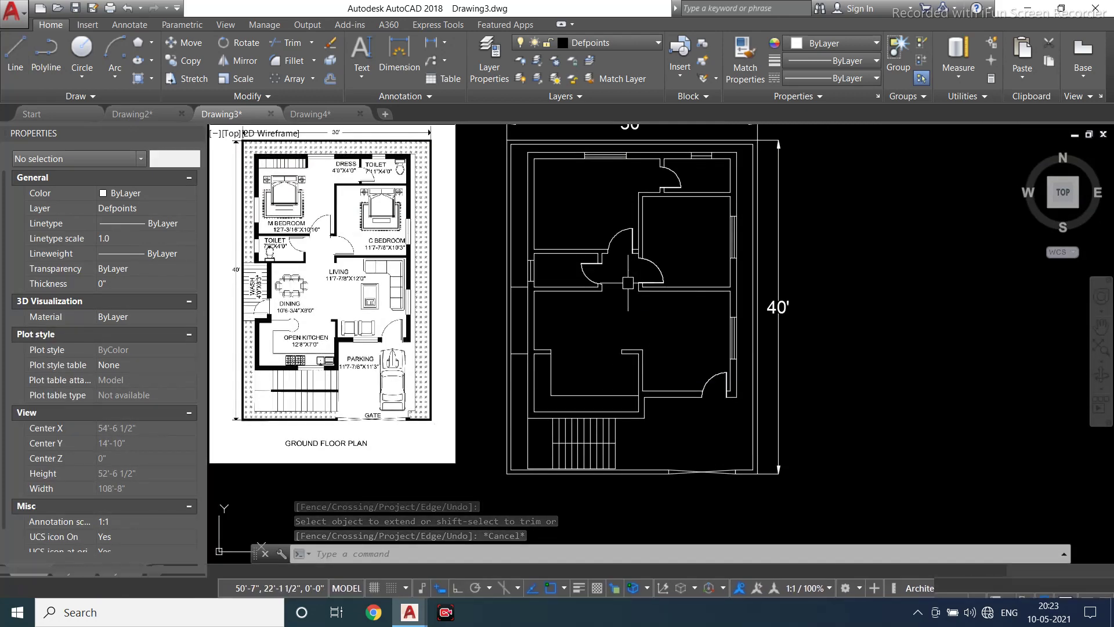
# Add the multiline text "MBED ROOM" in the master bedroom and widen its text box so it fits on one line
pyautogui.click(362, 71)
pyautogui.click(399, 109)
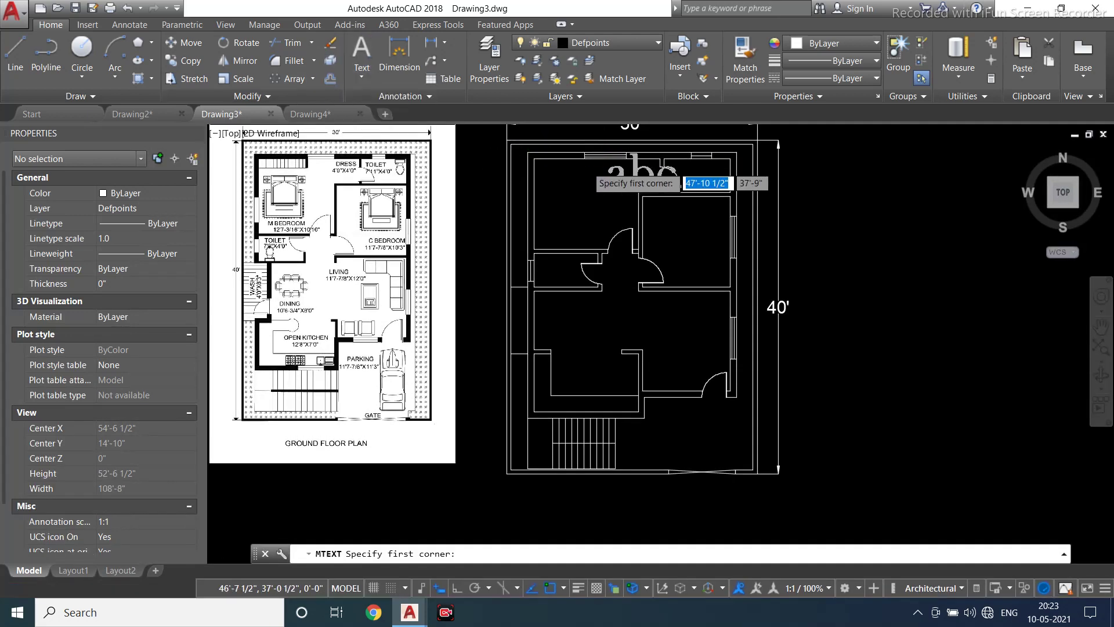
pyautogui.scroll(4, 587, 171)
pyautogui.click(500, 202)
pyautogui.click(627, 274)
pyautogui.scroll(-5, 693, 299)
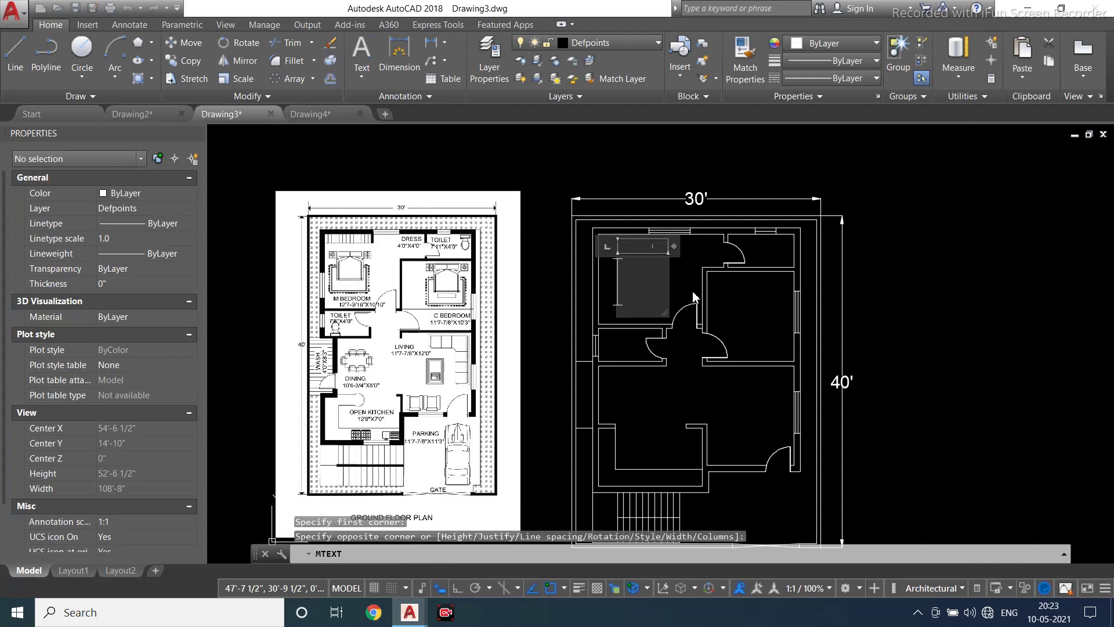
pyautogui.click(694, 296)
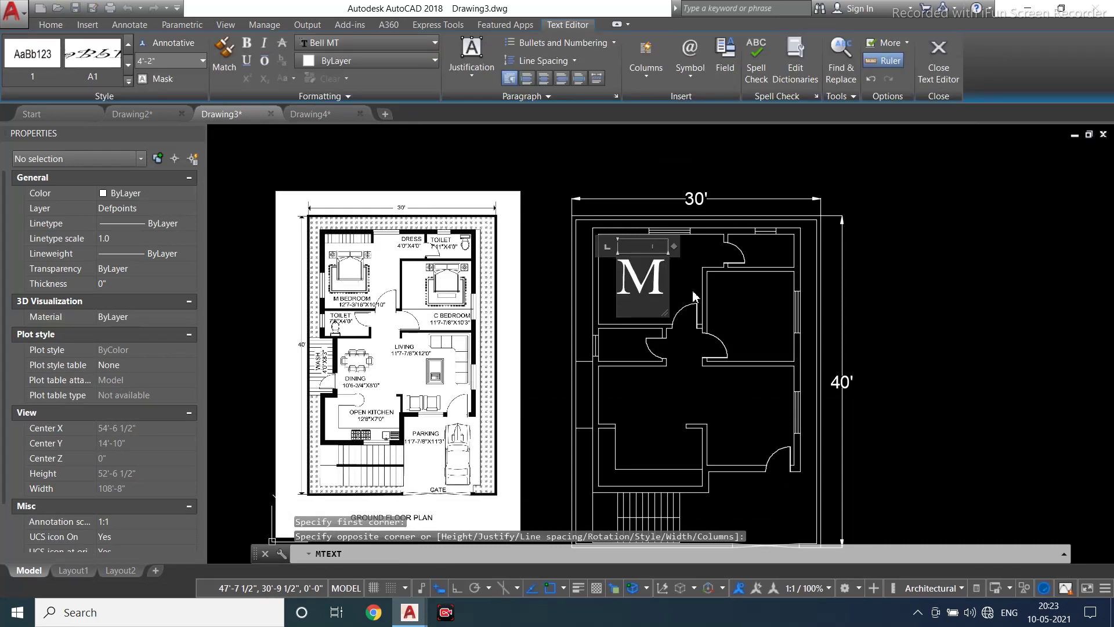
pyautogui.write('M')
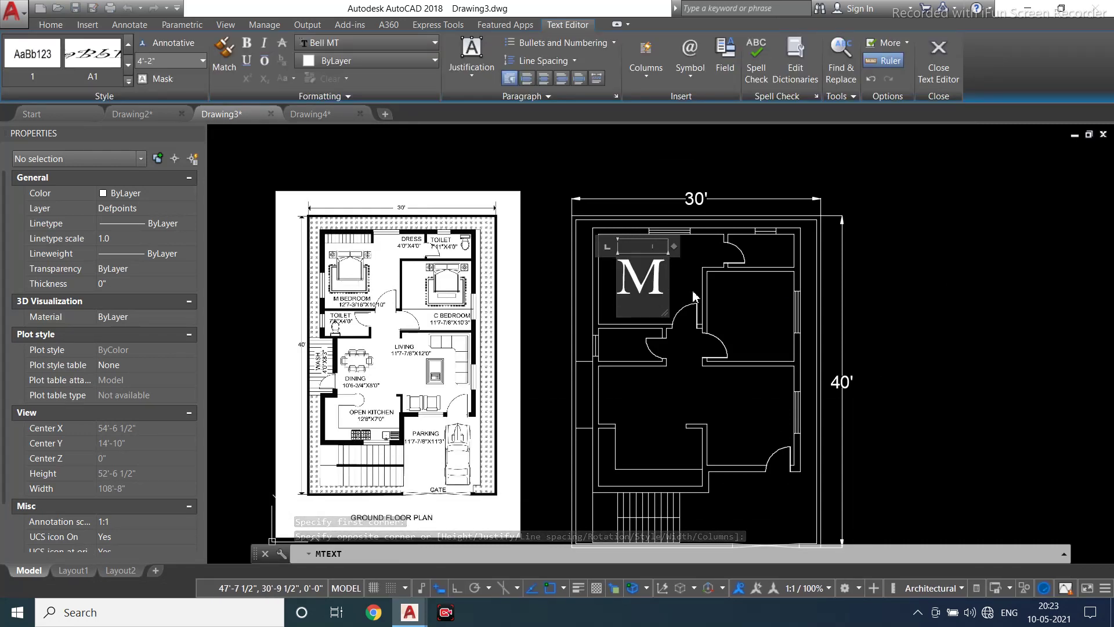
pyautogui.write('BED ROOM')
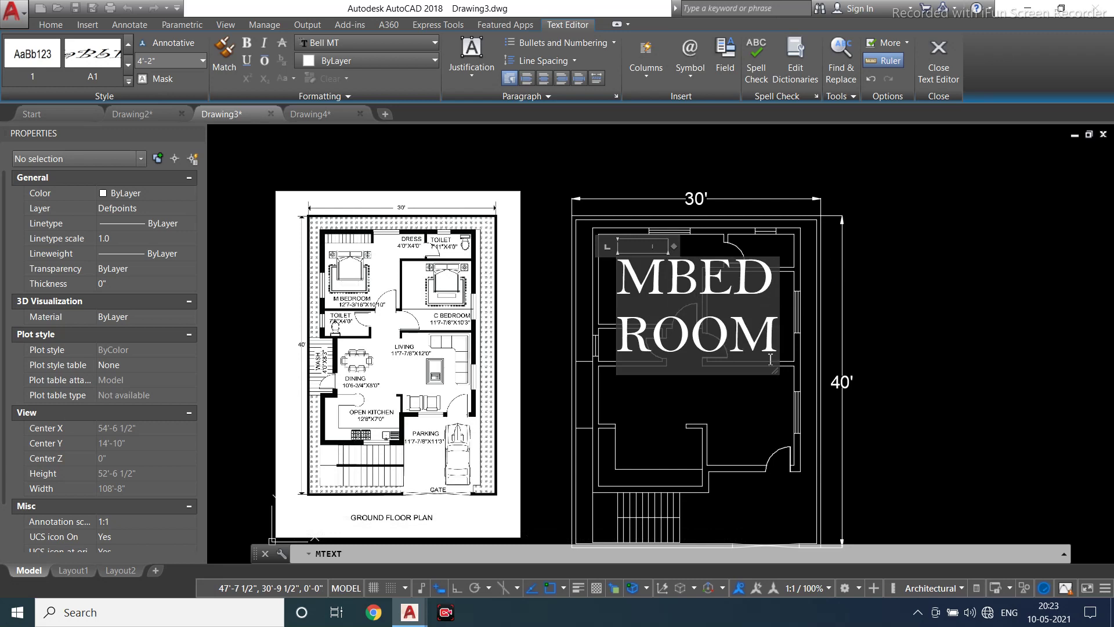
pyautogui.moveTo(778, 375); pyautogui.dragTo(1101, 392)
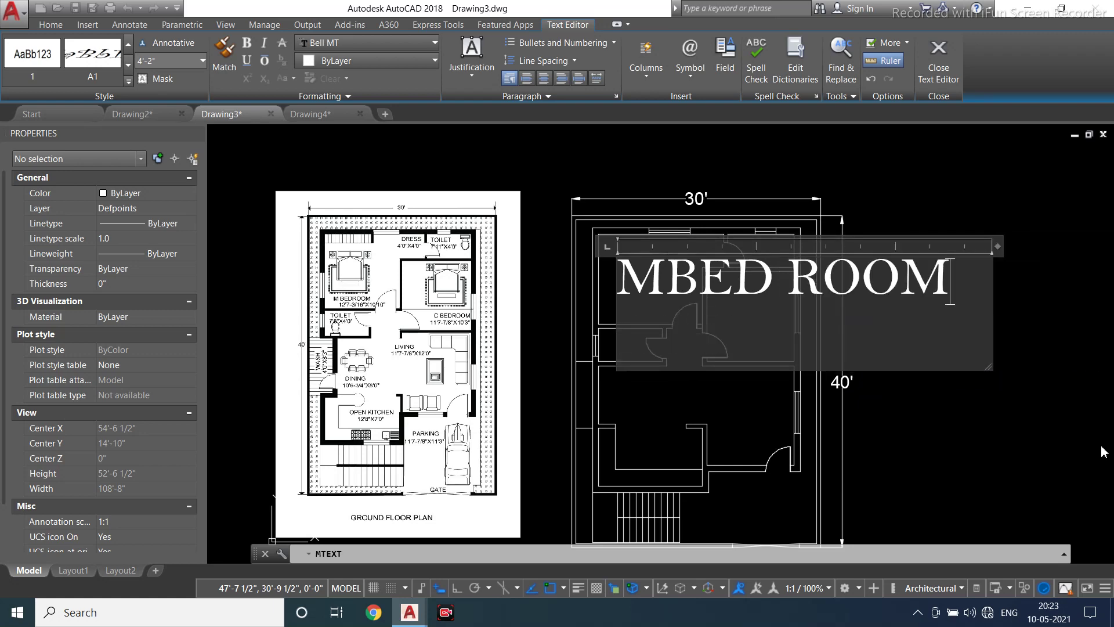
pyautogui.click(1103, 452)
# Set the master bedroom label's text height to 9"
pyautogui.click(914, 273)
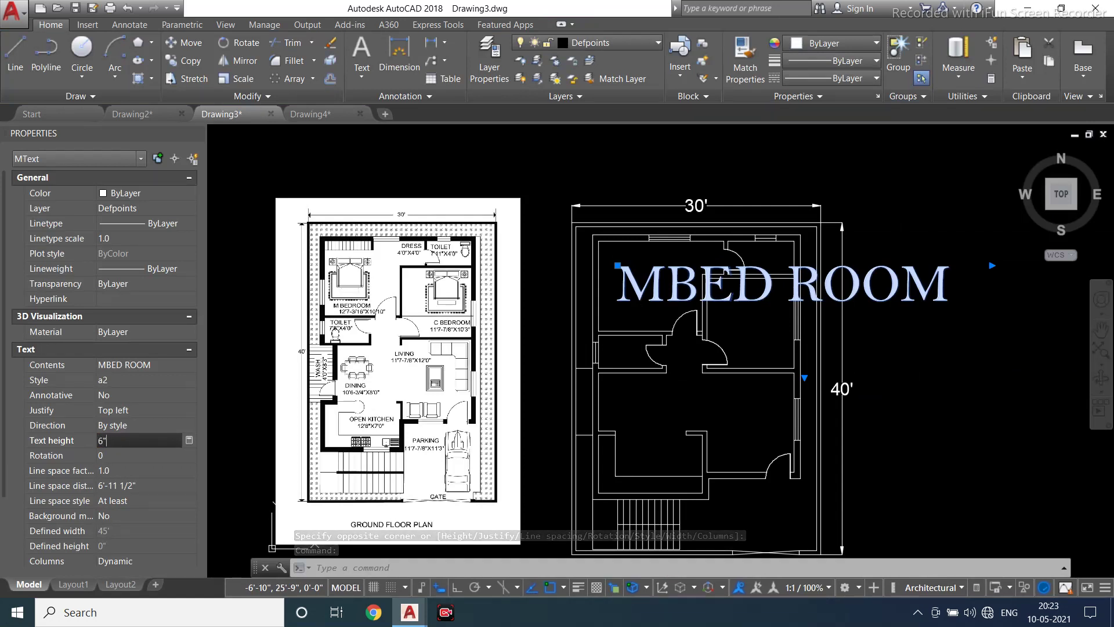
pyautogui.press('Return')
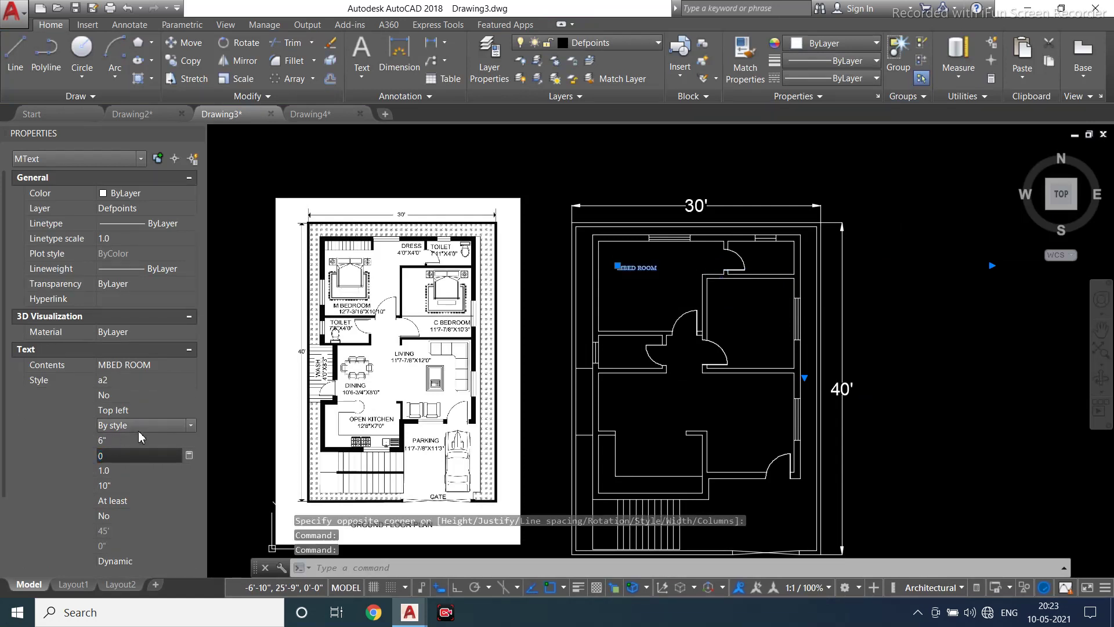
pyautogui.click(137, 440)
pyautogui.write('9')
pyautogui.press('Return')
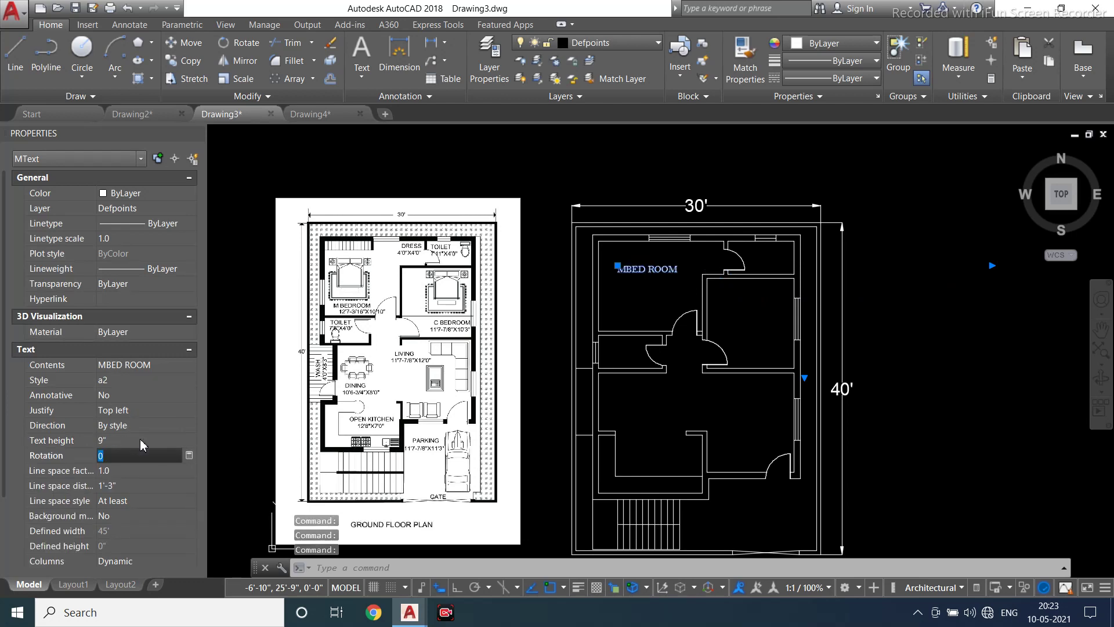
pyautogui.press('Escape')
# Edit the master bedroom label to read "M.BED ROOM"
pyautogui.scroll(5, 442, 319)
pyautogui.moveTo(778, 355)
pyautogui.mouseDown(button='middle')
pyautogui.moveTo(444, 462)
pyautogui.moveTo(564, 460)
pyautogui.mouseUp(button='middle')
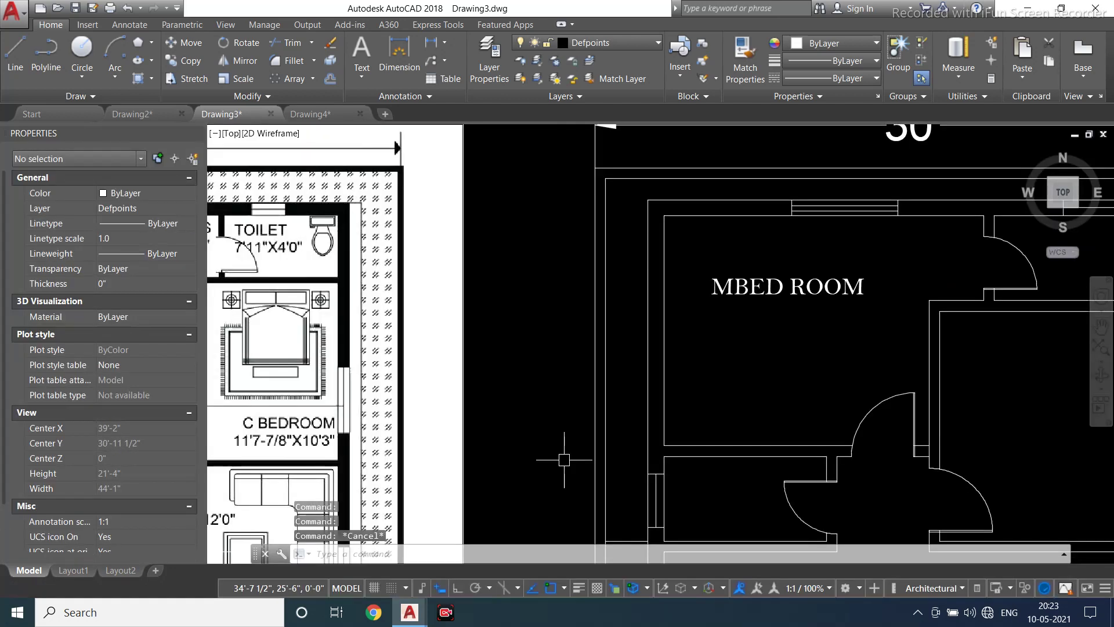
pyautogui.click(723, 288)
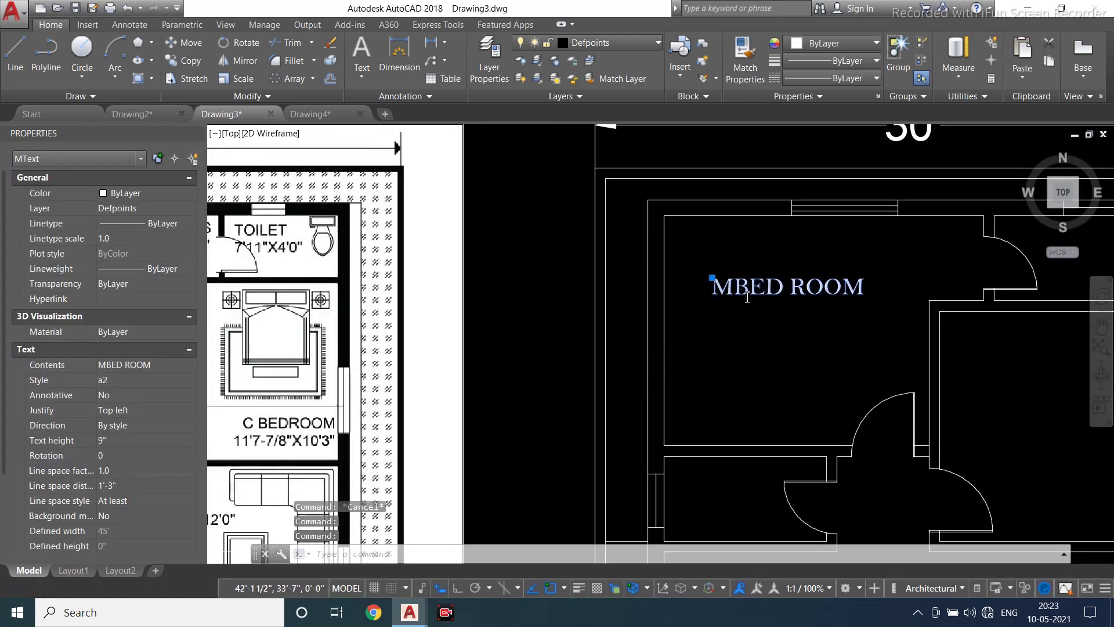
pyautogui.doubleClick(748, 296)
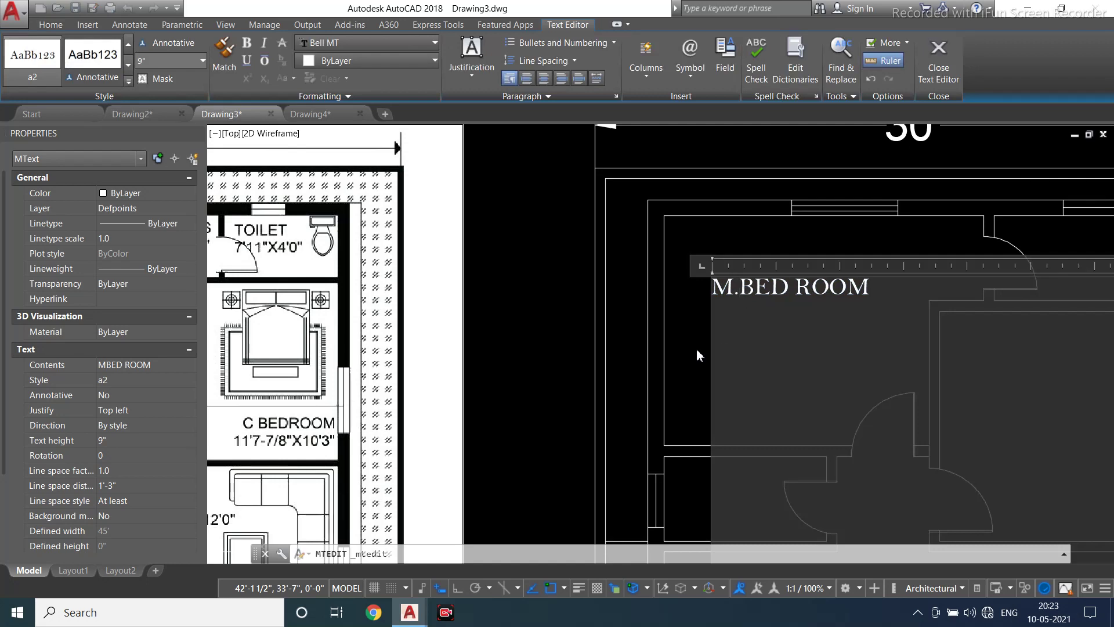
pyautogui.press('Escape')
# Copy the "M.BED ROOM" label into the upper right toilet, the C bedroom and the toilet below the master bedroom
pyautogui.click(794, 287)
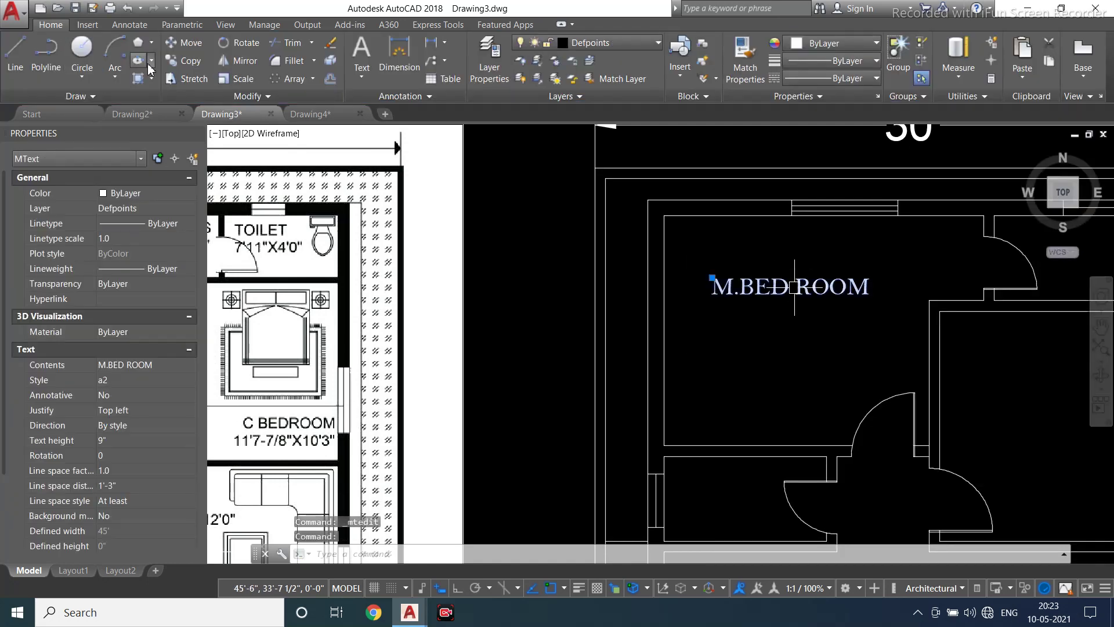
pyautogui.click(185, 65)
pyautogui.click(709, 279)
pyautogui.scroll(-4, 708, 290)
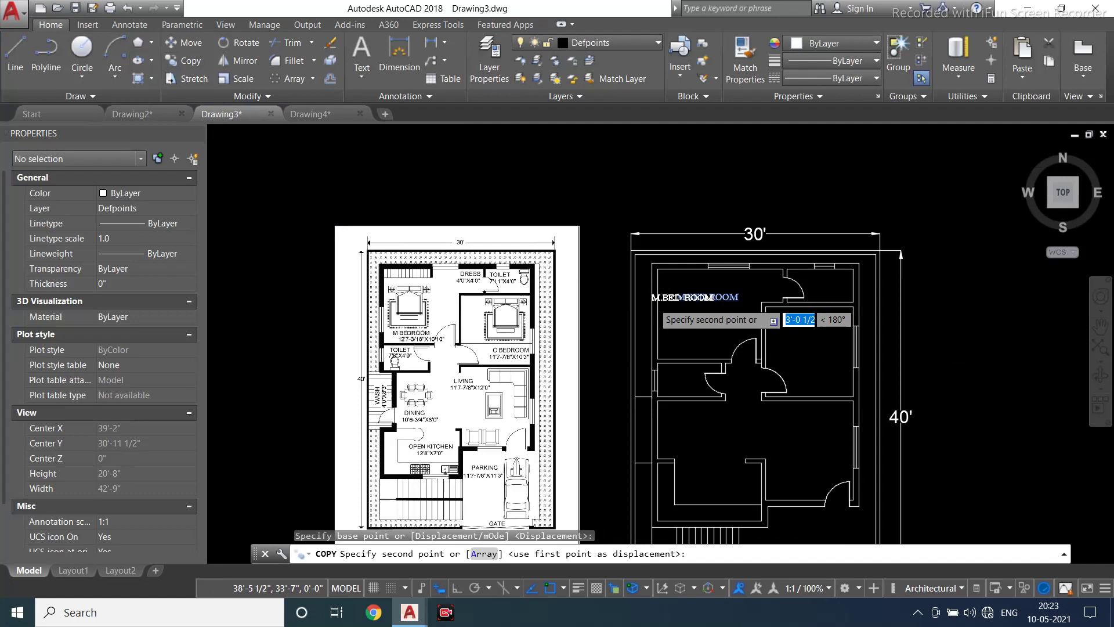
pyautogui.scroll(4, 655, 300)
pyautogui.click(618, 301)
pyautogui.scroll(-4, 639, 275)
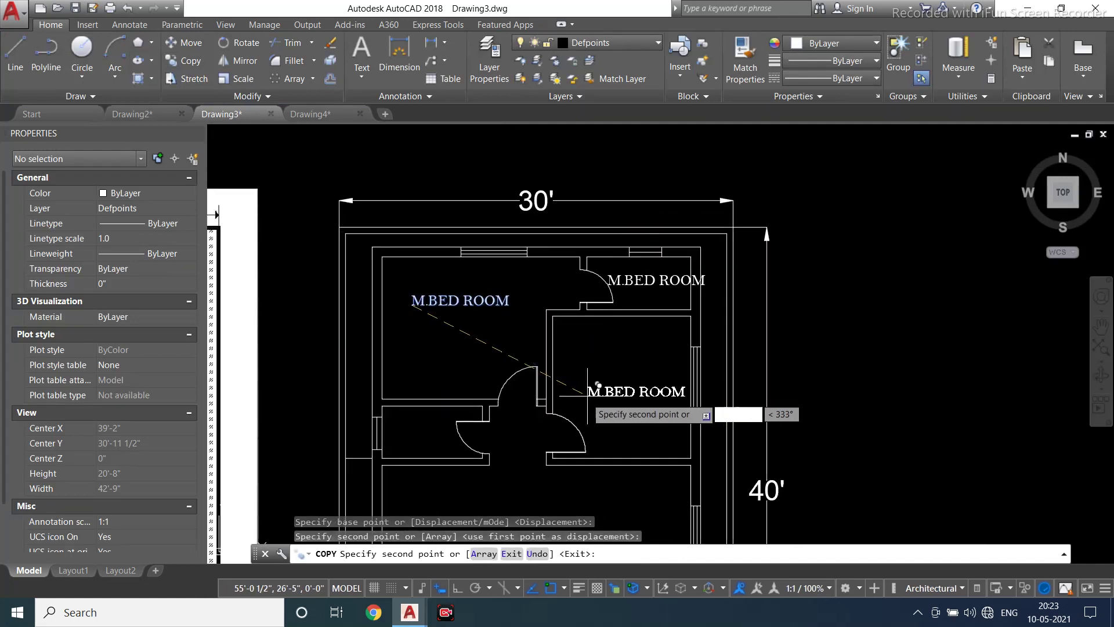
pyautogui.click(591, 406)
pyautogui.moveTo(573, 457); pyautogui.dragTo(644, 296, button='middle')
pyautogui.scroll(4, 482, 273)
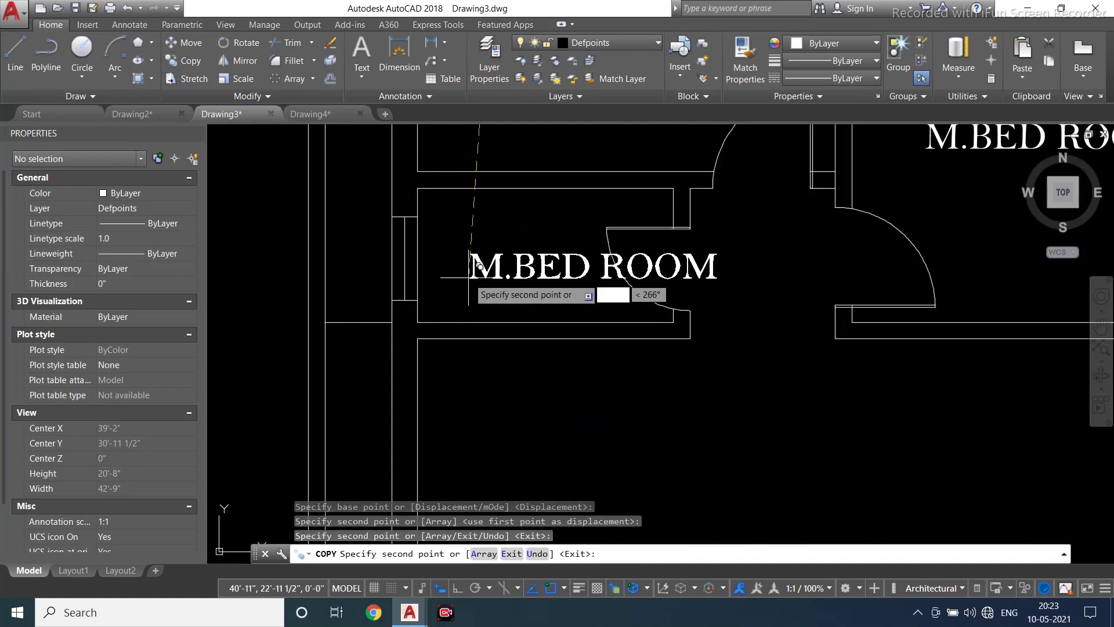
pyautogui.click(474, 265)
# Place further copies of the "M.BED ROOM" label in the living, kitchen, dining, utility and parking areas
pyautogui.scroll(-6, 476, 255)
pyautogui.scroll(4, 570, 327)
pyautogui.click(609, 310)
pyautogui.click(379, 412)
pyautogui.click(359, 277)
pyautogui.moveTo(368, 344); pyautogui.dragTo(570, 369, button='middle')
pyautogui.scroll(2, 357, 262)
pyautogui.click(479, 328)
pyautogui.scroll(-6, 454, 310)
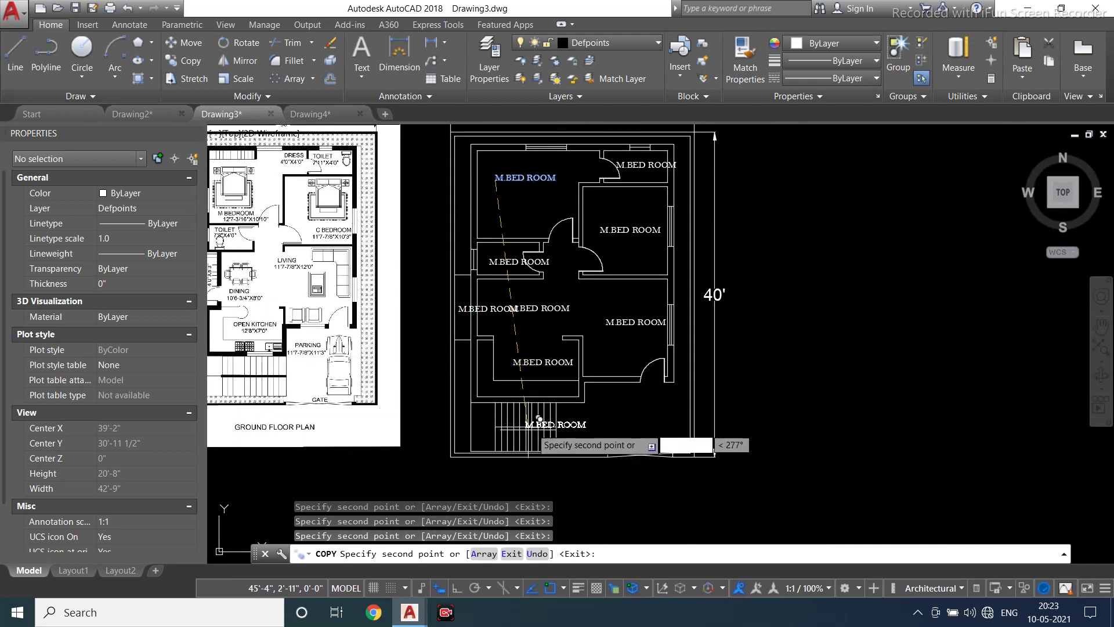
pyautogui.scroll(2, 558, 437)
pyautogui.press('Escape')
# Change the label in the upper right toilet to "A.TOILET"
pyautogui.scroll(-7, 598, 465)
pyautogui.scroll(3, 636, 246)
pyautogui.scroll(2, 637, 247)
pyautogui.click(661, 268)
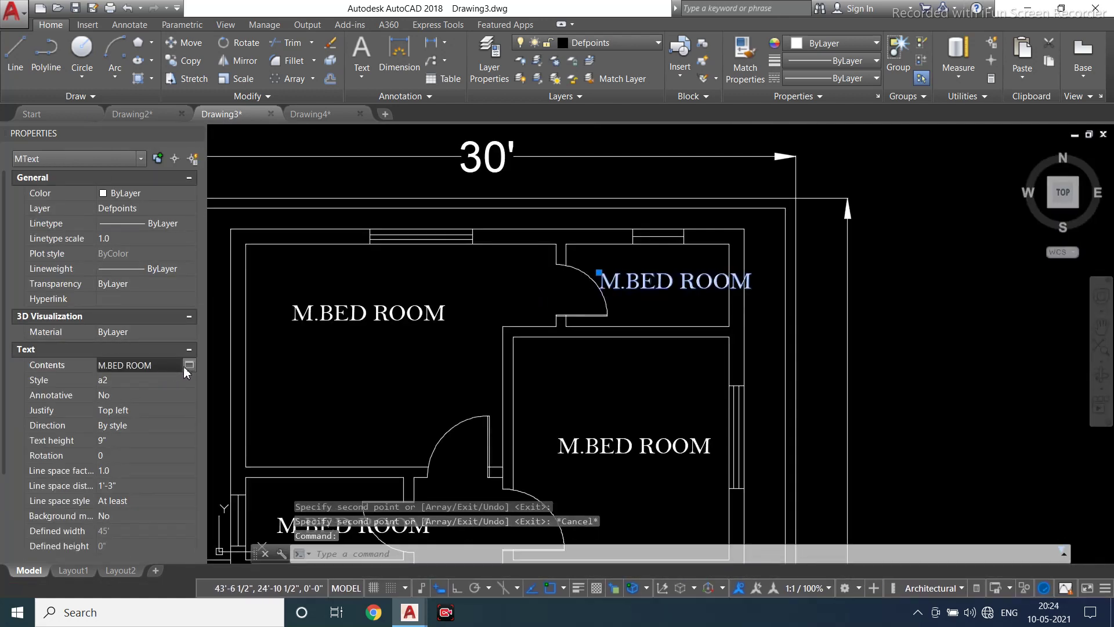
pyautogui.click(185, 366)
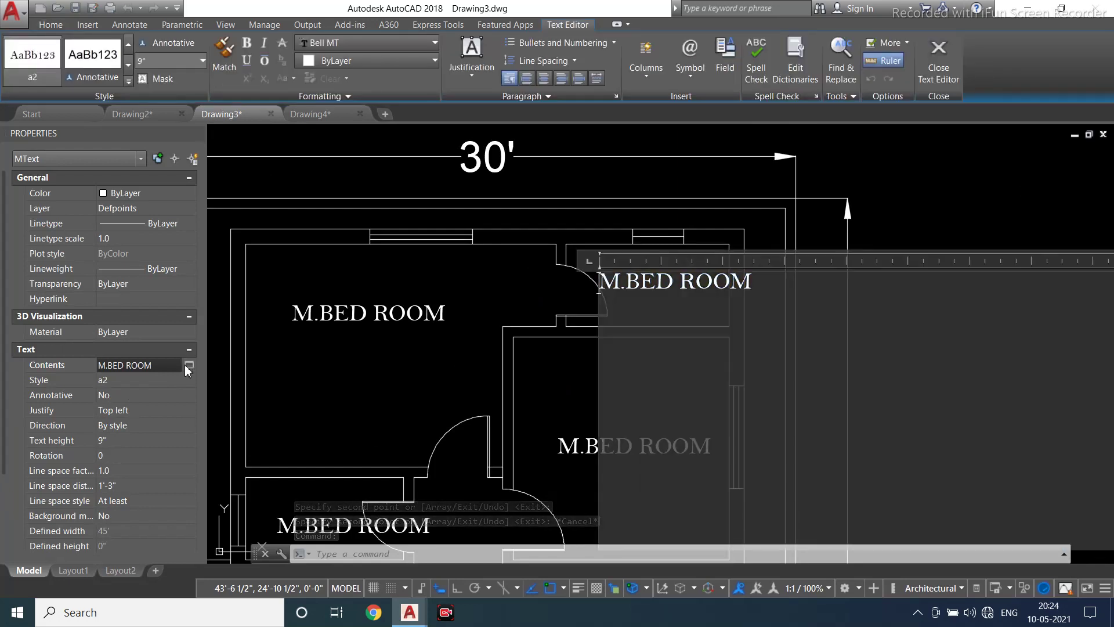
pyautogui.write('A.TOILET')
pyautogui.click(461, 284)
pyautogui.moveTo(587, 349); pyautogui.dragTo(653, 207, button='middle')
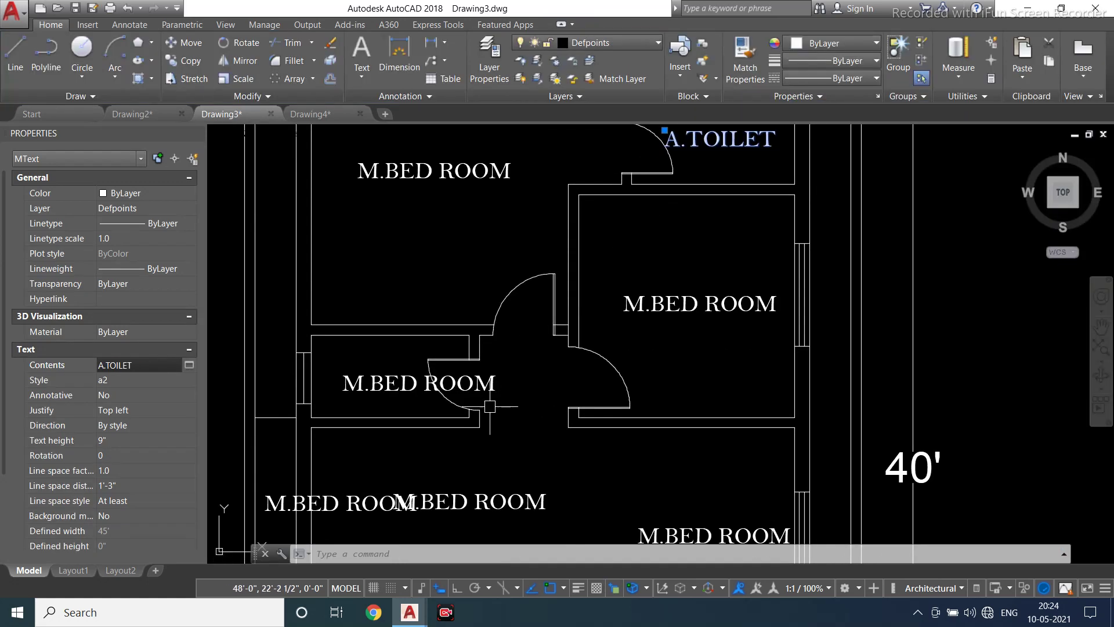
pyautogui.press('Escape')
# Change the label of the toilet below the master bedroom to "C.TOILET" and the C bedroom's label to "C.BED ROOM"
pyautogui.click(354, 390)
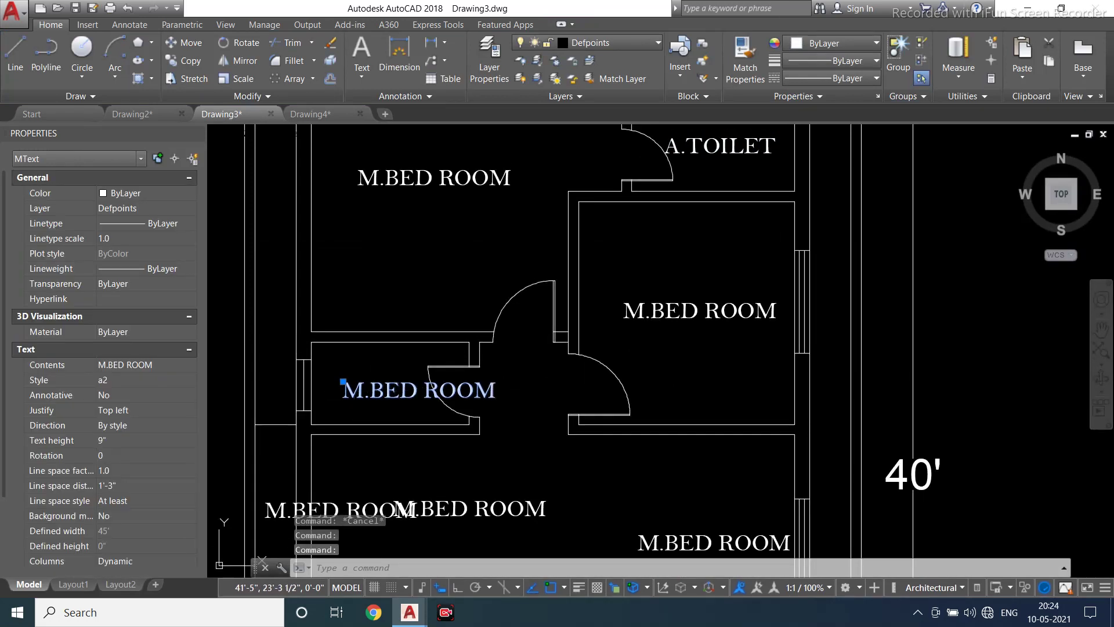
pyautogui.doubleClick(364, 392)
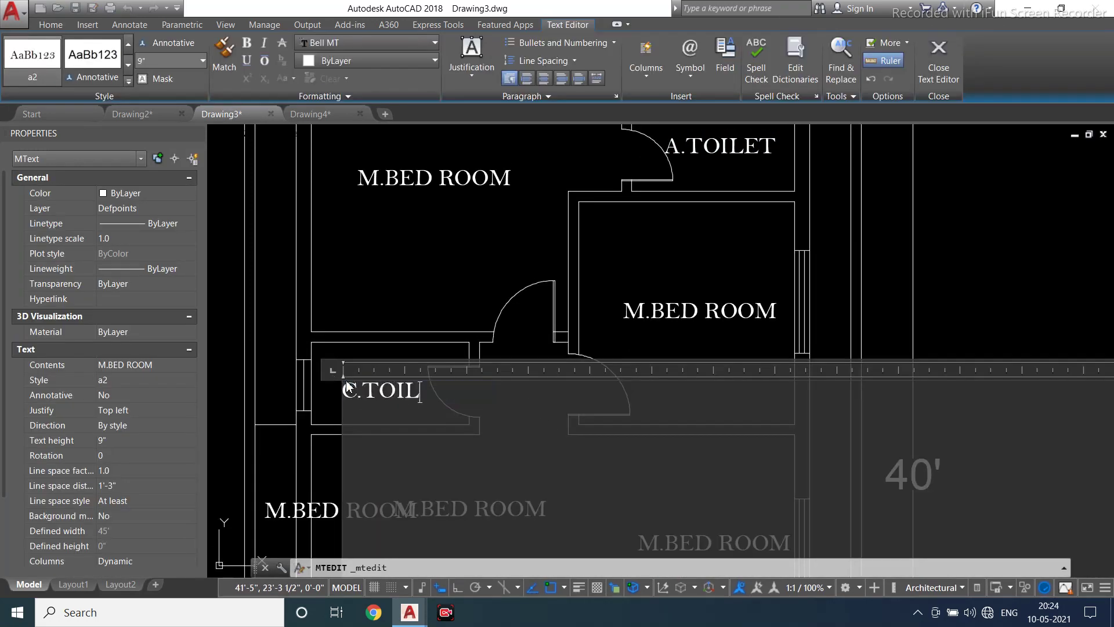
pyautogui.click(798, 432)
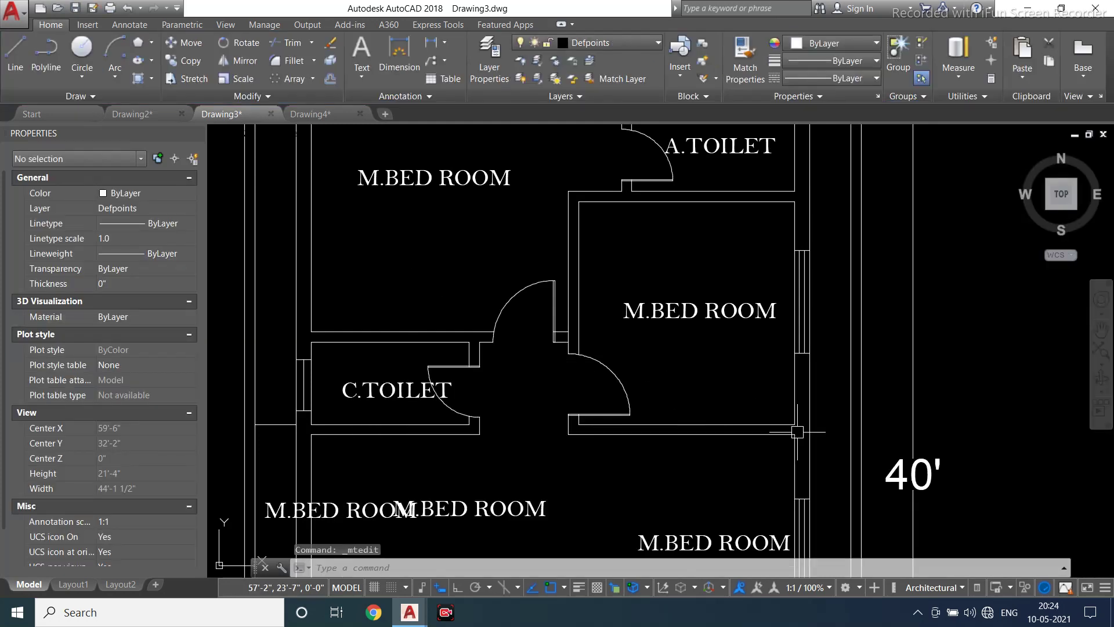
pyautogui.click(707, 322)
pyautogui.doubleClick(646, 310)
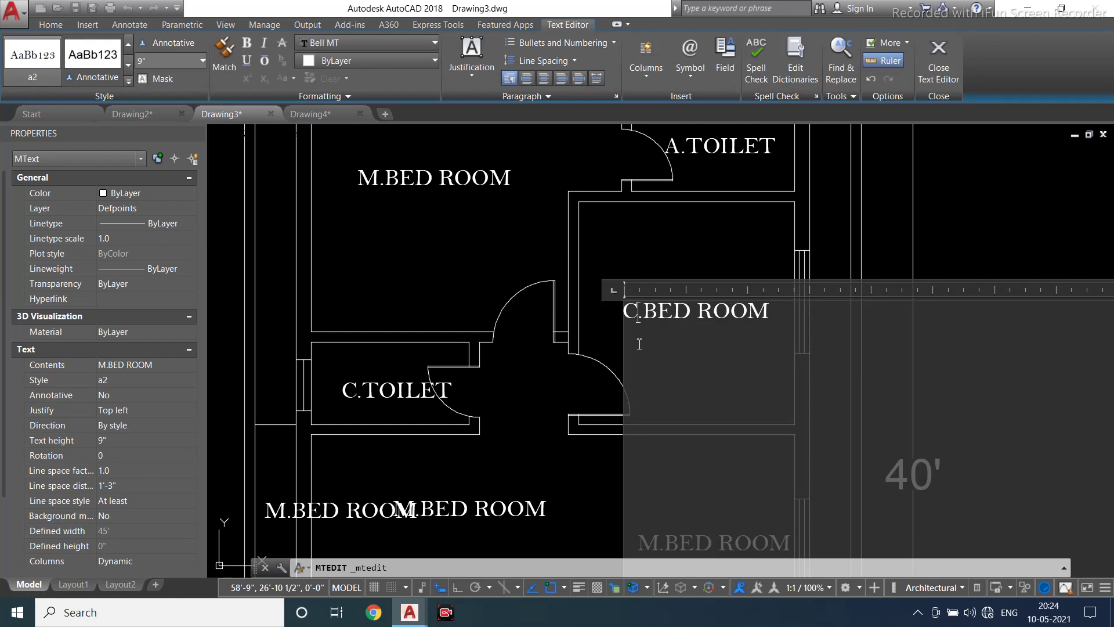
pyautogui.click(598, 372)
# Change the dining area's label to "DINING" and the label overlapping the wash area to "UTILITY"
pyautogui.scroll(-2, 548, 481)
pyautogui.moveTo(548, 482); pyautogui.dragTo(642, 323, button='middle')
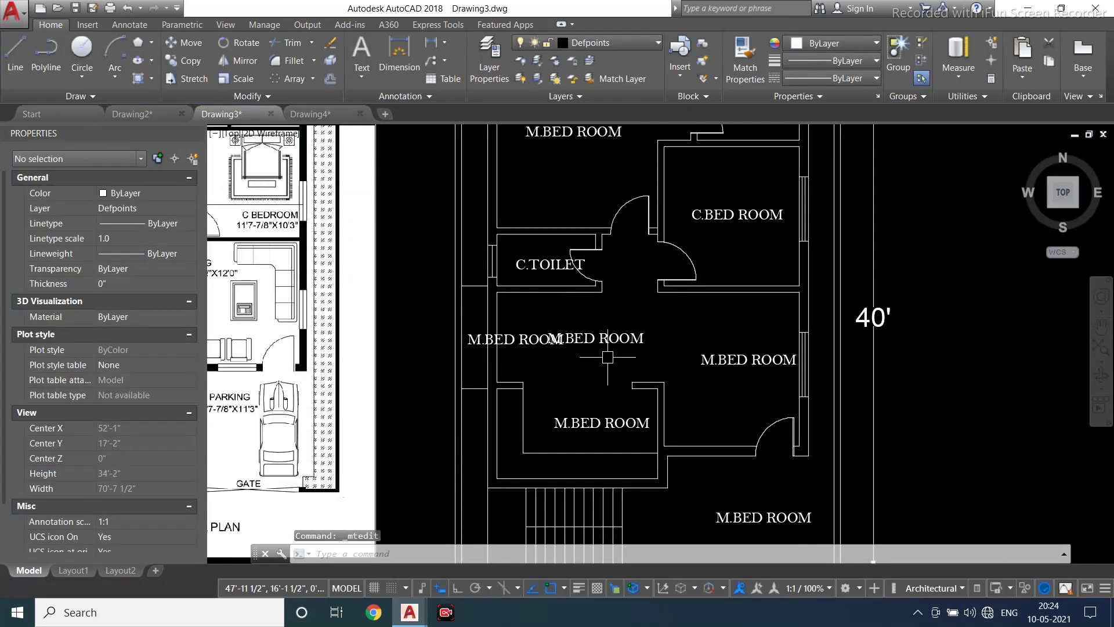
pyautogui.doubleClick(610, 340)
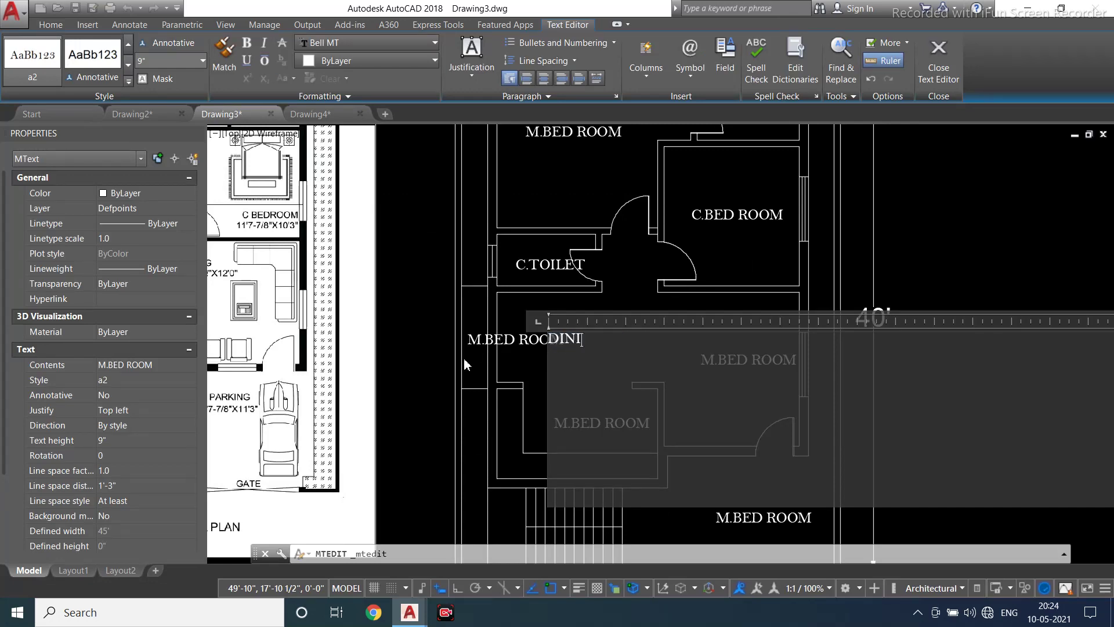
pyautogui.click(489, 368)
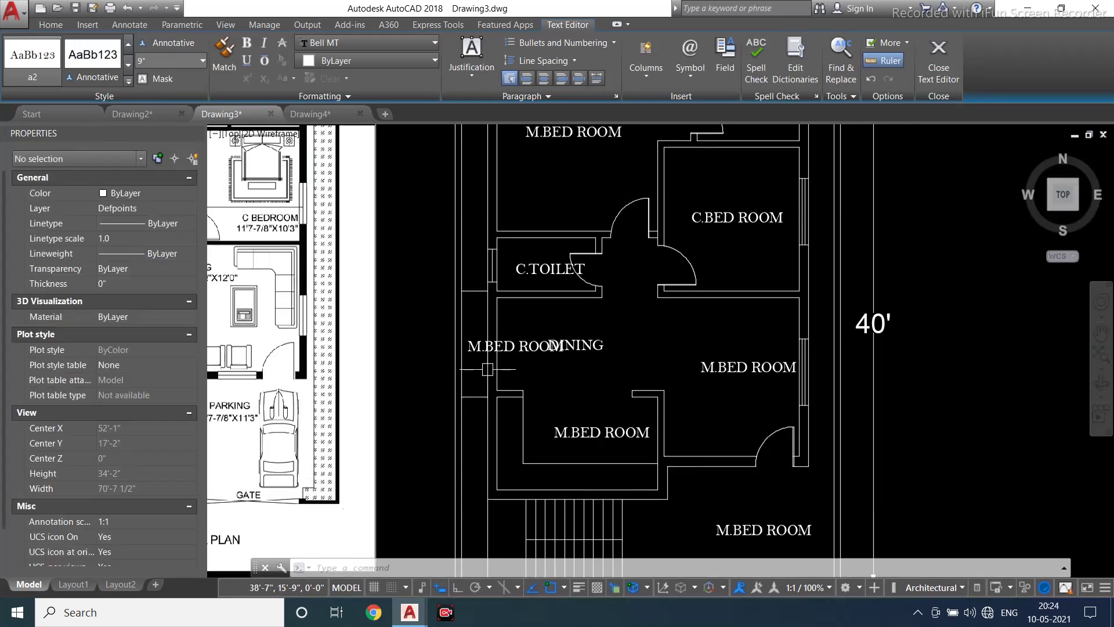
pyautogui.click(487, 328)
pyautogui.press('Escape')
pyautogui.doubleClick(476, 341)
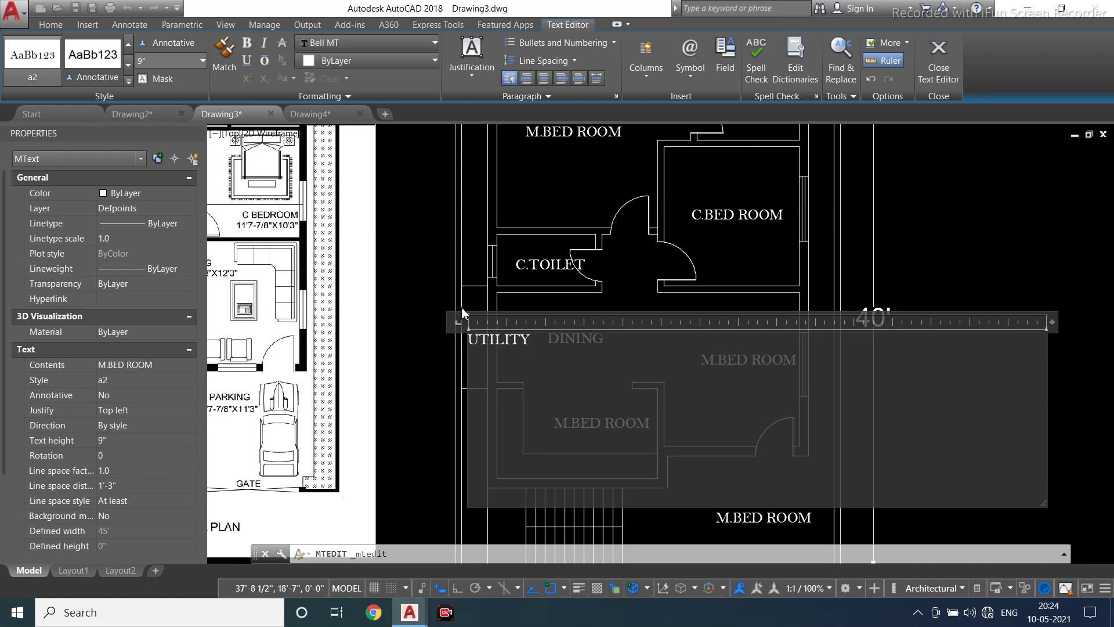
pyautogui.click(563, 317)
# Offset the inner line of the left compound wall beside the utility area by 4' toward the dining area
pyautogui.scroll(2, 514, 359)
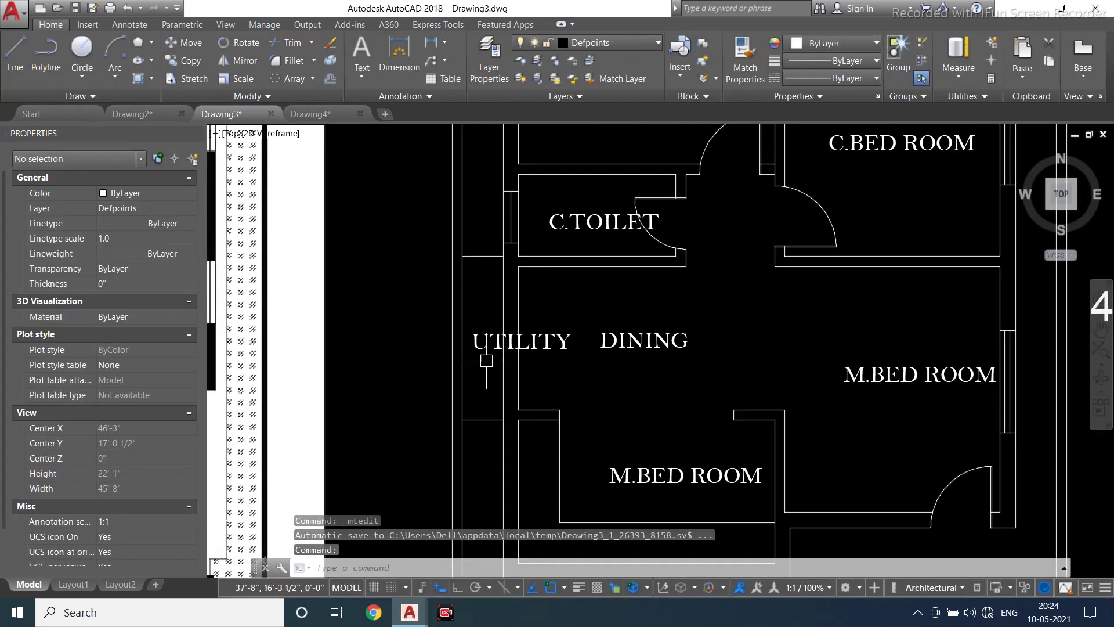
pyautogui.scroll(3, 519, 322)
pyautogui.press('Escape')
pyautogui.press('Escape')
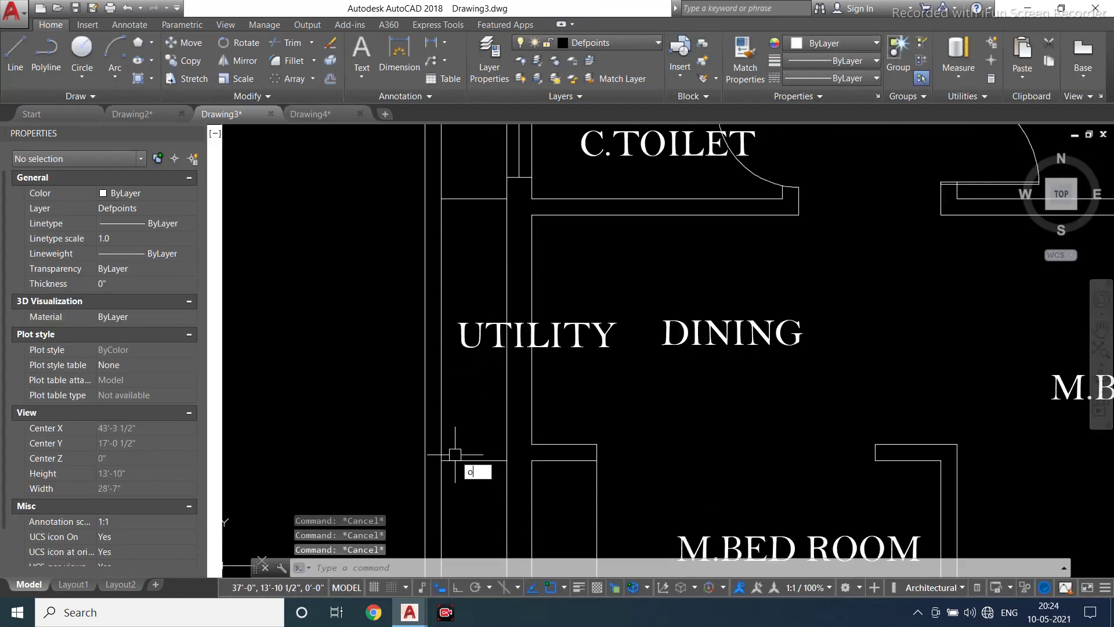
pyautogui.press('Return')
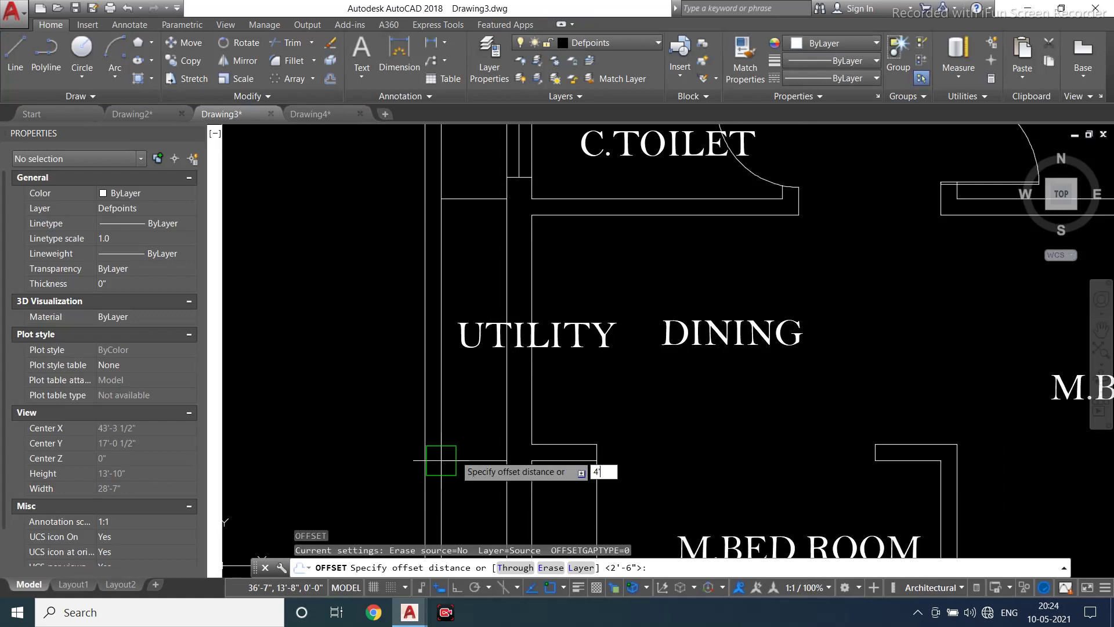
pyautogui.press('Return')
pyautogui.click(442, 398)
pyautogui.click(522, 416)
pyautogui.press('Escape')
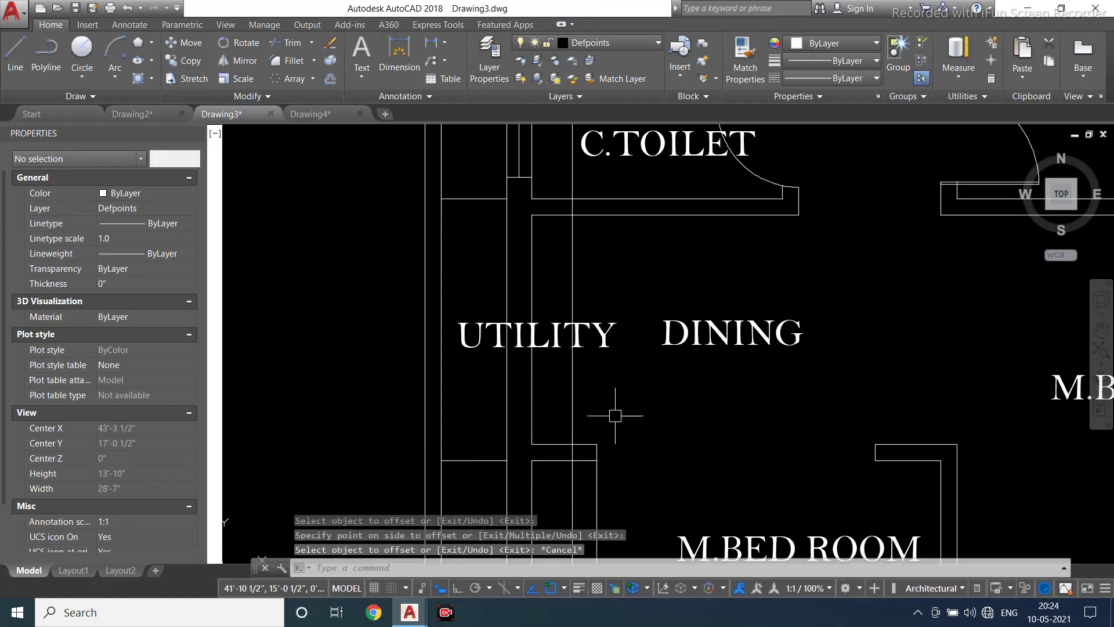
# Trim the new offset line where it crosses the dining area's upper and lower walls
pyautogui.press('Escape')
pyautogui.write('tr')
pyautogui.press('Return')
pyautogui.press('Return')
pyautogui.scroll(2, 571, 256)
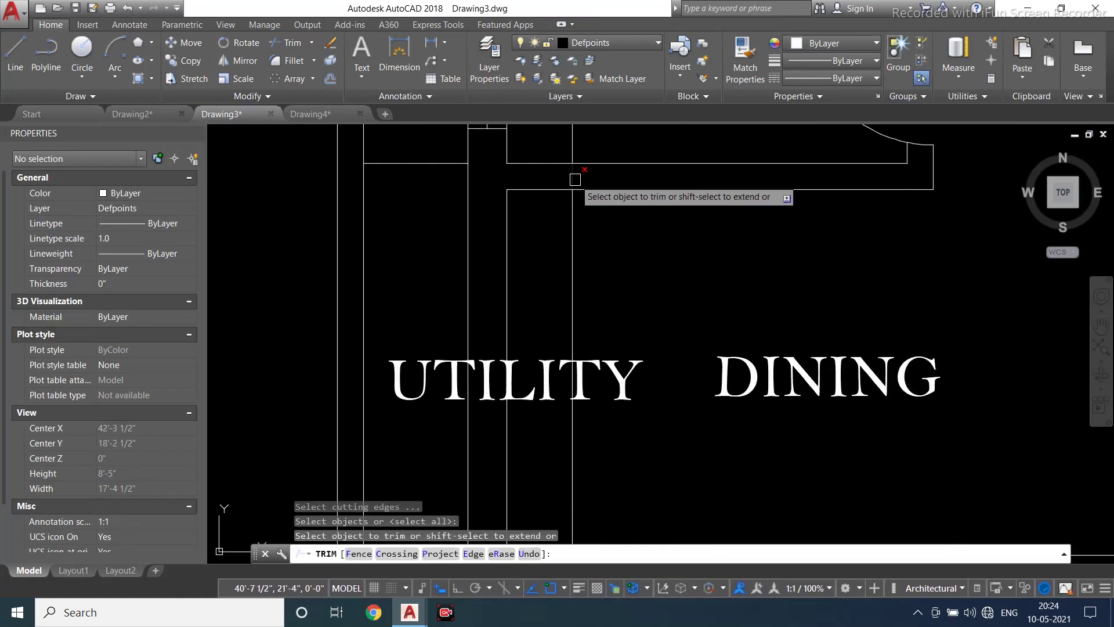
pyautogui.scroll(-1, 575, 180)
pyautogui.scroll(1, 577, 348)
pyautogui.scroll(-2, 580, 458)
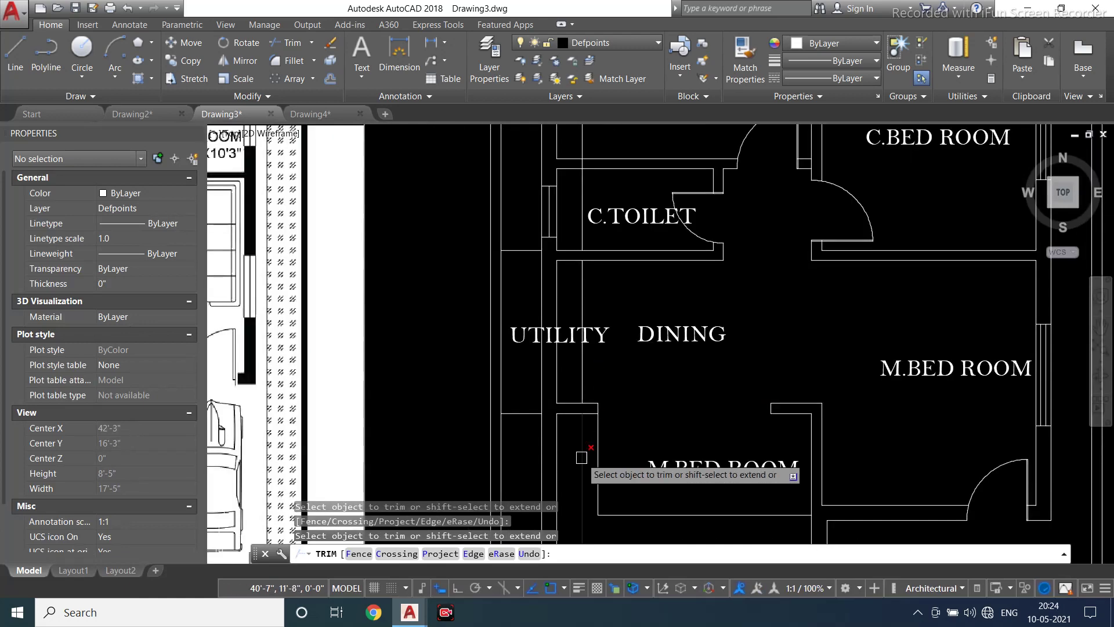
# Delete the leftover pieces of the offset line running through the C.TOILET and the room below the dining area
pyautogui.press('Escape')
pyautogui.click(582, 454)
pyautogui.click(582, 203)
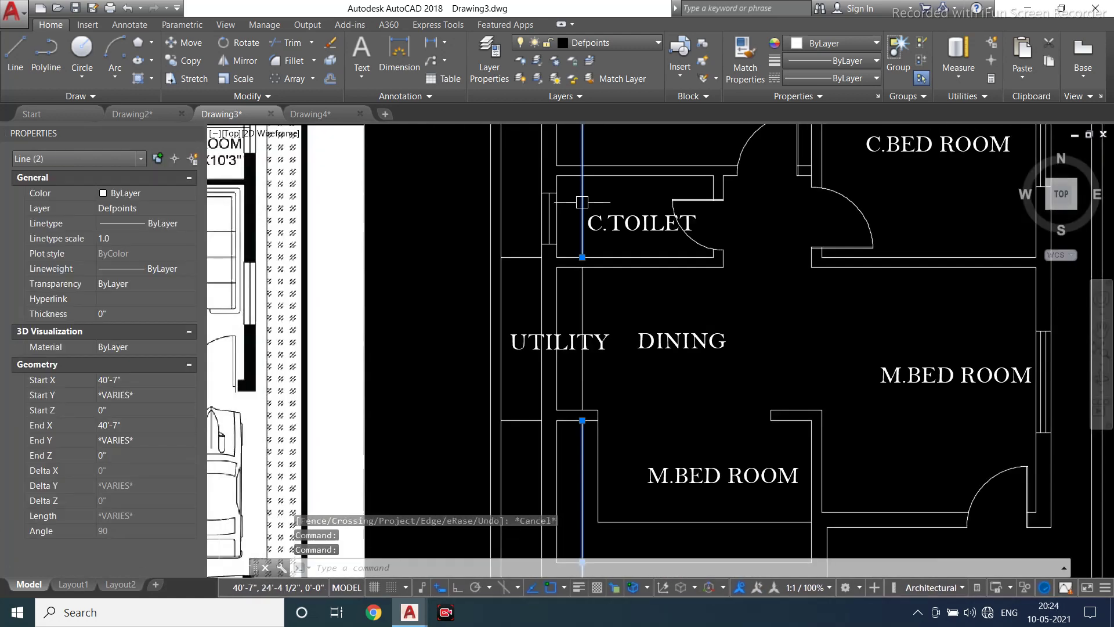
pyautogui.press('Delete')
pyautogui.scroll(2, 528, 297)
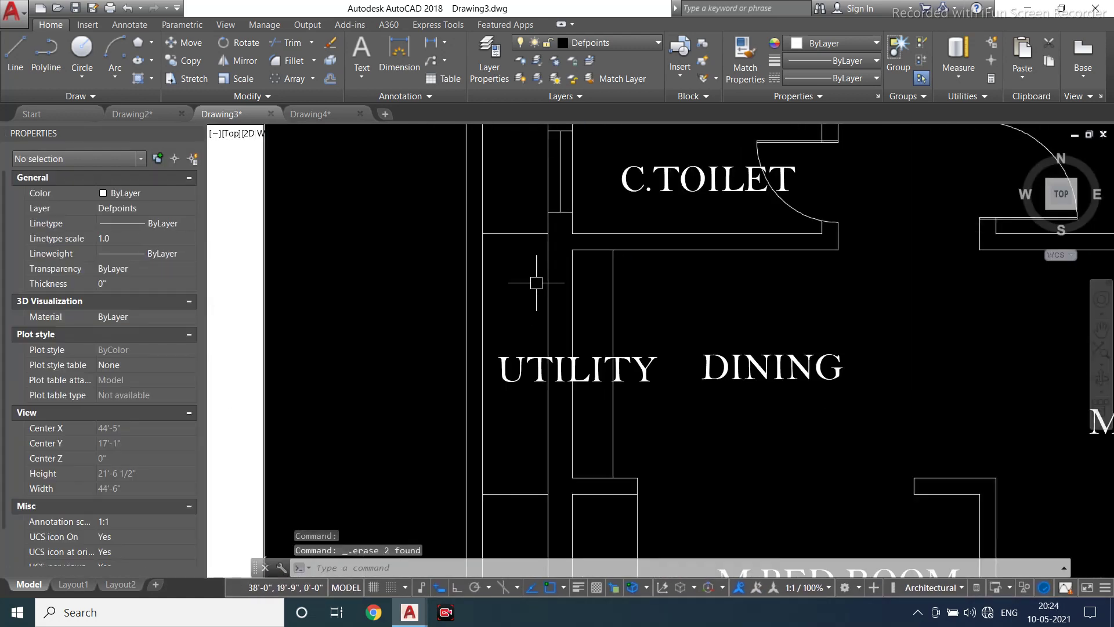
# Extend the wall lines above and below the dining area across to the outer wall line beside the utility
pyautogui.click(584, 287)
pyautogui.press('Escape')
pyautogui.press('Escape')
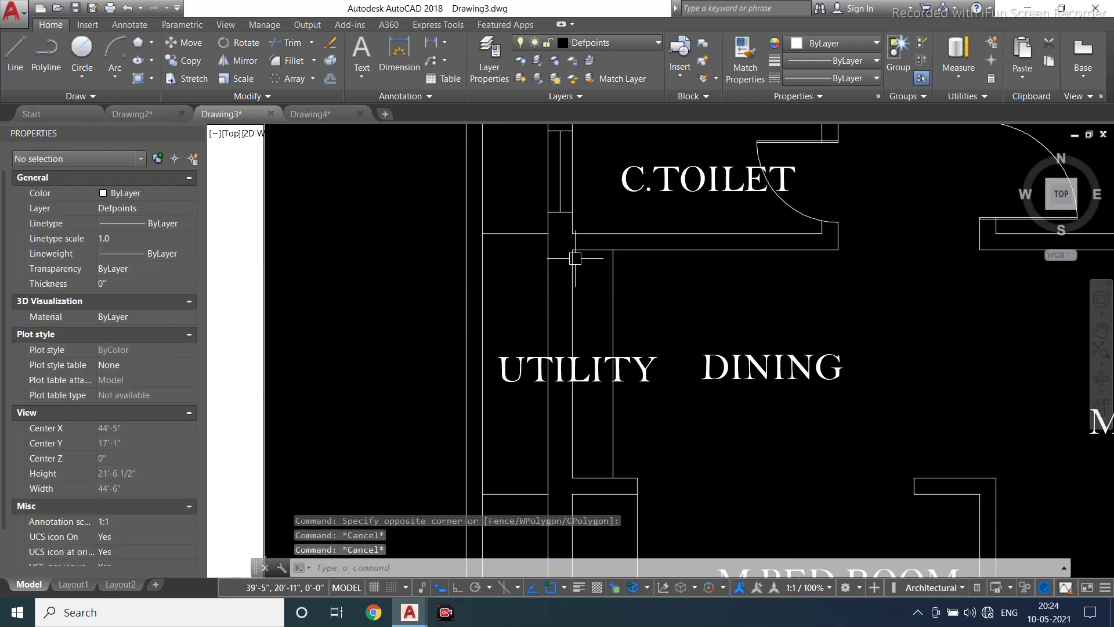
pyautogui.press('Return')
pyautogui.press('Return')
pyautogui.click(592, 250)
pyautogui.click(585, 479)
pyautogui.press('Escape')
pyautogui.press('Escape')
pyautogui.press('Escape')
pyautogui.scroll(4, 577, 470)
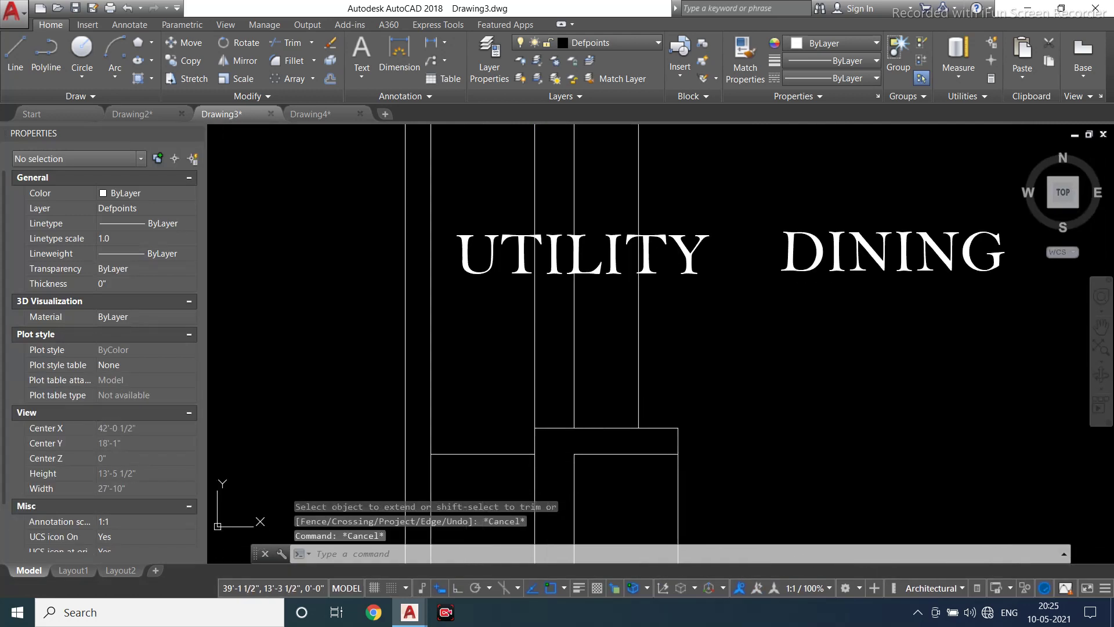
pyautogui.scroll(-4, 548, 455)
pyautogui.click(561, 406)
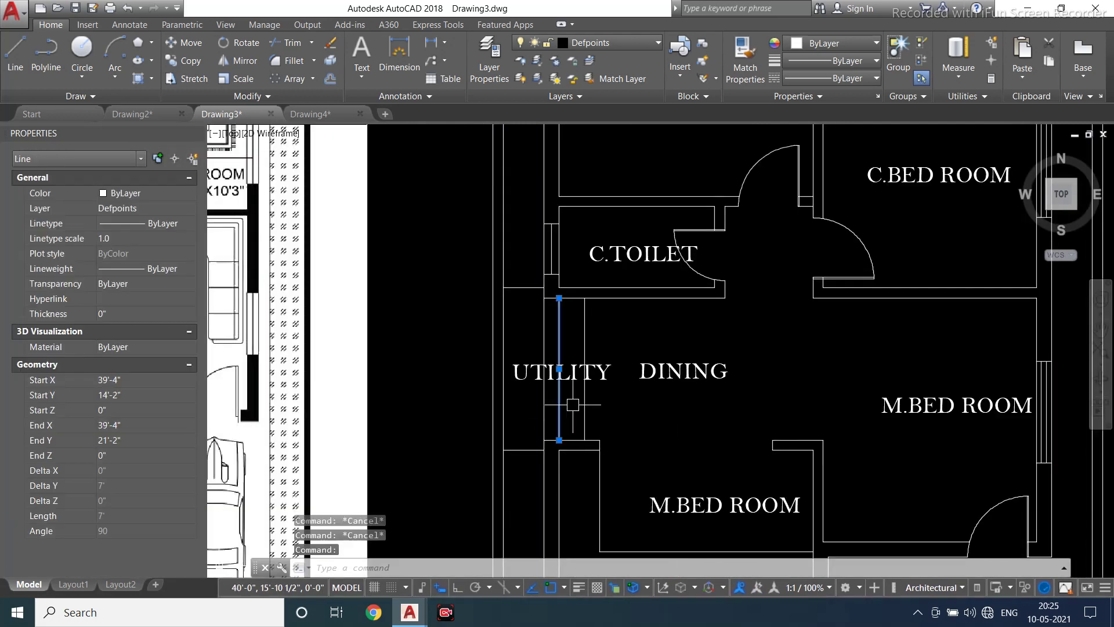
pyautogui.press('Return')
pyautogui.press('Escape')
pyautogui.write('o')
pyautogui.press('Return')
pyautogui.press('Escape')
pyautogui.write('"')
pyautogui.press('Return')
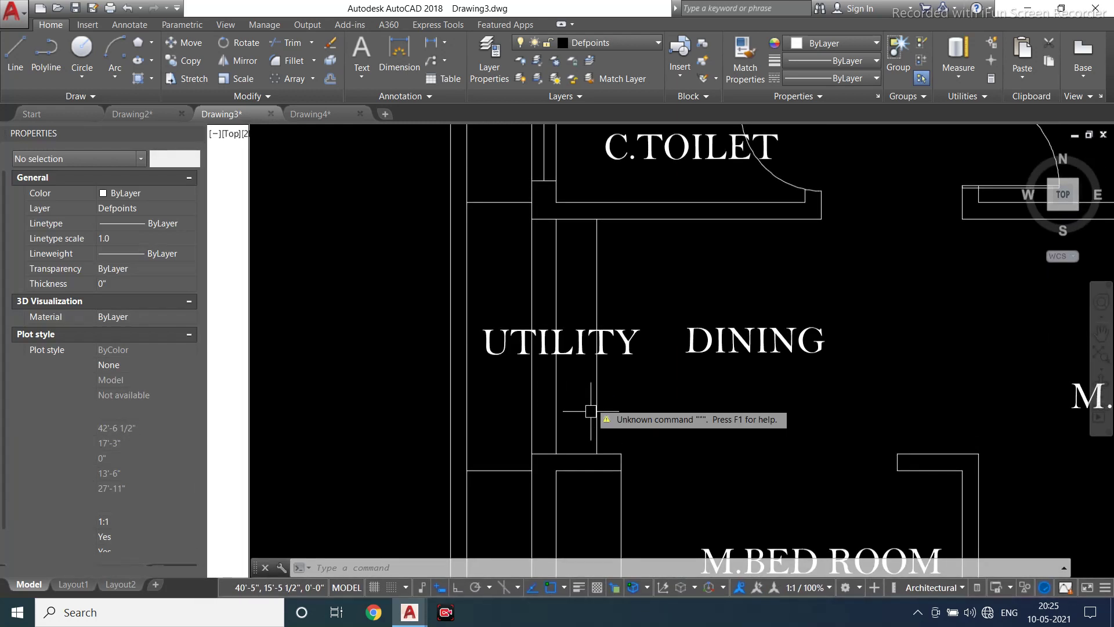
pyautogui.press('Escape')
# Offset the new utility wall line by 9" toward the dining area
pyautogui.press('Return')
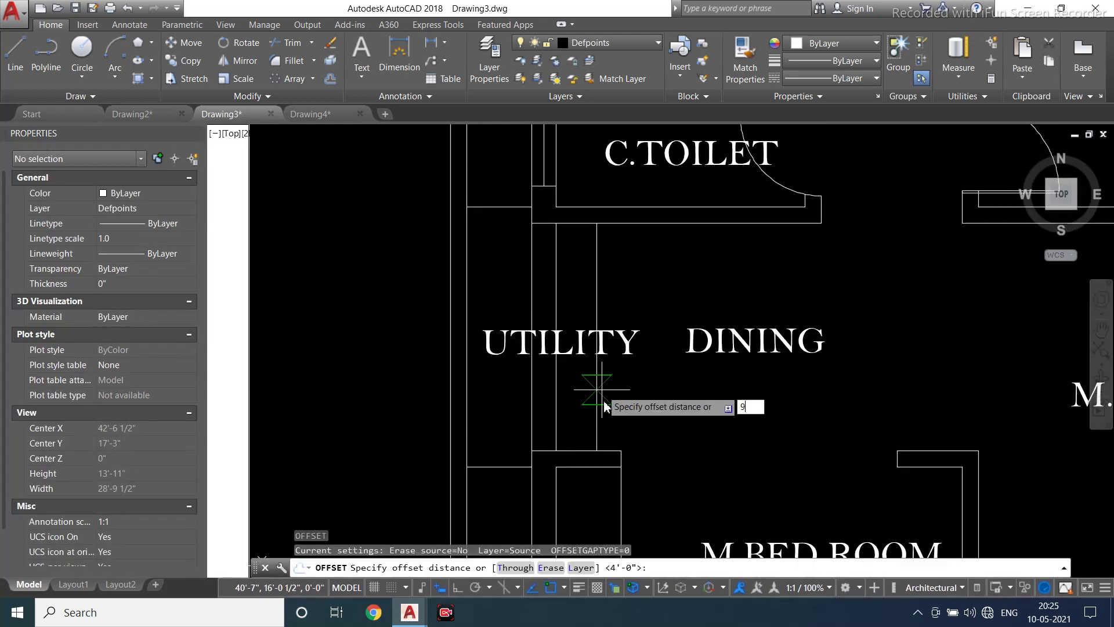
pyautogui.write('9')
pyautogui.press('Return')
pyautogui.click(597, 394)
pyautogui.click(638, 401)
pyautogui.press('Escape')
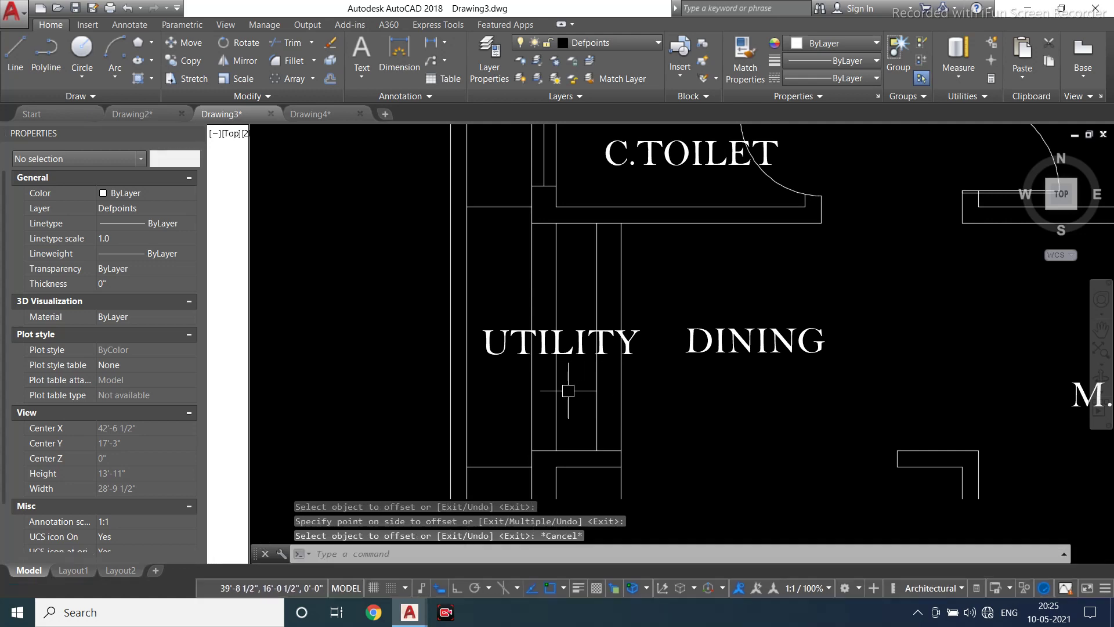
# Delete the old inner wall line between the utility and dining areas
pyautogui.click(568, 390)
pyautogui.press('Escape')
pyautogui.click(567, 403)
pyautogui.click(548, 412)
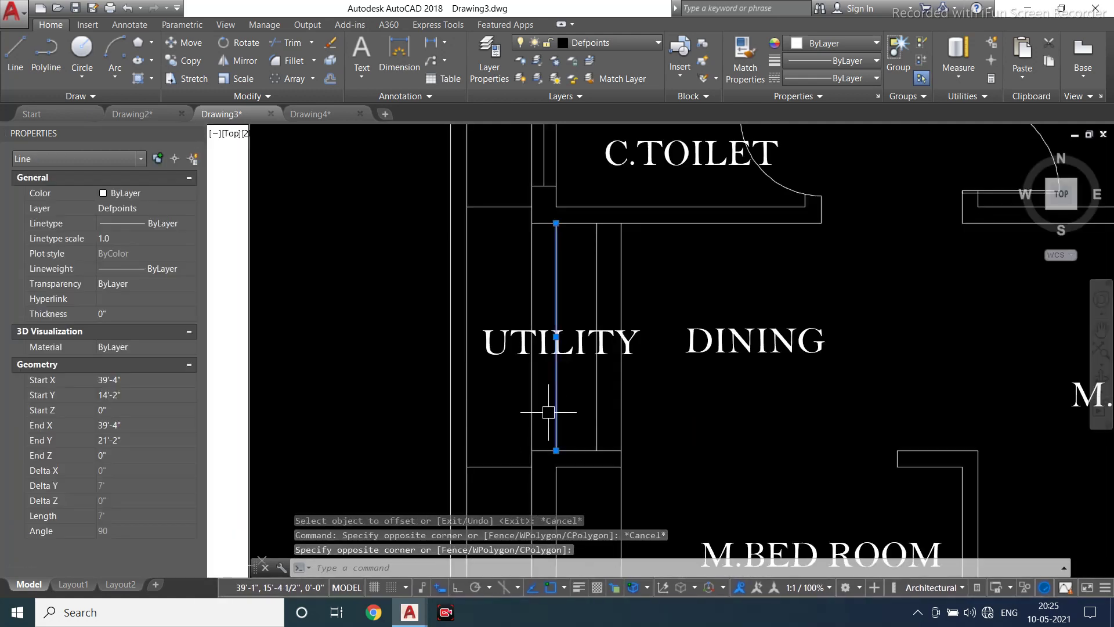
pyautogui.press('Delete')
# Trim the old outer wall line out of the utility area and delete its leftover piece across the UTILITY label
pyautogui.write('tr')
pyautogui.press('Return')
pyautogui.press('Return')
pyautogui.click(552, 394)
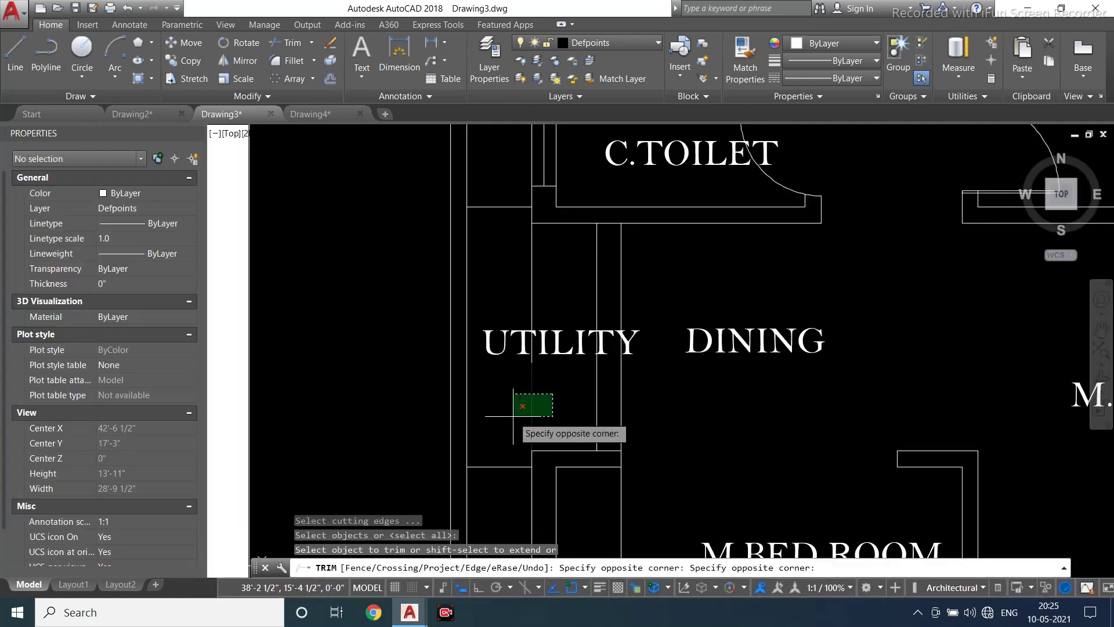
pyautogui.click(513, 416)
pyautogui.click(533, 252)
pyautogui.press('Escape')
pyautogui.scroll(3, 542, 337)
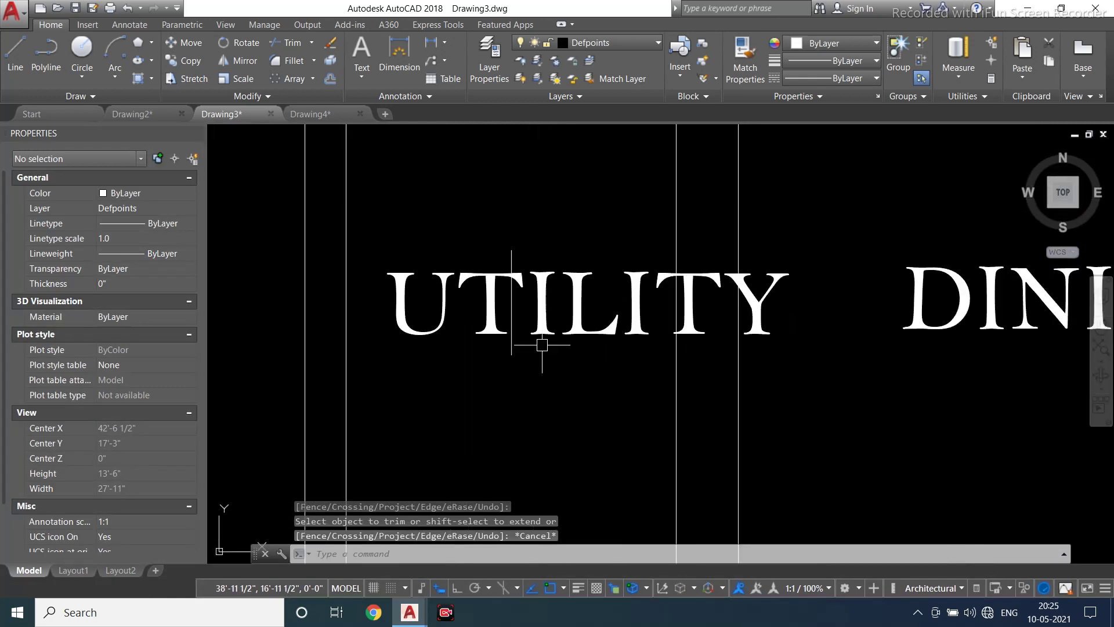
pyautogui.click(516, 334)
pyautogui.click(514, 325)
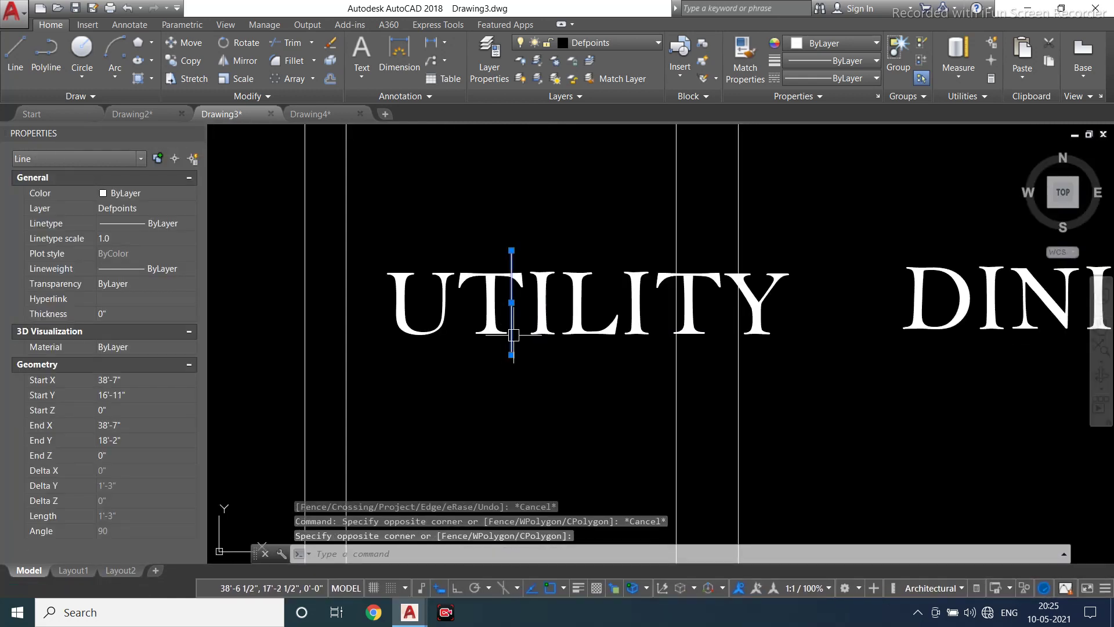
pyautogui.press('Delete')
pyautogui.scroll(-5, 525, 336)
pyautogui.click(546, 332)
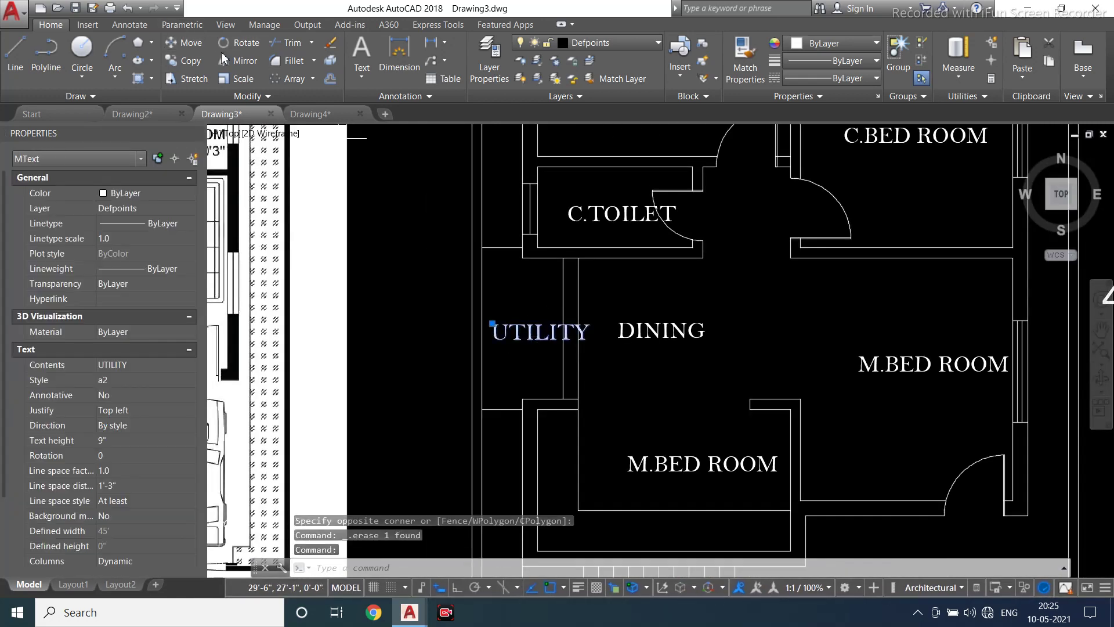
pyautogui.click(248, 49)
pyautogui.click(493, 339)
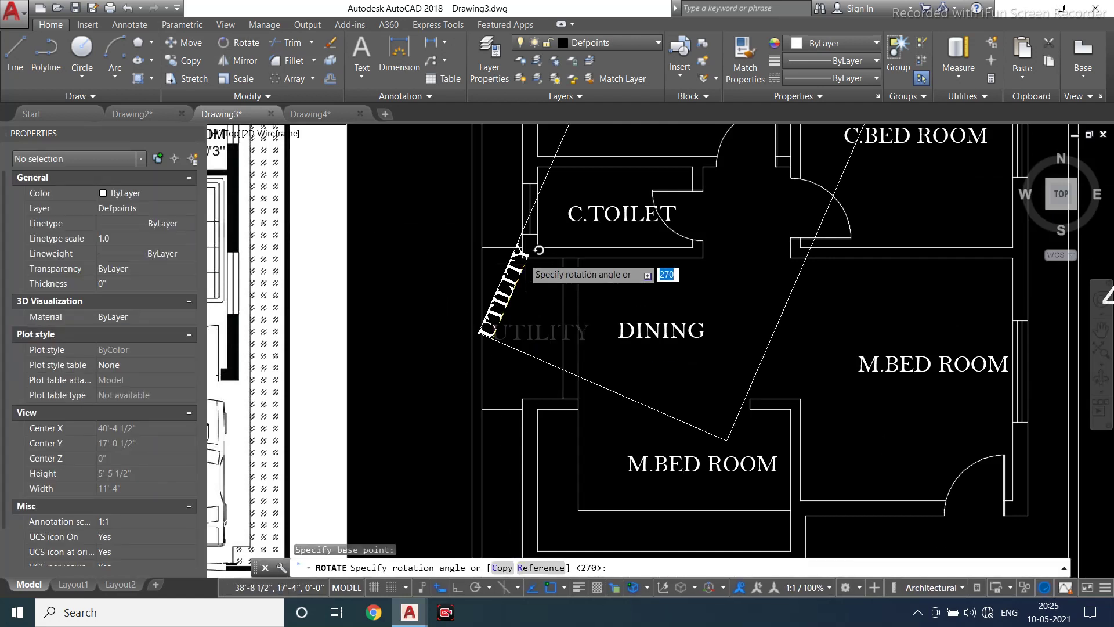
pyautogui.press('Escape')
# Set the UTILITY label's text height to 6"
pyautogui.click(499, 330)
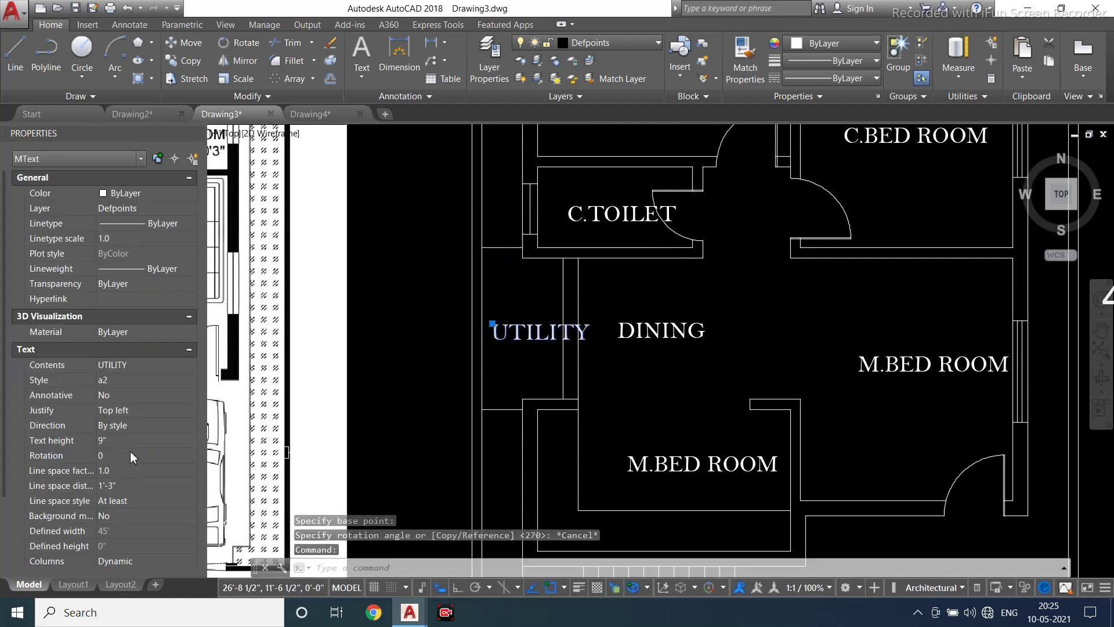
pyautogui.click(136, 440)
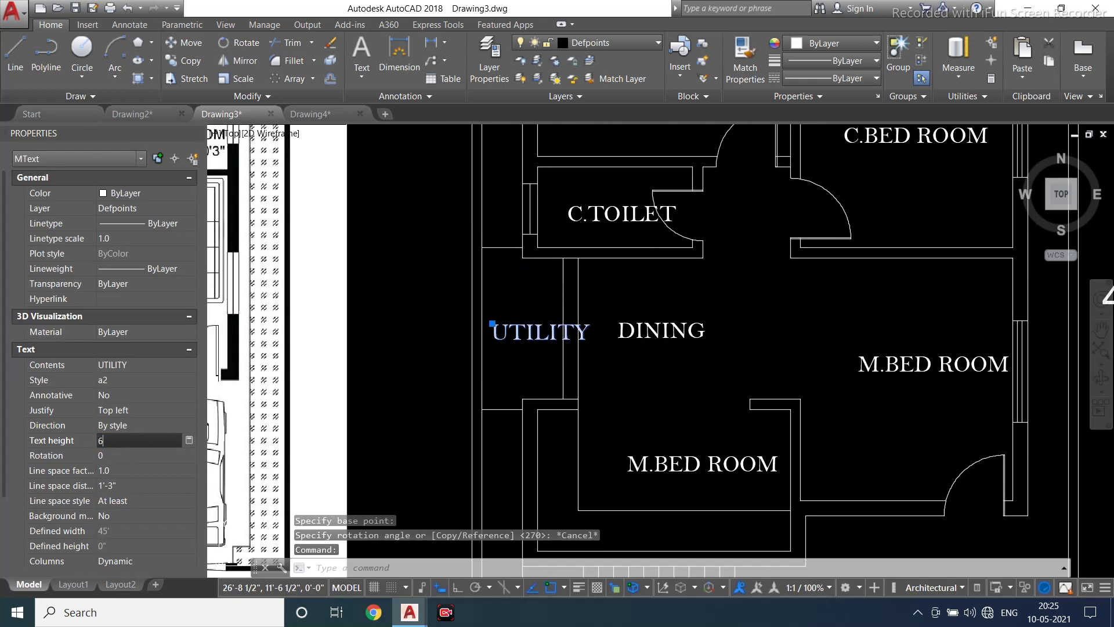
pyautogui.write('6')
pyautogui.press('Tab')
pyautogui.press('Escape')
pyautogui.scroll(-4, 569, 346)
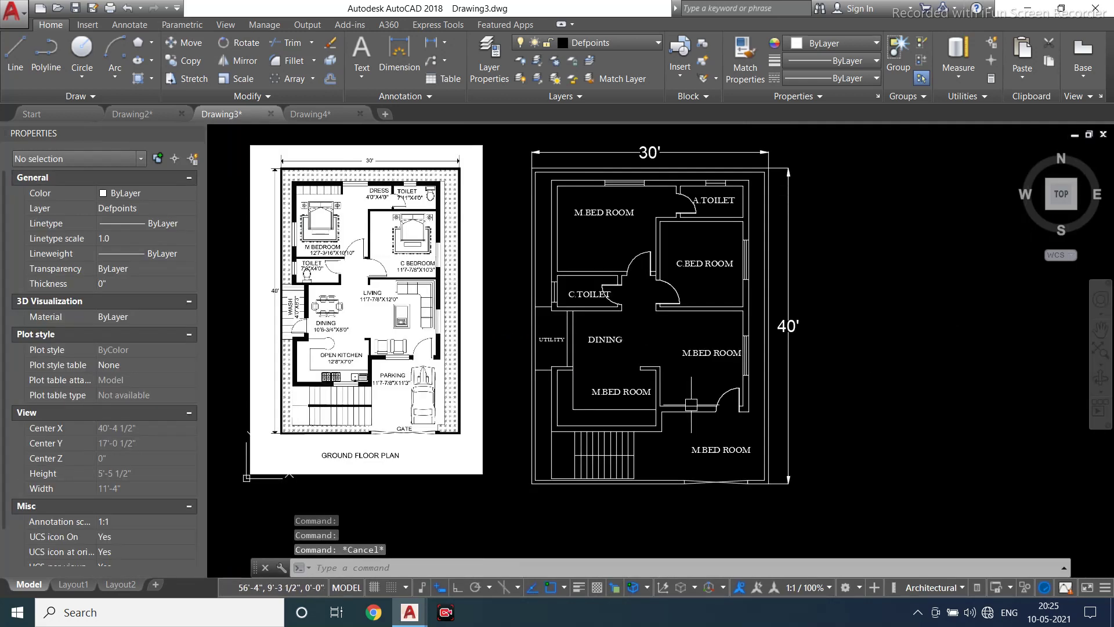
# Change the label in the room below the dining area to "KITCHEN"
pyautogui.click(621, 392)
pyautogui.doubleClick(640, 391)
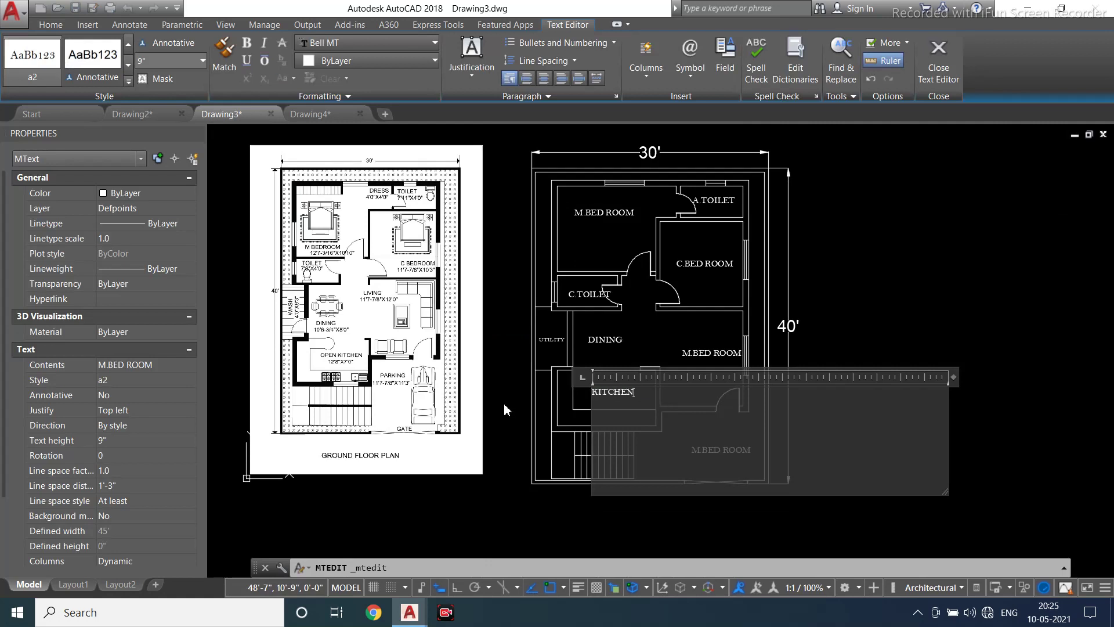
pyautogui.click(697, 338)
# Change the label in the room beside the dining area to "LIVING ROOM"
pyautogui.scroll(2, 693, 350)
pyautogui.click(692, 370)
pyautogui.click(699, 358)
pyautogui.click(699, 357)
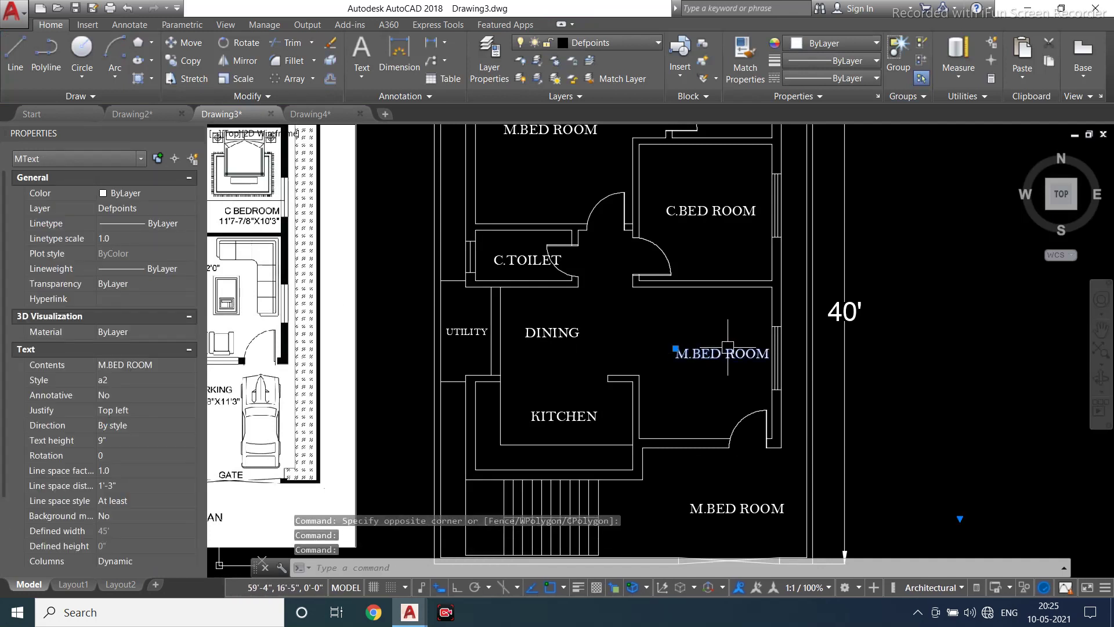
pyautogui.doubleClick(699, 357)
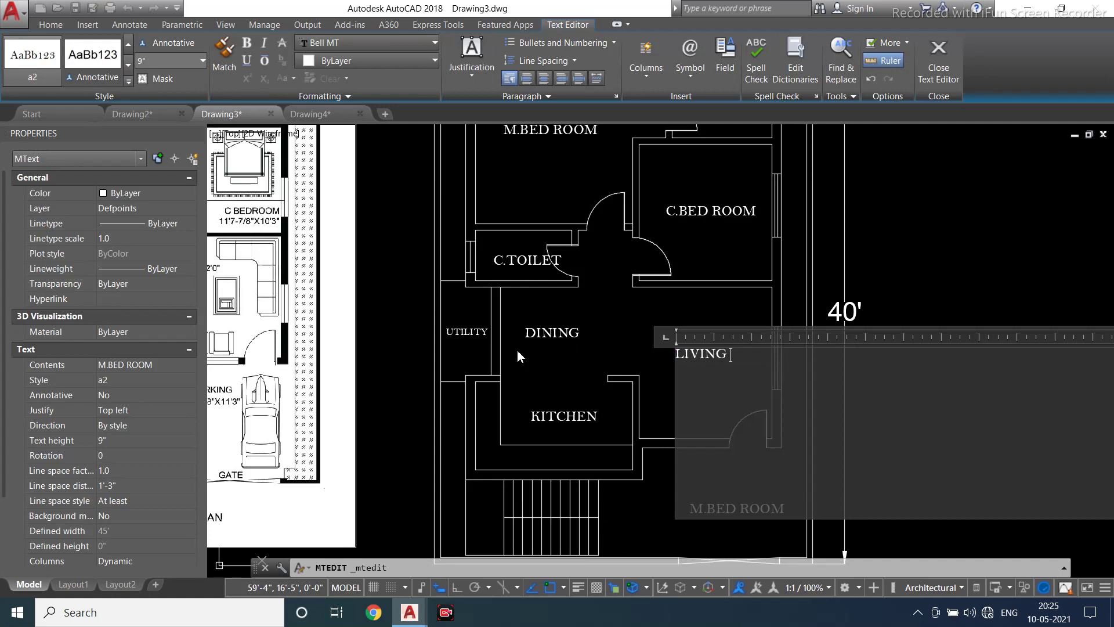
pyautogui.click(545, 335)
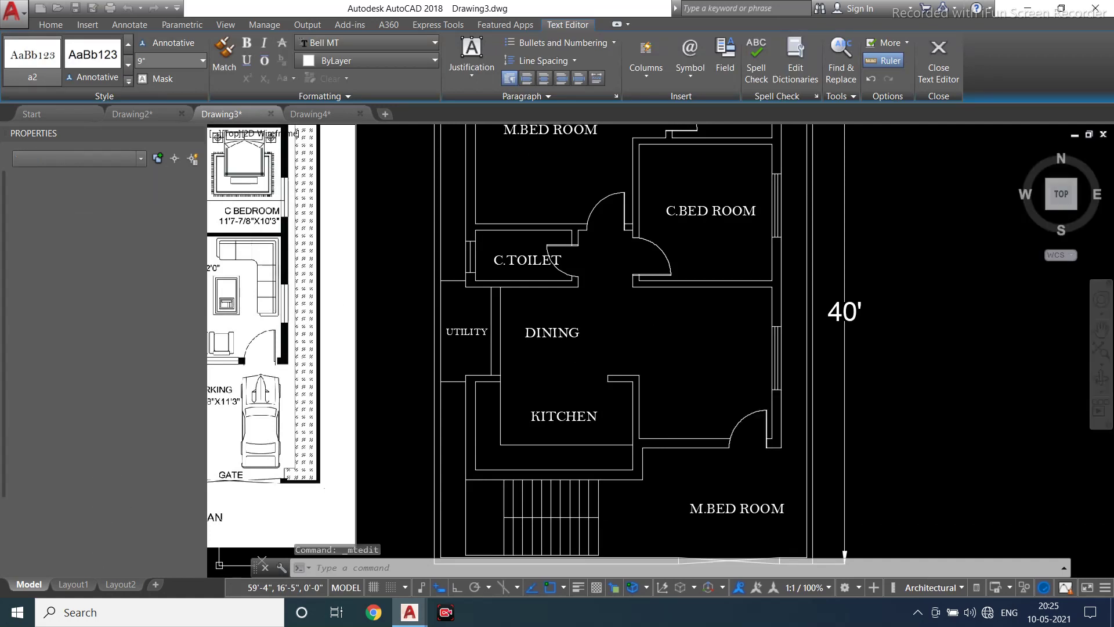
# Move the LIVING ROOM label away from the window wall toward the middle of its room
pyautogui.click(738, 353)
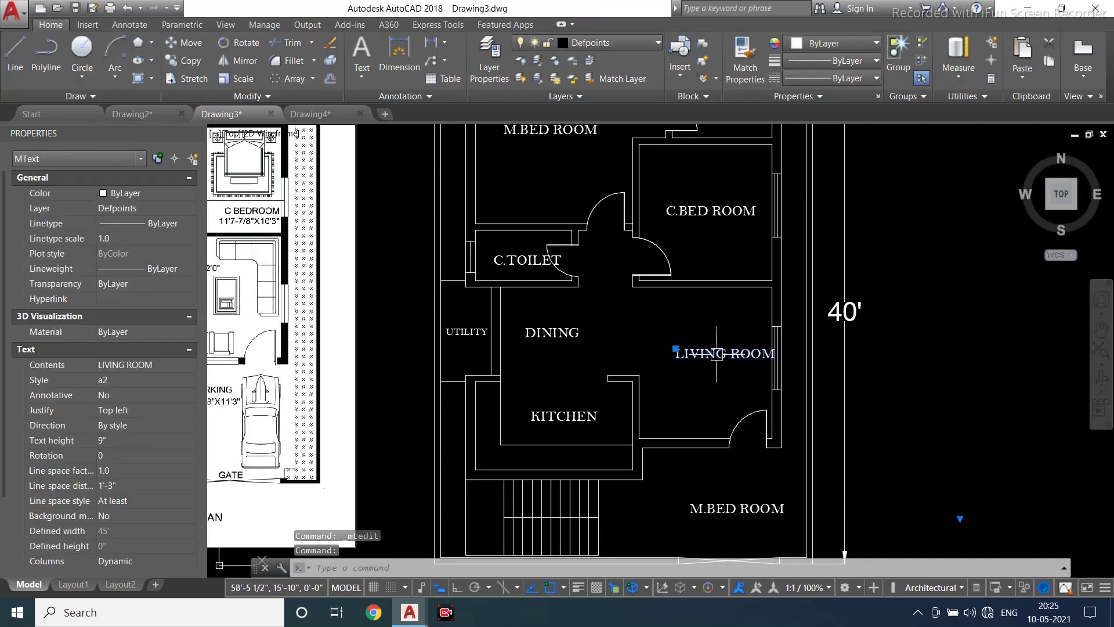
pyautogui.write('M')
pyautogui.press('Return')
pyautogui.scroll(4, 707, 368)
pyautogui.click(627, 337)
pyautogui.click(535, 306)
pyautogui.scroll(-5, 621, 273)
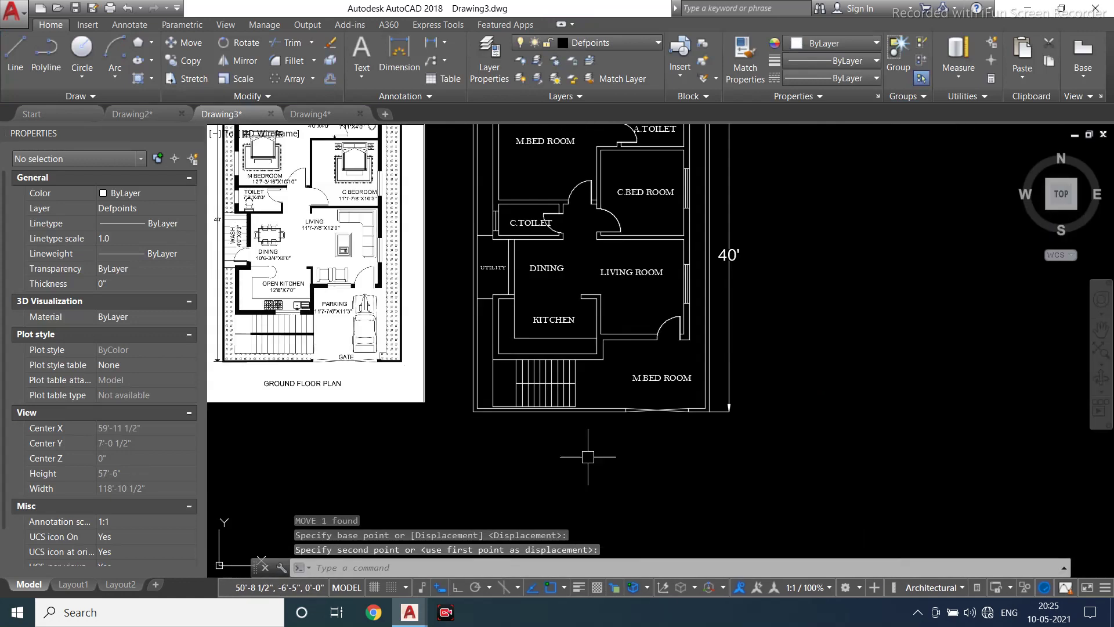
# Change the label in the open area behind the gate to "PARKING"
pyautogui.moveTo(637, 371); pyautogui.dragTo(661, 336, button='middle')
pyautogui.click(660, 344)
pyautogui.doubleClick(713, 343)
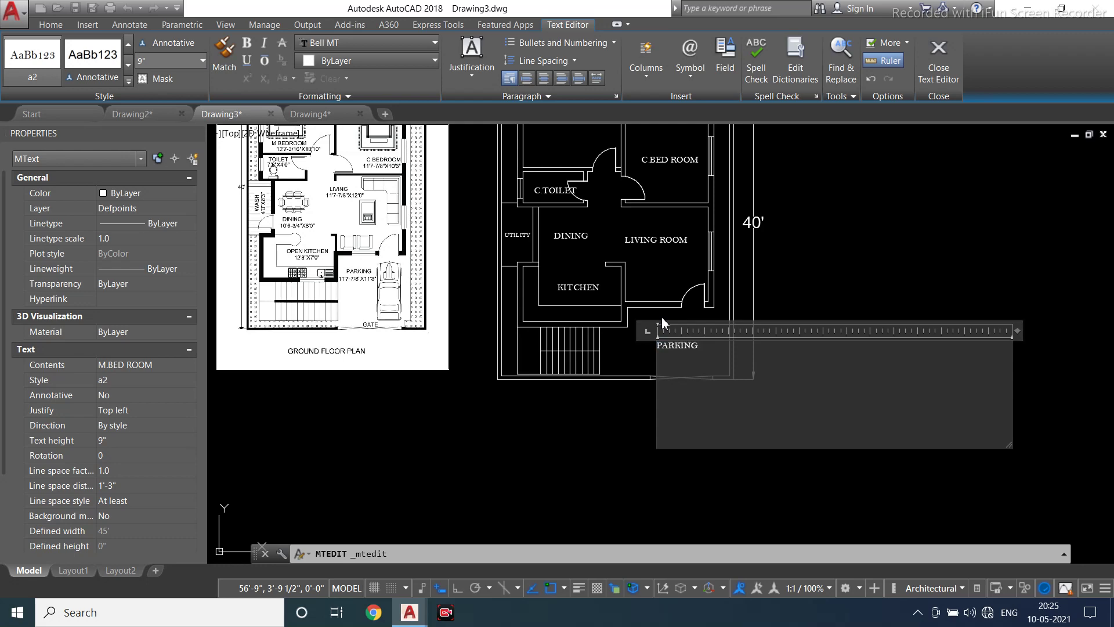
pyautogui.click(631, 372)
# Copy the PARKING label to just below the gate in the front compound wall
pyautogui.scroll(2, 681, 344)
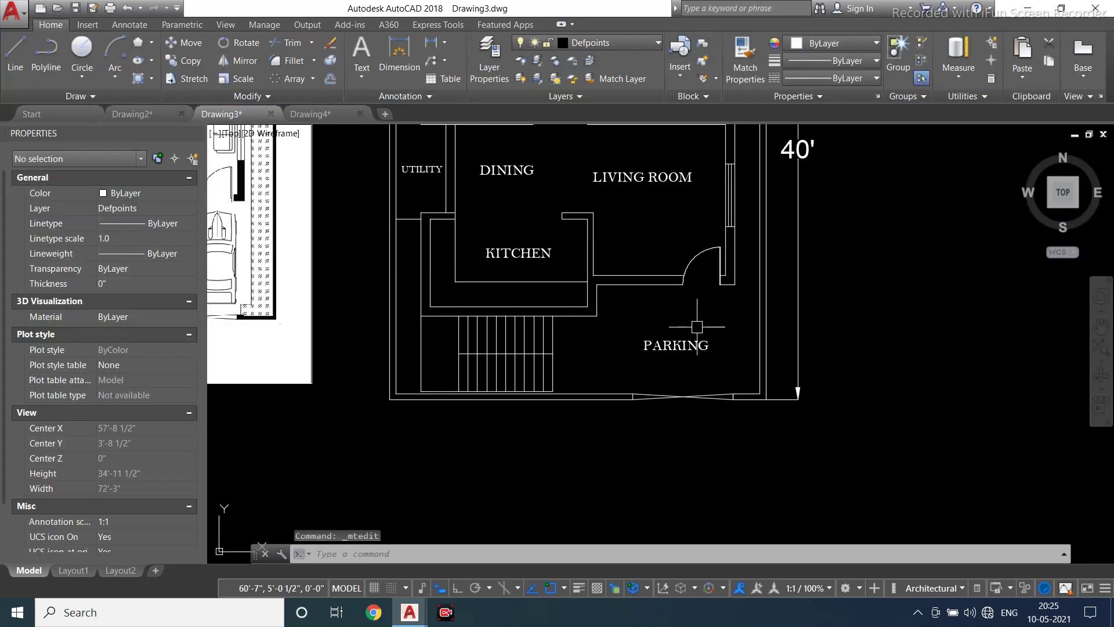
pyautogui.click(687, 345)
pyautogui.click(186, 61)
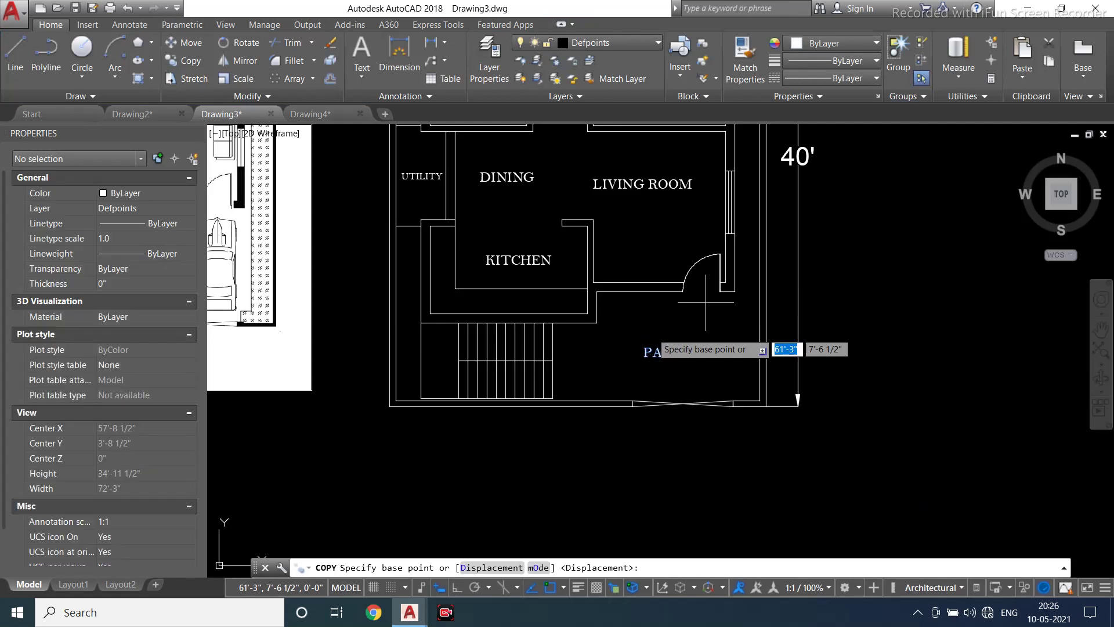
pyautogui.click(643, 360)
pyautogui.scroll(3, 664, 374)
pyautogui.click(665, 270)
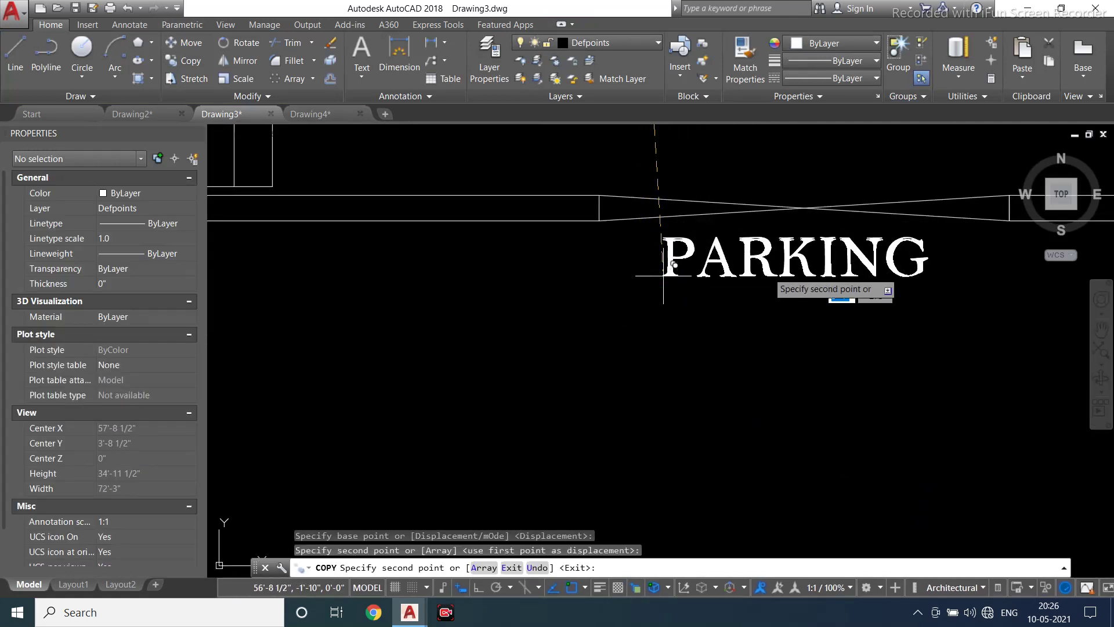
pyautogui.press('Escape')
pyautogui.press('Escape')
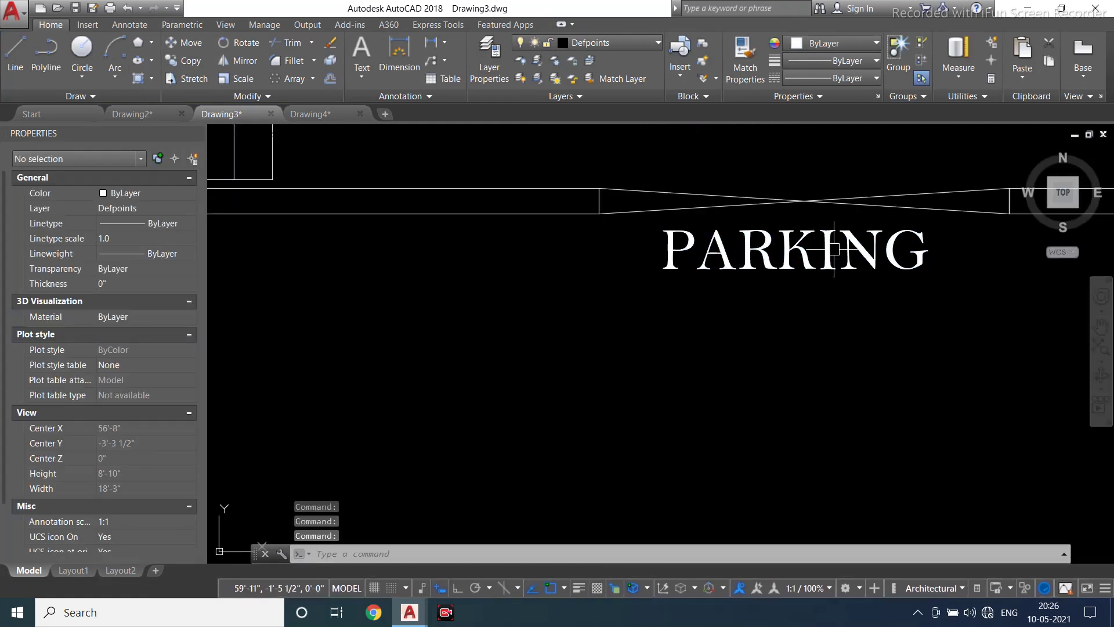
# Change the copied label below the gate to "GATE"
pyautogui.click(903, 250)
pyautogui.doubleClick(888, 267)
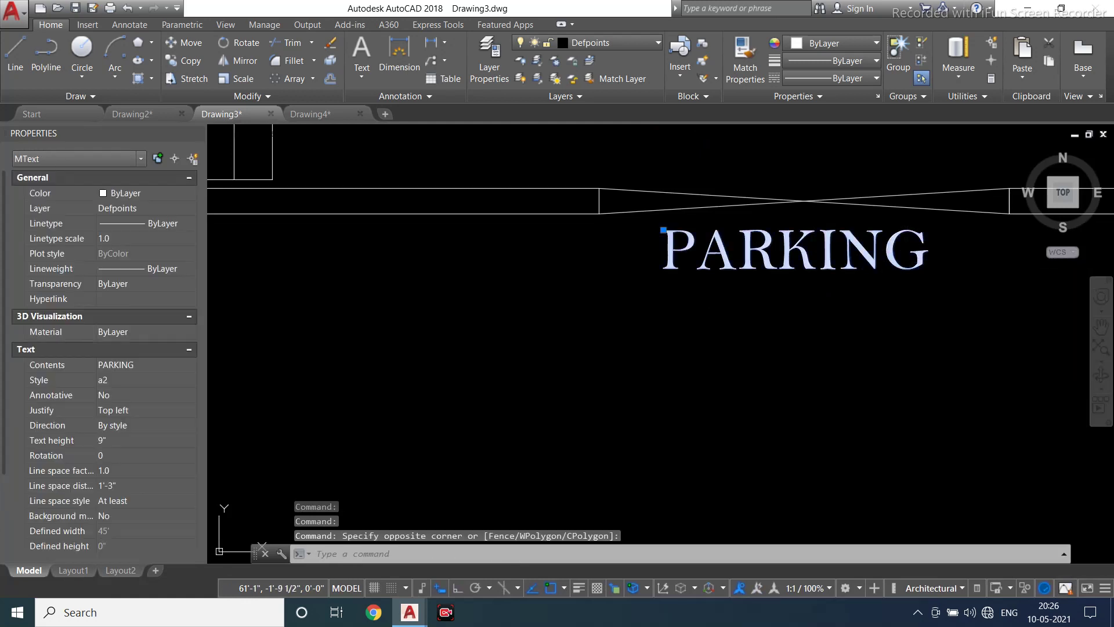
pyautogui.moveTo(935, 255); pyautogui.dragTo(715, 297)
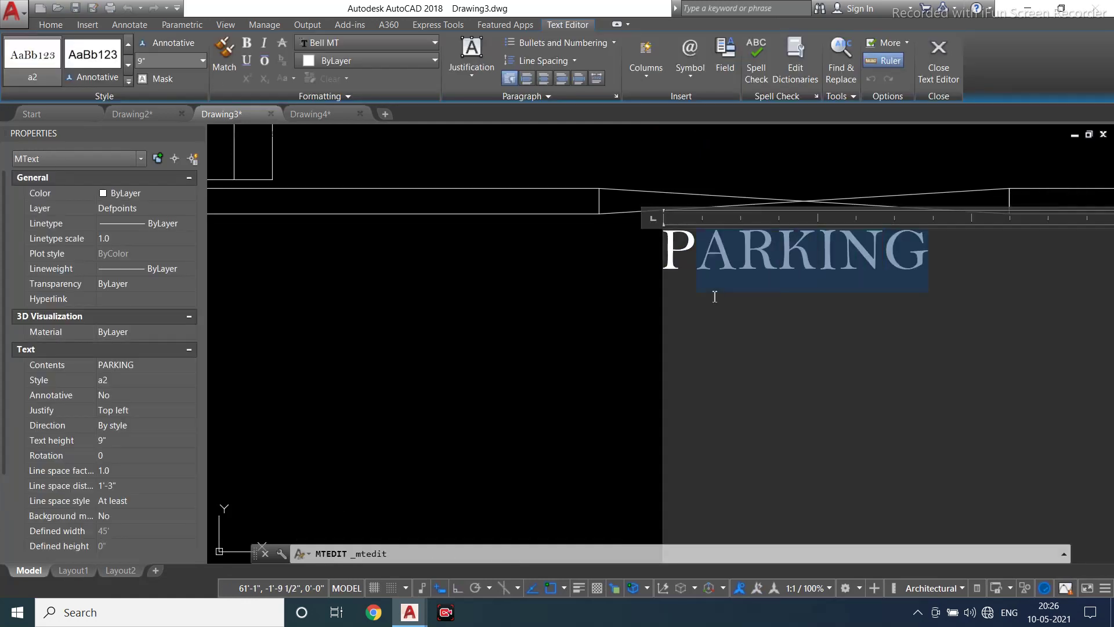
pyautogui.write('GA')
pyautogui.click(605, 336)
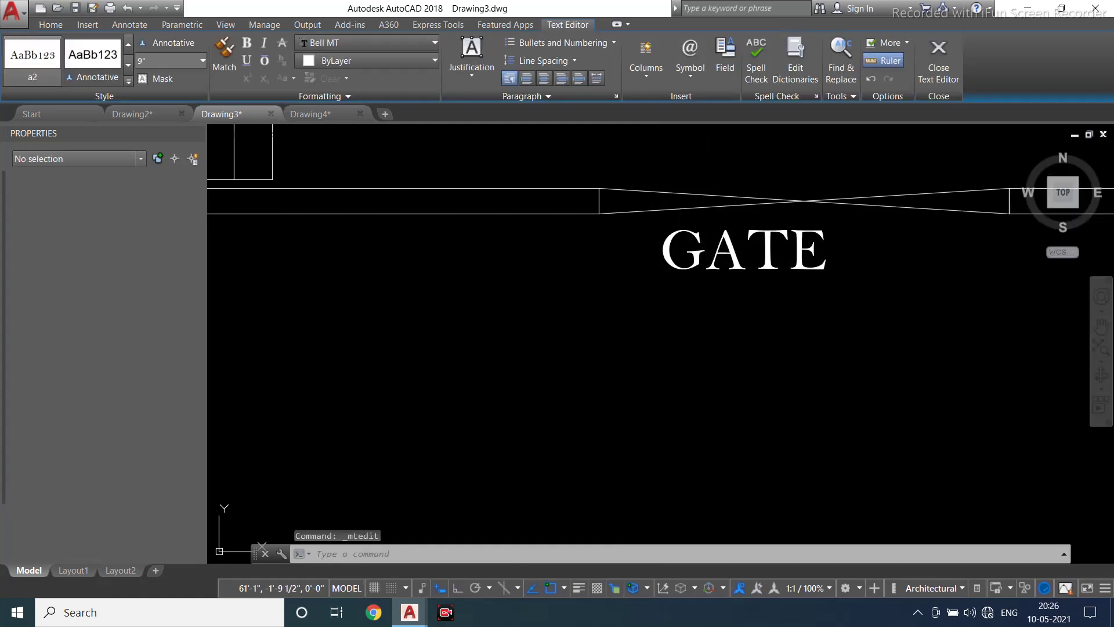
# Copy the GATE label into the open space below the plan's front compound wall
pyautogui.scroll(-8, 630, 306)
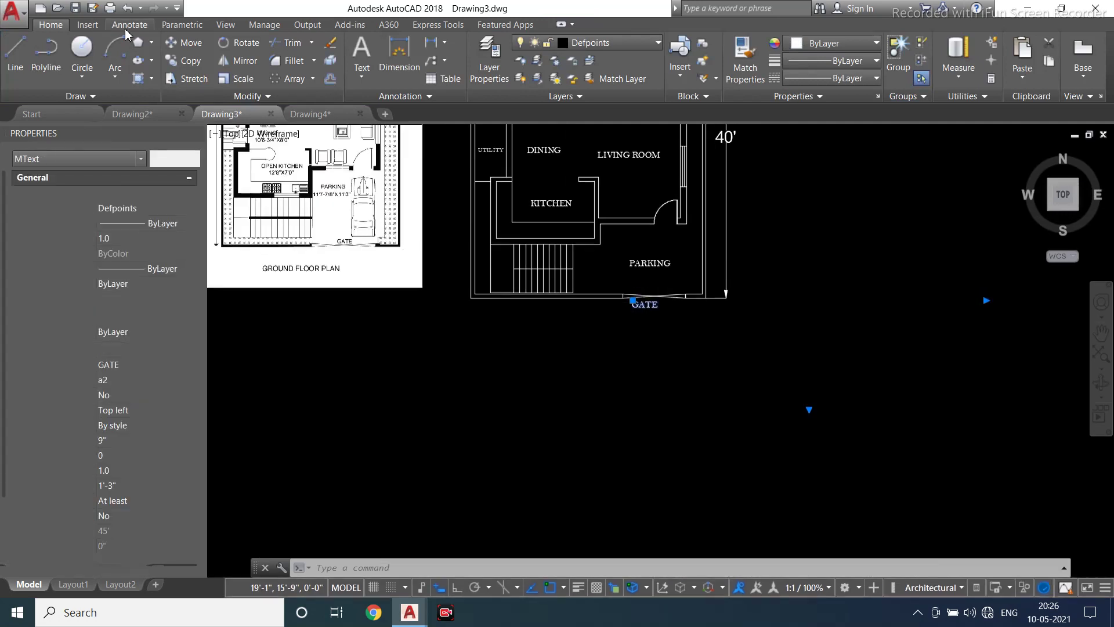
pyautogui.click(176, 65)
pyautogui.click(632, 302)
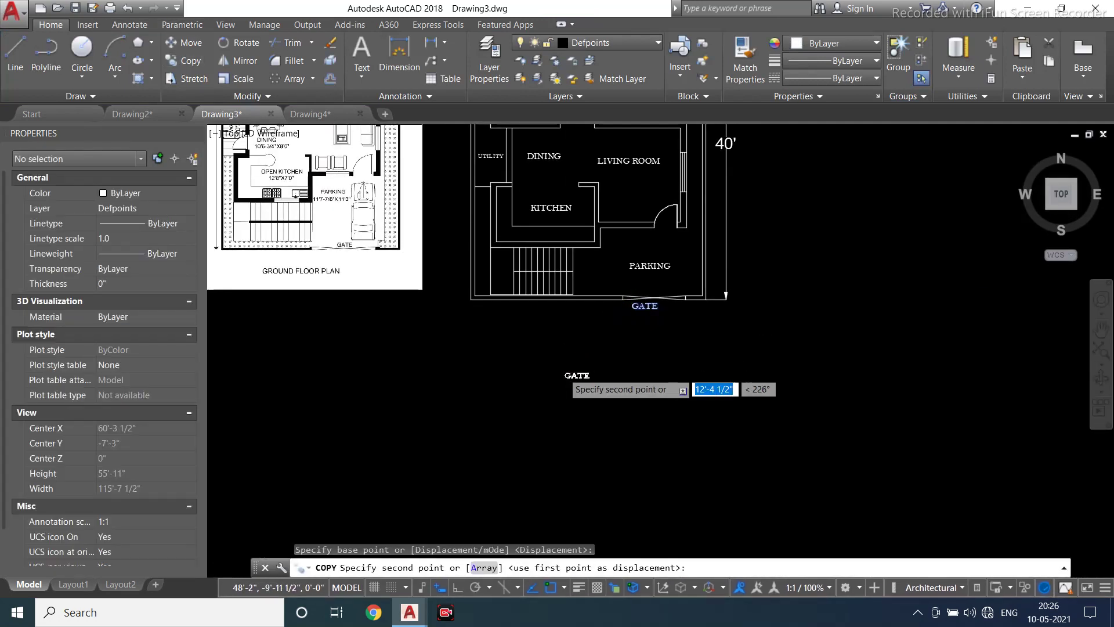
pyautogui.scroll(4, 563, 371)
pyautogui.click(608, 271)
pyautogui.press('Escape')
# Change the copied label below the plan to "GROUND FLOOR PLAN"
pyautogui.click(635, 283)
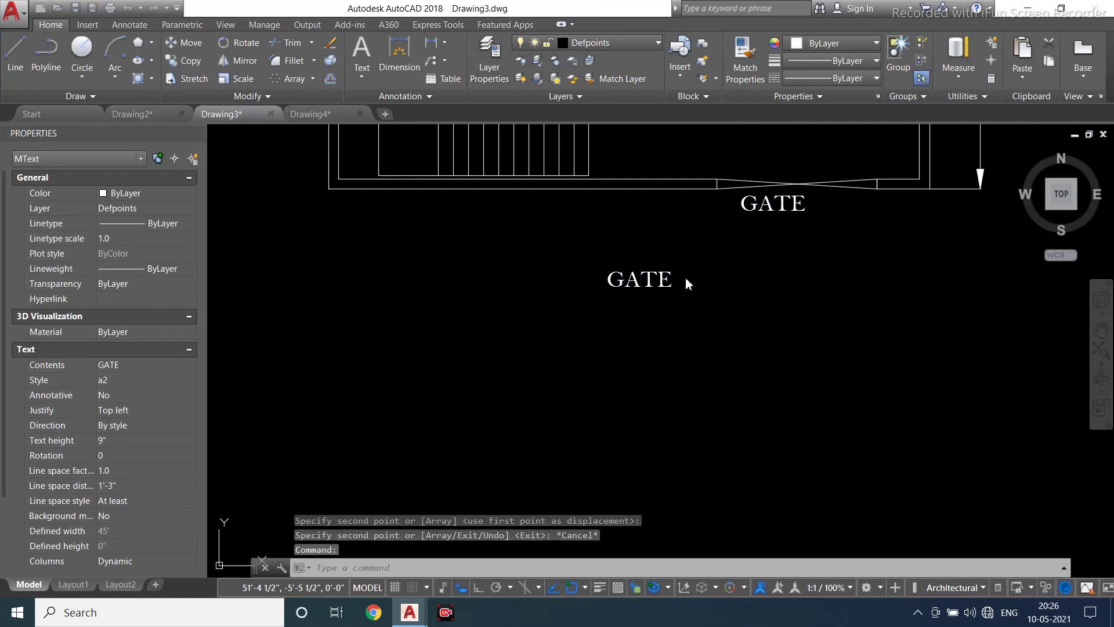
pyautogui.doubleClick(684, 278)
pyautogui.moveTo(684, 277); pyautogui.dragTo(539, 279)
pyautogui.write('GROUND FLOOR')
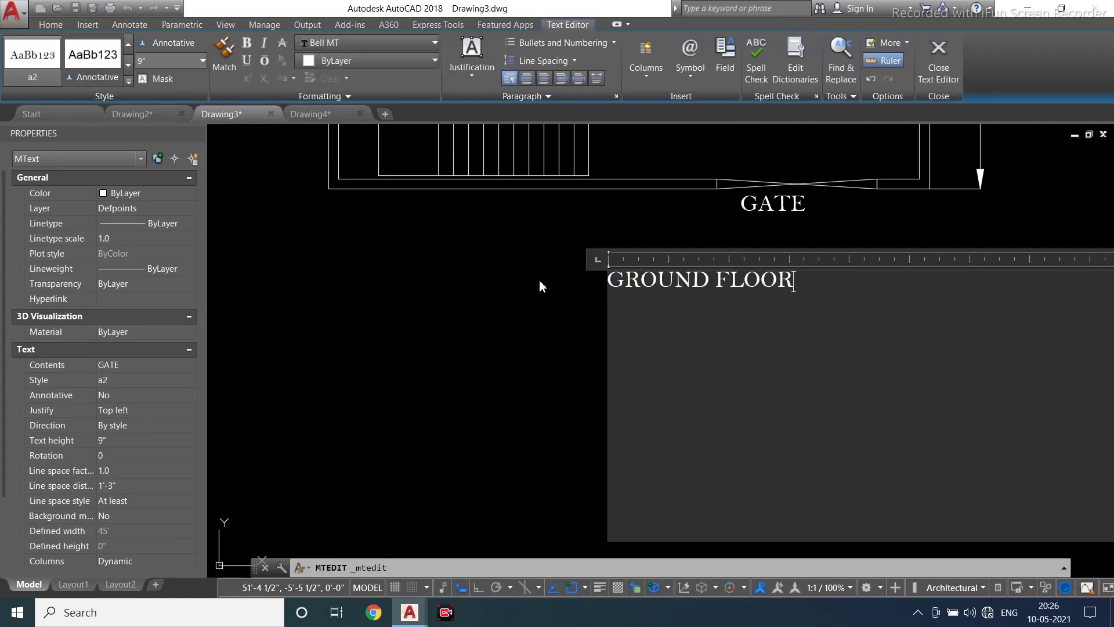
pyautogui.write(' PLAN')
pyautogui.click(539, 286)
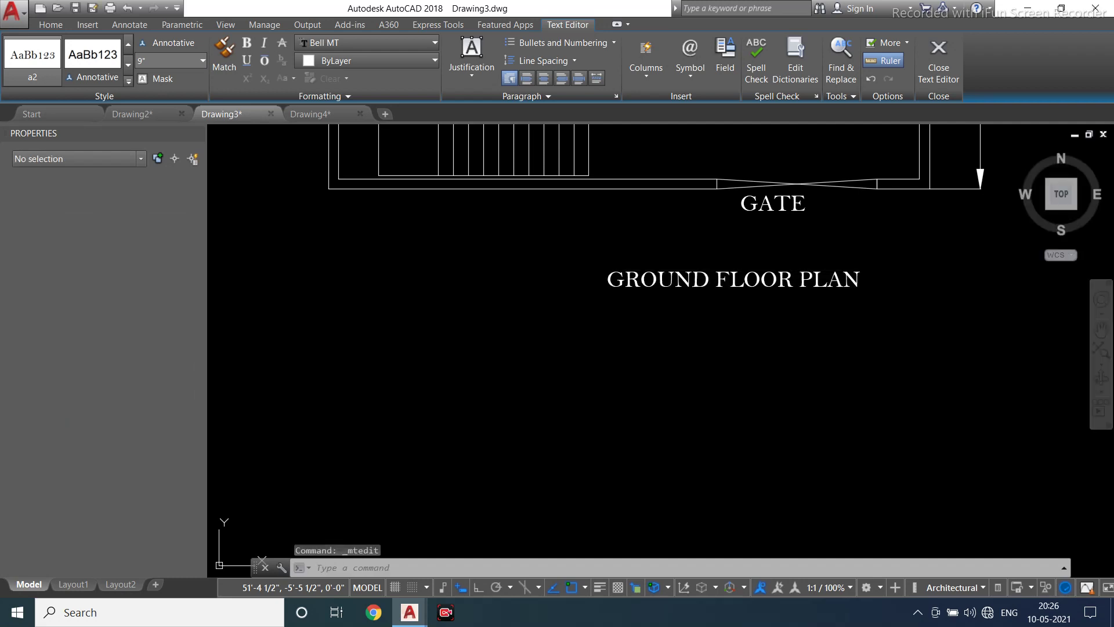
# Set the text height of the GROUND FLOOR PLAN title to 1'6"
pyautogui.click(700, 270)
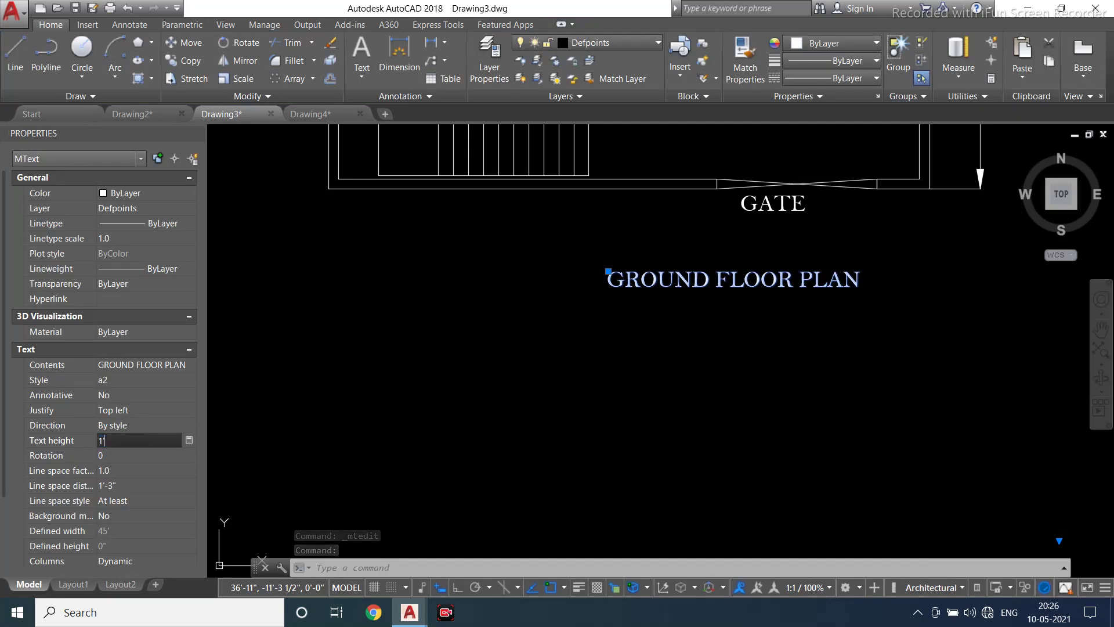
pyautogui.write('1\'6"')
pyautogui.press('Tab')
pyautogui.press('Escape')
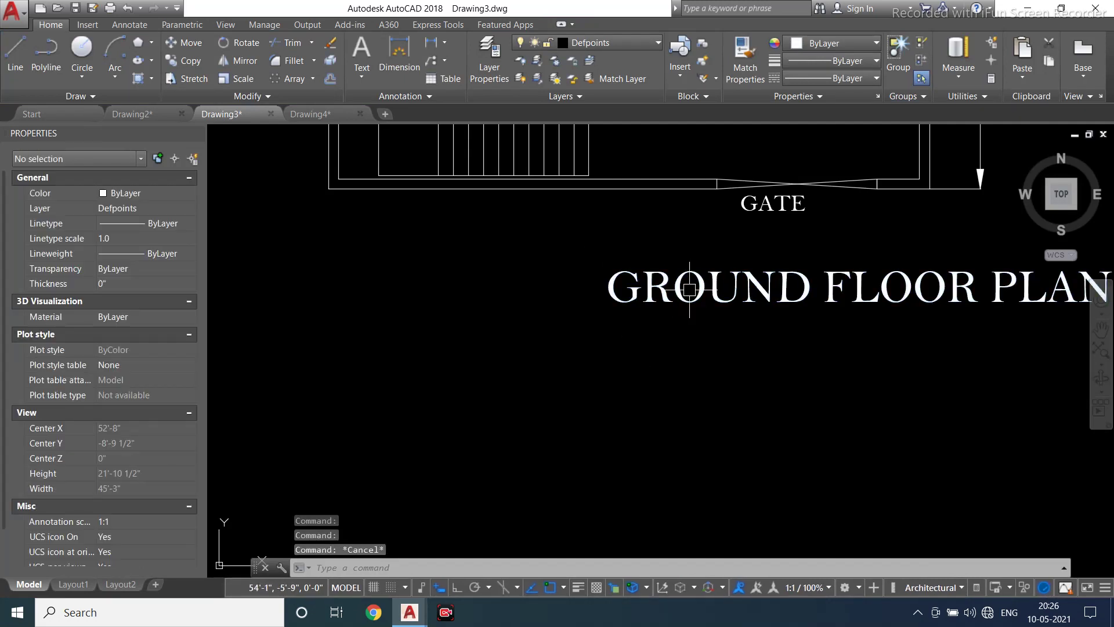
# Move the GROUND FLOOR PLAN title horizontally so it sits roughly centred beneath the plan
pyautogui.click(686, 286)
pyautogui.click(673, 306)
pyautogui.write('m')
pyautogui.press('space')
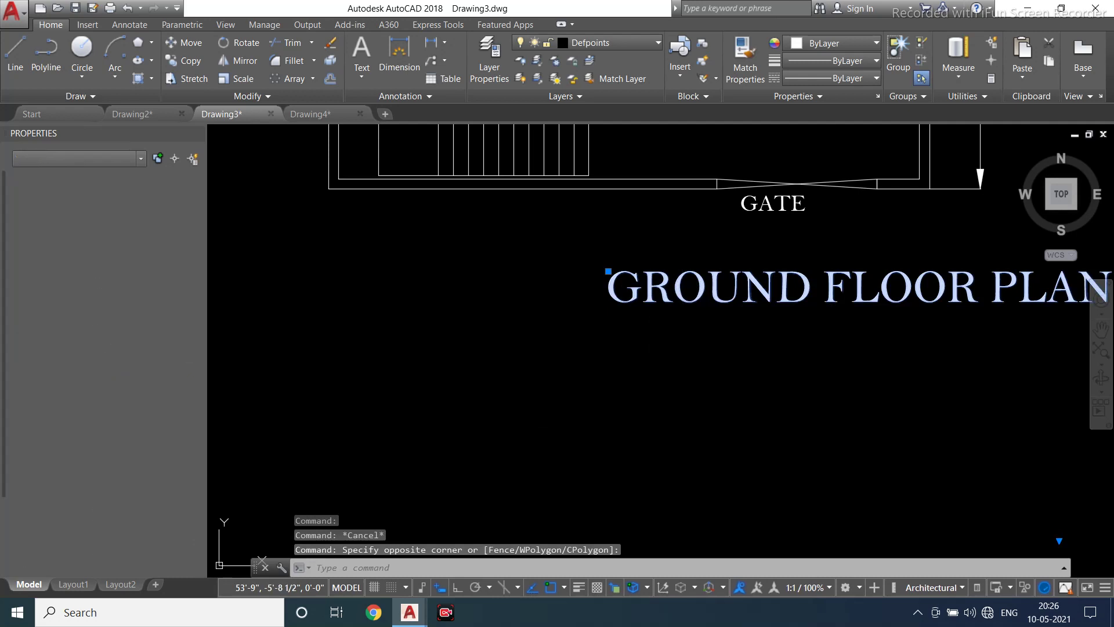
pyautogui.click(608, 271)
pyautogui.click(392, 273)
pyautogui.scroll(-6, 399, 361)
pyautogui.scroll(-10, 401, 355)
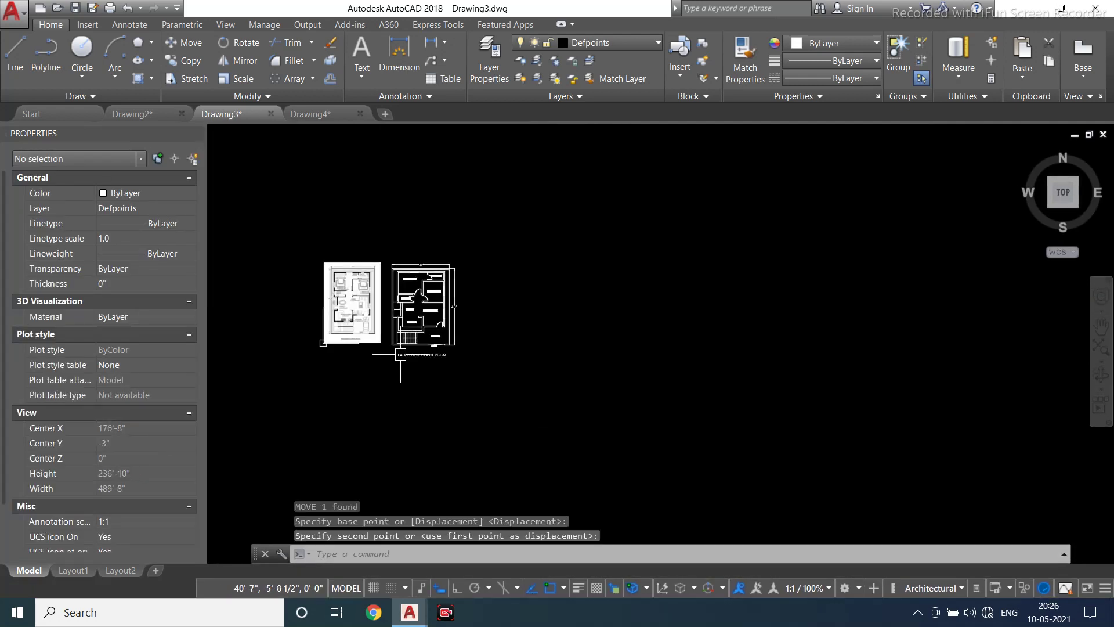
# Draw a rectangular border with a perimeter of about 178' around the plan, its dimensions and the title
pyautogui.click(150, 49)
pyautogui.click(163, 66)
pyautogui.scroll(6, 375, 285)
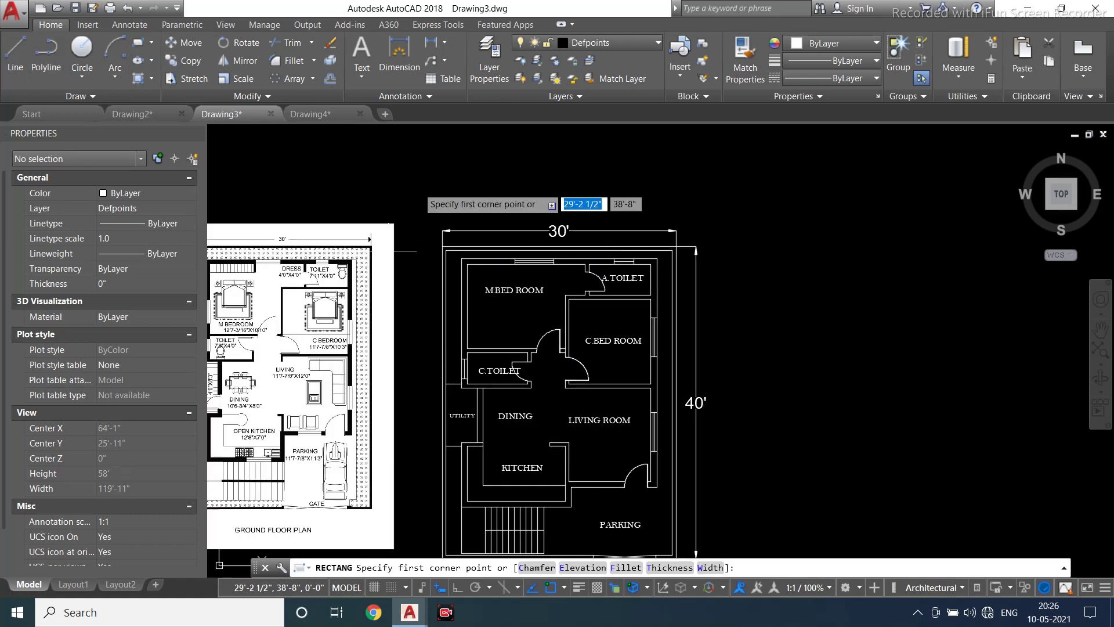
pyautogui.click(418, 215)
pyautogui.scroll(-2, 502, 224)
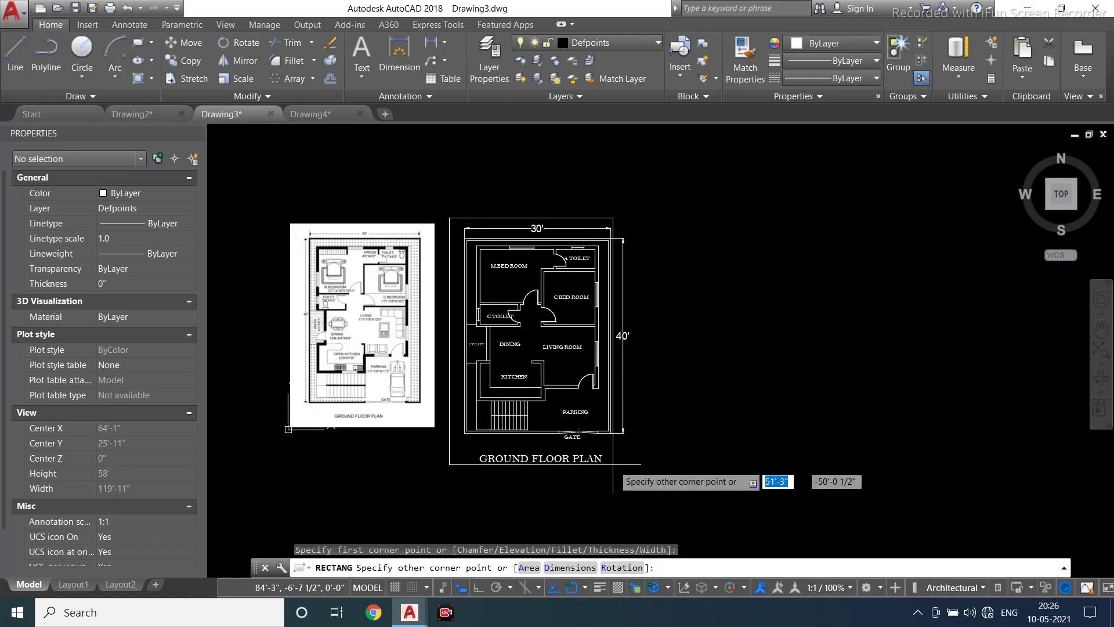
pyautogui.click(639, 461)
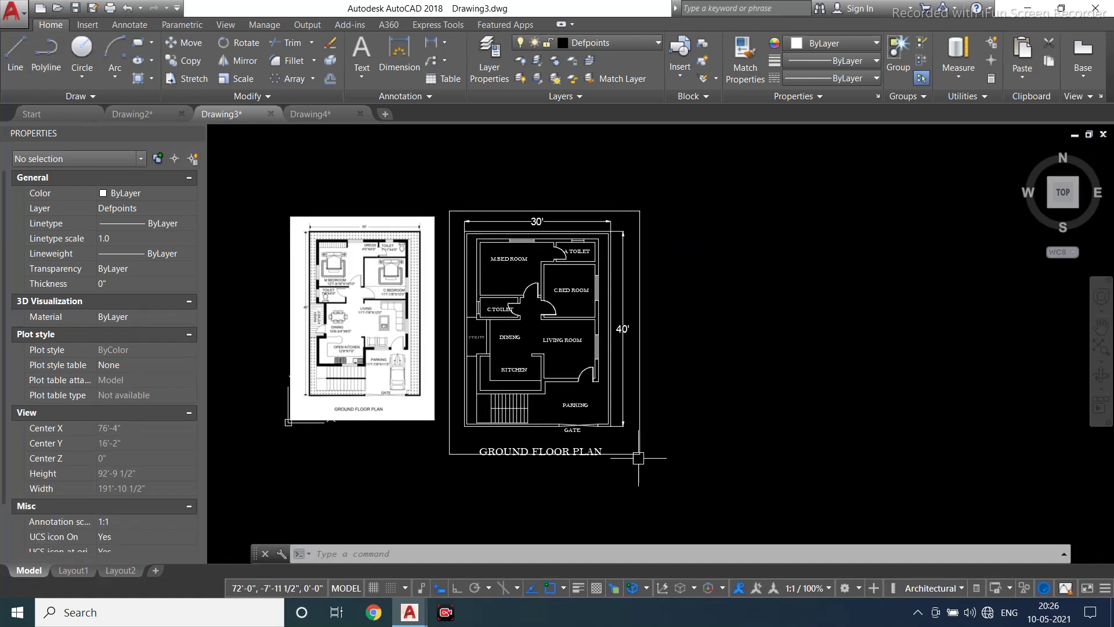
# Set the lineweight of the rectangular border around the plan to 0.40 mm
pyautogui.click(640, 296)
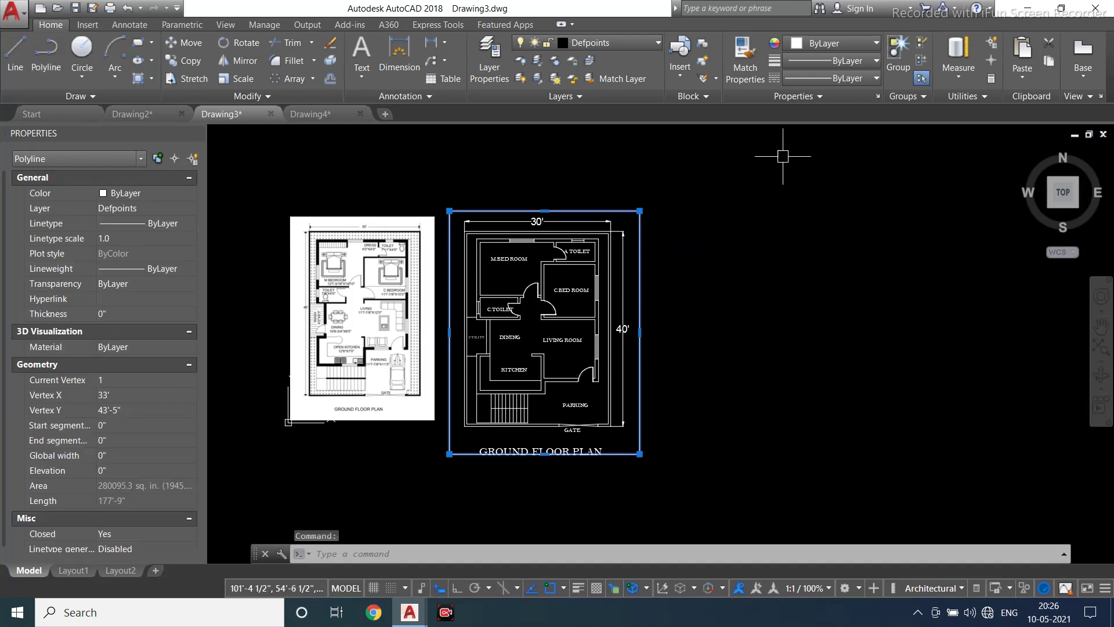
pyautogui.click(866, 79)
pyautogui.click(857, 62)
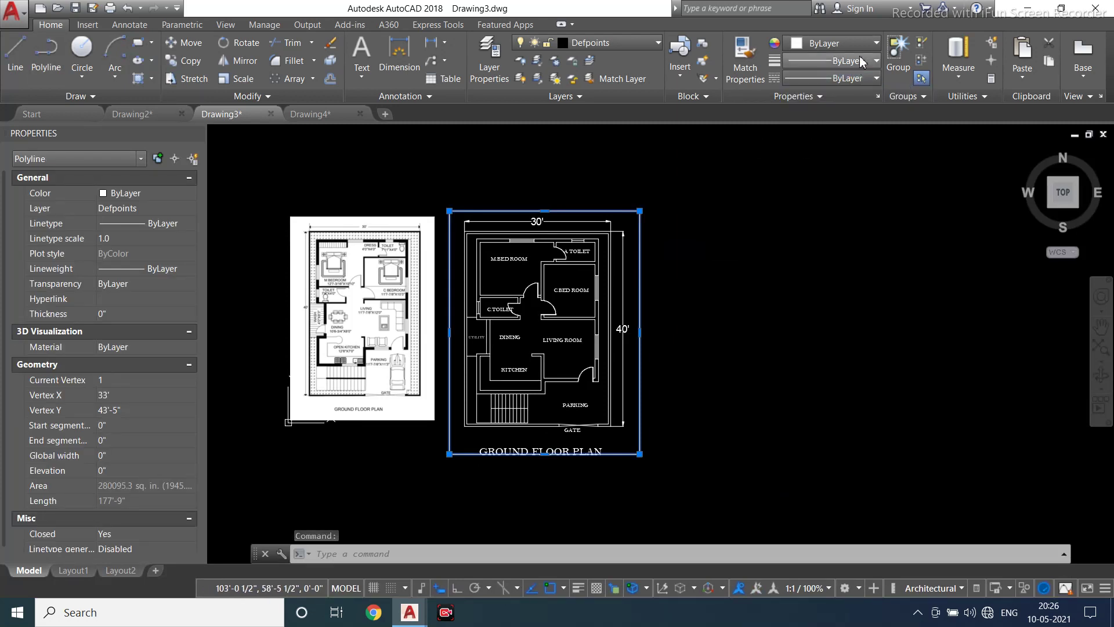
pyautogui.click(857, 62)
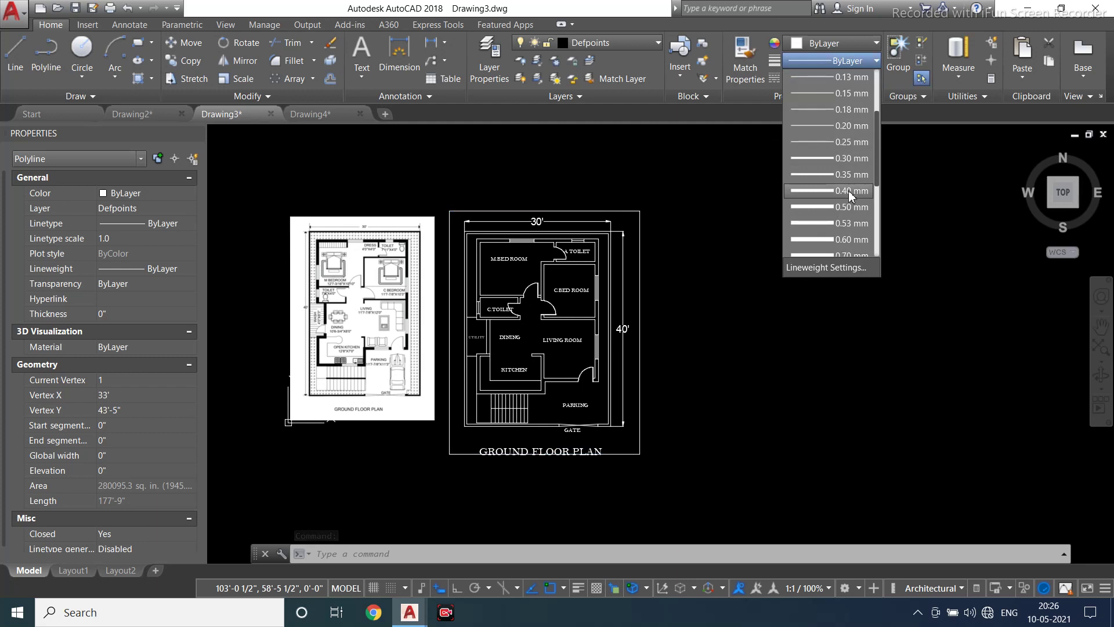
pyautogui.click(848, 190)
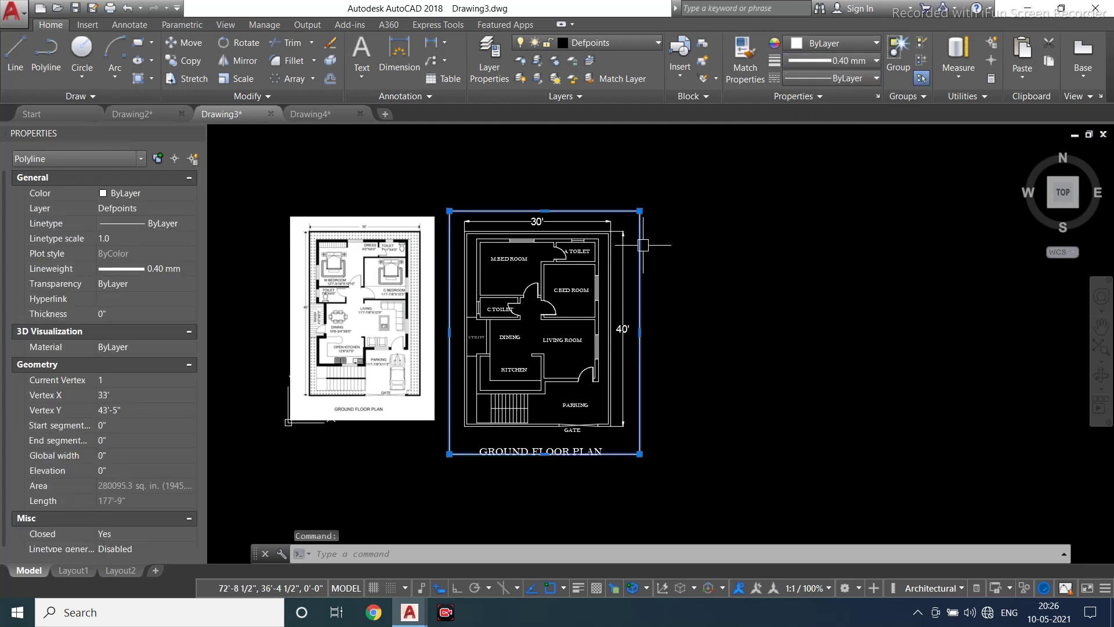
pyautogui.press('Escape')
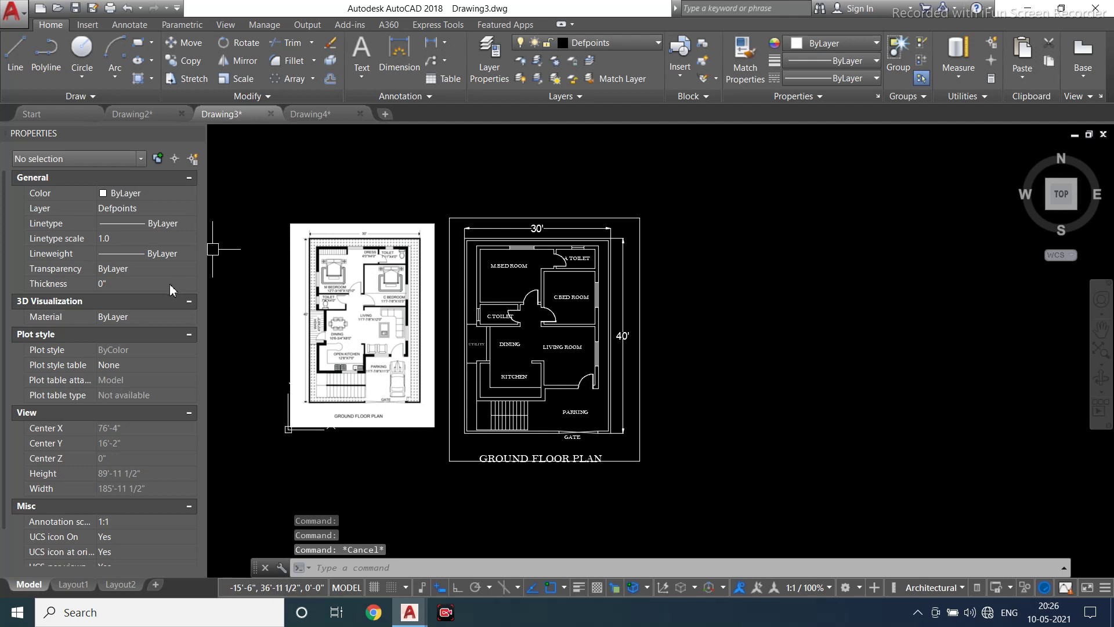
# Turn on the lineweight display so the border shows with its assigned thickness
pyautogui.click(579, 589)
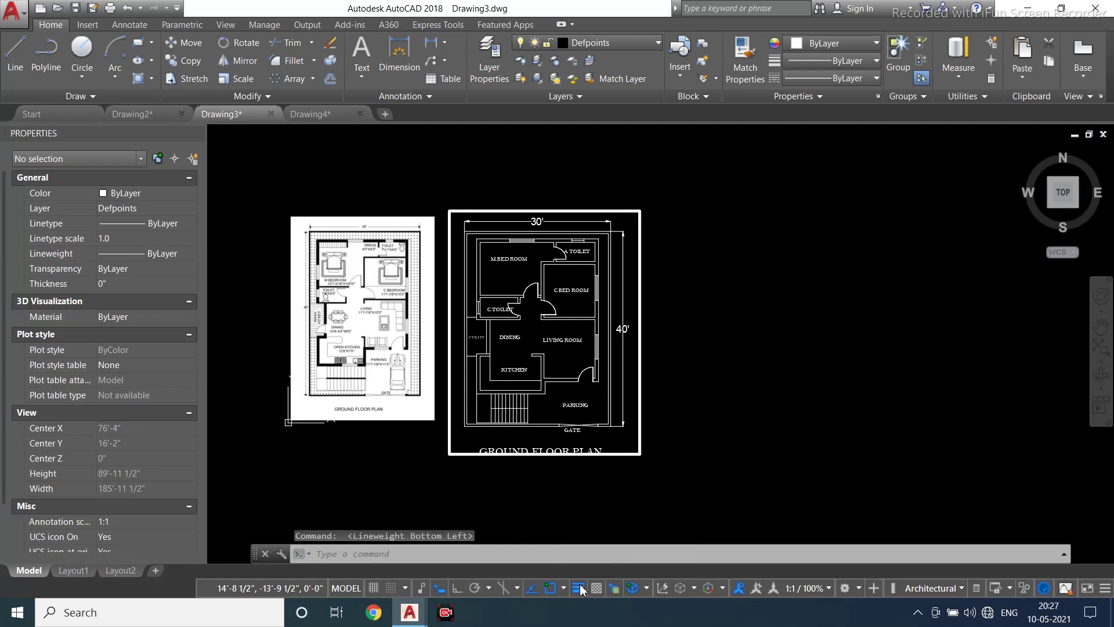
pyautogui.scroll(2, 589, 251)
pyautogui.moveTo(583, 237); pyautogui.dragTo(630, 211, button='middle')
pyautogui.press('Escape')
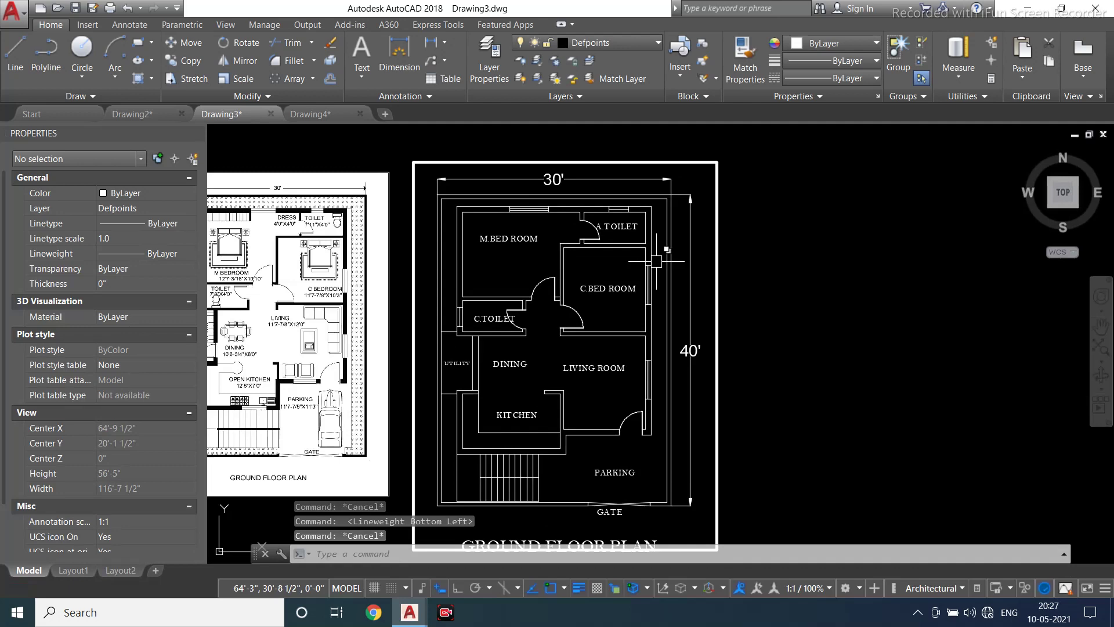
pyautogui.scroll(-2, 728, 180)
pyautogui.scroll(2, 655, 234)
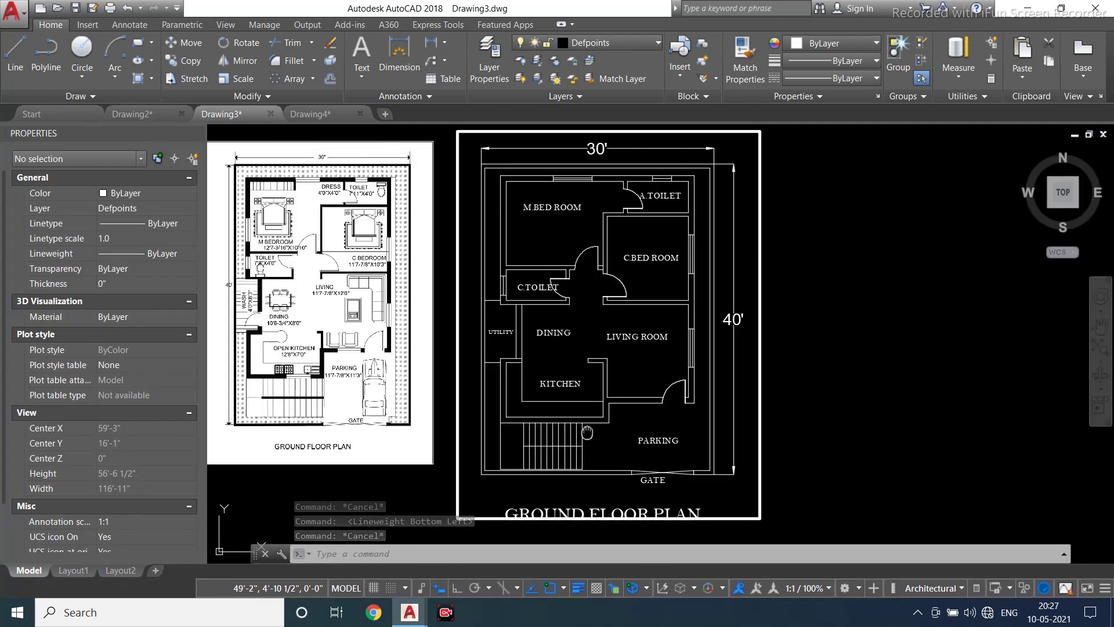
# Move the GROUND FLOOR PLAN title up, clear of the border's lower edge and just below the GATE label
pyautogui.moveTo(609, 290); pyautogui.dragTo(633, 238, button='middle')
pyautogui.scroll(2, 651, 504)
pyautogui.click(646, 439)
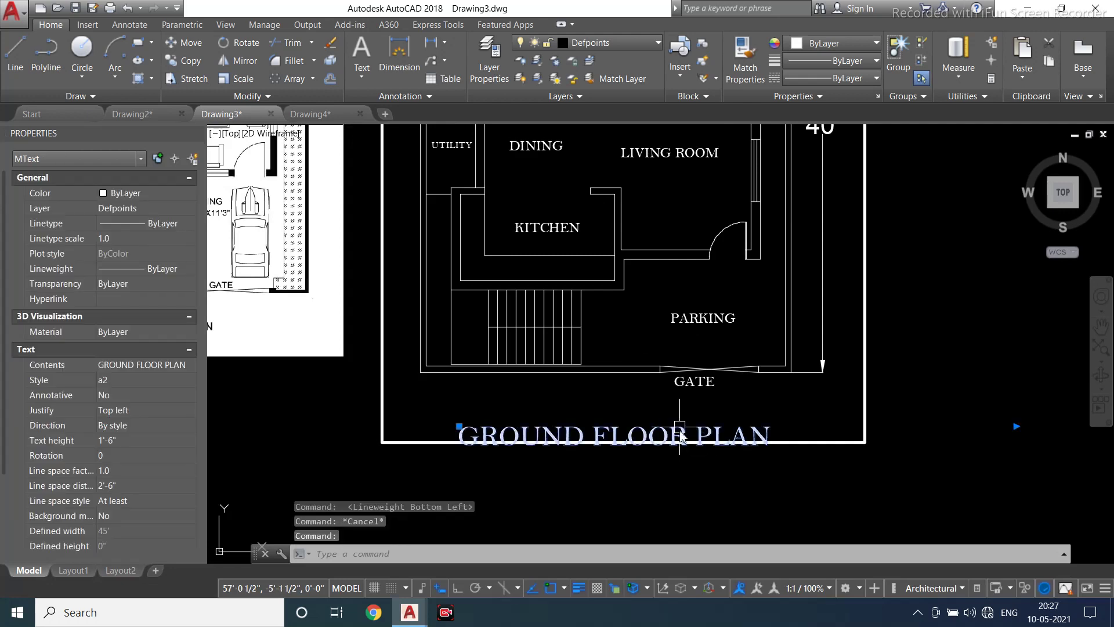
pyautogui.write('M')
pyautogui.press('Return')
pyautogui.scroll(4, 640, 439)
pyautogui.click(641, 440)
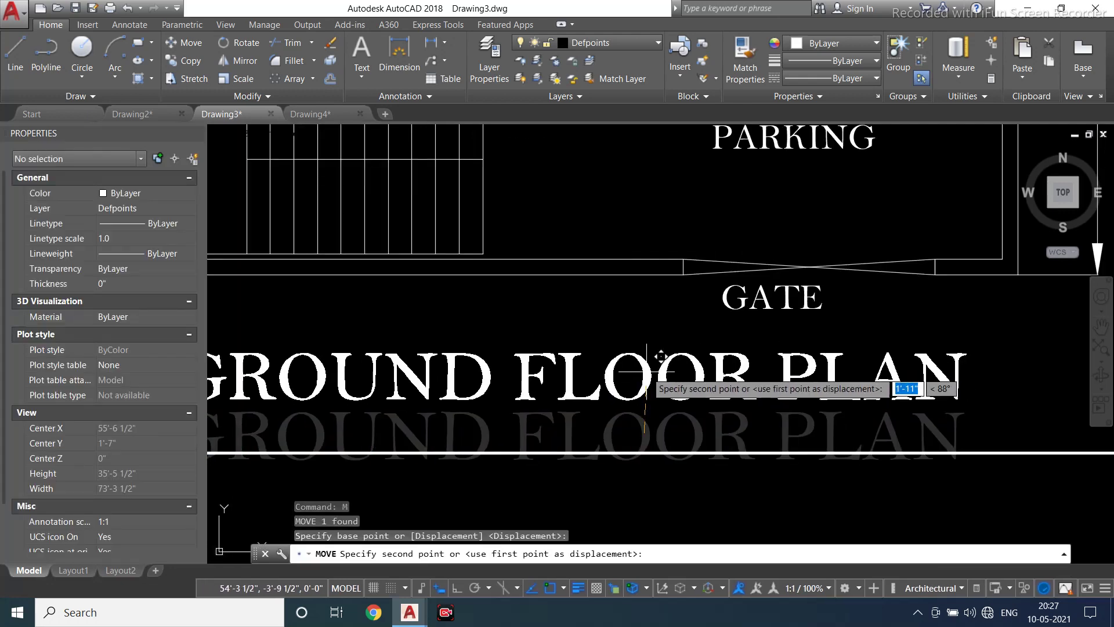
pyautogui.click(647, 378)
pyautogui.scroll(-6, 647, 377)
pyautogui.press('Escape')
pyautogui.scroll(-4, 635, 409)
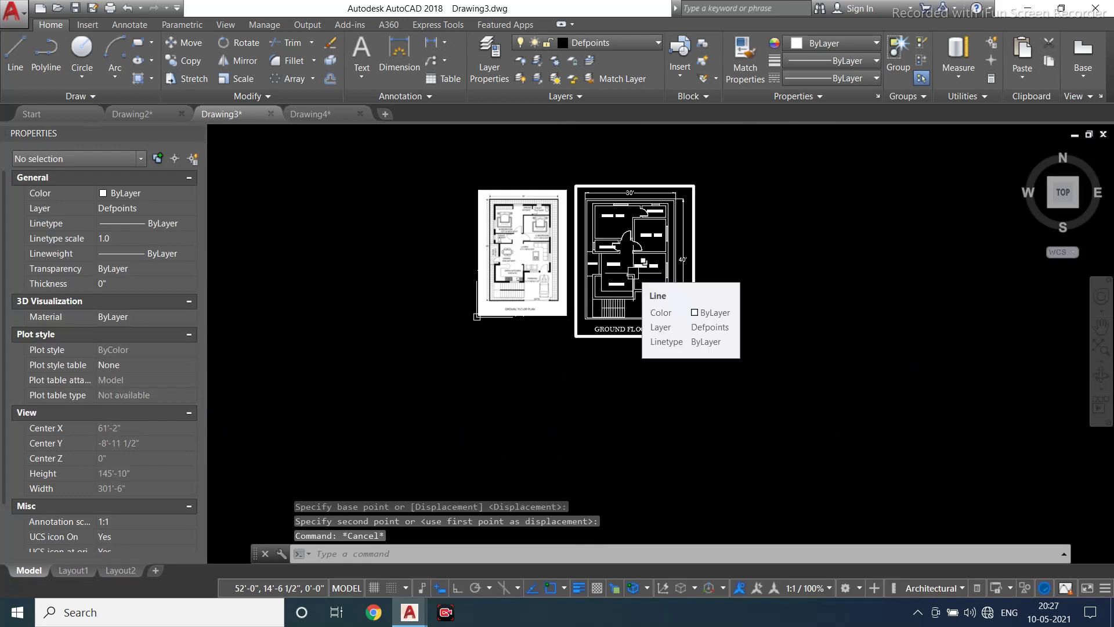
# Switch to the Drawing4 drawing
pyautogui.click(330, 114)
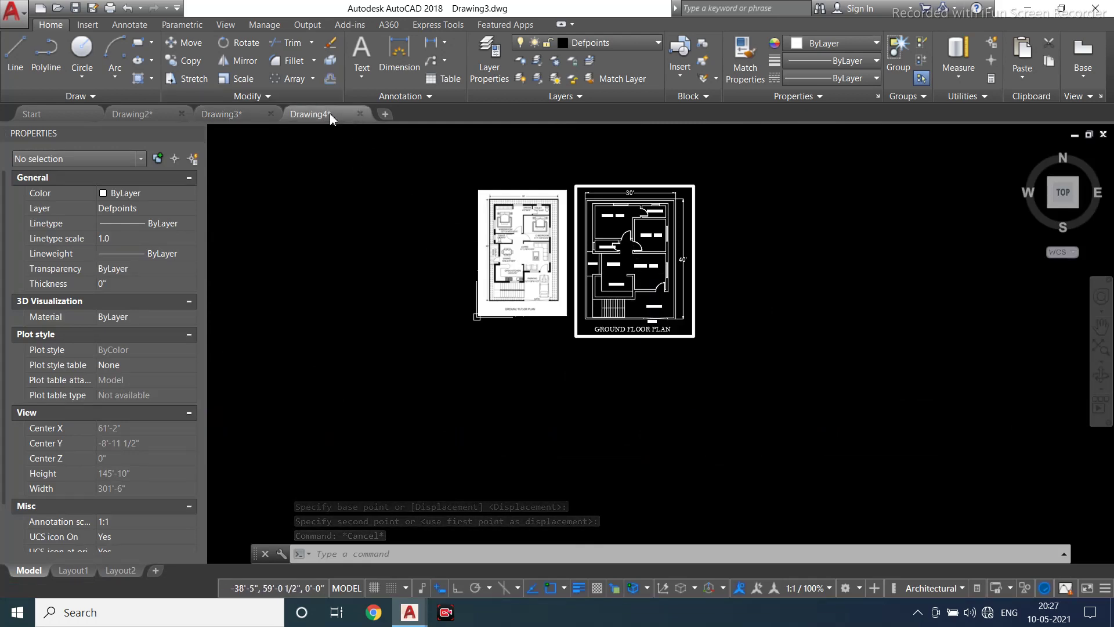